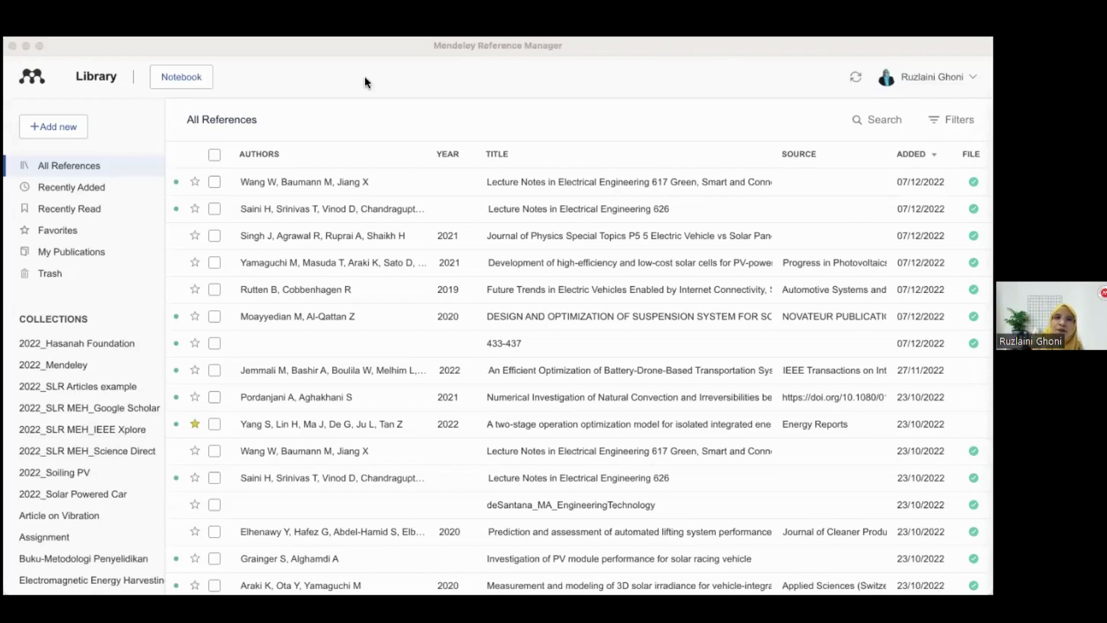
Open the account menu in the reference manager to examine its options
{"action": "left_click", "coordinate": [374, 92]}
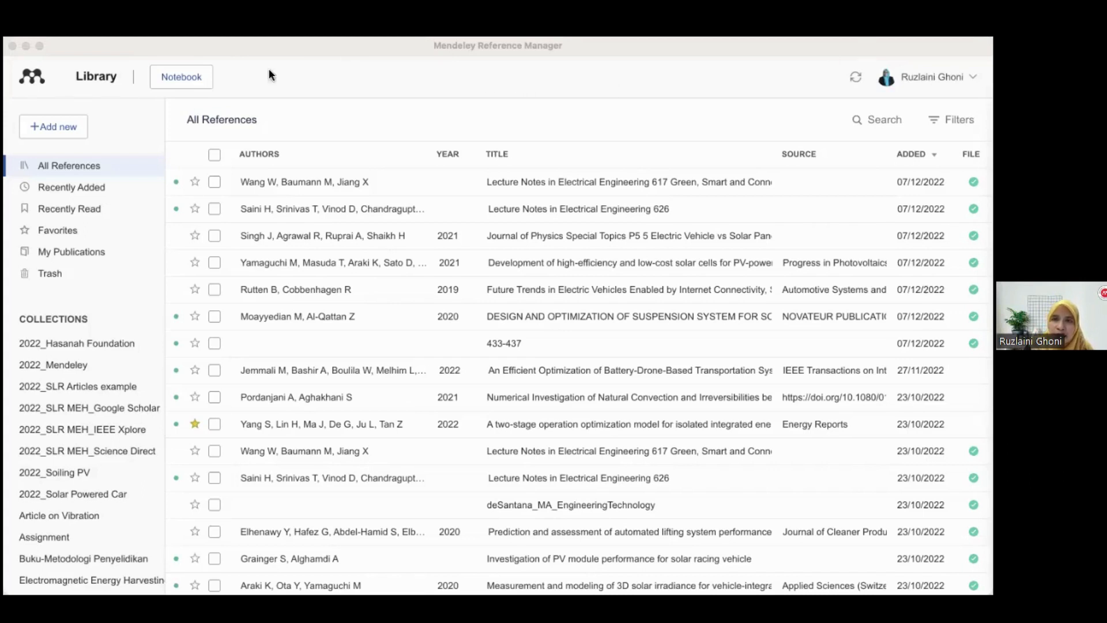
{"action": "left_click", "coordinate": [933, 78]}
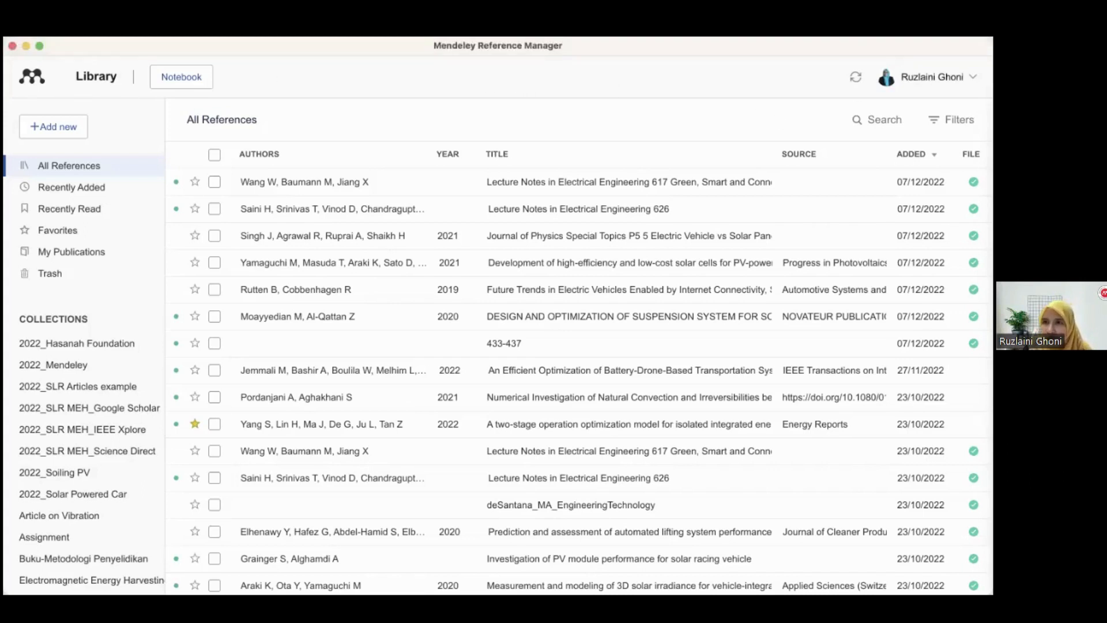
{"action": "left_click", "coordinate": [932, 77]}
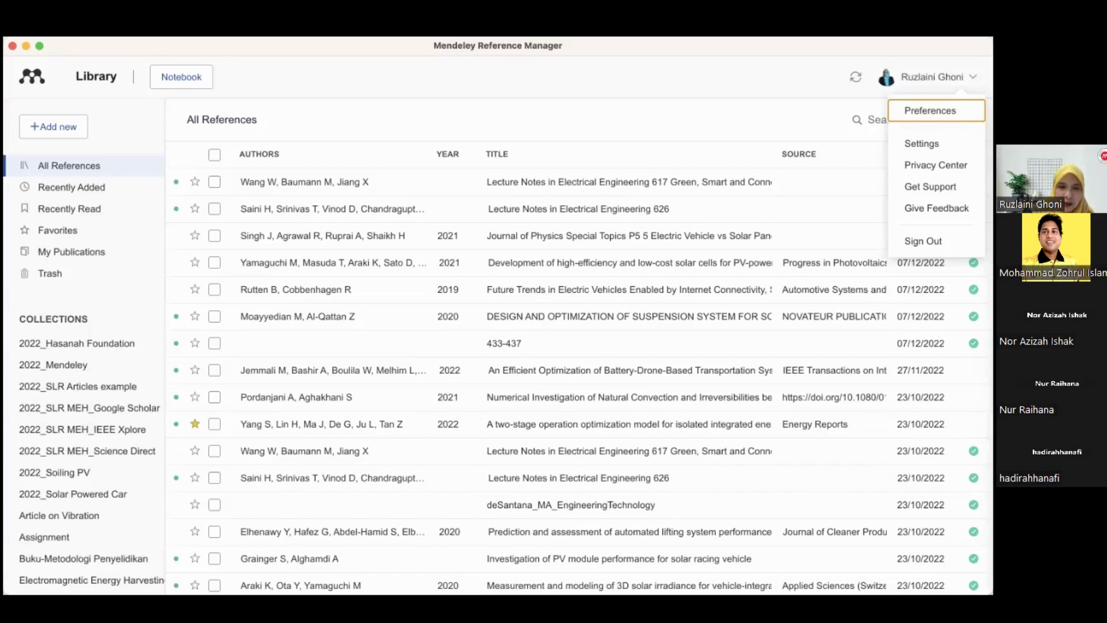
{"action": "key", "text": "super+Tab"}
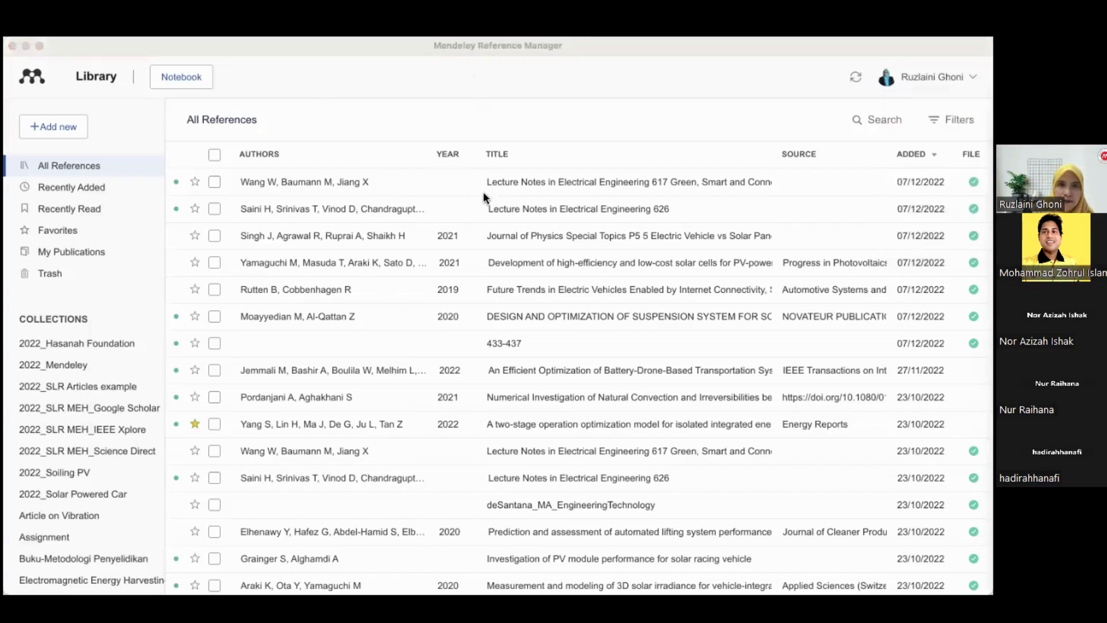
Switch to the browser's Mendeley search tab and open the web account menu to review its options
{"action": "left_click", "coordinate": [810, 545]}
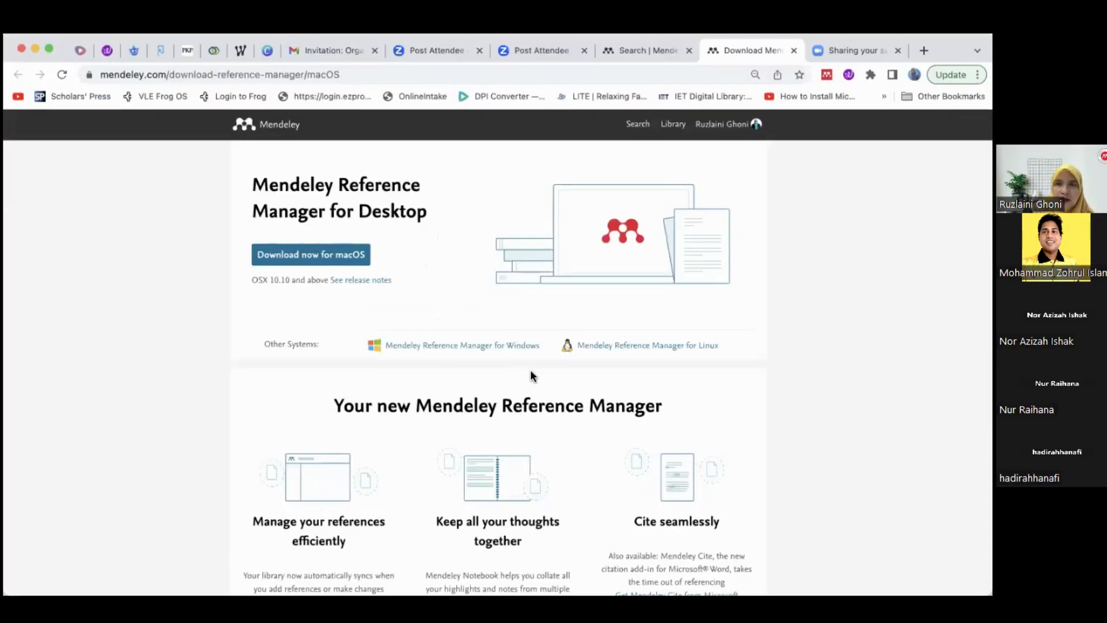
{"action": "left_click", "coordinate": [619, 50]}
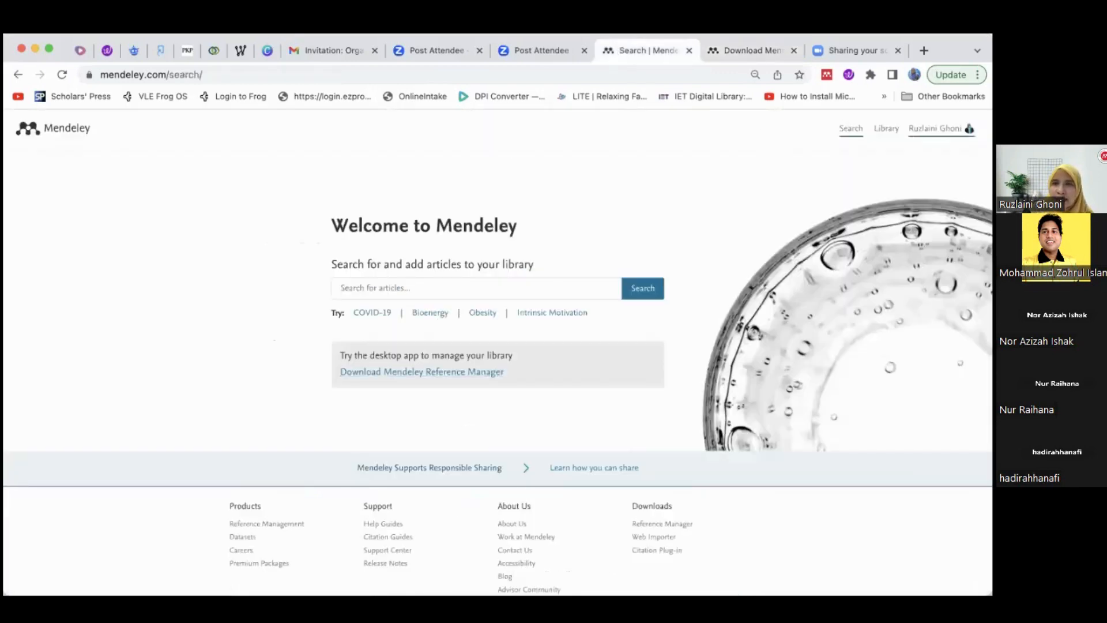
{"action": "left_click", "coordinate": [941, 128]}
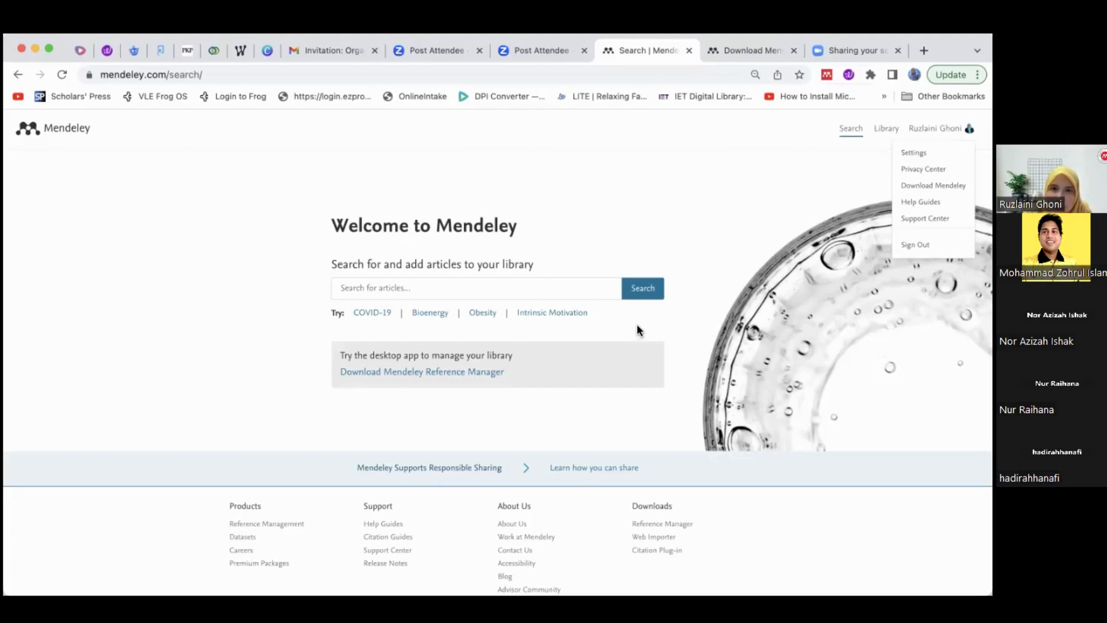
{"action": "left_click", "coordinate": [571, 123]}
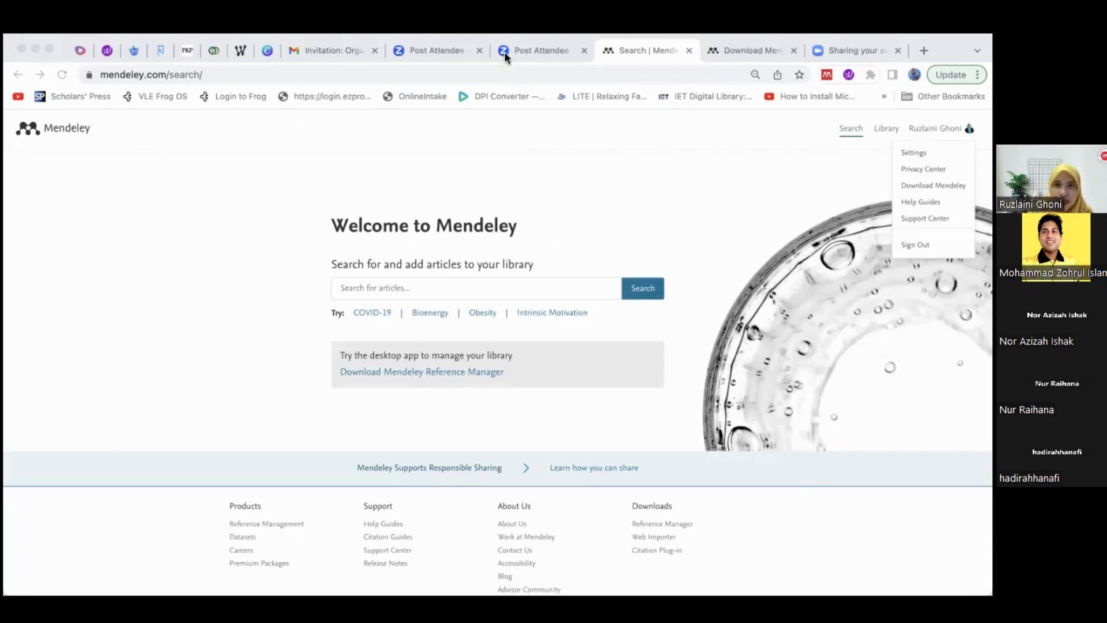
Switch to the blank Word document and open the Word application menu, then dismiss it
{"action": "left_click", "coordinate": [811, 541]}
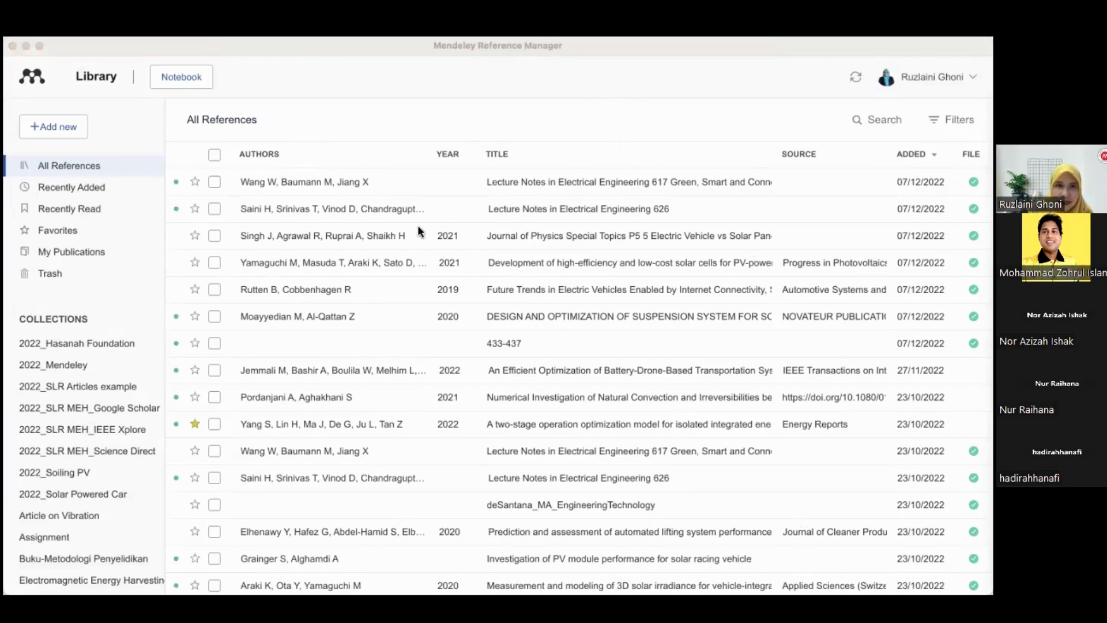
{"action": "key", "text": "super+Tab"}
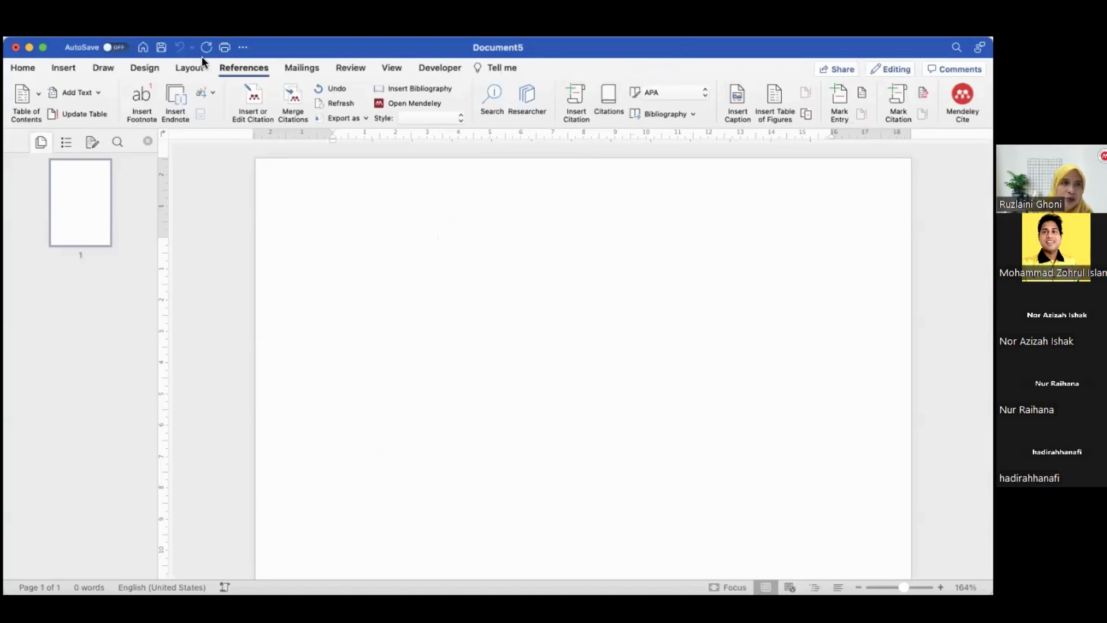
{"action": "left_click", "coordinate": [46, 29]}
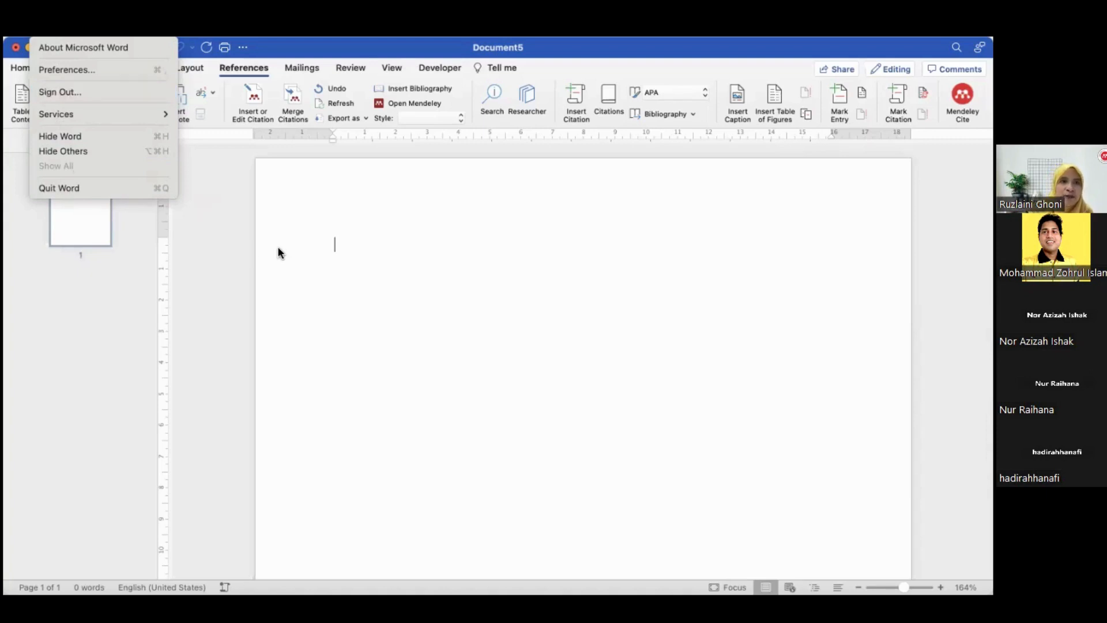
{"action": "left_click", "coordinate": [251, 246]}
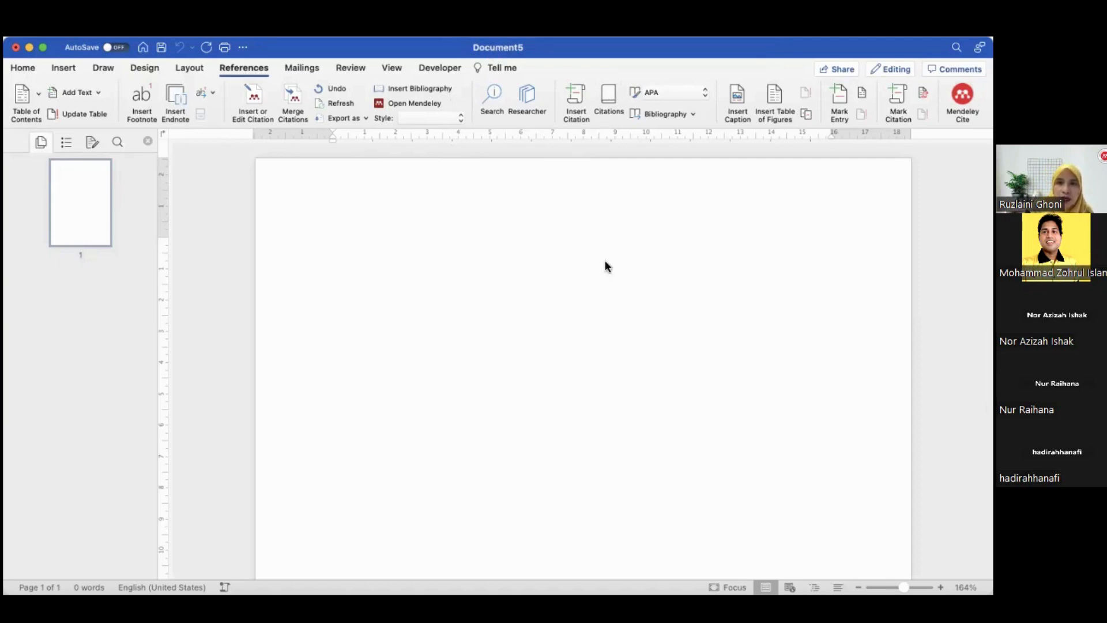
Back in the reference manager, choose Install Mendeley Cite for Microsoft Word from the tools menu
{"action": "left_click", "coordinate": [786, 535]}
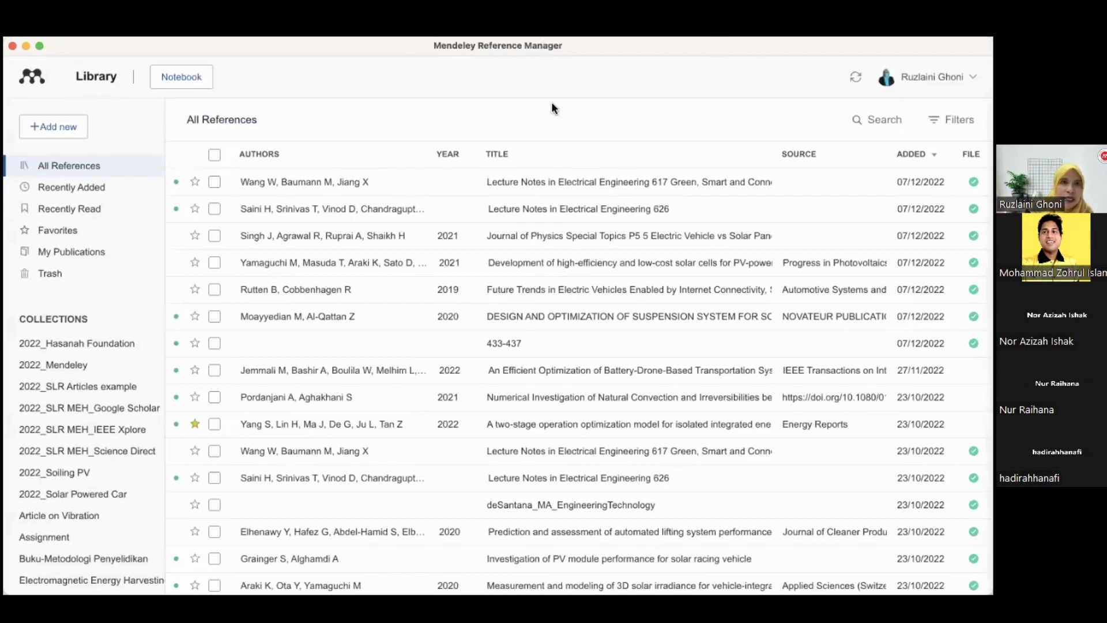
{"action": "left_click", "coordinate": [247, 30]}
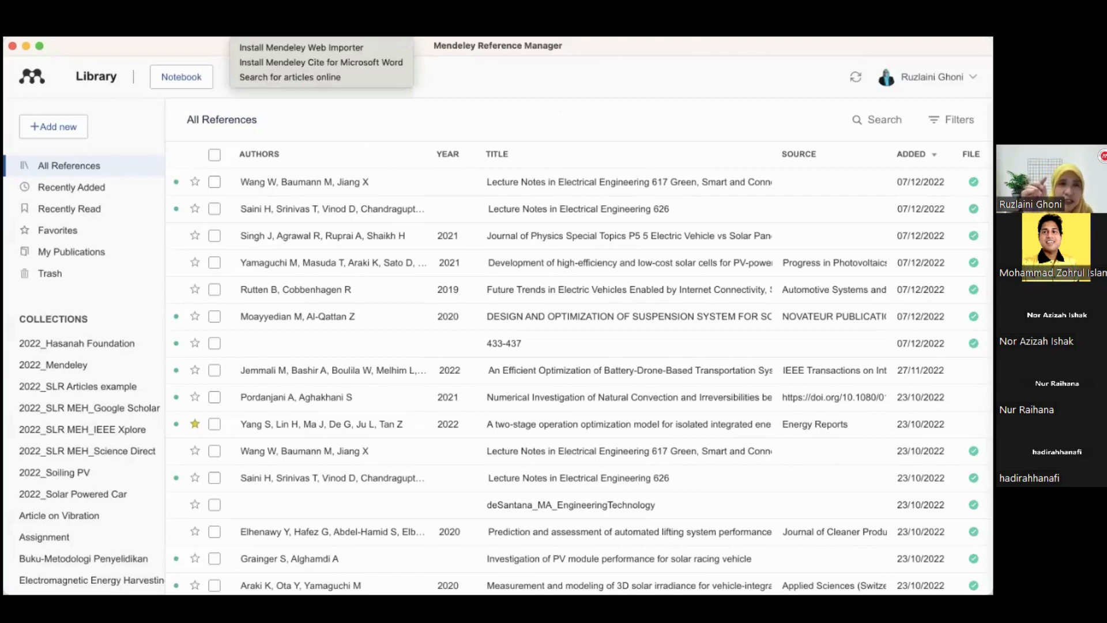
{"action": "key", "text": "Escape"}
{"action": "left_click", "coordinate": [247, 30]}
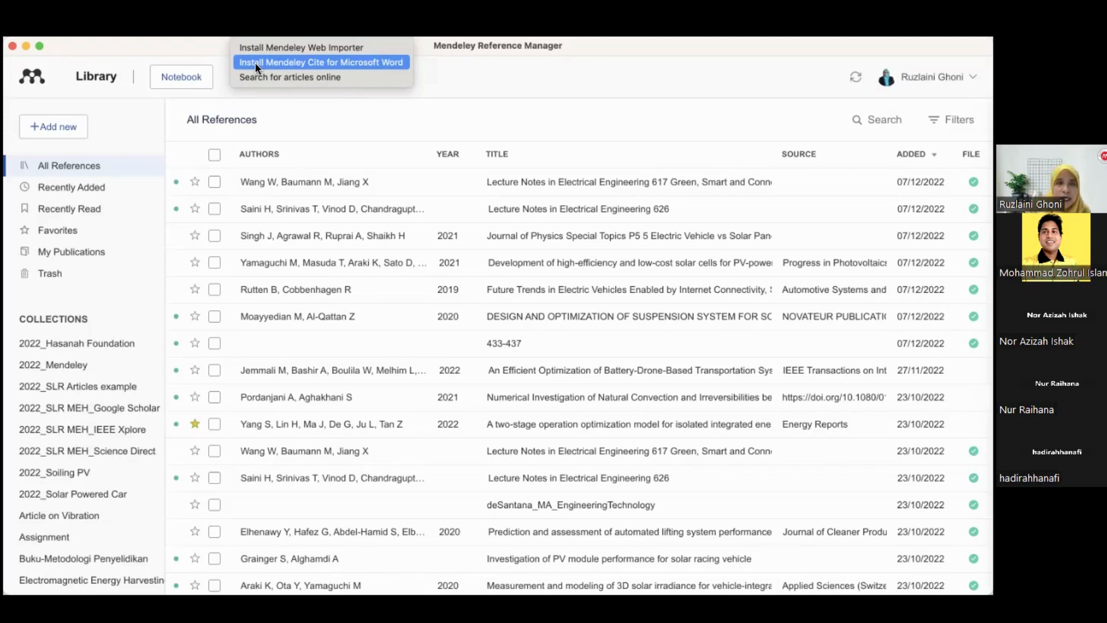
{"action": "left_click", "coordinate": [328, 68]}
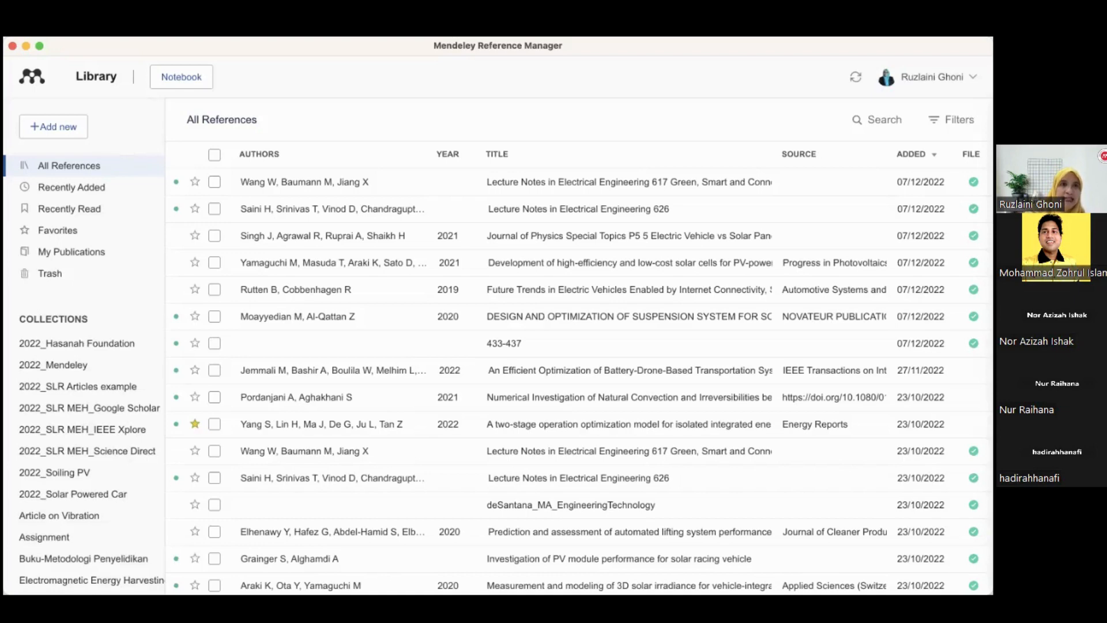
{"action": "left_click", "coordinate": [245, 30]}
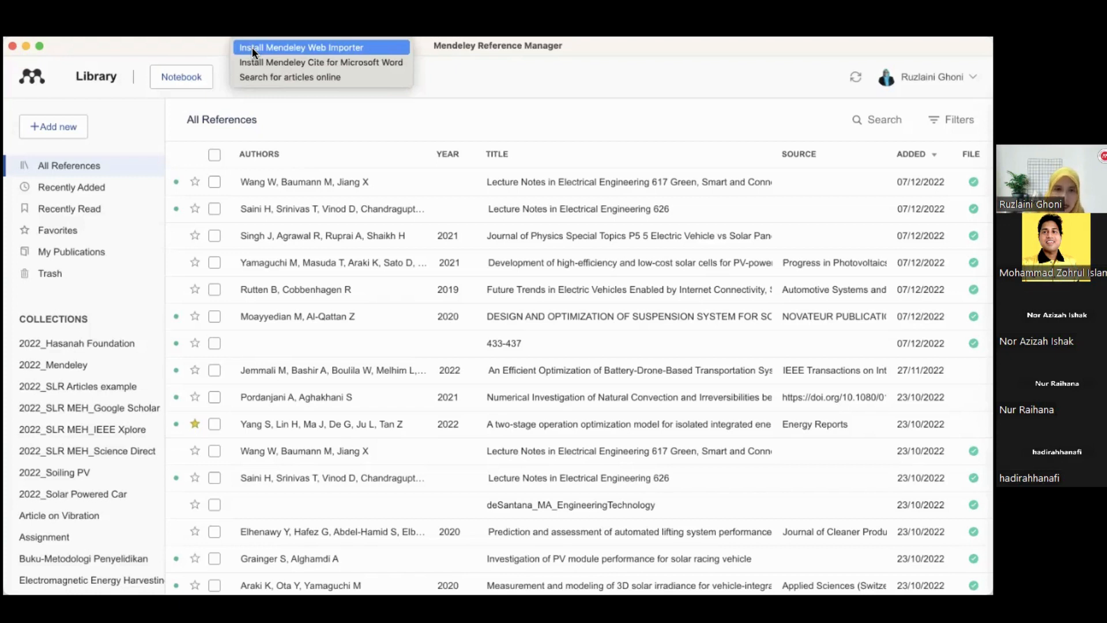
{"action": "left_click", "coordinate": [696, 56]}
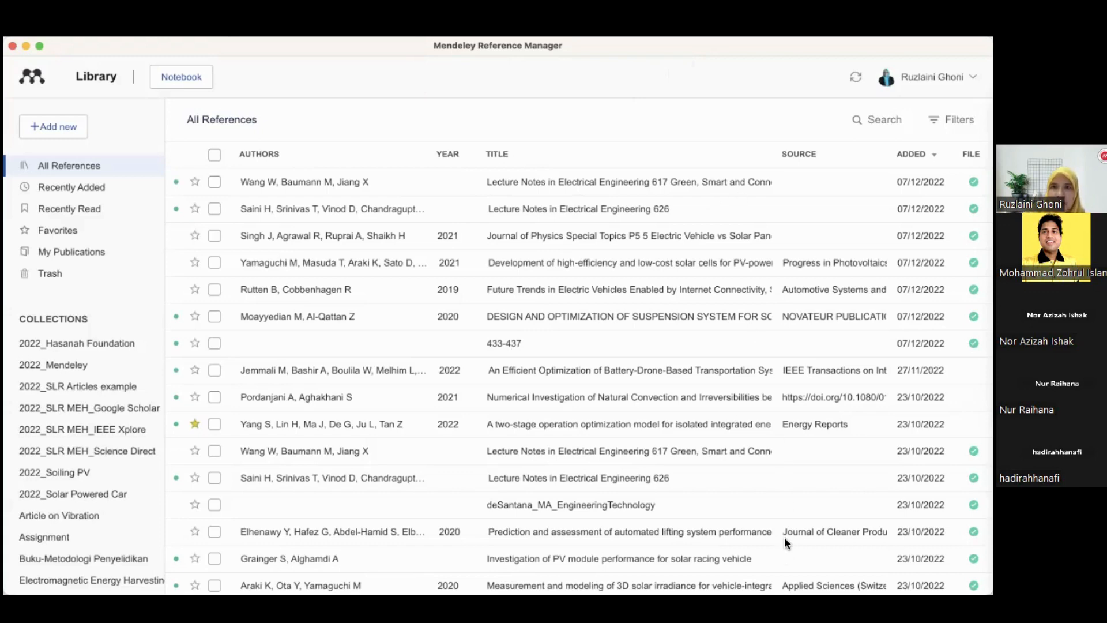
{"action": "key", "text": "super+Tab"}
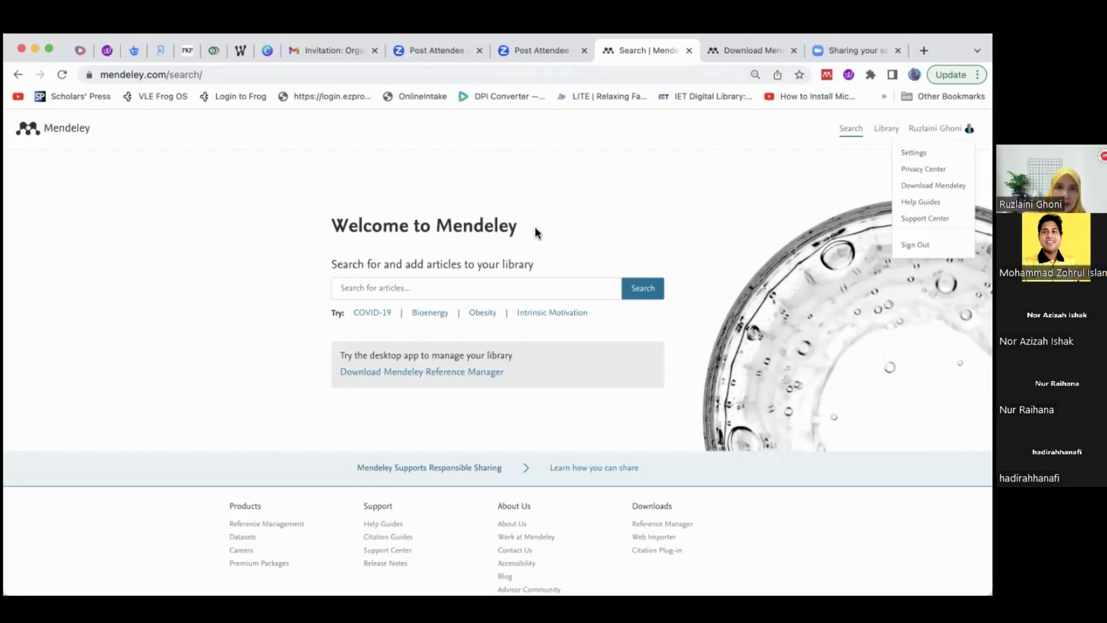
{"action": "key", "text": "super+Tab"}
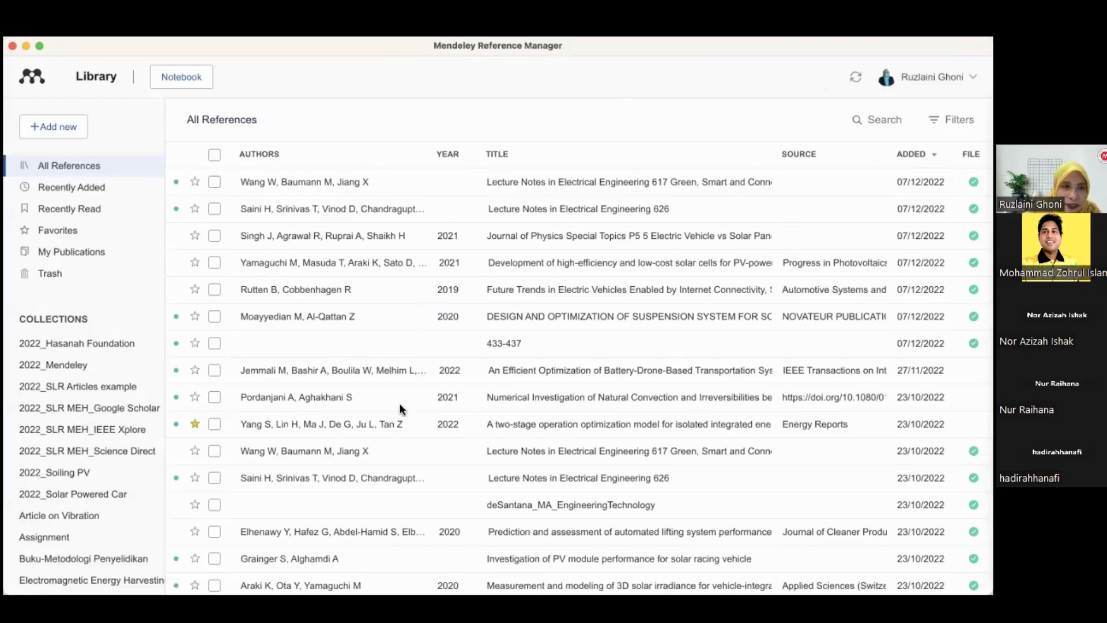
Try to create a new collection named FYP Thesis in the collections list
{"action": "scroll", "coordinate": [93, 359], "scroll_direction": "down", "scroll_amount": 10}
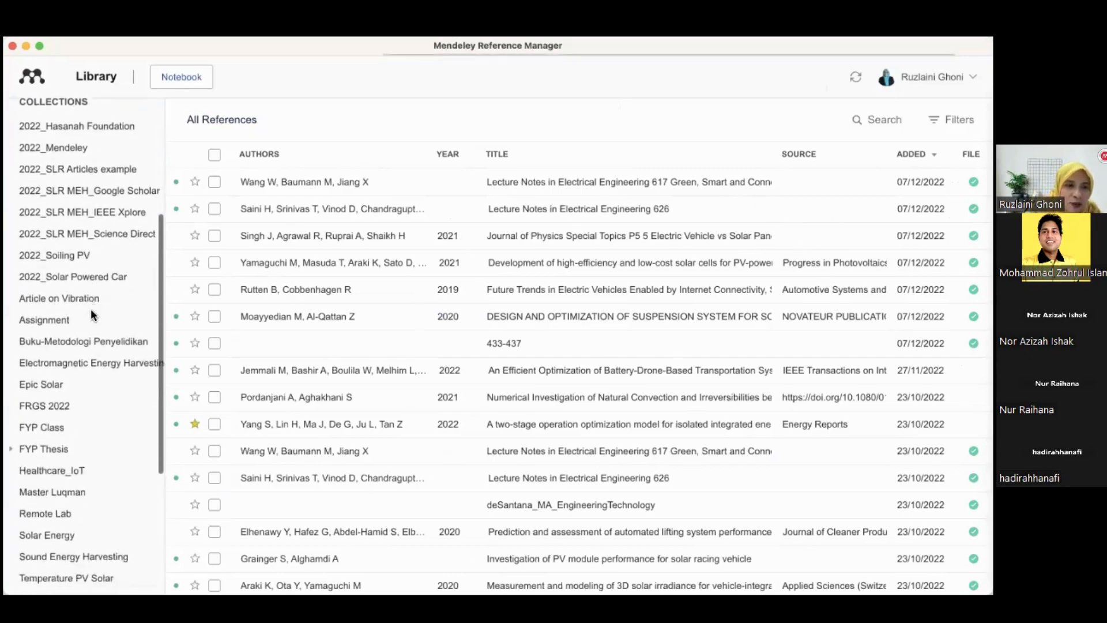
{"action": "scroll", "coordinate": [89, 308], "scroll_direction": "up", "scroll_amount": 5}
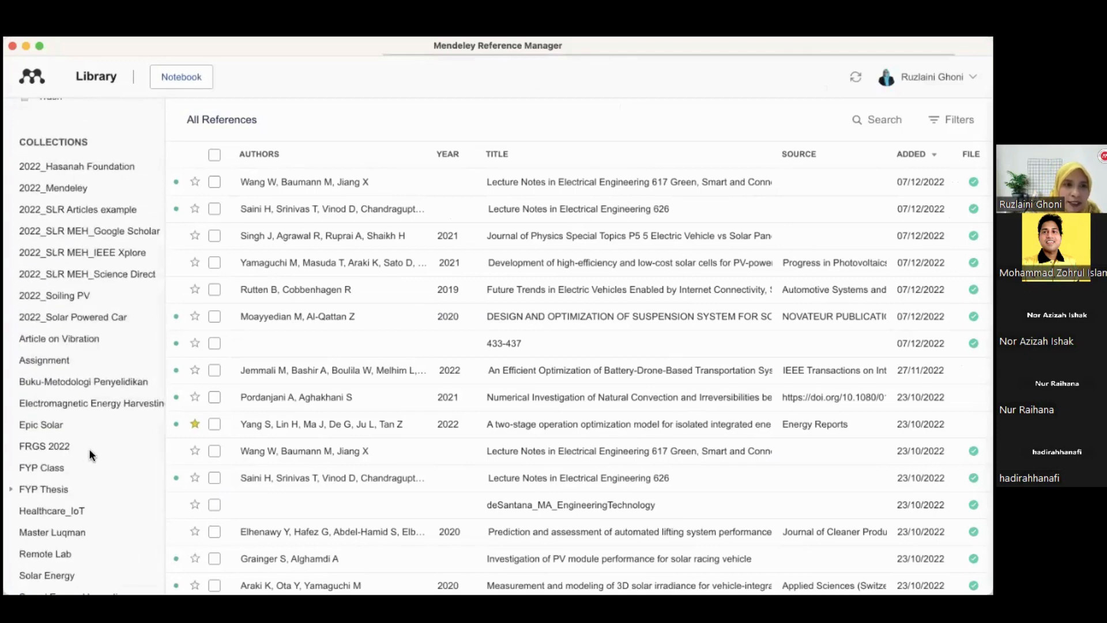
{"action": "scroll", "coordinate": [89, 449], "scroll_direction": "up", "scroll_amount": 6}
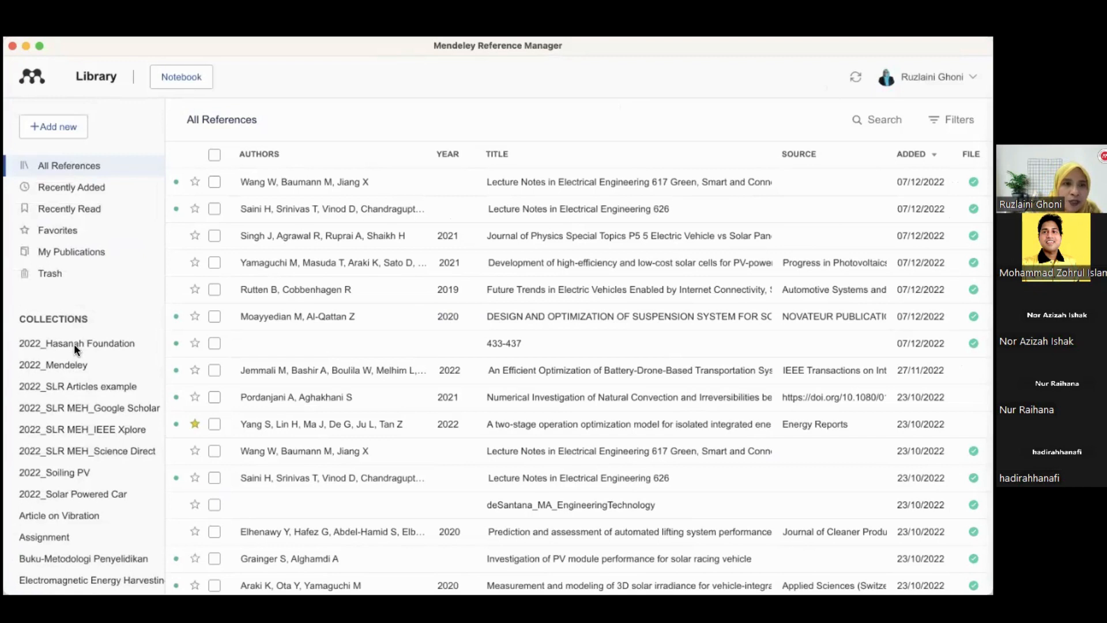
{"action": "scroll", "coordinate": [89, 339], "scroll_direction": "down", "scroll_amount": 7}
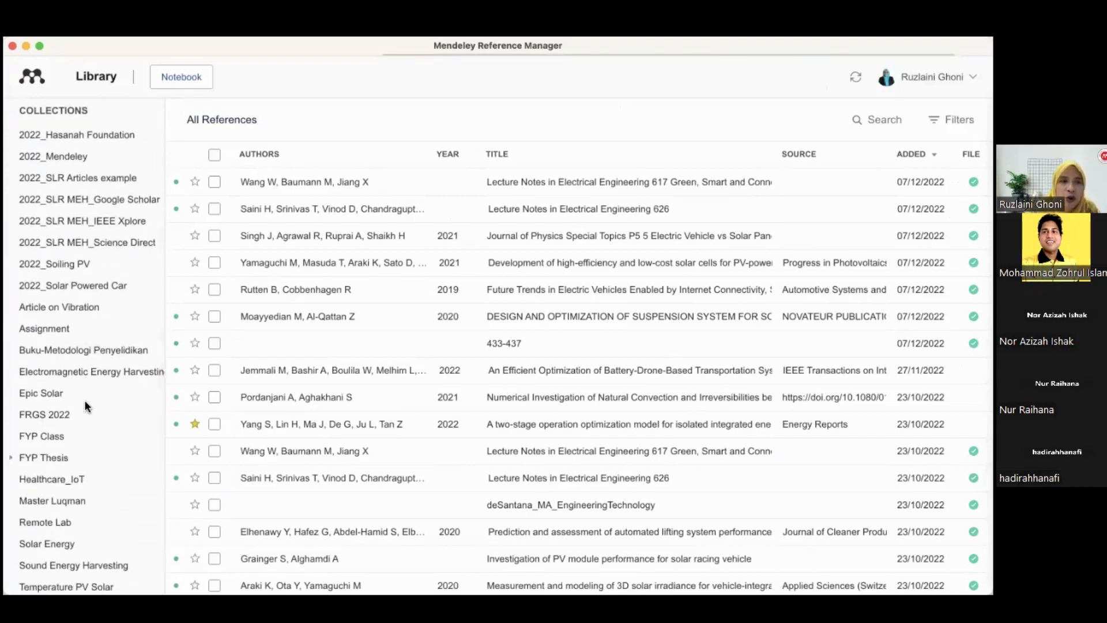
{"action": "scroll", "coordinate": [81, 566], "scroll_direction": "down", "scroll_amount": 7}
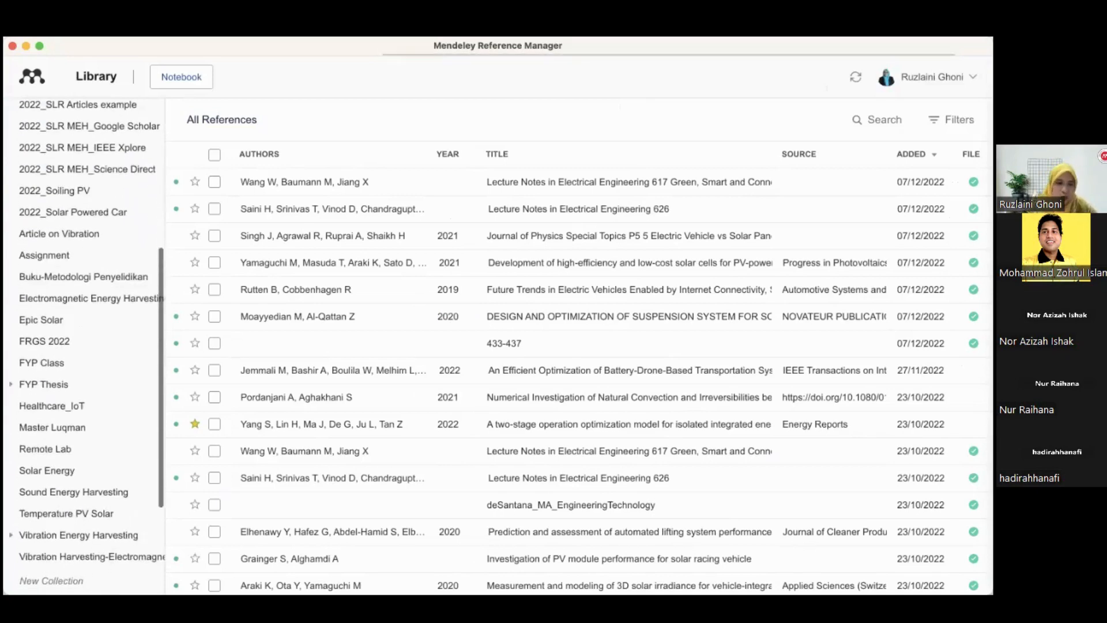
{"action": "scroll", "coordinate": [85, 424], "scroll_direction": "up", "scroll_amount": 1}
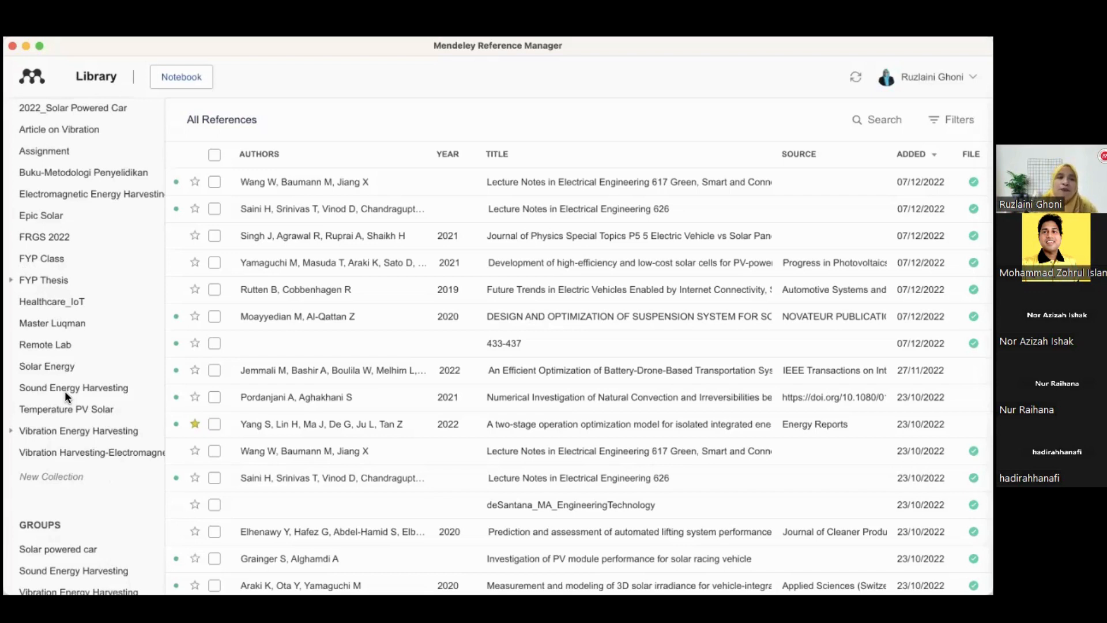
{"action": "left_click", "coordinate": [60, 473]}
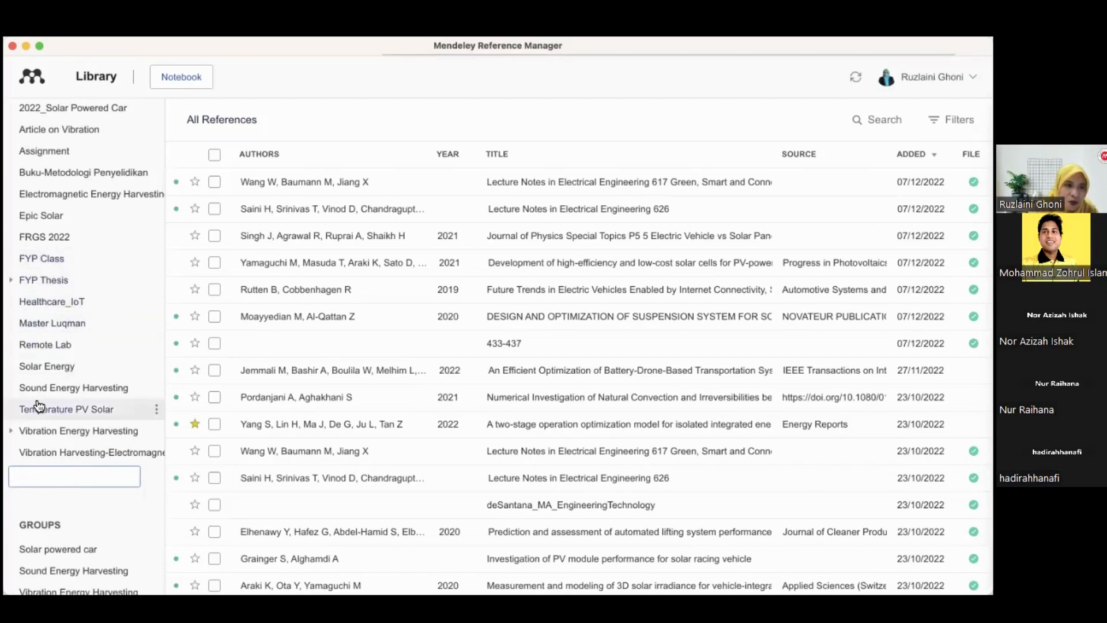
{"action": "type", "text": "FYP"}
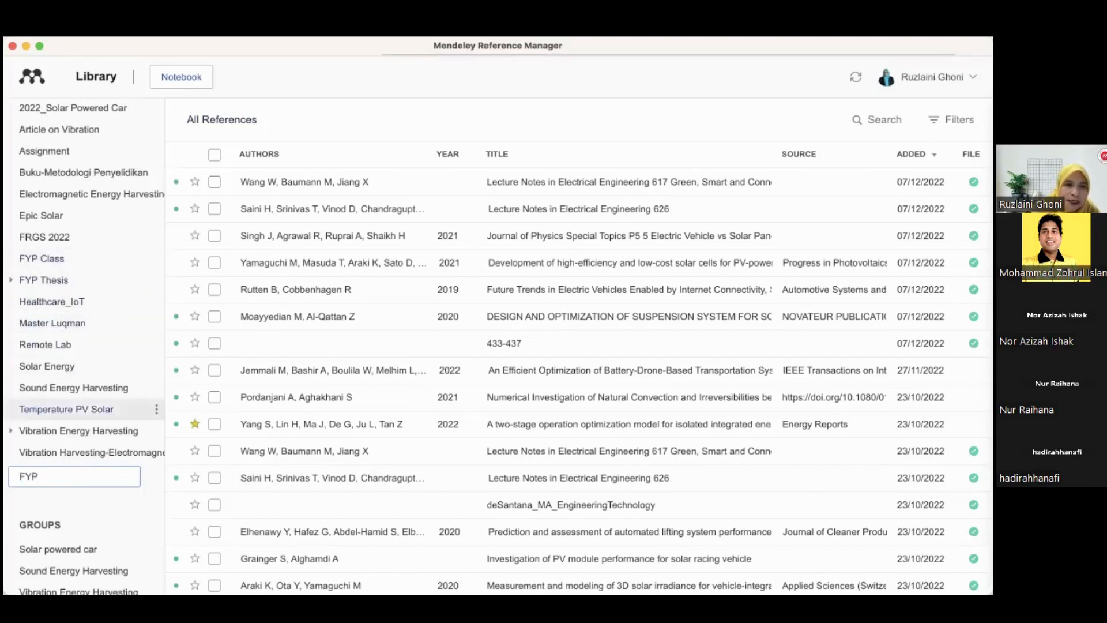
{"action": "type", "text": " Thesis"}
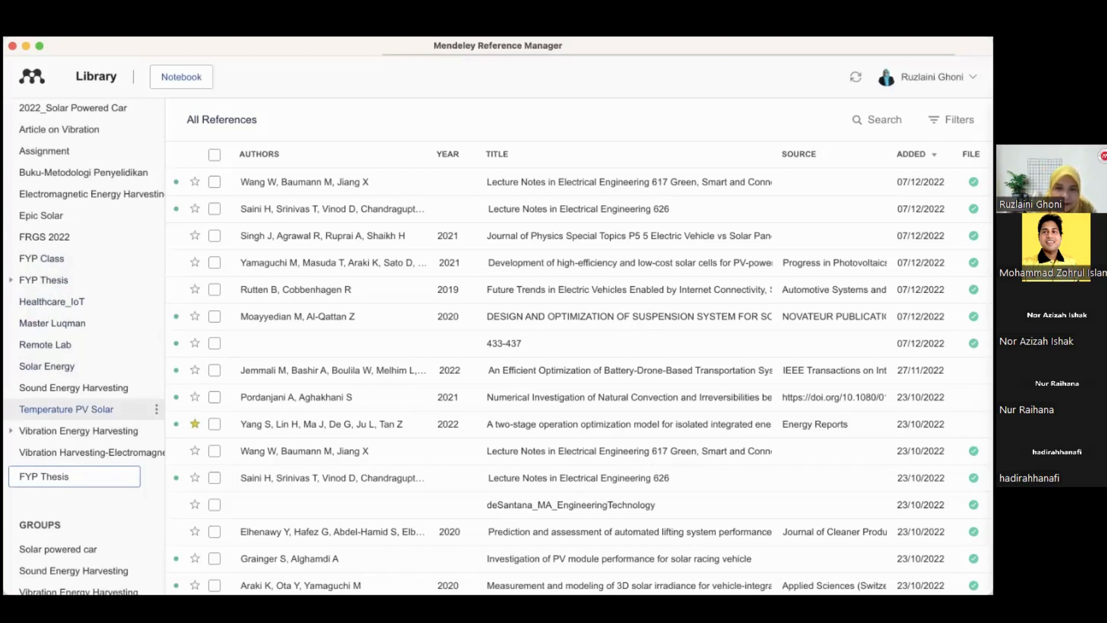
{"action": "left_click", "coordinate": [71, 520]}
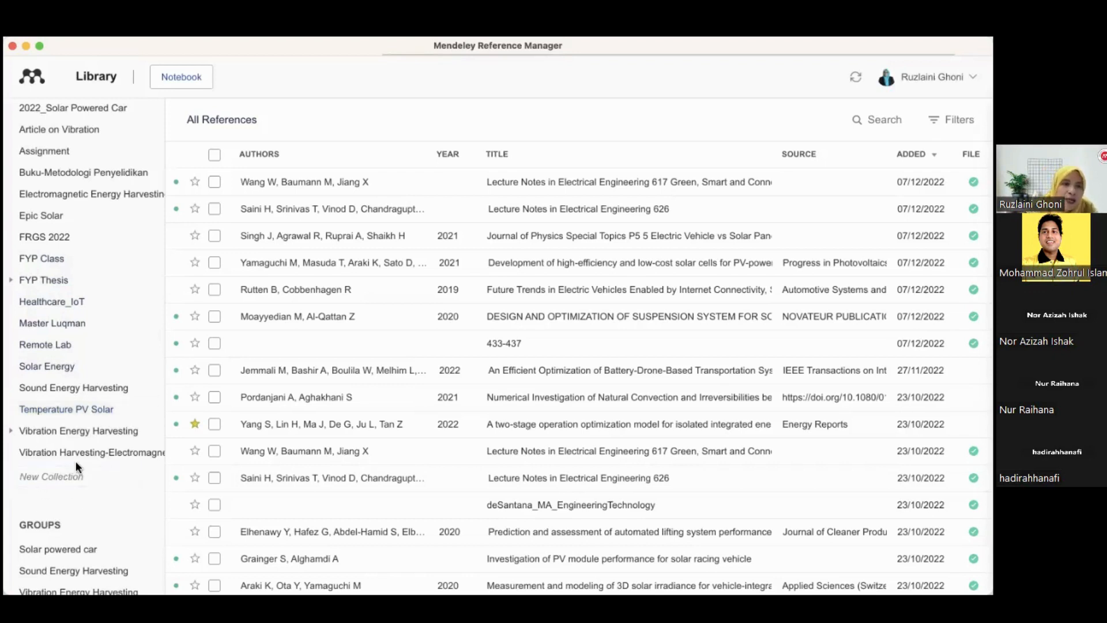
Open the FYP Thesis collection to view the references it contains
{"action": "scroll", "coordinate": [76, 465], "scroll_direction": "up", "scroll_amount": 10}
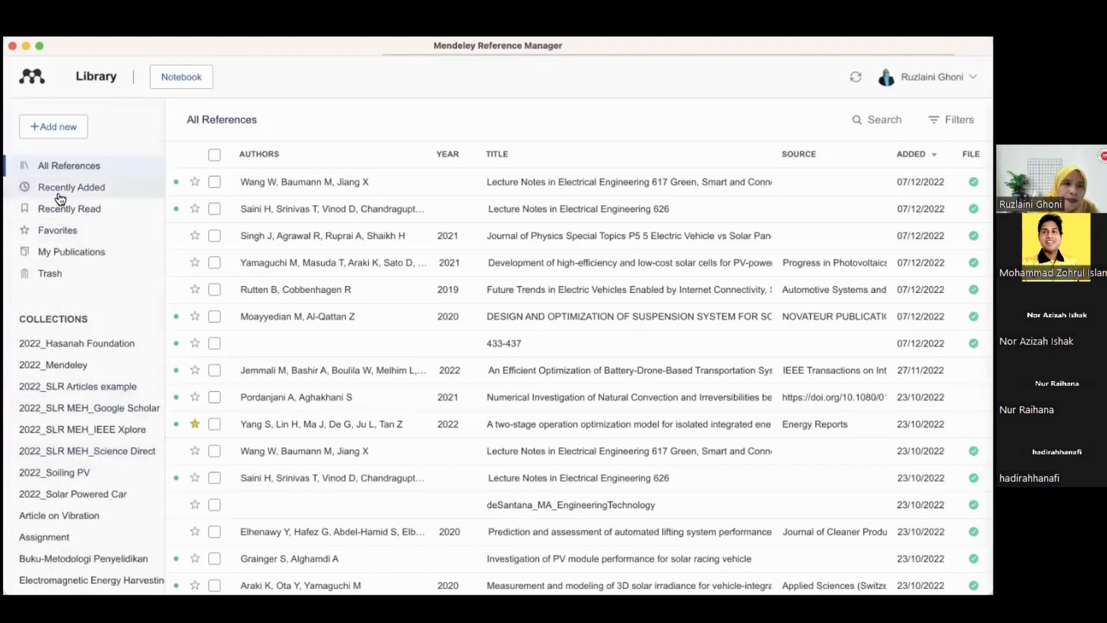
{"action": "left_click", "coordinate": [54, 169]}
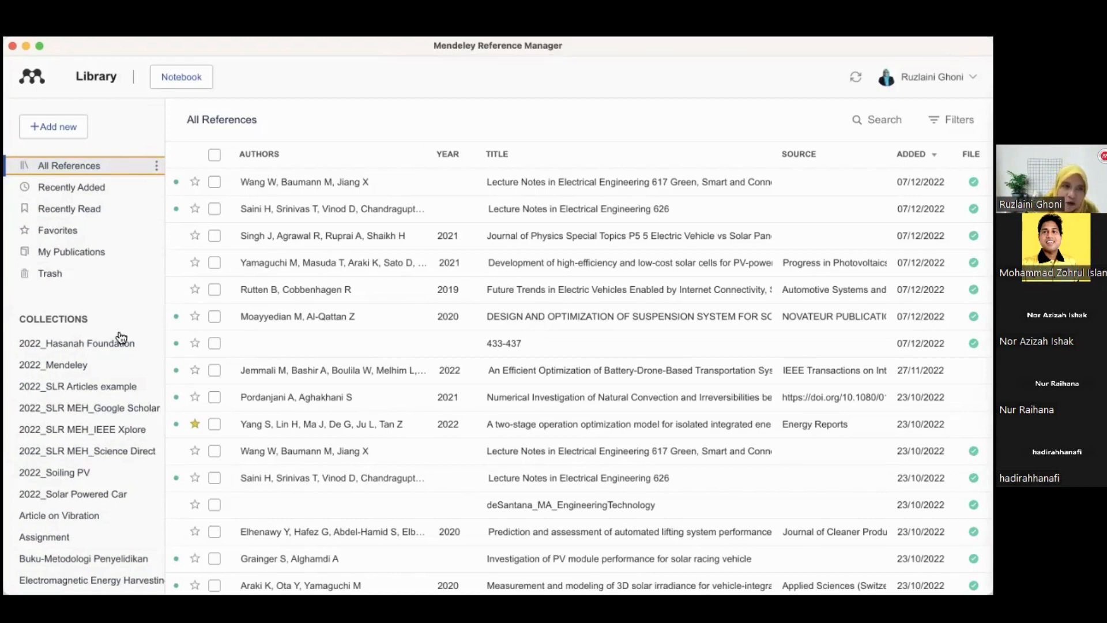
{"action": "scroll", "coordinate": [104, 456], "scroll_direction": "down", "scroll_amount": 3}
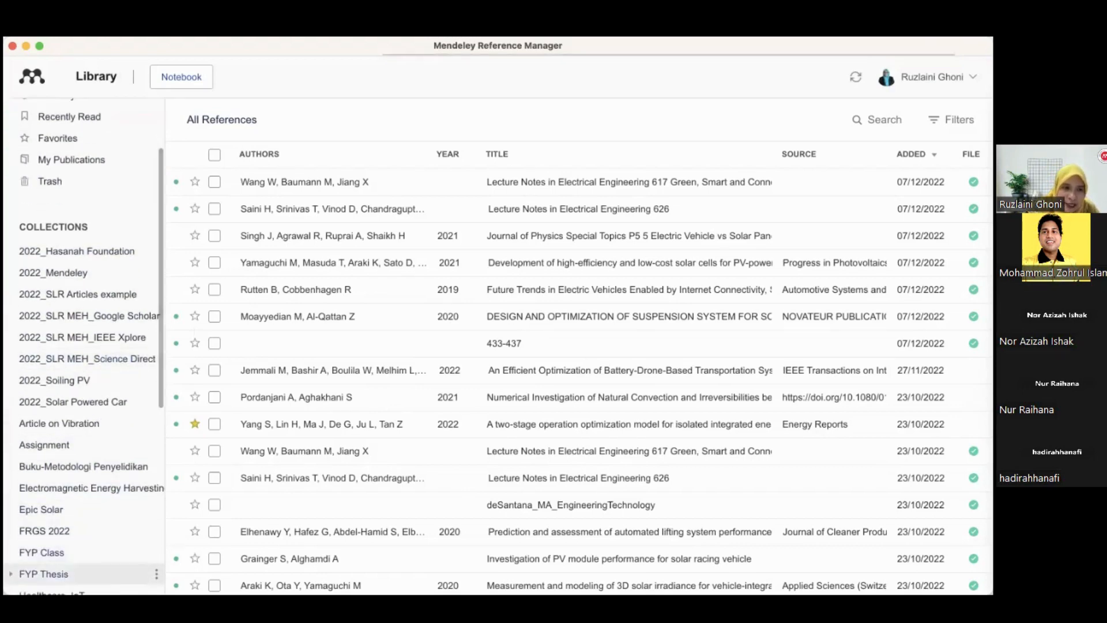
{"action": "left_click", "coordinate": [43, 574]}
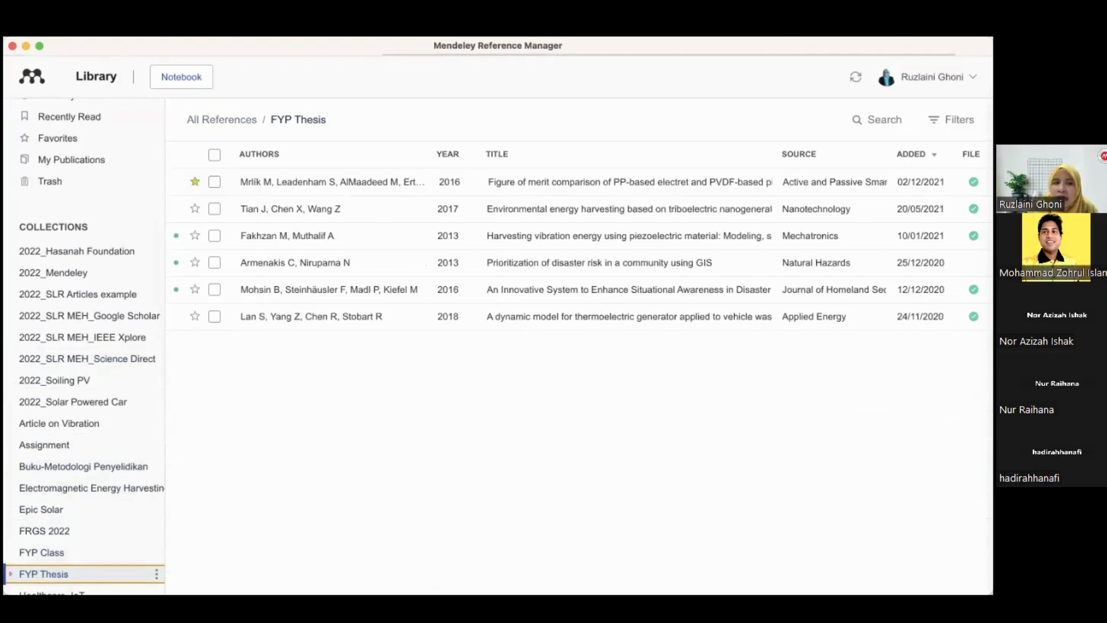
{"action": "scroll", "coordinate": [79, 557], "scroll_direction": "down", "scroll_amount": 2}
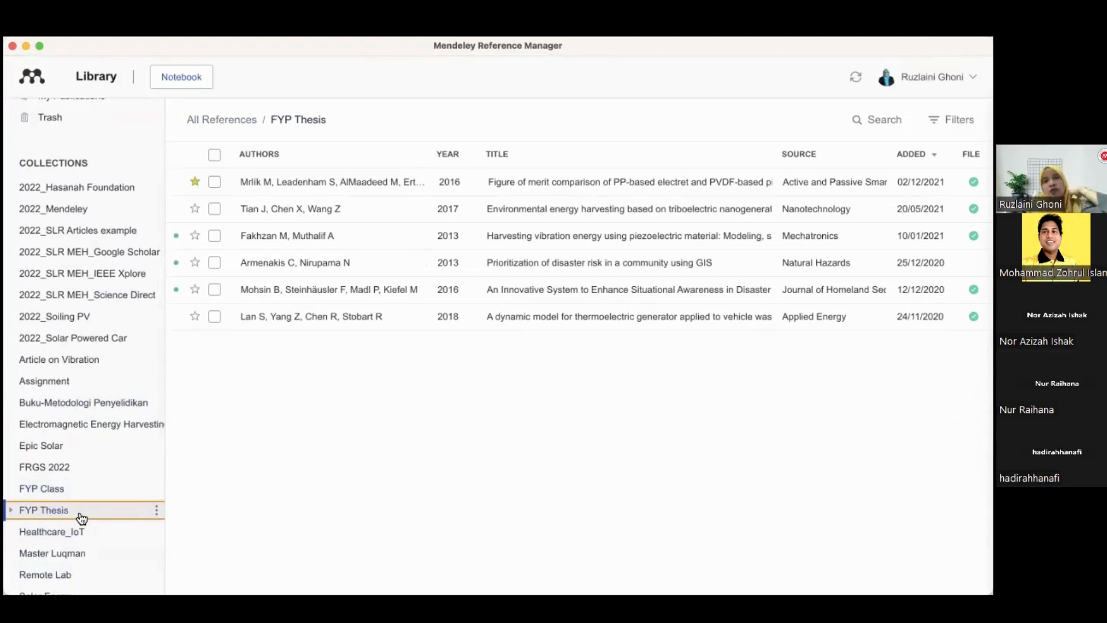
Browse the Recently Added references, then return to the FYP Thesis collection
{"action": "scroll", "coordinate": [77, 415], "scroll_direction": "up", "scroll_amount": 5}
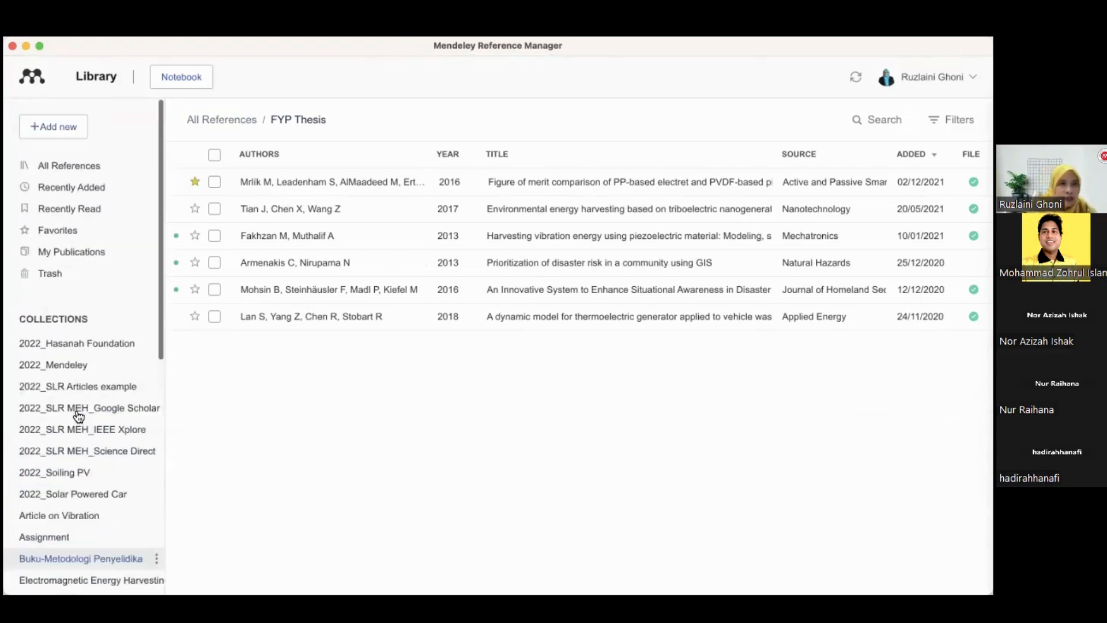
{"action": "left_click", "coordinate": [73, 188]}
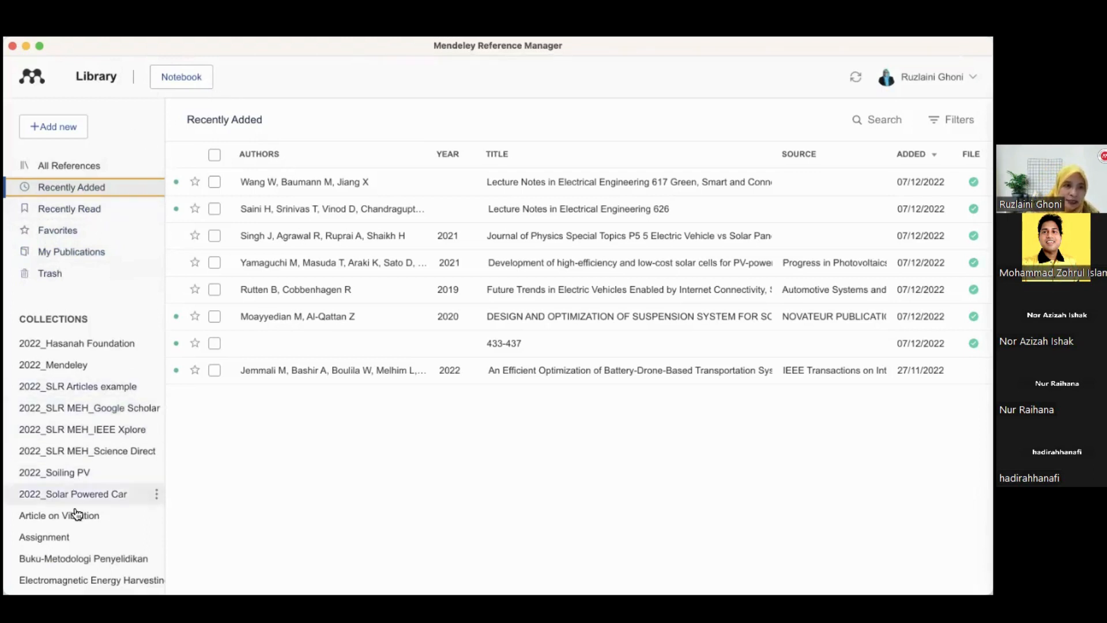
{"action": "scroll", "coordinate": [78, 525], "scroll_direction": "down", "scroll_amount": 2}
{"action": "scroll", "coordinate": [64, 568], "scroll_direction": "down", "scroll_amount": 1}
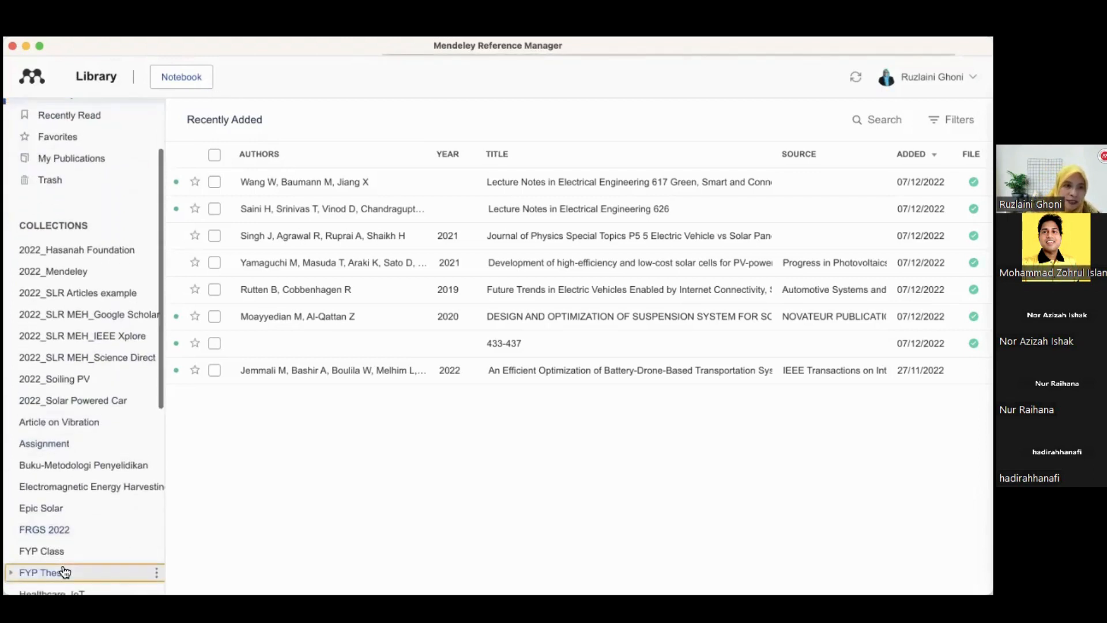
{"action": "left_click", "coordinate": [58, 572]}
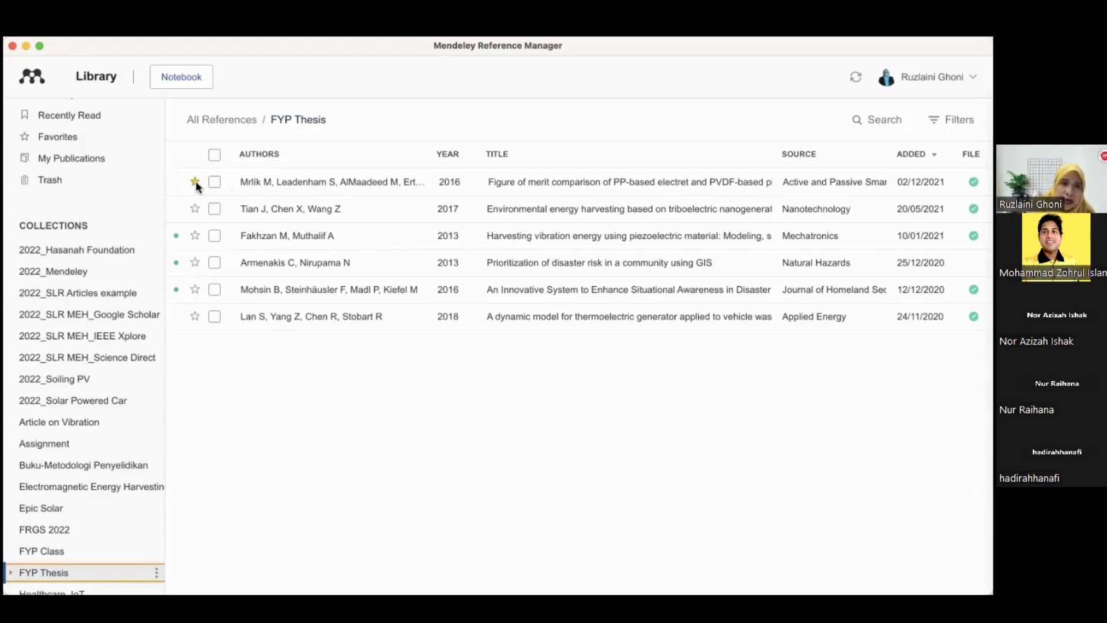
Sort the FYP Thesis references by authors, year, title, source and added date in turn
{"action": "left_click", "coordinate": [196, 214]}
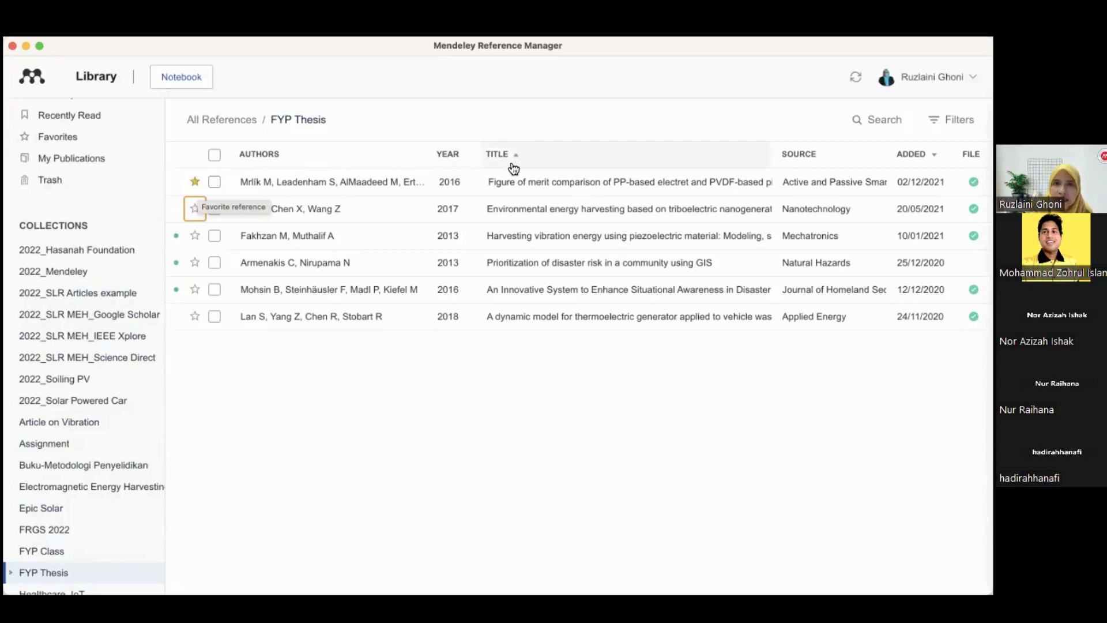
{"action": "left_click", "coordinate": [266, 160]}
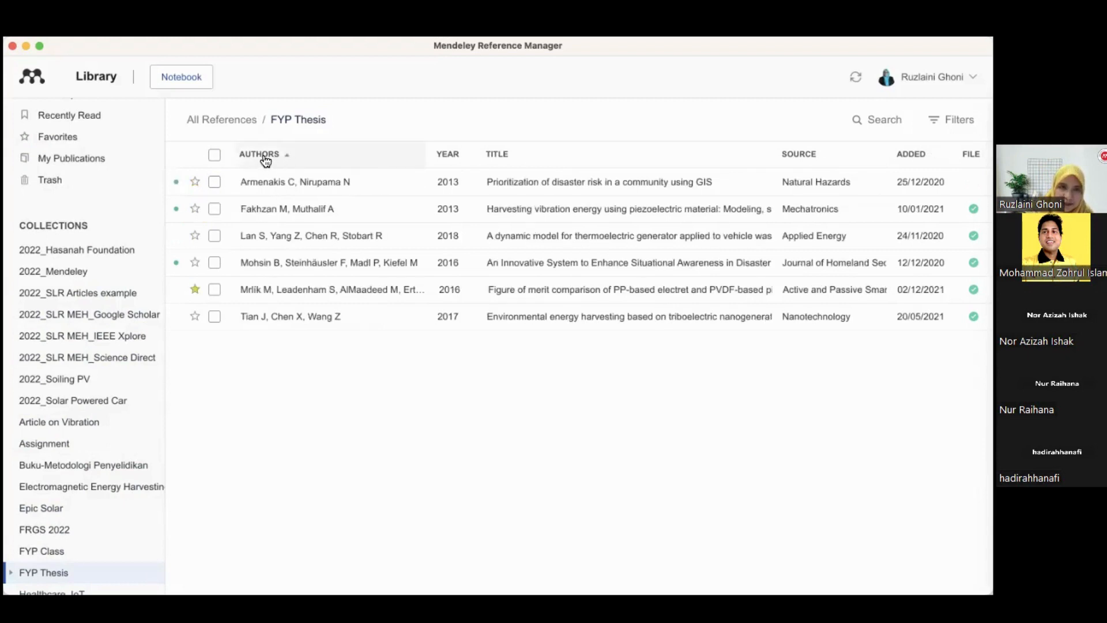
{"action": "left_click", "coordinate": [265, 160]}
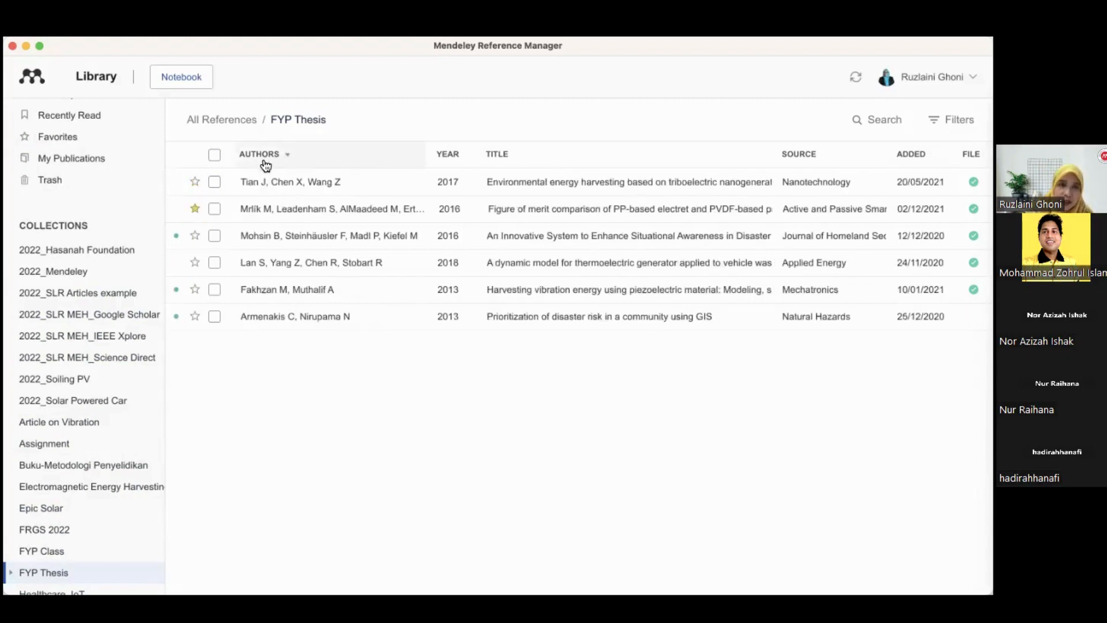
{"action": "left_click", "coordinate": [264, 161]}
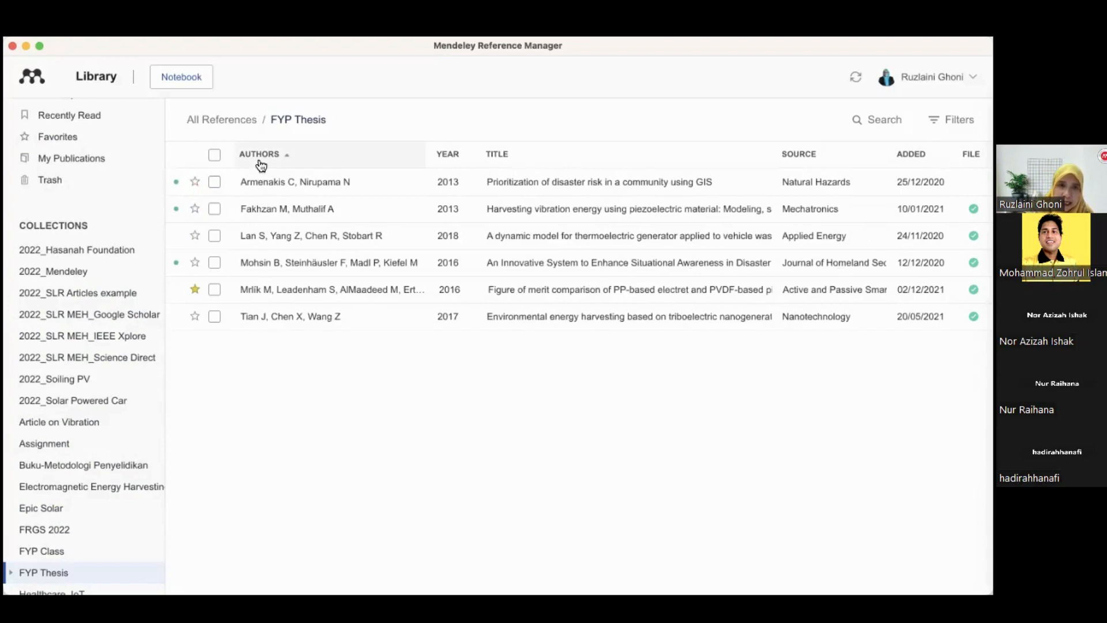
{"action": "left_click", "coordinate": [457, 160]}
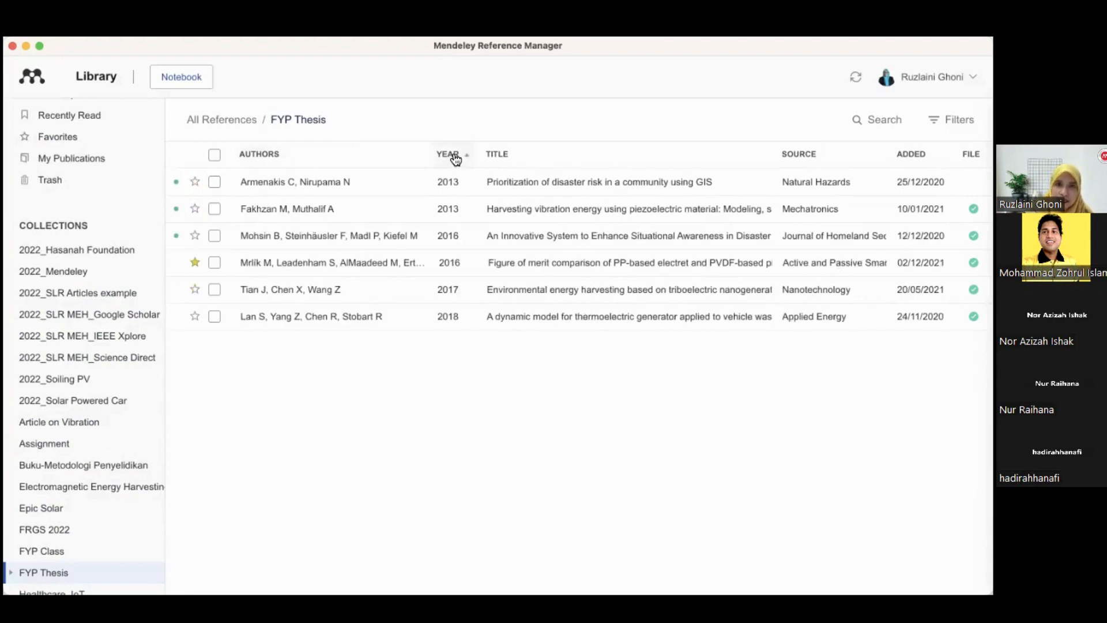
{"action": "left_click", "coordinate": [456, 159]}
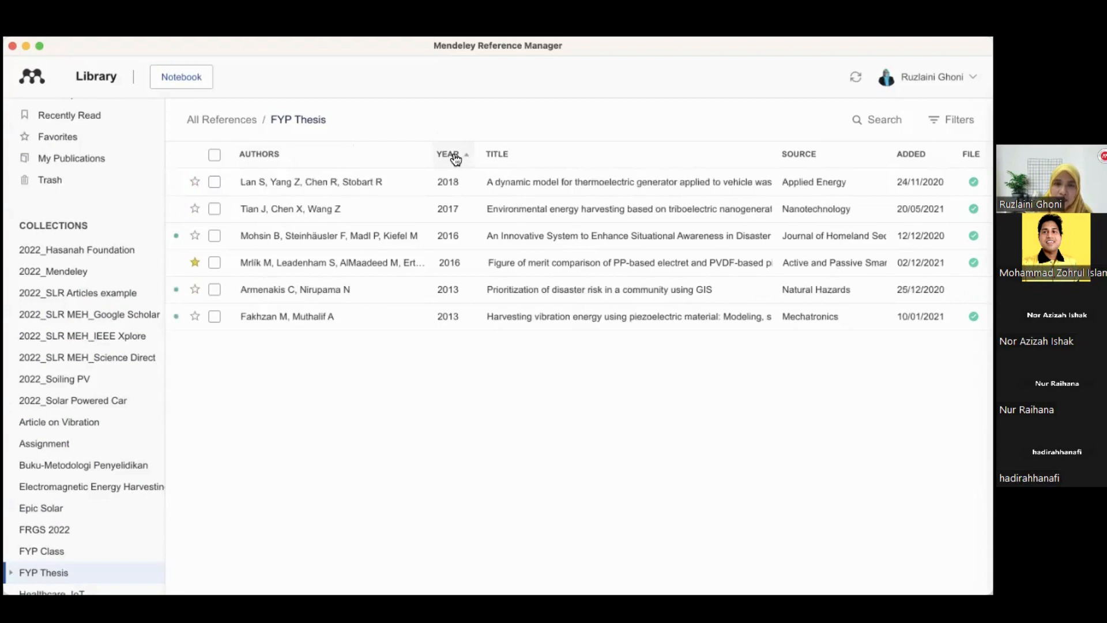
{"action": "left_click", "coordinate": [529, 160]}
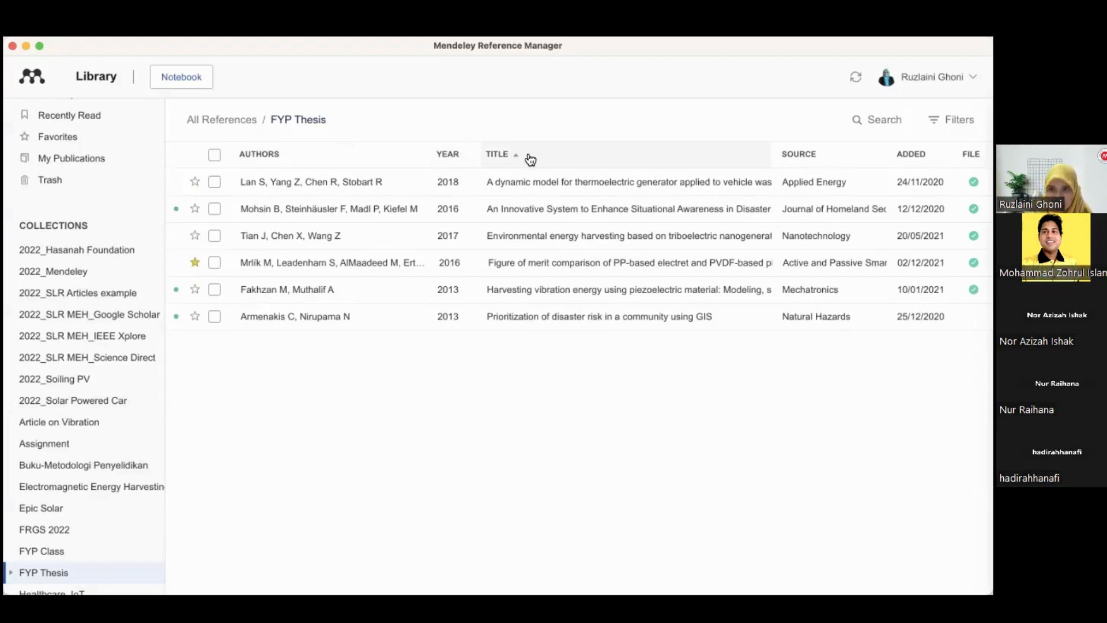
{"action": "left_click", "coordinate": [822, 160]}
{"action": "left_click", "coordinate": [822, 159]}
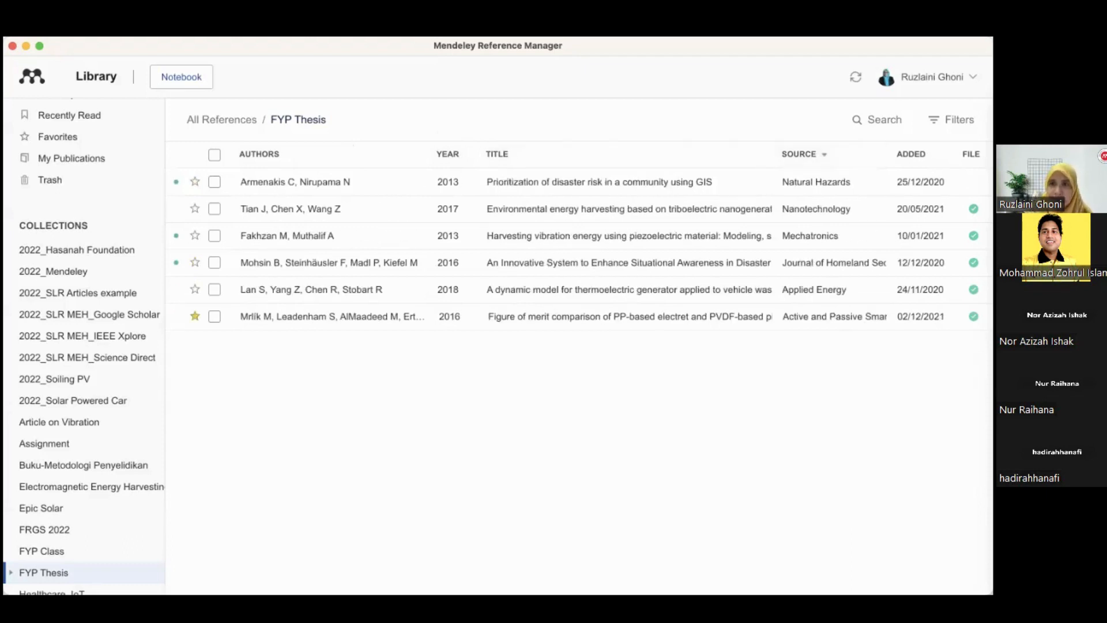
{"action": "left_click", "coordinate": [922, 157]}
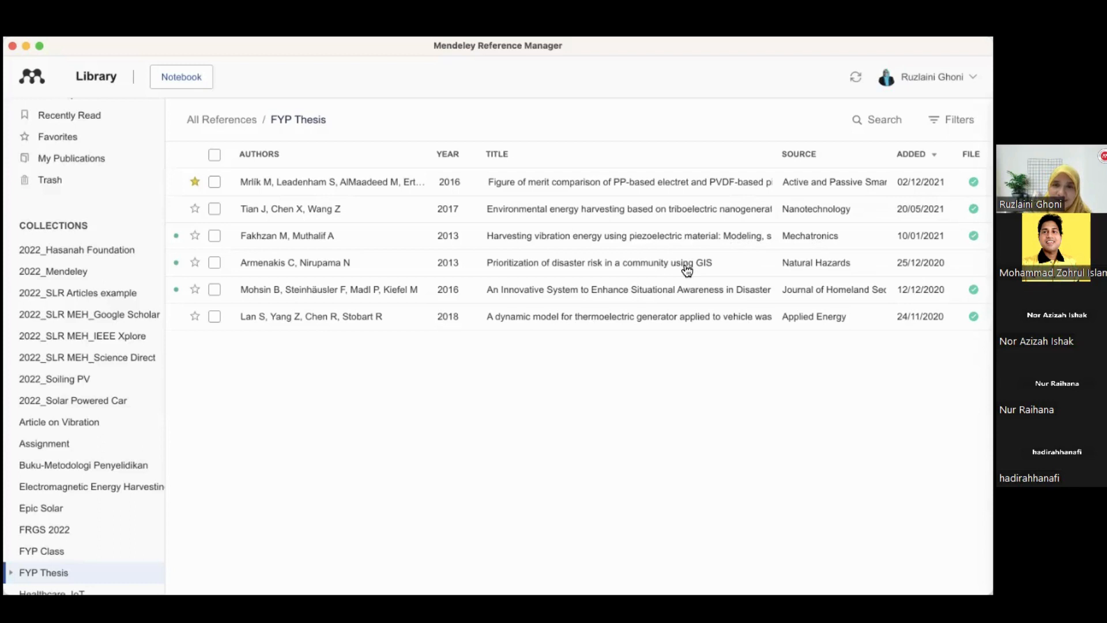
Open the Figure of merit comparison paper's PDF, switching between it and the library and scrolling through its abstract
{"action": "double_click", "coordinate": [321, 183]}
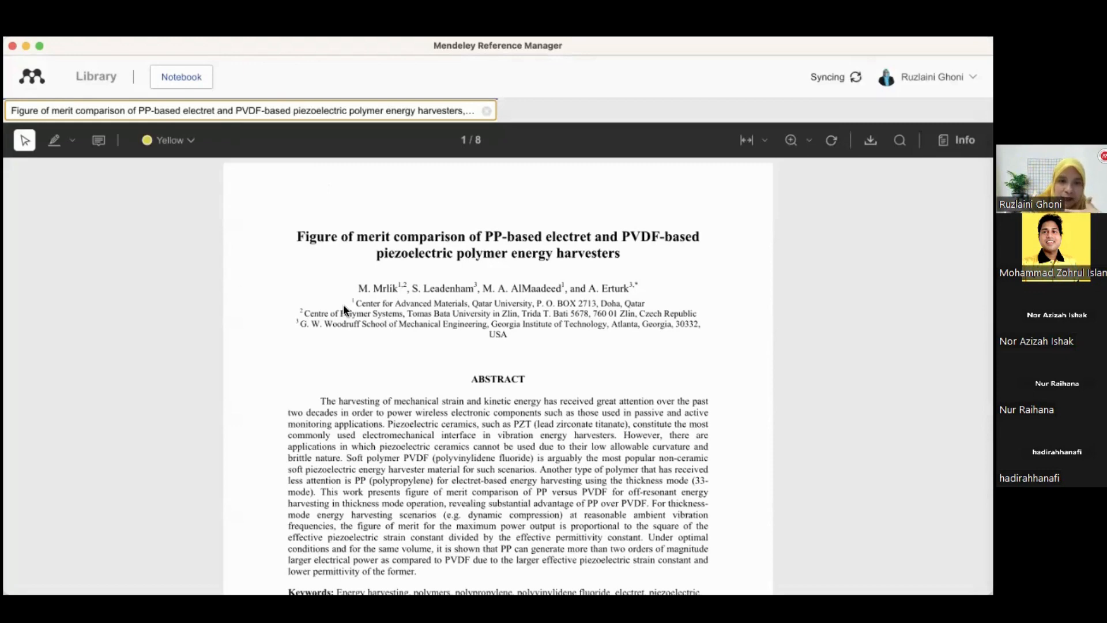
{"action": "left_click", "coordinate": [97, 79]}
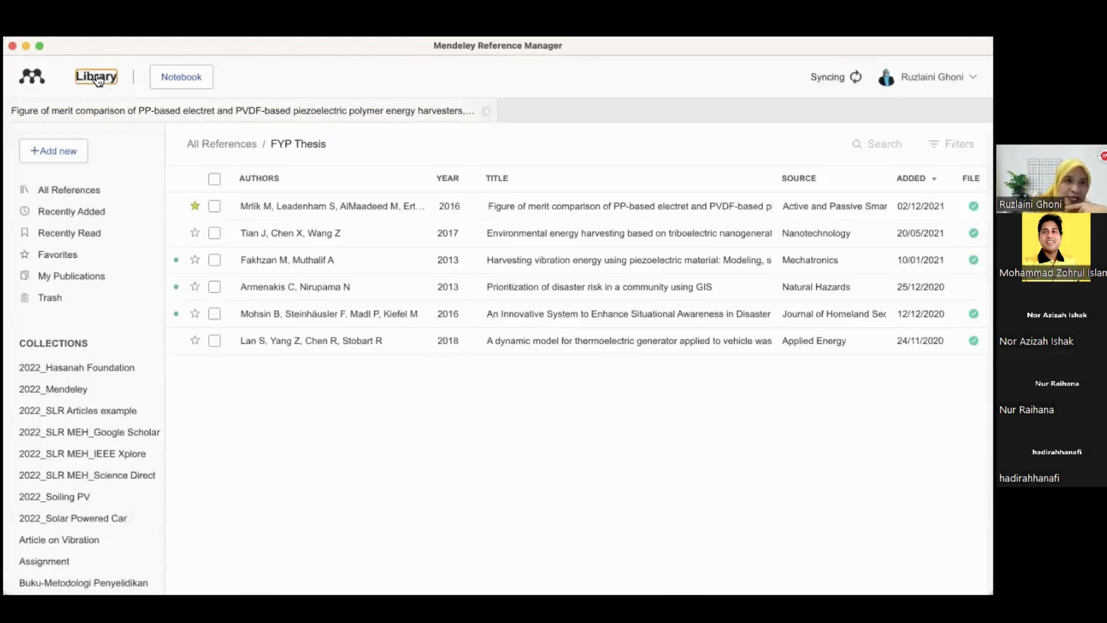
{"action": "left_click", "coordinate": [119, 109]}
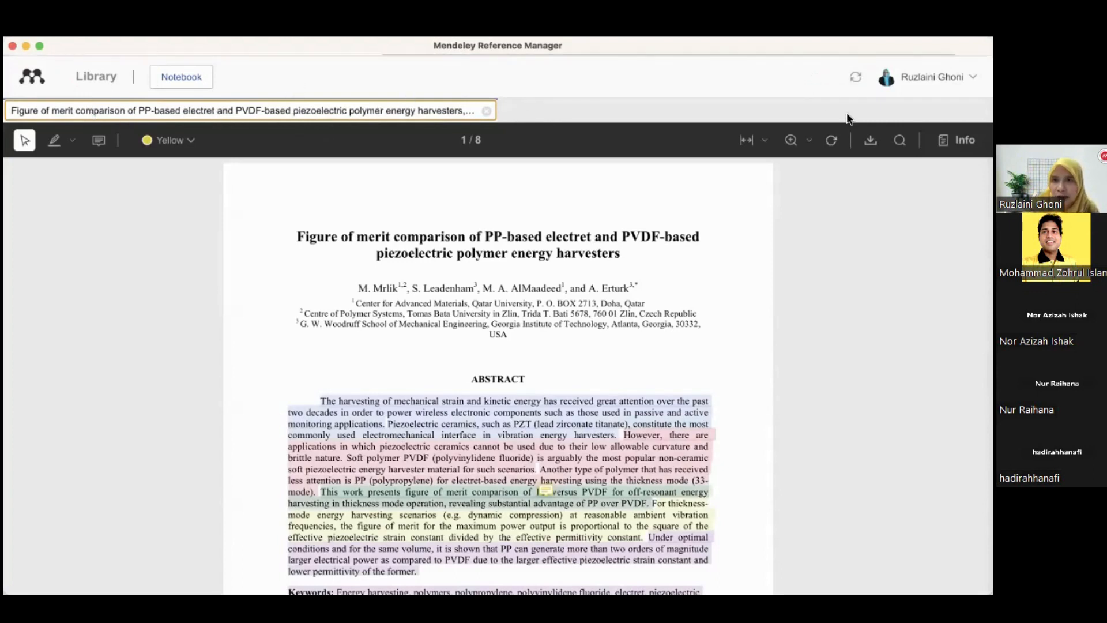
{"action": "left_click", "coordinate": [95, 78]}
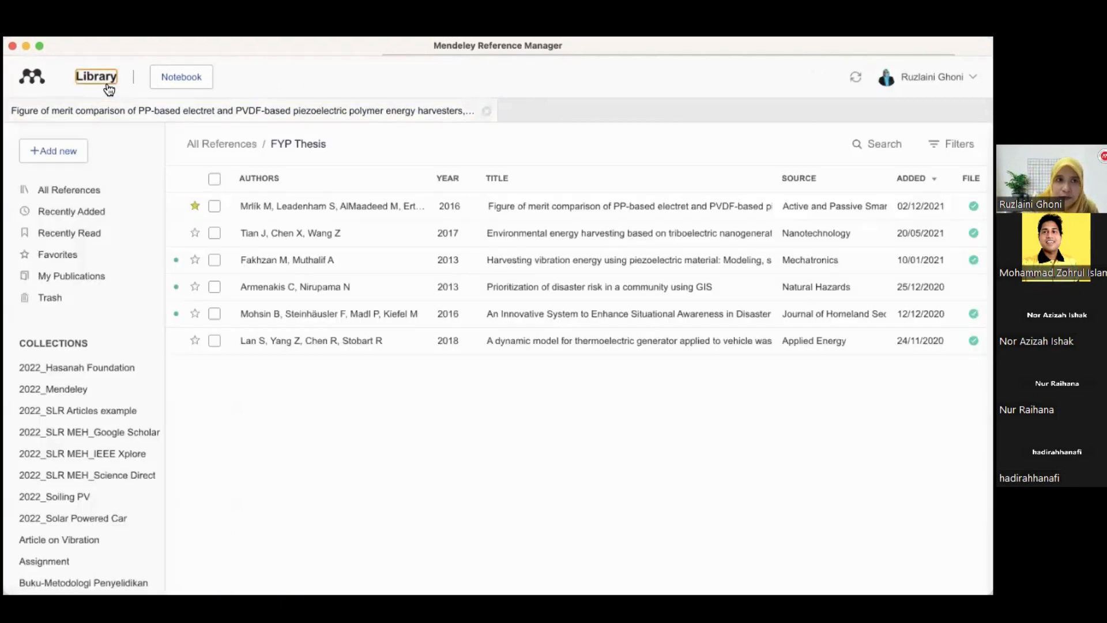
{"action": "left_click", "coordinate": [112, 112]}
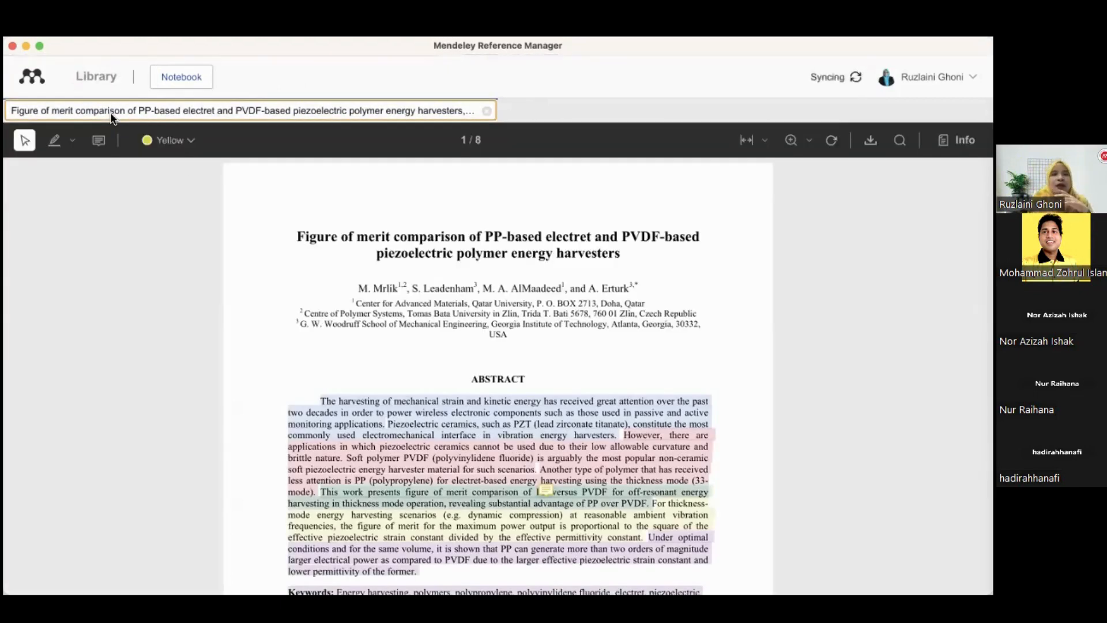
{"action": "scroll", "coordinate": [375, 457], "scroll_direction": "down", "scroll_amount": 3}
{"action": "scroll", "coordinate": [374, 458], "scroll_direction": "down", "scroll_amount": 2}
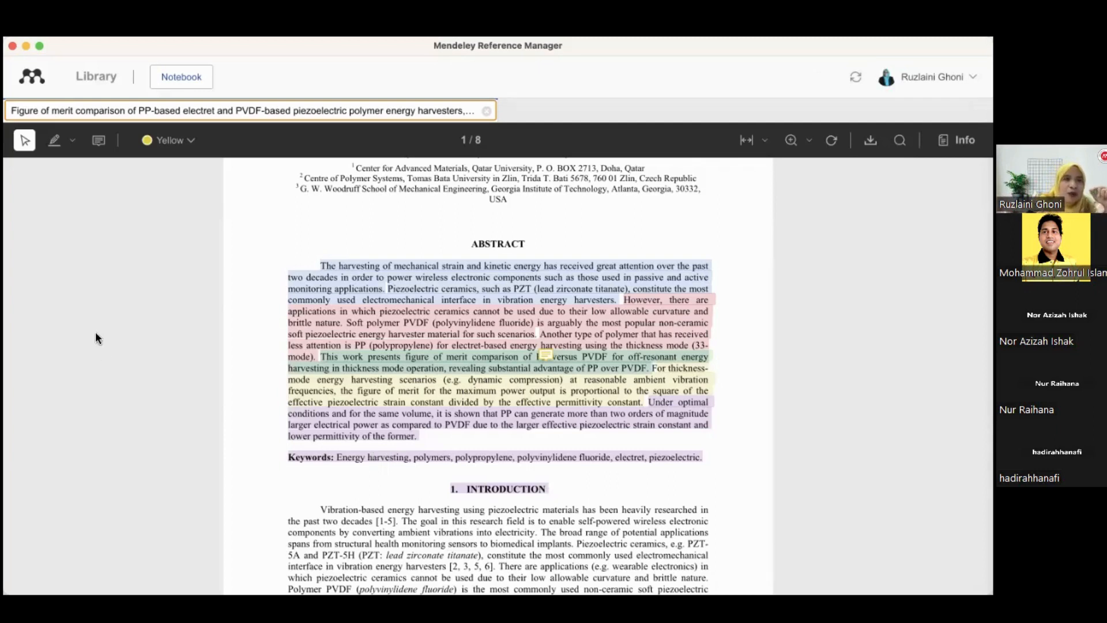
{"action": "left_click", "coordinate": [96, 81]}
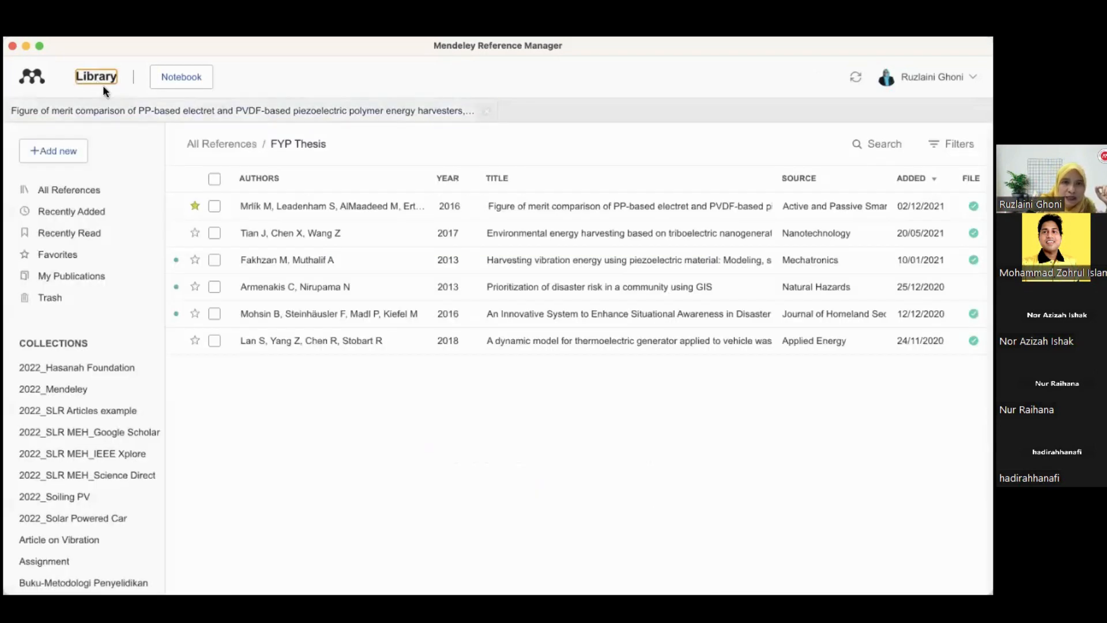
Open the triboelectric nanogenerator paper, scroll its first pages, then close its tab and return to the library
{"action": "double_click", "coordinate": [267, 240]}
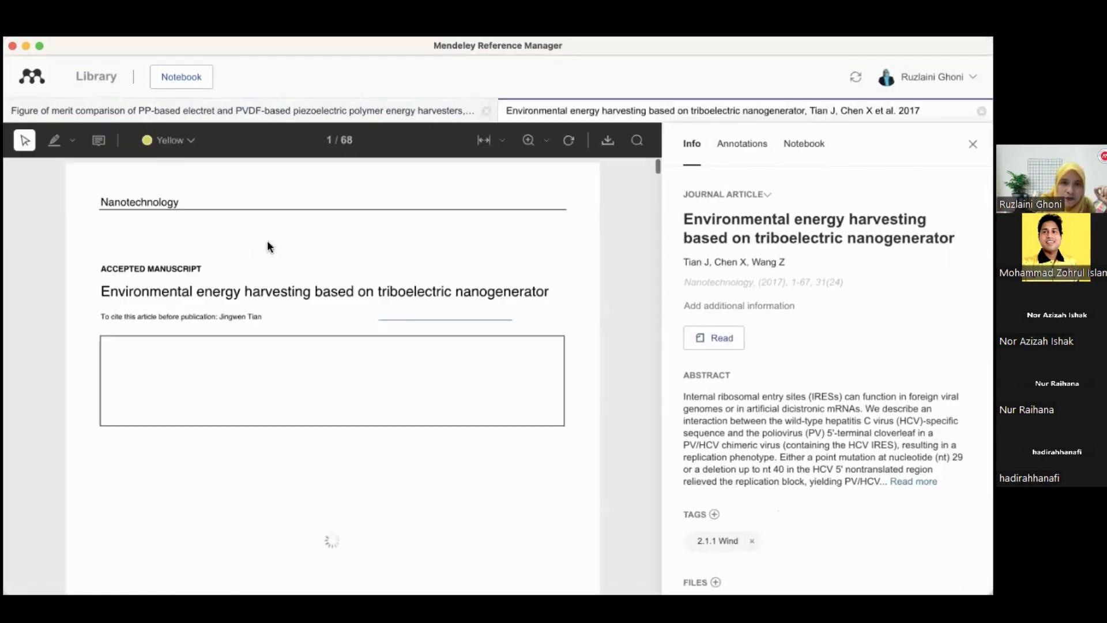
{"action": "scroll", "coordinate": [295, 297], "scroll_direction": "down", "scroll_amount": 10}
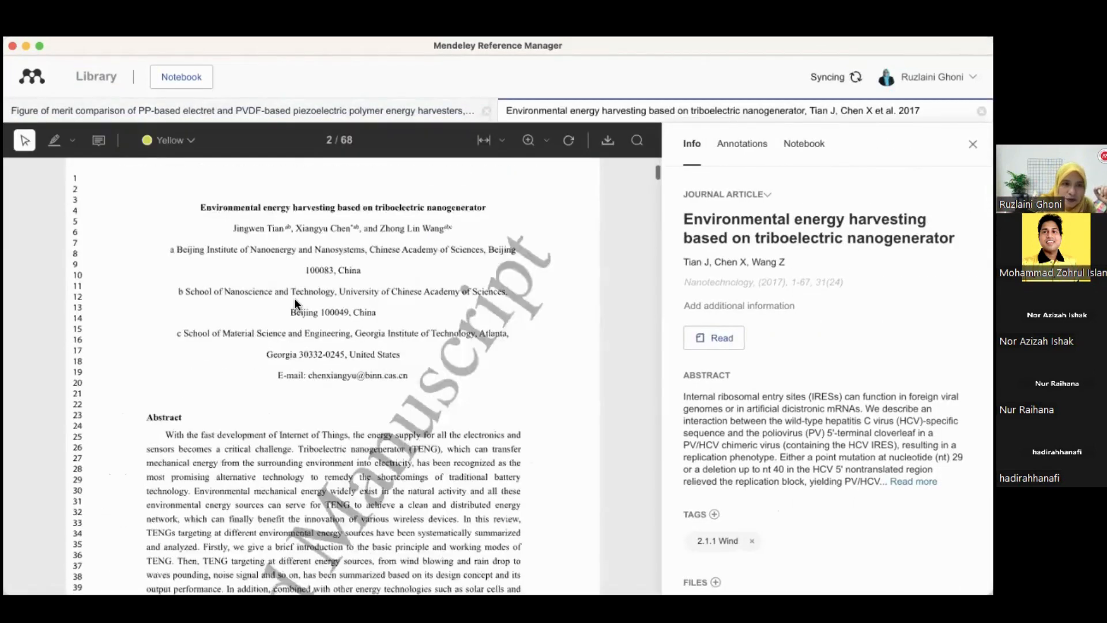
{"action": "scroll", "coordinate": [294, 298], "scroll_direction": "down", "scroll_amount": 8}
{"action": "scroll", "coordinate": [294, 297], "scroll_direction": "up", "scroll_amount": 5}
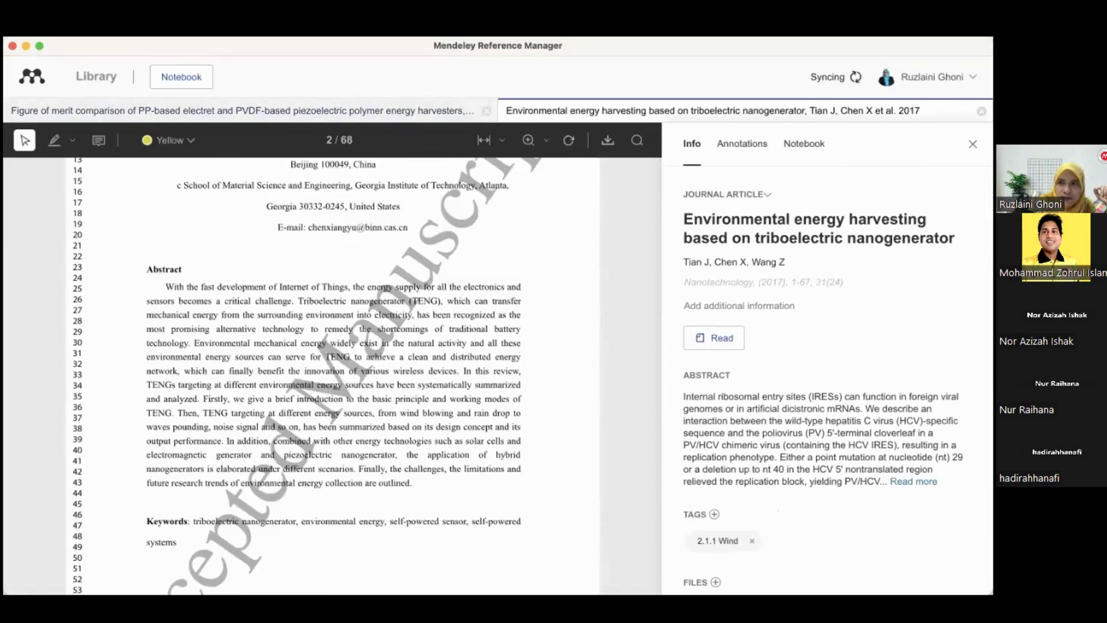
{"action": "left_click", "coordinate": [982, 111]}
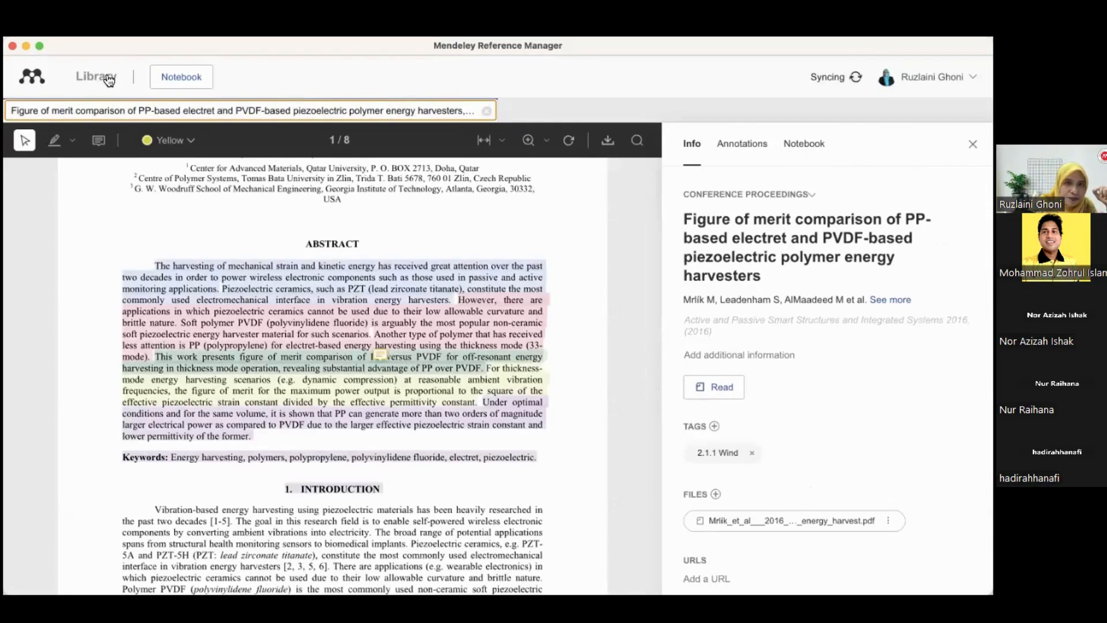
{"action": "left_click", "coordinate": [108, 80]}
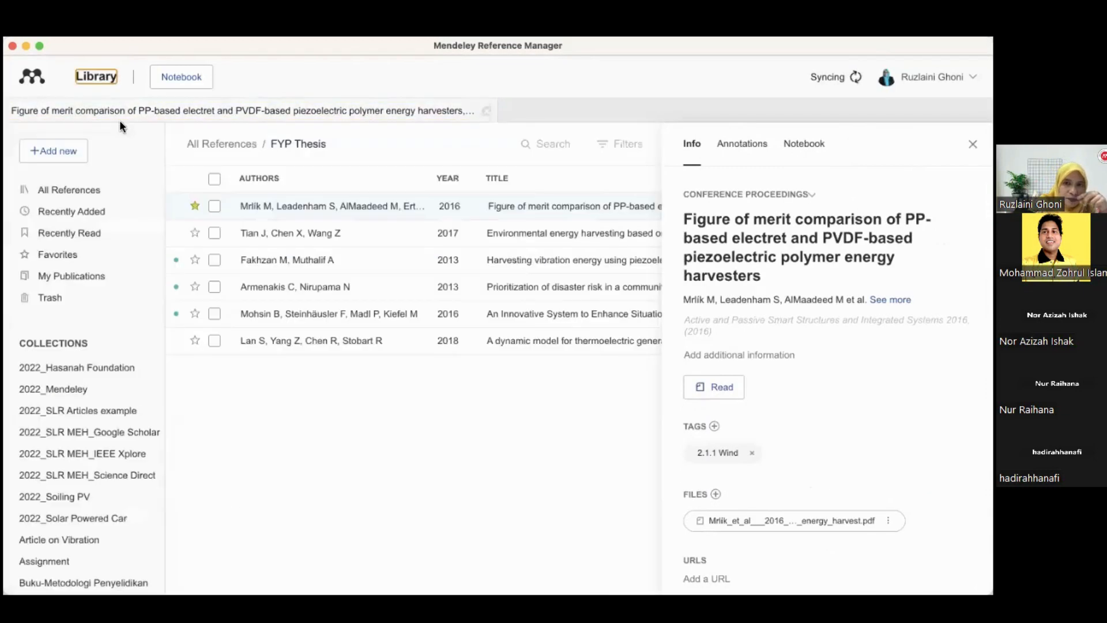
Preview the disaster risk GIS reference's details and open the situational awareness paper
{"action": "left_click", "coordinate": [260, 287]}
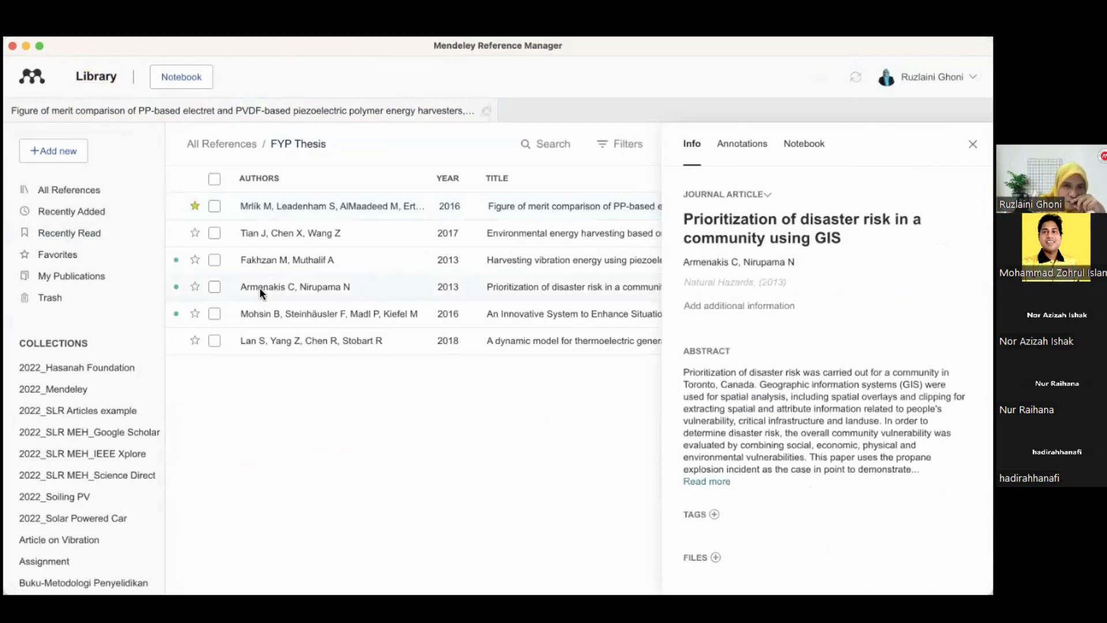
{"action": "double_click", "coordinate": [262, 322]}
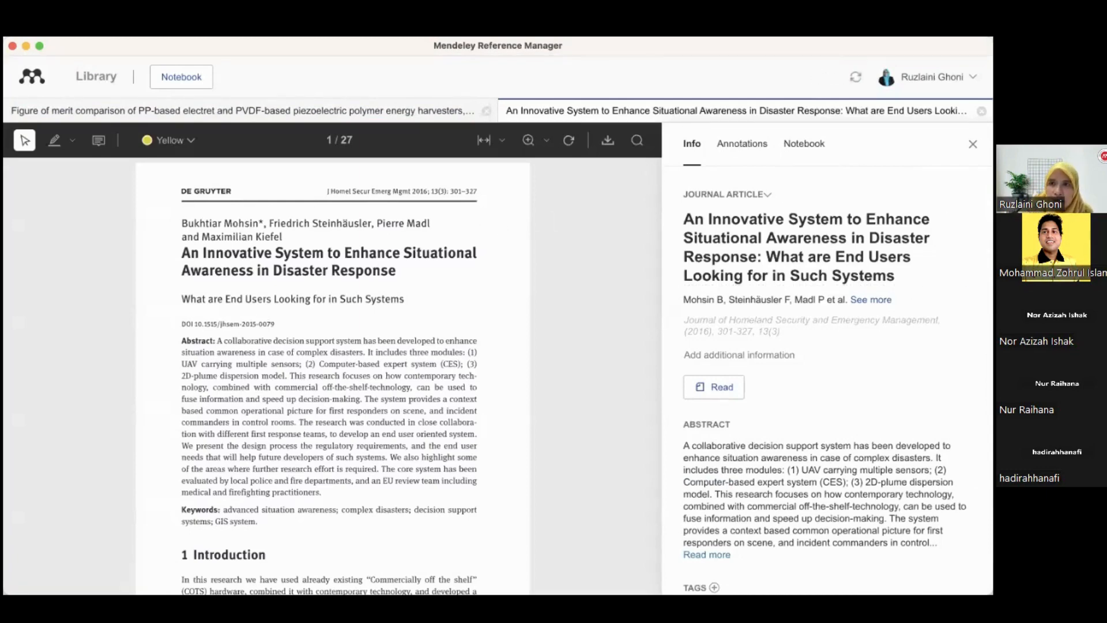
Hide and reopen the Info panel beside the situational awareness paper
{"action": "left_click", "coordinate": [972, 144]}
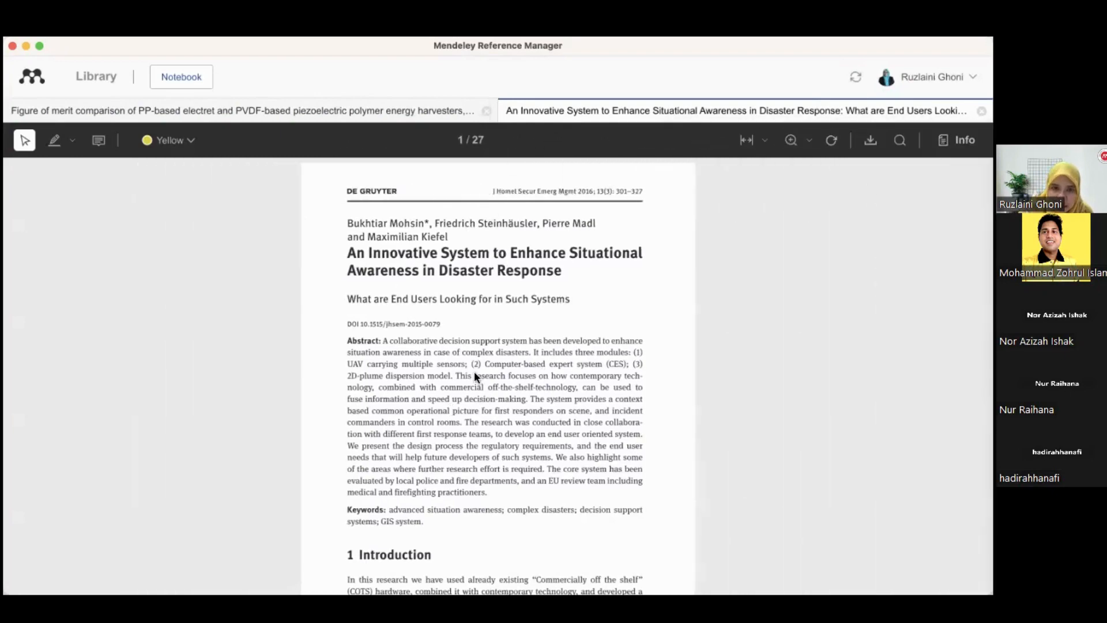
{"action": "left_click", "coordinate": [957, 139]}
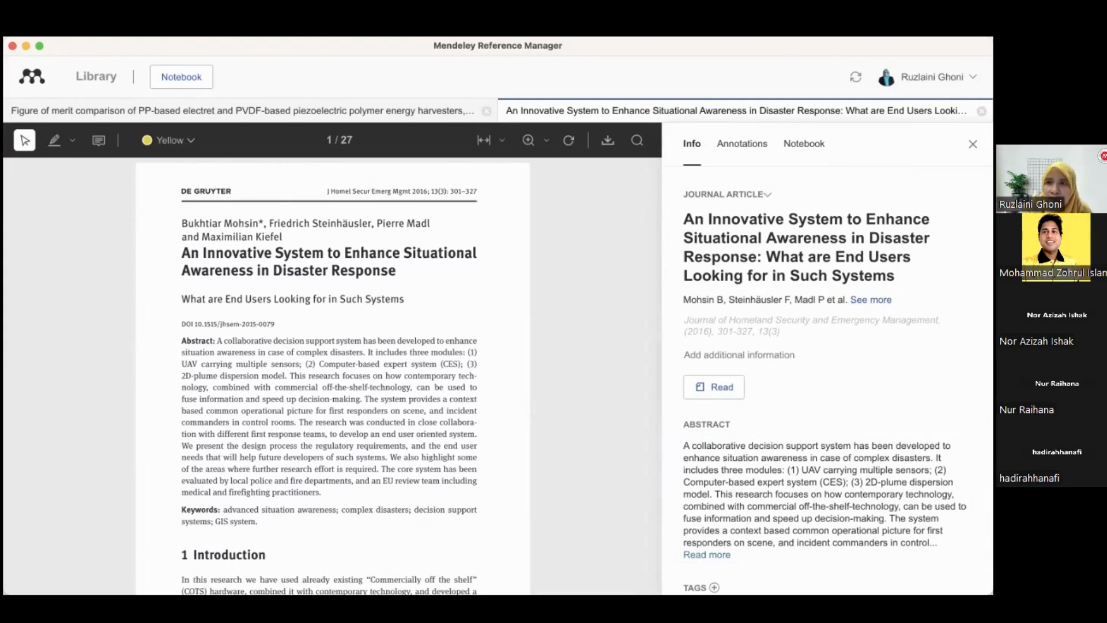
{"action": "left_click", "coordinate": [973, 144]}
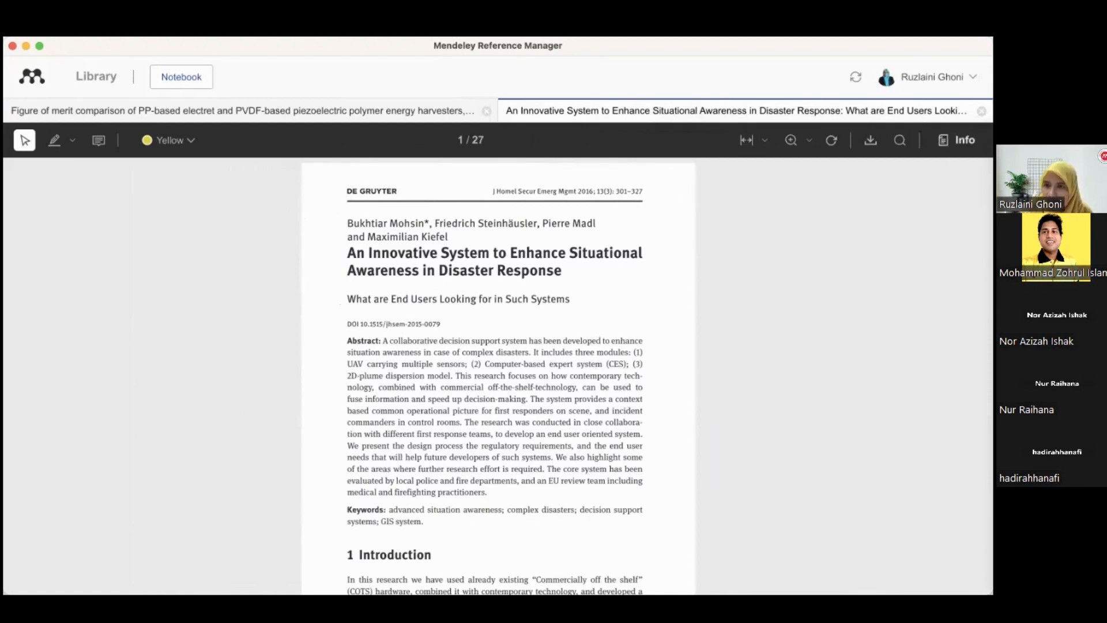
{"action": "left_click", "coordinate": [958, 139]}
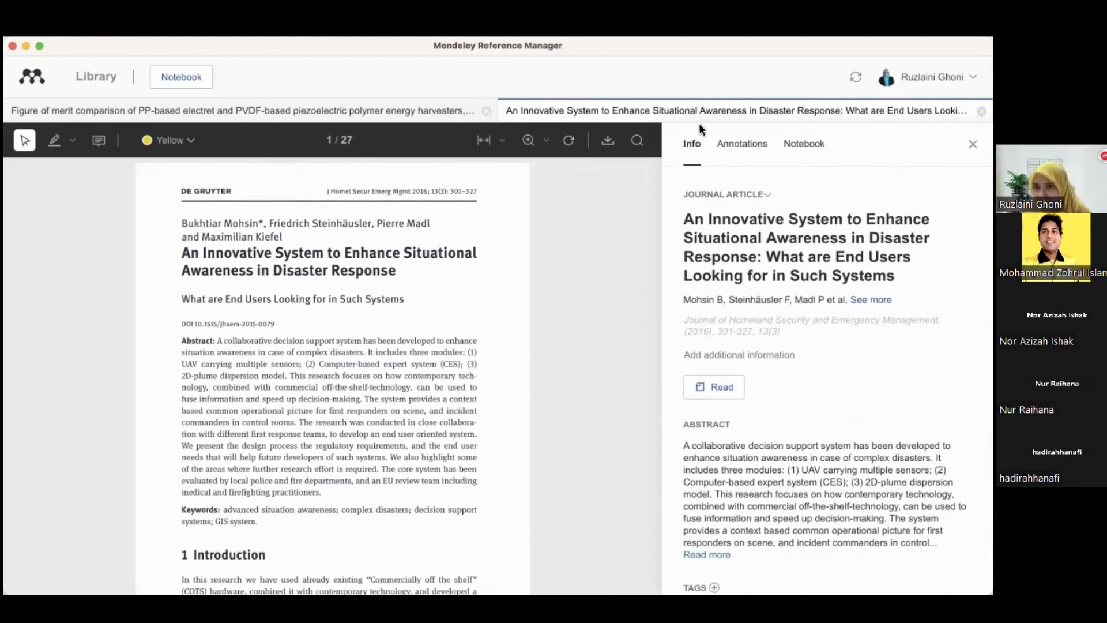
Browse the reference type options for the situational awareness paper and keep it as Journal Article
{"action": "left_click", "coordinate": [768, 196]}
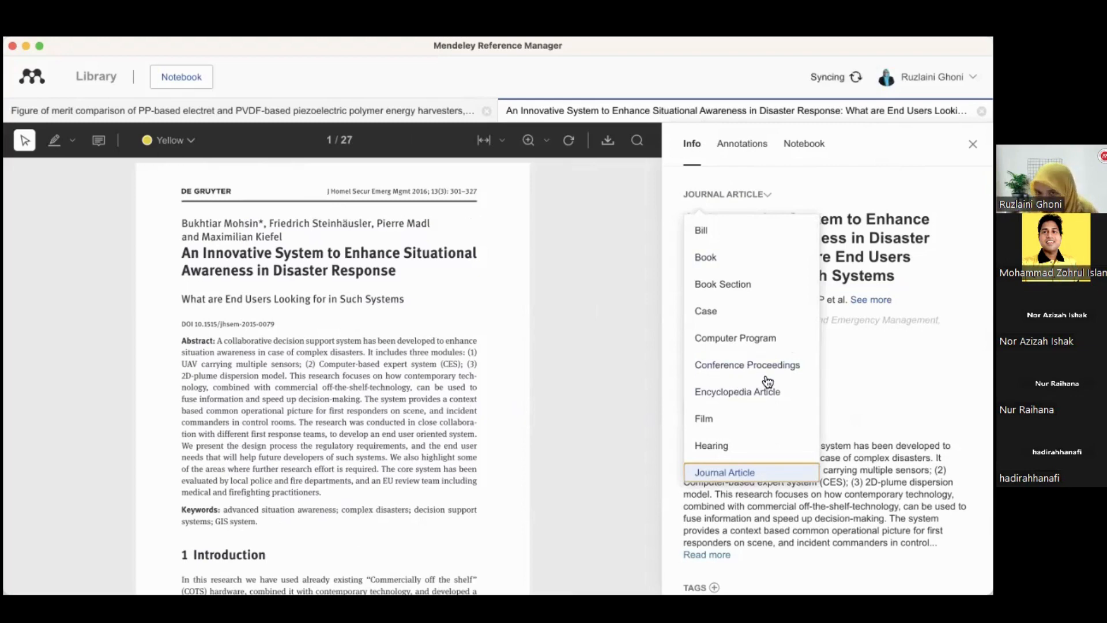
{"action": "scroll", "coordinate": [767, 381], "scroll_direction": "down", "scroll_amount": 2}
{"action": "scroll", "coordinate": [768, 382], "scroll_direction": "down", "scroll_amount": 5}
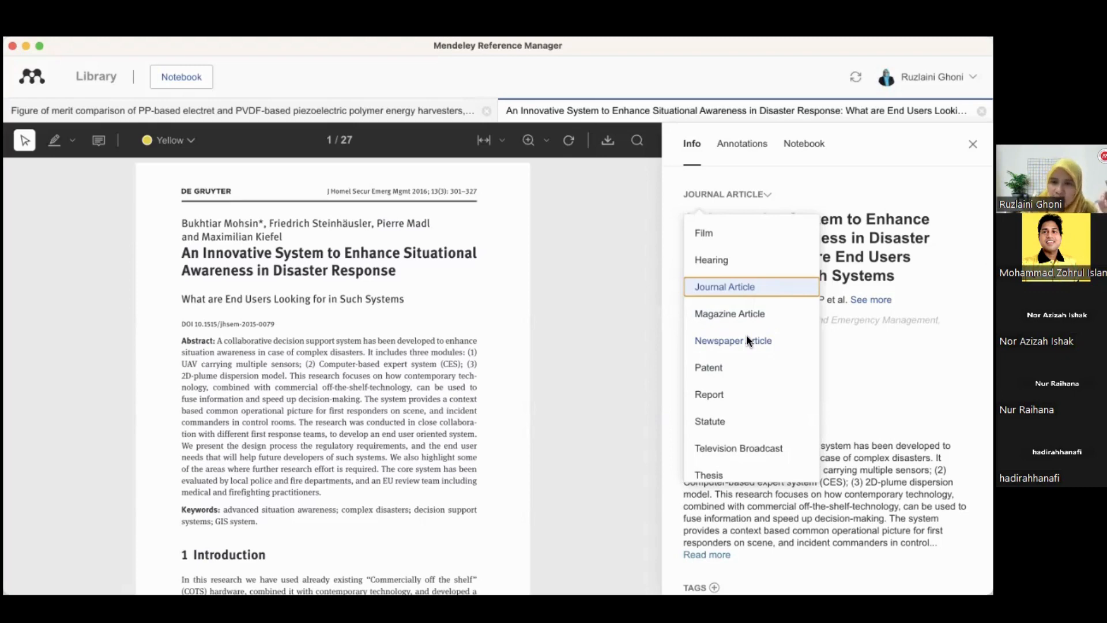
{"action": "scroll", "coordinate": [747, 339], "scroll_direction": "down", "scroll_amount": 3}
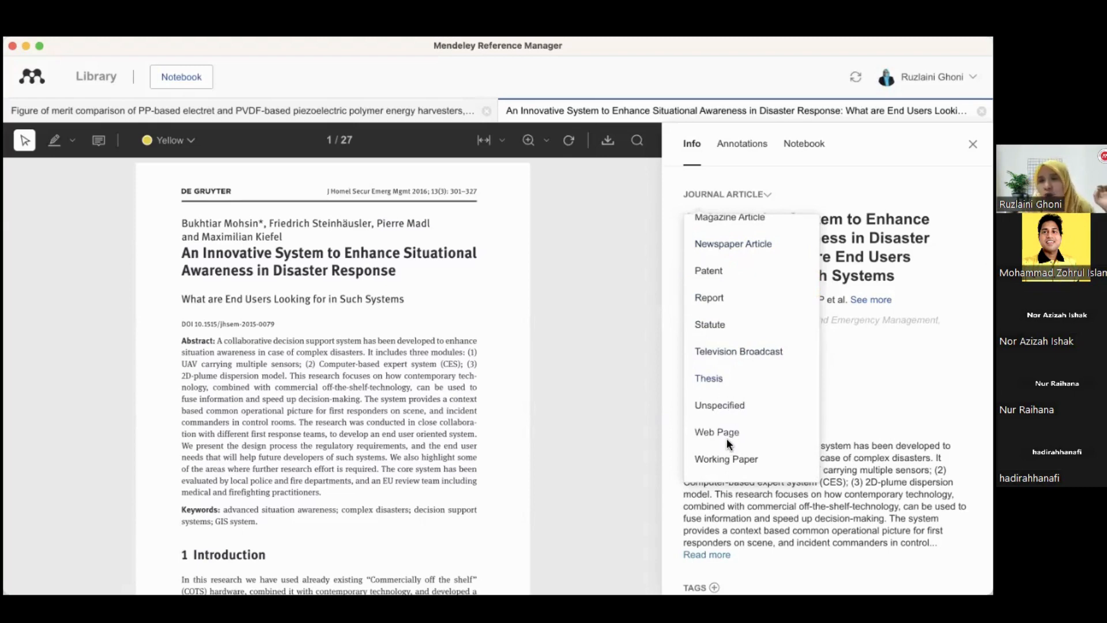
{"action": "scroll", "coordinate": [726, 438], "scroll_direction": "up", "scroll_amount": 5}
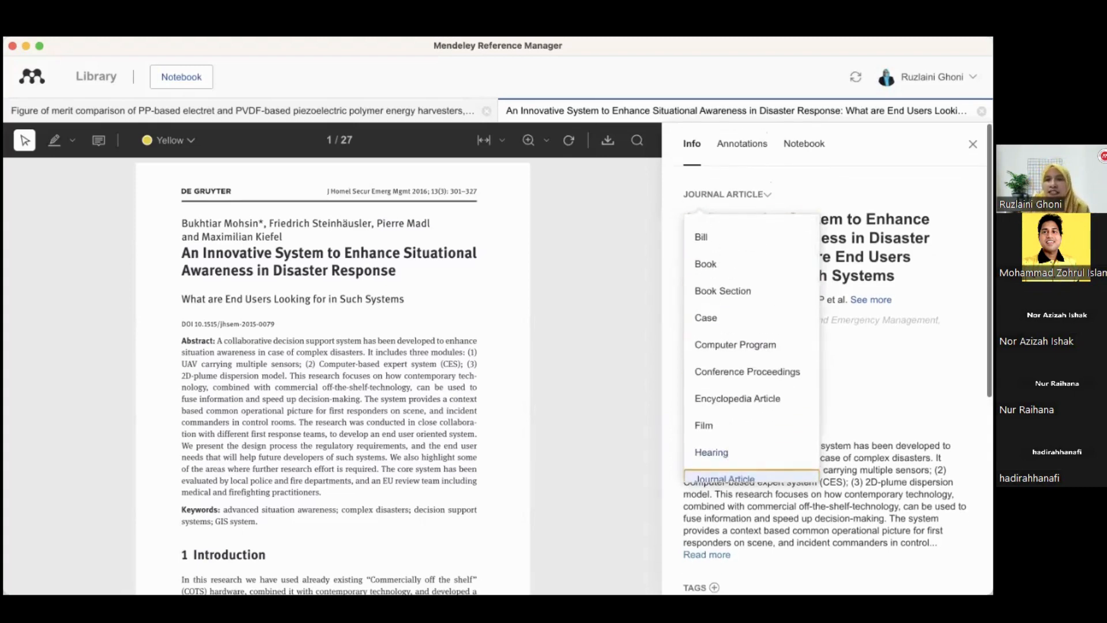
{"action": "left_click", "coordinate": [725, 478]}
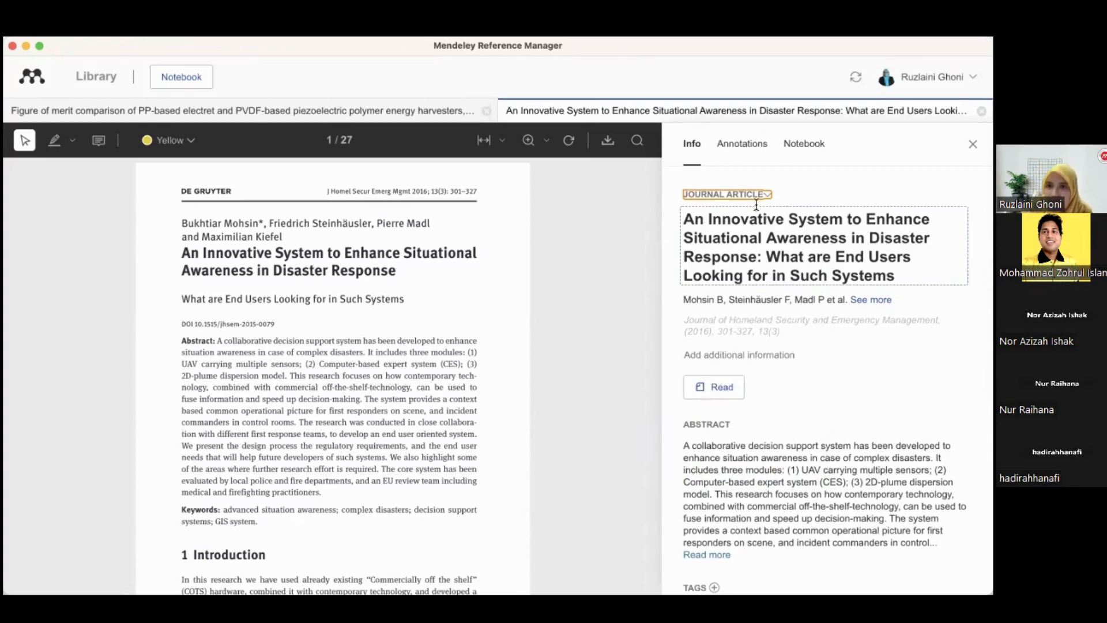
Open the title, authors and journal detail fields for editing and scroll through the paper's reference details
{"action": "left_click", "coordinate": [748, 231]}
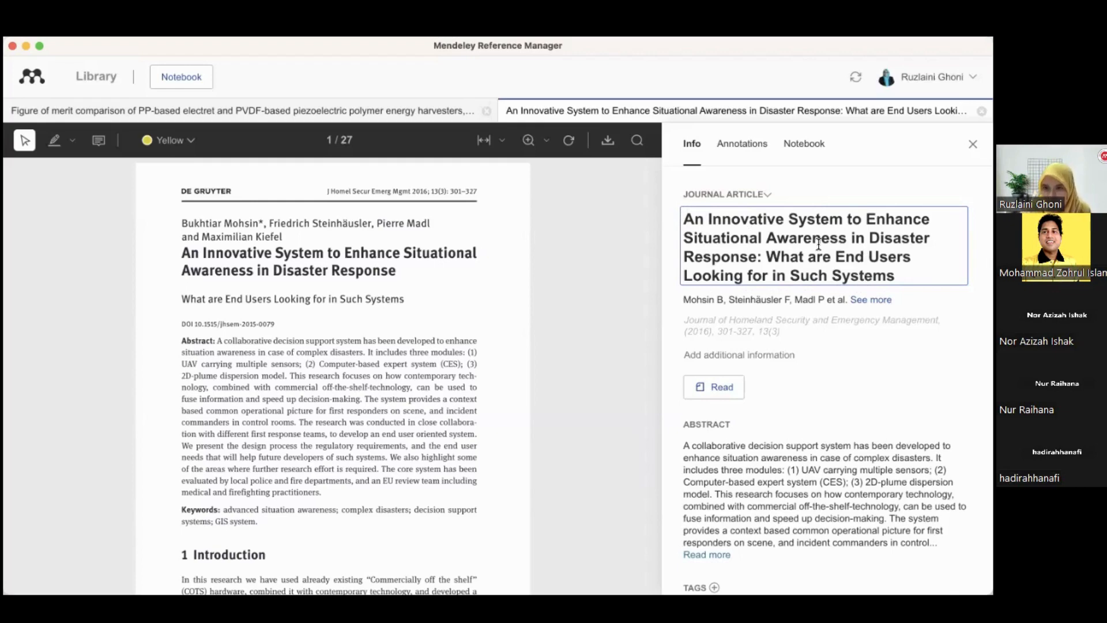
{"action": "left_click", "coordinate": [767, 301]}
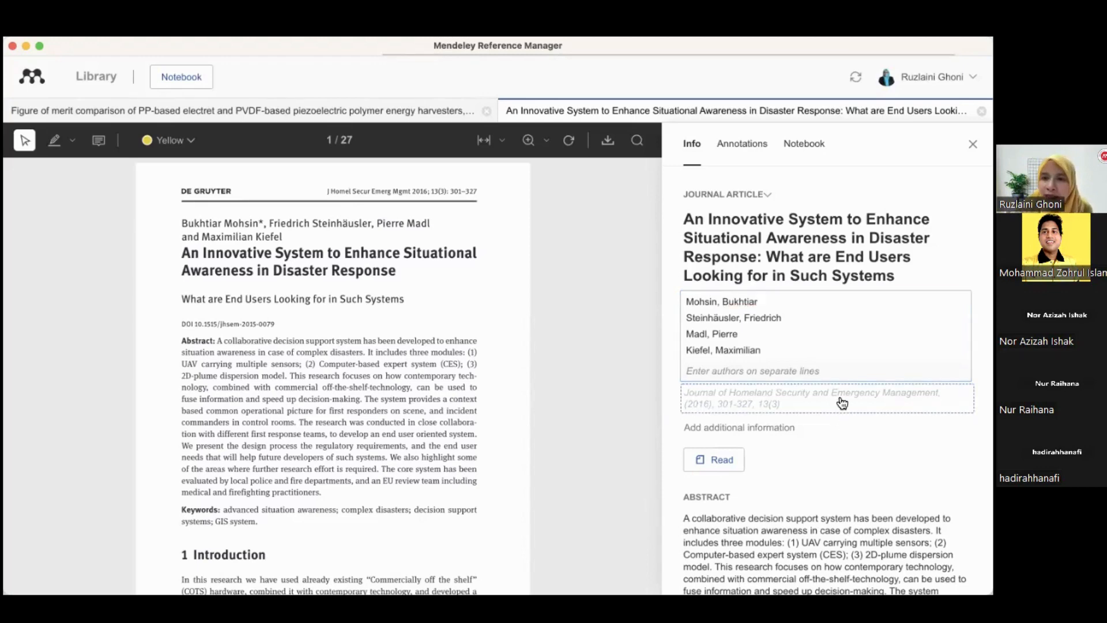
{"action": "left_click", "coordinate": [834, 402]}
{"action": "scroll", "coordinate": [775, 377], "scroll_direction": "down", "scroll_amount": 1}
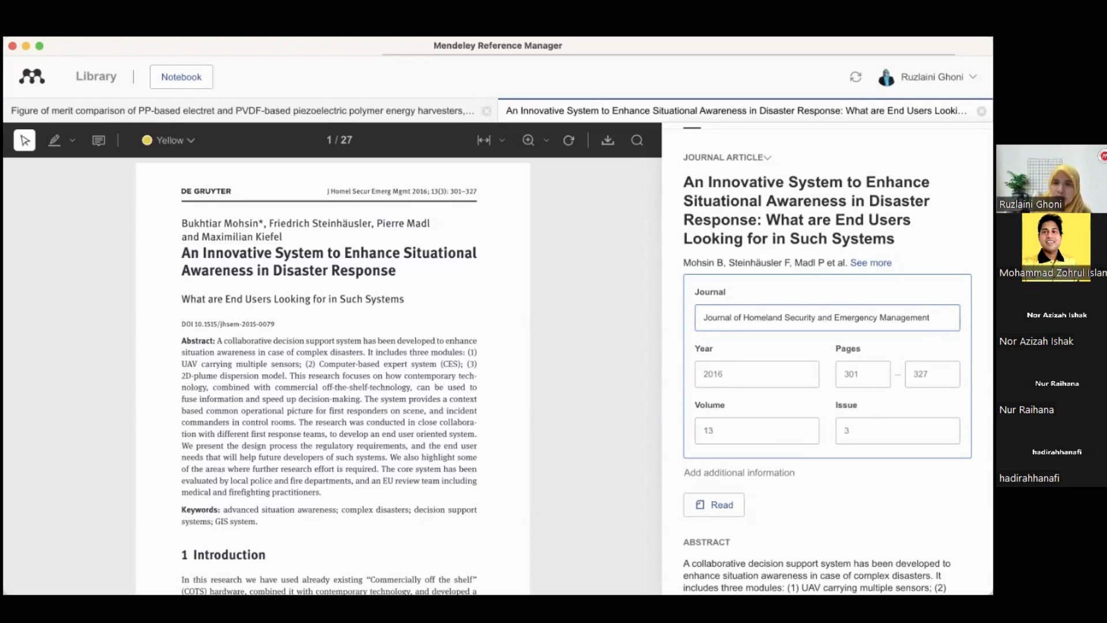
{"action": "scroll", "coordinate": [824, 358], "scroll_direction": "down", "scroll_amount": 5}
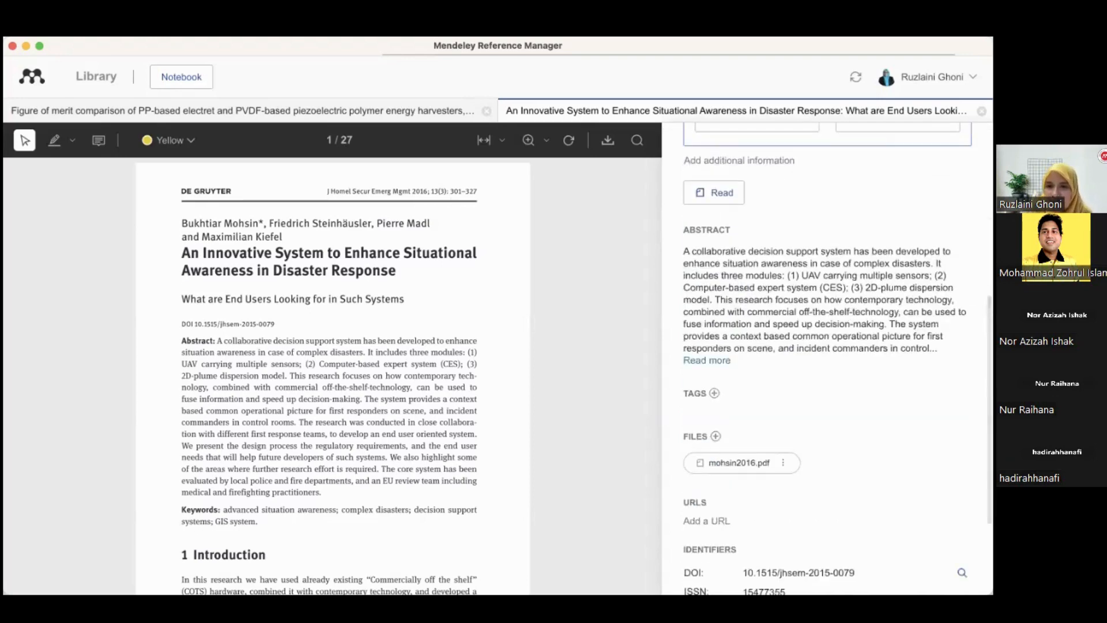
{"action": "scroll", "coordinate": [798, 434], "scroll_direction": "down", "scroll_amount": 3}
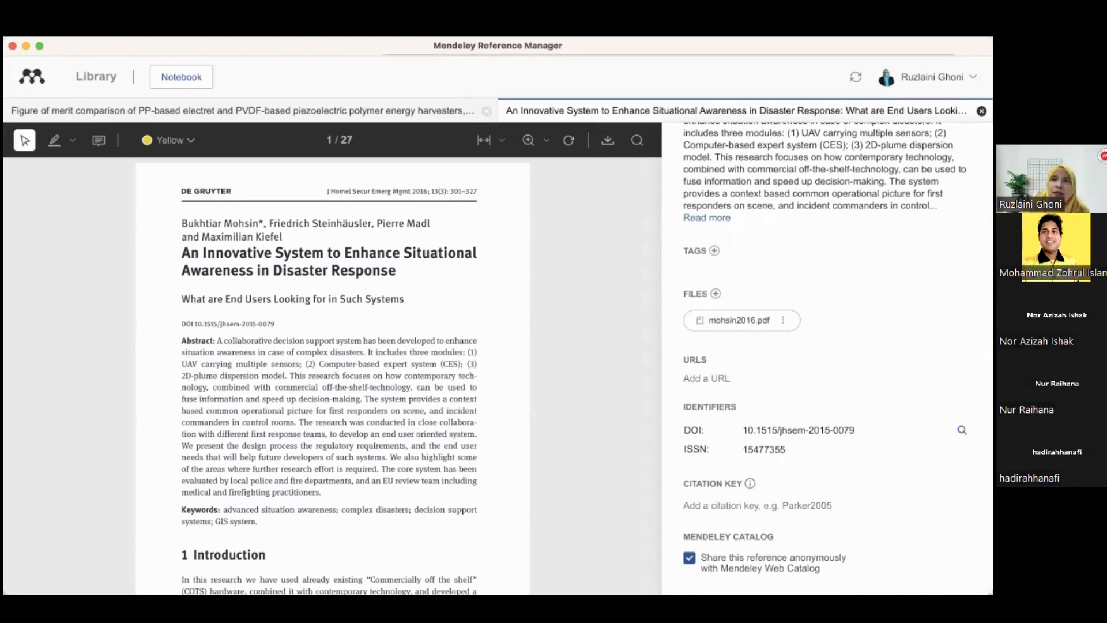
{"action": "scroll", "coordinate": [735, 312], "scroll_direction": "up", "scroll_amount": 6}
Close the situational awareness paper's tab, hide the Info panel and return to the library
{"action": "key", "text": "super+w"}
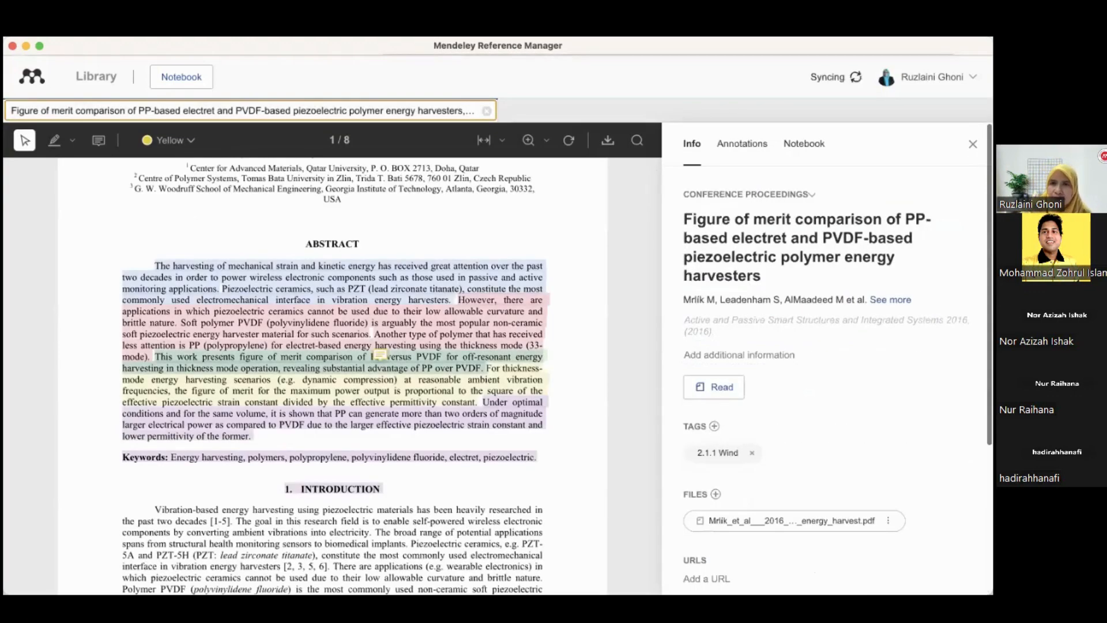
{"action": "left_click", "coordinate": [795, 154]}
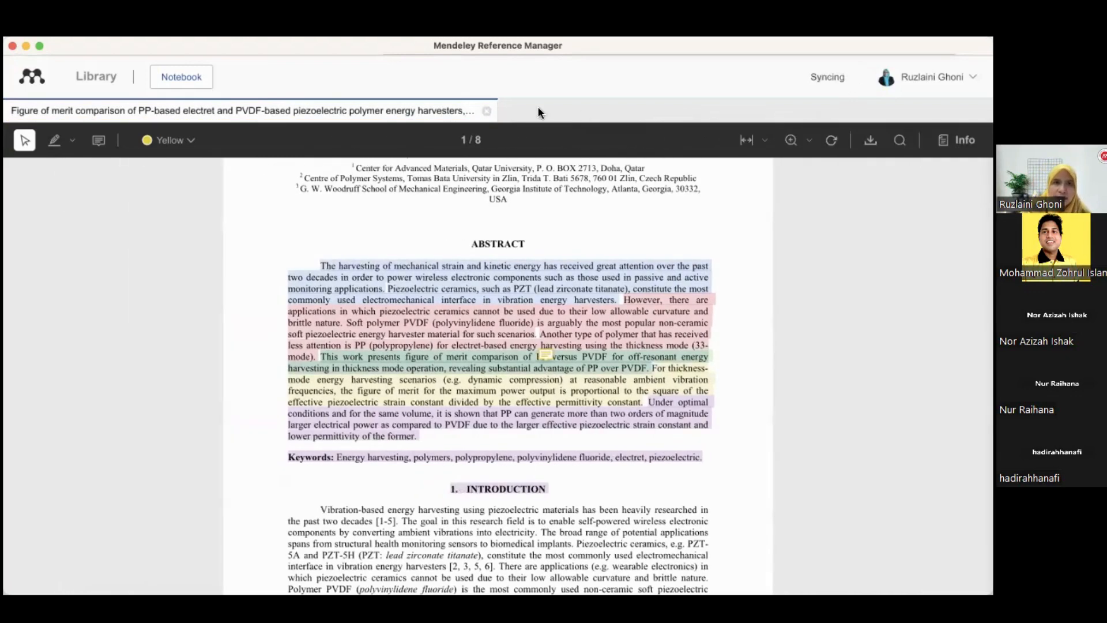
{"action": "left_click", "coordinate": [98, 80]}
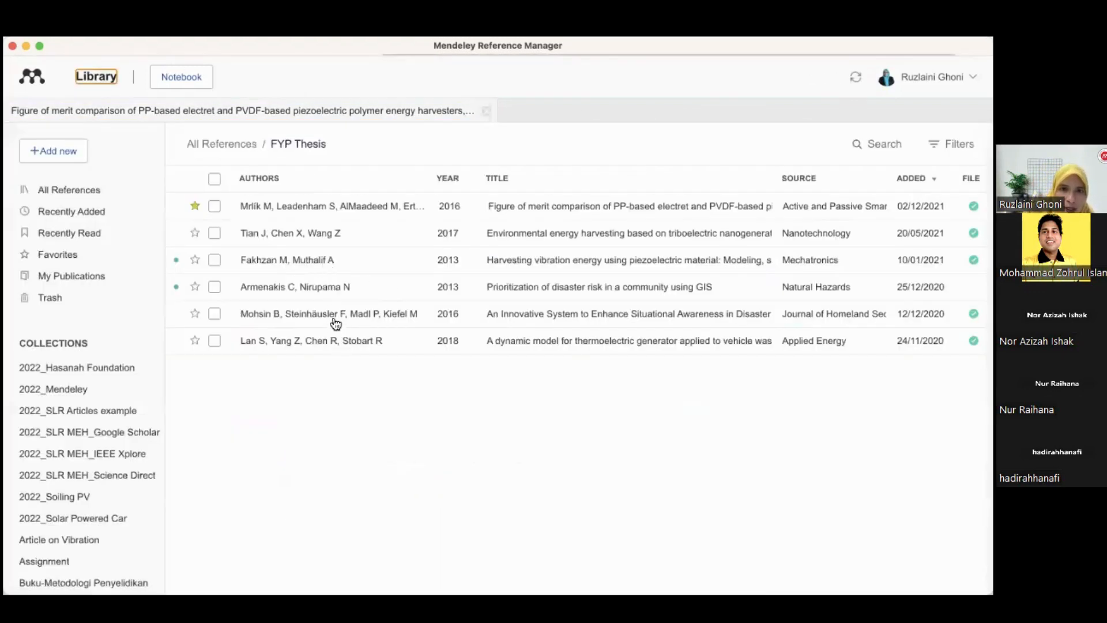
Reopen the situational awareness paper from the FYP Thesis collection and zoom in on its first page
{"action": "double_click", "coordinate": [335, 316]}
{"action": "scroll", "coordinate": [393, 364], "scroll_direction": "down", "scroll_amount": 1}
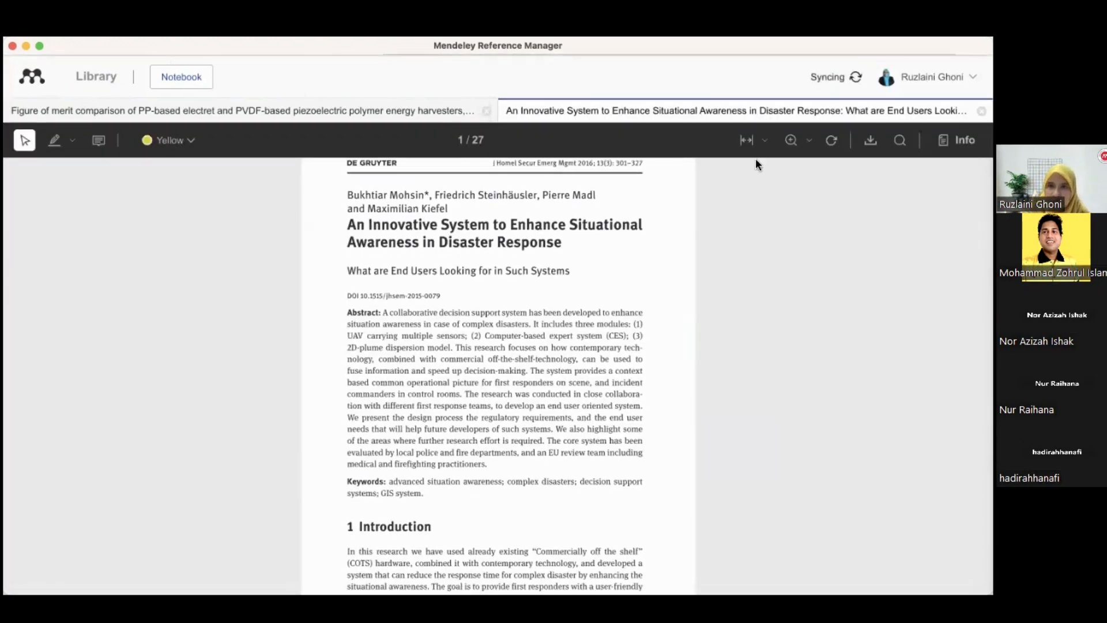
{"action": "left_click", "coordinate": [791, 140]}
{"action": "left_click", "coordinate": [790, 141]}
{"action": "scroll", "coordinate": [619, 320], "scroll_direction": "down", "scroll_amount": 2}
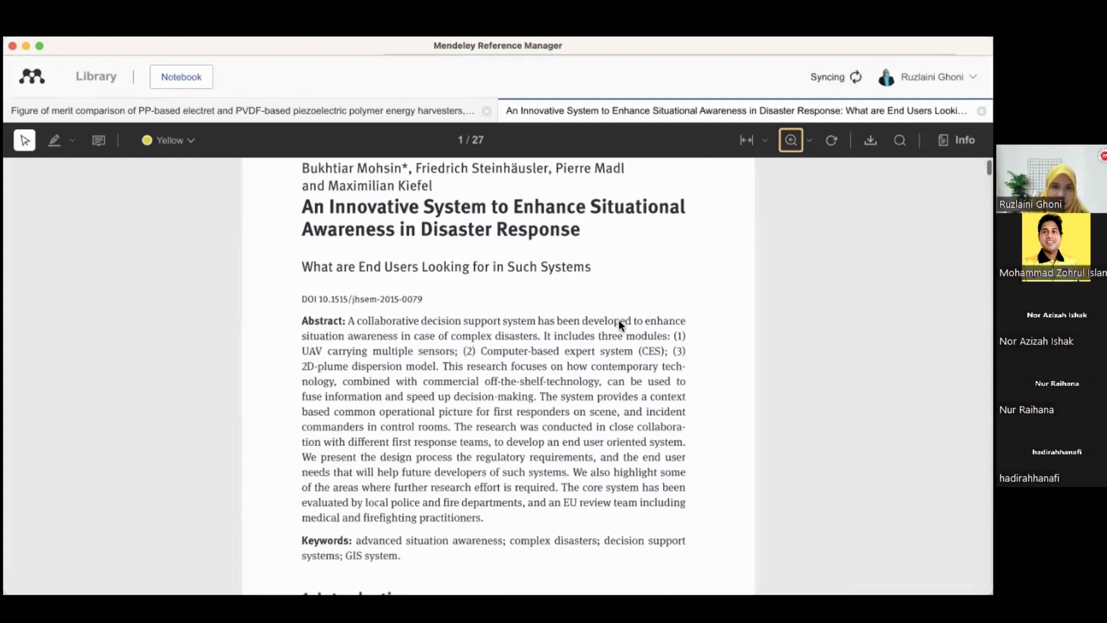
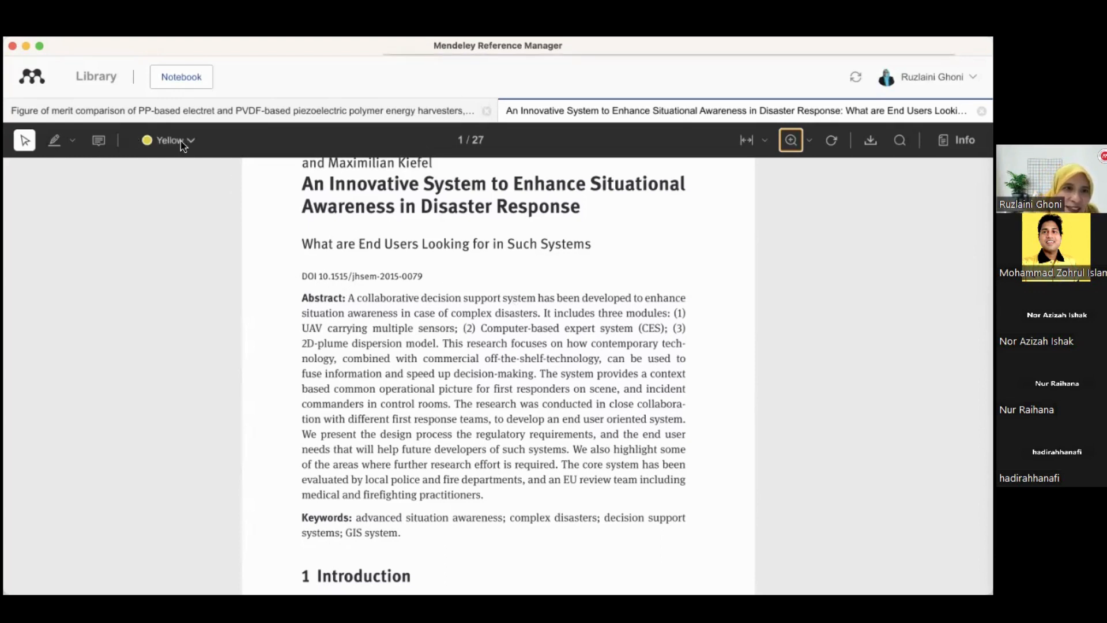
Browse the highlight tool's modes and the available highlight colours without changing them
{"action": "left_click", "coordinate": [72, 147]}
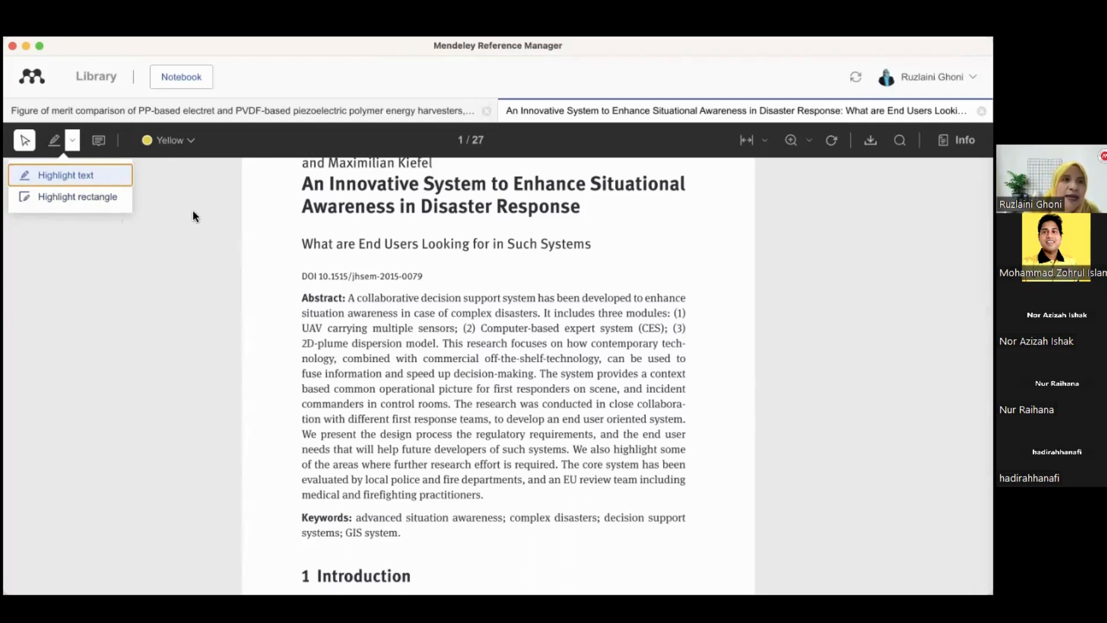
{"action": "left_click", "coordinate": [74, 144]}
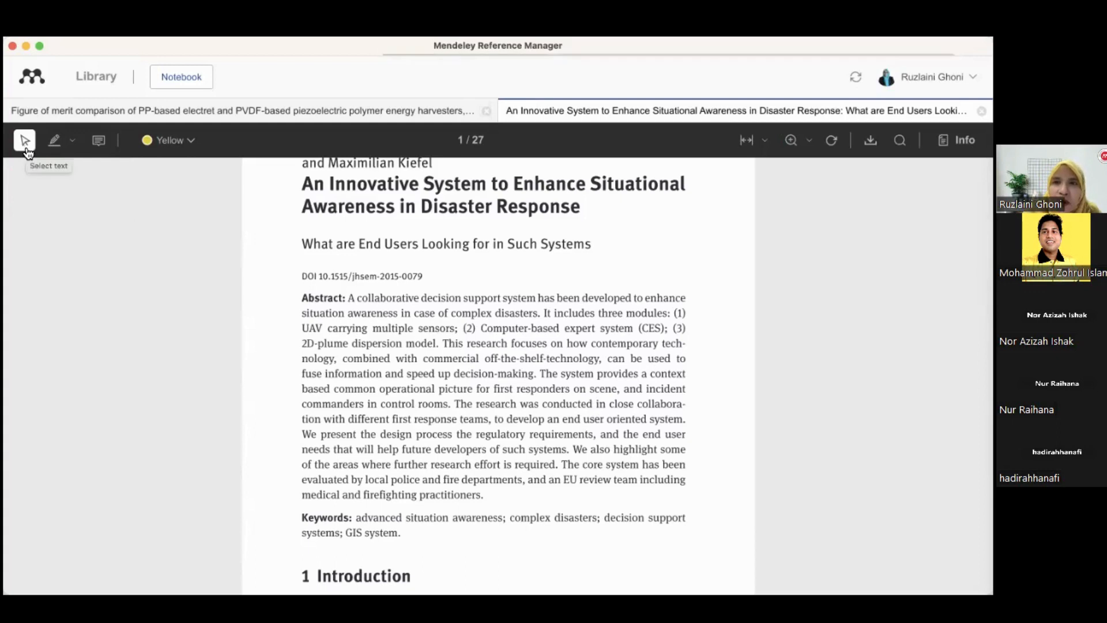
{"action": "left_click", "coordinate": [182, 148]}
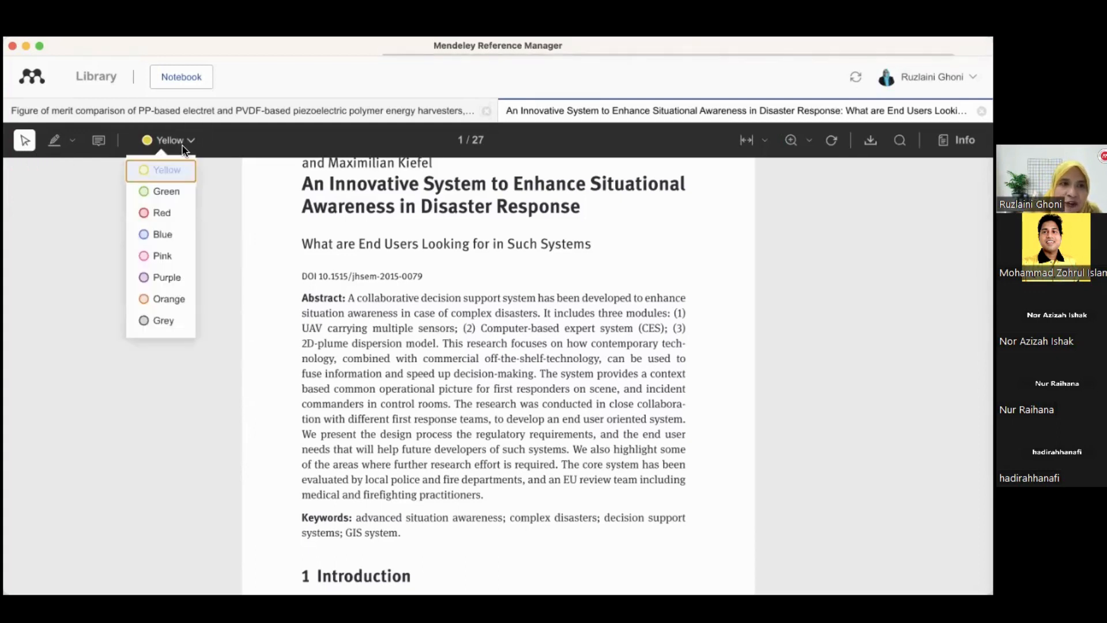
{"action": "left_click", "coordinate": [265, 290]}
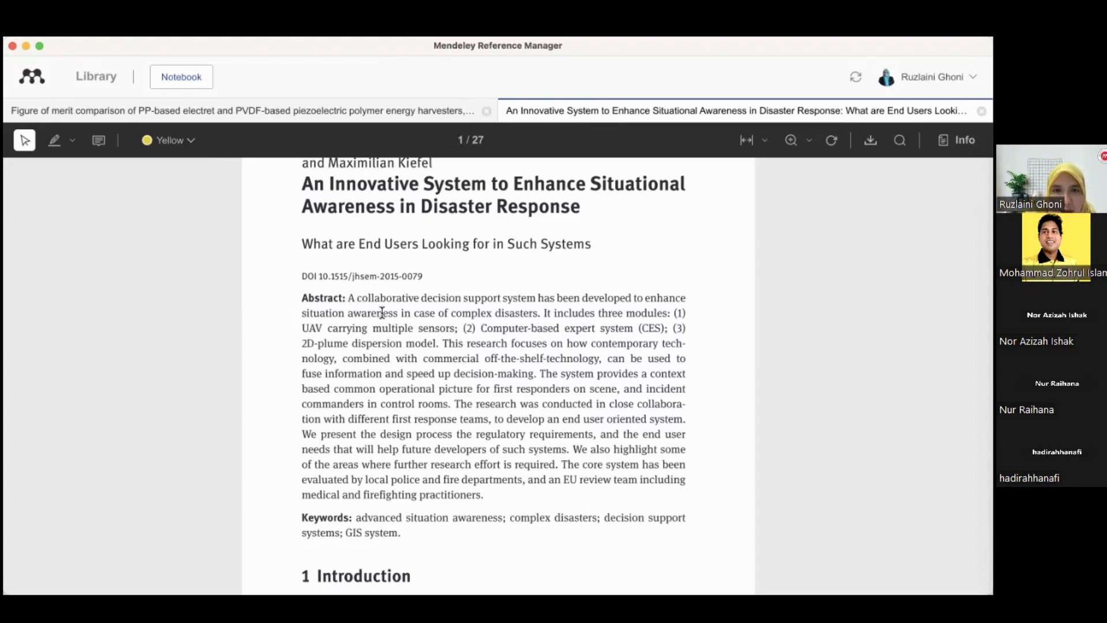
{"action": "scroll", "coordinate": [379, 231], "scroll_direction": "up", "scroll_amount": 1}
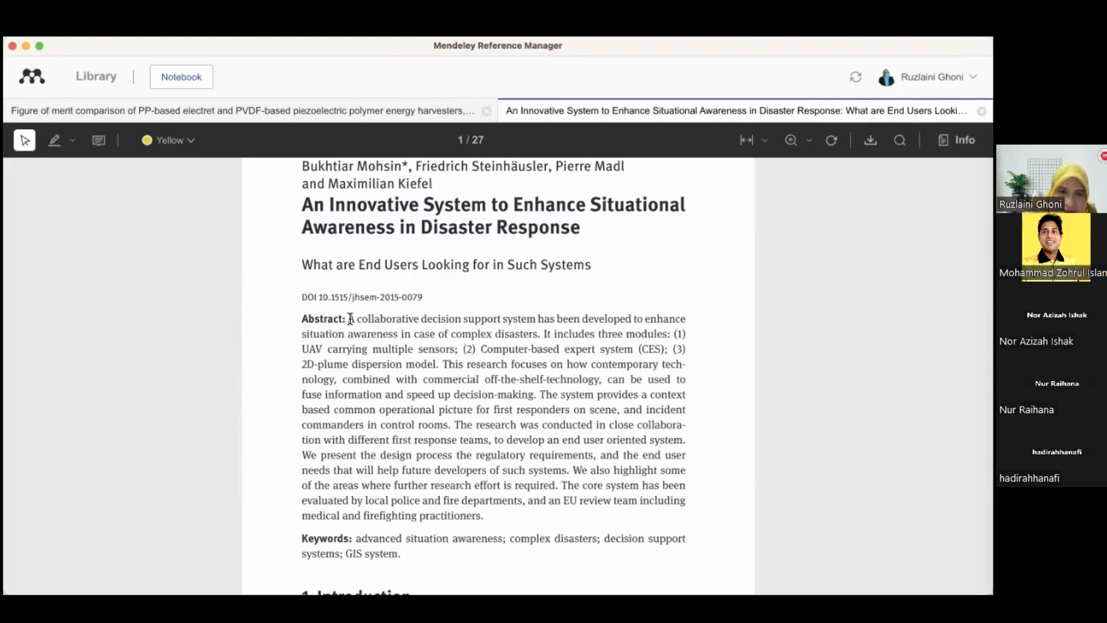
{"action": "left_click_drag", "start_coordinate": [350, 319], "coordinate": [543, 340]}
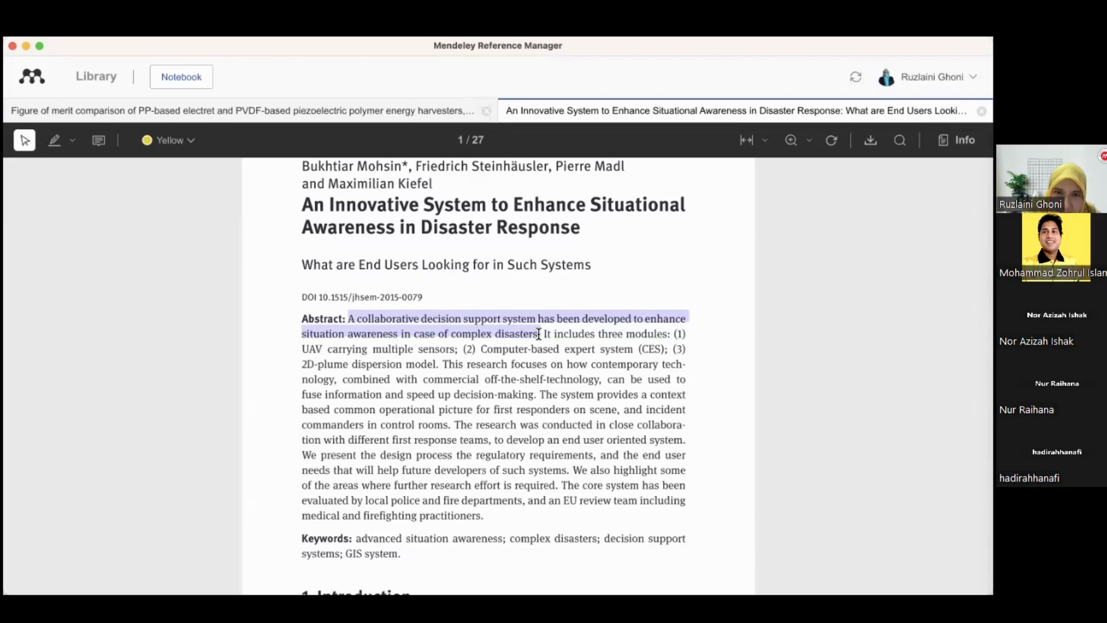
{"action": "right_click", "coordinate": [539, 334]}
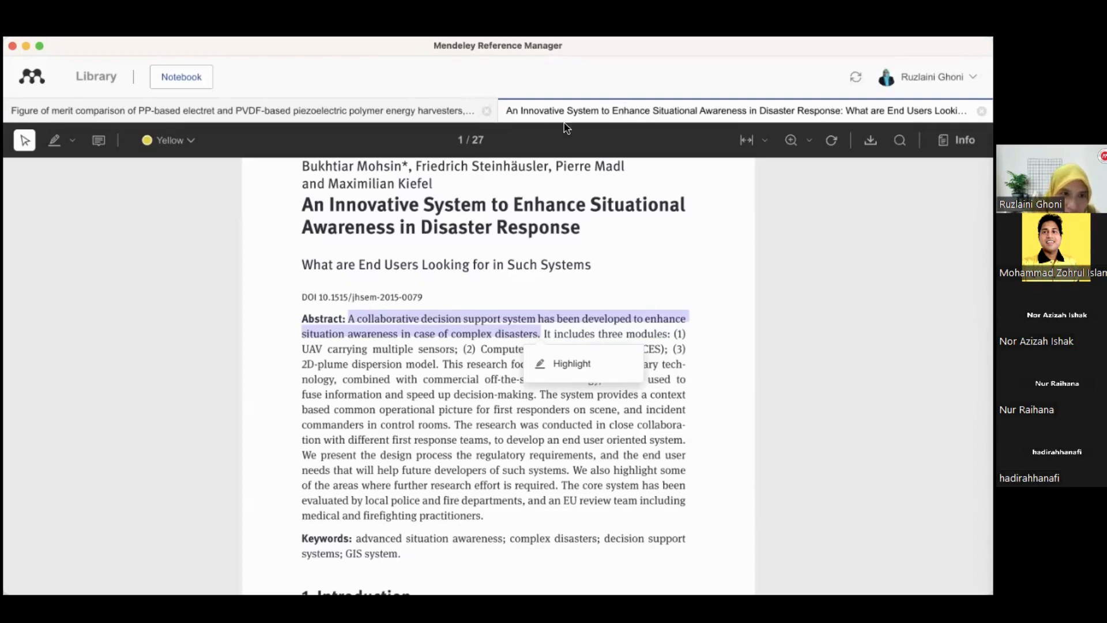
{"action": "left_click", "coordinate": [276, 310]}
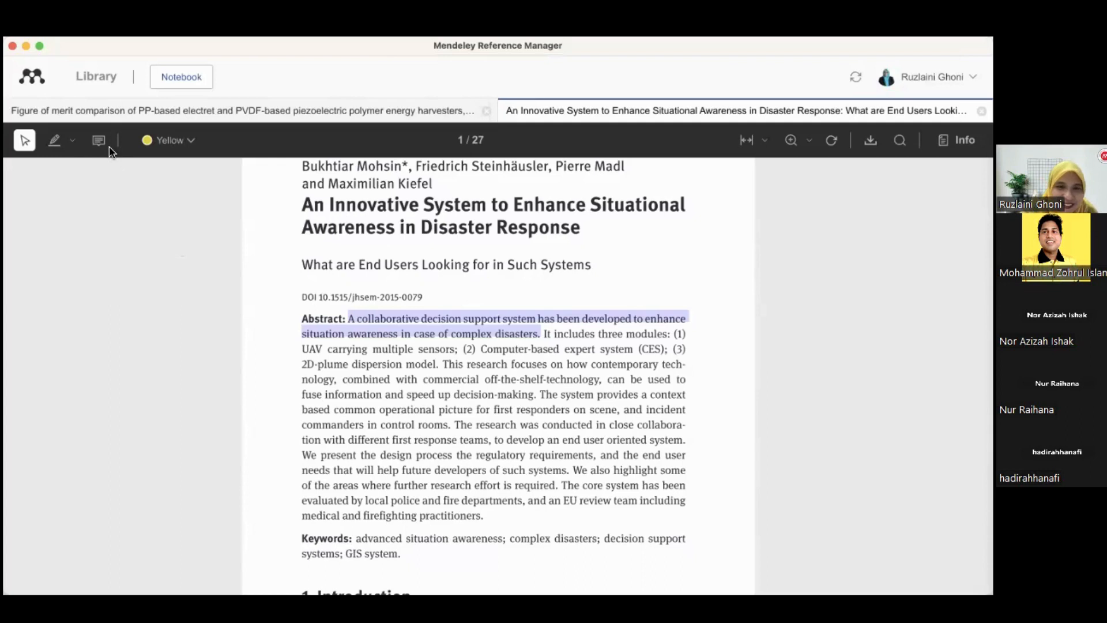
{"action": "left_click", "coordinate": [370, 319]}
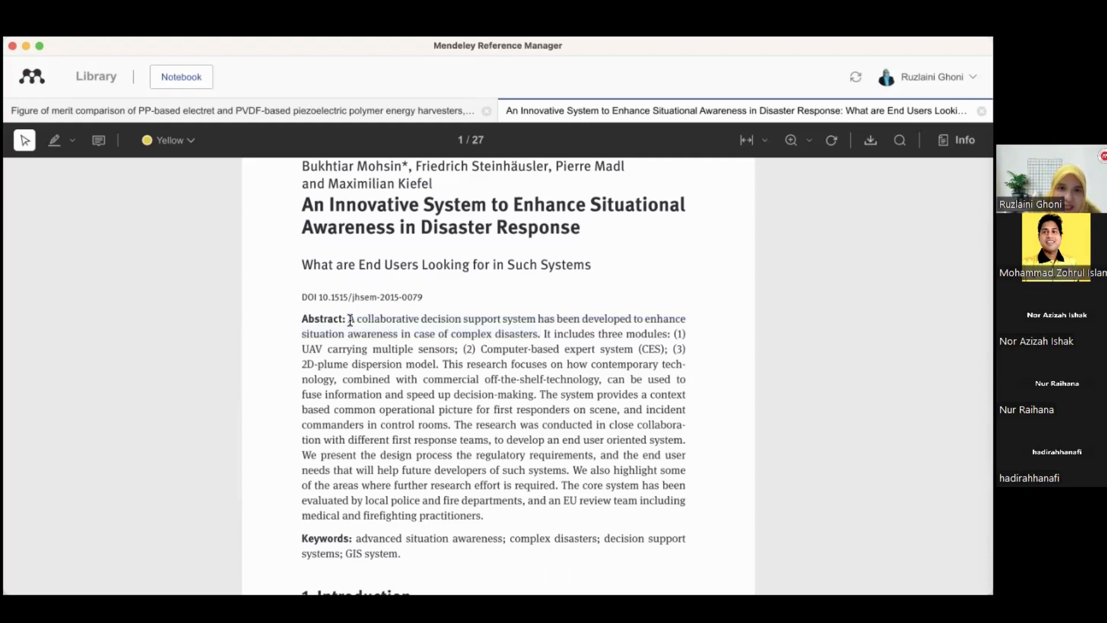
Highlight the abstract's first sentence and change that highlight's colour to green
{"action": "left_click_drag", "start_coordinate": [350, 320], "coordinate": [538, 333]}
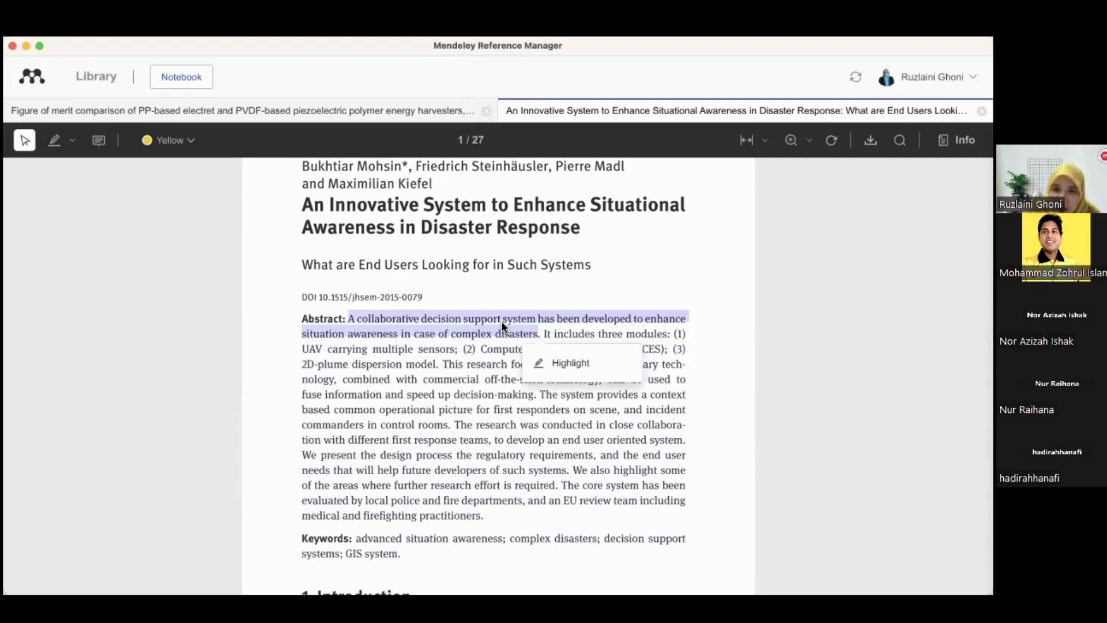
{"action": "left_click", "coordinate": [557, 361]}
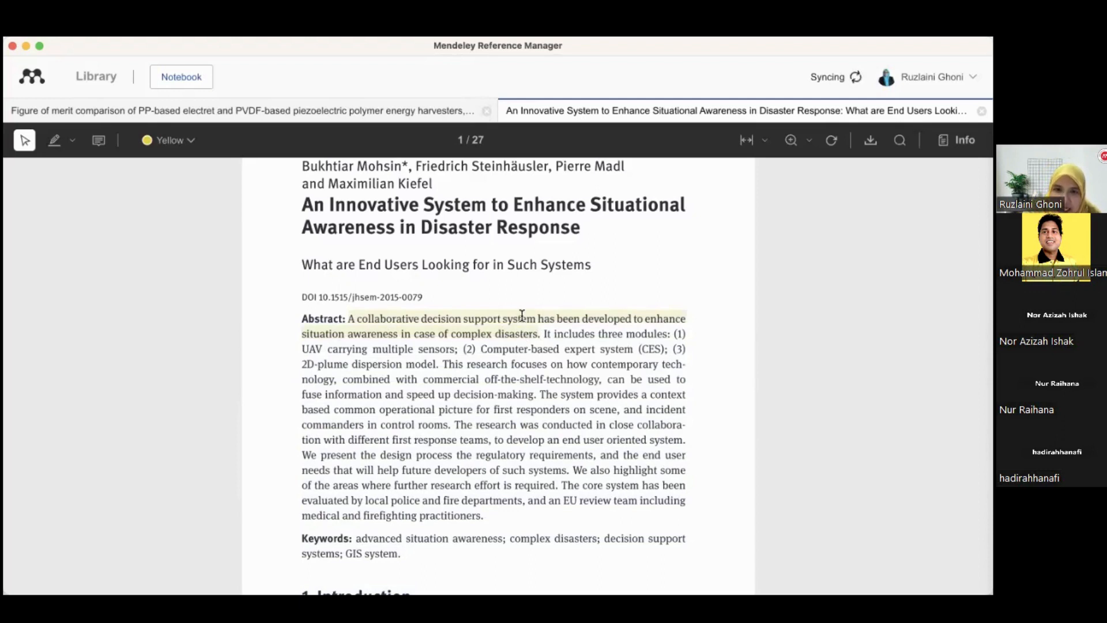
{"action": "left_click", "coordinate": [522, 317]}
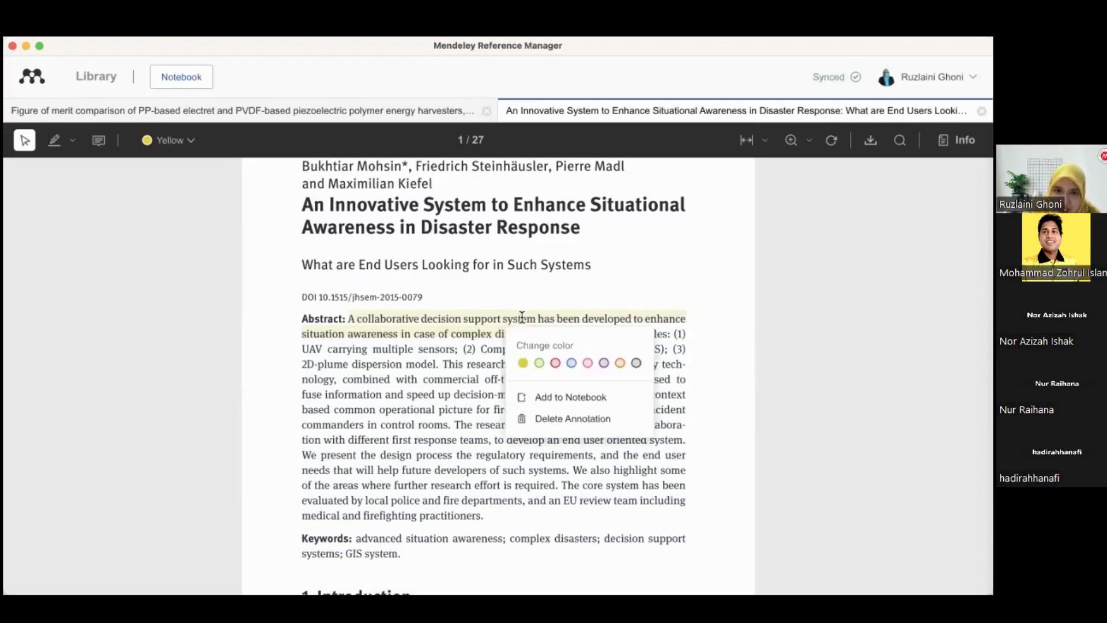
{"action": "left_click", "coordinate": [572, 364]}
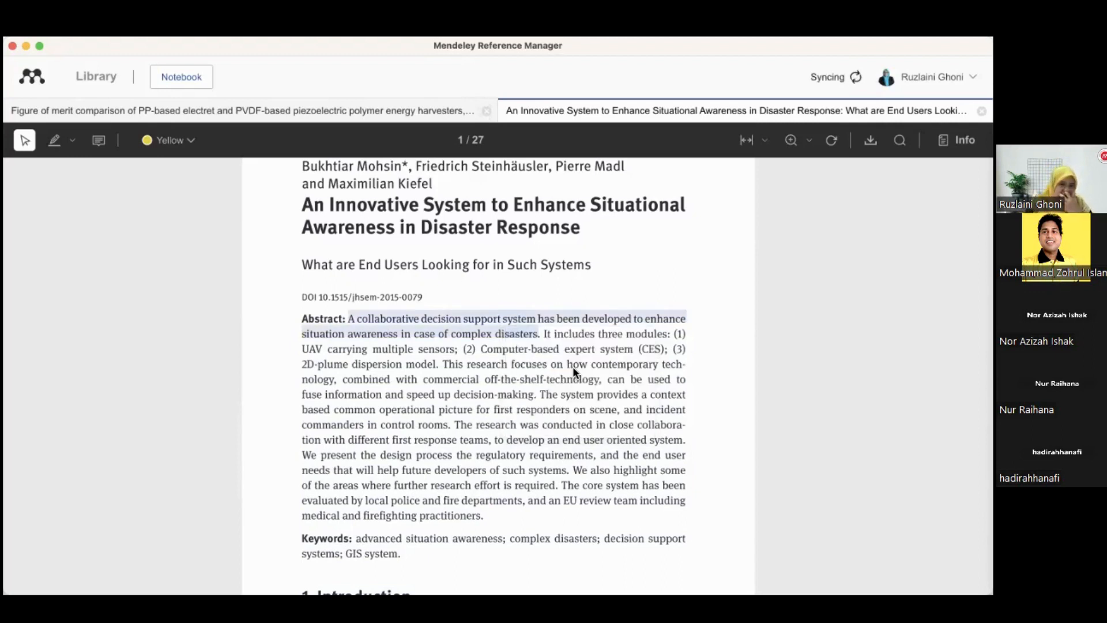
{"action": "left_click", "coordinate": [498, 327]}
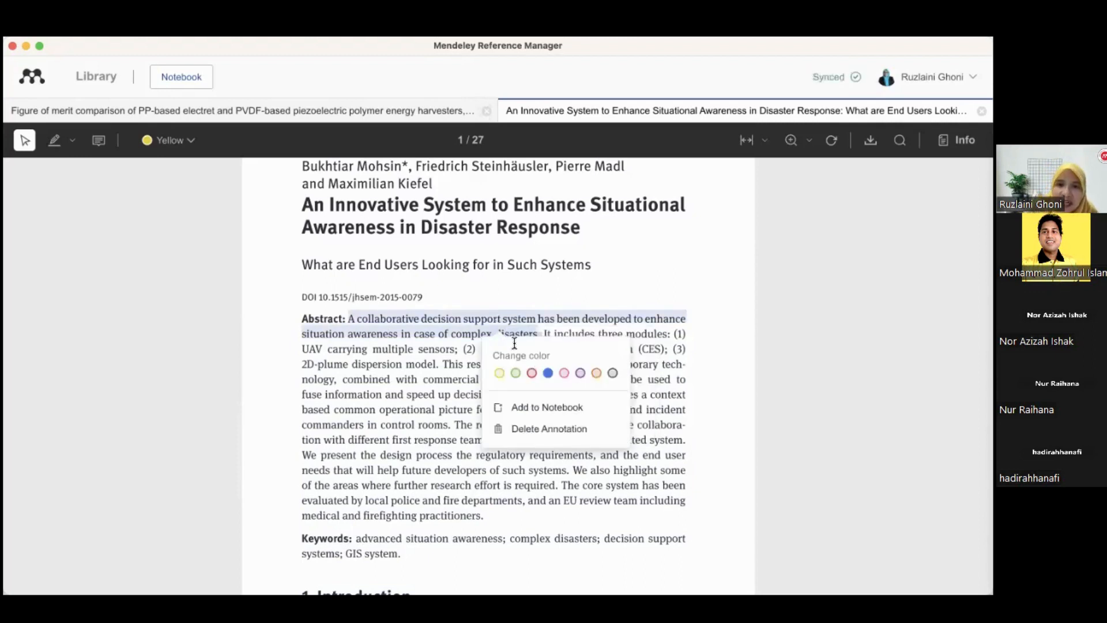
{"action": "left_click", "coordinate": [516, 373]}
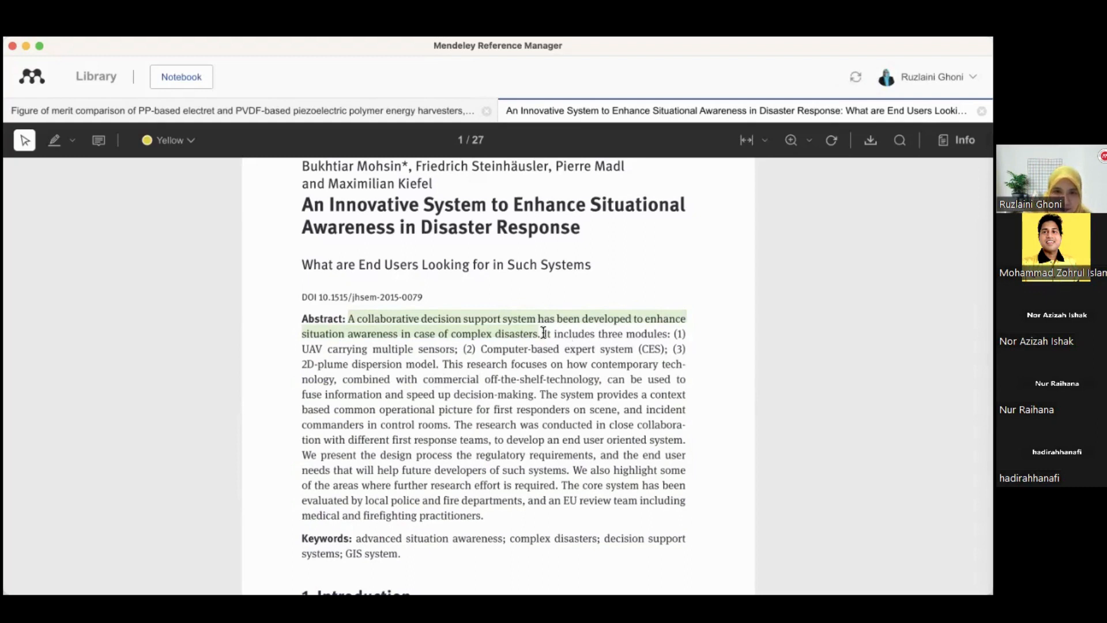
Highlight the abstract sentences about the three modules and the research focus, setting them to green
{"action": "left_click_drag", "start_coordinate": [543, 333], "coordinate": [440, 365]}
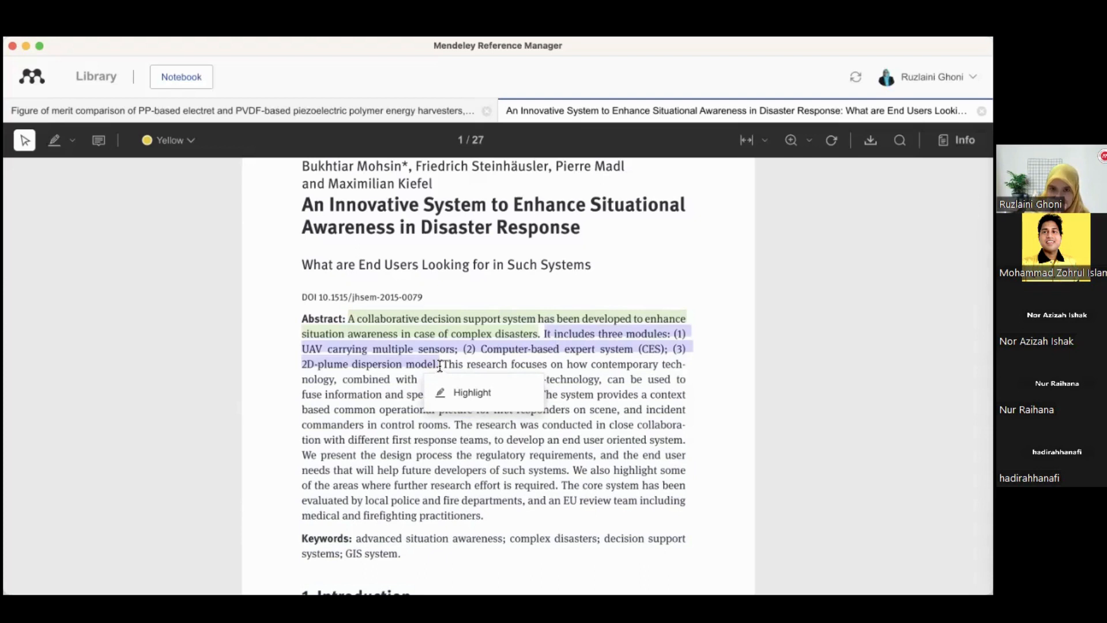
{"action": "left_click", "coordinate": [479, 393]}
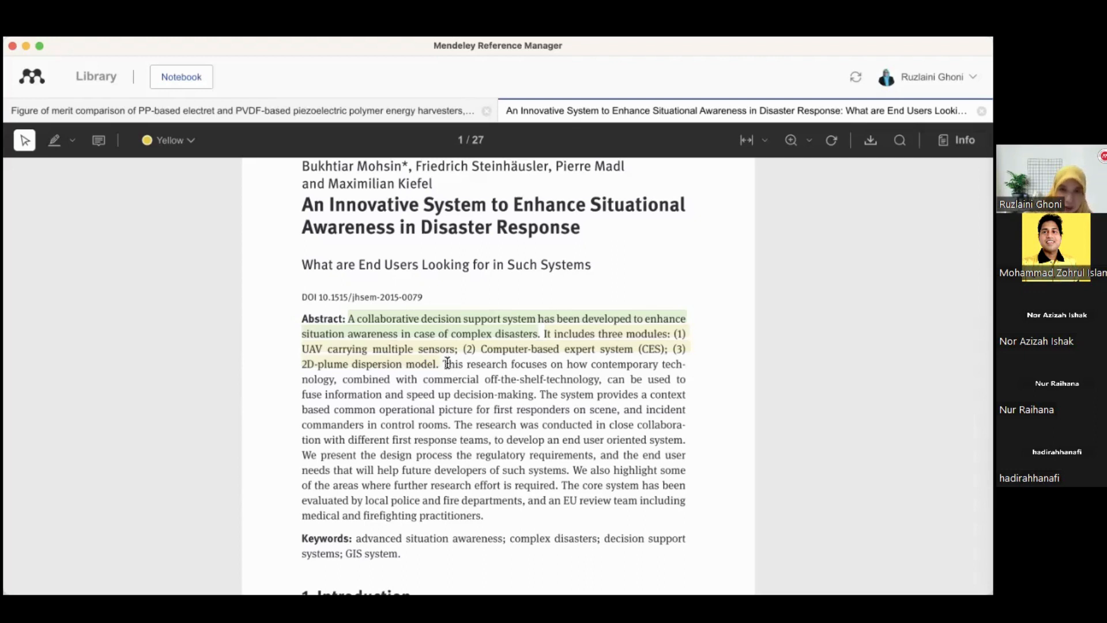
{"action": "left_click_drag", "start_coordinate": [444, 363], "coordinate": [536, 397]}
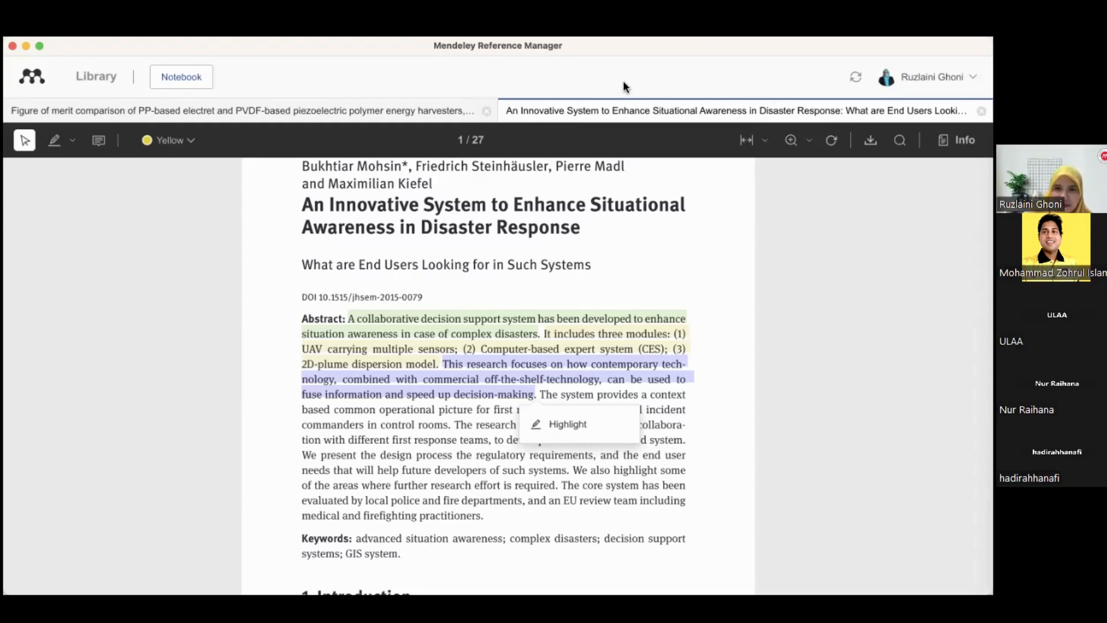
{"action": "left_click", "coordinate": [585, 430]}
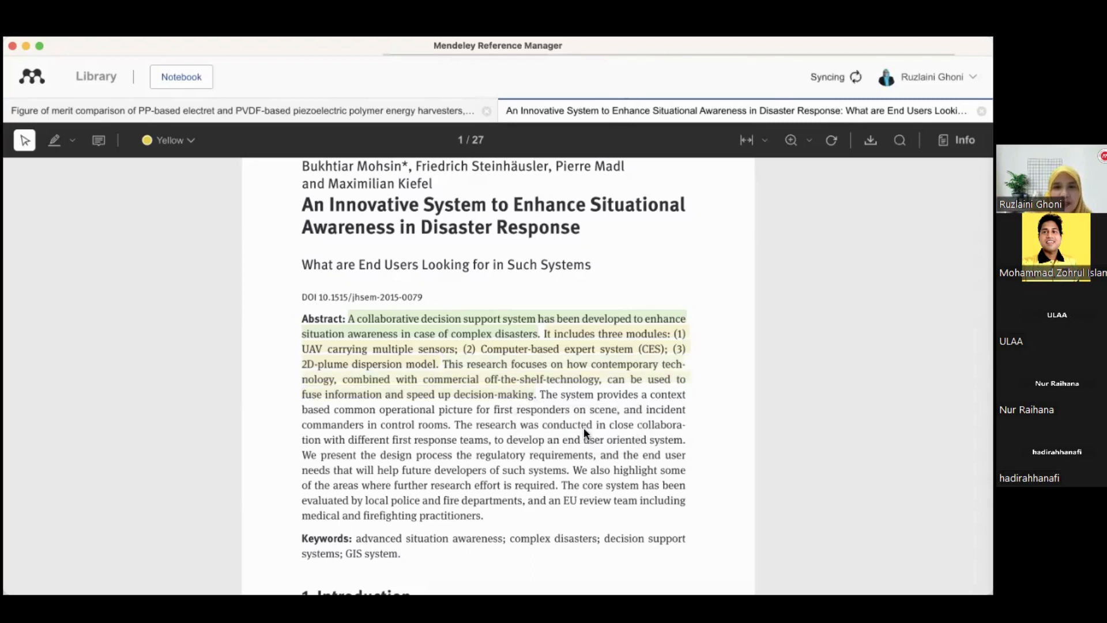
{"action": "left_click", "coordinate": [518, 378]}
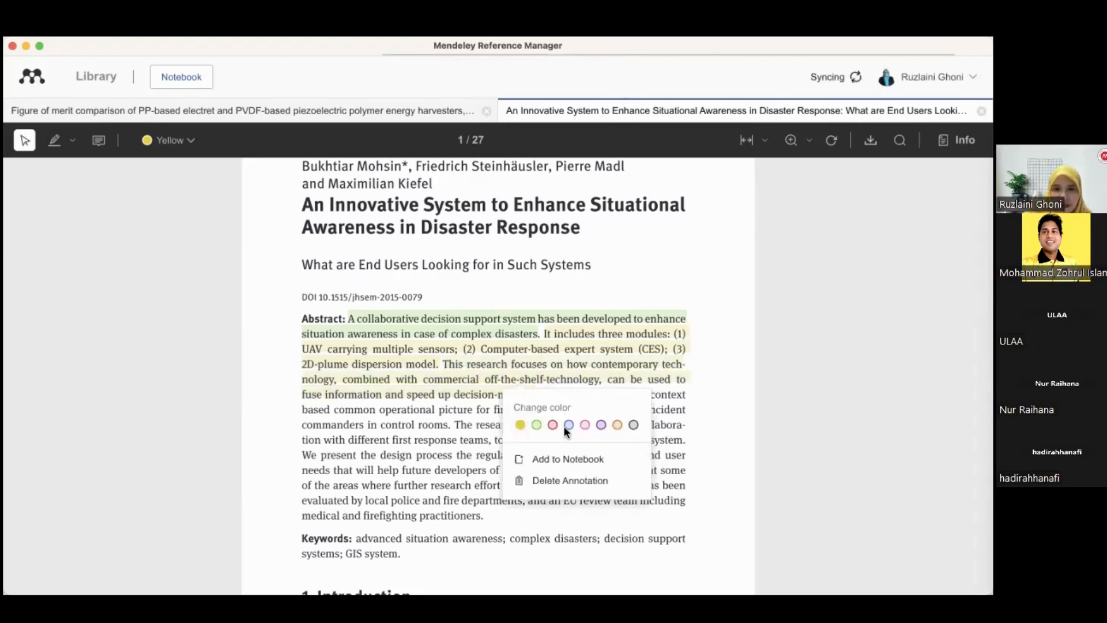
{"action": "left_click", "coordinate": [536, 425]}
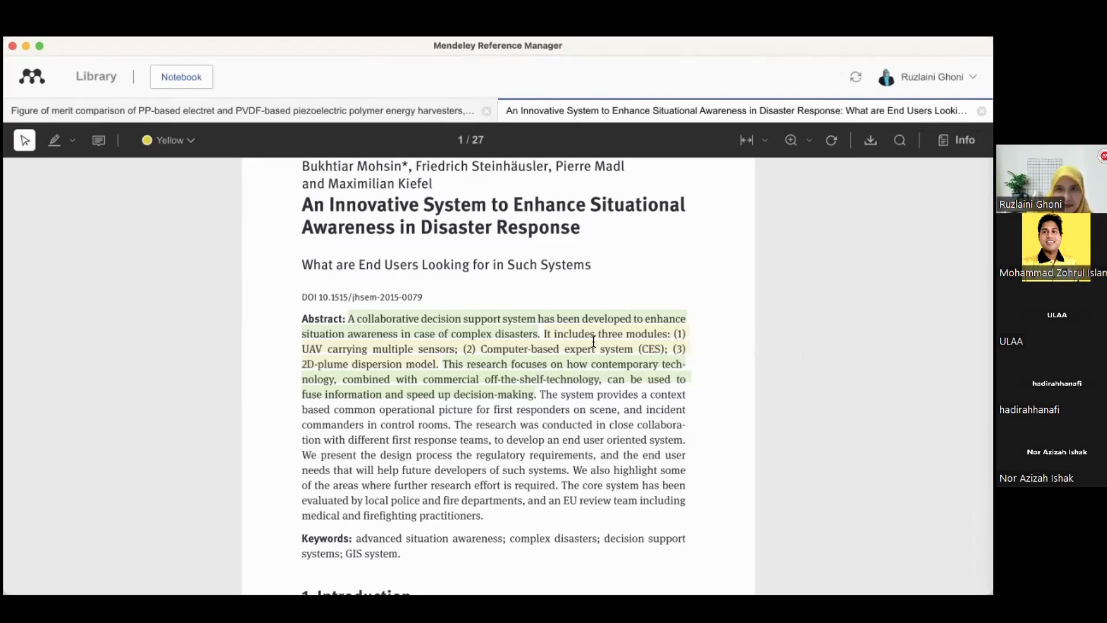
Highlight the abstract sentence about the common operational picture for first responders and incident commanders
{"action": "scroll", "coordinate": [594, 341], "scroll_direction": "down", "scroll_amount": 2}
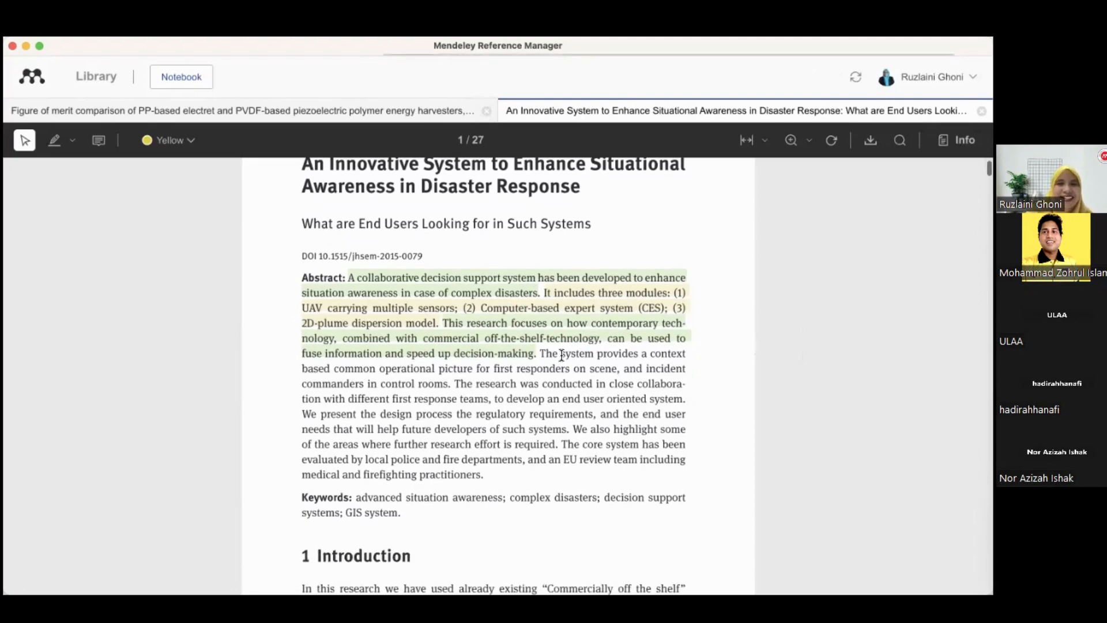
{"action": "left_click_drag", "start_coordinate": [542, 353], "coordinate": [451, 383]}
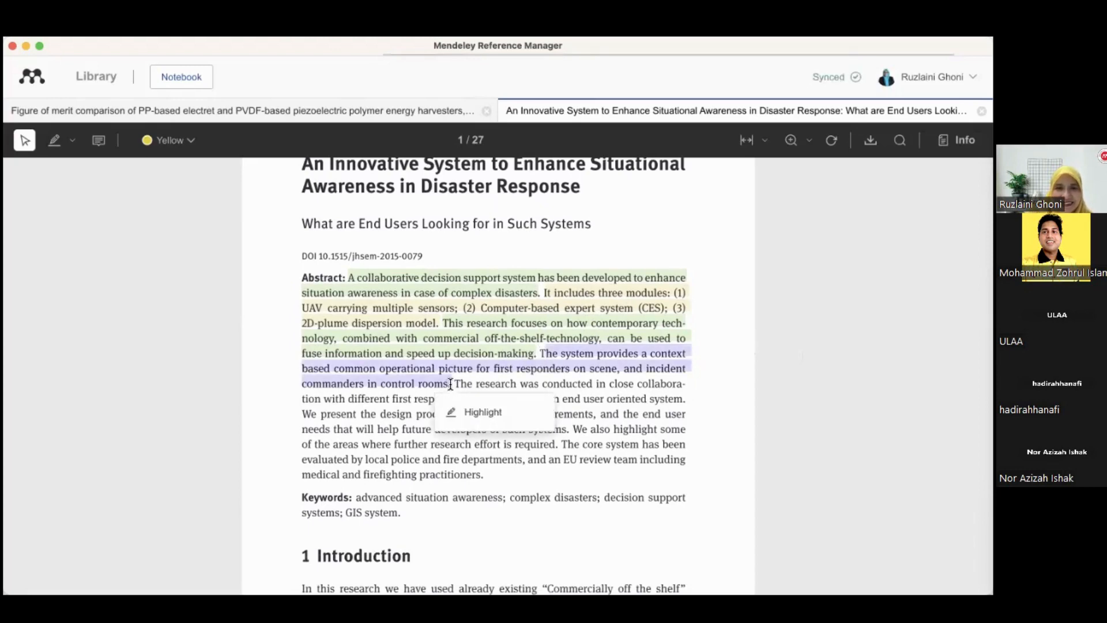
{"action": "left_click", "coordinate": [657, 391]}
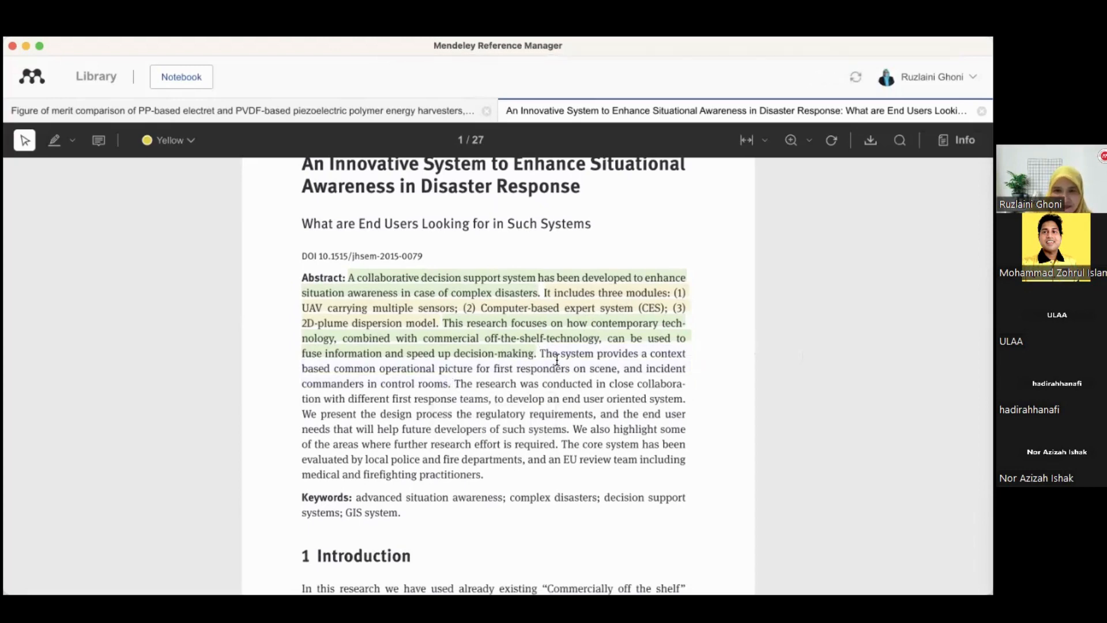
{"action": "left_click_drag", "start_coordinate": [538, 353], "coordinate": [450, 387]}
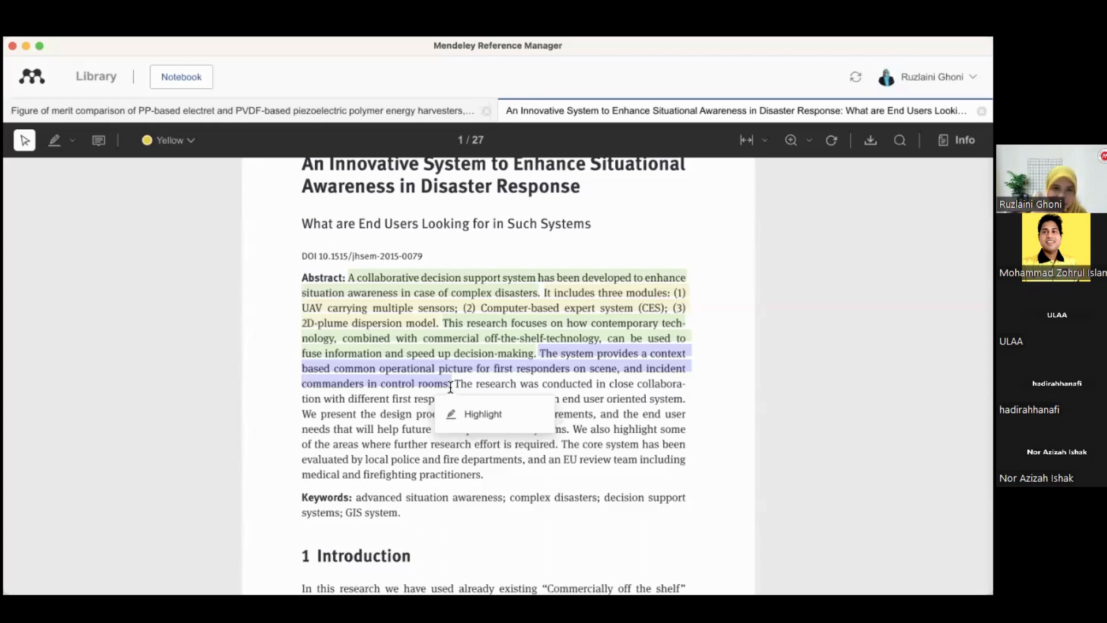
{"action": "left_click", "coordinate": [464, 420]}
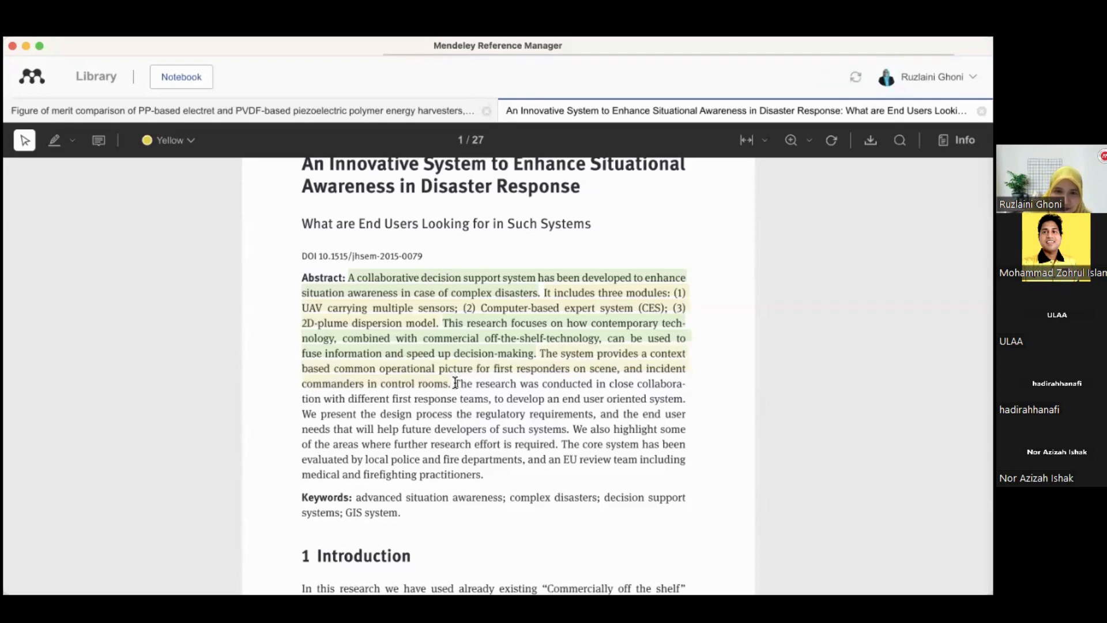
Highlight the abstract sentences on collaboration with first response teams and on the design process and user needs
{"action": "left_click_drag", "start_coordinate": [453, 383], "coordinate": [686, 398]}
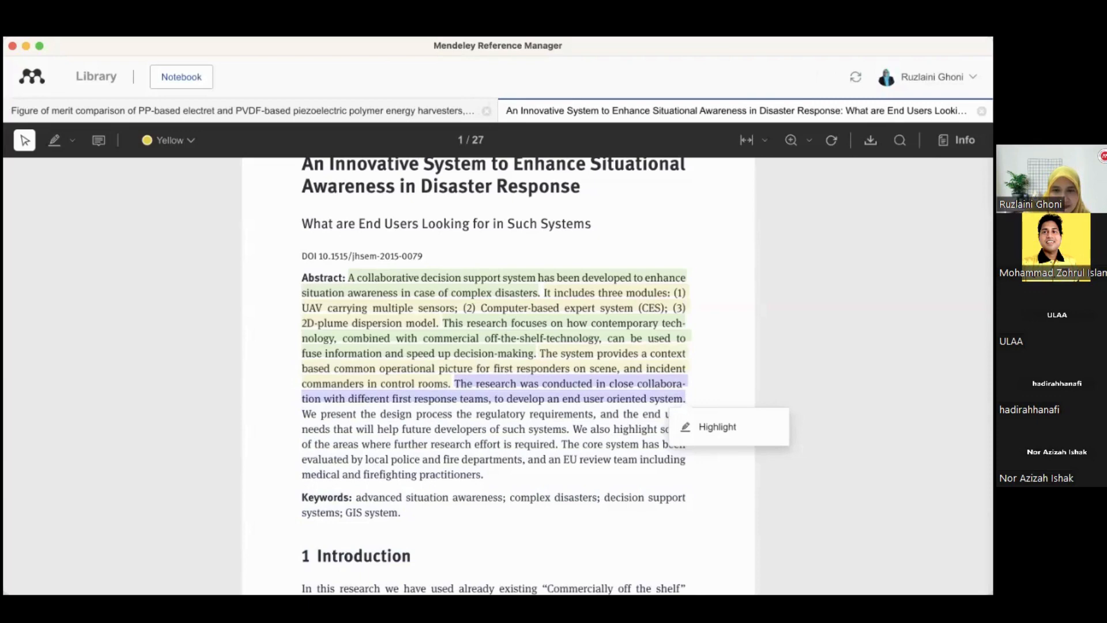
{"action": "left_click", "coordinate": [733, 437]}
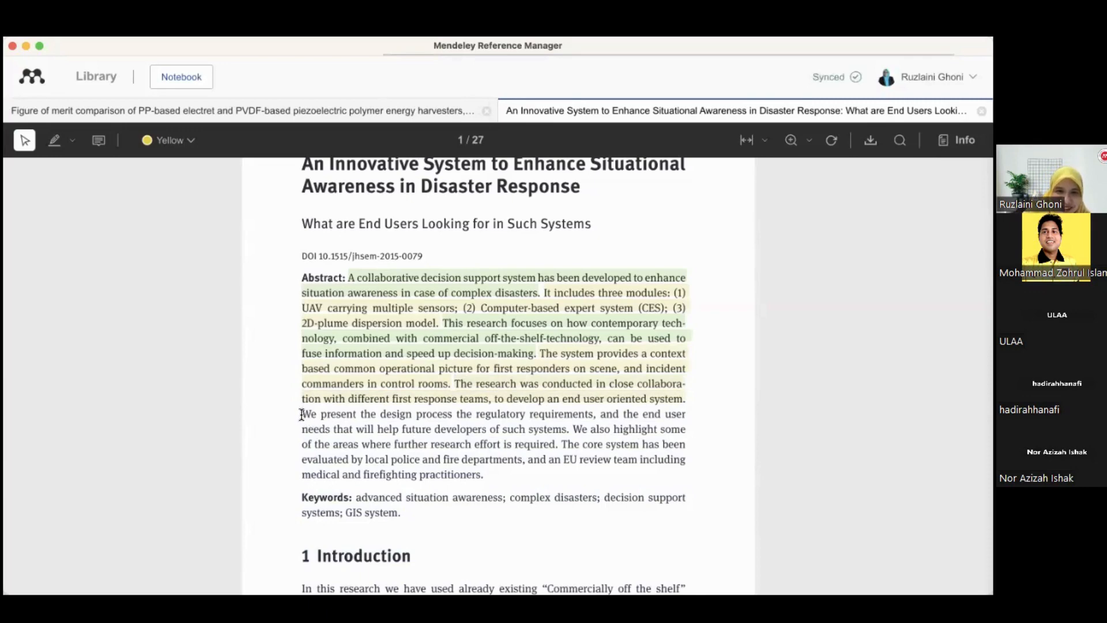
{"action": "left_click_drag", "start_coordinate": [300, 414], "coordinate": [568, 431]}
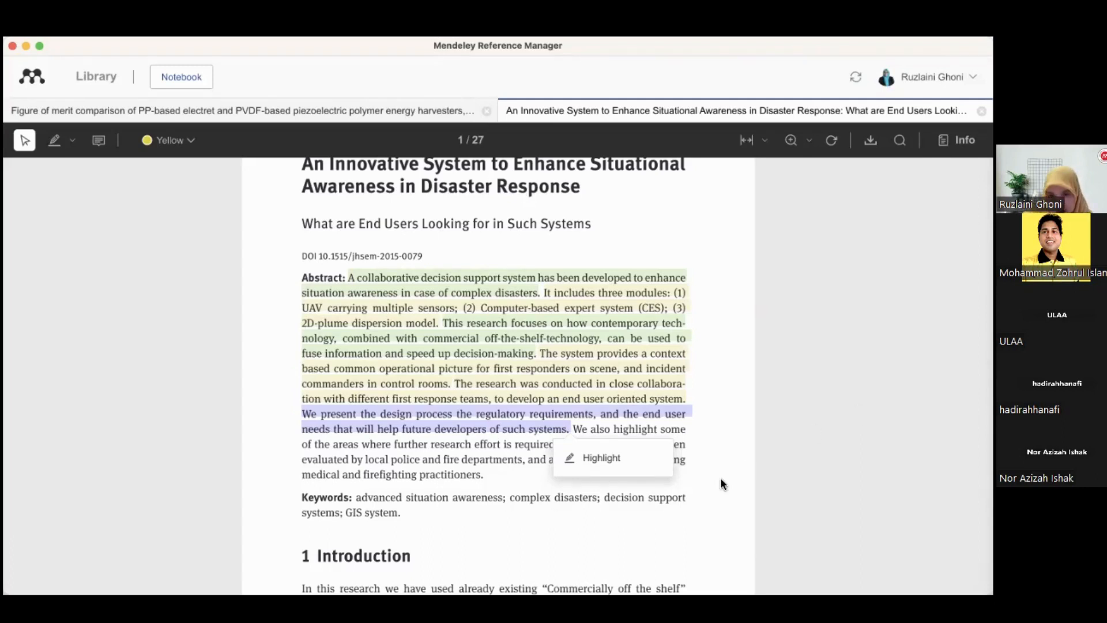
{"action": "left_click", "coordinate": [610, 466]}
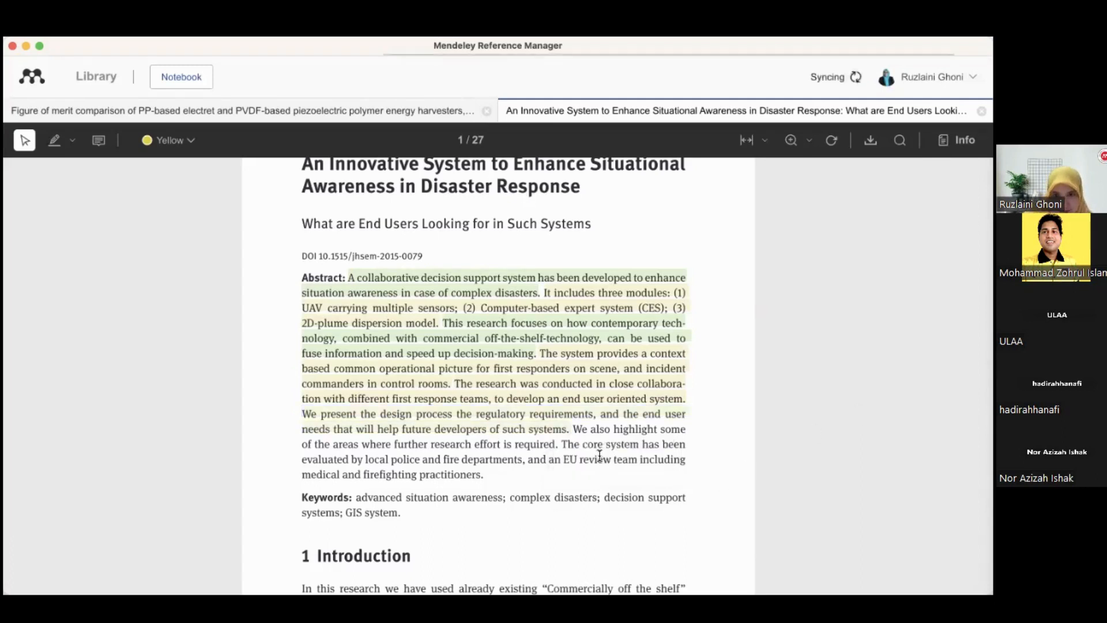
{"action": "left_click", "coordinate": [558, 433]}
{"action": "left_click", "coordinate": [572, 467]}
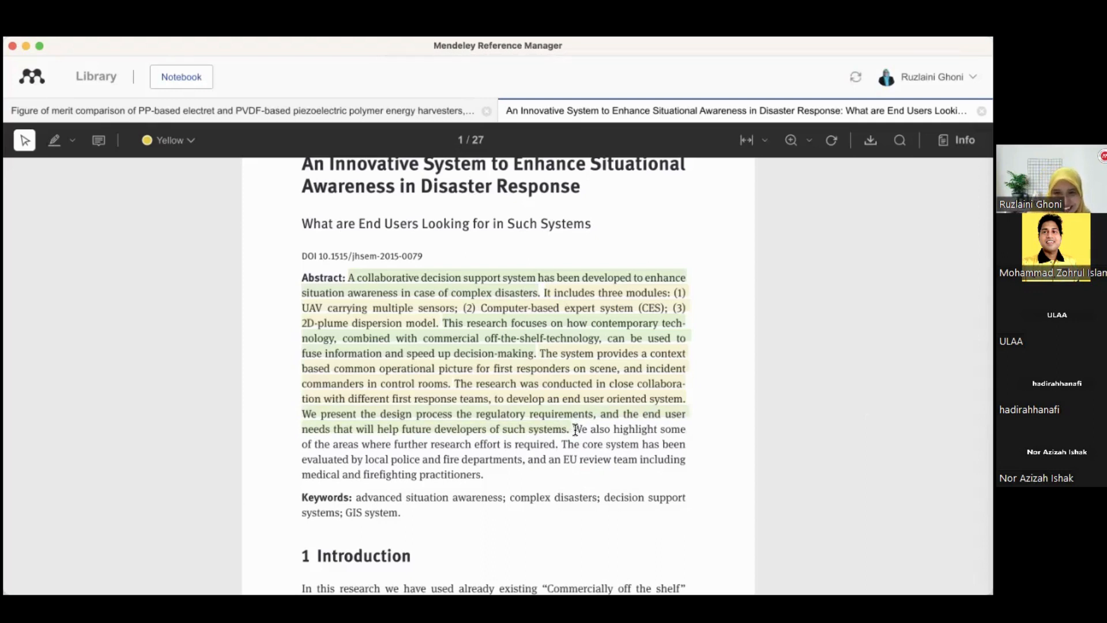
Highlight the abstract sentence about areas where further research effort is required and change its highlight colour
{"action": "left_click_drag", "start_coordinate": [573, 430], "coordinate": [558, 445]}
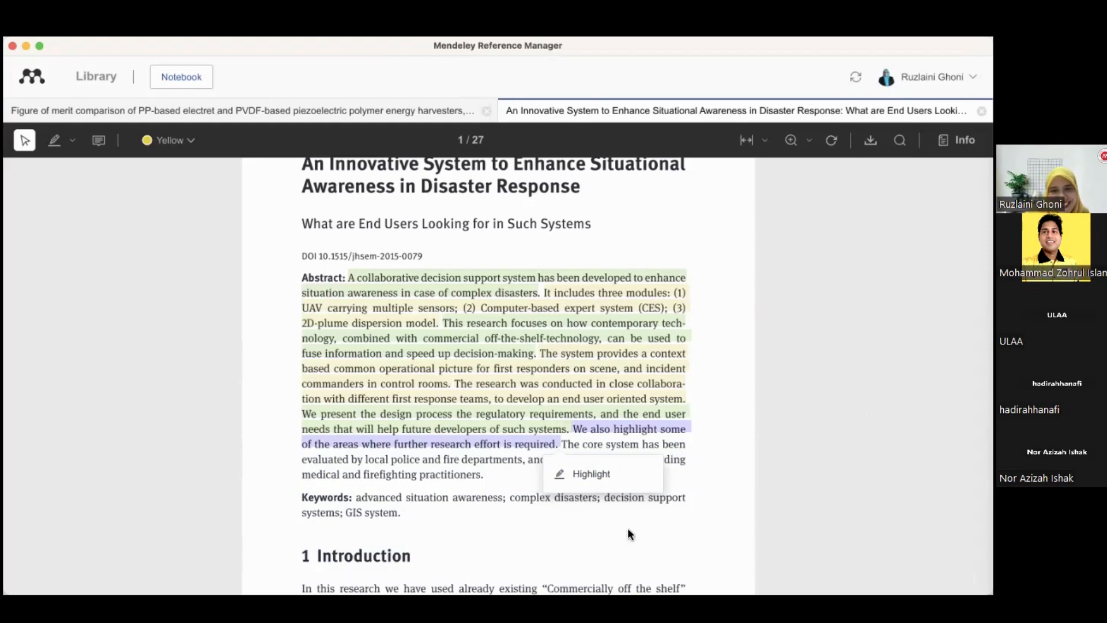
{"action": "left_click", "coordinate": [604, 481]}
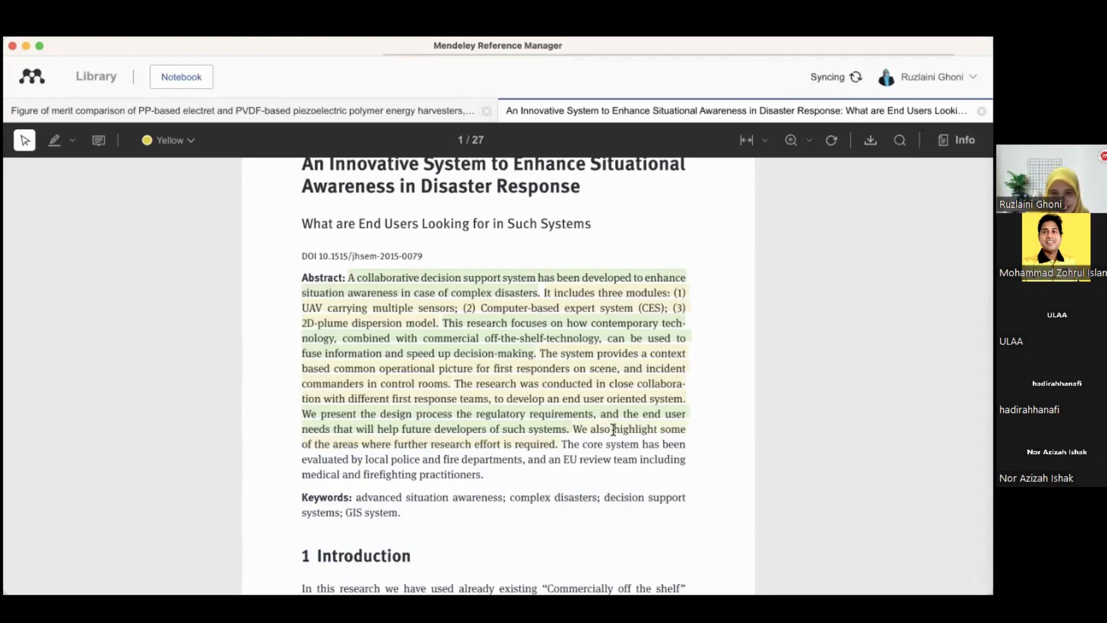
{"action": "left_click", "coordinate": [600, 433]}
{"action": "left_click", "coordinate": [629, 475]}
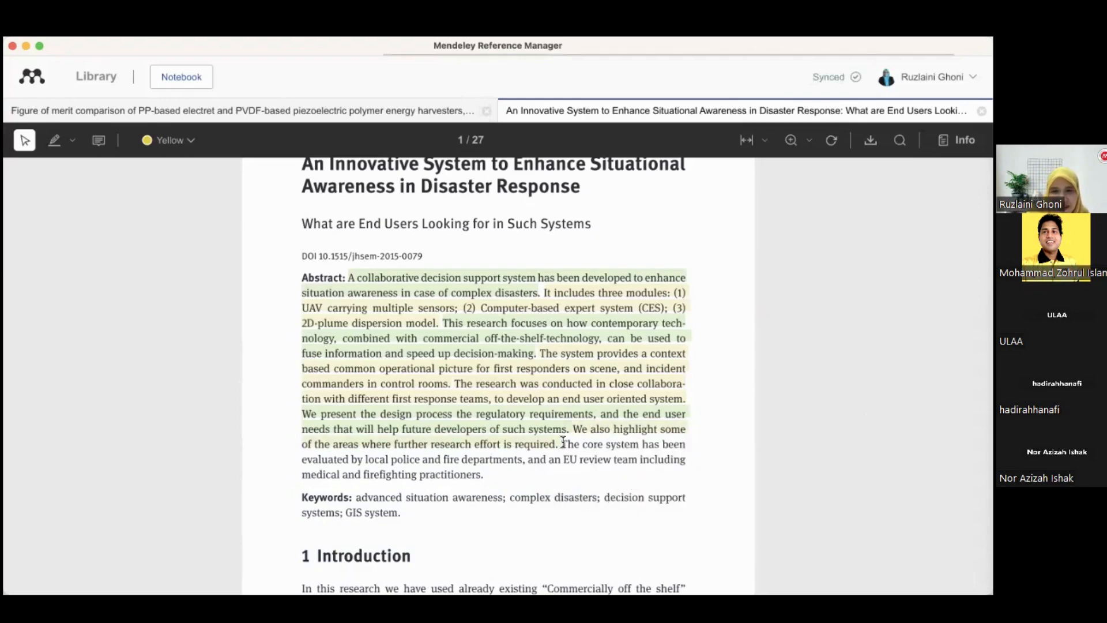
Highlight the abstract's final sentences on evaluation by police, fire departments and the EU review team, colouring them grey
{"action": "left_click_drag", "start_coordinate": [563, 443], "coordinate": [483, 472]}
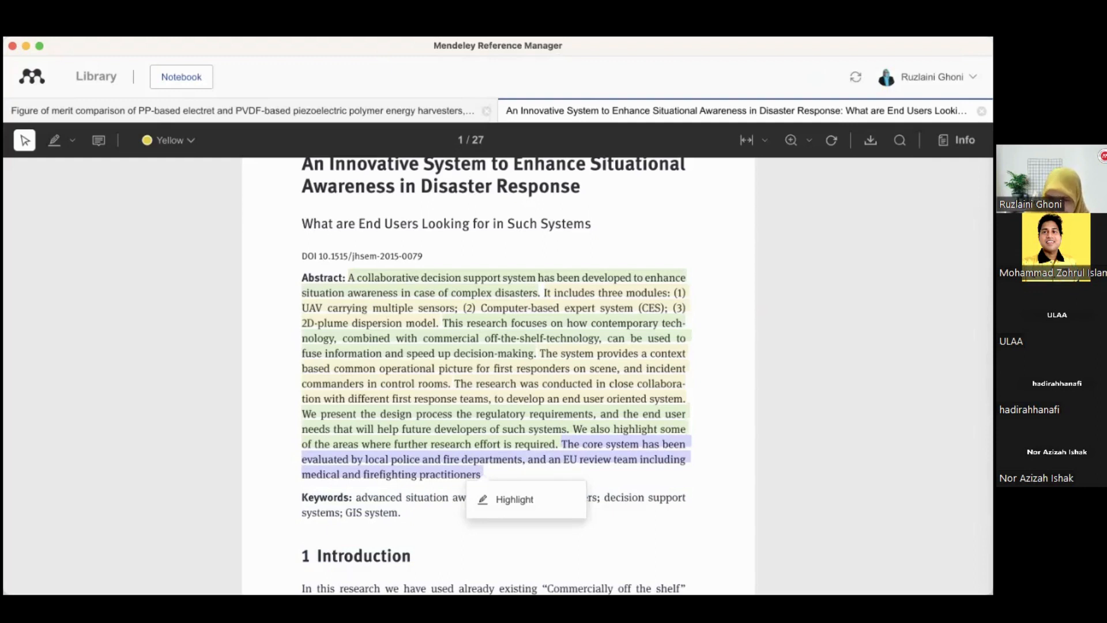
{"action": "left_click", "coordinate": [529, 499]}
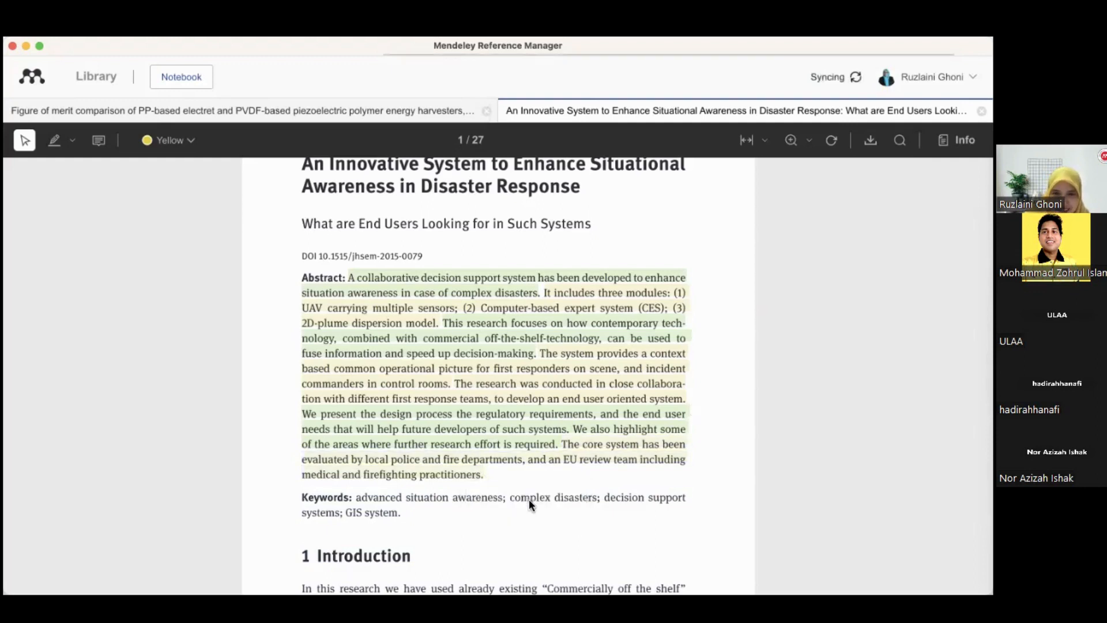
{"action": "left_click", "coordinate": [579, 456]}
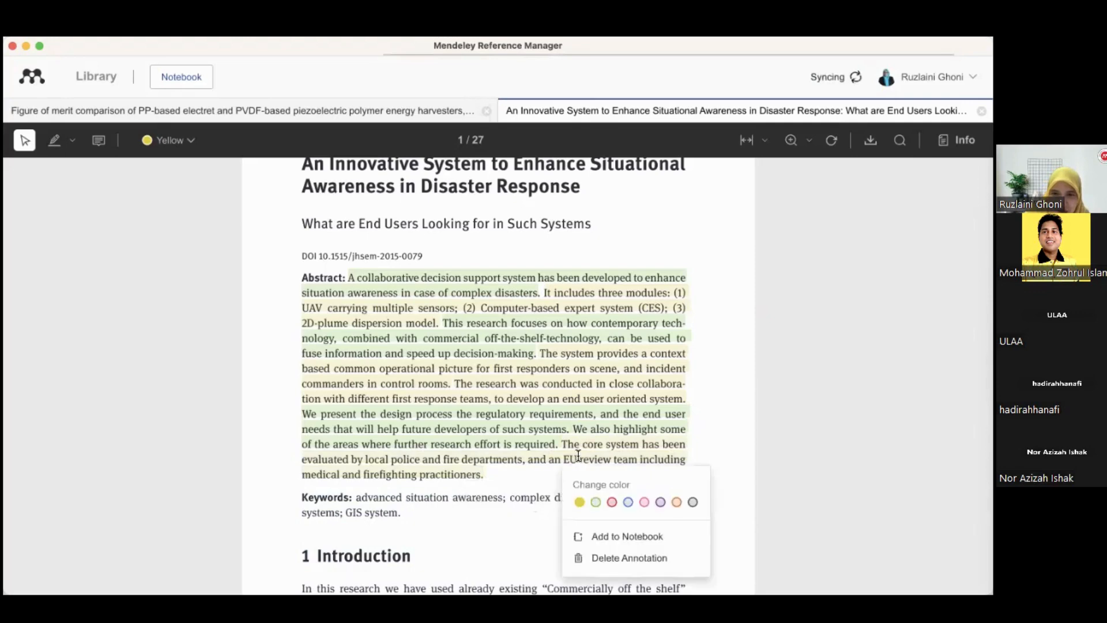
{"action": "left_click", "coordinate": [692, 503]}
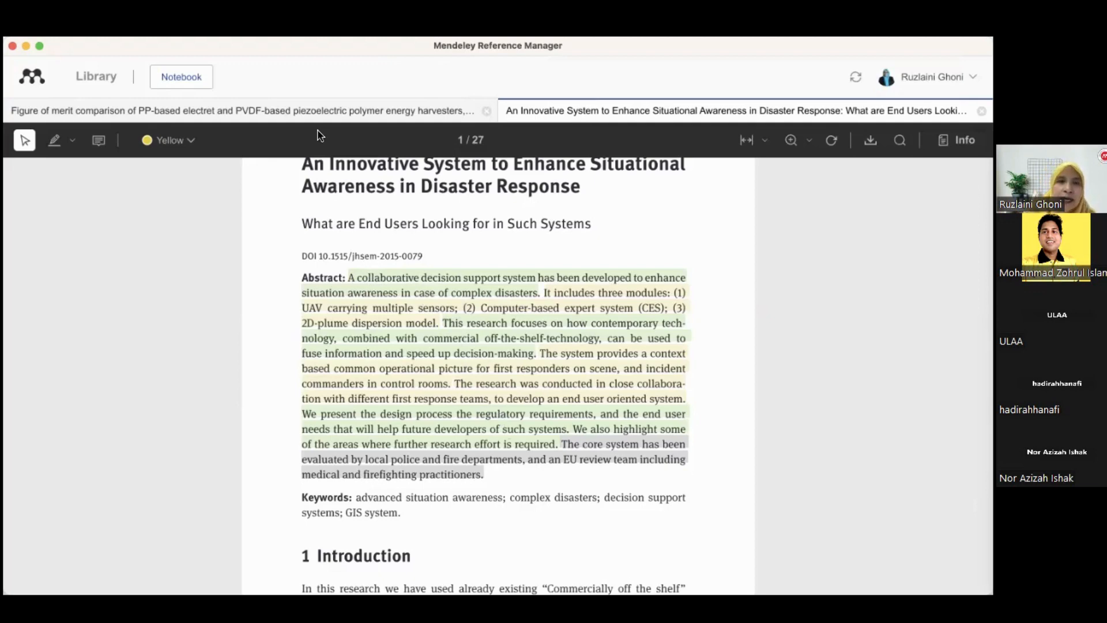
Open the thermoelectric generator vehicle waste heat recovery paper from the FYP Thesis library
{"action": "left_click", "coordinate": [108, 84]}
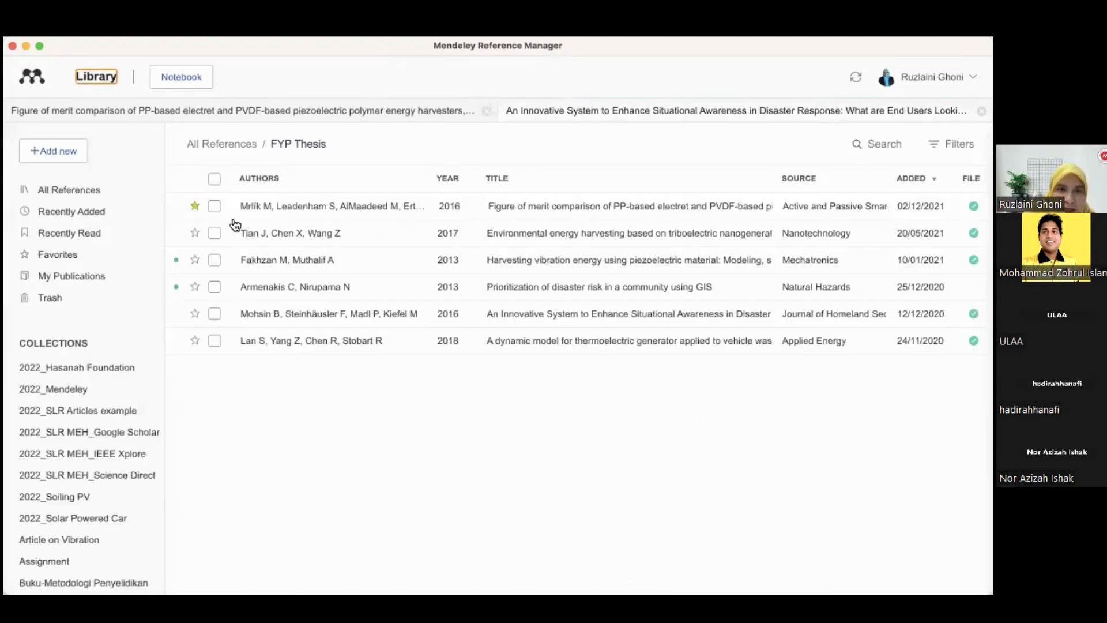
{"action": "double_click", "coordinate": [292, 341]}
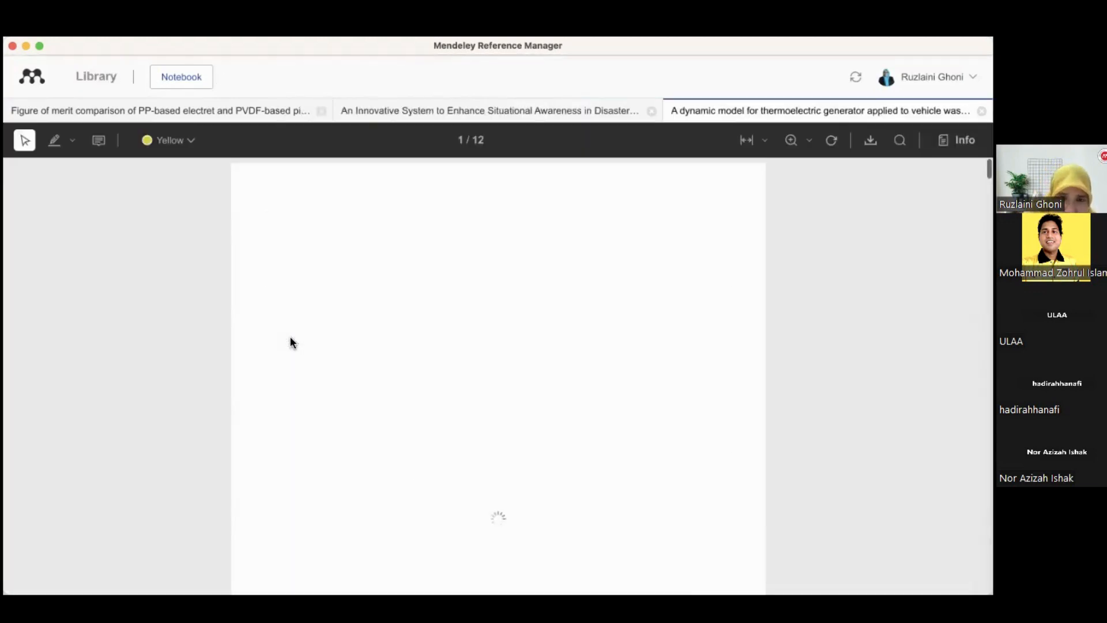
{"action": "scroll", "coordinate": [290, 341], "scroll_direction": "down", "scroll_amount": 3}
{"action": "scroll", "coordinate": [290, 337], "scroll_direction": "up", "scroll_amount": 5}
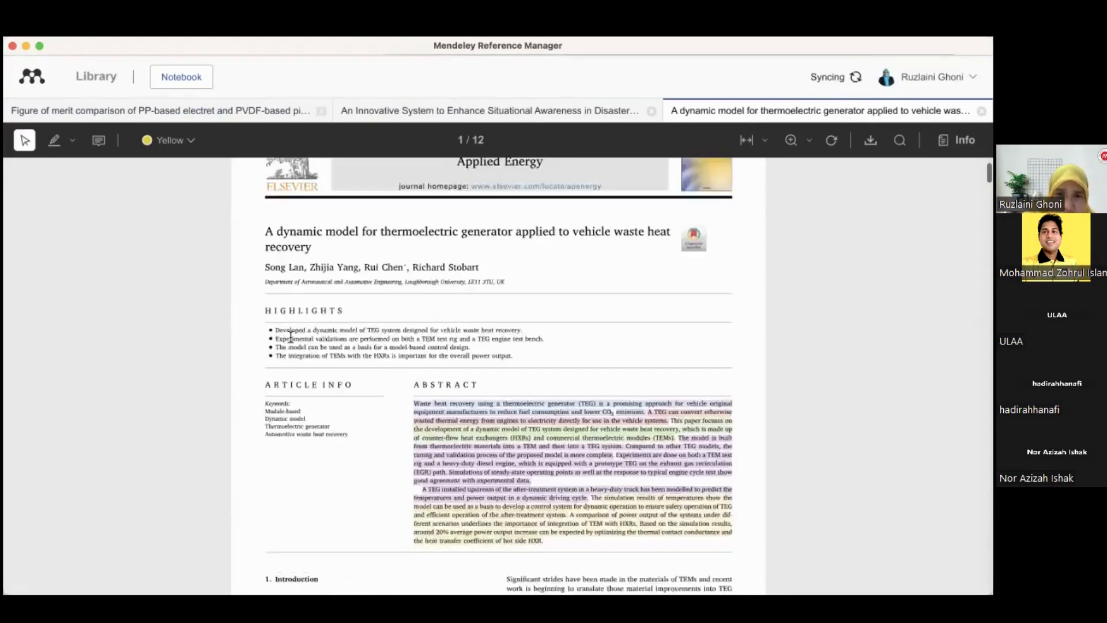
View the details of the triboelectric nanogenerator reference, then close its details panel
{"action": "left_click", "coordinate": [99, 80]}
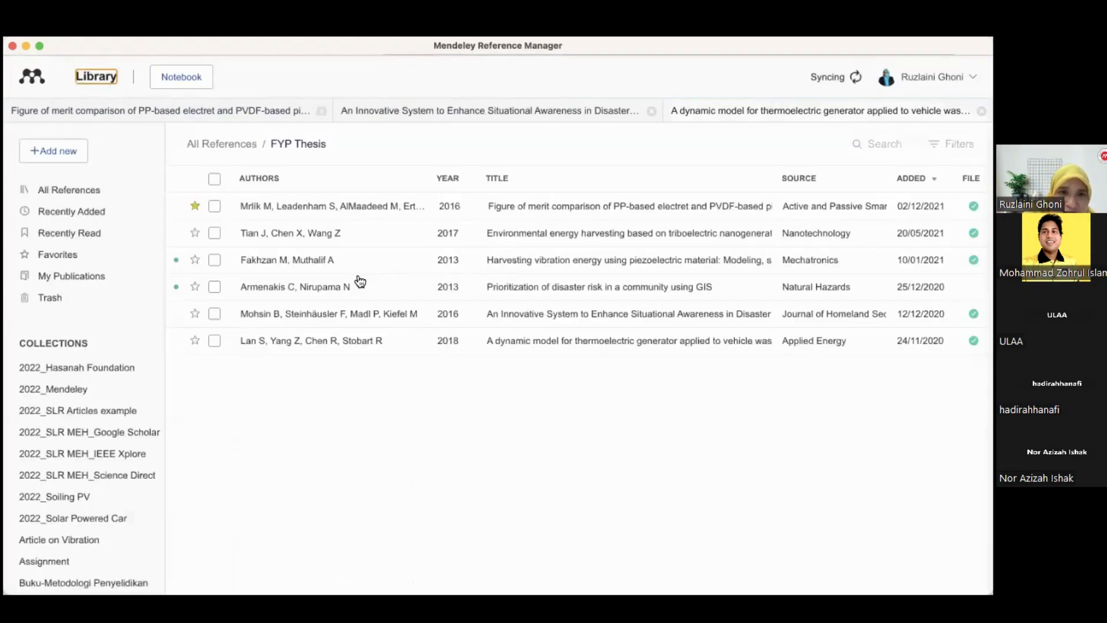
{"action": "left_click", "coordinate": [330, 238]}
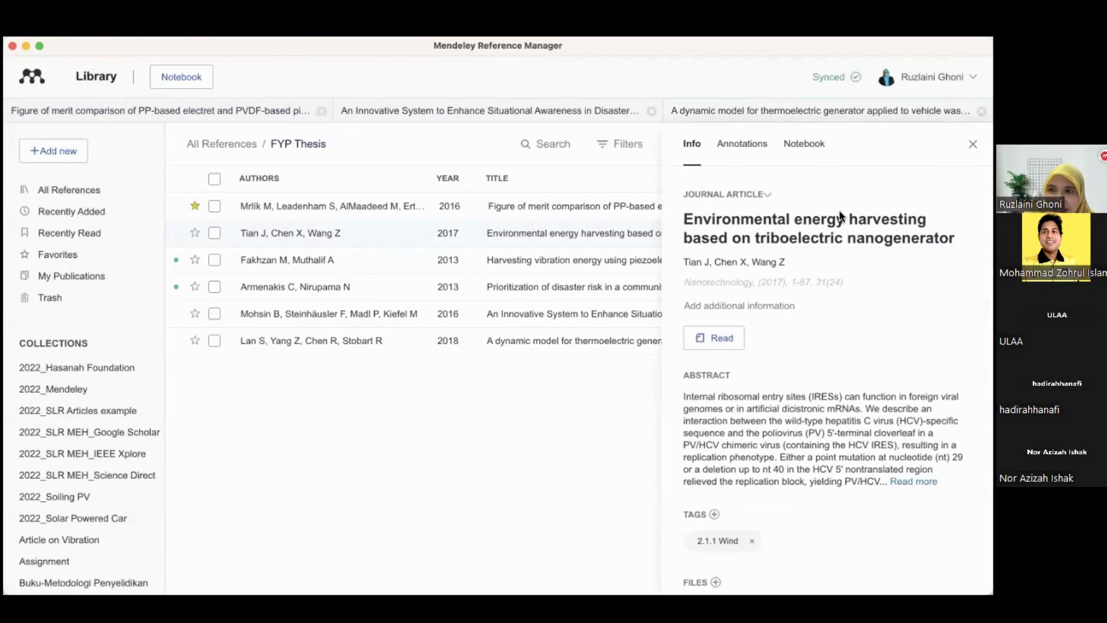
{"action": "left_click", "coordinate": [973, 145]}
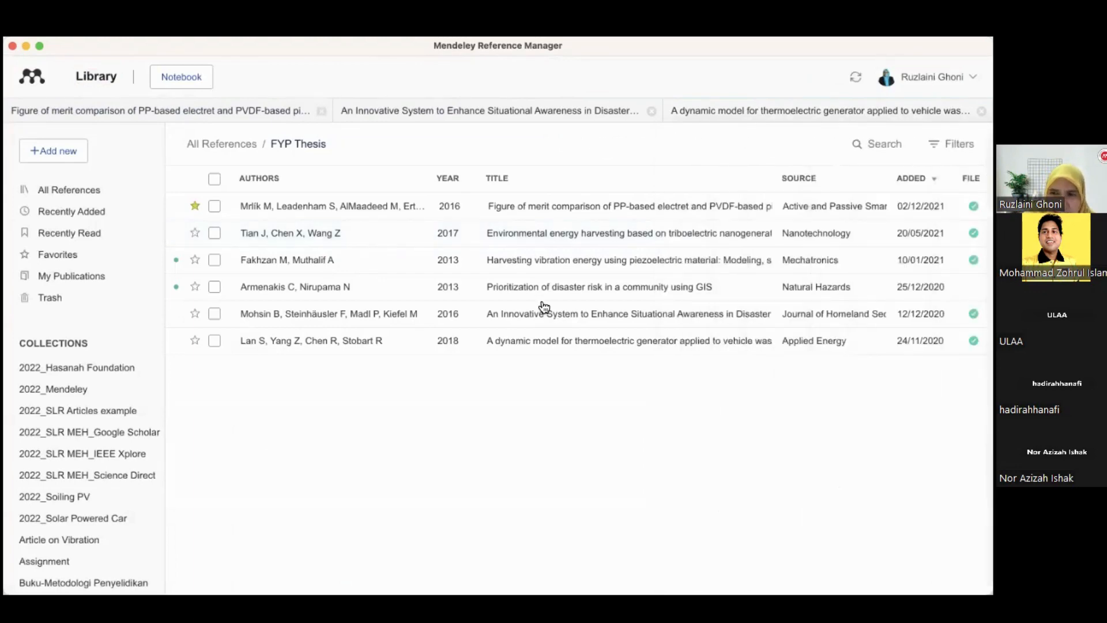
Open the vibration energy harvesting piezoelectric paper in the reader
{"action": "double_click", "coordinate": [512, 270]}
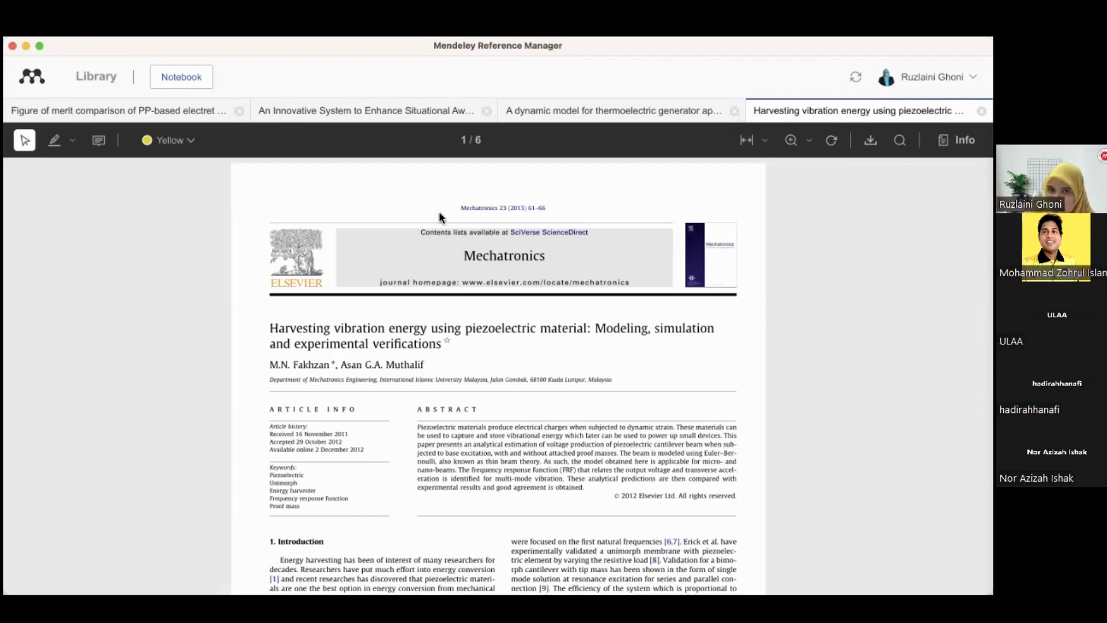
{"action": "left_click", "coordinate": [482, 590]}
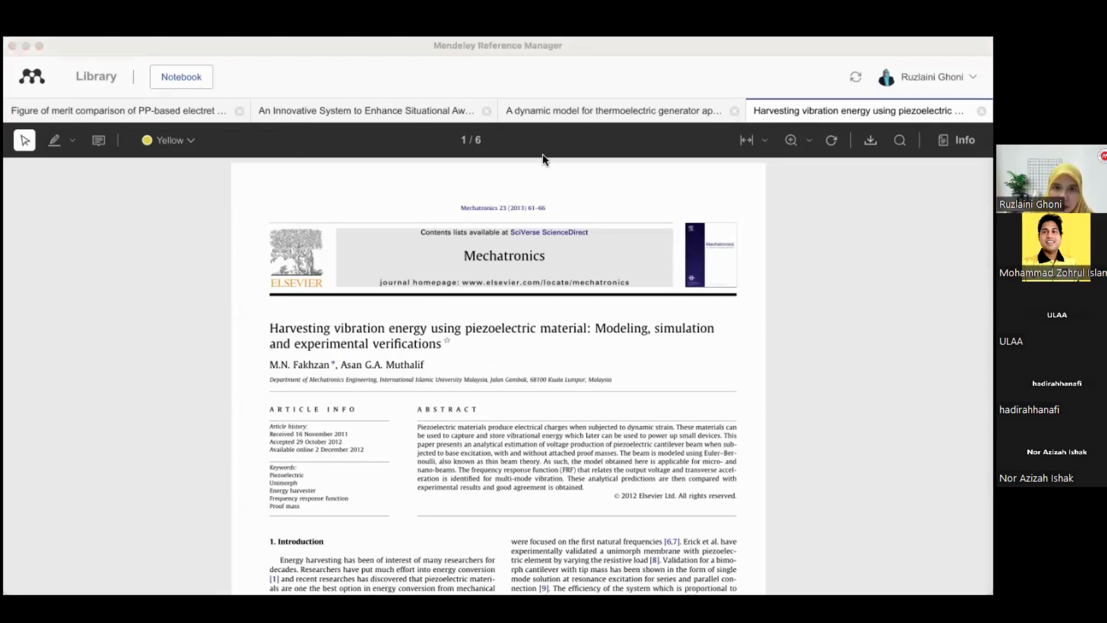
Switch to the web browser and search the web for flood
{"action": "key", "text": "super+Tab"}
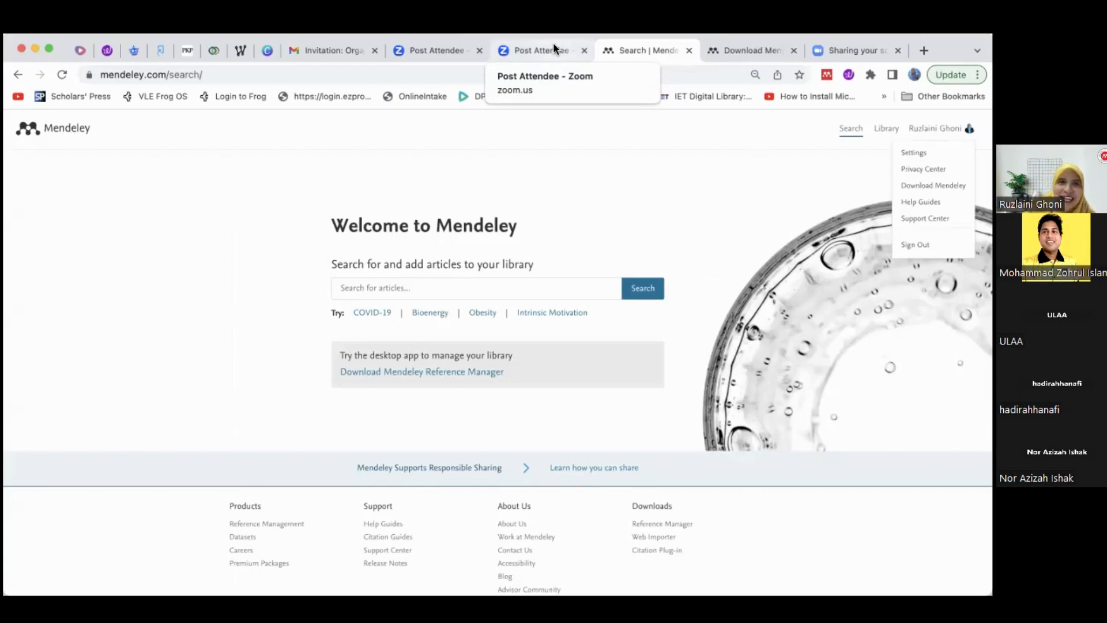
{"action": "left_click", "coordinate": [524, 50]}
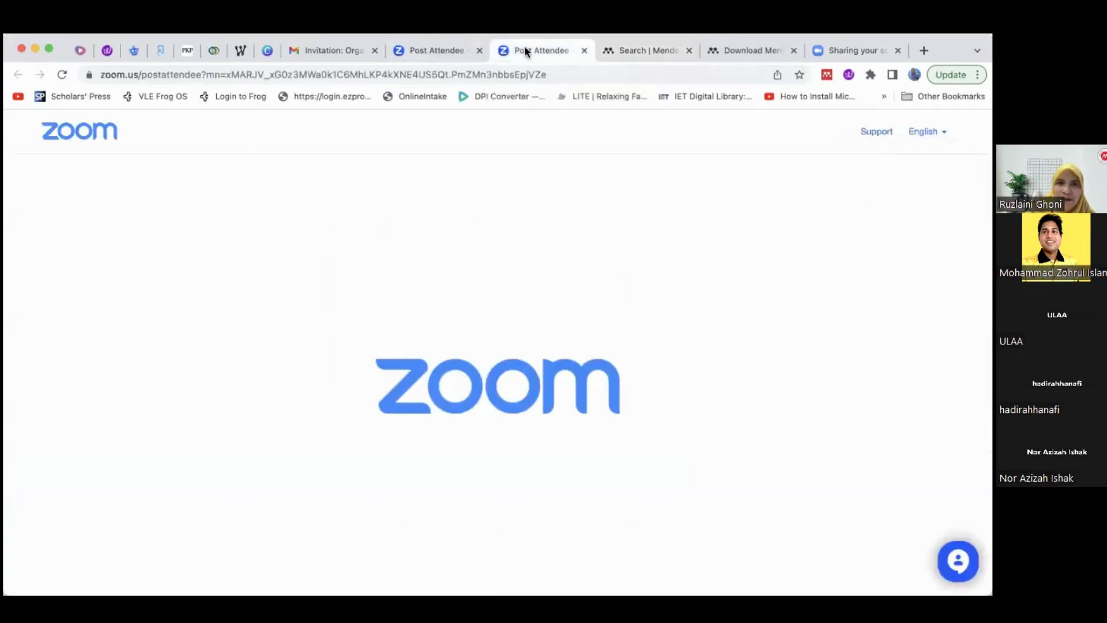
{"action": "left_click", "coordinate": [306, 79]}
{"action": "type", "text": "fl"}
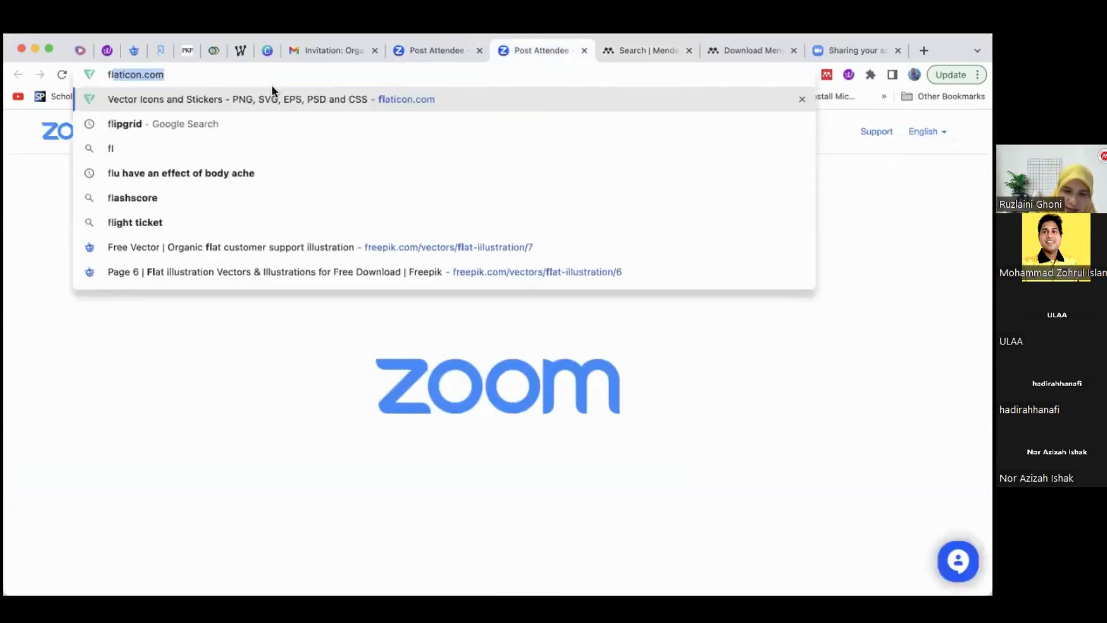
{"action": "type", "text": "ood"}
{"action": "key", "text": "Return"}
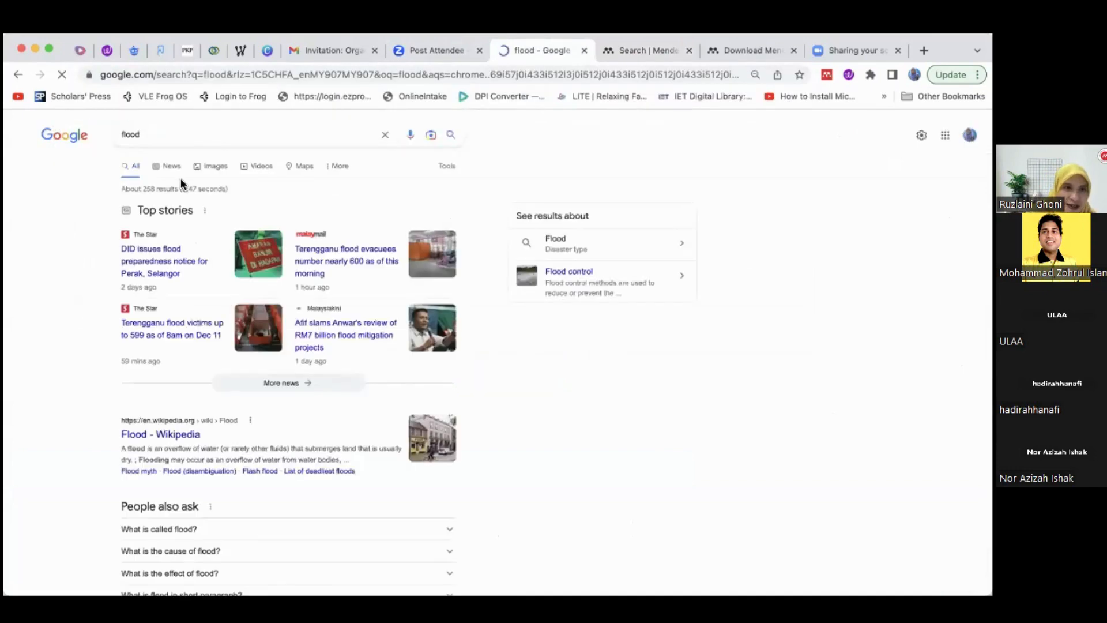
Open the news story about DID issuing a flood preparedness notice for Perak and Selangor
{"action": "left_click", "coordinate": [168, 167]}
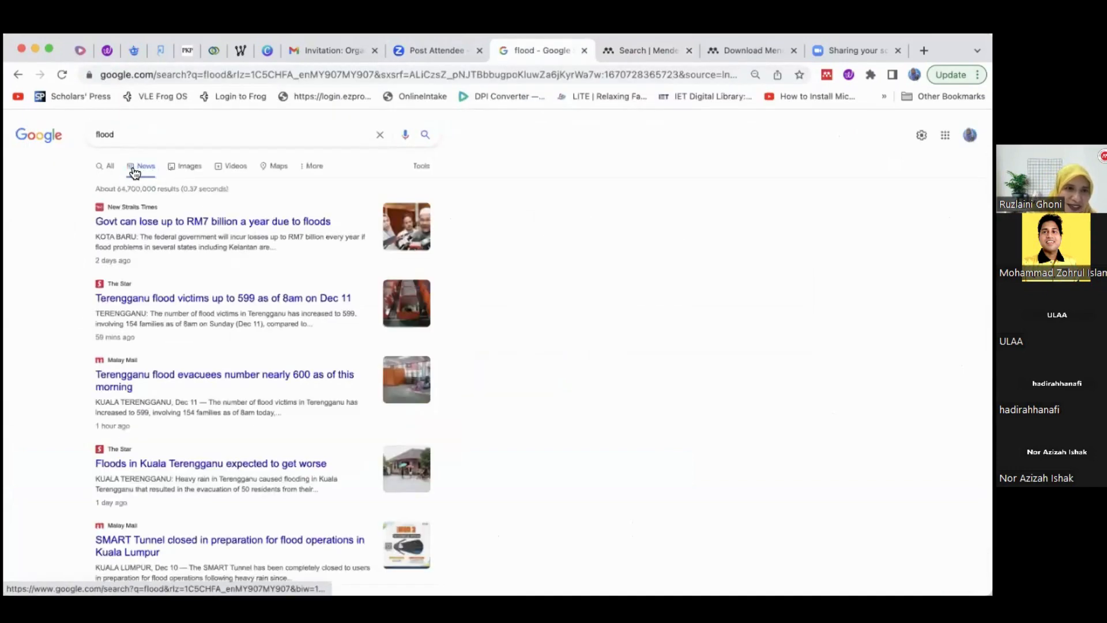
{"action": "left_click", "coordinate": [104, 172]}
{"action": "scroll", "coordinate": [224, 261], "scroll_direction": "down", "scroll_amount": 1}
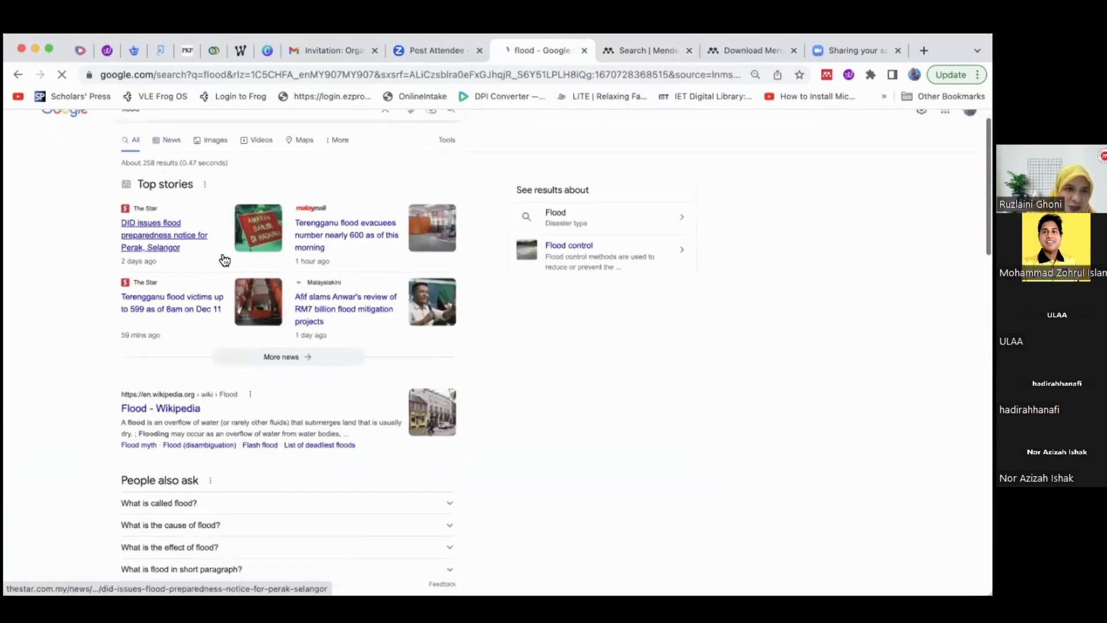
{"action": "scroll", "coordinate": [225, 261], "scroll_direction": "up", "scroll_amount": 1}
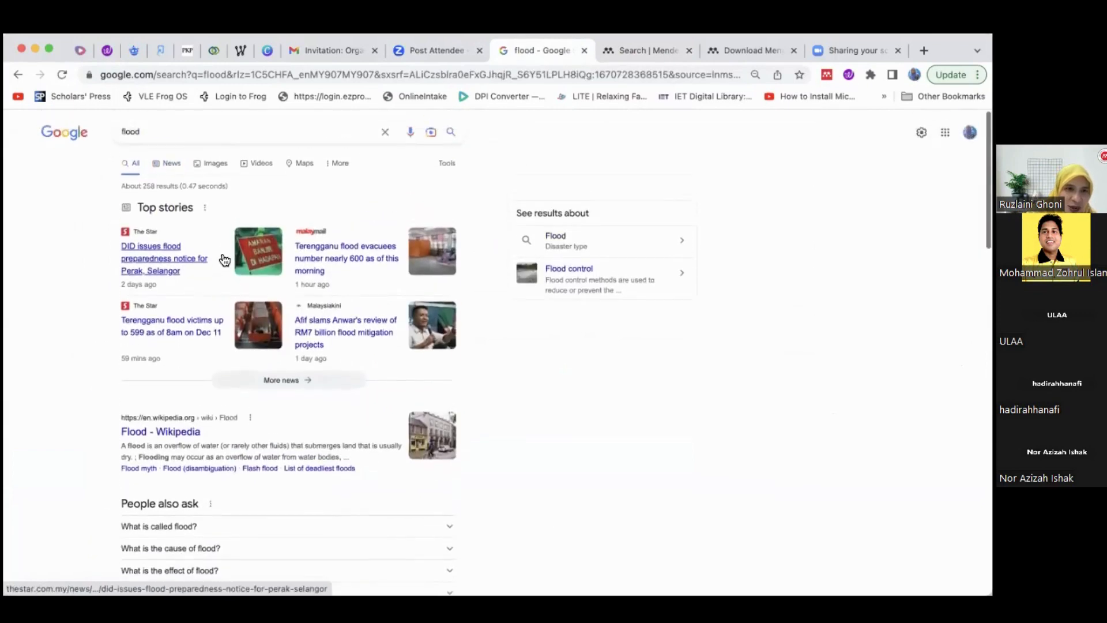
{"action": "left_click", "coordinate": [152, 241]}
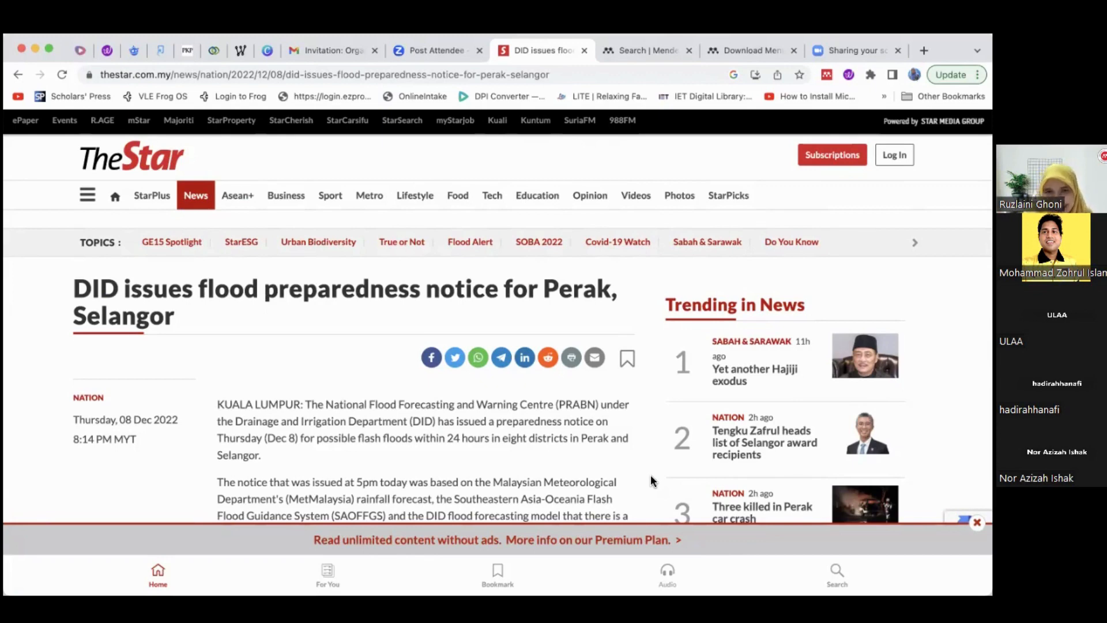
Return from the news article to the flood search results
{"action": "left_click", "coordinate": [416, 51]}
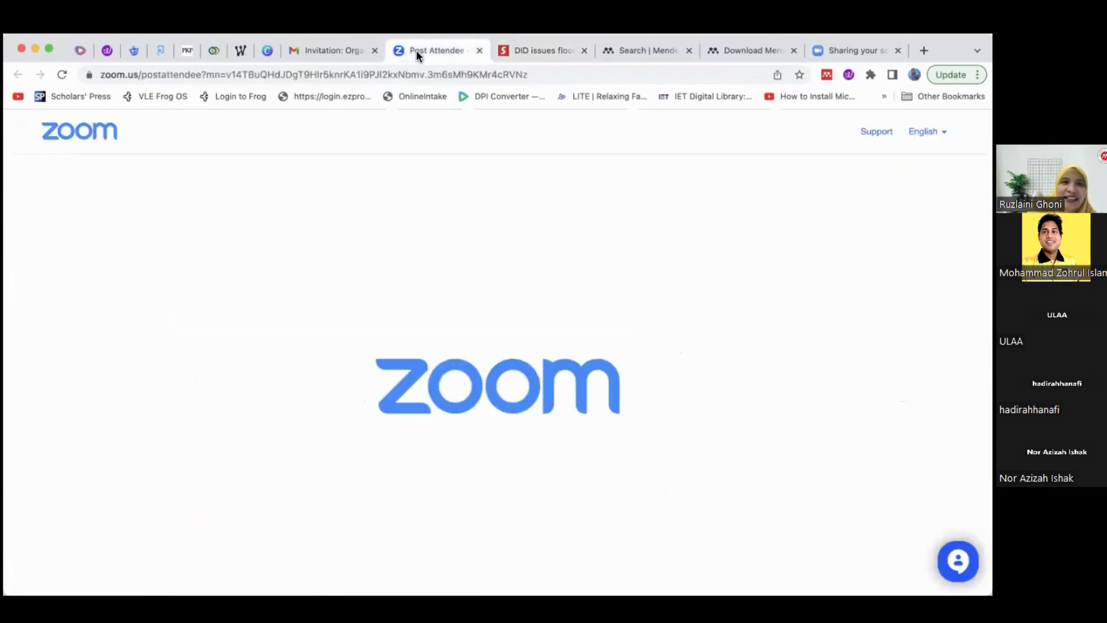
{"action": "left_click", "coordinate": [286, 75]}
{"action": "left_click", "coordinate": [512, 52]}
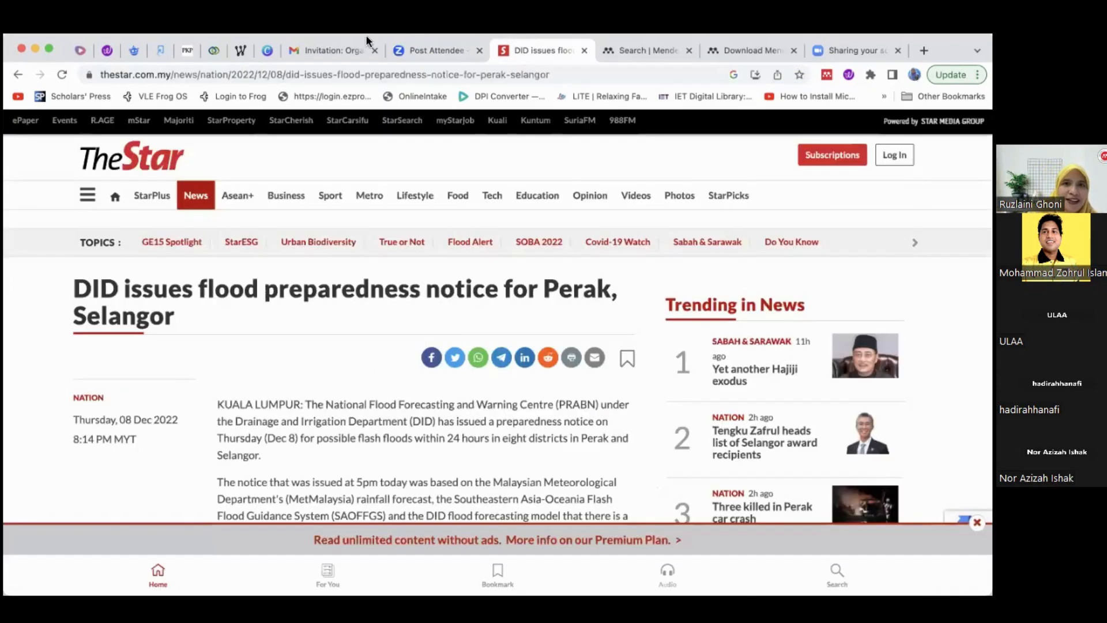
{"action": "left_click", "coordinate": [18, 75]}
{"action": "scroll", "coordinate": [255, 430], "scroll_direction": "down", "scroll_amount": 6}
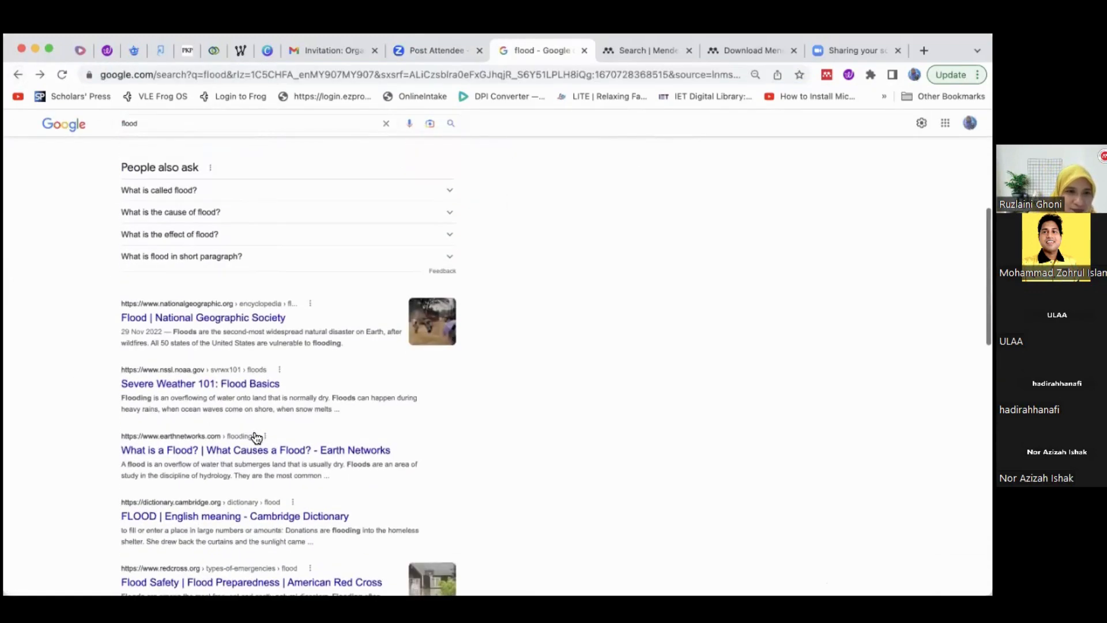
Open the NSSL Severe Weather 101 flood basics page and scroll through its content
{"action": "left_click", "coordinate": [244, 383]}
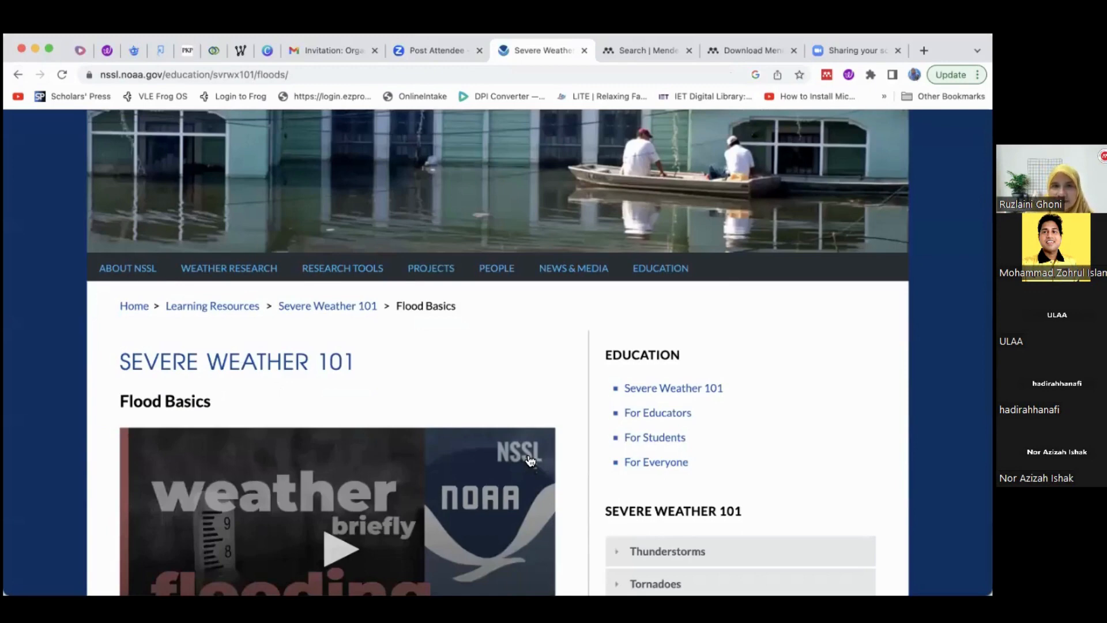
{"action": "scroll", "coordinate": [528, 459], "scroll_direction": "down", "scroll_amount": 6}
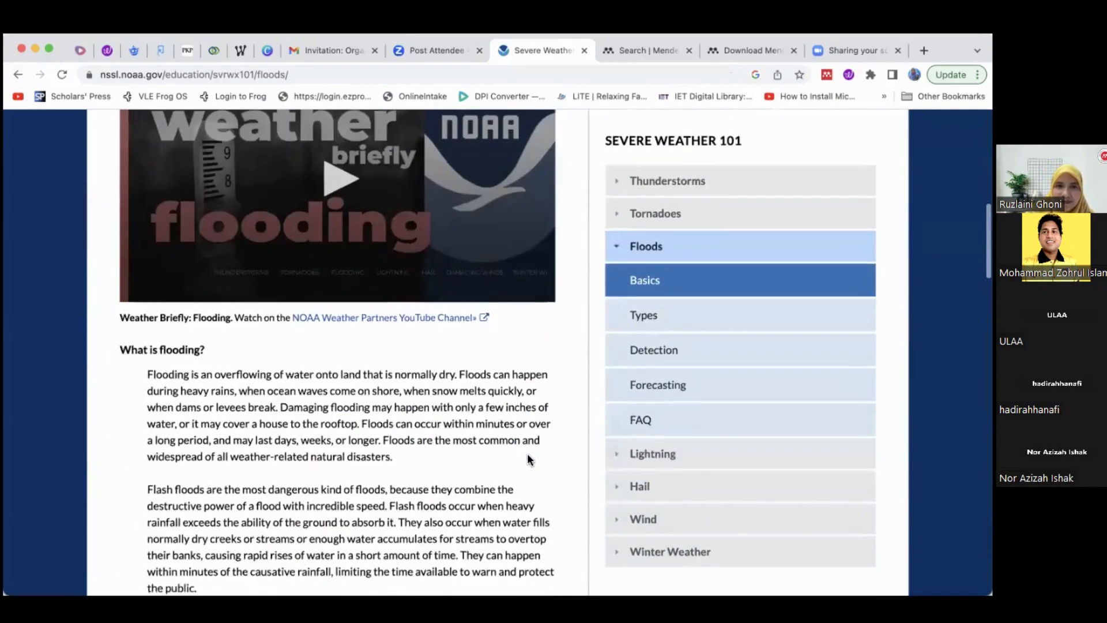
{"action": "scroll", "coordinate": [528, 460], "scroll_direction": "down", "scroll_amount": 5}
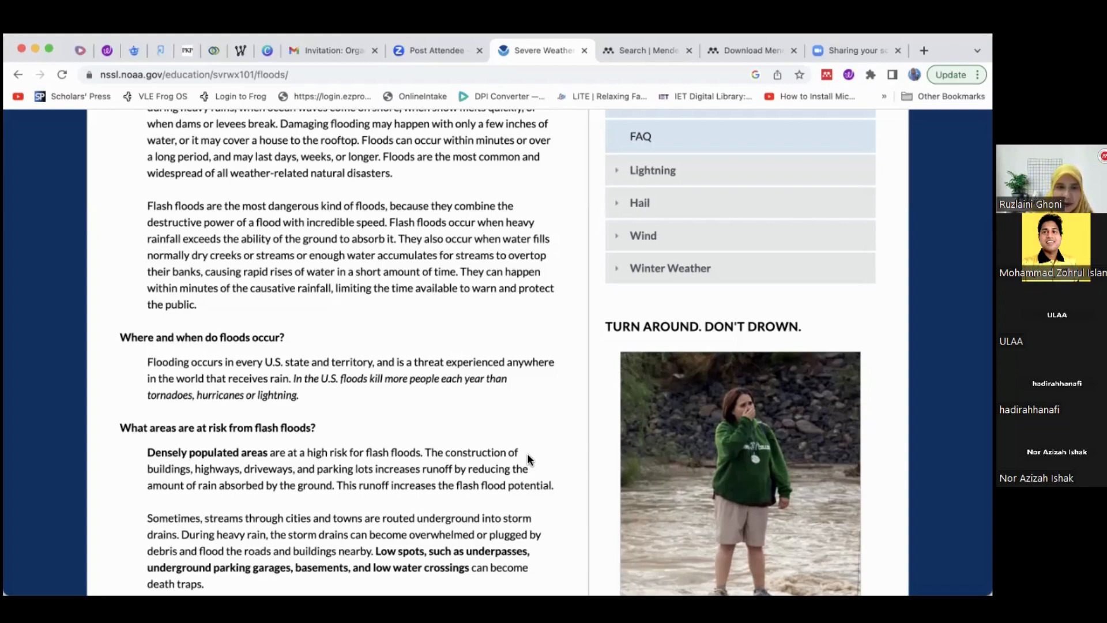
{"action": "scroll", "coordinate": [527, 453], "scroll_direction": "down", "scroll_amount": 4}
{"action": "scroll", "coordinate": [527, 453], "scroll_direction": "up", "scroll_amount": 10}
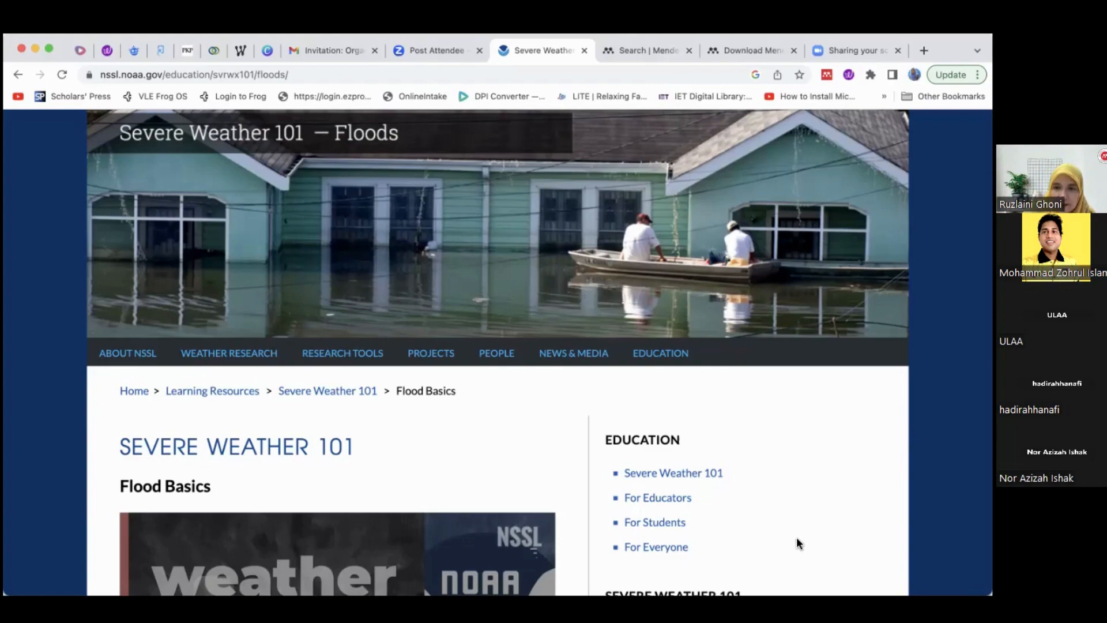
Switch back to the reference manager and zoom in on the vibration energy harvesting PDF
{"action": "key", "text": "super+Tab"}
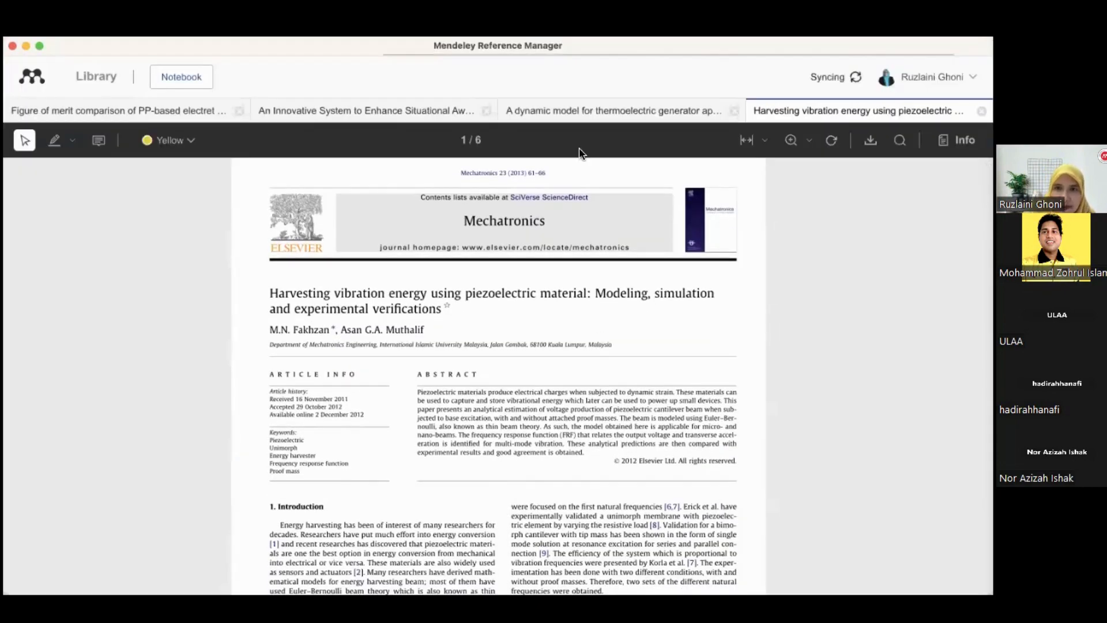
{"action": "left_click", "coordinate": [790, 141]}
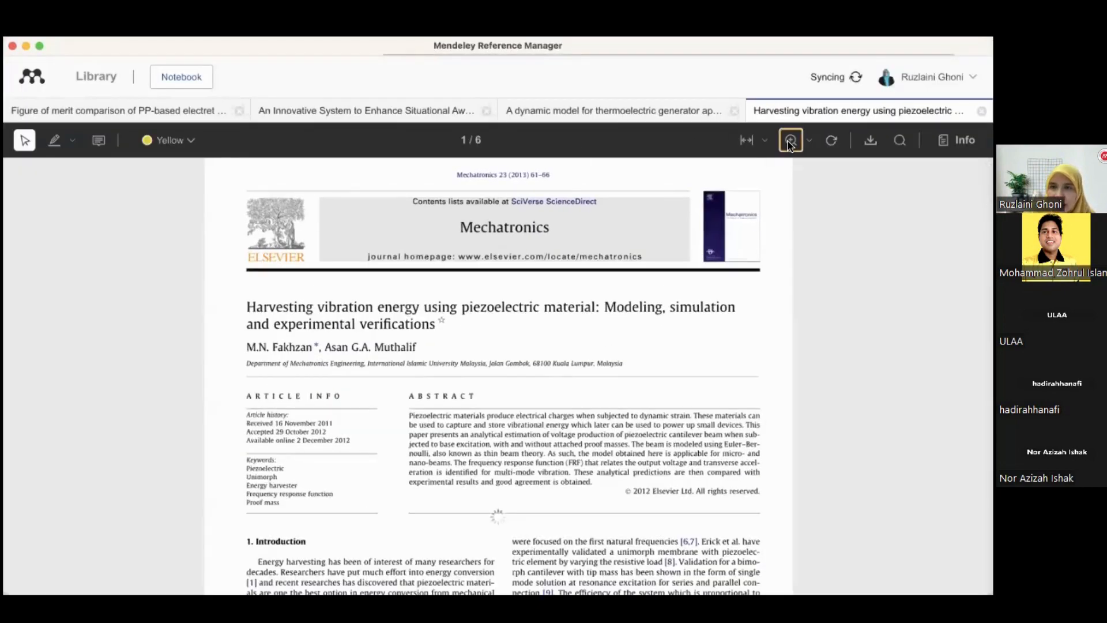
{"action": "scroll", "coordinate": [649, 340], "scroll_direction": "down", "scroll_amount": 2}
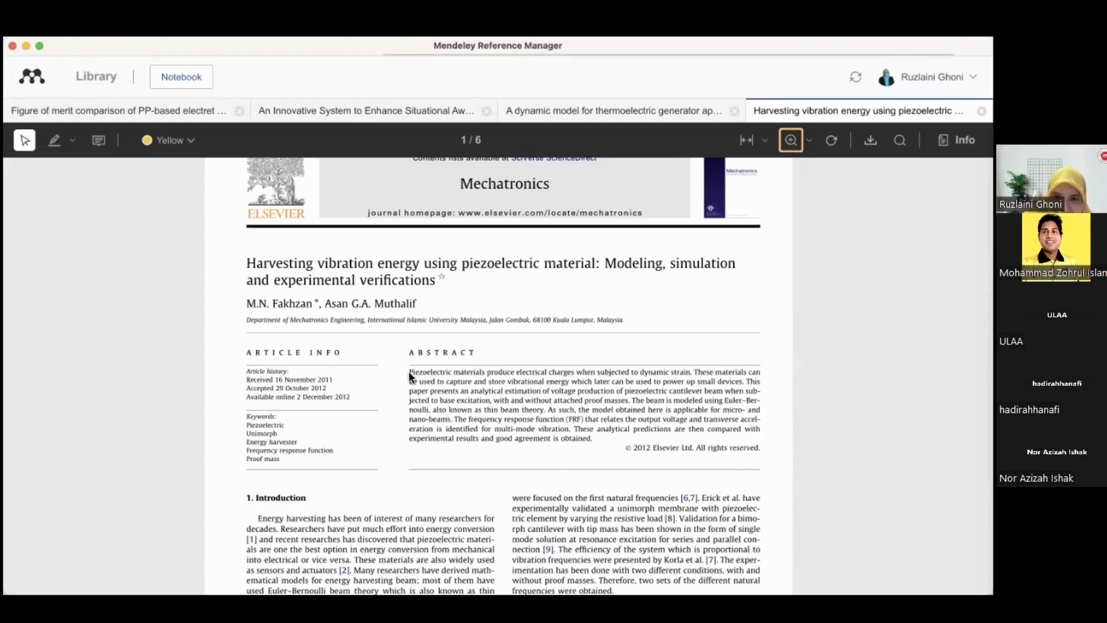
Select the abstract's first sentence about piezoelectric materials producing electrical charges under dynamic strain
{"action": "left_click_drag", "start_coordinate": [409, 372], "coordinate": [692, 375]}
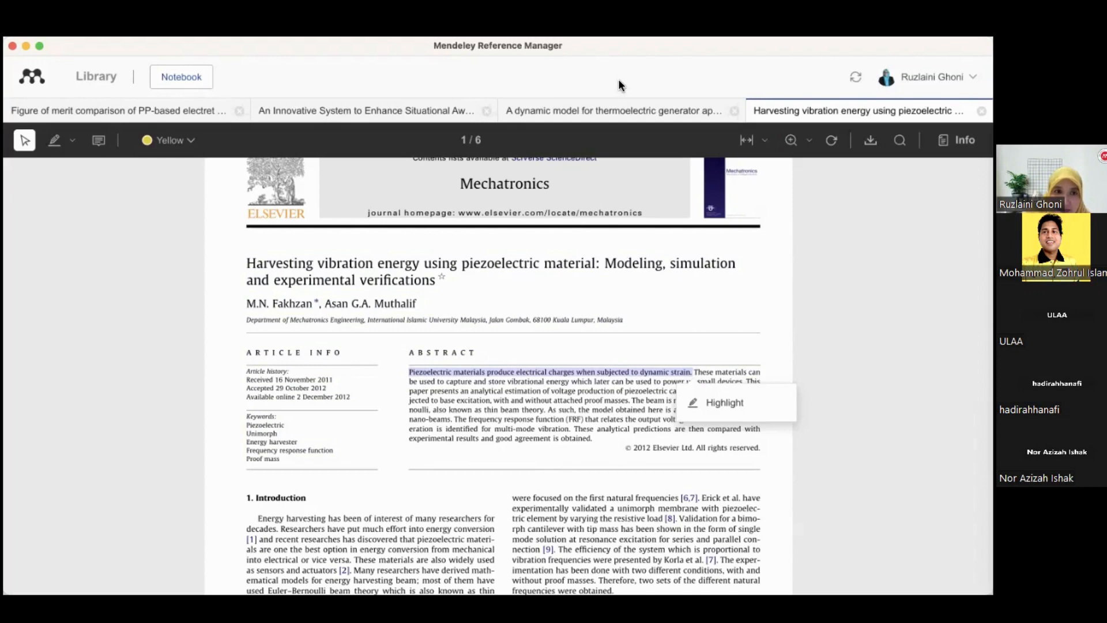
{"action": "left_click", "coordinate": [737, 327]}
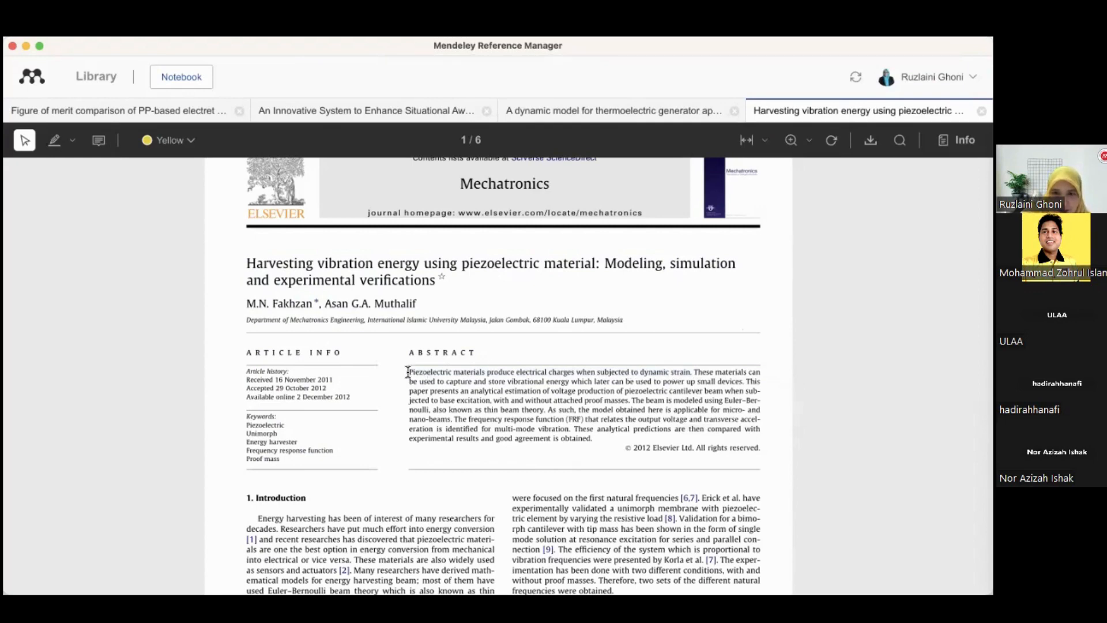
Highlight the abstract's first sentence about piezoelectric materials and change its highlight colour to blue
{"action": "left_click_drag", "start_coordinate": [408, 372], "coordinate": [665, 385]}
{"action": "left_click", "coordinate": [684, 380]}
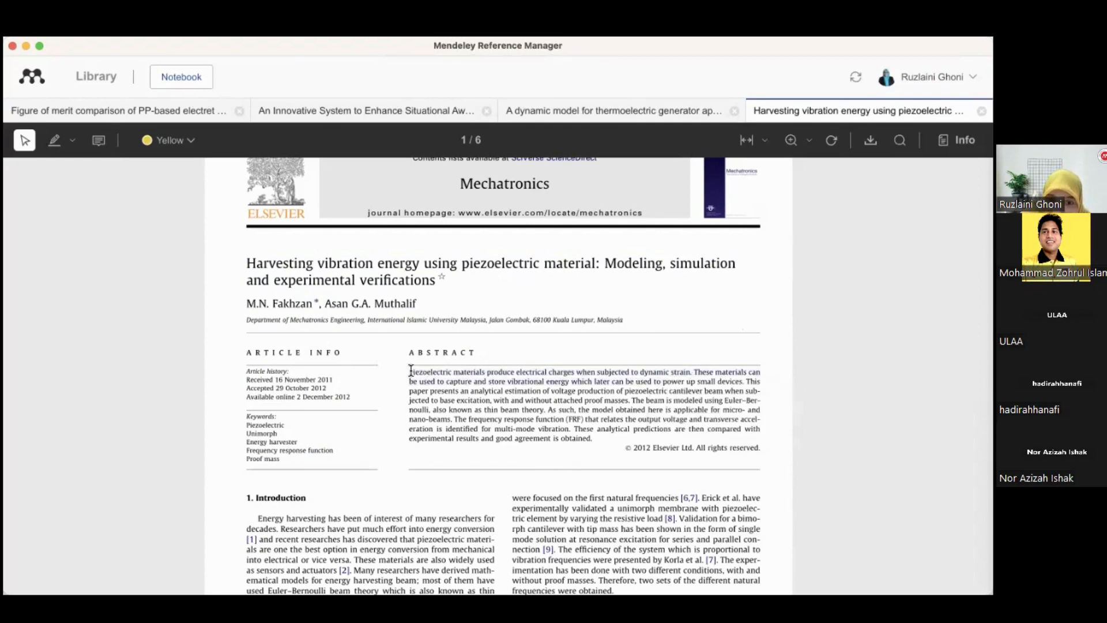
{"action": "left_click_drag", "start_coordinate": [411, 371], "coordinate": [689, 374]}
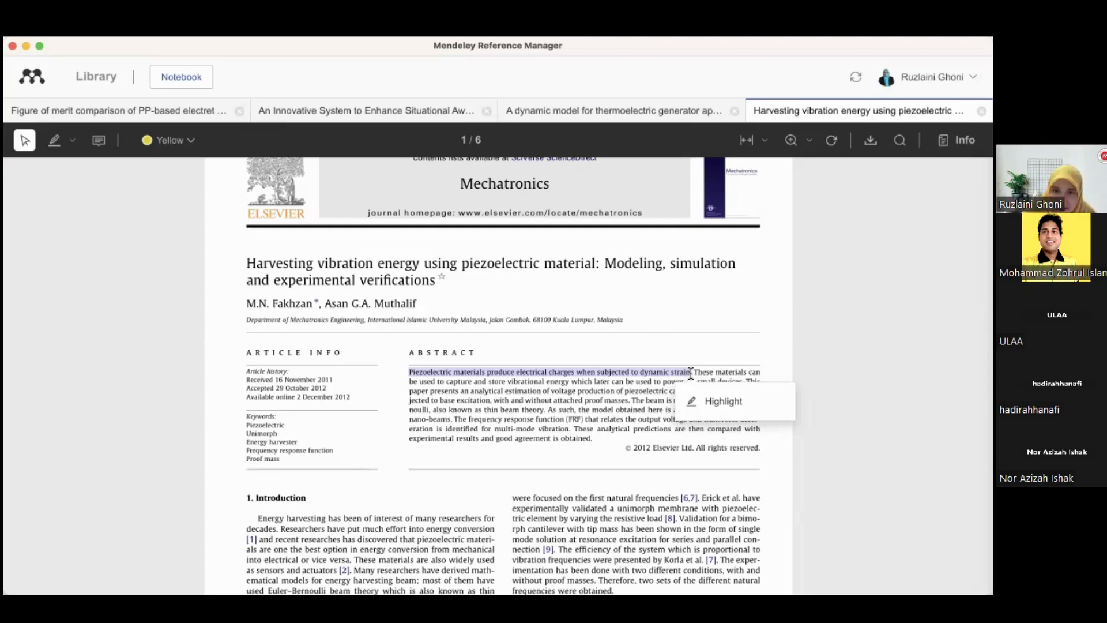
{"action": "left_click", "coordinate": [717, 402]}
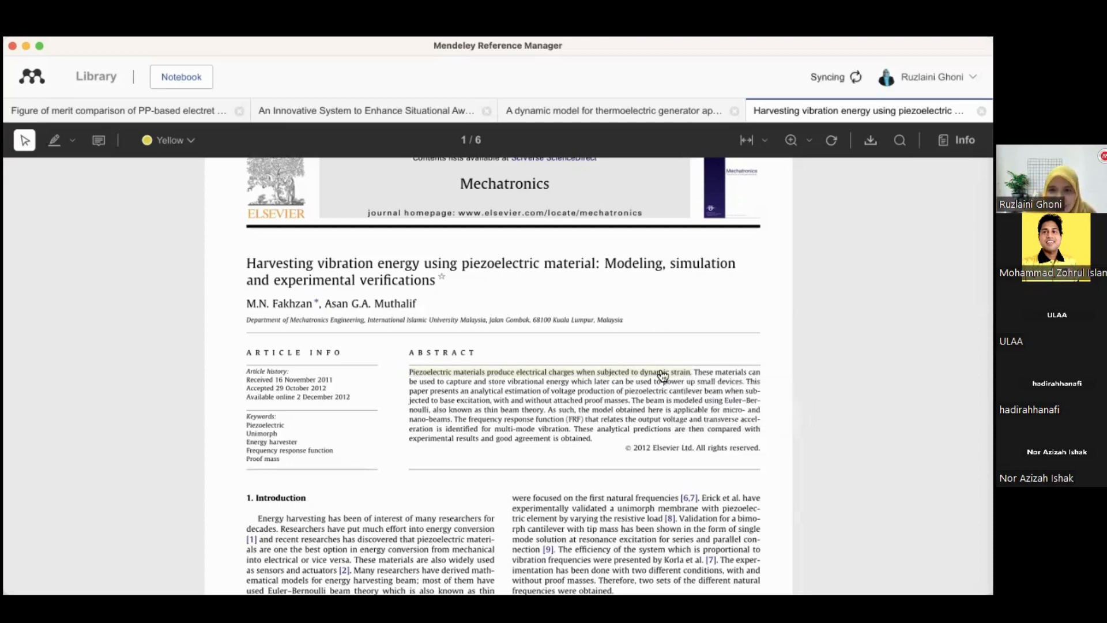
{"action": "left_click", "coordinate": [664, 378]}
{"action": "left_click", "coordinate": [713, 420]}
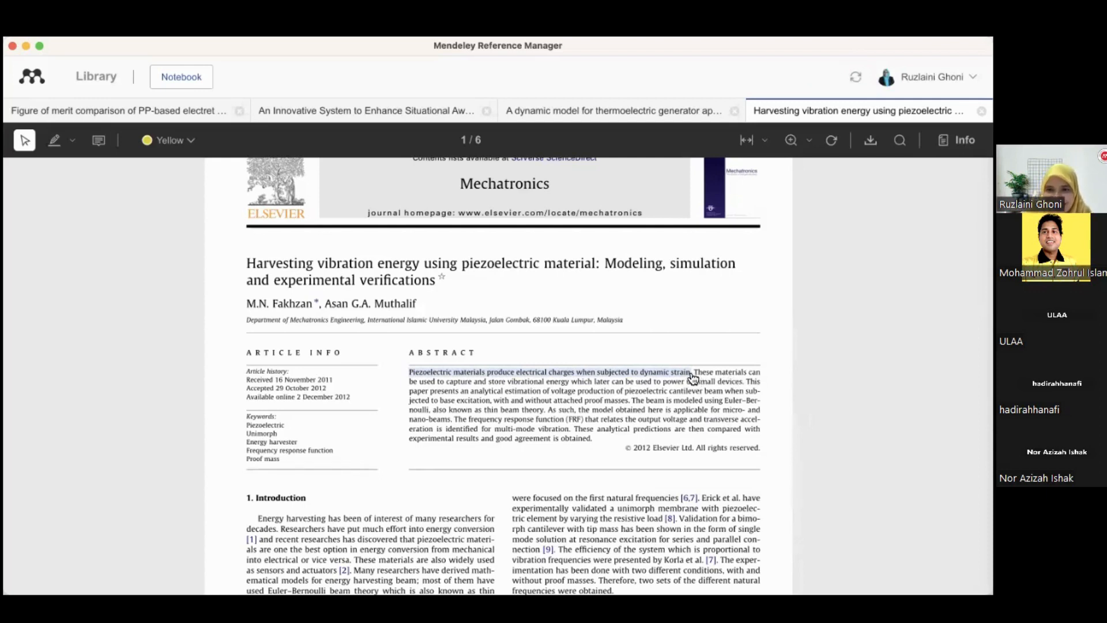
Highlight the abstract's second sentence on capturing and storing vibrational energy and recolour it blue
{"action": "left_click_drag", "start_coordinate": [694, 375], "coordinate": [747, 390]}
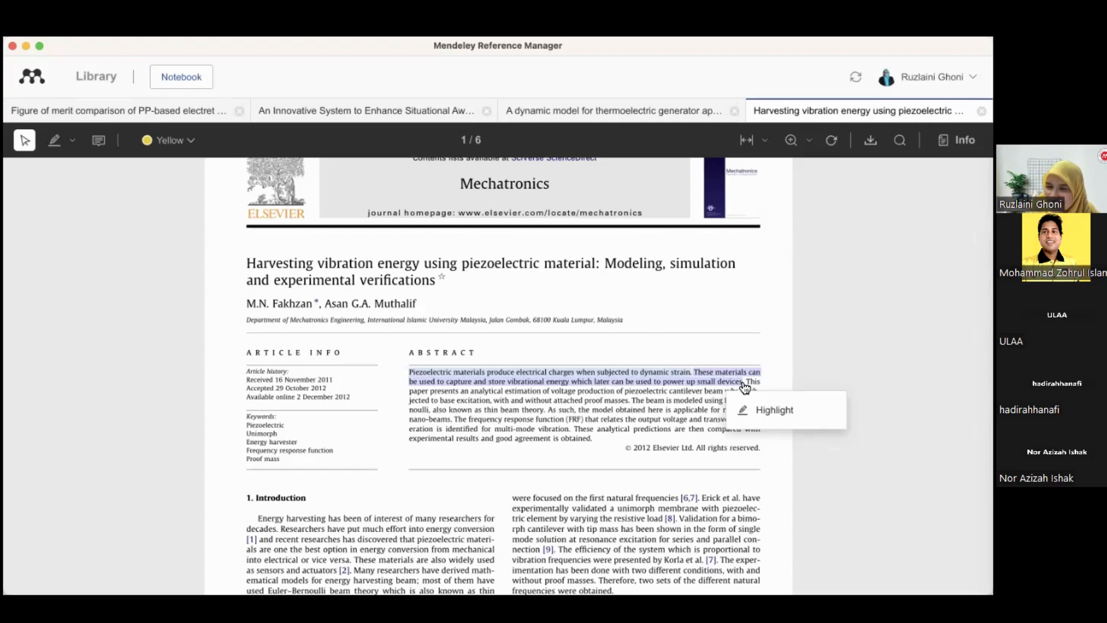
{"action": "left_click", "coordinate": [766, 411]}
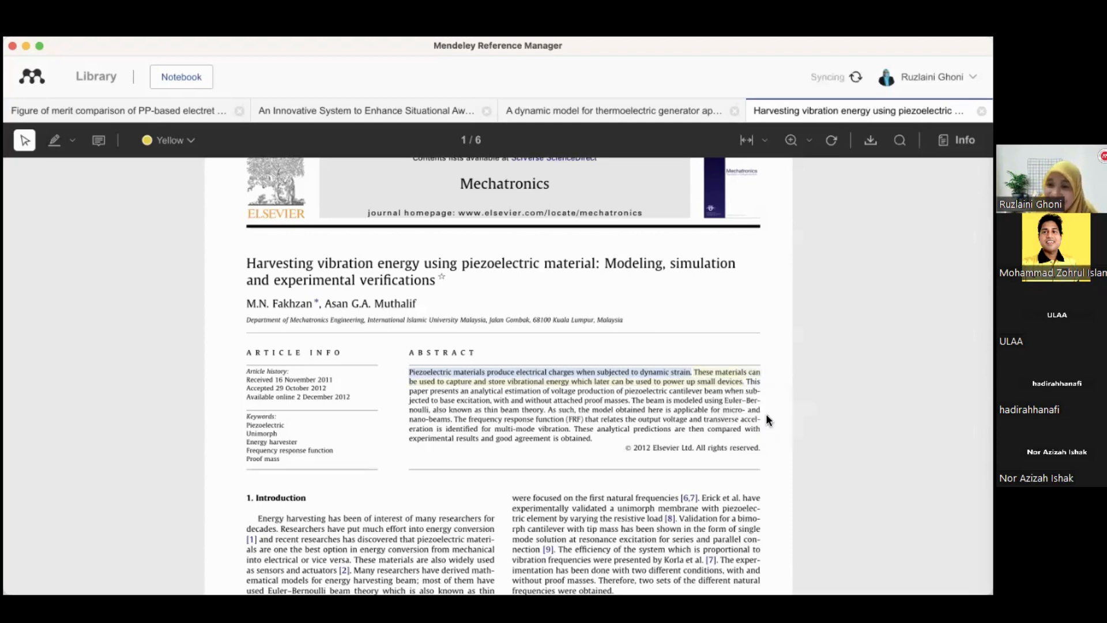
{"action": "left_click", "coordinate": [720, 369]}
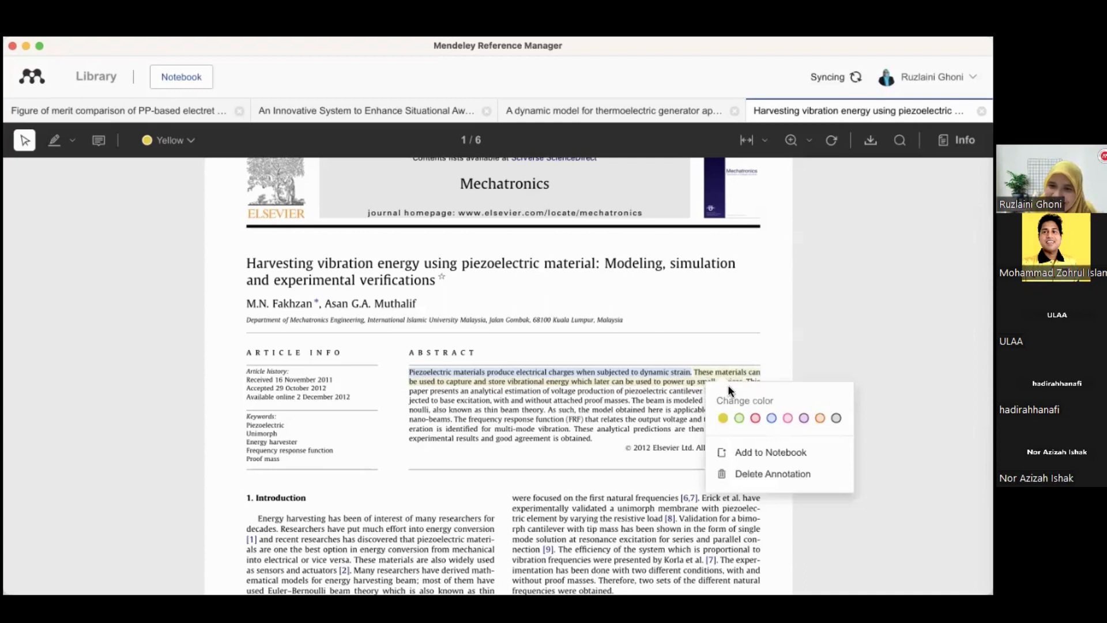
{"action": "left_click", "coordinate": [774, 419]}
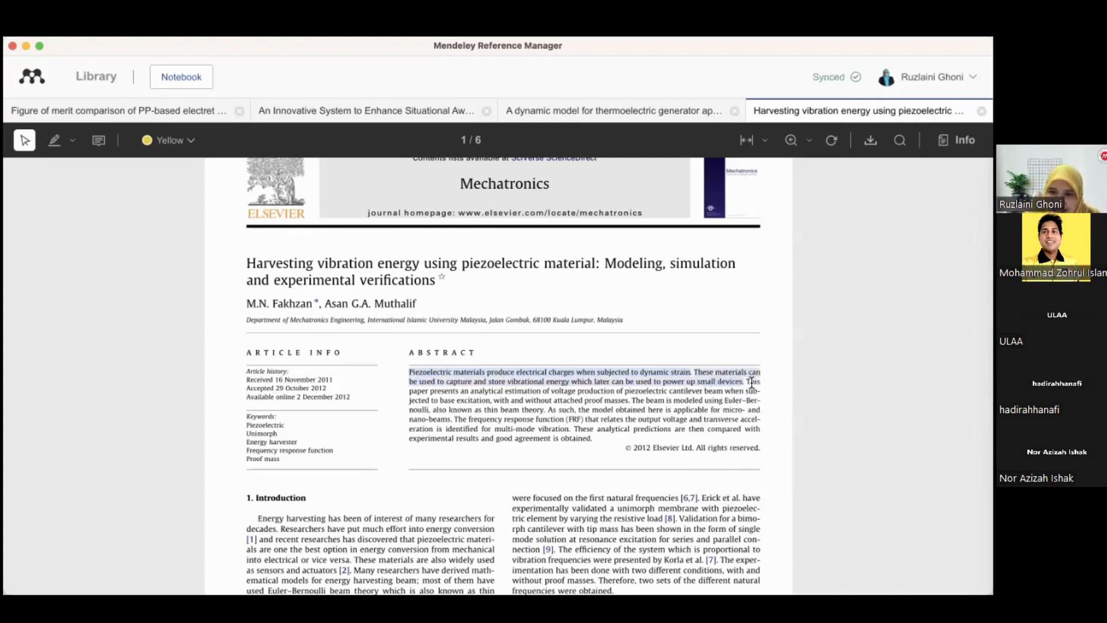
Highlight the third abstract sentence about the analytical estimation of voltage production and recolour it green
{"action": "left_click_drag", "start_coordinate": [748, 382], "coordinate": [630, 399]}
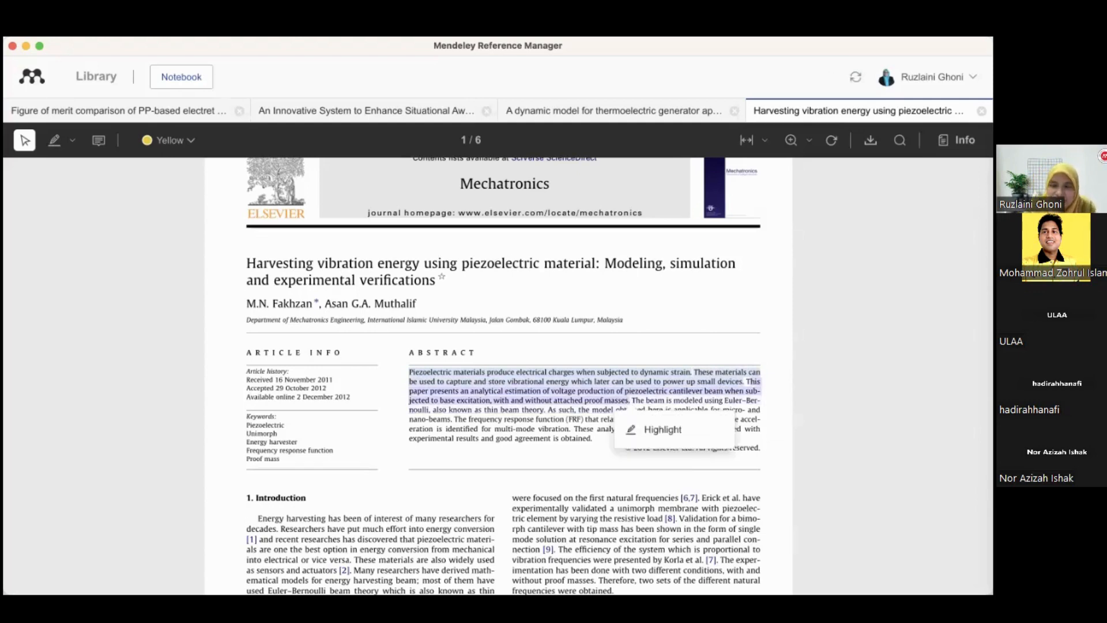
{"action": "left_click", "coordinate": [773, 428]}
{"action": "left_click_drag", "start_coordinate": [747, 381], "coordinate": [629, 400]}
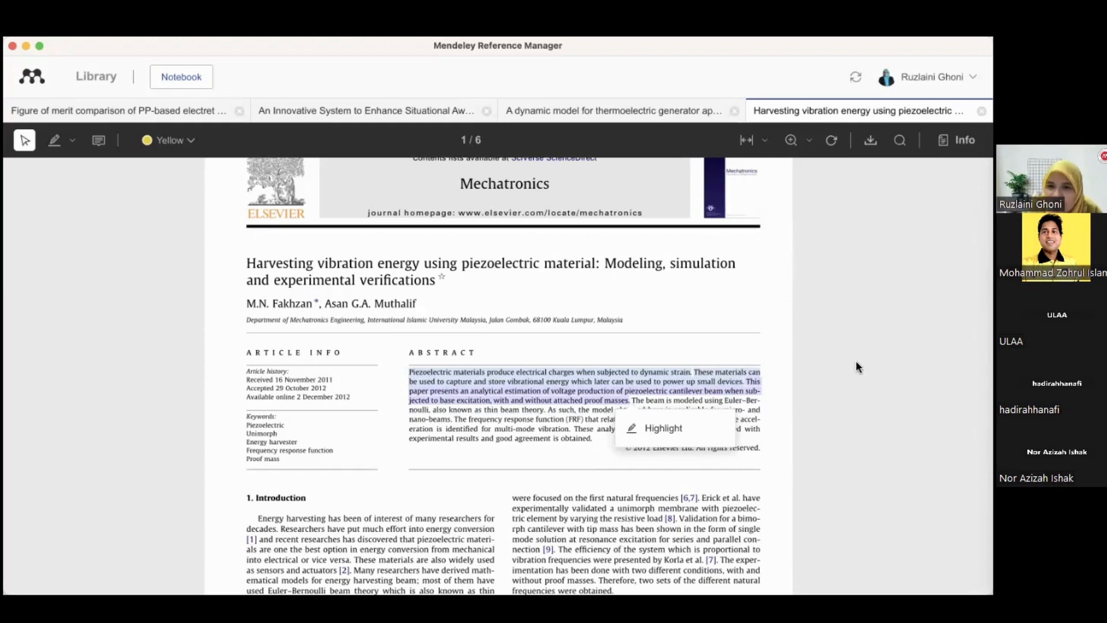
{"action": "left_click", "coordinate": [669, 434]}
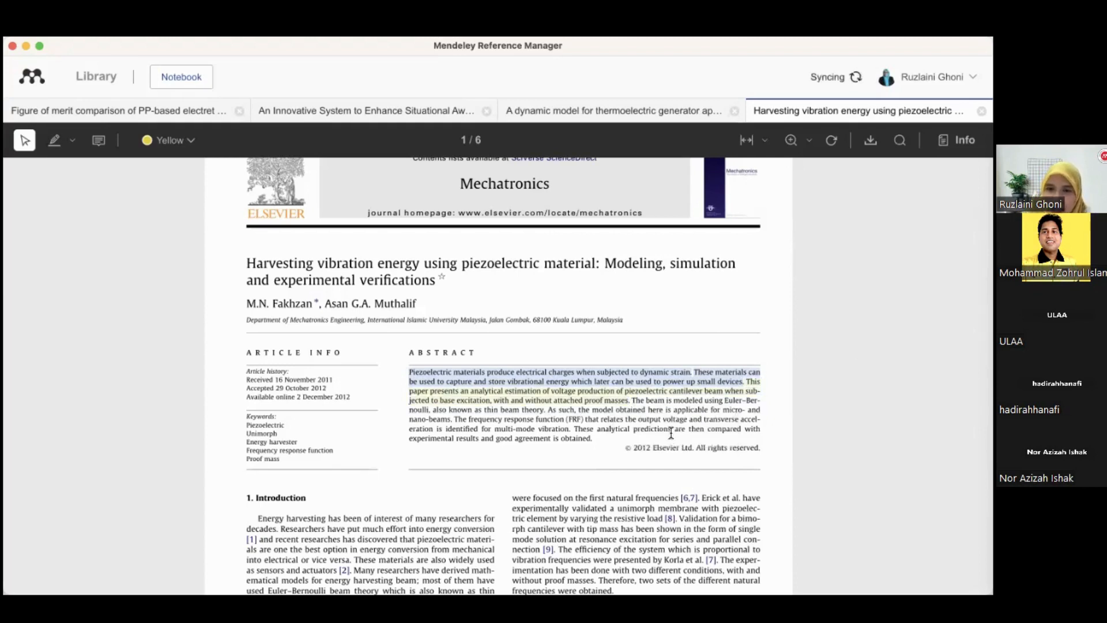
{"action": "left_click", "coordinate": [658, 397]}
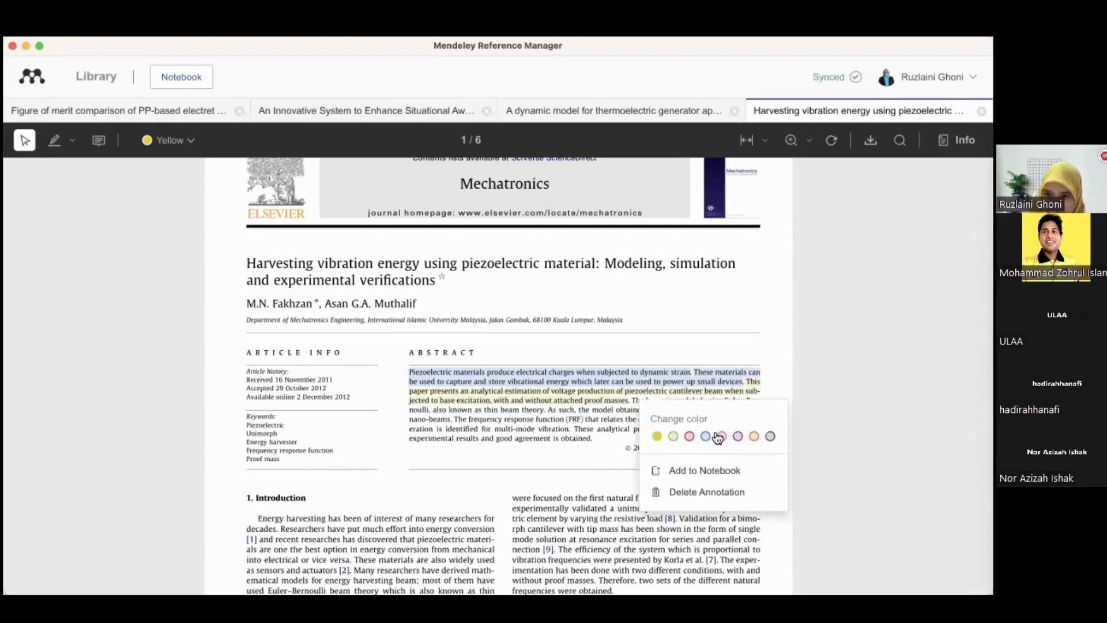
{"action": "left_click", "coordinate": [673, 436]}
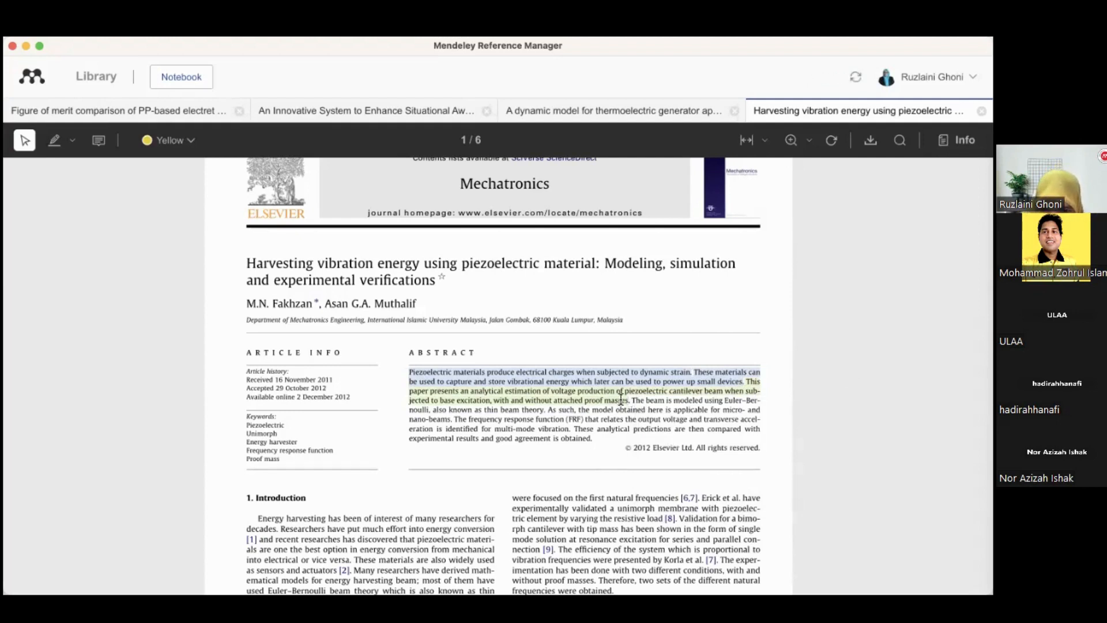
Highlight the abstract sentence stating the beam is modeled using Euler-Bernoulli beam theory in yellow
{"action": "left_click_drag", "start_coordinate": [630, 400], "coordinate": [547, 411]}
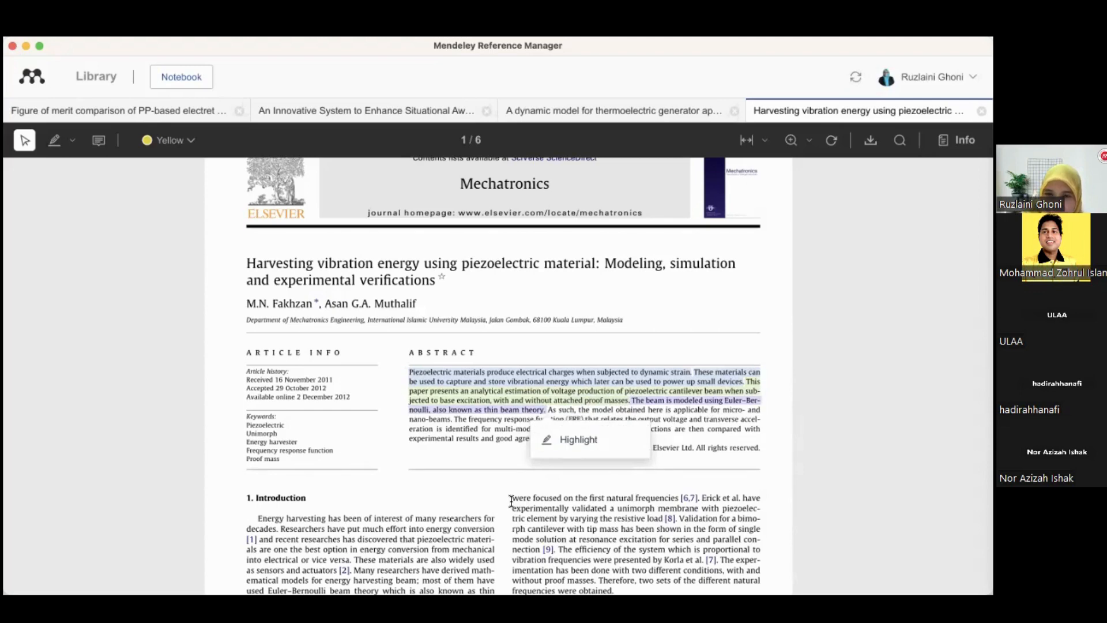
{"action": "left_click", "coordinate": [580, 440]}
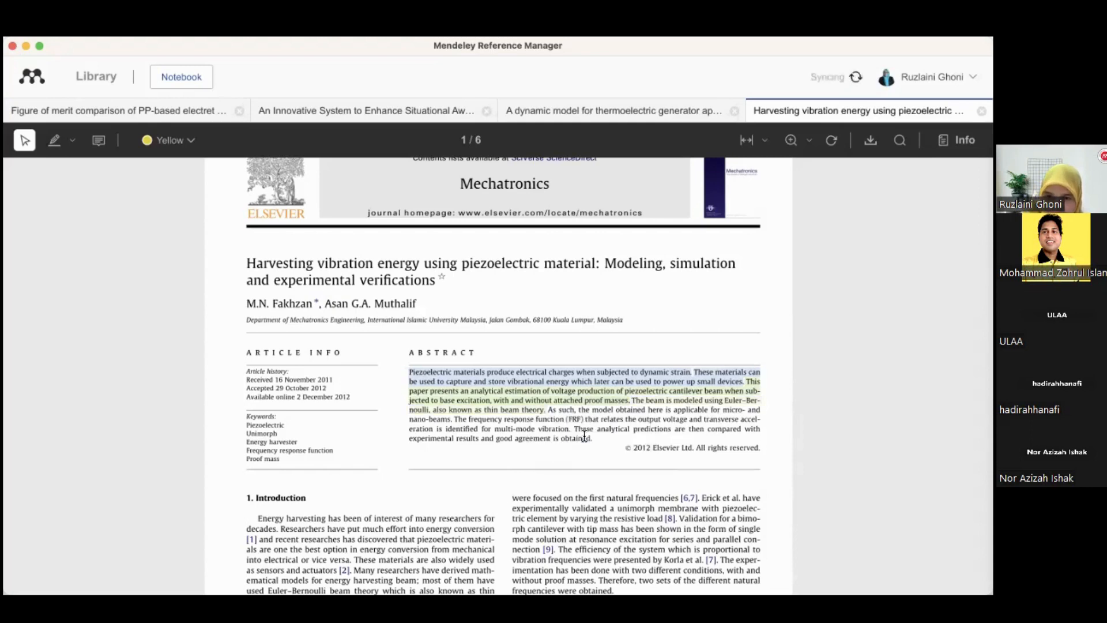
{"action": "left_click", "coordinate": [673, 399]}
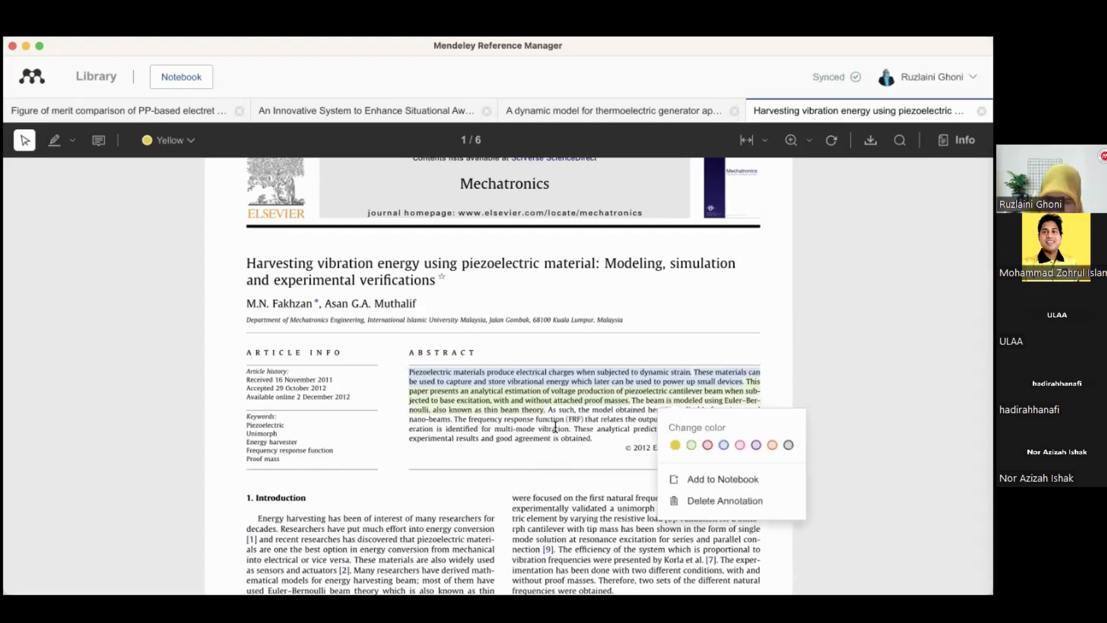
{"action": "left_click", "coordinate": [555, 455]}
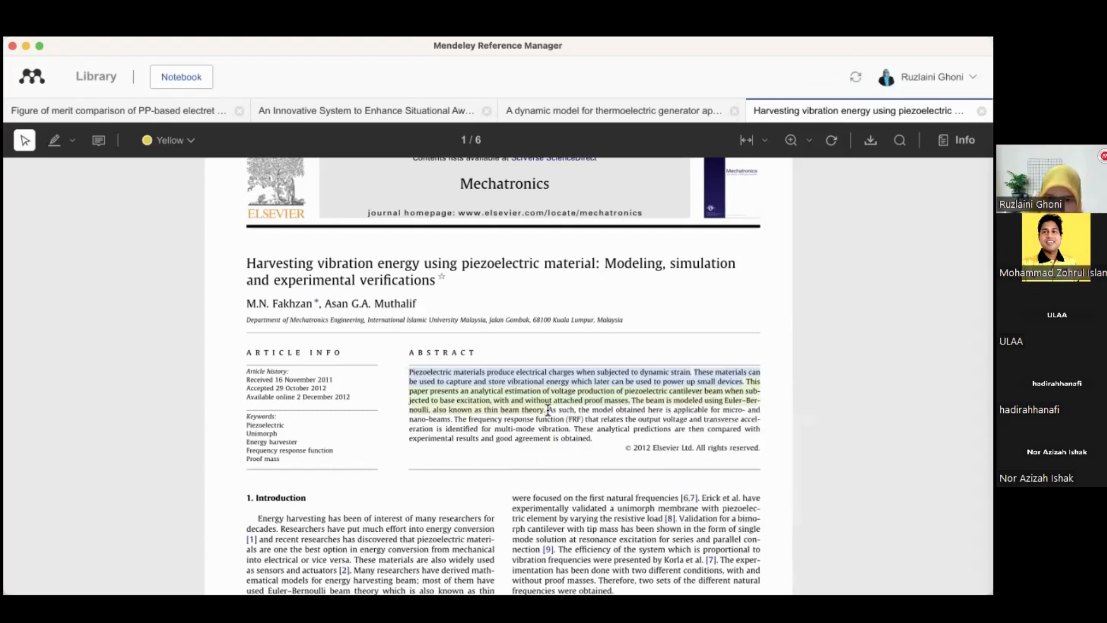
Highlight the abstract sentence about the frequency response function and multi-mode vibration in yellow
{"action": "left_click_drag", "start_coordinate": [548, 410], "coordinate": [453, 420]}
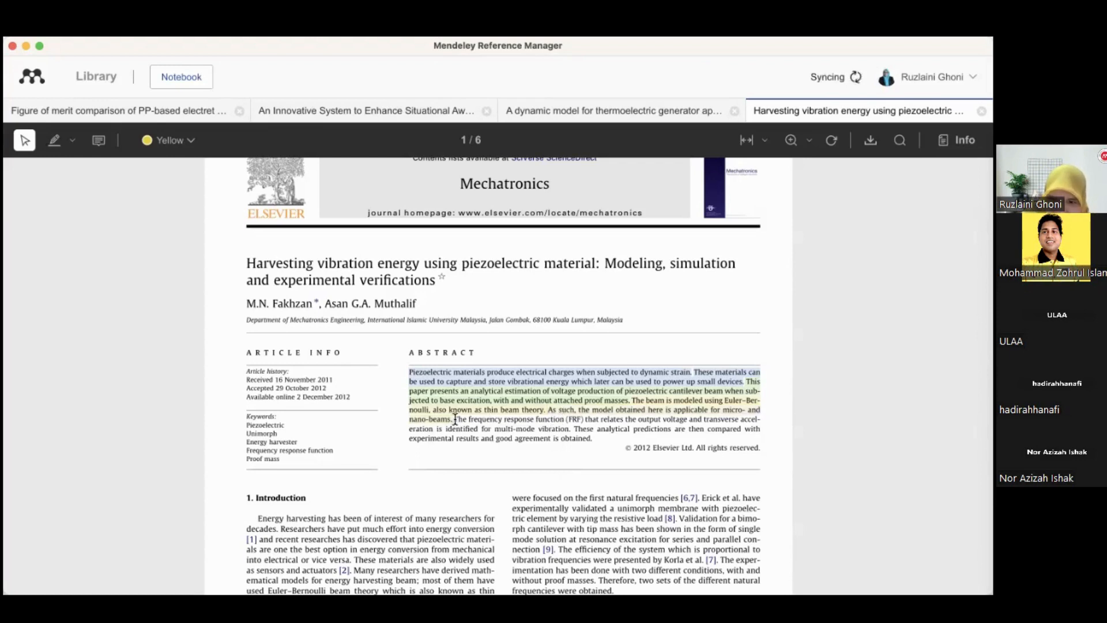
{"action": "left_click_drag", "start_coordinate": [453, 419], "coordinate": [575, 430]}
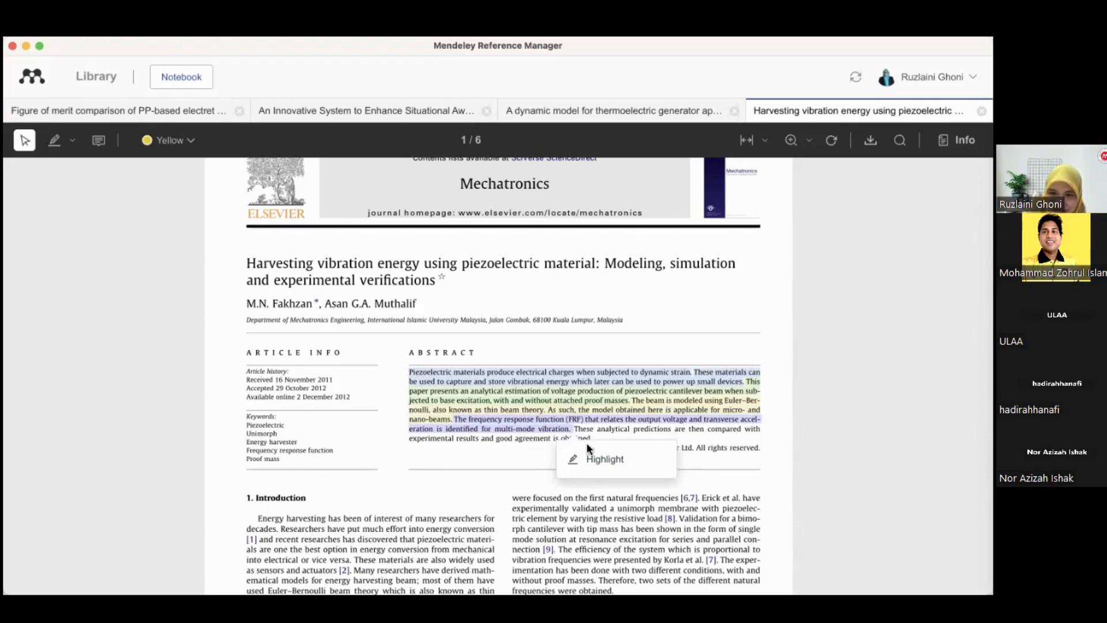
{"action": "left_click", "coordinate": [591, 460]}
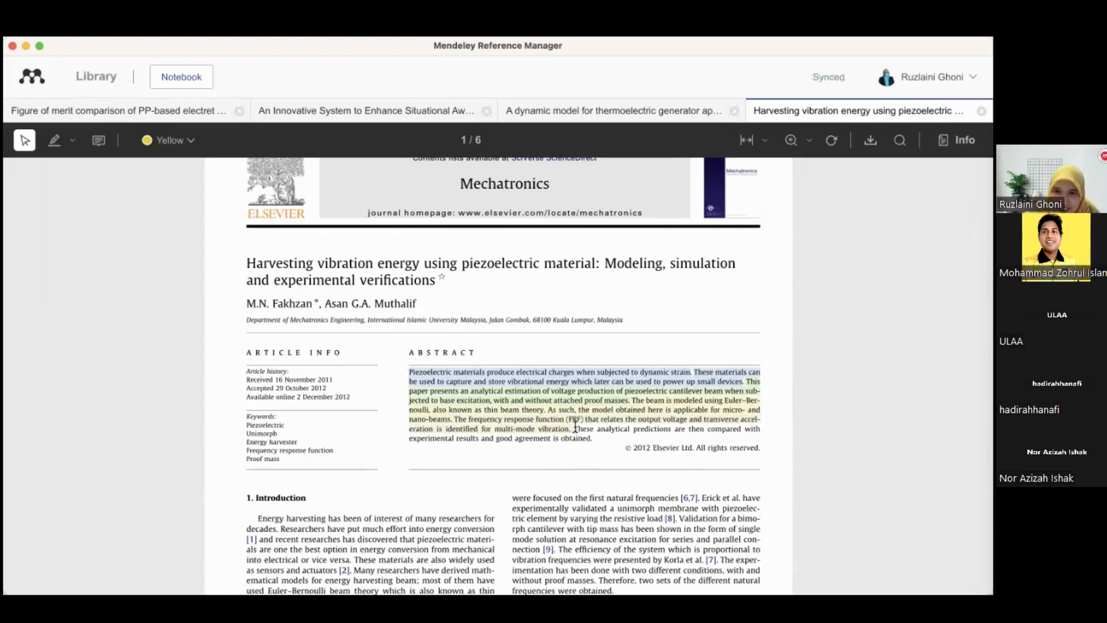
Highlight the abstract's final sentence on analytical predictions and experimental results, and recolour it orange
{"action": "mouse_move", "coordinate": [588, 454]}
{"action": "left_mouse_down"}
{"action": "mouse_move", "coordinate": [587, 430]}
{"action": "mouse_move", "coordinate": [599, 445]}
{"action": "left_mouse_up"}
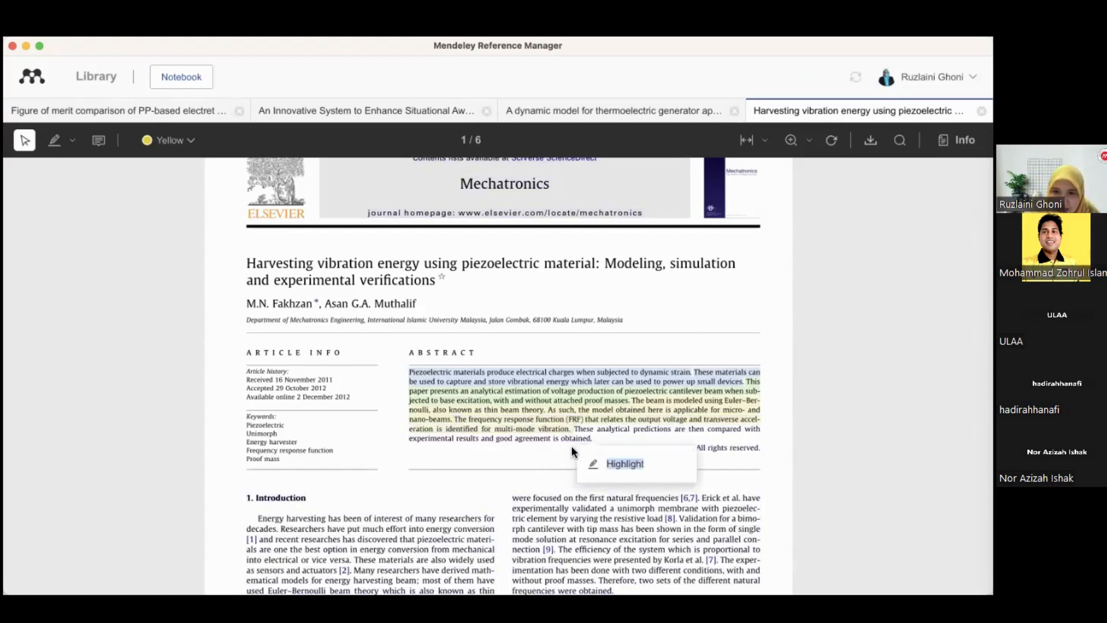
{"action": "left_click", "coordinate": [543, 458]}
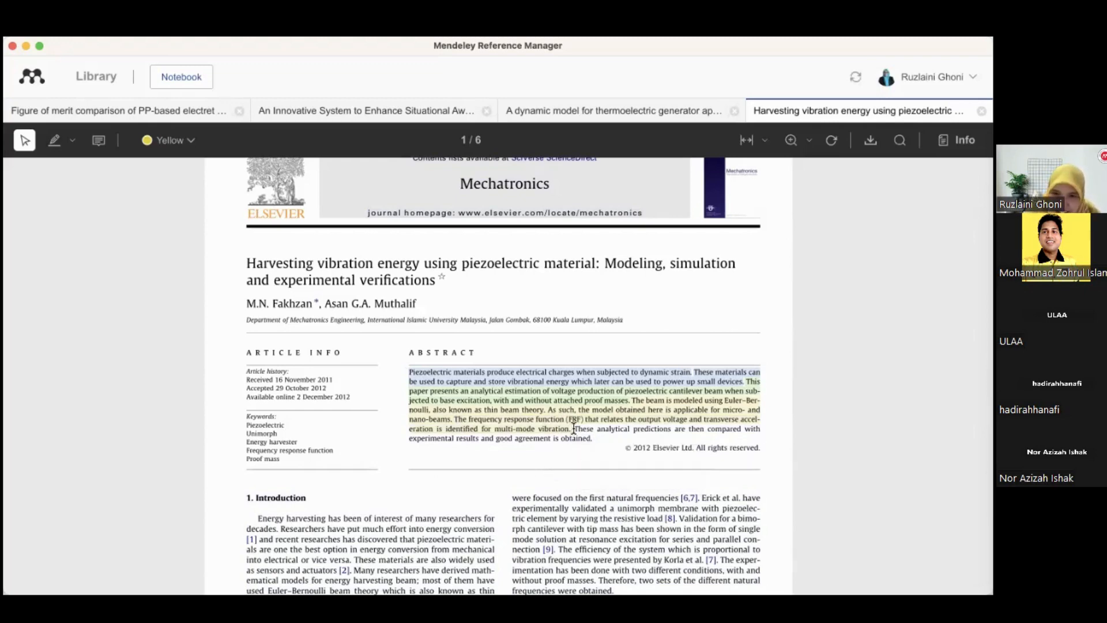
{"action": "left_click_drag", "start_coordinate": [574, 430], "coordinate": [592, 438]}
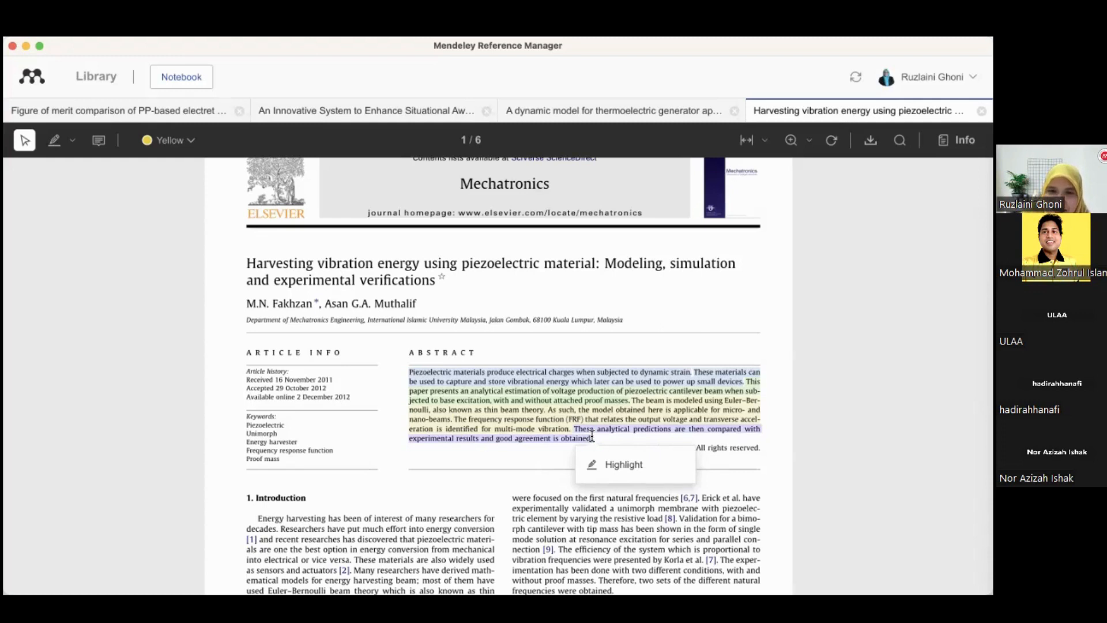
{"action": "left_click", "coordinate": [612, 467]}
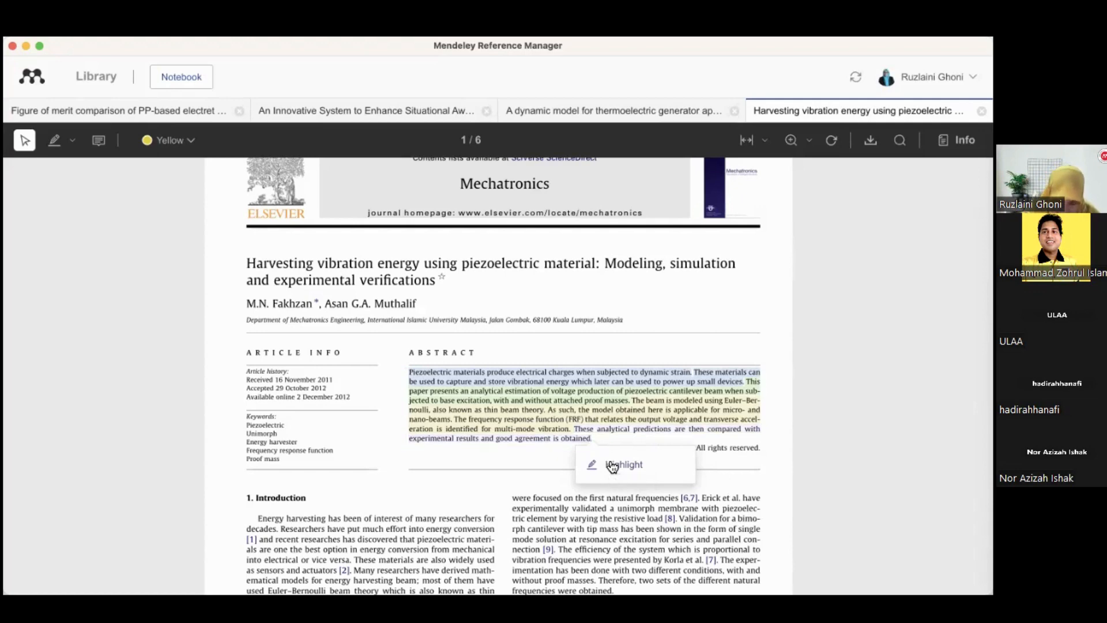
{"action": "left_click", "coordinate": [586, 438]}
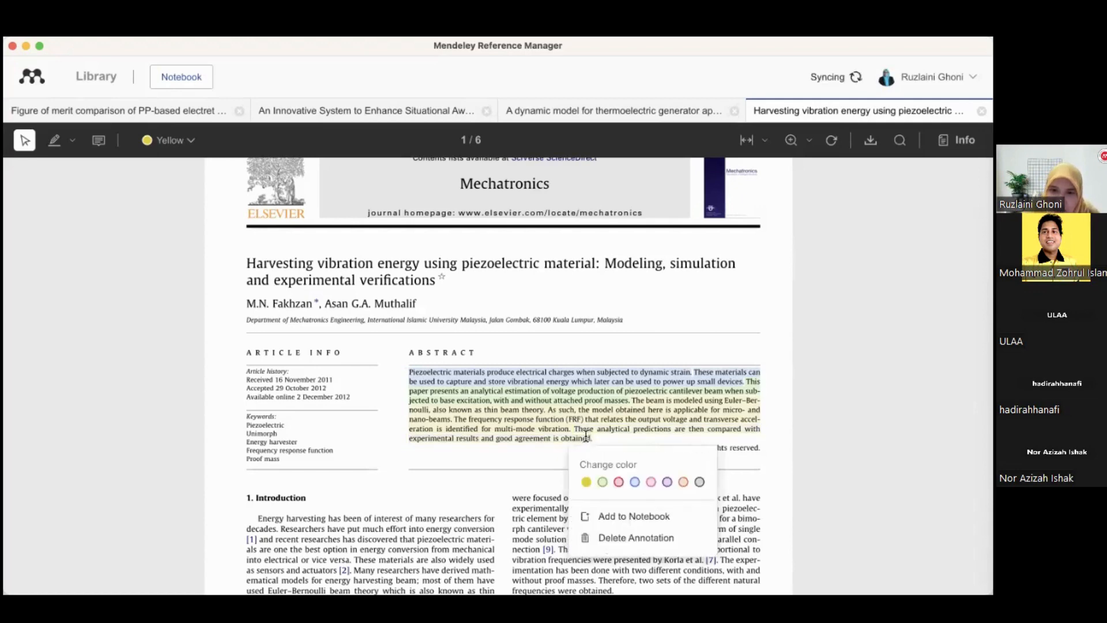
{"action": "left_click", "coordinate": [684, 483]}
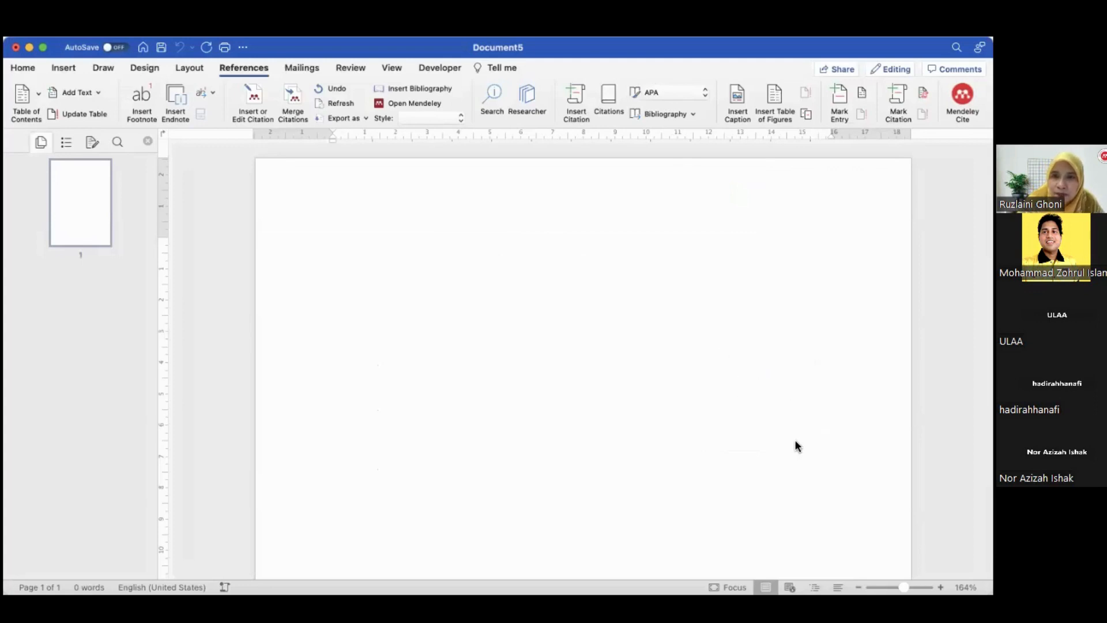
In the blank Word document, center-align the paragraph and dismiss the error dialog
{"action": "left_click", "coordinate": [23, 68]}
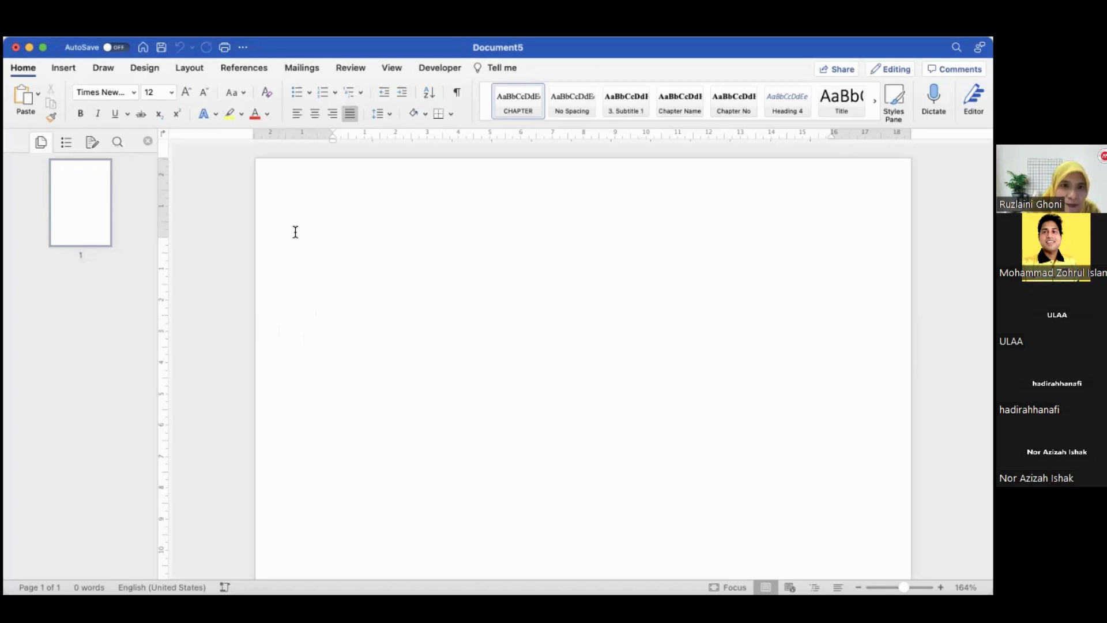
{"action": "left_click", "coordinate": [316, 114]}
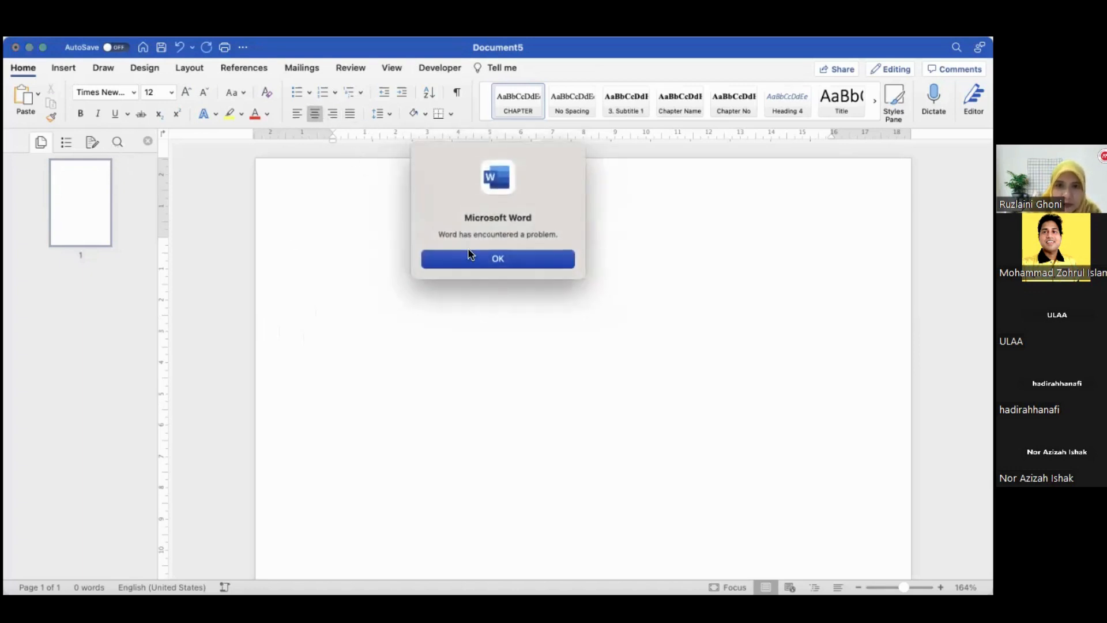
{"action": "left_click", "coordinate": [472, 257]}
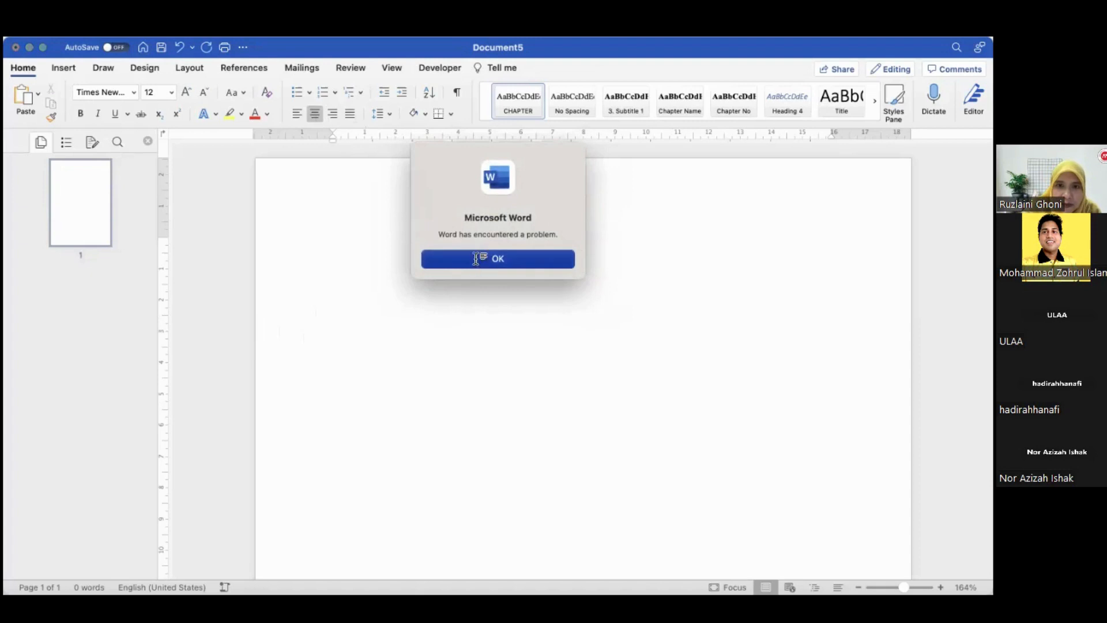
{"action": "left_click", "coordinate": [507, 261]}
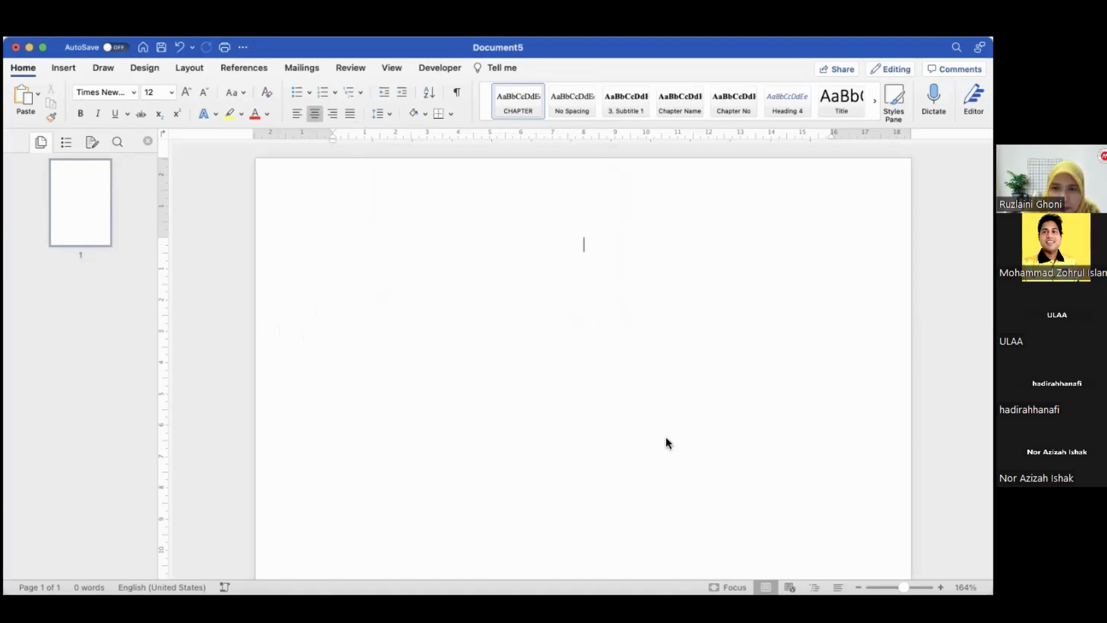
Type the centred title "Analysis and Design Normal Slope Roof Truss and Parallel Slope Roof Truss System Using Circular Hollow Sections"
{"action": "left_click", "coordinate": [530, 202]}
{"action": "type", "text": "Ana"}
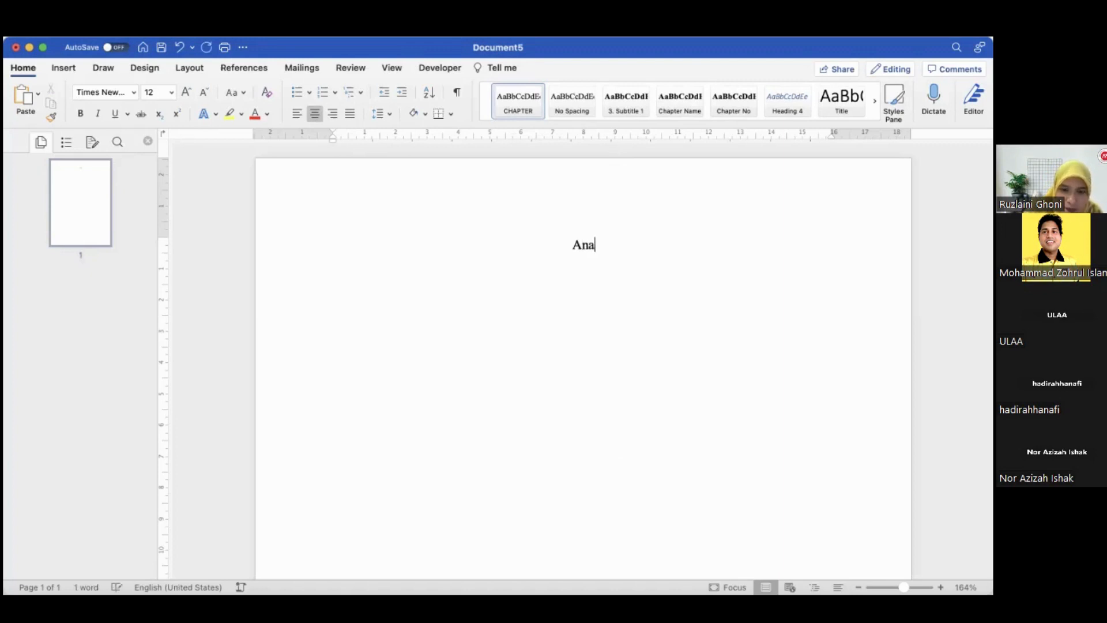
{"action": "type", "text": "lysis and "}
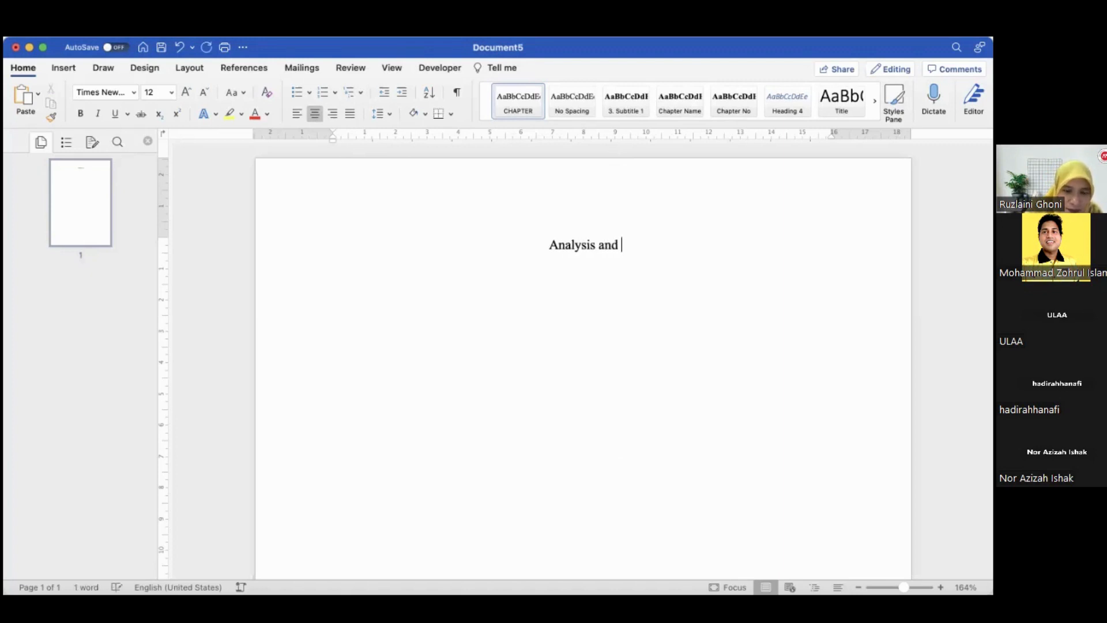
{"action": "type", "text": "Design Nor"}
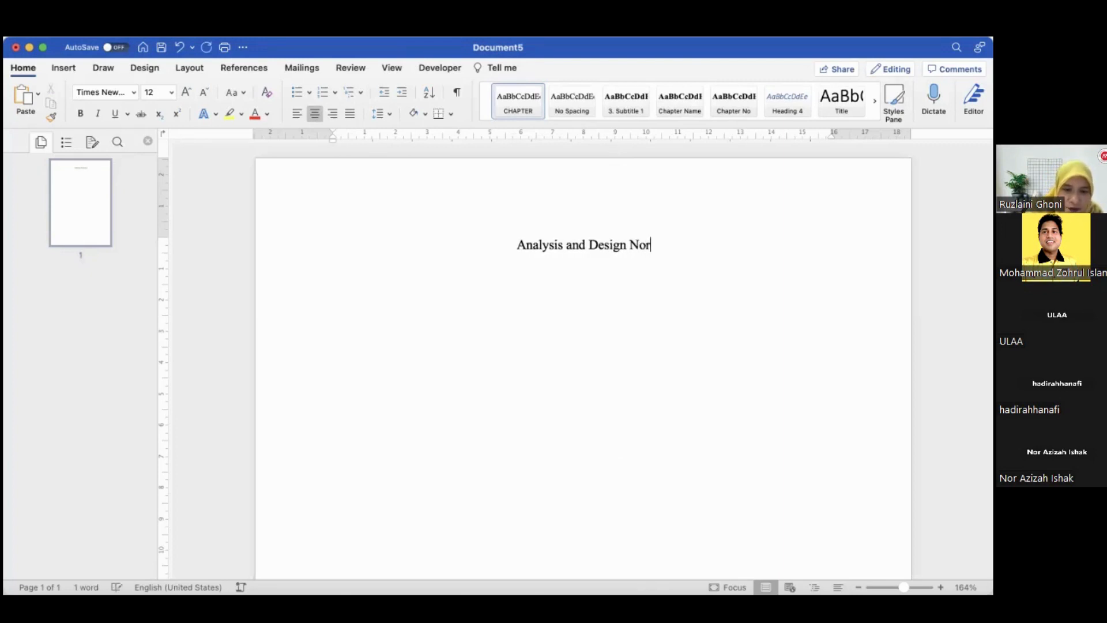
{"action": "type", "text": "mal N"}
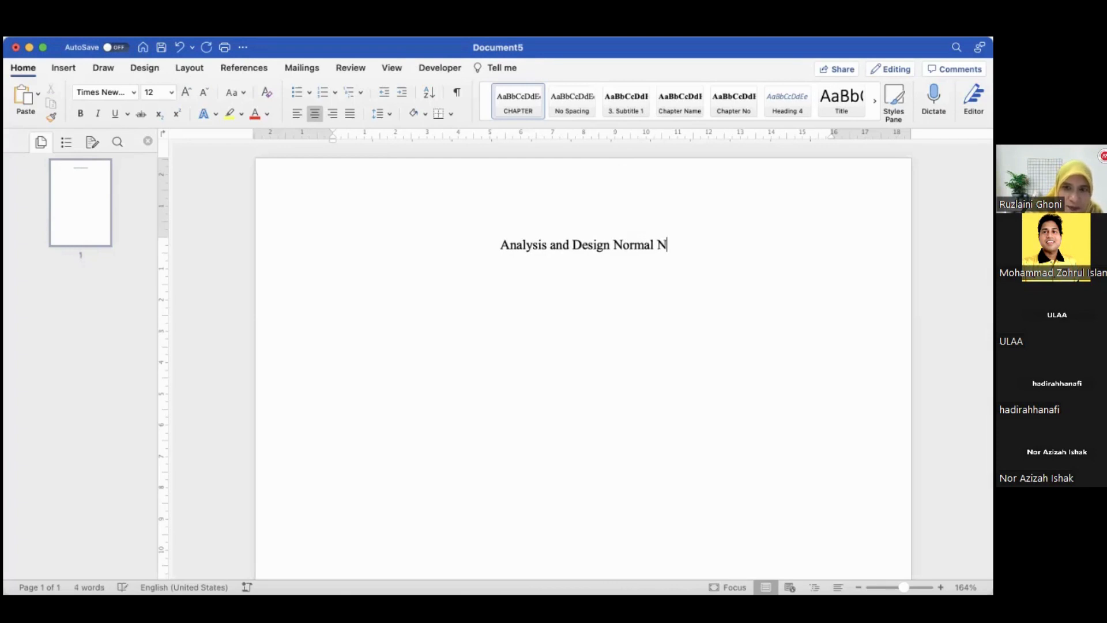
{"action": "key", "text": "BackSpace"}
{"action": "type", "text": "Sl"}
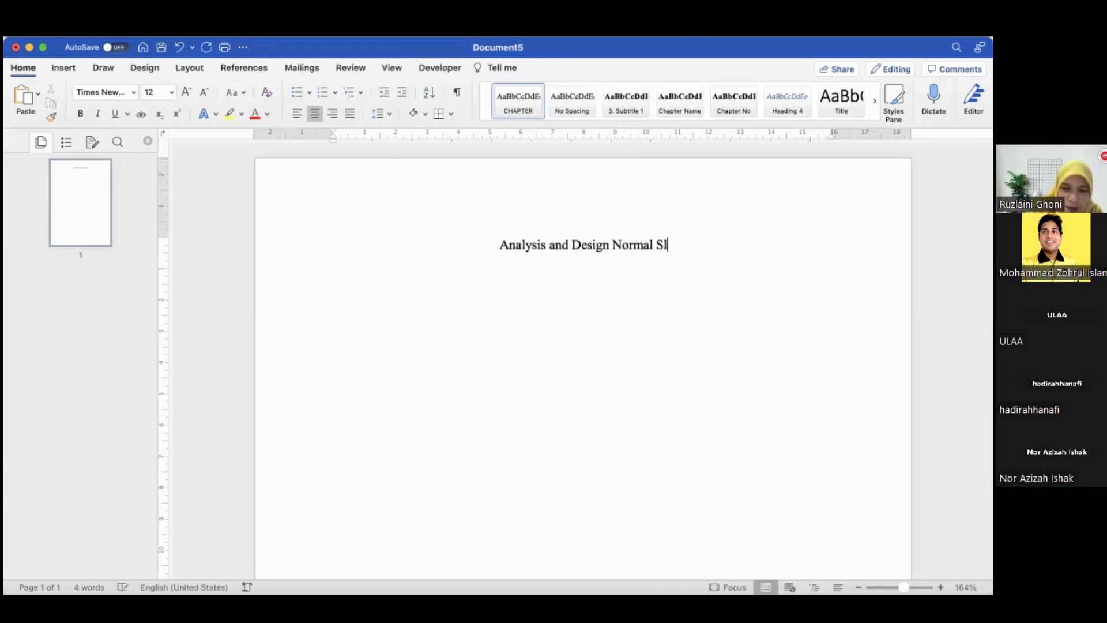
{"action": "type", "text": "ope Roof "}
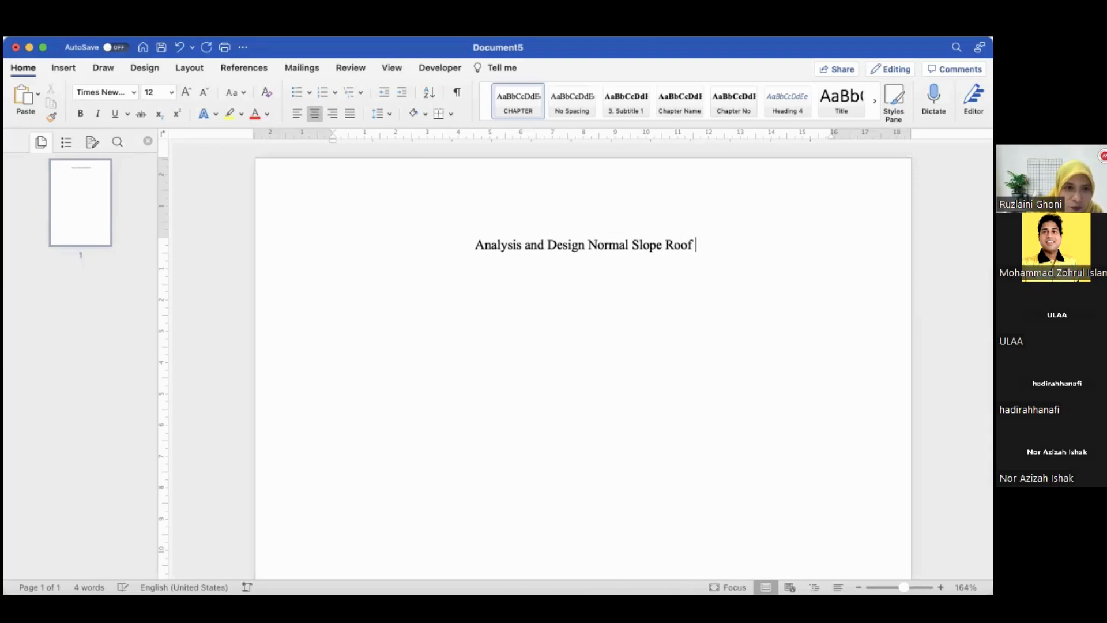
{"action": "type", "text": "Truss a"}
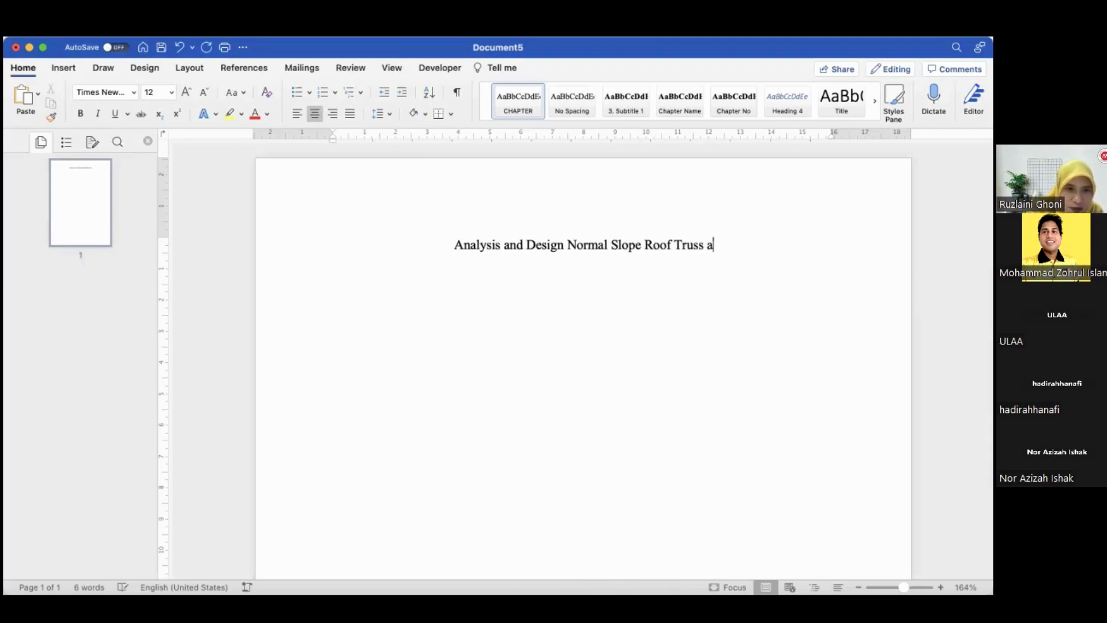
{"action": "type", "text": "nd par"}
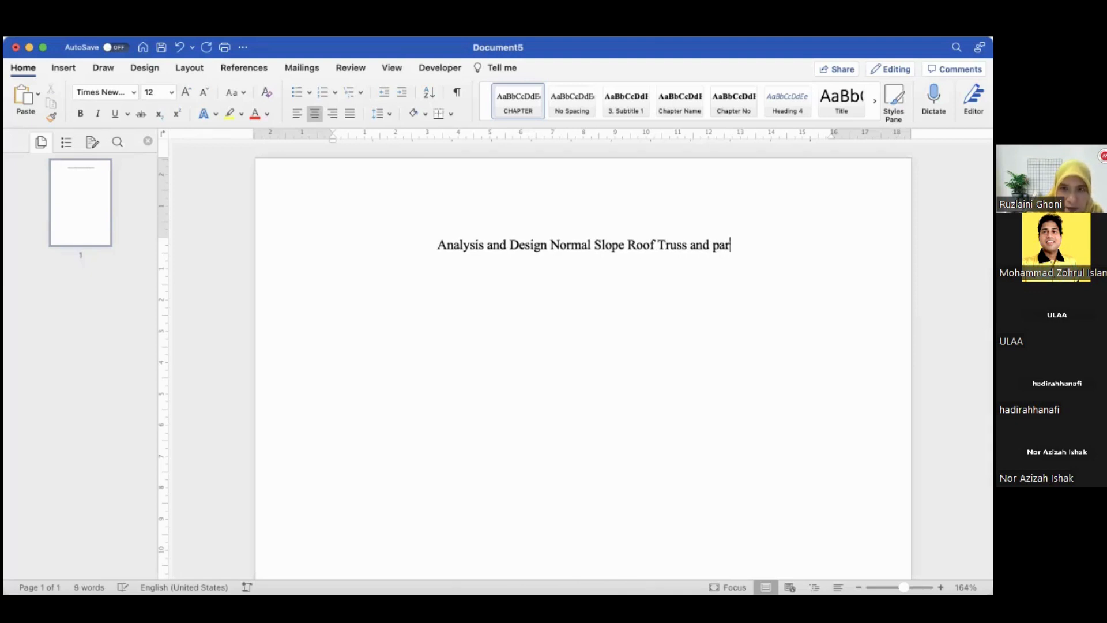
{"action": "type", "text": "a"}
{"action": "key", "text": "BackSpace"}
{"action": "key", "text": "BackSpace"}
{"action": "key", "text": "BackSpace"}
{"action": "key", "text": "BackSpace"}
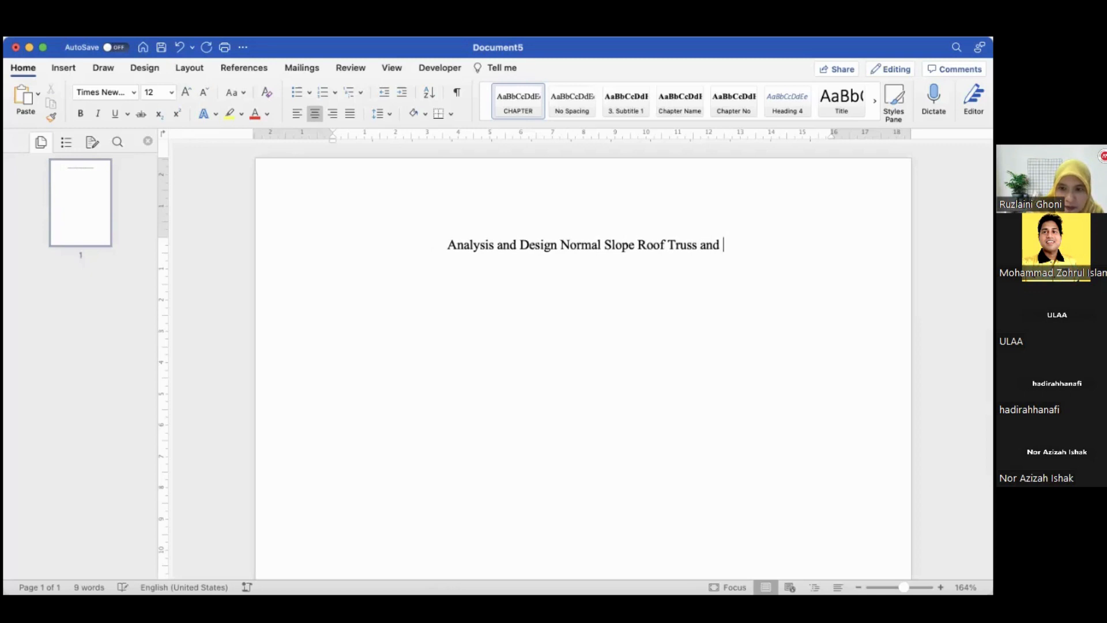
{"action": "type", "text": "Parallel "}
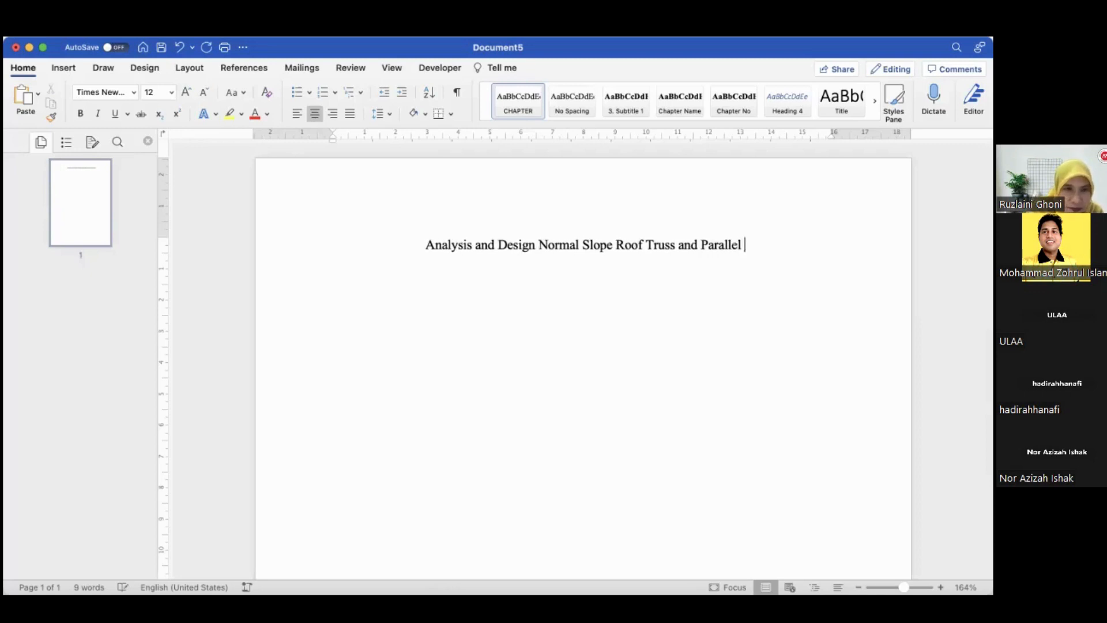
{"action": "type", "text": "Slope Roo"}
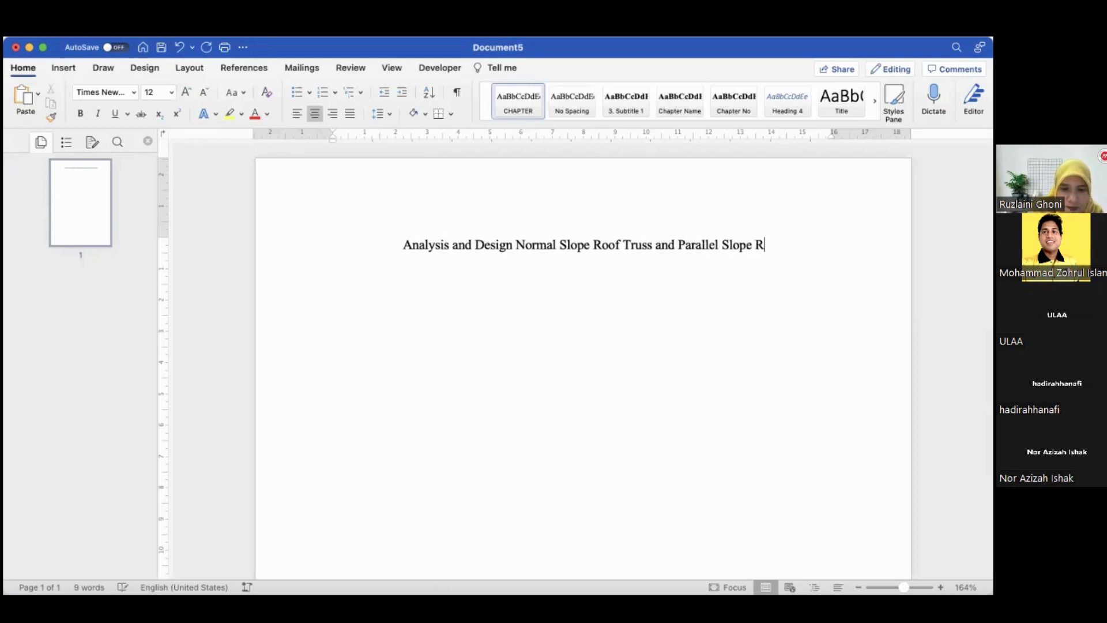
{"action": "type", "text": "f "}
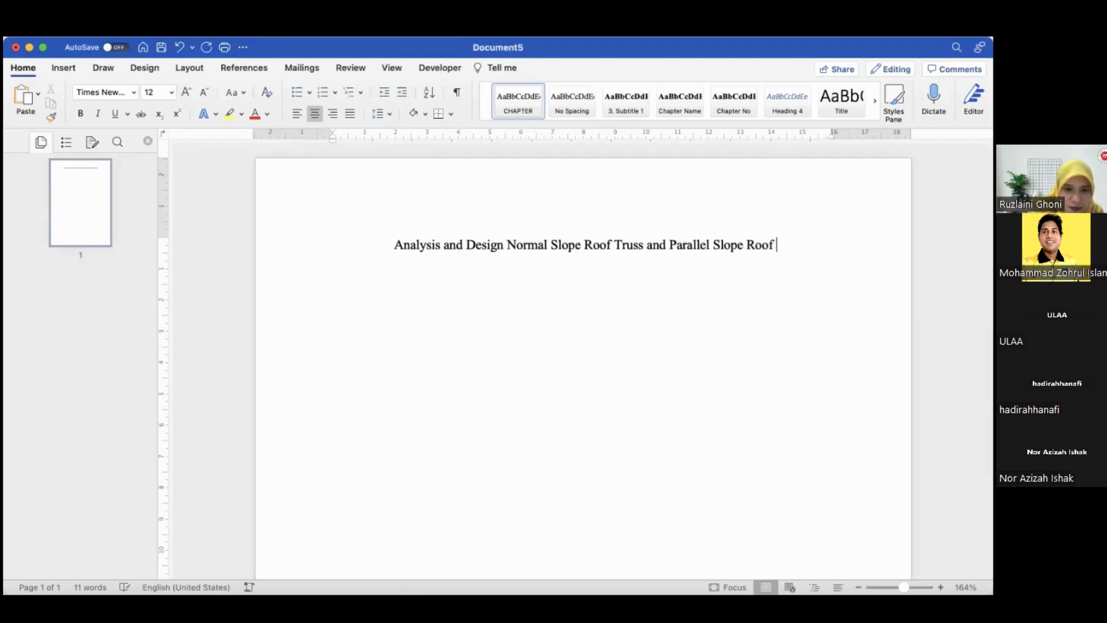
{"action": "type", "text": "Truss"}
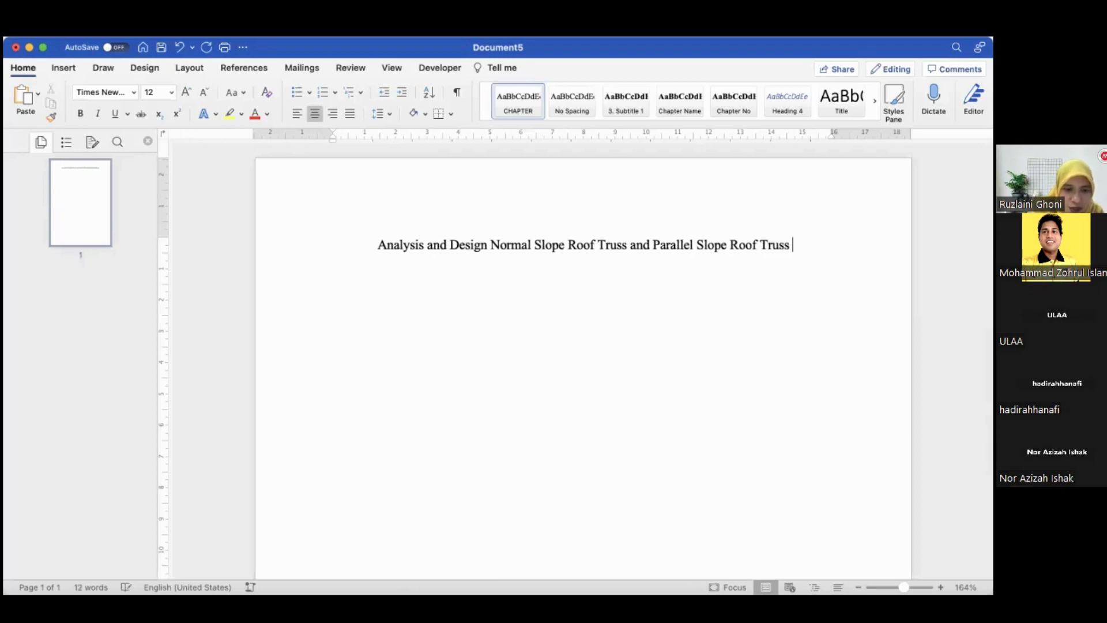
{"action": "type", "text": " System"}
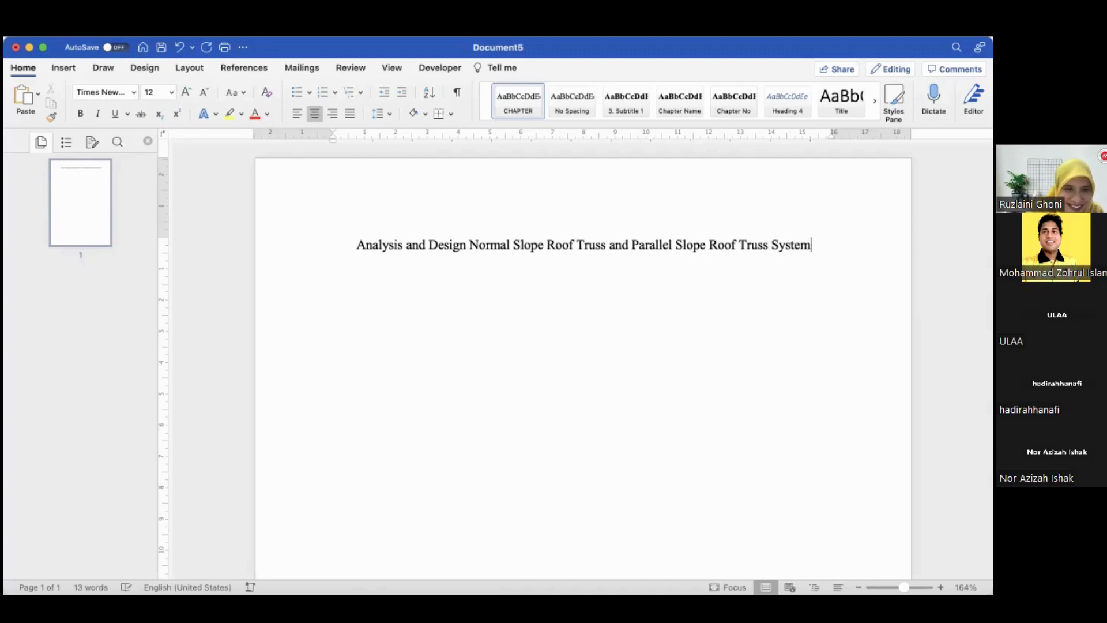
{"action": "type", "text": " Using "}
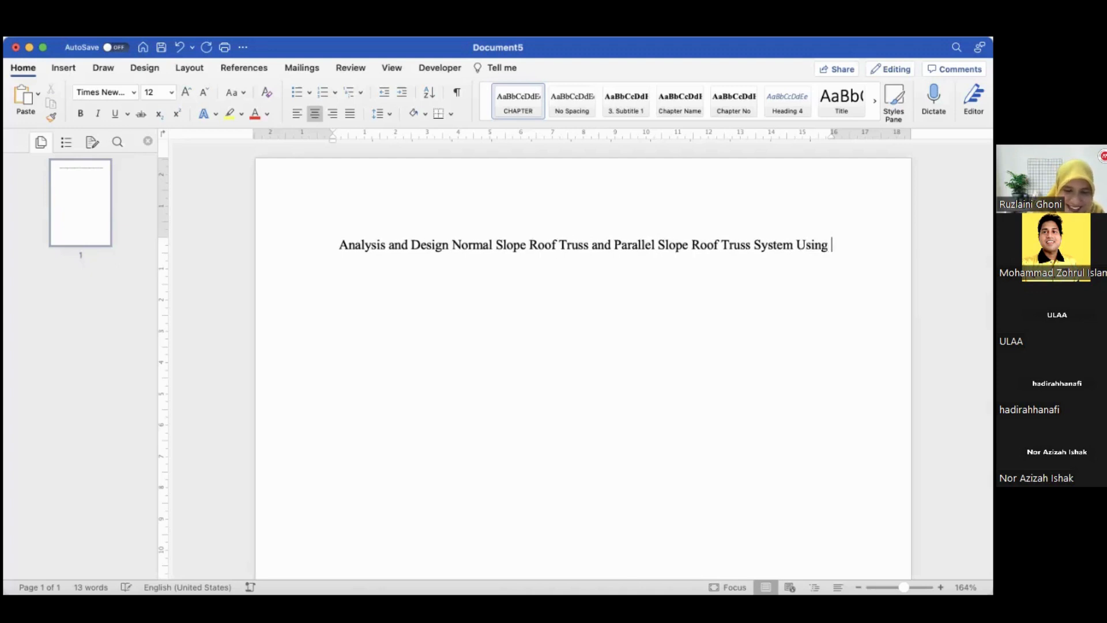
{"action": "type", "text": "Circular"}
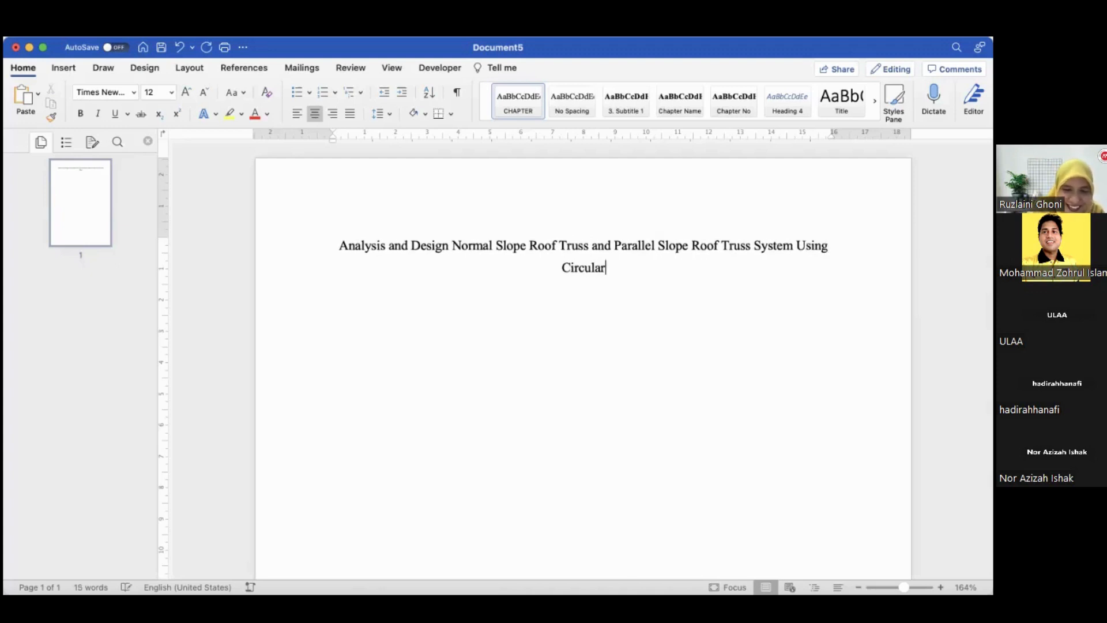
{"action": "type", "text": " Hol"}
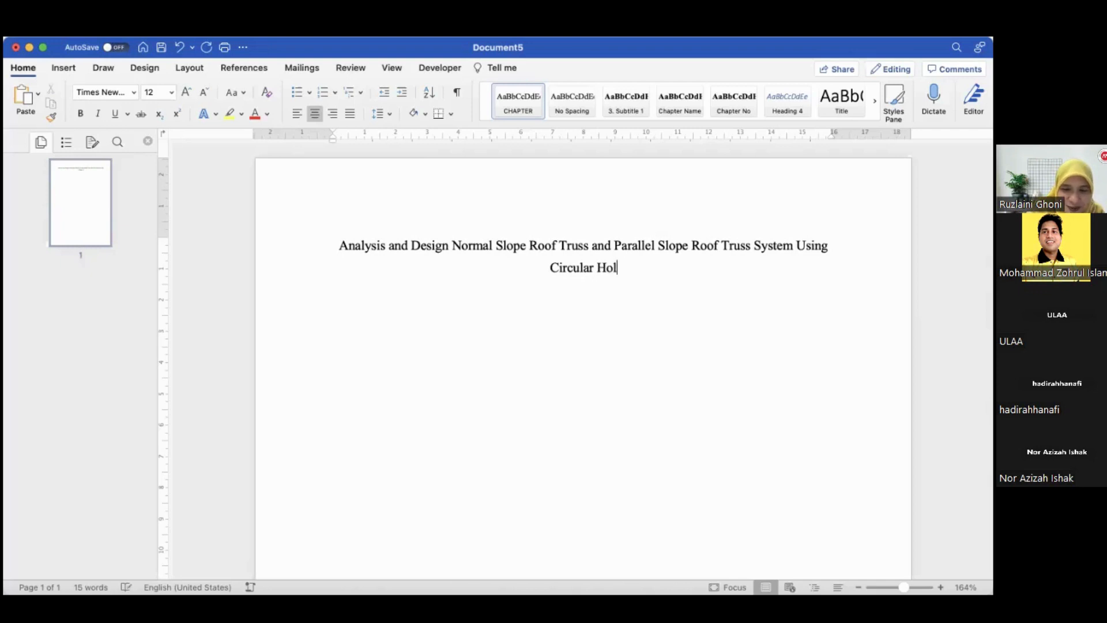
{"action": "type", "text": "low Sections"}
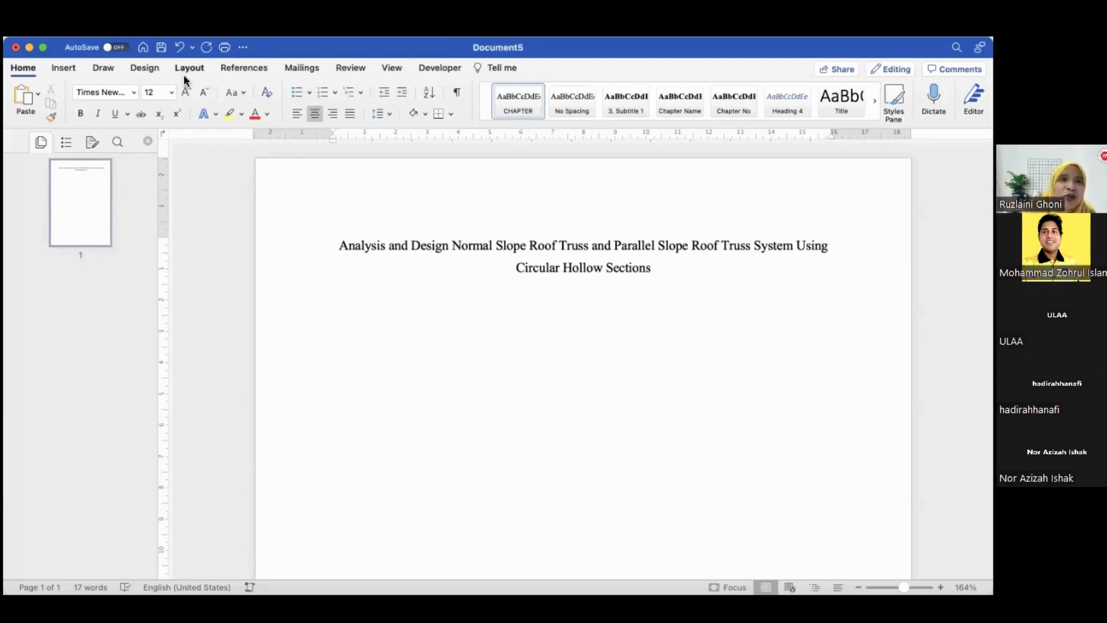
{"action": "left_click", "coordinate": [67, 71]}
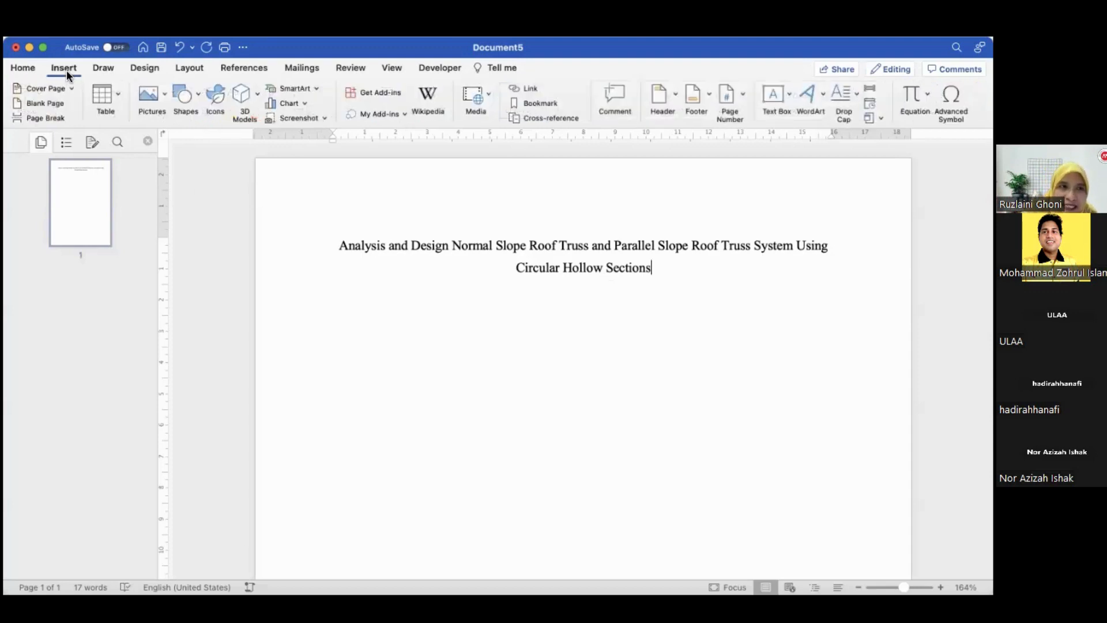
{"action": "left_click", "coordinate": [176, 38]}
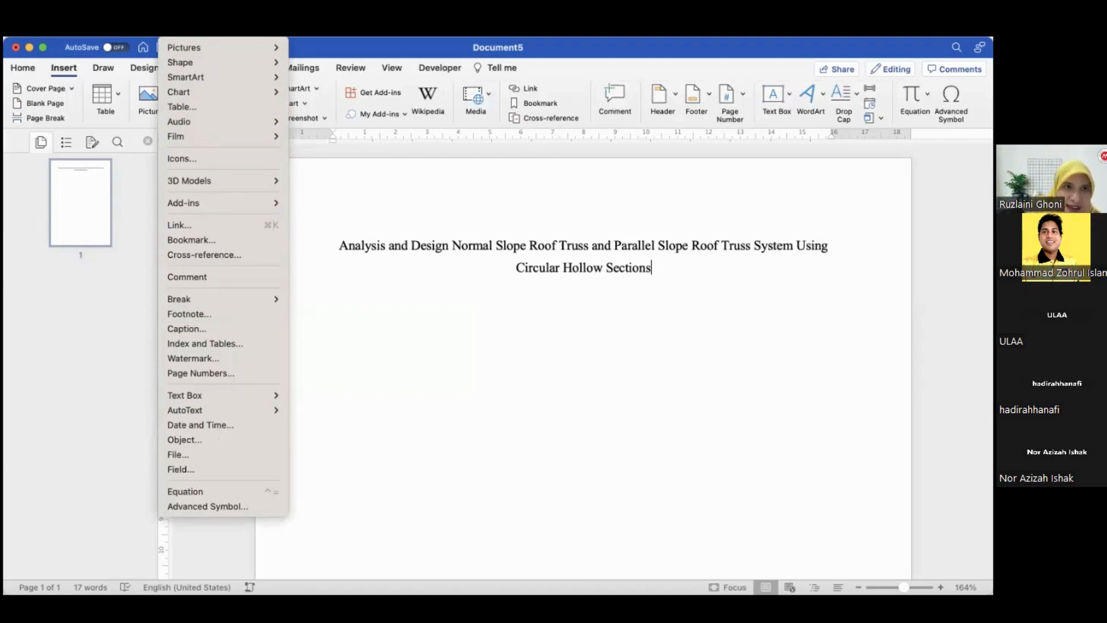
{"action": "left_click", "coordinate": [80, 287]}
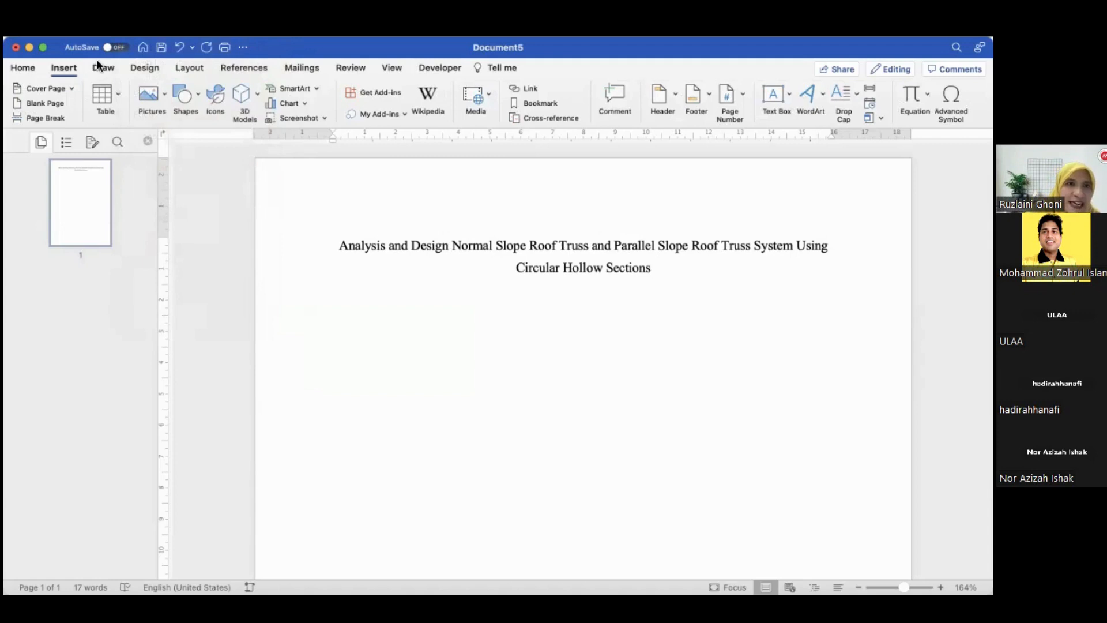
Switch the sidebar to show the Navigation pane instead of page thumbnails
{"action": "left_click", "coordinate": [132, 30]}
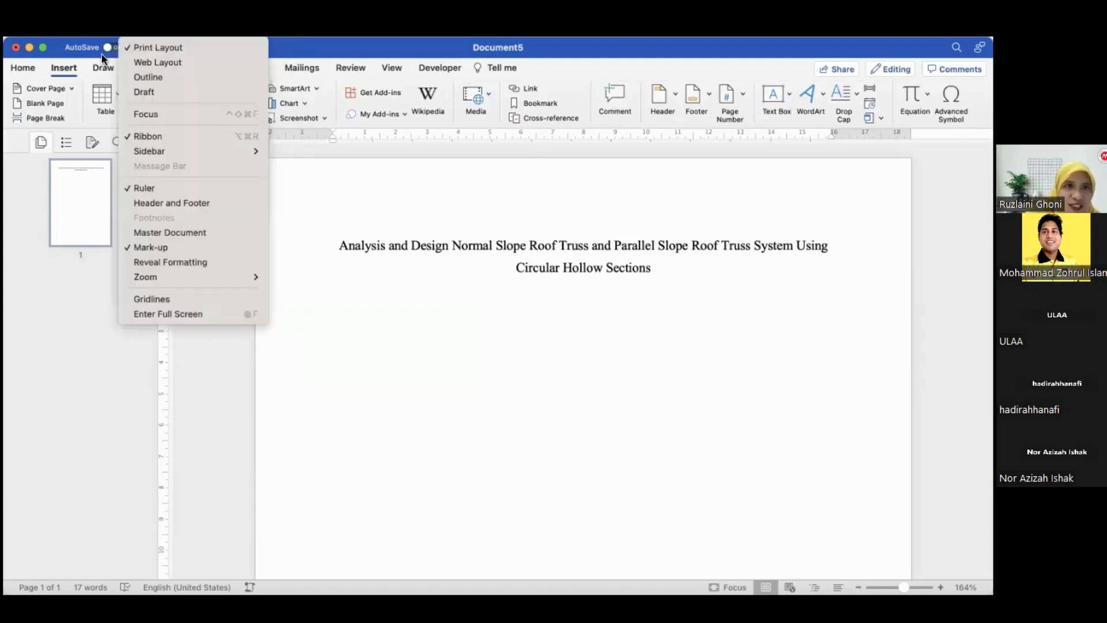
{"action": "left_click", "coordinate": [389, 282]}
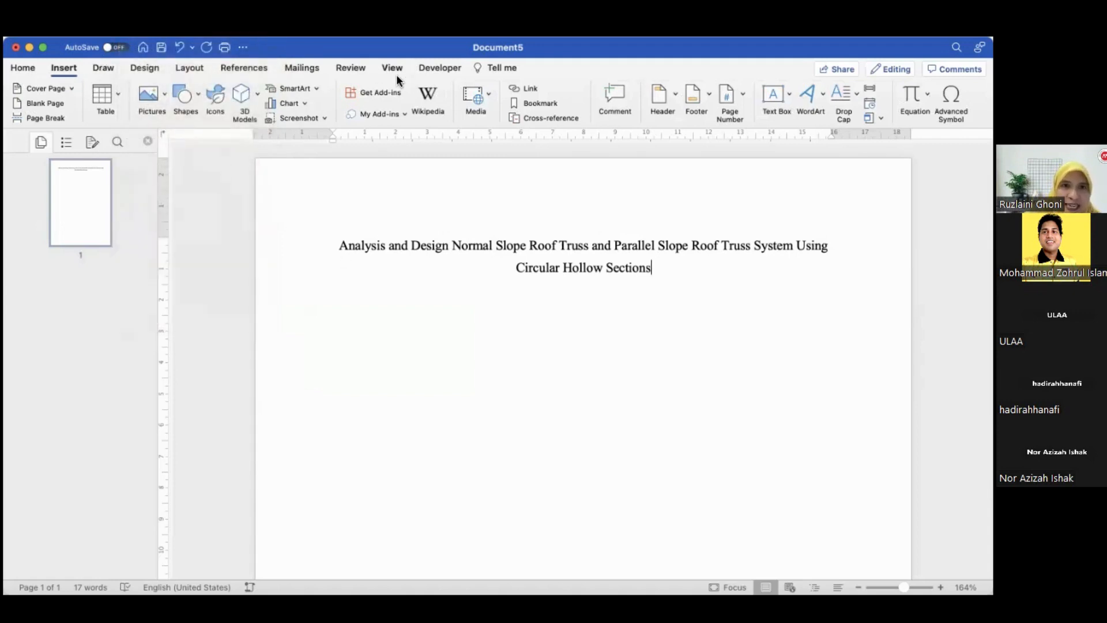
{"action": "left_click", "coordinate": [133, 30]}
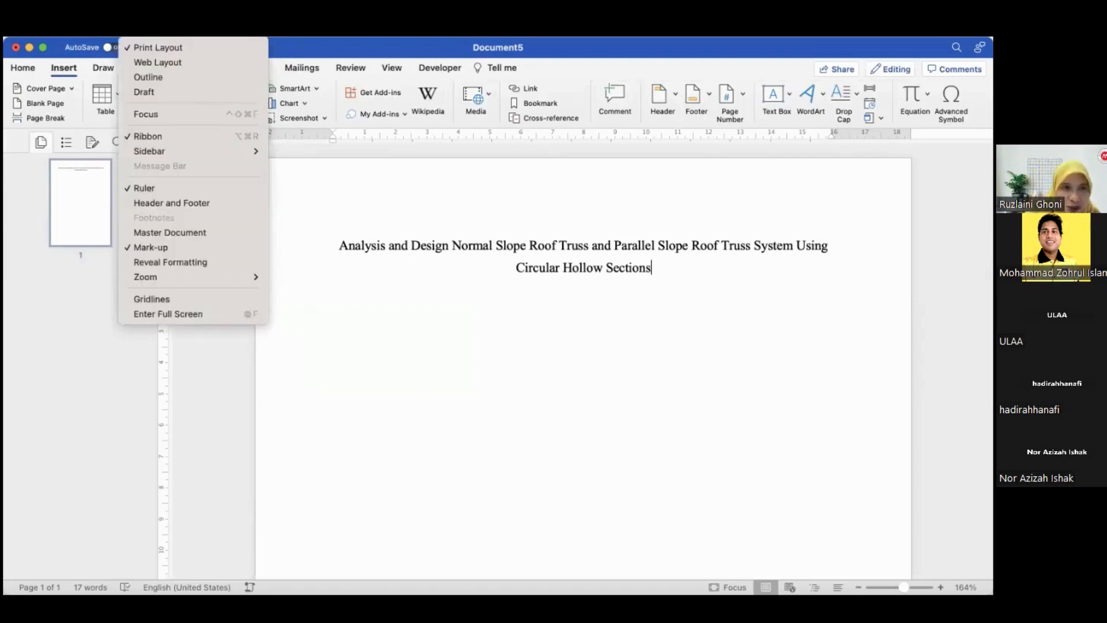
{"action": "mouse_move", "coordinate": [171, 150]}
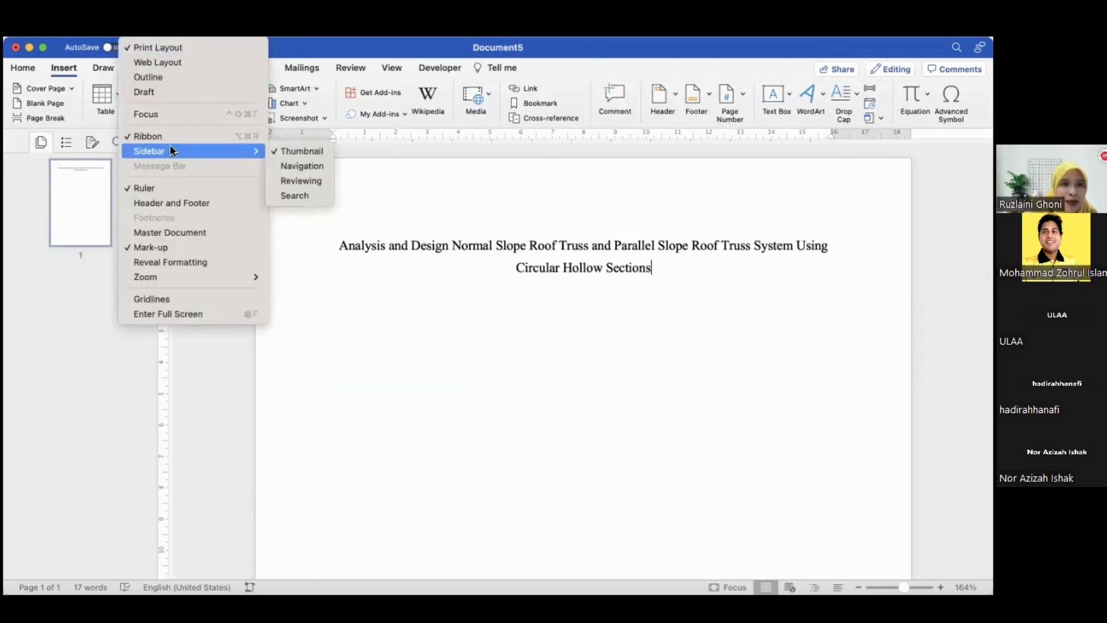
{"action": "left_click", "coordinate": [315, 167]}
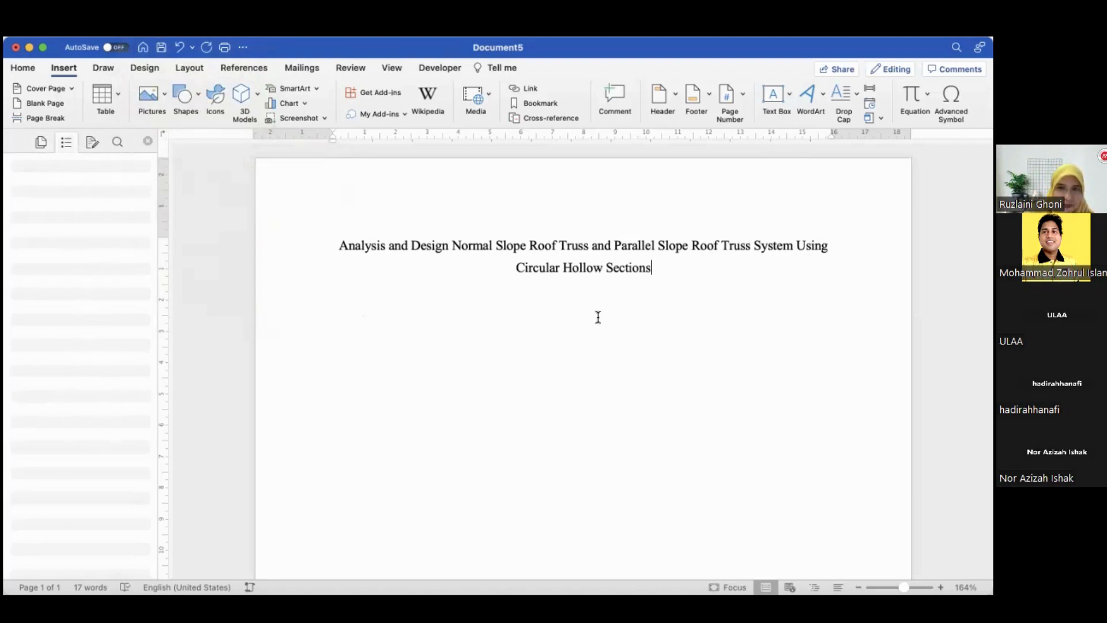
Insert a break after the title
{"action": "left_click", "coordinate": [585, 301]}
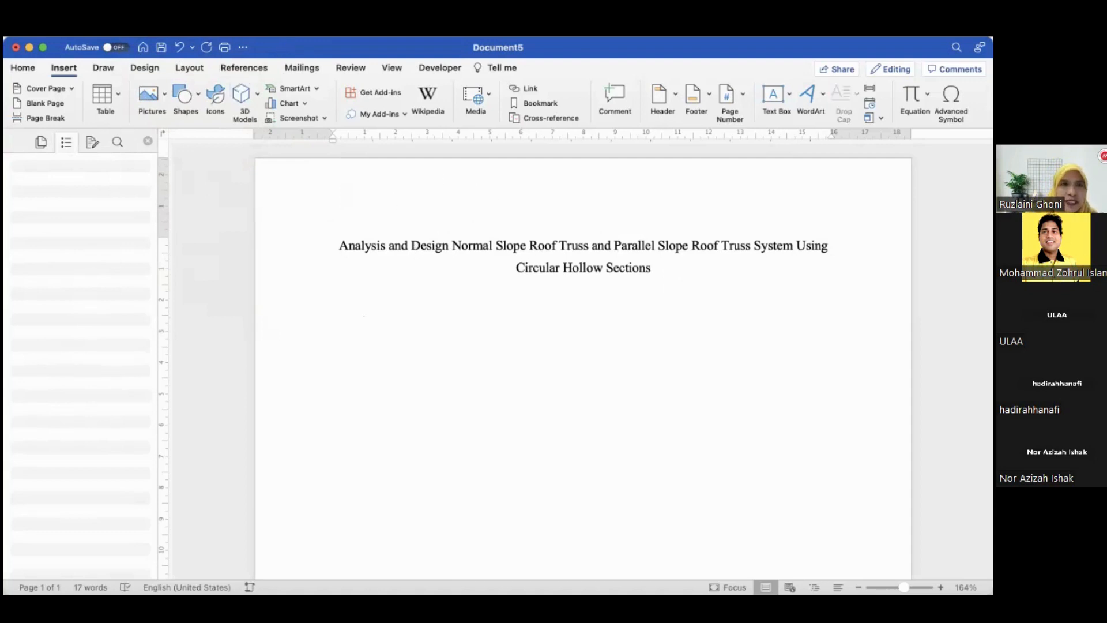
{"action": "left_click", "coordinate": [176, 30]}
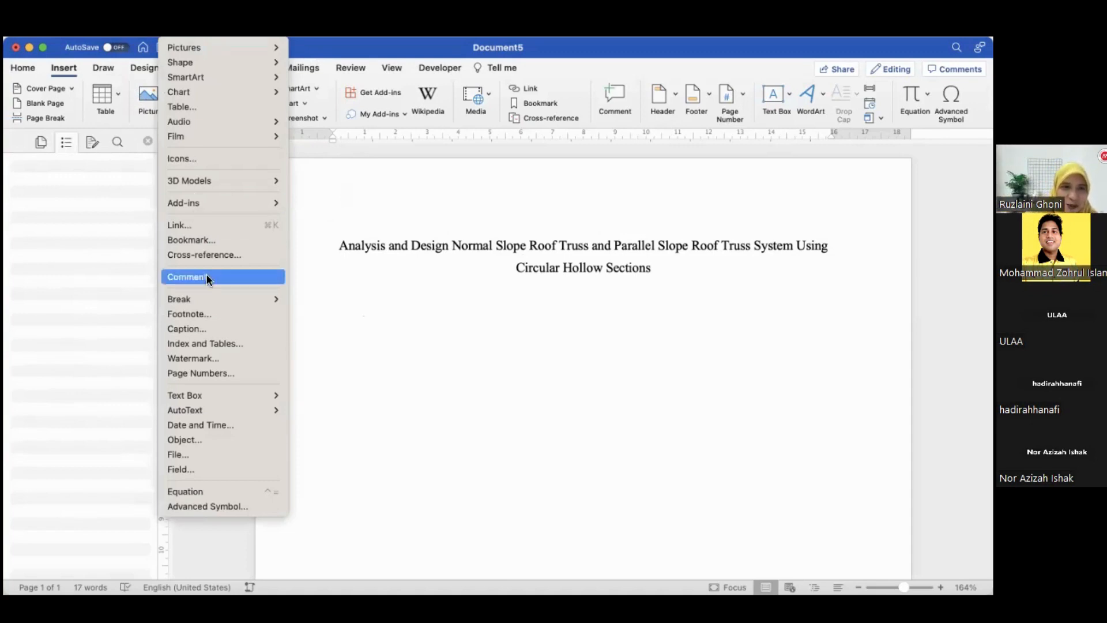
{"action": "mouse_move", "coordinate": [244, 298]}
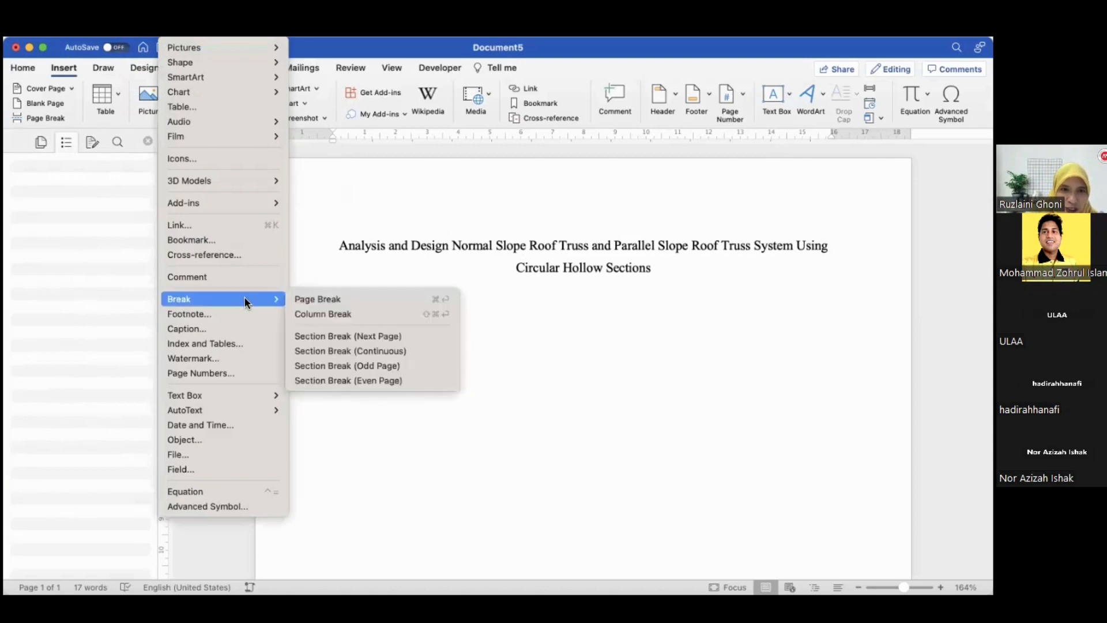
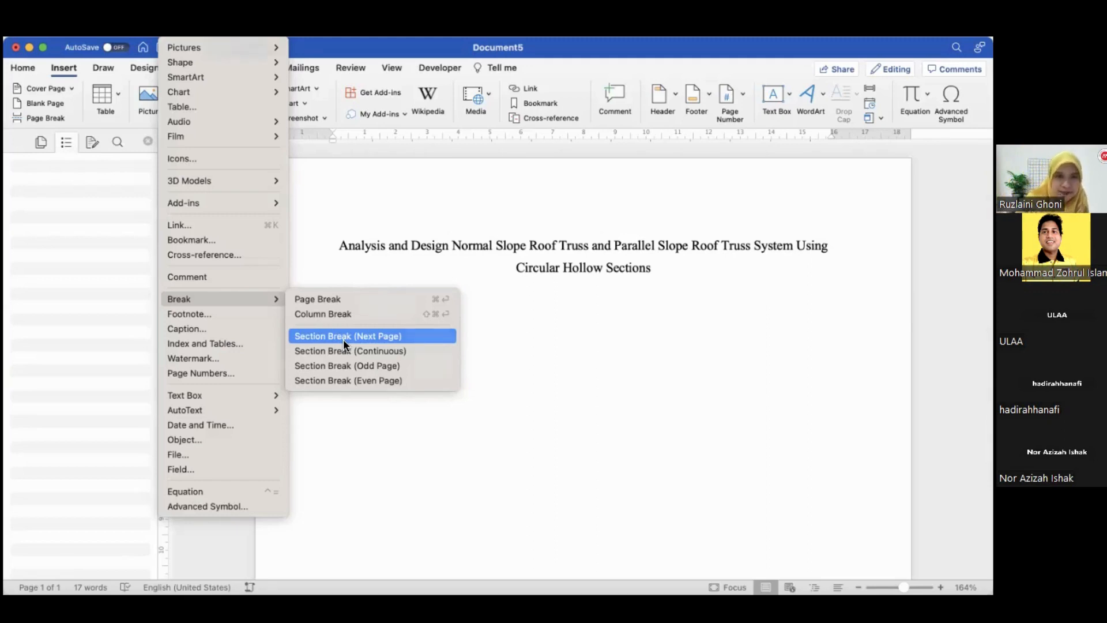
Insert a next-page section break after the title and type "Chapter 1" on the new page
{"action": "left_click", "coordinate": [344, 339]}
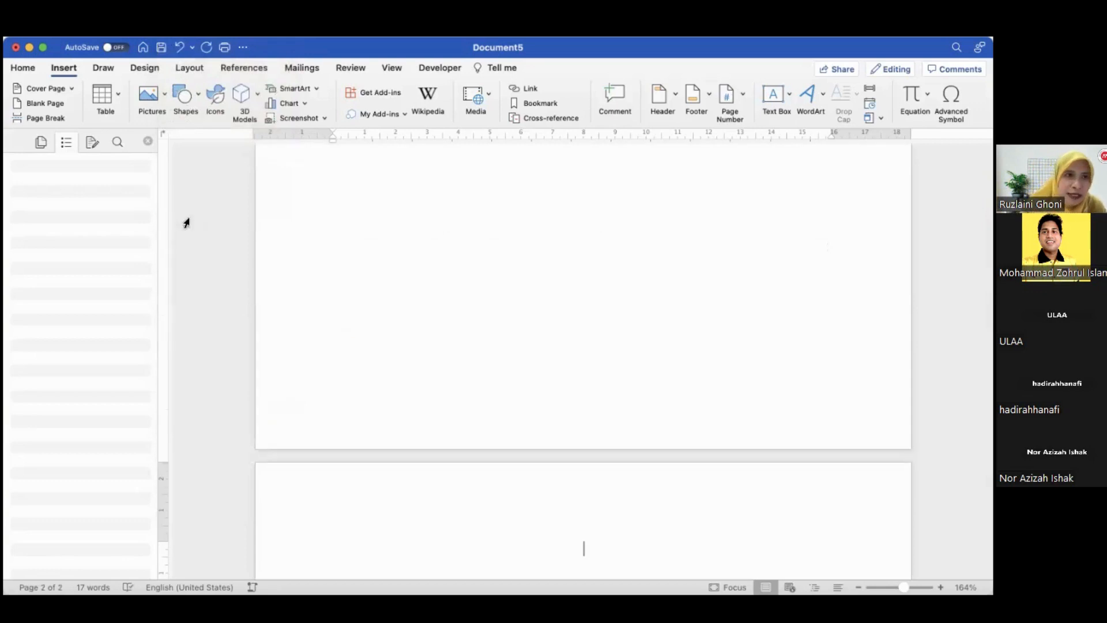
{"action": "left_click", "coordinate": [22, 69]}
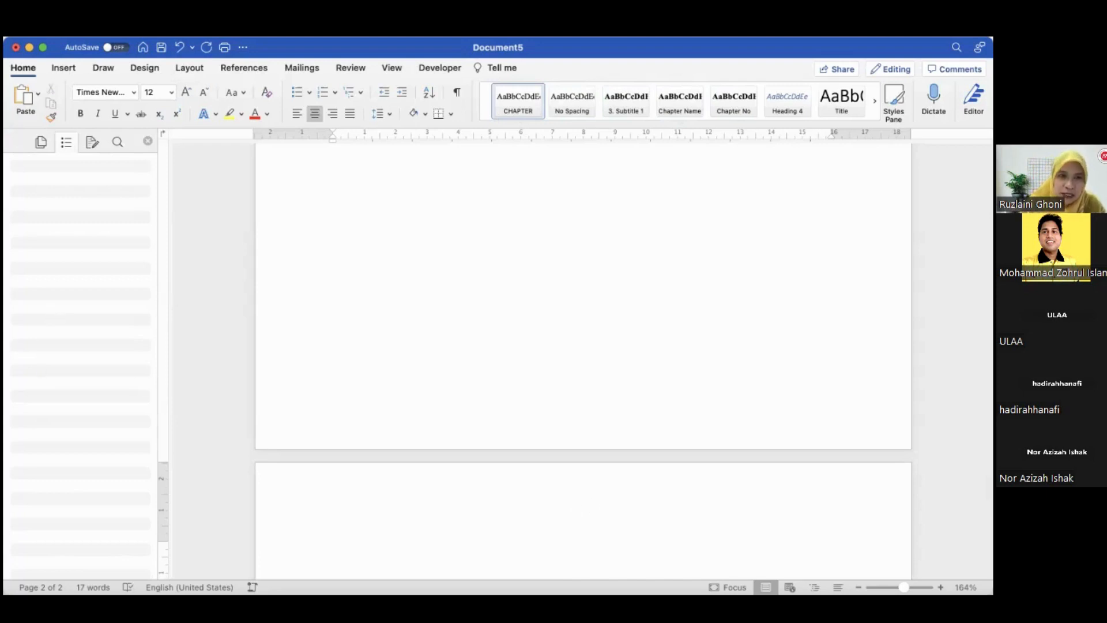
{"action": "type", "text": "Chap"}
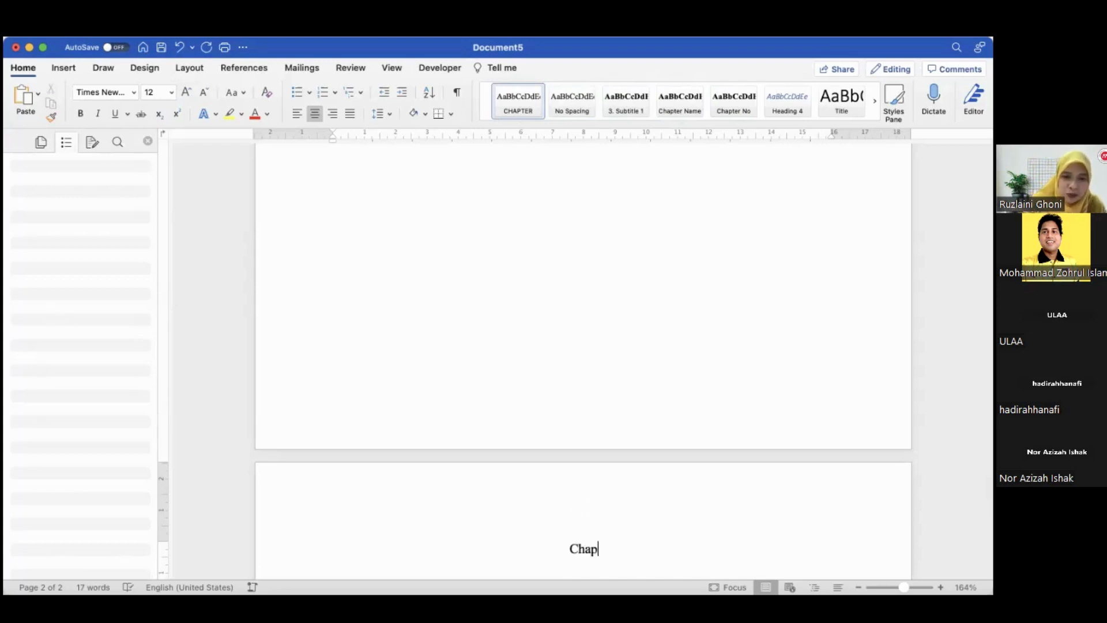
{"action": "type", "text": "ter 1"}
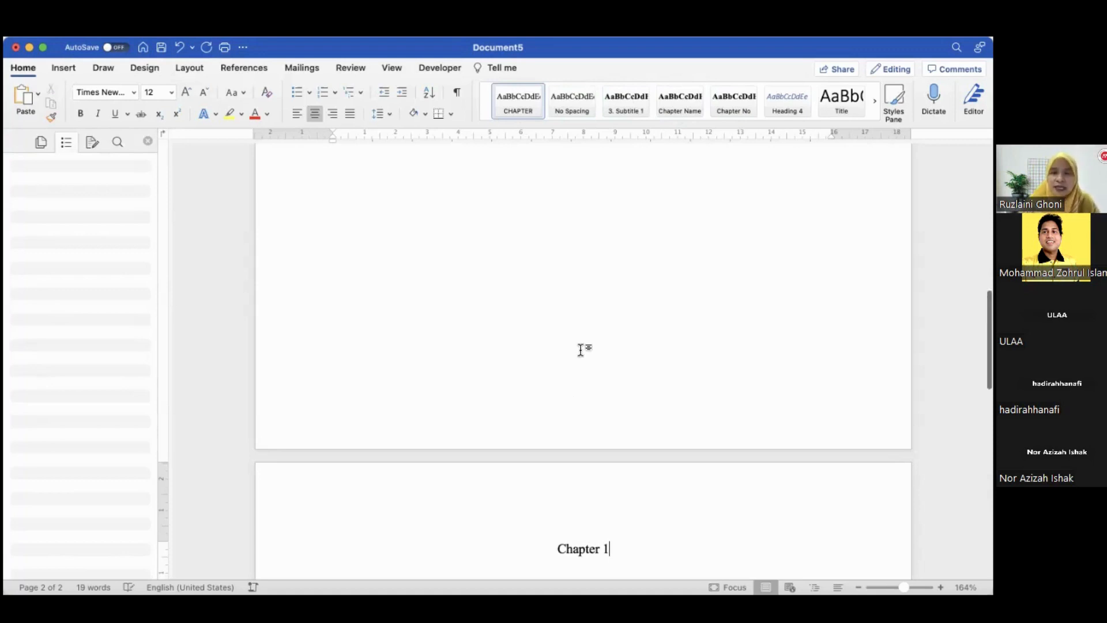
Apply the Chapter No style to the "Chapter 1" line
{"action": "scroll", "coordinate": [583, 349], "scroll_direction": "down", "scroll_amount": 6}
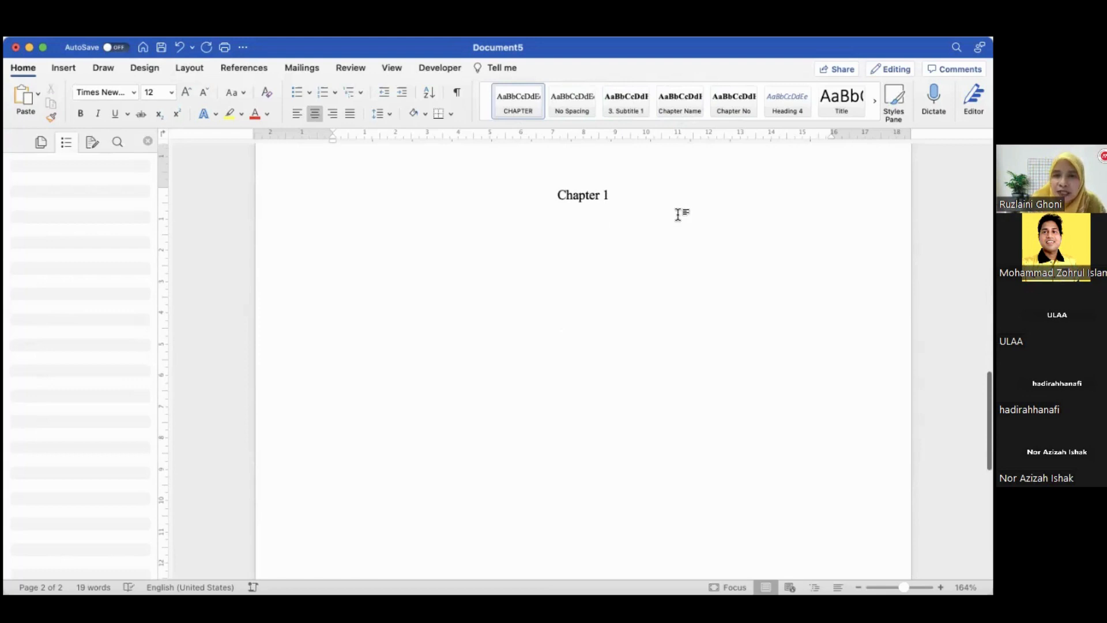
{"action": "left_click_drag", "start_coordinate": [522, 205], "coordinate": [636, 203]}
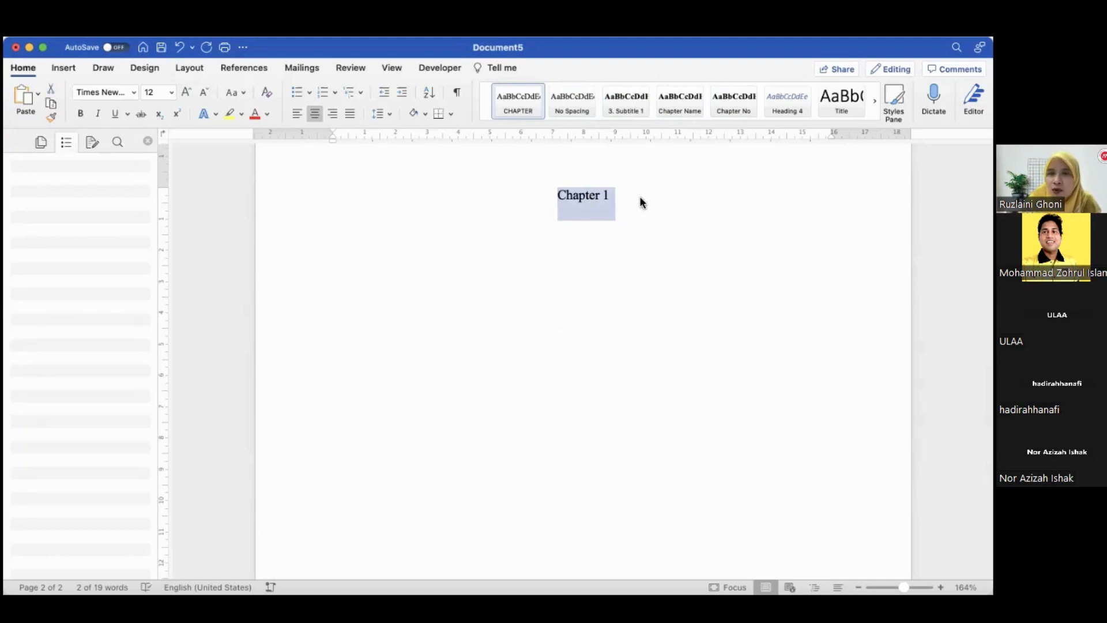
{"action": "left_click", "coordinate": [728, 97]}
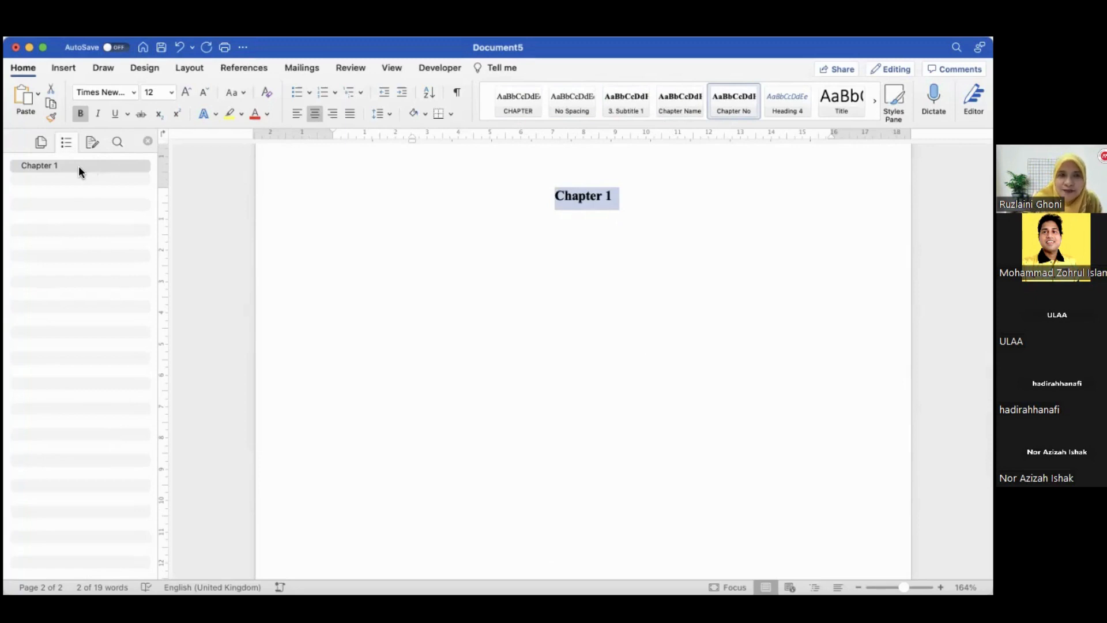
Add an "Introduction" line below "Chapter 1" and apply the Chapter Name style to it
{"action": "left_click", "coordinate": [670, 198]}
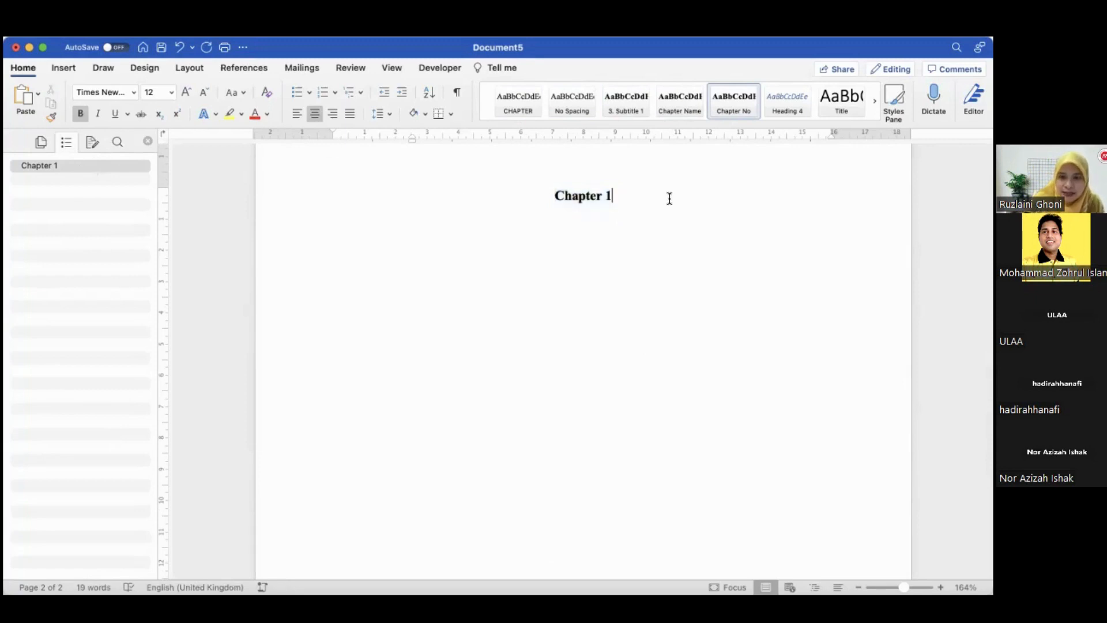
{"action": "key", "text": "Return"}
{"action": "type", "text": "Introduction"}
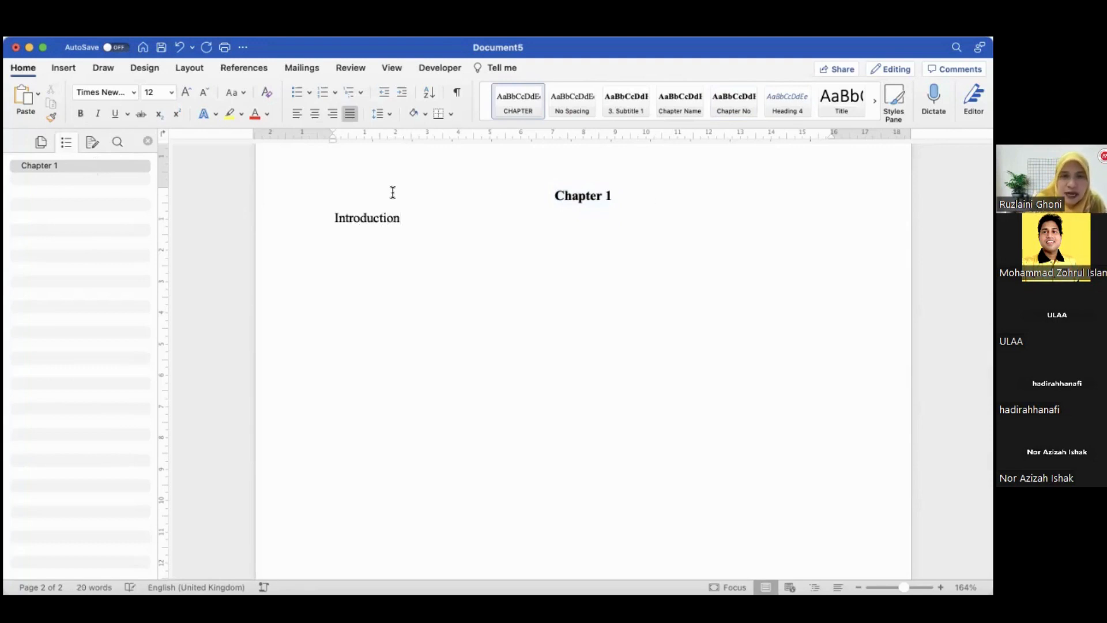
{"action": "left_click", "coordinate": [283, 229]}
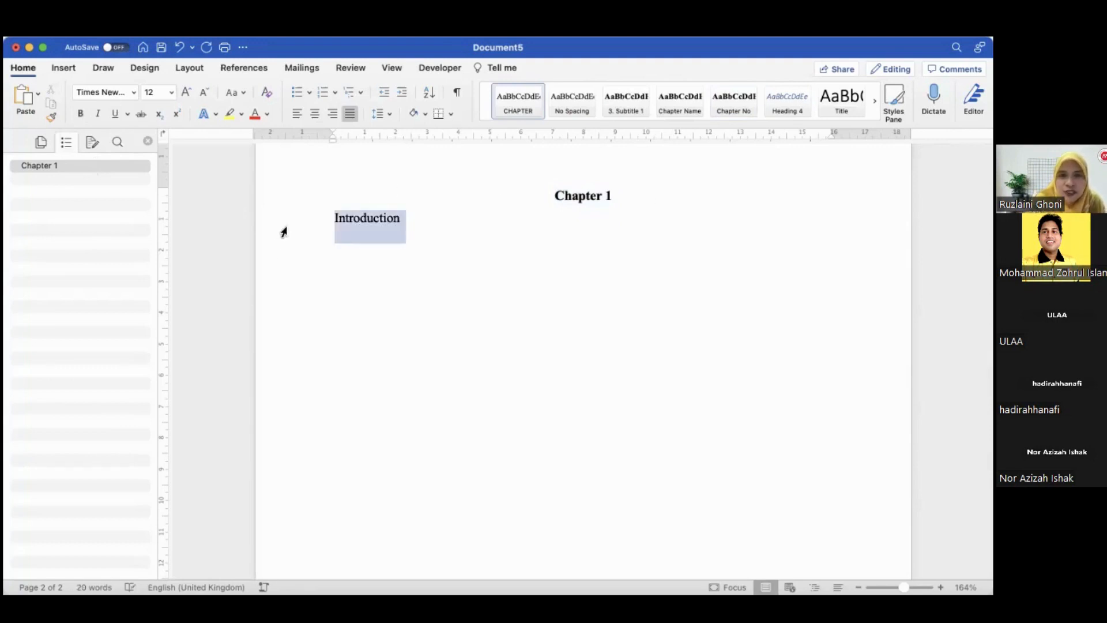
{"action": "left_click", "coordinate": [681, 96]}
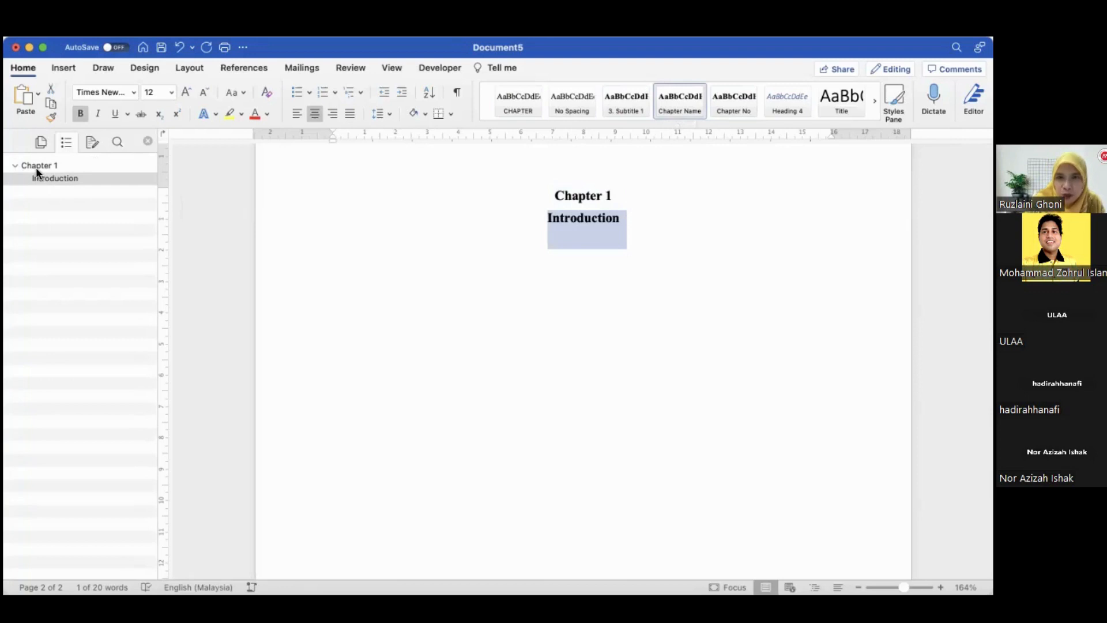
Add the heading "1.1 Background Study" below Introduction and apply the 3. Subtitle 1 style to it
{"action": "left_click", "coordinate": [620, 220]}
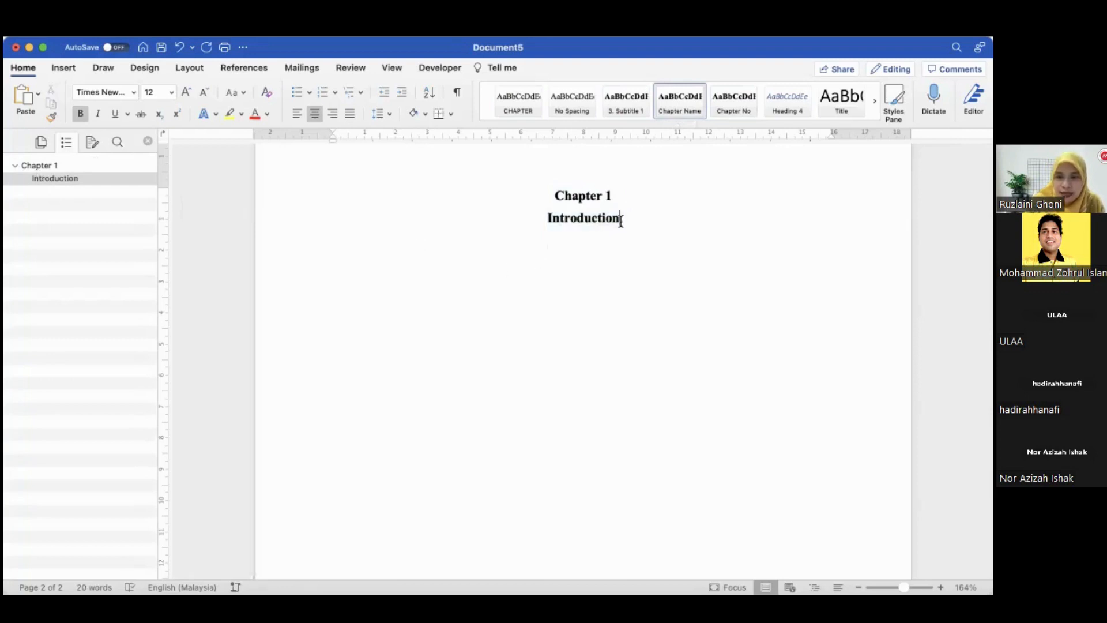
{"action": "key", "text": "Return"}
{"action": "type", "text": "1.1 "}
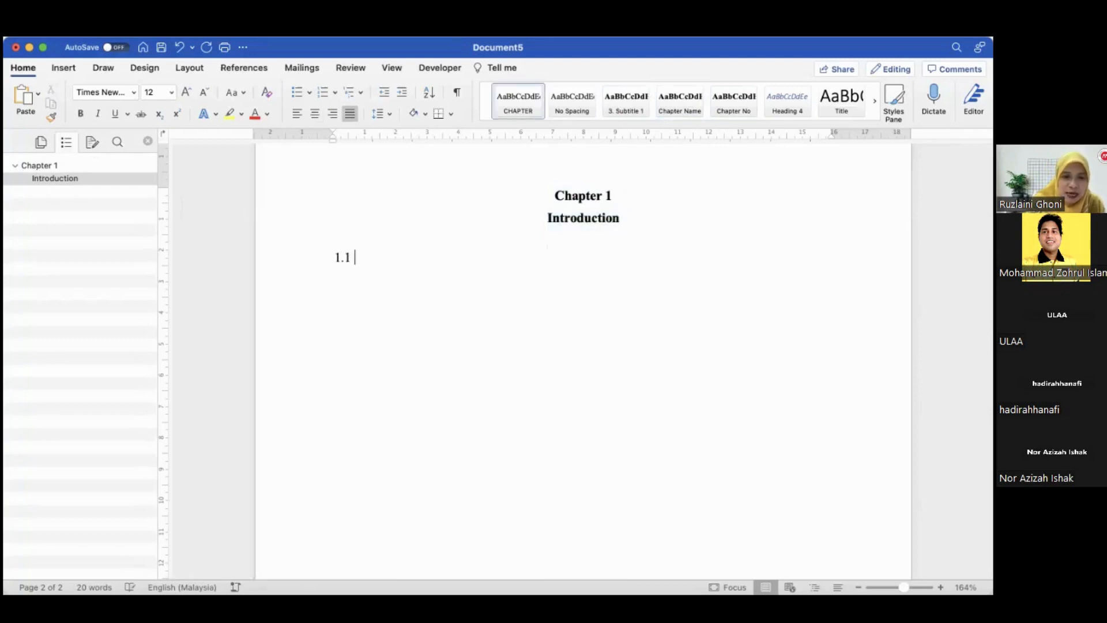
{"action": "type", "text": "Backgrou"}
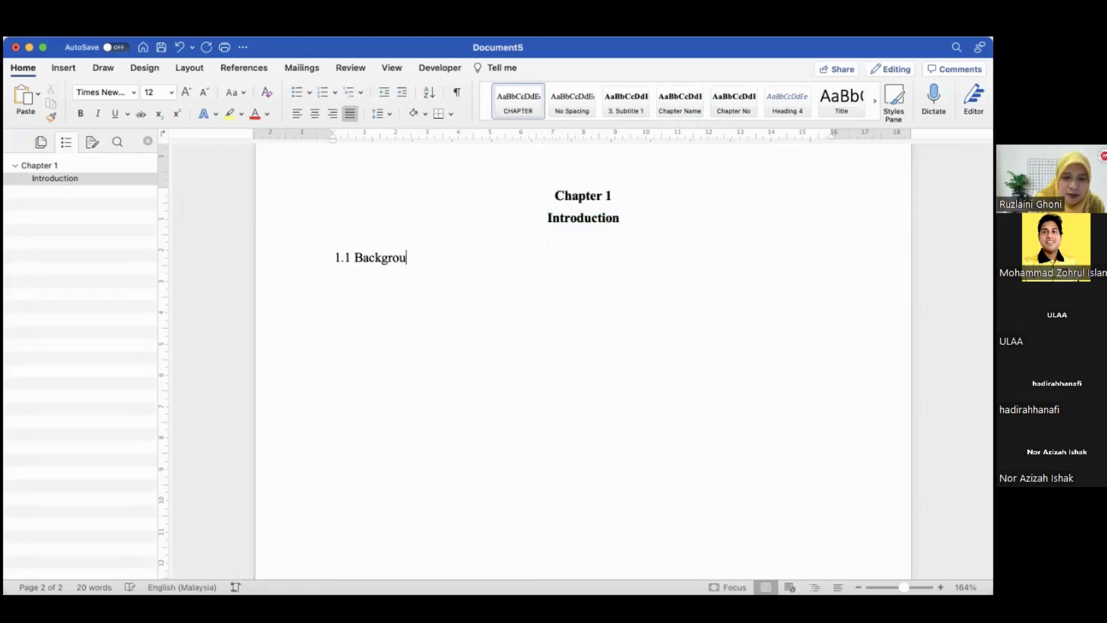
{"action": "type", "text": "nd Study"}
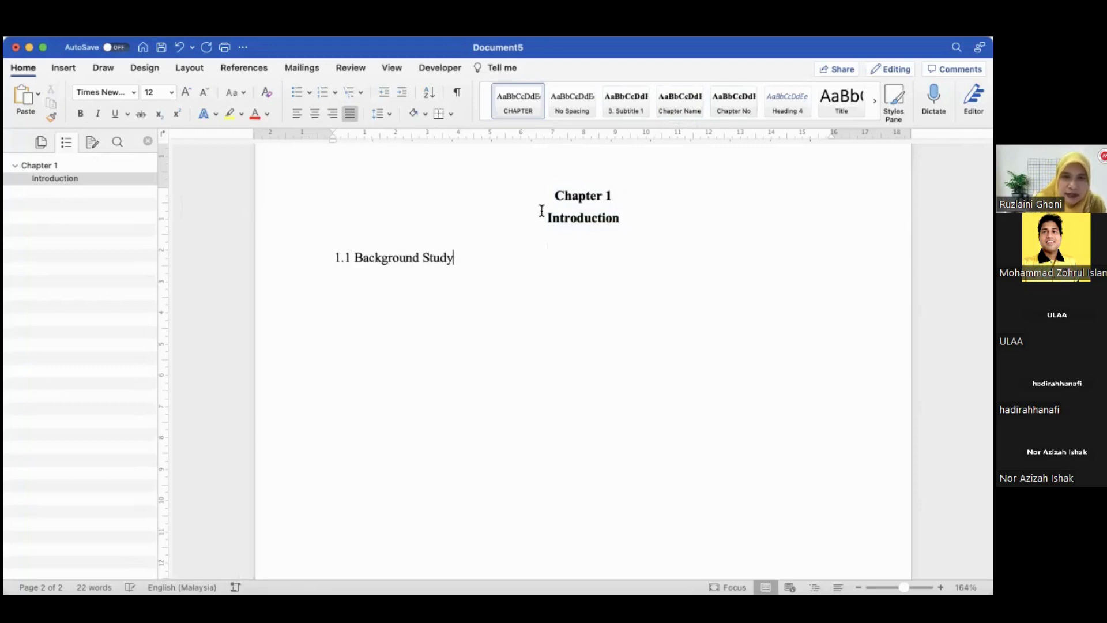
{"action": "left_click", "coordinate": [306, 262]}
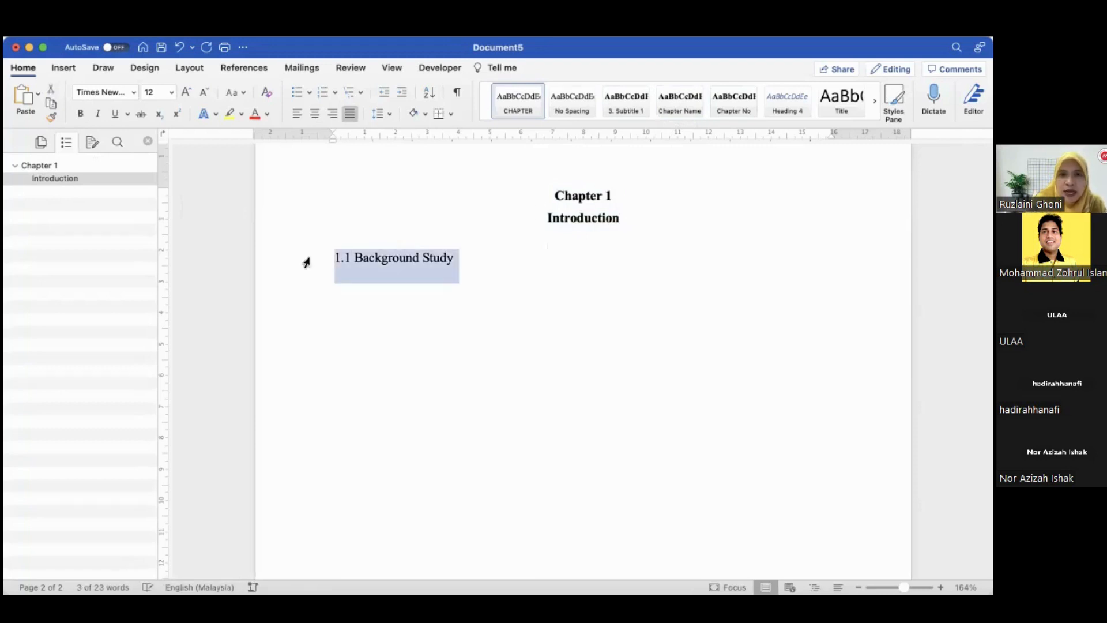
{"action": "left_click", "coordinate": [599, 110]}
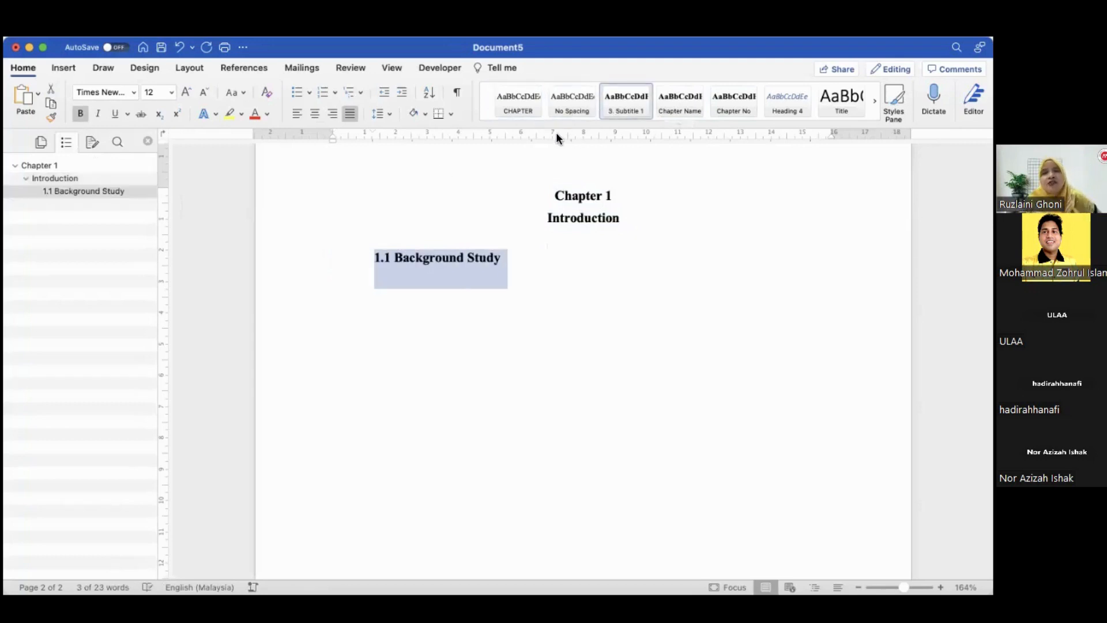
Modify the 3. Subtitle 1 style to unbolded, left-aligned text and remove the heading's first-line indent
{"action": "left_click", "coordinate": [297, 113]}
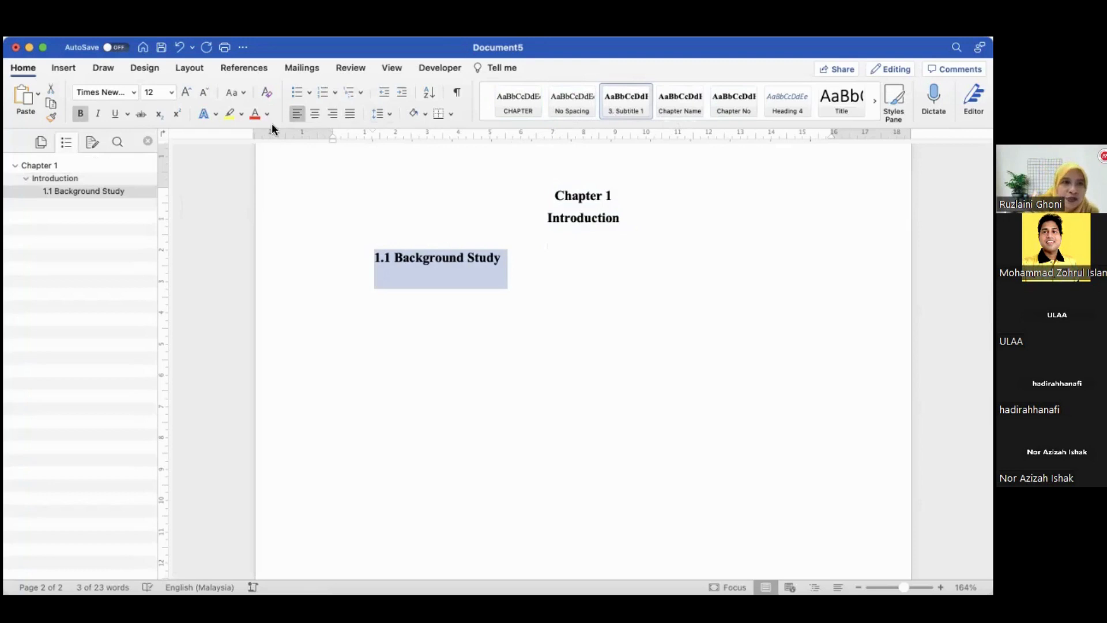
{"action": "right_click", "coordinate": [623, 93]}
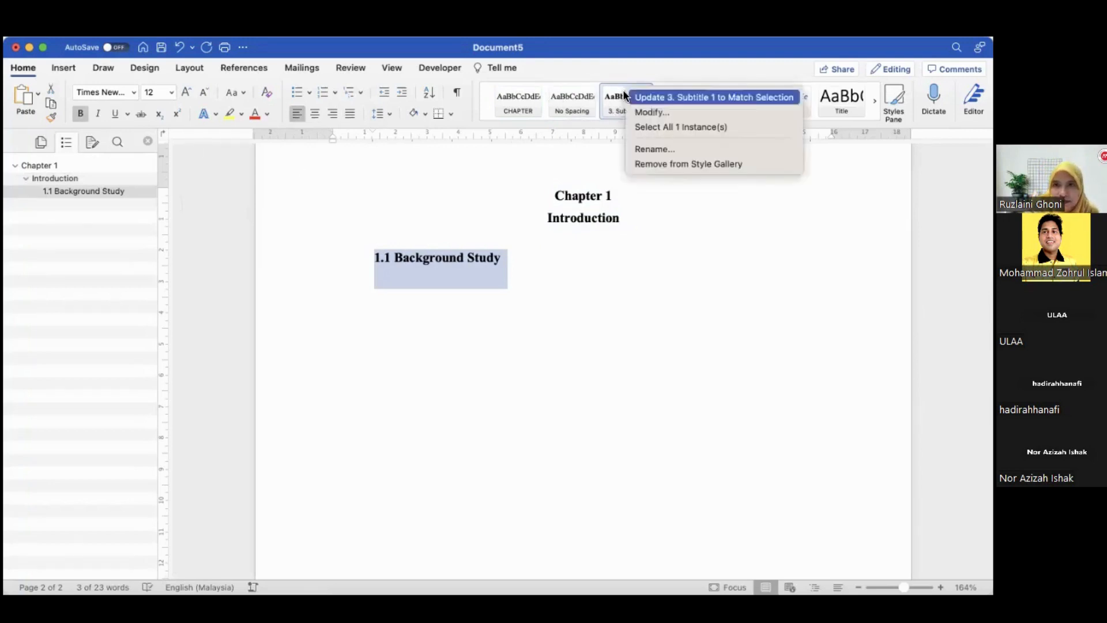
{"action": "left_click", "coordinate": [637, 109]}
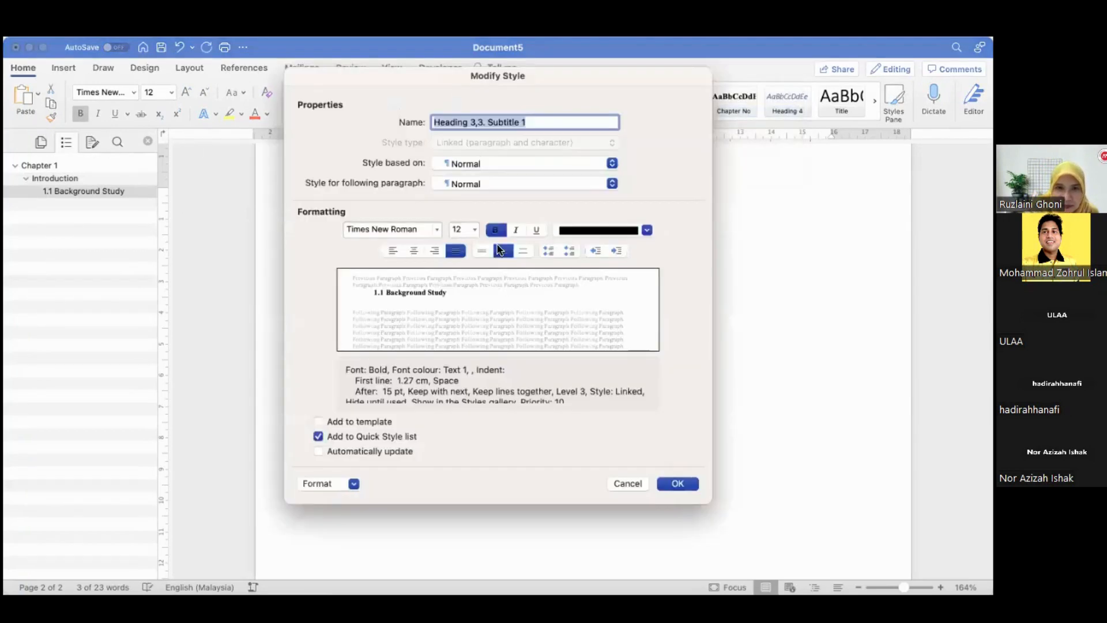
{"action": "left_click", "coordinate": [495, 230]}
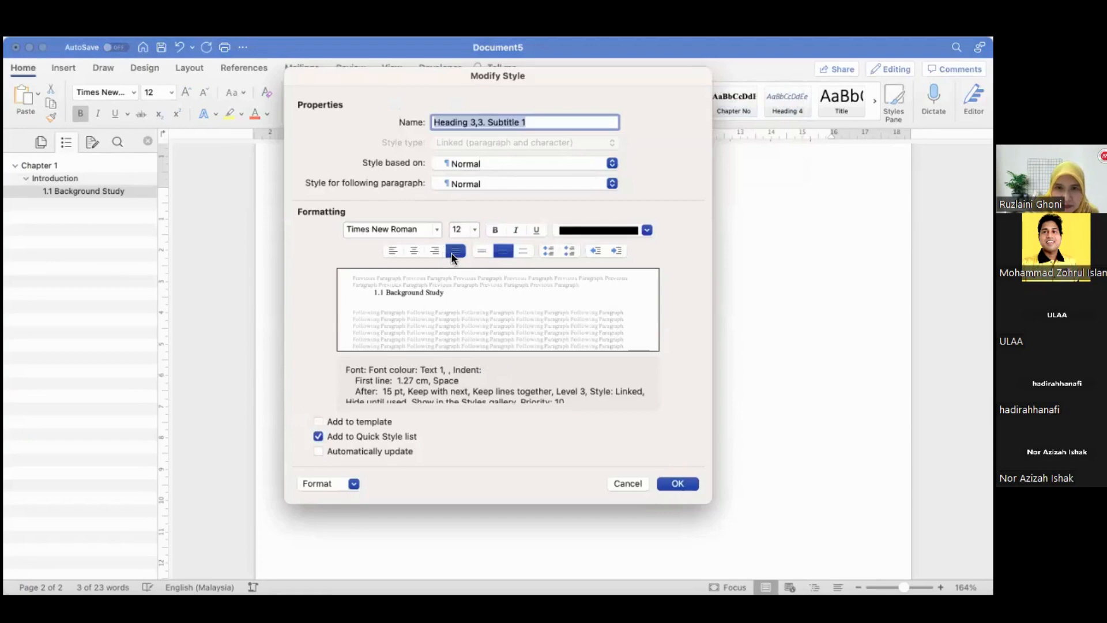
{"action": "left_click", "coordinate": [453, 253]}
{"action": "left_click", "coordinate": [453, 253]}
{"action": "left_click", "coordinate": [676, 484]}
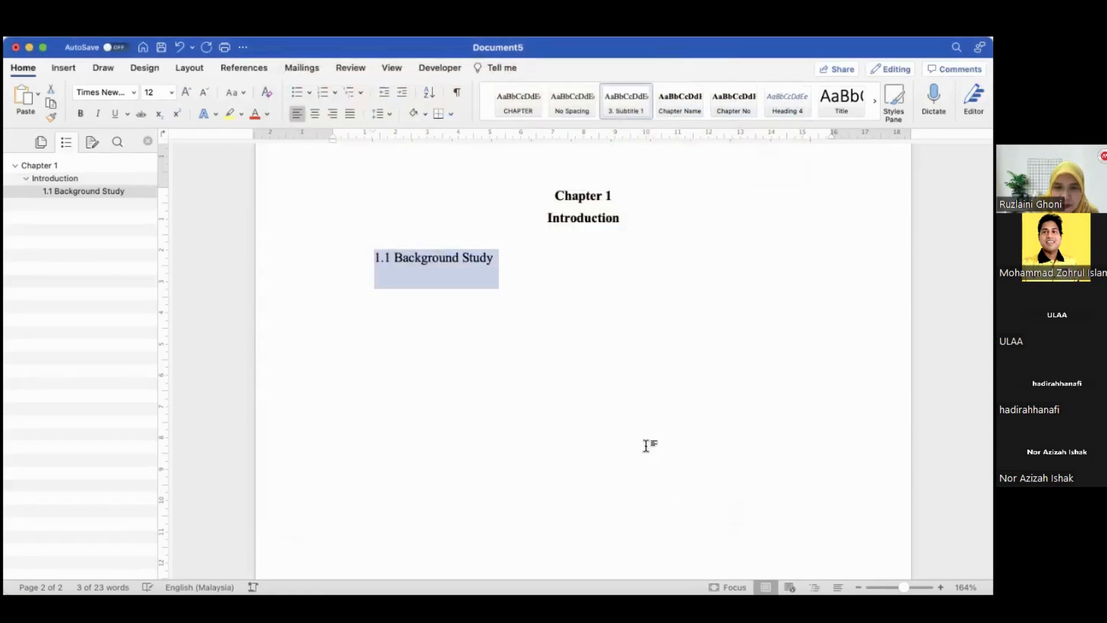
{"action": "left_click_drag", "start_coordinate": [374, 136], "coordinate": [333, 132]}
{"action": "left_click", "coordinate": [521, 258]}
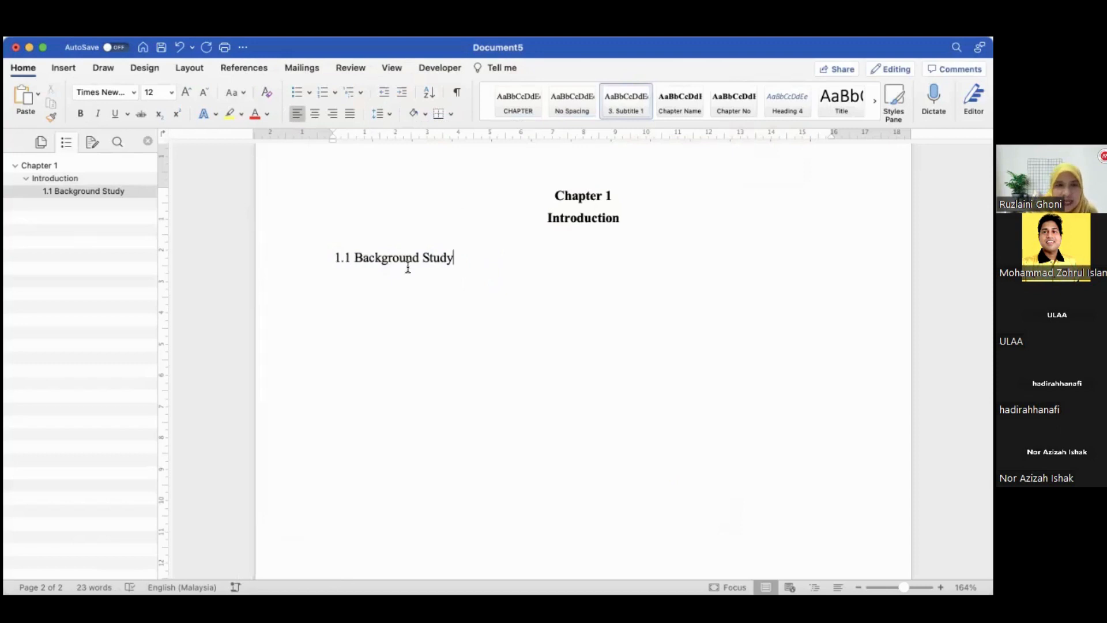
Add a "1.1.1 B12" line, apply the 3. Subtitle 1 style and move its indent to the margin
{"action": "key", "text": "Return"}
{"action": "type", "text": "1"}
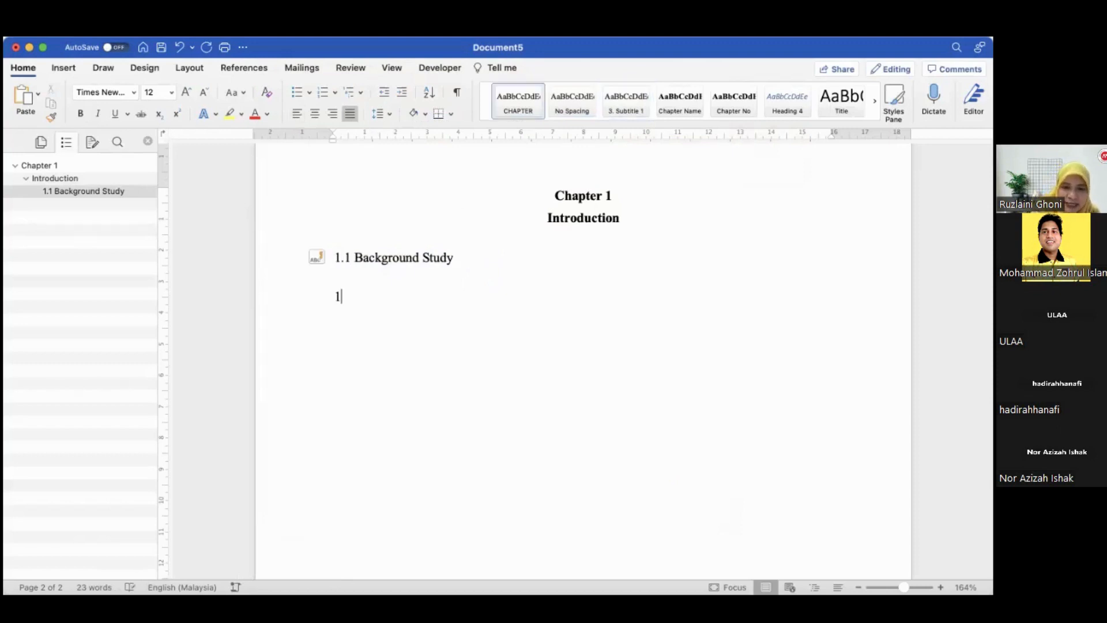
{"action": "type", "text": ".1.1"}
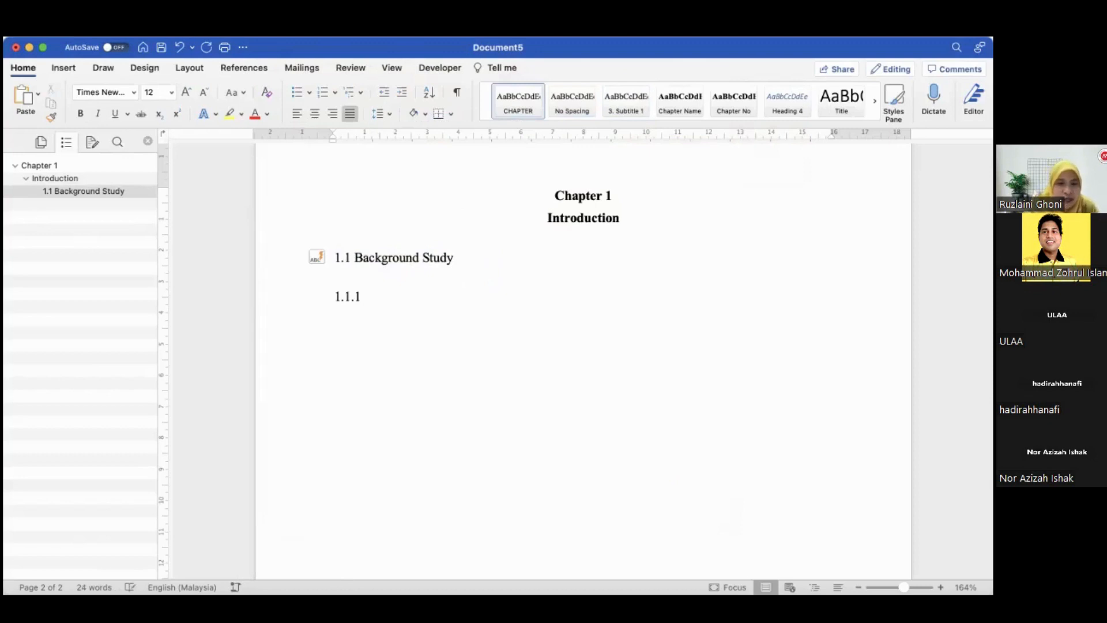
{"action": "type", "text": " B12"}
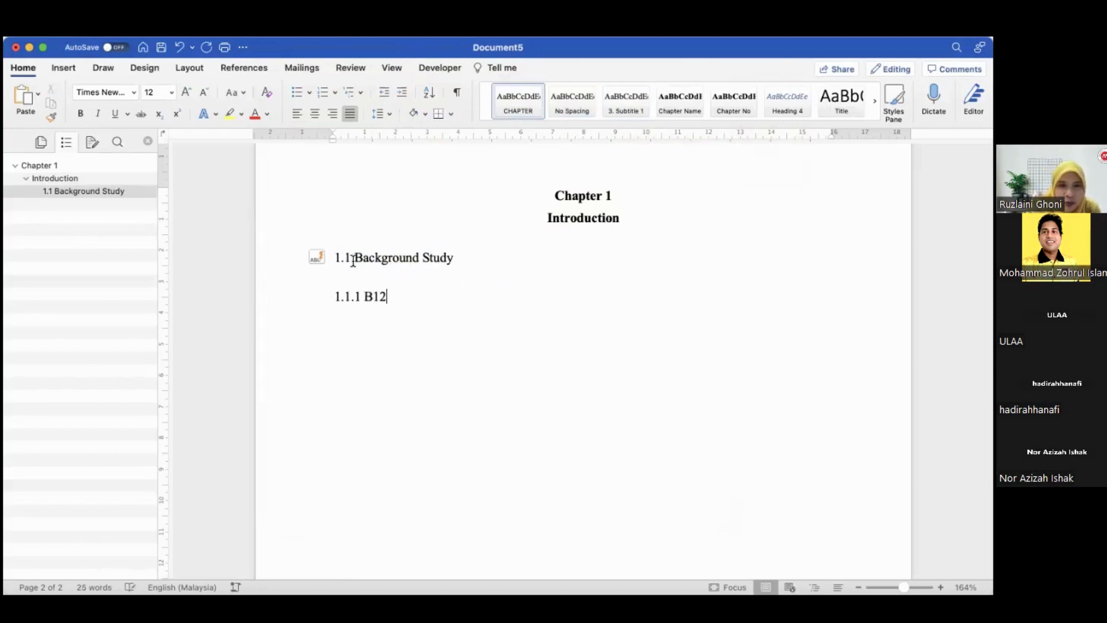
{"action": "left_click", "coordinate": [304, 309]}
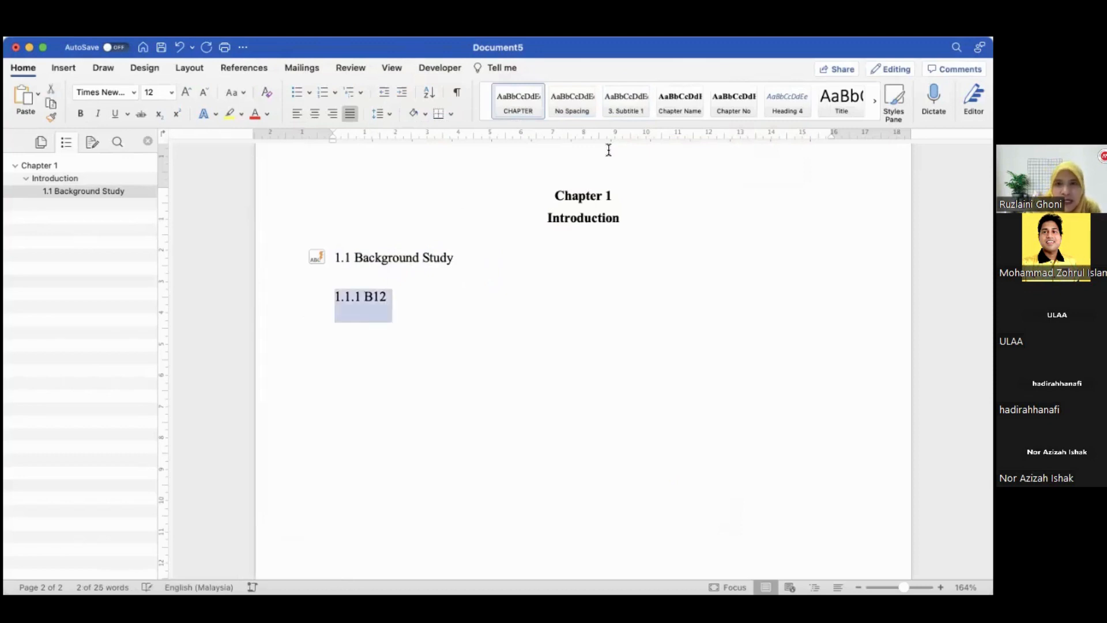
{"action": "left_click", "coordinate": [634, 110]}
{"action": "left_click_drag", "start_coordinate": [366, 132], "coordinate": [333, 132]}
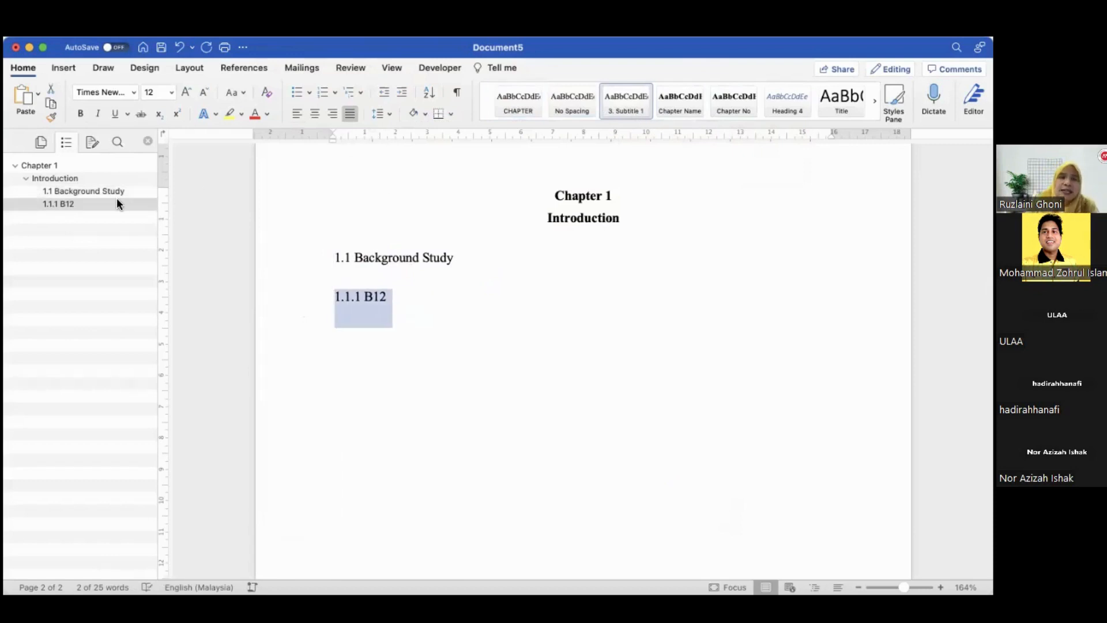
Add the numbered subheading "1.1.2 Mm" and end the numbering with an empty paragraph below it
{"action": "left_click", "coordinate": [424, 324]}
{"action": "key", "text": "Return"}
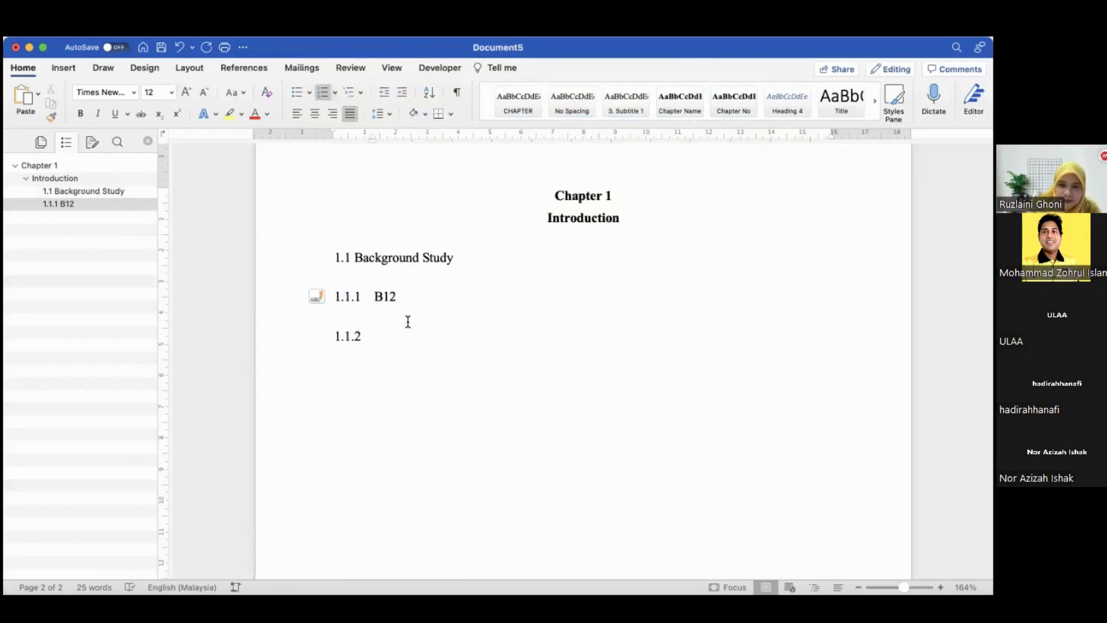
{"action": "type", "text": "mm"}
{"action": "key", "text": "Return"}
{"action": "key", "text": "BackSpace"}
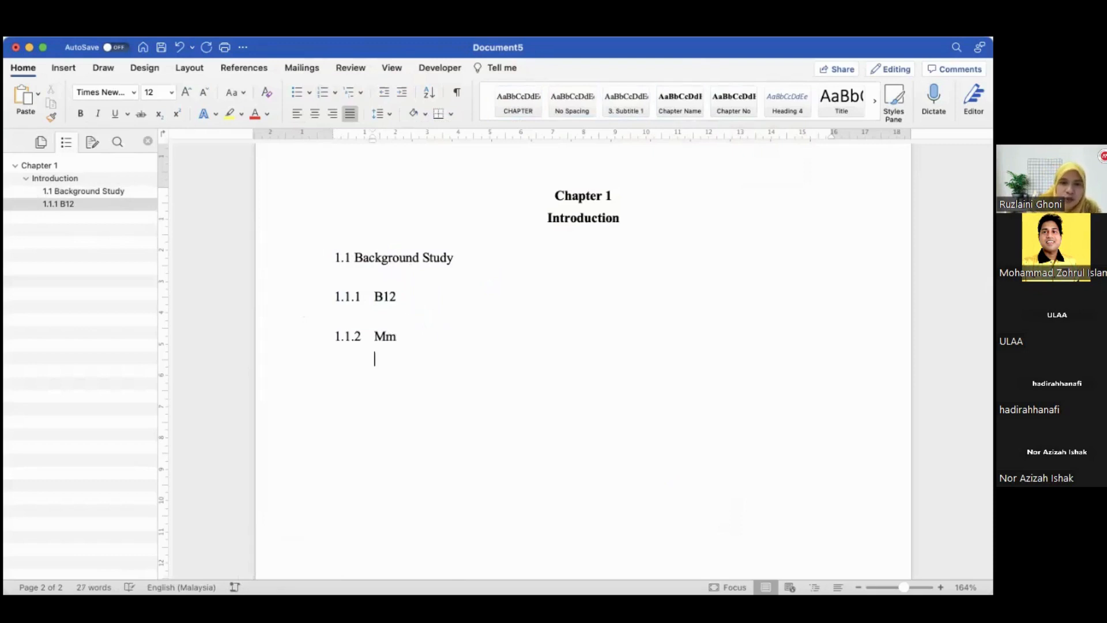
{"action": "key", "text": "BackSpace"}
Insert a next-page section break after the 1.1.2 Mm heading
{"action": "left_click", "coordinate": [178, 30]}
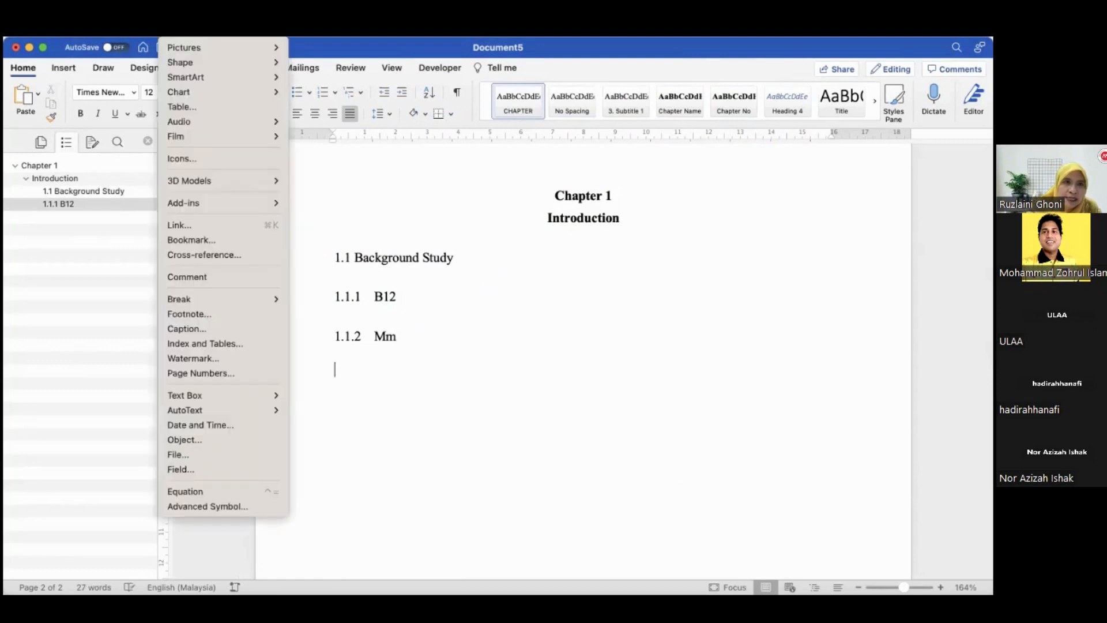
{"action": "mouse_move", "coordinate": [206, 300]}
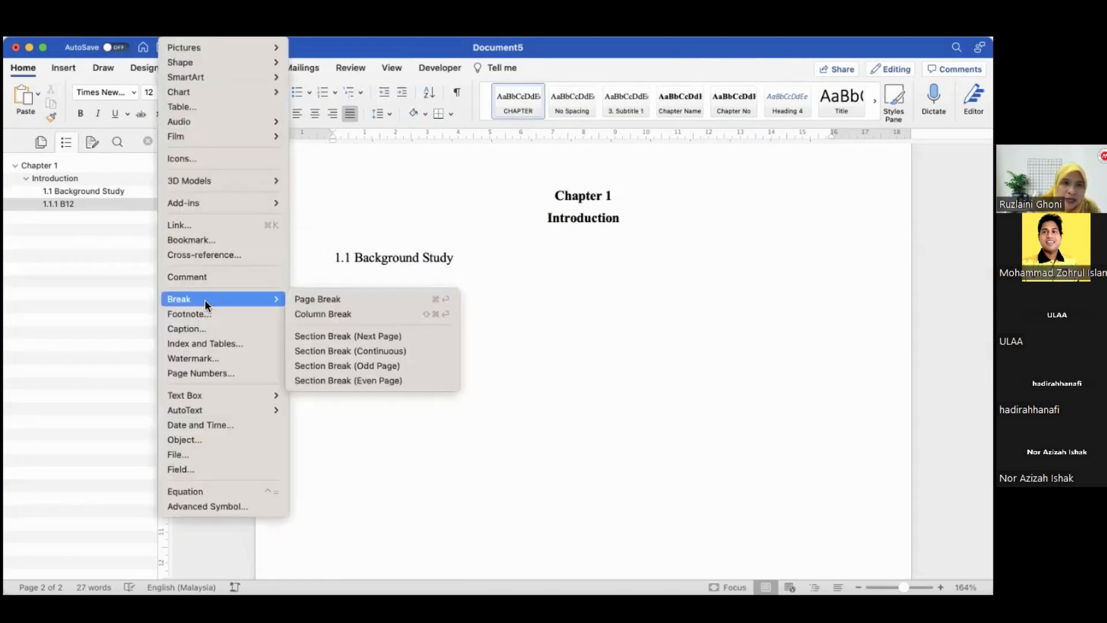
{"action": "left_click", "coordinate": [362, 336]}
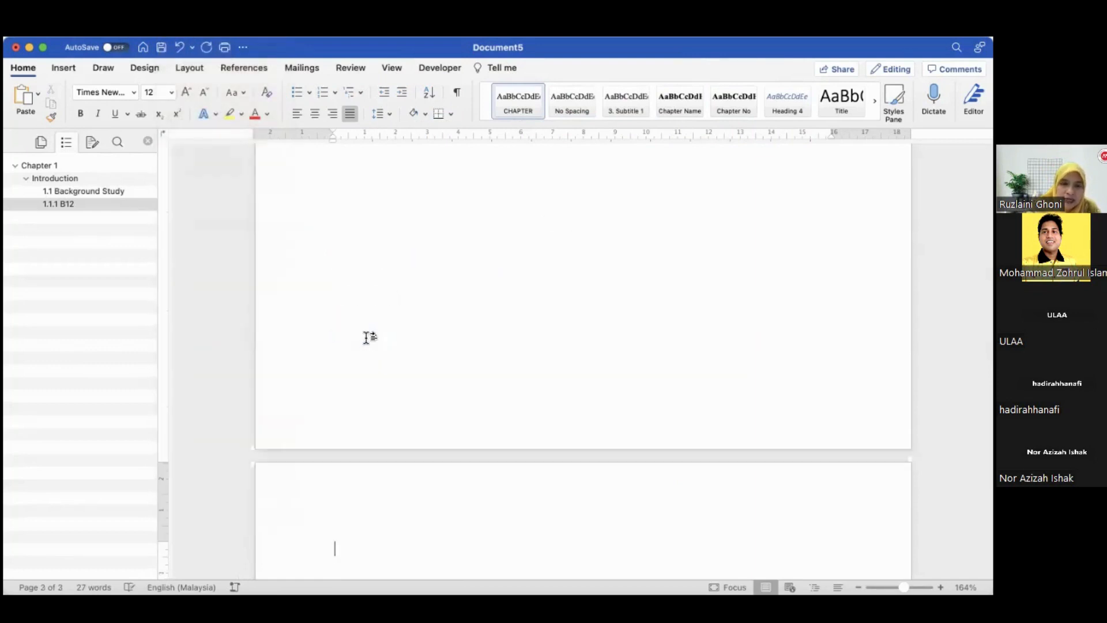
Type "Chapter 2" on the new page, apply the Chapter No style, and start a new line
{"action": "type", "text": "C"}
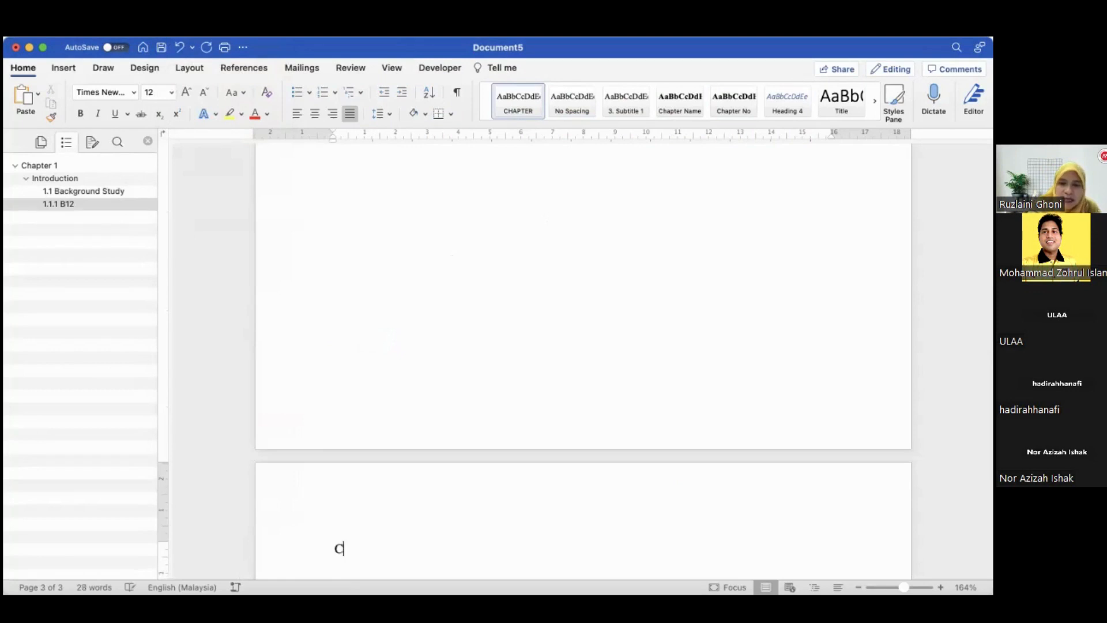
{"action": "type", "text": "jhapter"}
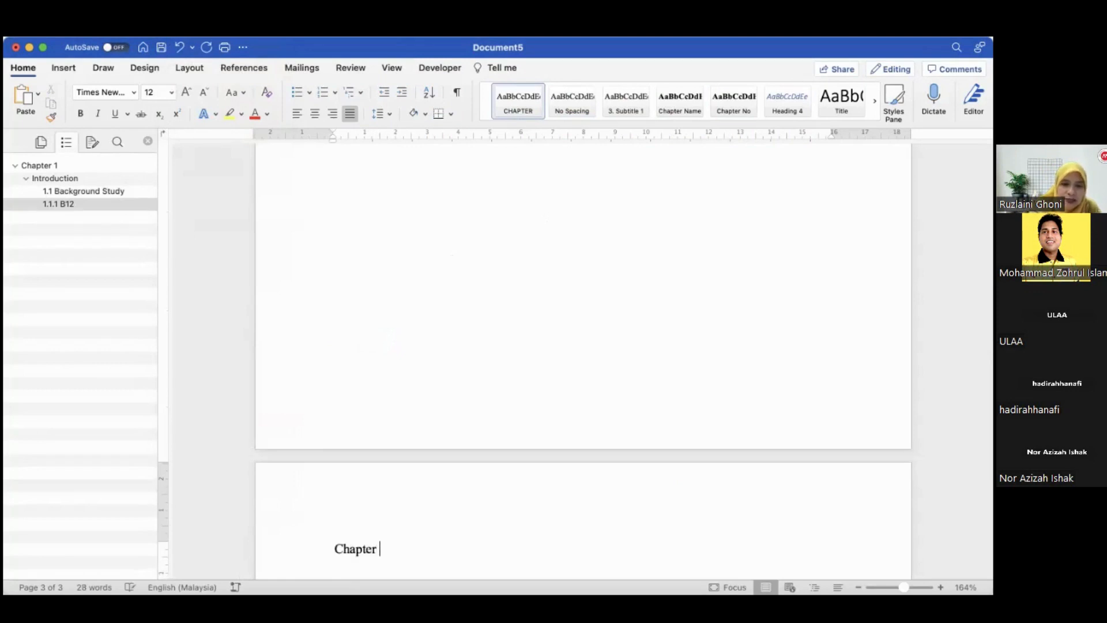
{"action": "type", "text": " 2"}
{"action": "left_click", "coordinate": [272, 561]}
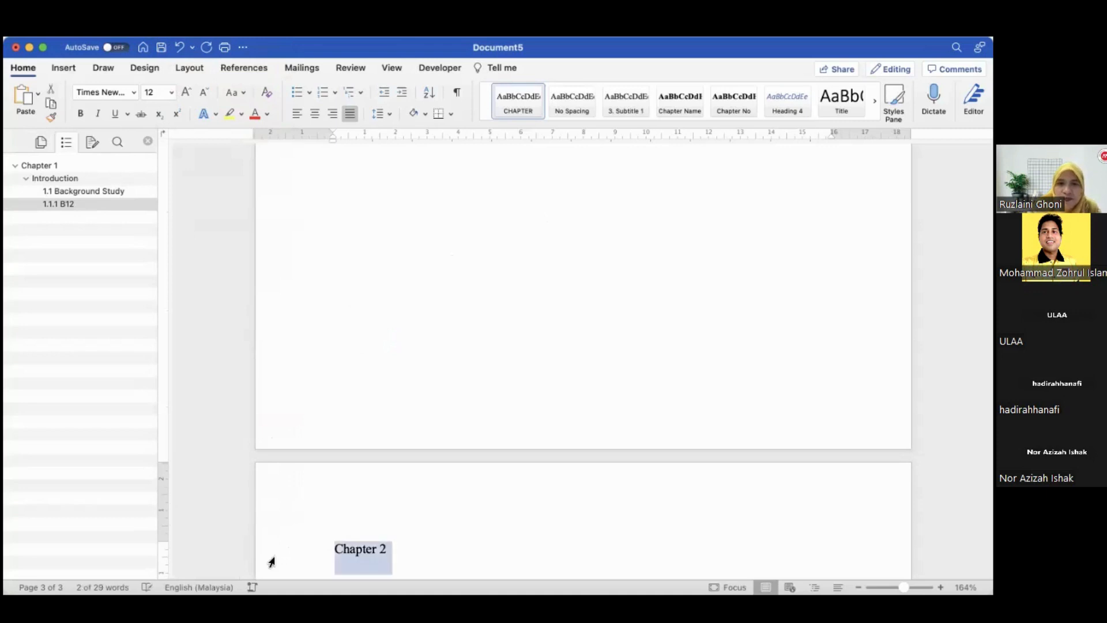
{"action": "left_click", "coordinate": [726, 105]}
{"action": "left_click", "coordinate": [657, 548]}
{"action": "key", "text": "Return"}
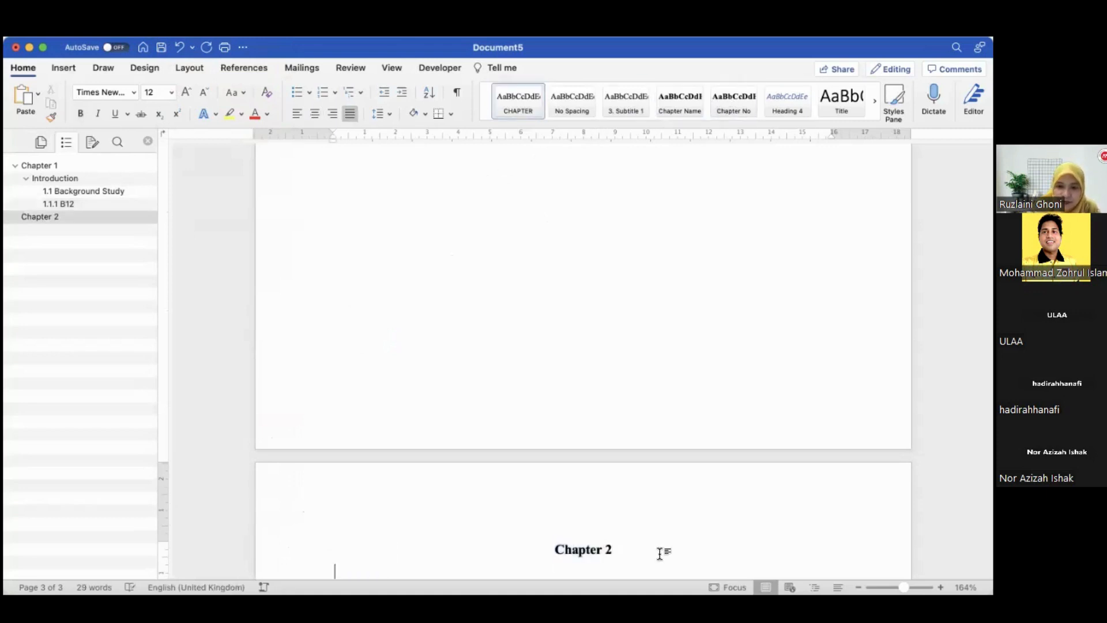
Type "Literature Review" below it, apply the Chapter Name style, and start a new line
{"action": "type", "text": "Litera"}
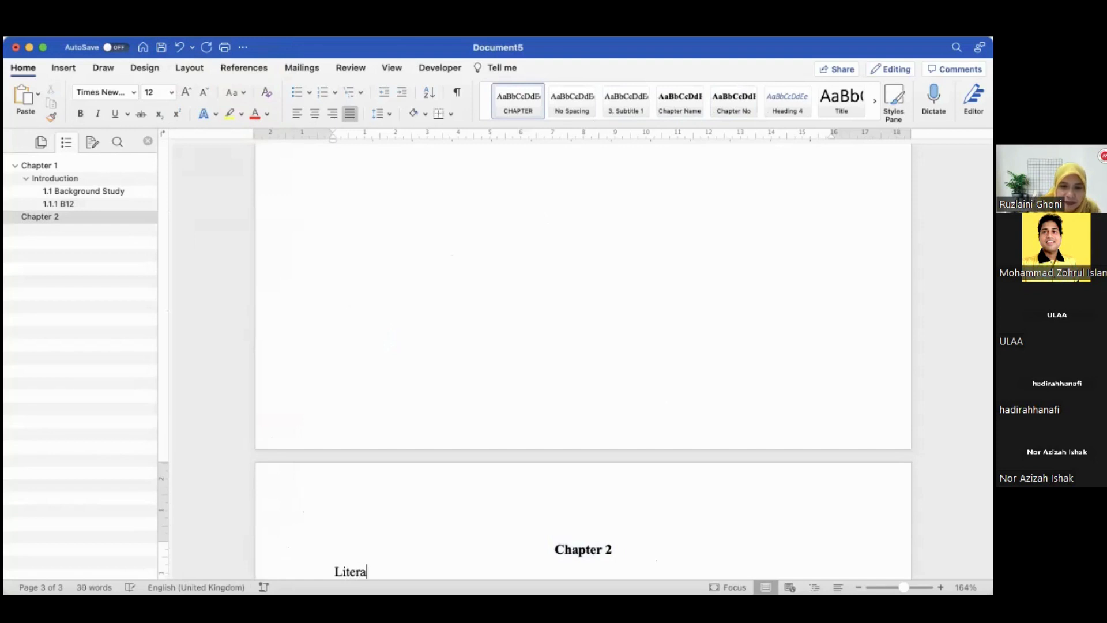
{"action": "type", "text": "ture Review"}
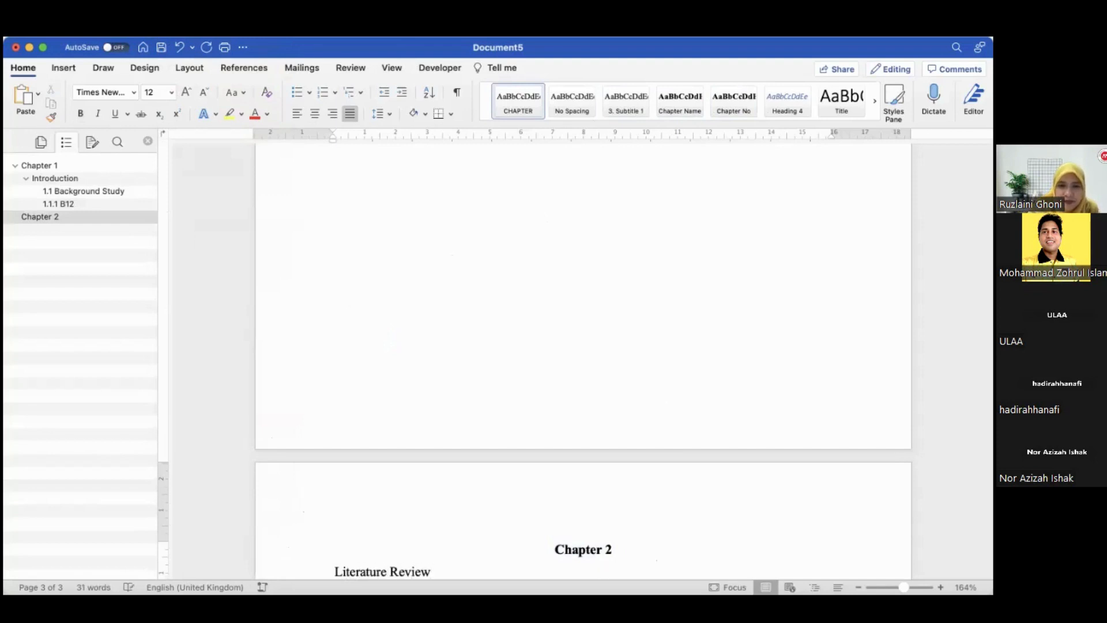
{"action": "triple_click", "coordinate": [596, 571]}
{"action": "left_click", "coordinate": [674, 109]}
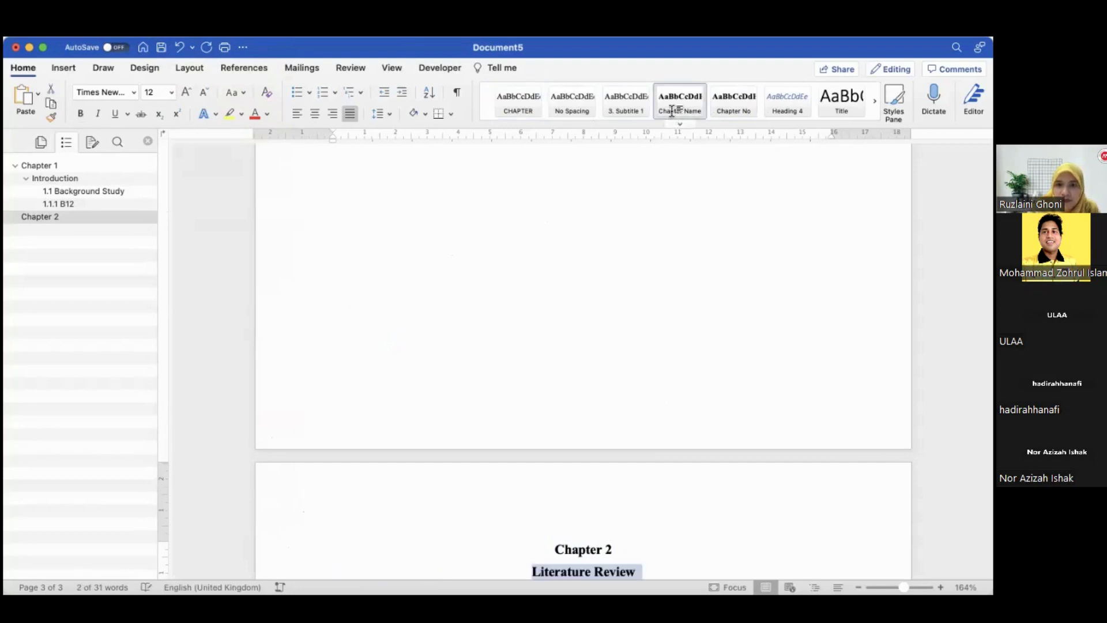
{"action": "left_click", "coordinate": [660, 576]}
{"action": "key", "text": "Return"}
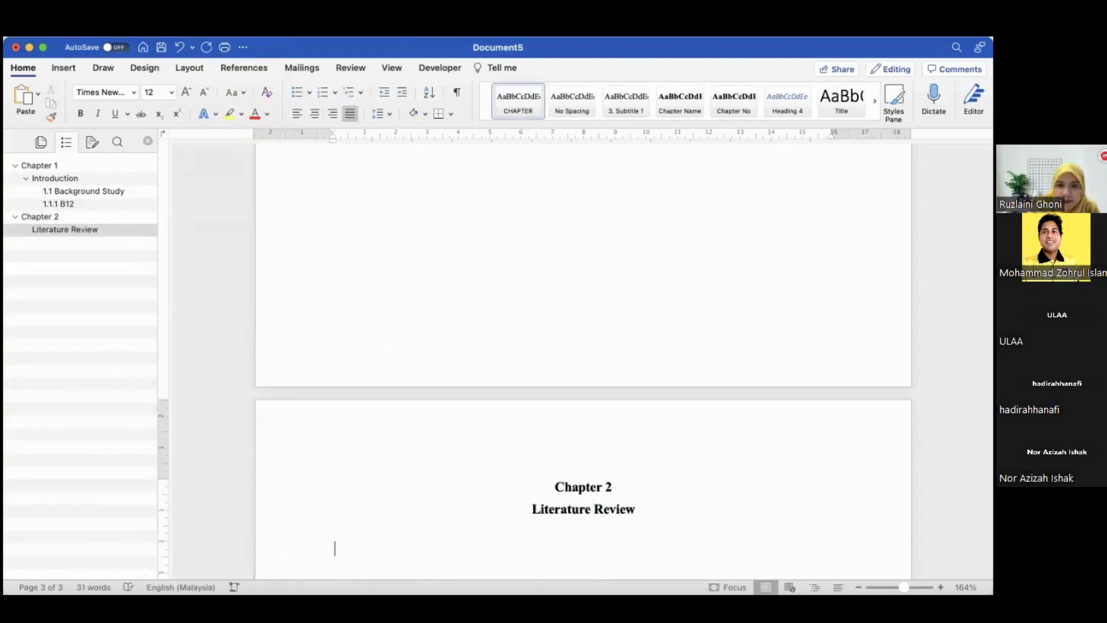
Add the heading "2.1 Subtitle 1", apply the 3. Subtitle 1 style and move its indent to the margin
{"action": "type", "text": "2.1 "}
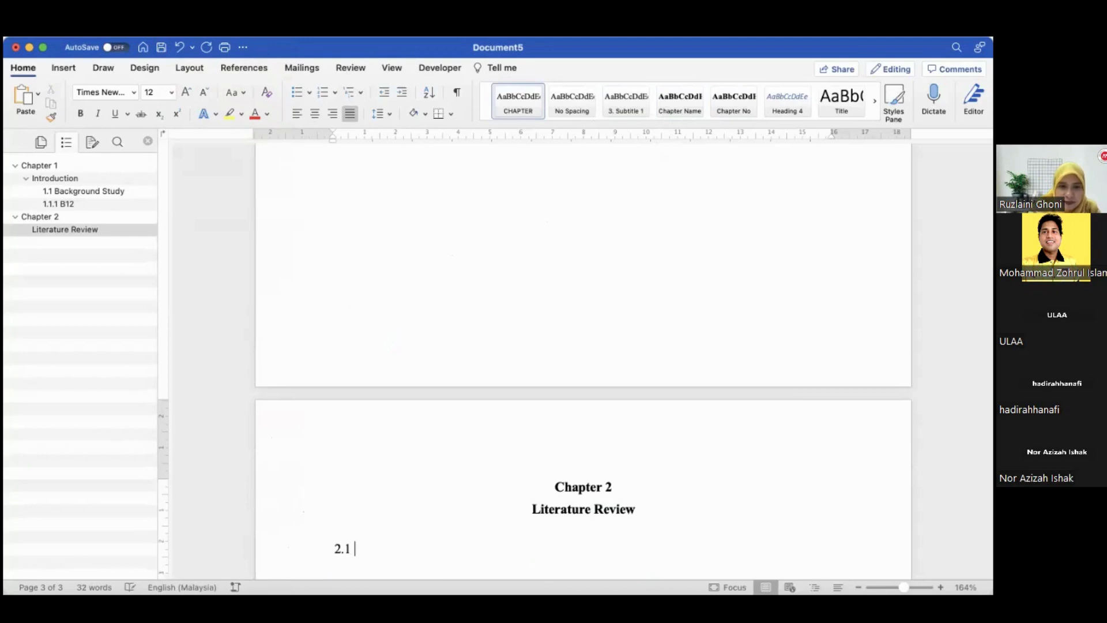
{"action": "type", "text": "Su"}
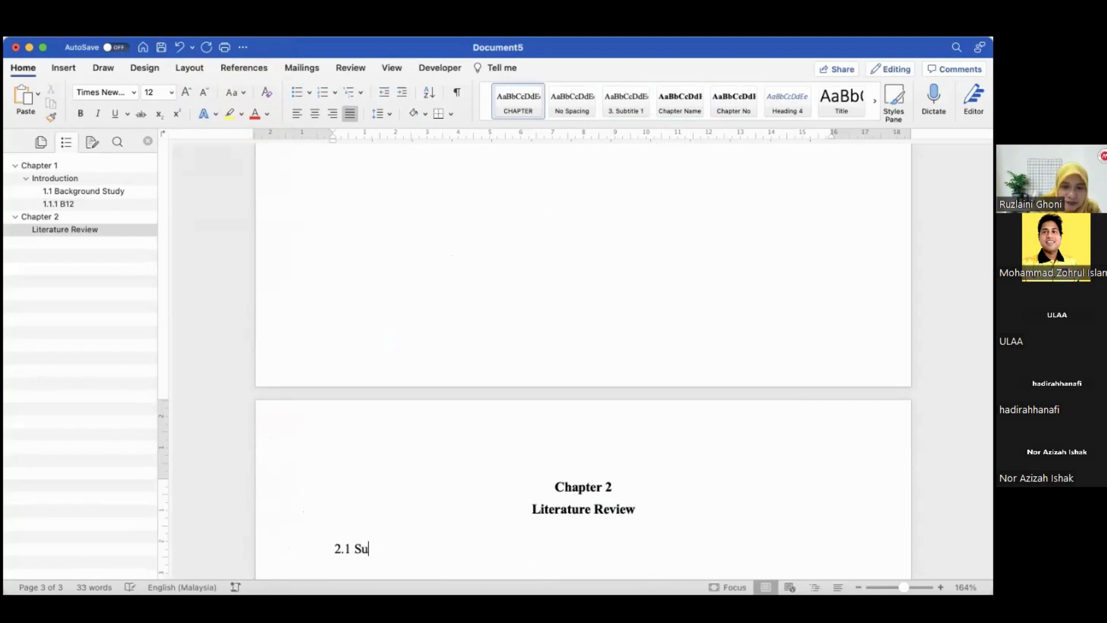
{"action": "type", "text": "btitle 1"}
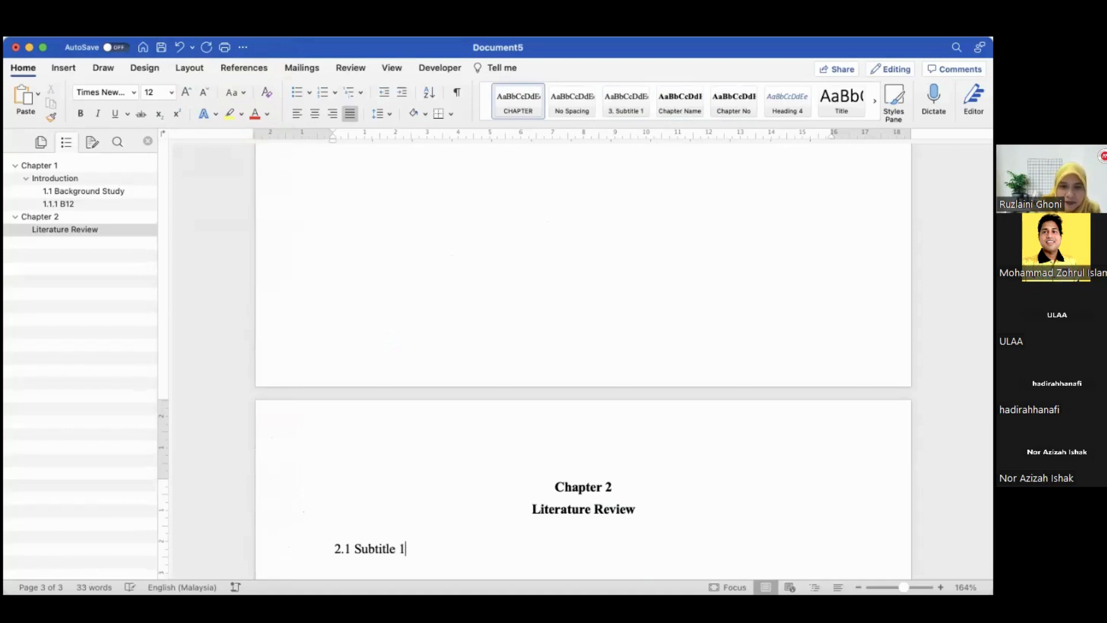
{"action": "left_click", "coordinate": [279, 563]}
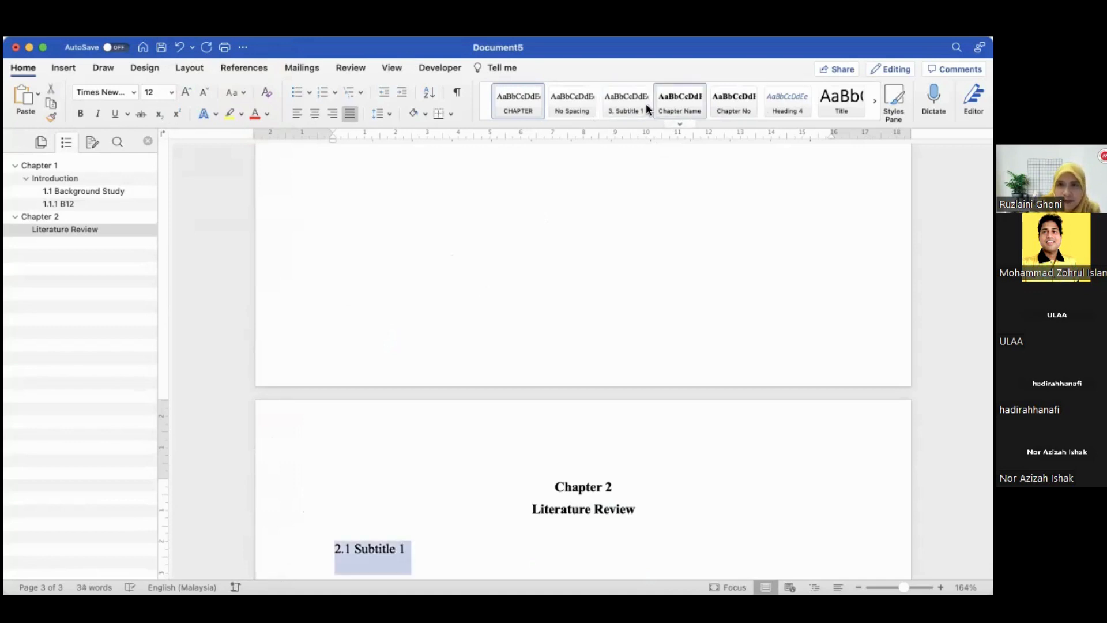
{"action": "left_click", "coordinate": [616, 111]}
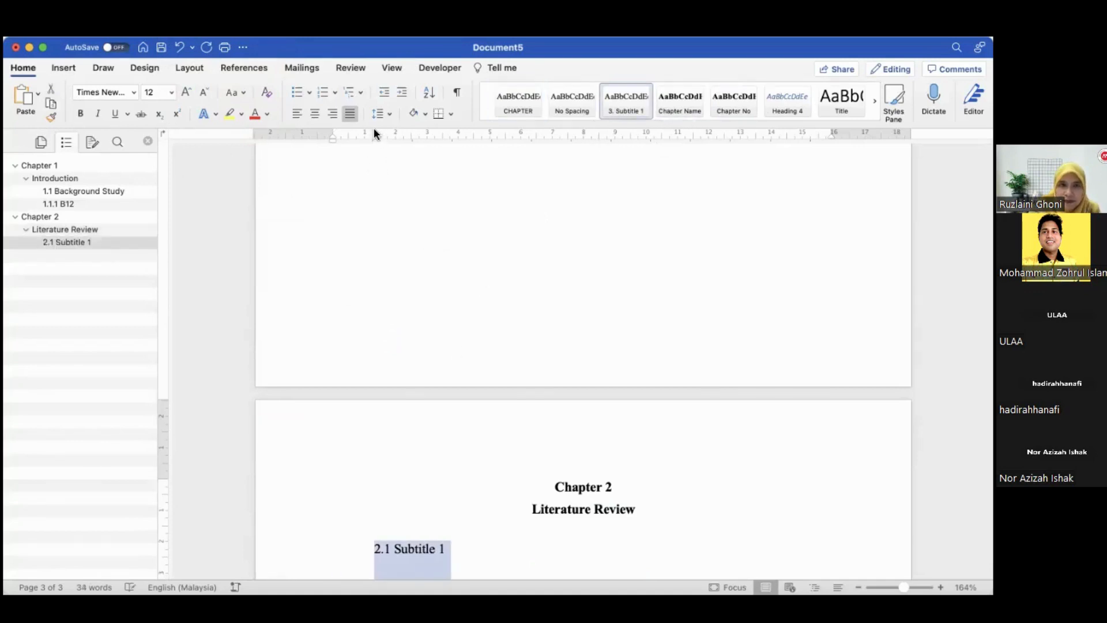
{"action": "left_click_drag", "start_coordinate": [374, 132], "coordinate": [332, 131]}
{"action": "left_click", "coordinate": [425, 553]}
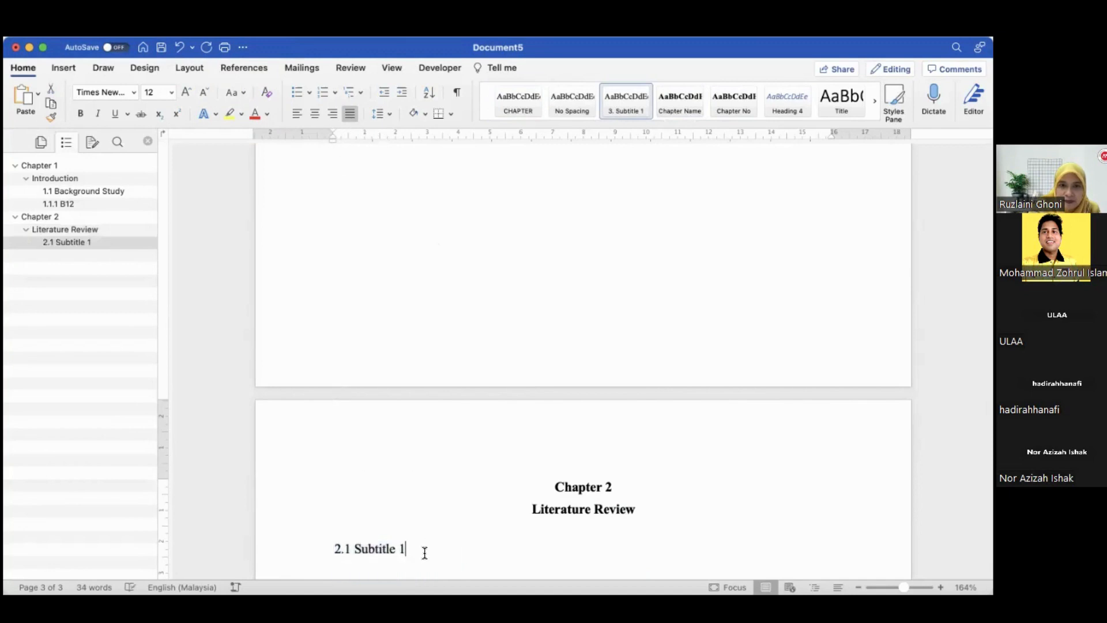
Add the heading "2.2 Subtitle 2" below, apply the 3. Subtitle 1 style and move its indent to the margin
{"action": "key", "text": "Return"}
{"action": "type", "text": "S"}
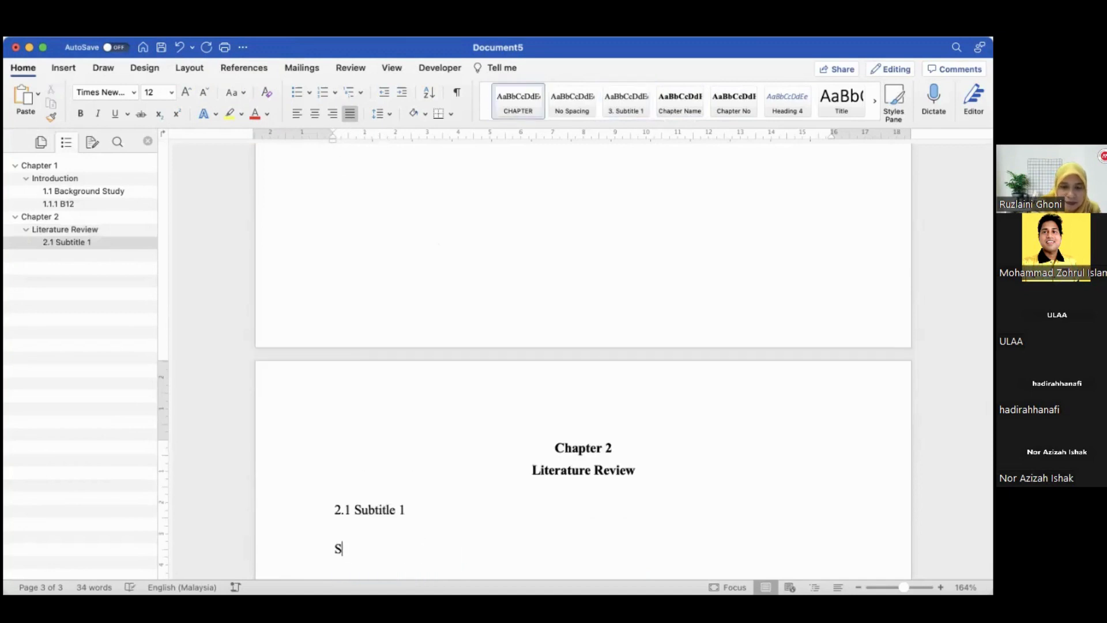
{"action": "type", "text": "ub"}
{"action": "key", "text": "BackSpace"}
{"action": "key", "text": "BackSpace"}
{"action": "key", "text": "BackSpace"}
{"action": "type", "text": "2.2 Subtitle 2"}
{"action": "left_click", "coordinate": [288, 551]}
{"action": "left_click", "coordinate": [606, 102]}
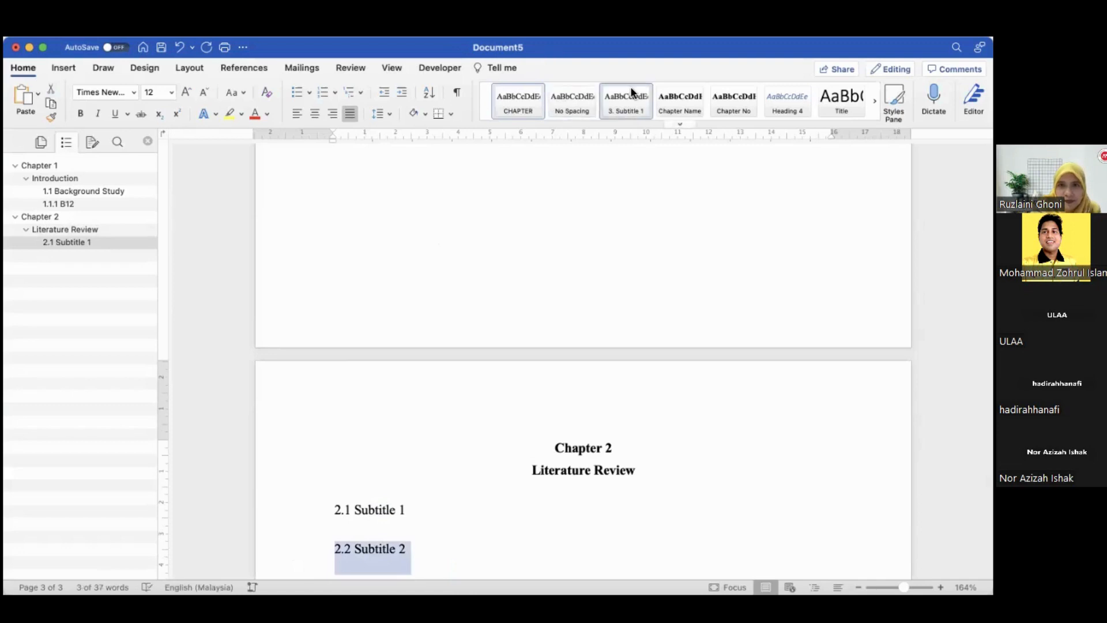
{"action": "left_click_drag", "start_coordinate": [371, 131], "coordinate": [331, 129]}
Insert "2.1.1 Subtitle-sub title 1" below 2.1 Subtitle 1, apply the 3. Subtitle 1 style and align its indent to the margin
{"action": "left_click", "coordinate": [427, 513]}
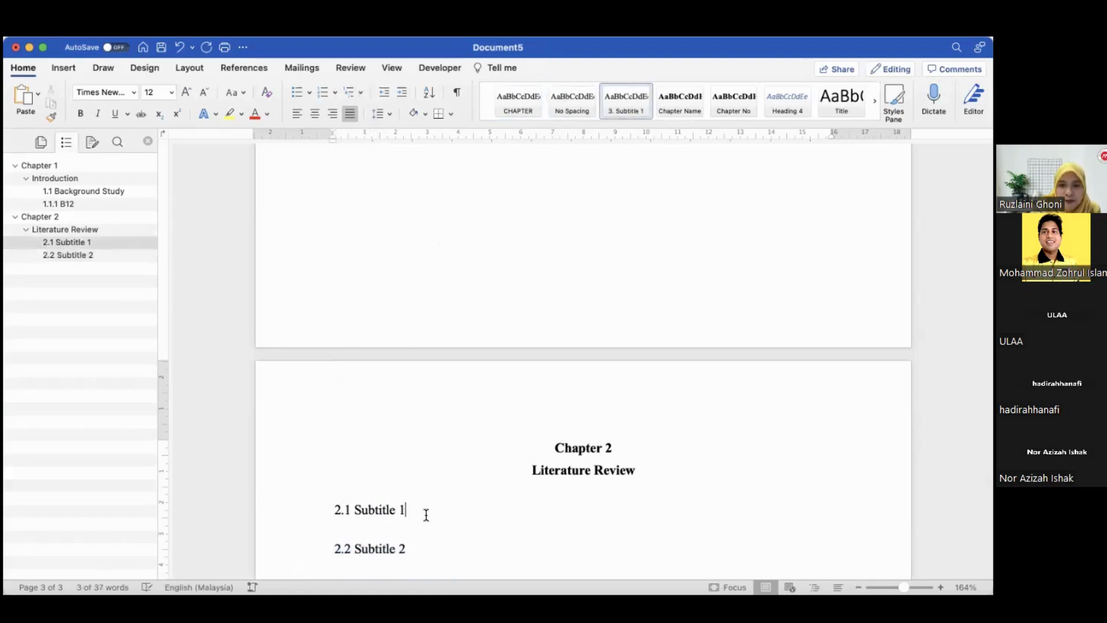
{"action": "key", "text": "Return"}
{"action": "type", "text": "2."}
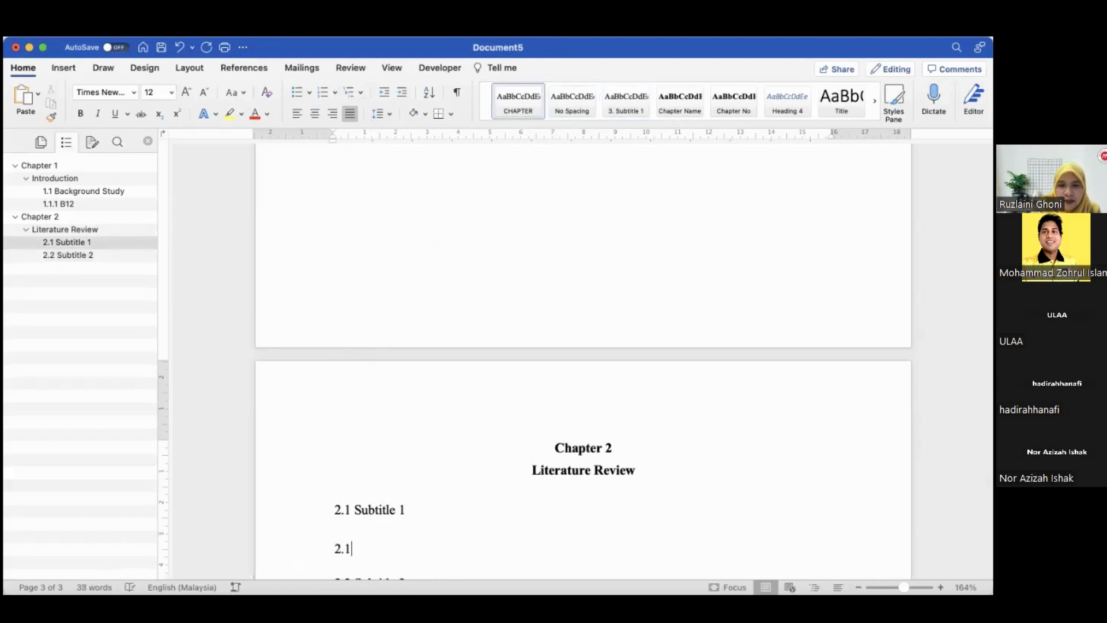
{"action": "type", "text": "1.1"}
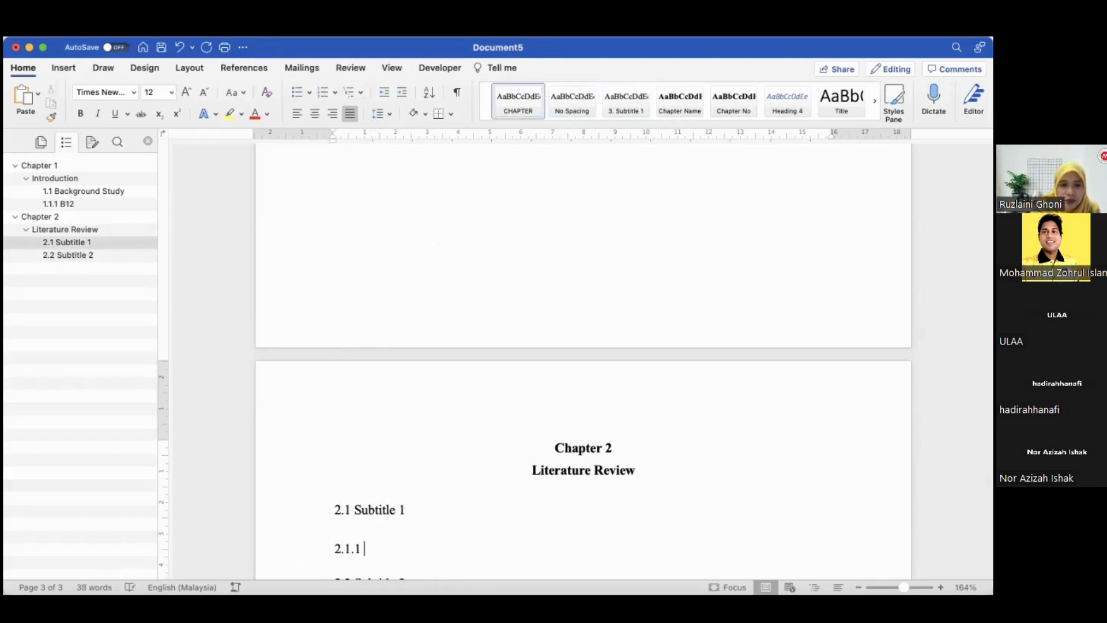
{"action": "type", "text": " Subto"}
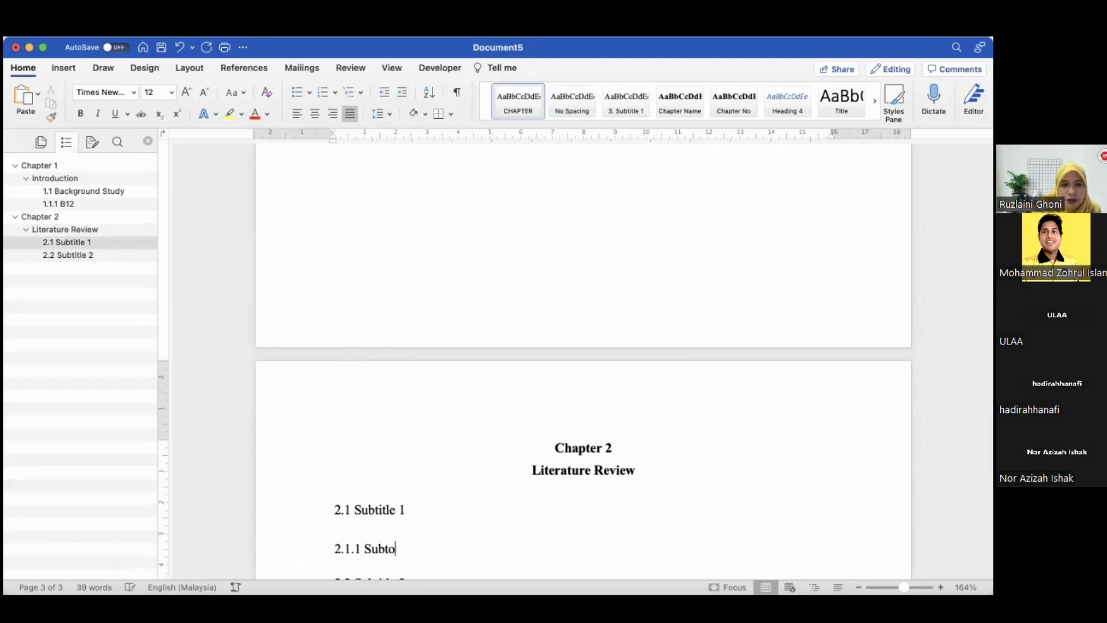
{"action": "key", "text": "BackSpace"}
{"action": "type", "text": "itle-"}
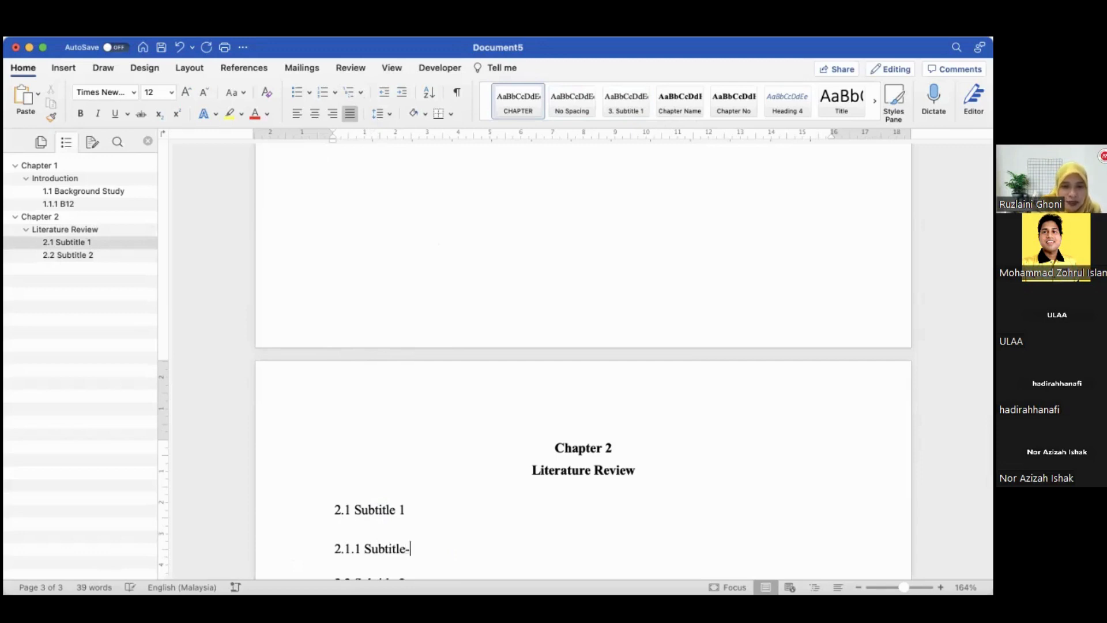
{"action": "type", "text": "sub title 1"}
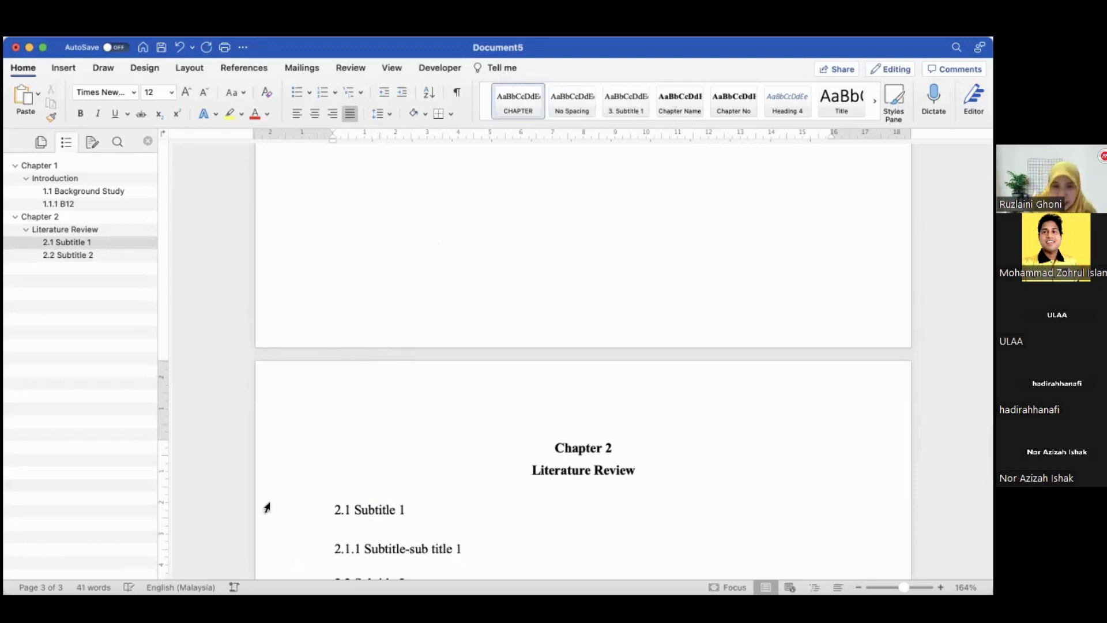
{"action": "left_click", "coordinate": [294, 549]}
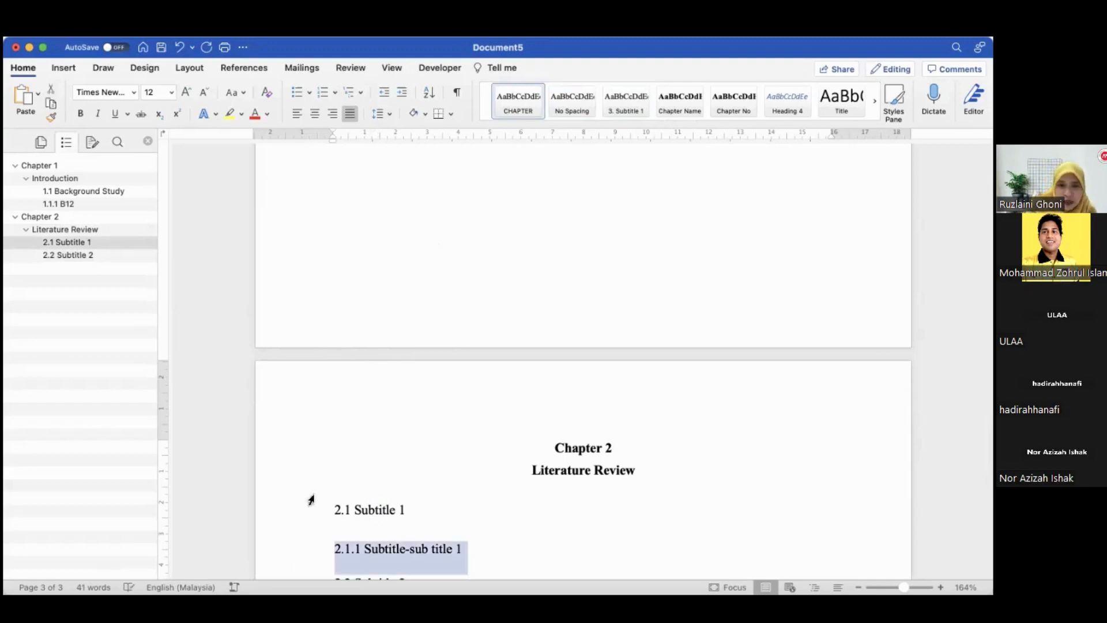
{"action": "left_click", "coordinate": [635, 92]}
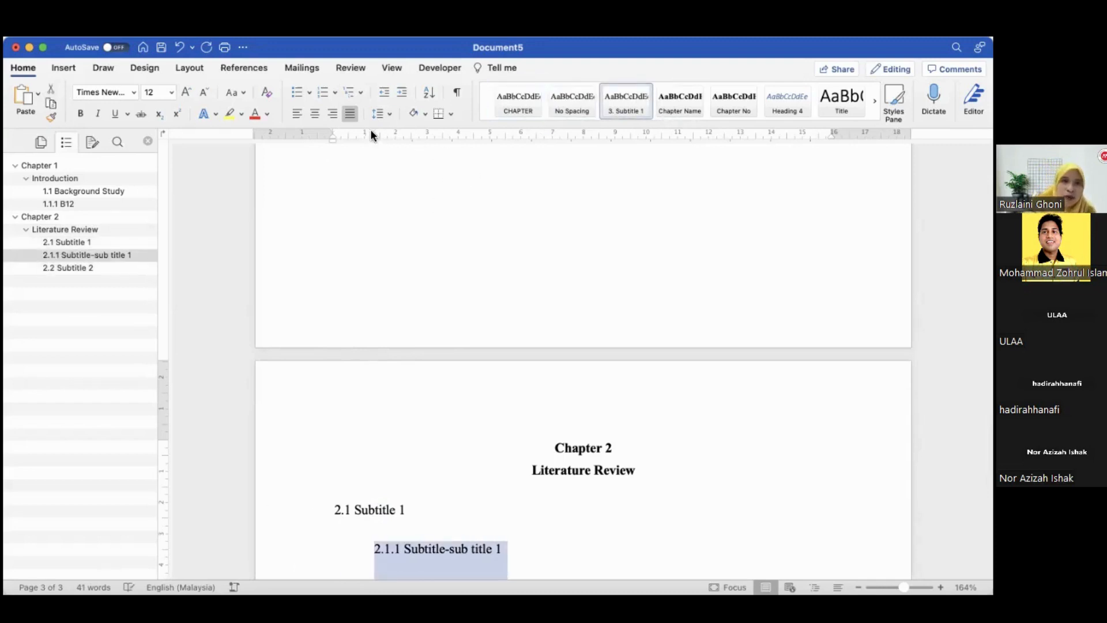
{"action": "left_click_drag", "start_coordinate": [374, 134], "coordinate": [333, 128]}
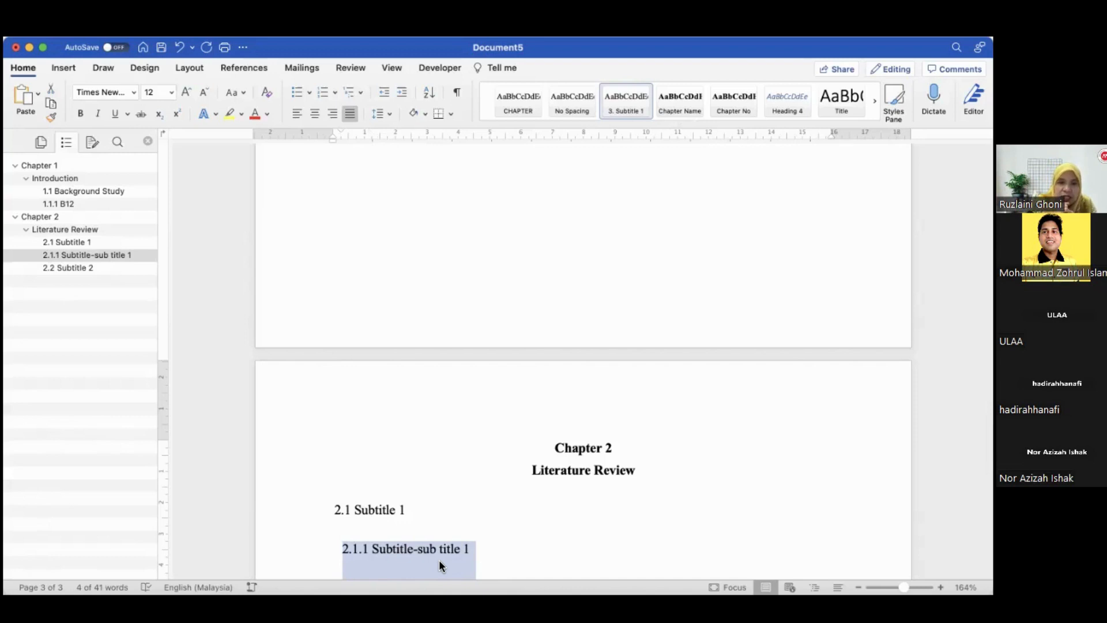
{"action": "left_click_drag", "start_coordinate": [341, 132], "coordinate": [334, 133]}
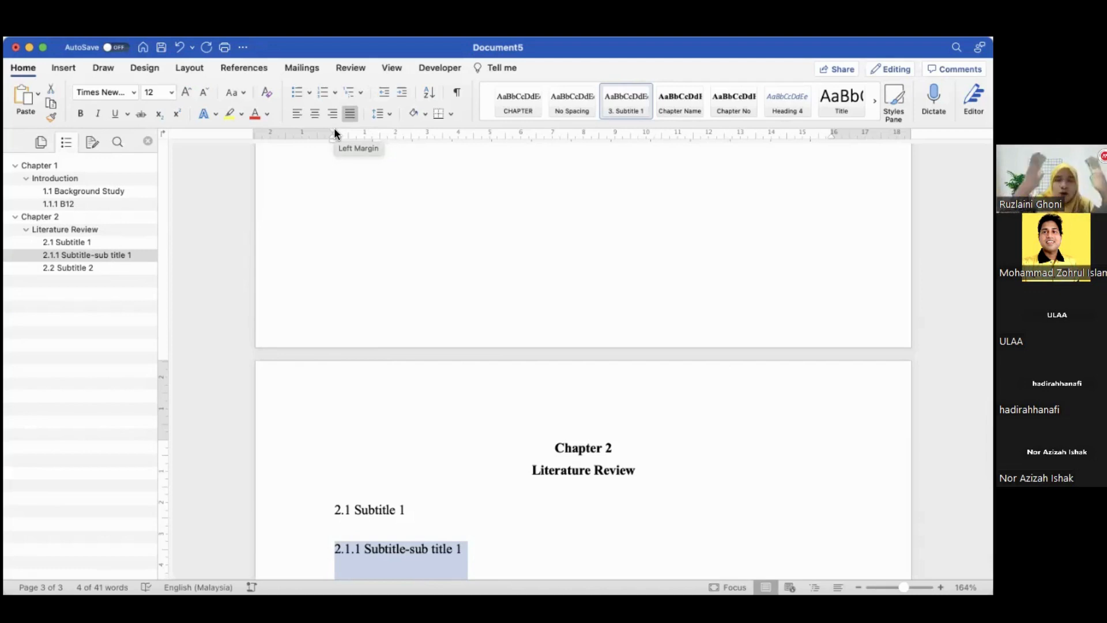
Jump to 1.1 Background Study through the navigation pane and scroll through the chapter headings
{"action": "left_click", "coordinate": [113, 191]}
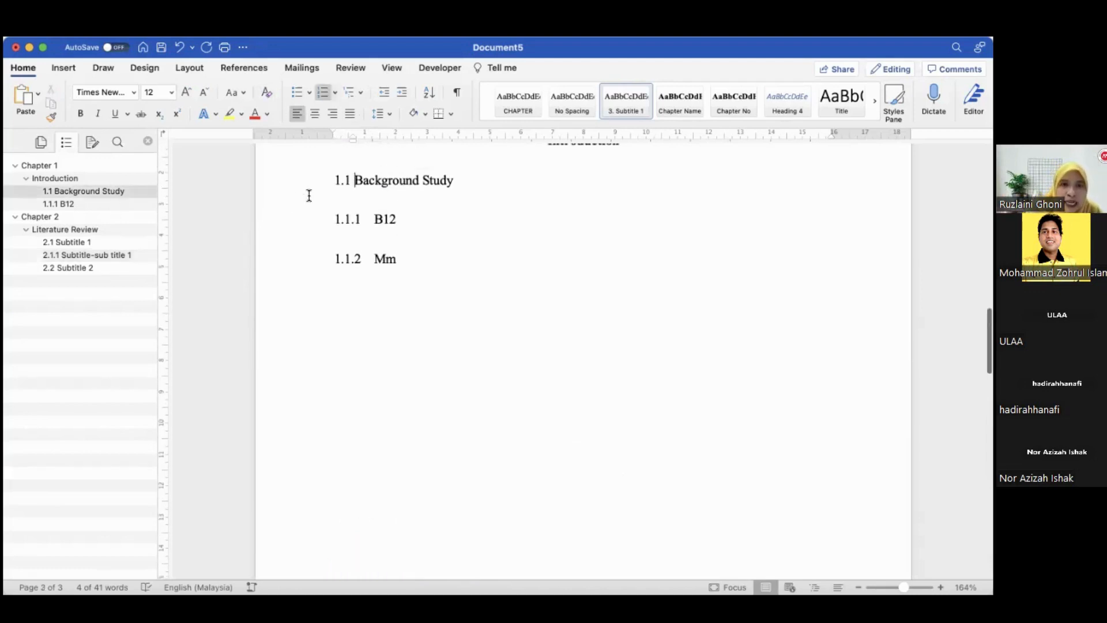
{"action": "left_click", "coordinate": [367, 197]}
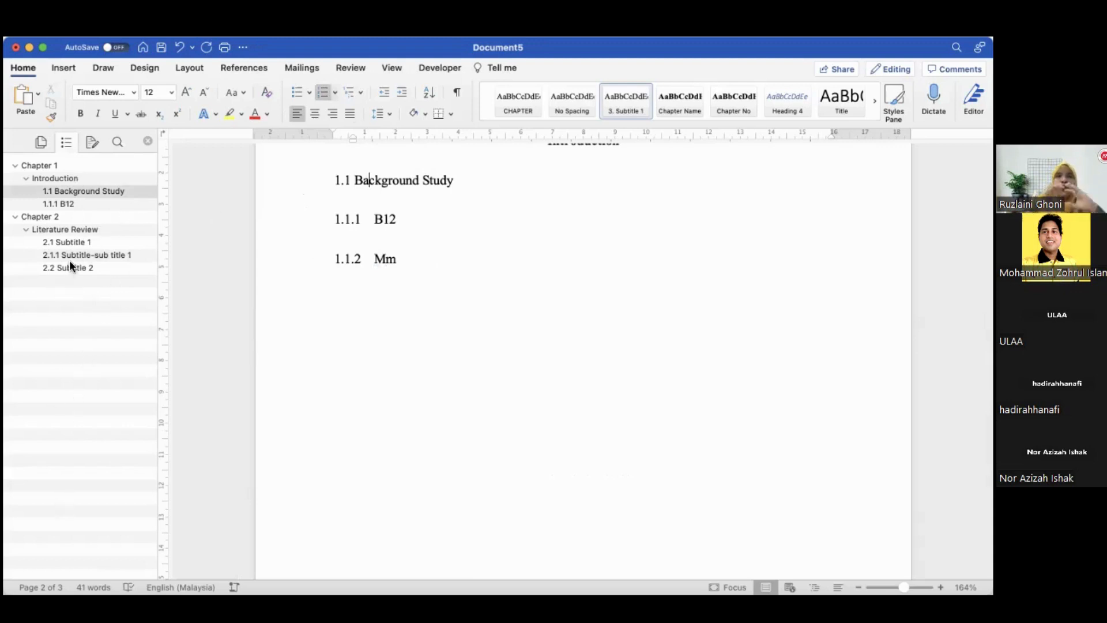
{"action": "scroll", "coordinate": [70, 261], "scroll_direction": "down", "scroll_amount": 2}
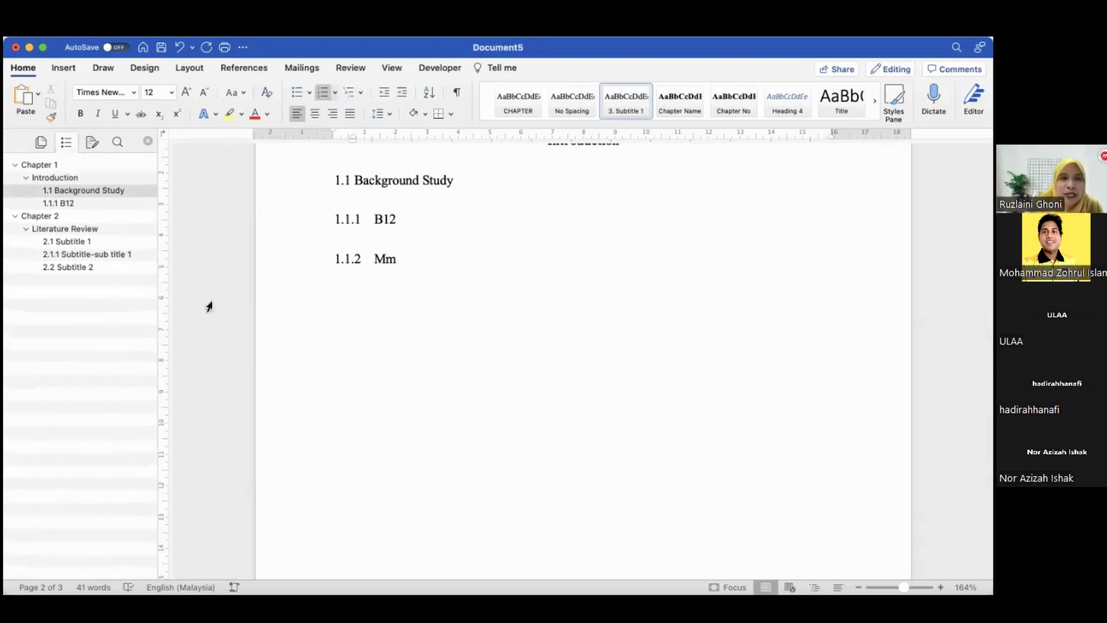
{"action": "scroll", "coordinate": [445, 294], "scroll_direction": "down", "scroll_amount": 10}
{"action": "scroll", "coordinate": [445, 294], "scroll_direction": "down", "scroll_amount": 5}
{"action": "scroll", "coordinate": [433, 222], "scroll_direction": "up", "scroll_amount": 6}
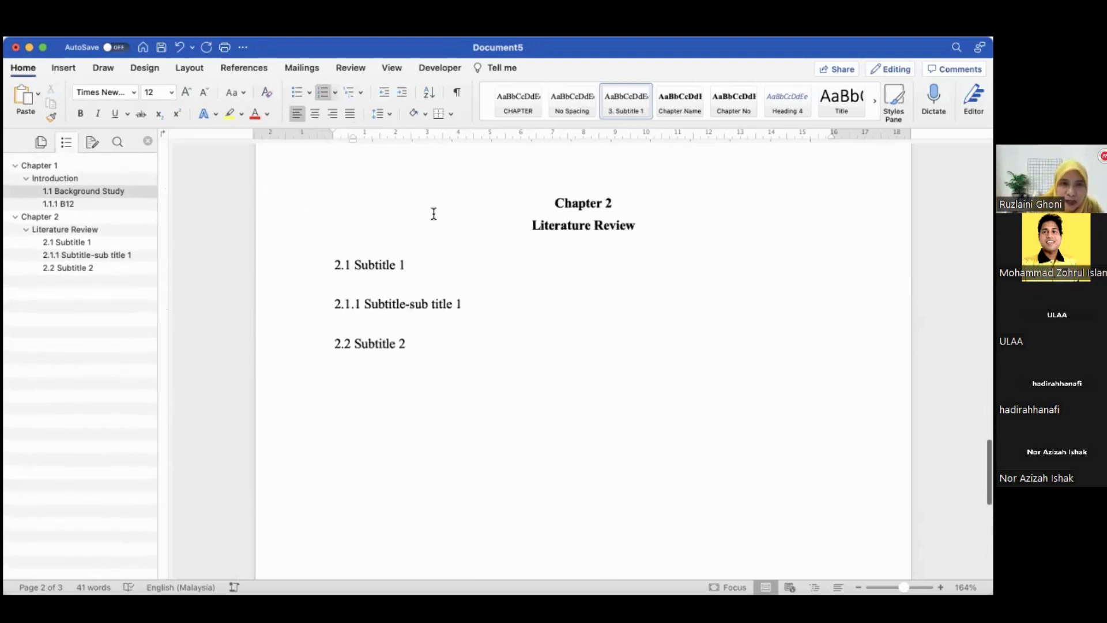
Add a body text line "Hhhhh a" below the 2.1 Subtitle 1 heading
{"action": "key", "text": "Return"}
{"action": "type", "text": "hhhhh"}
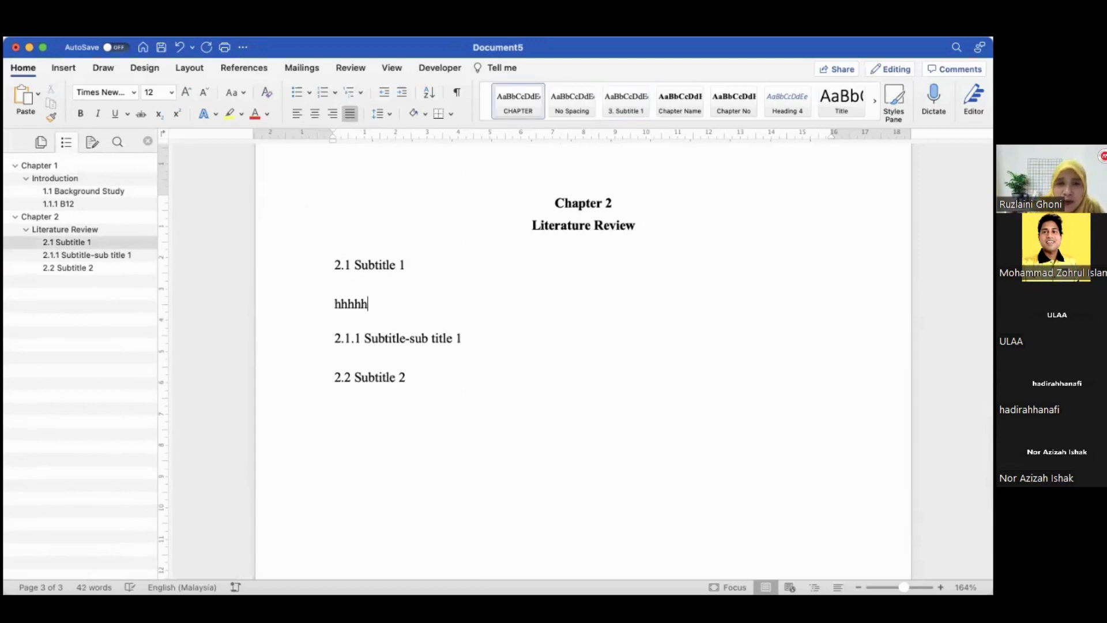
{"action": "type", "text": " a"}
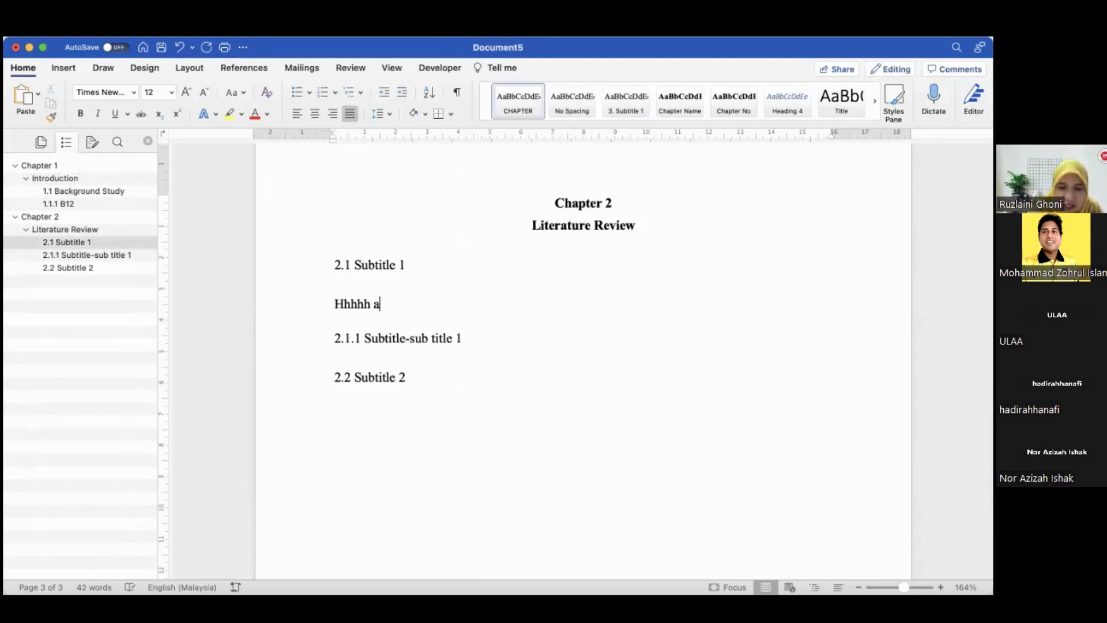
Replace the body line under 2.1 Subtitle 1 with the text "This will explain about wahat.."
{"action": "key", "text": "BackSpace"}
{"action": "key", "text": "BackSpace"}
{"action": "key", "text": "BackSpace"}
{"action": "key", "text": "BackSpace"}
{"action": "key", "text": "BackSpace"}
{"action": "key", "text": "BackSpace"}
{"action": "key", "text": "BackSpace"}
{"action": "key", "text": "BackSpace"}
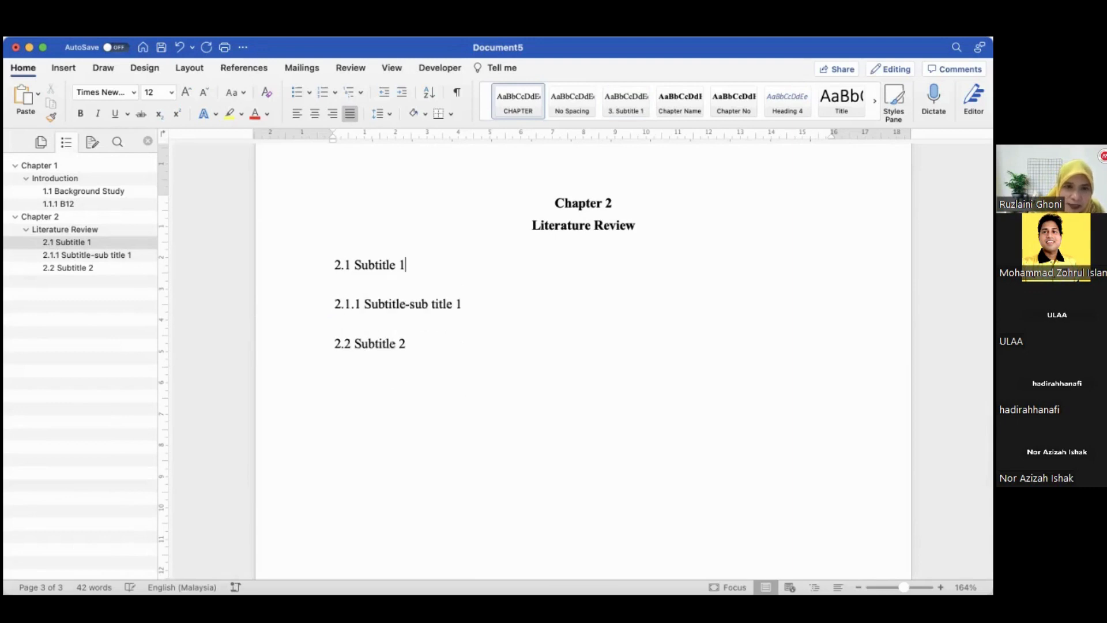
{"action": "type", "text": "t"}
{"action": "key", "text": "BackSpace"}
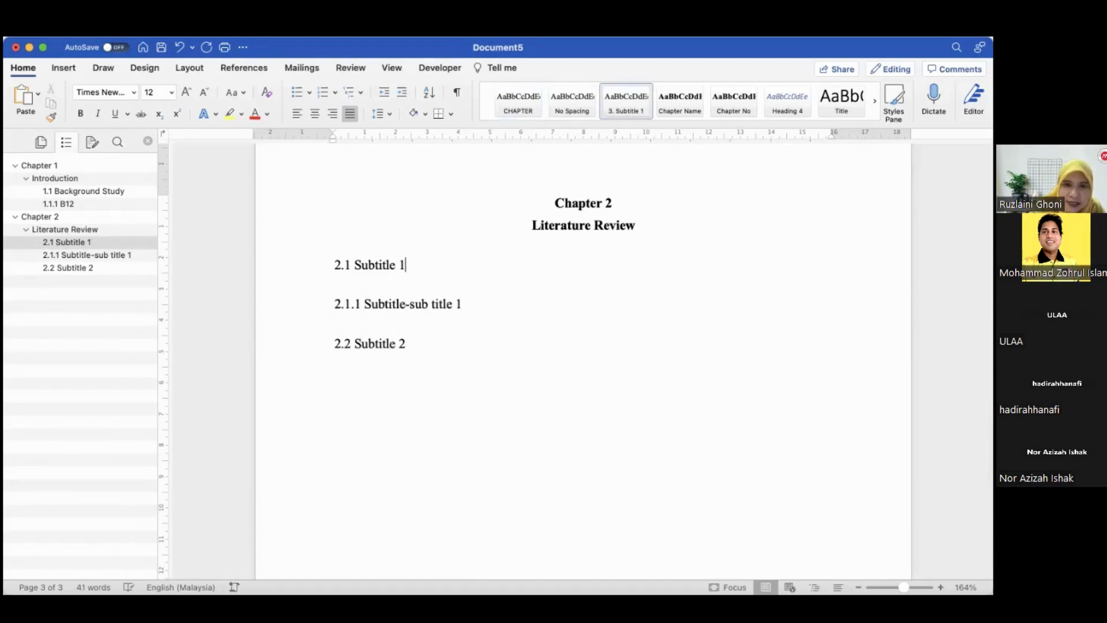
{"action": "key", "text": "Return"}
{"action": "type", "text": "t"}
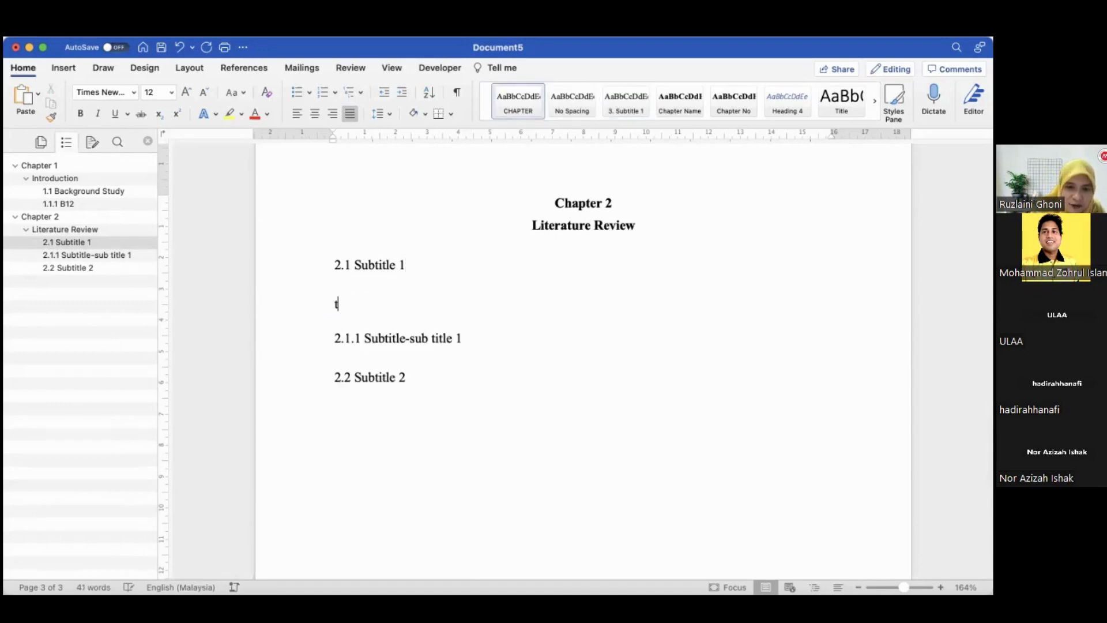
{"action": "type", "text": "his will e"}
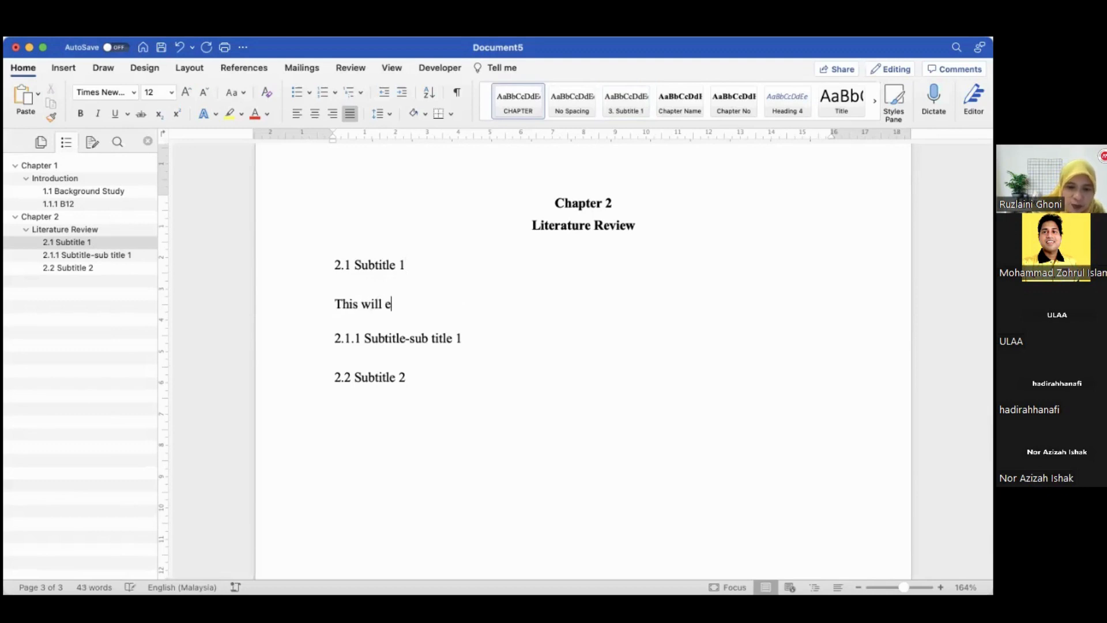
{"action": "type", "text": "xplain about"}
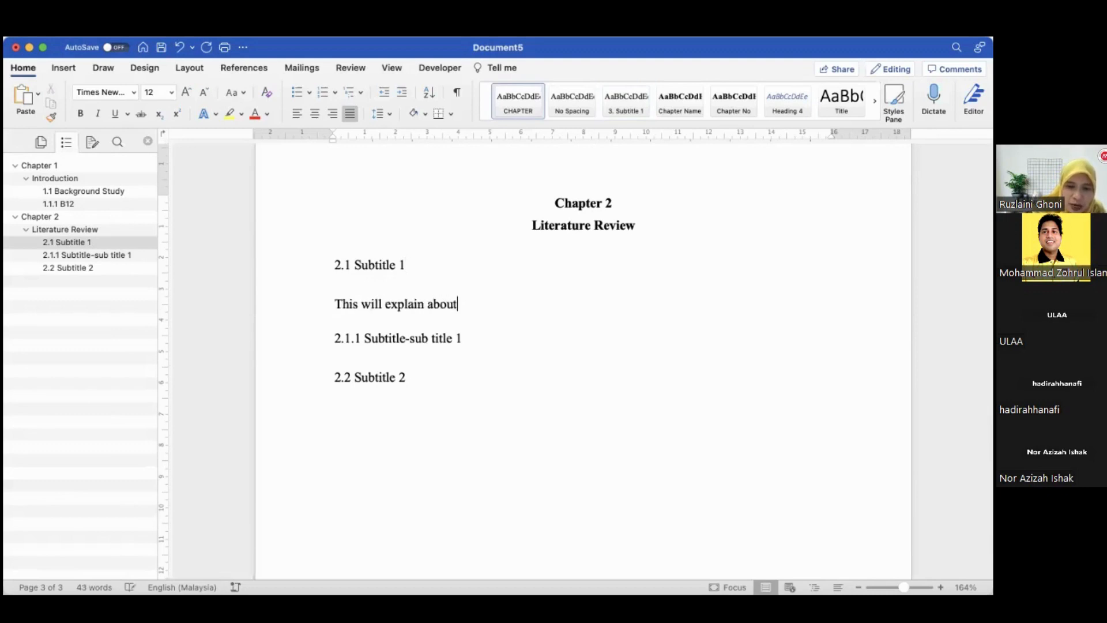
{"action": "type", "text": " wahat//"}
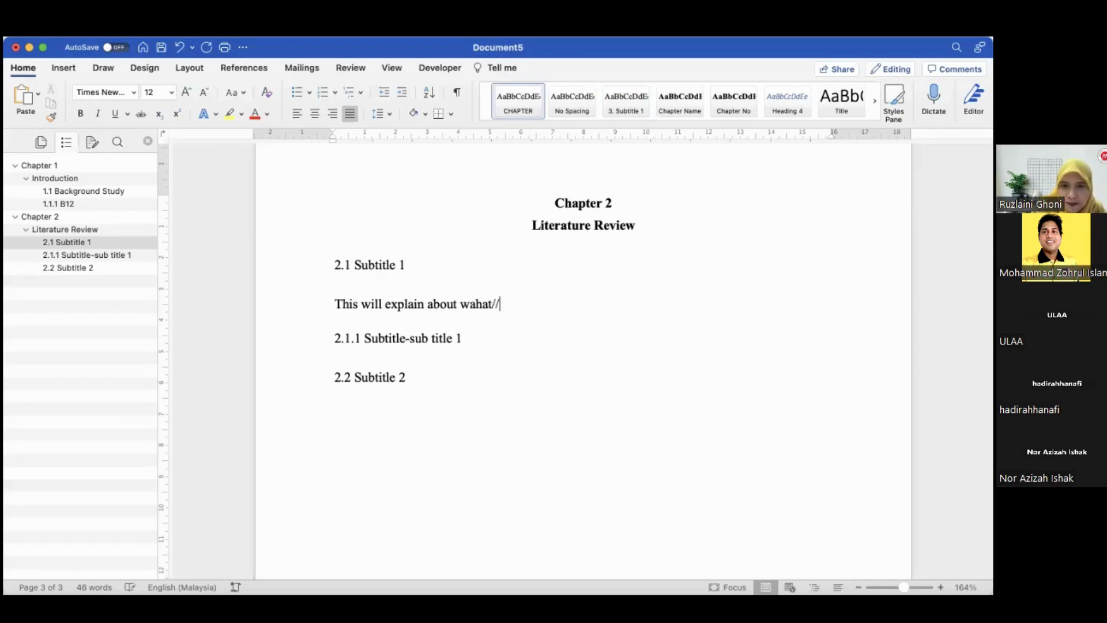
{"action": "key", "text": "BackSpace"}
{"action": "key", "text": "BackSpace"}
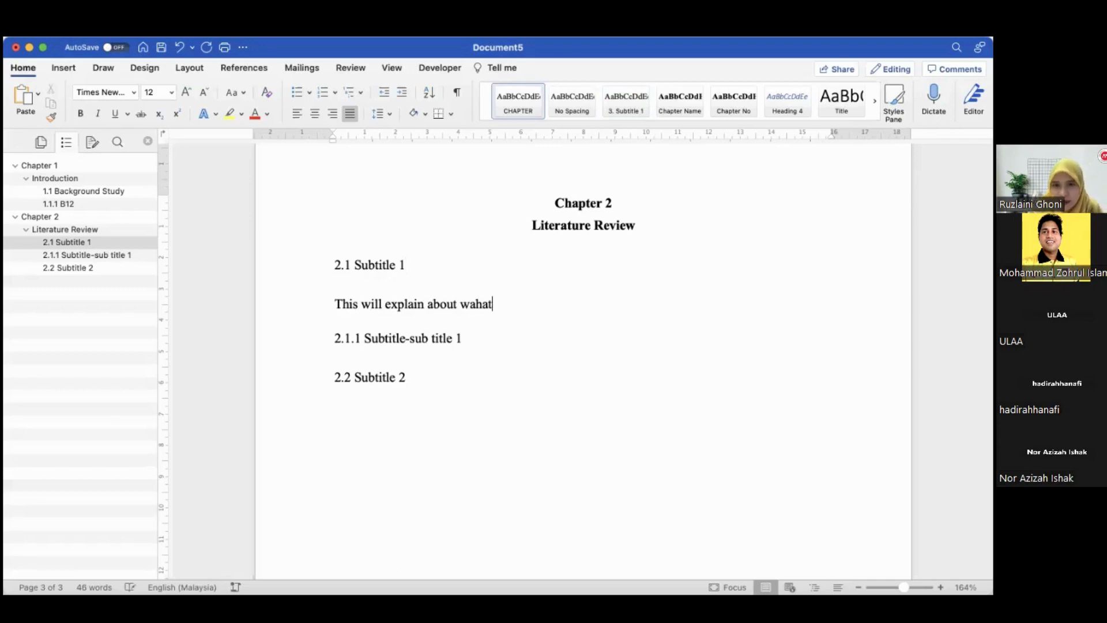
{"action": "type", "text": ".."}
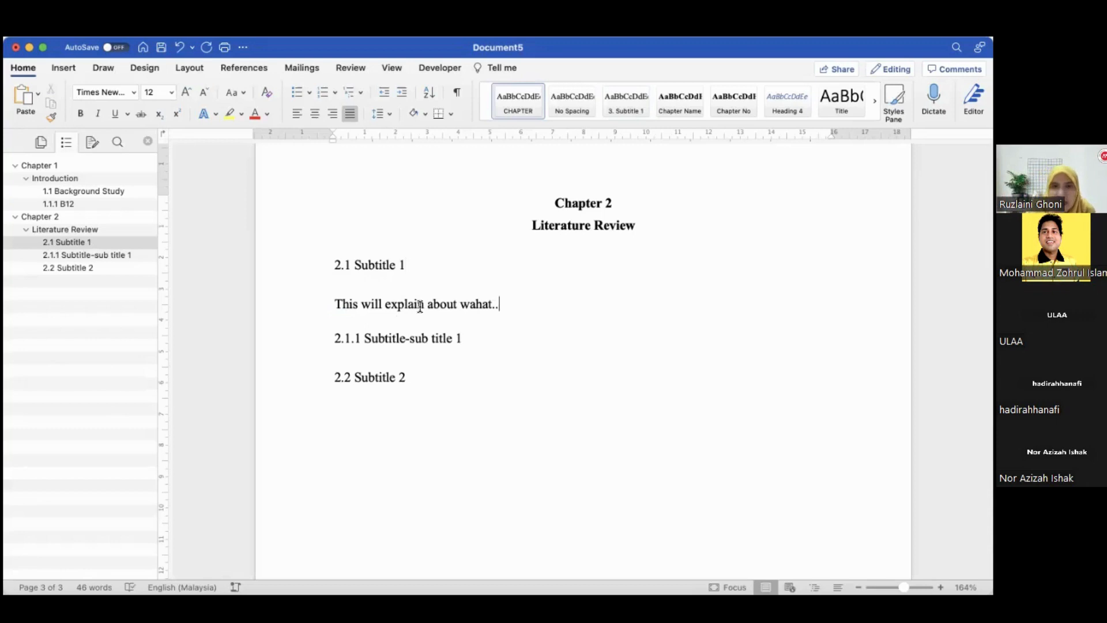
Highlight "Normal Slope Roof Truss" in the title page heading in bright green
{"action": "scroll", "coordinate": [453, 261], "scroll_direction": "up", "scroll_amount": 5}
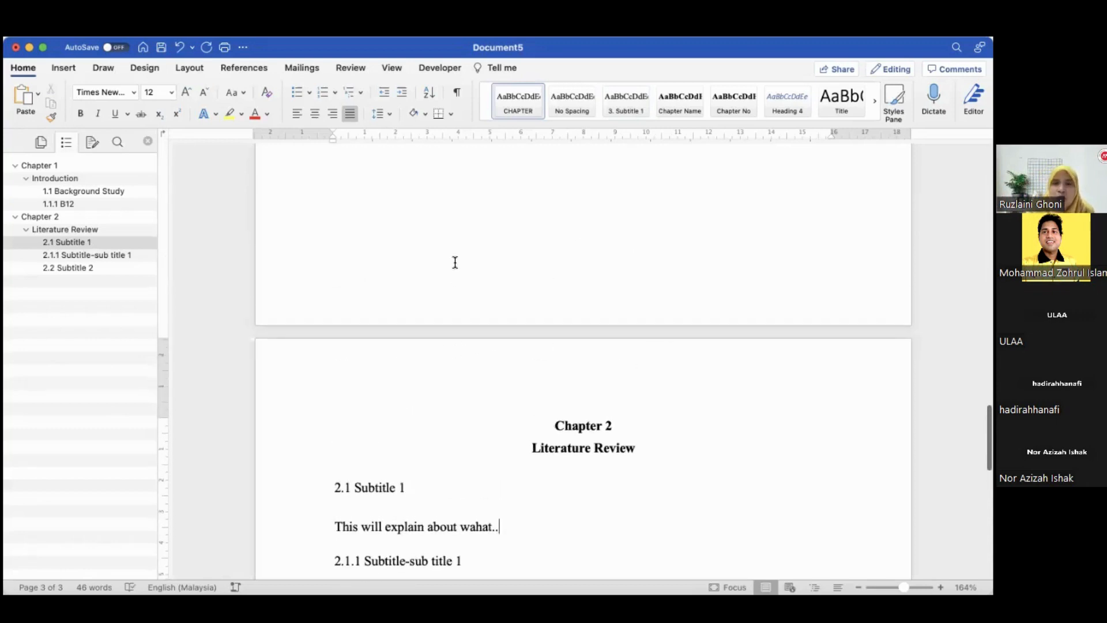
{"action": "scroll", "coordinate": [454, 260], "scroll_direction": "down", "scroll_amount": 3}
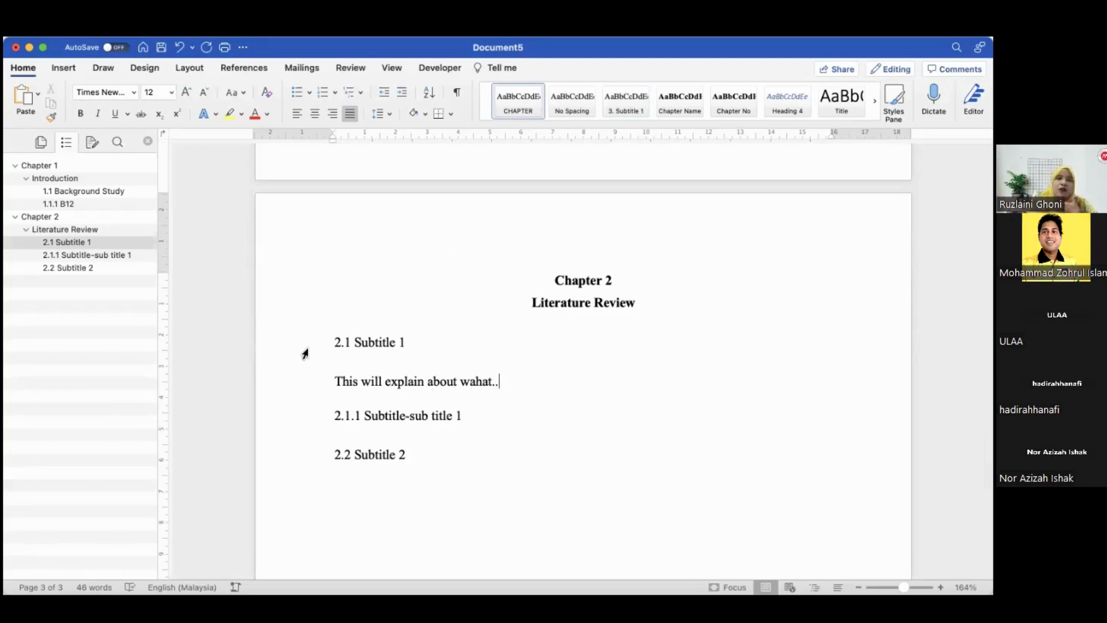
{"action": "scroll", "coordinate": [305, 353], "scroll_direction": "up", "scroll_amount": 20}
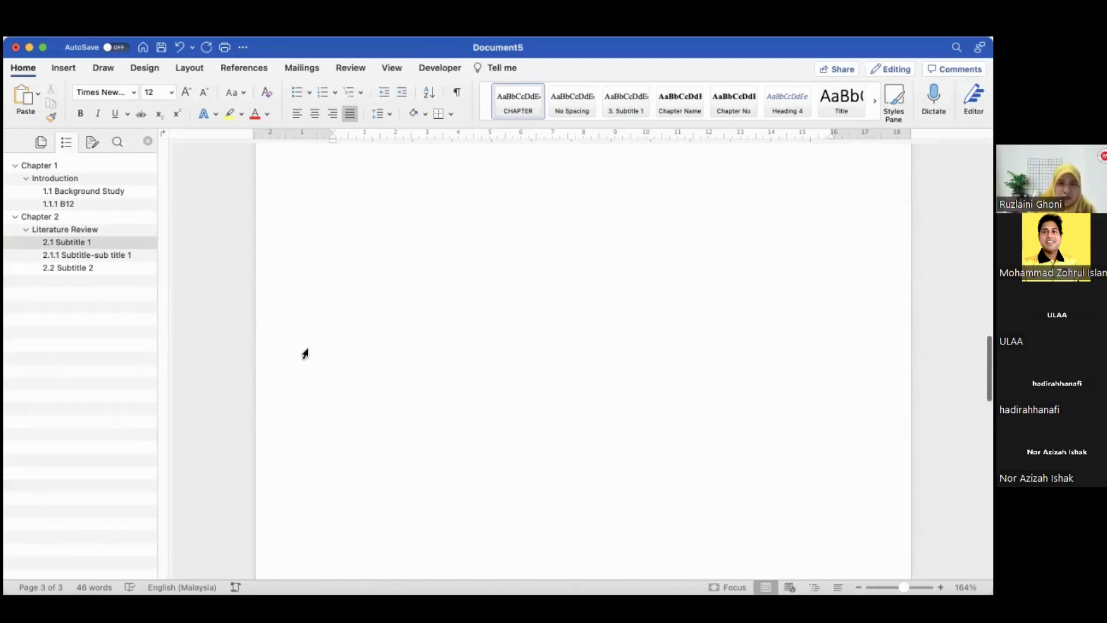
{"action": "scroll", "coordinate": [305, 353], "scroll_direction": "up", "scroll_amount": 5}
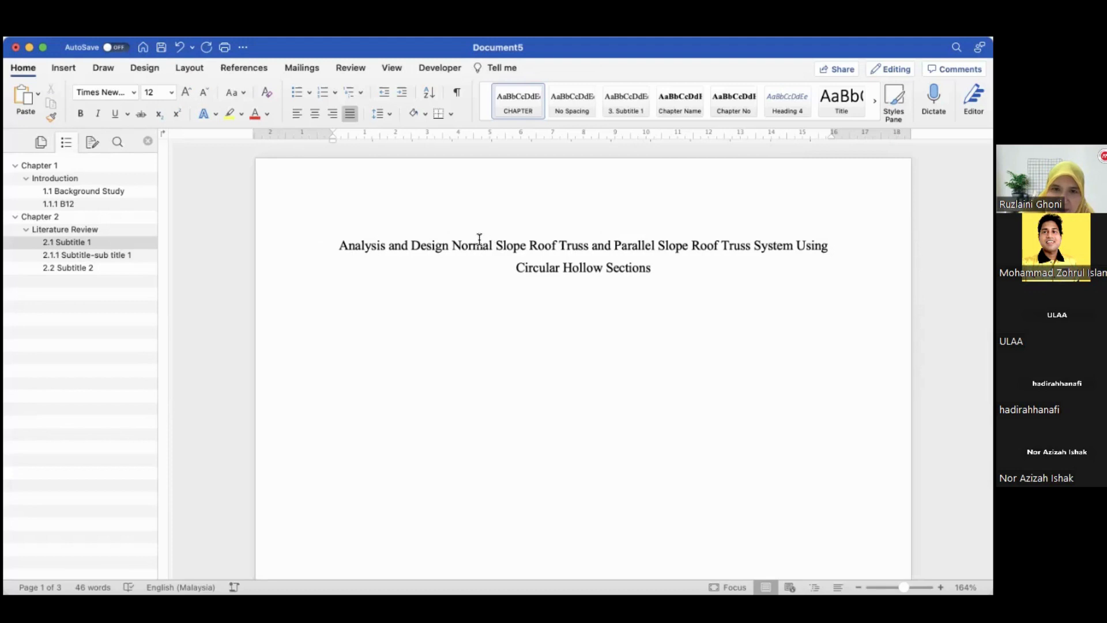
{"action": "left_click_drag", "start_coordinate": [452, 247], "coordinate": [589, 248]}
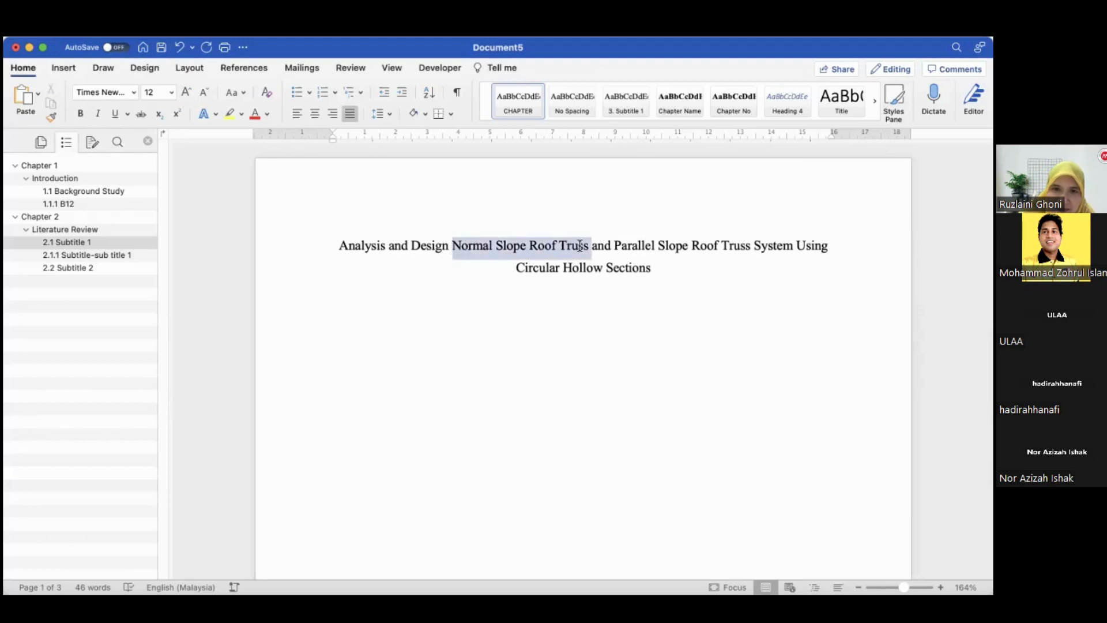
{"action": "left_click", "coordinate": [267, 114]}
{"action": "left_click", "coordinate": [238, 113]}
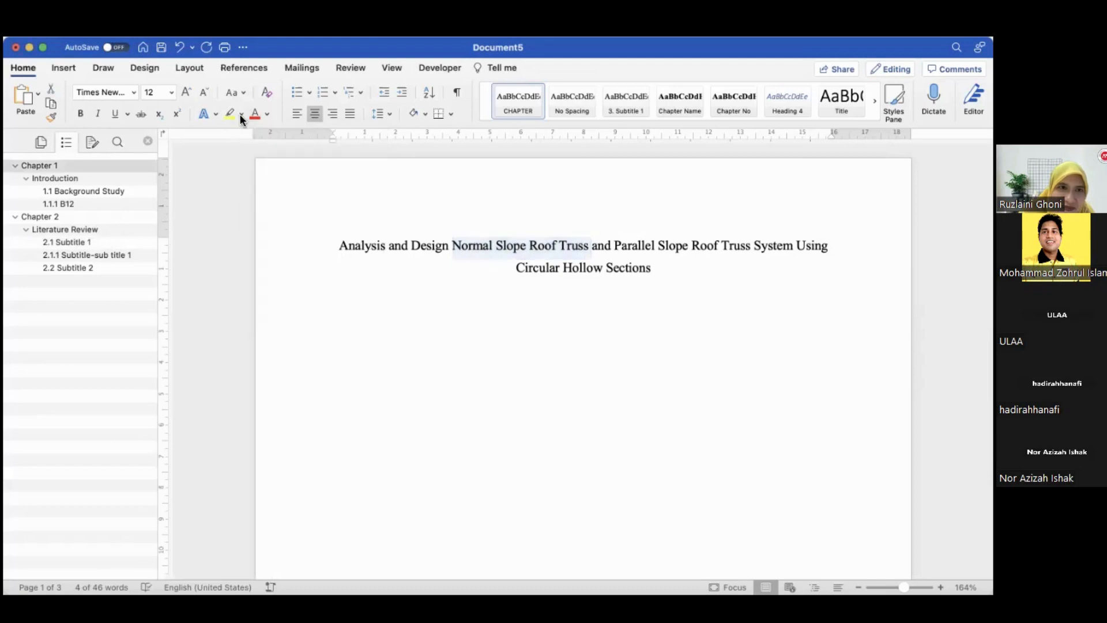
{"action": "left_click", "coordinate": [240, 113]}
{"action": "left_click", "coordinate": [260, 156]}
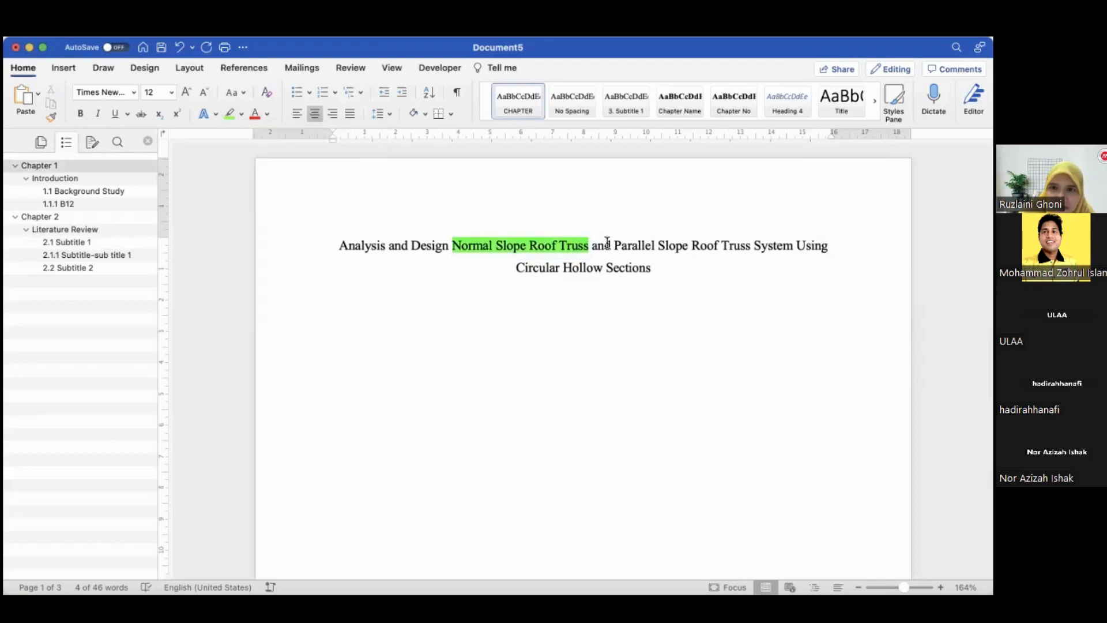
Highlight "Parallel Slope Roof Truss" and "Circular Hollow Sections" in the title in the same green
{"action": "left_click_drag", "start_coordinate": [614, 247], "coordinate": [752, 247]}
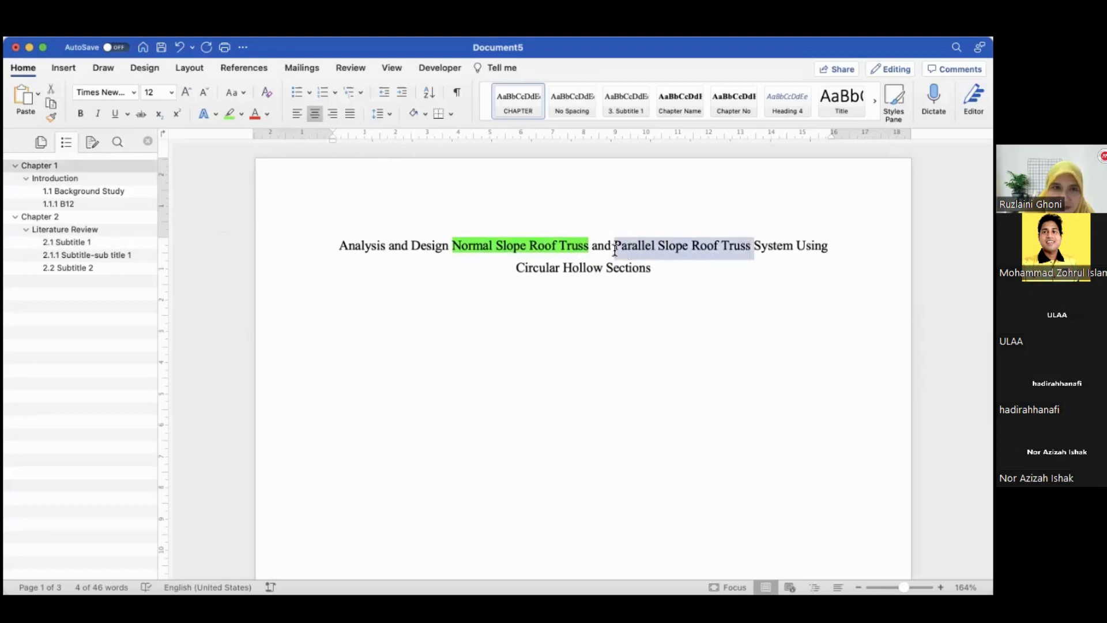
{"action": "left_click", "coordinate": [229, 113]}
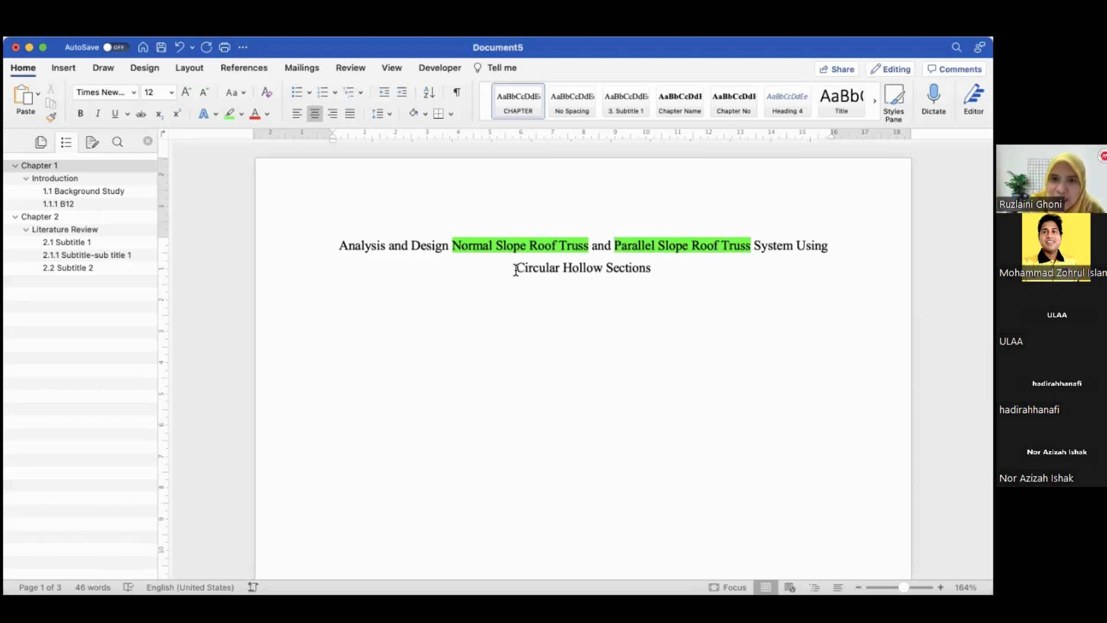
{"action": "left_click_drag", "start_coordinate": [517, 268], "coordinate": [636, 271]}
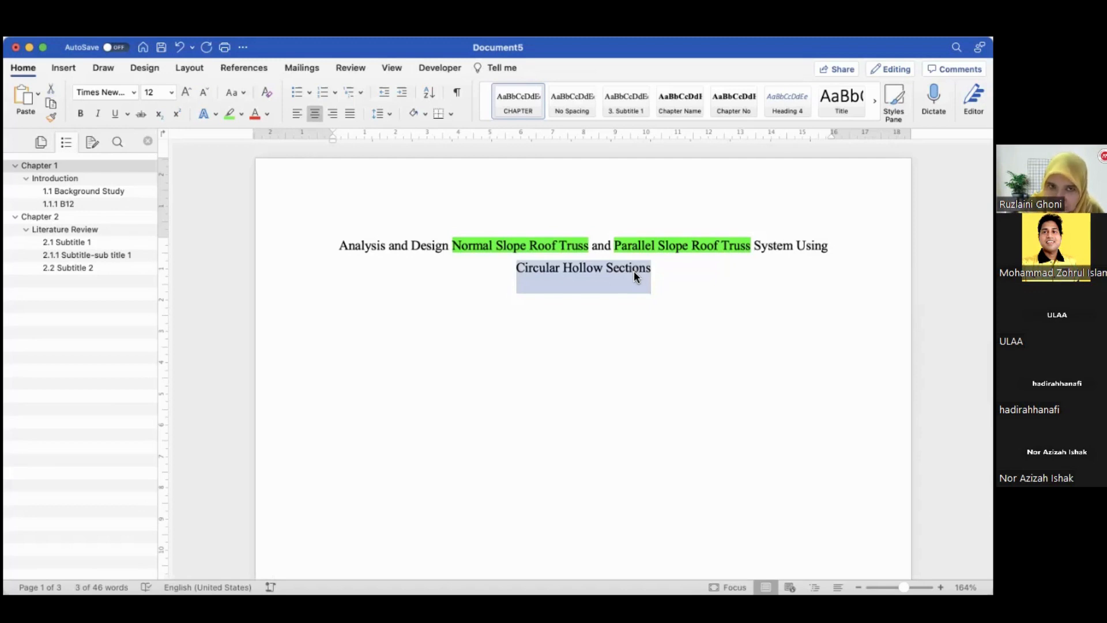
{"action": "left_click", "coordinate": [228, 113]}
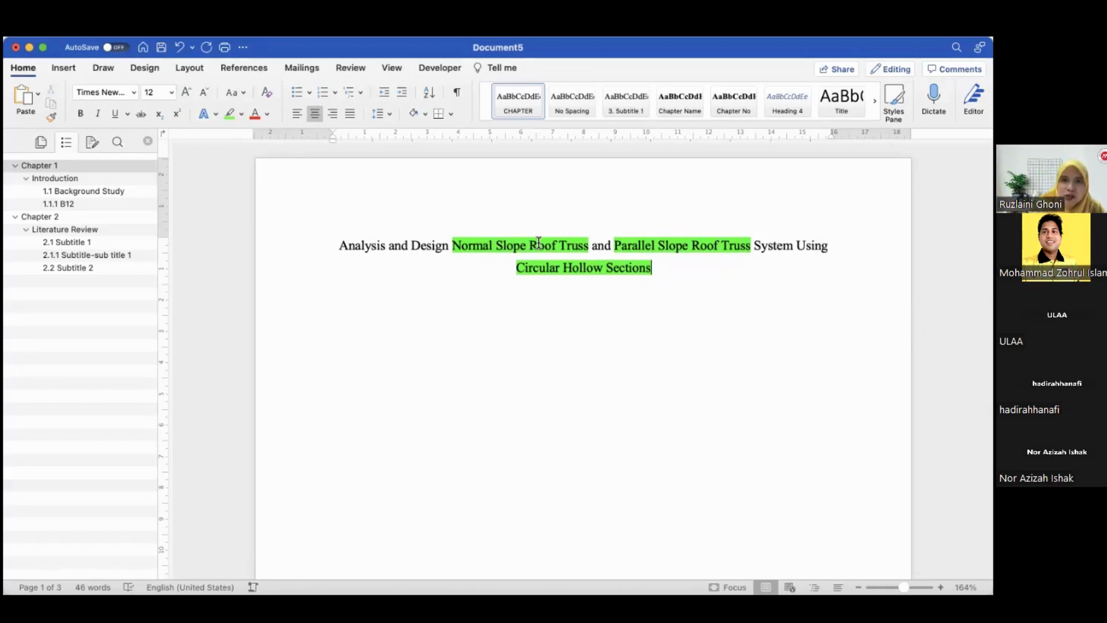
Rename the 1.1 Background Study heading to "Definition roof"
{"action": "scroll", "coordinate": [539, 242], "scroll_direction": "down", "scroll_amount": 15}
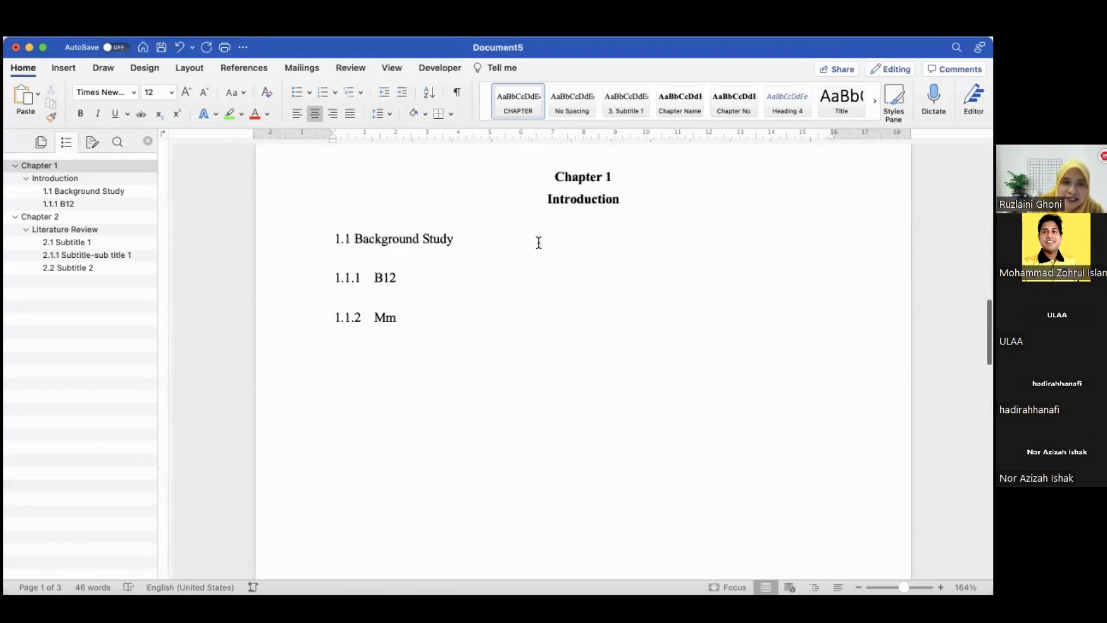
{"action": "left_click_drag", "start_coordinate": [356, 239], "coordinate": [455, 239]}
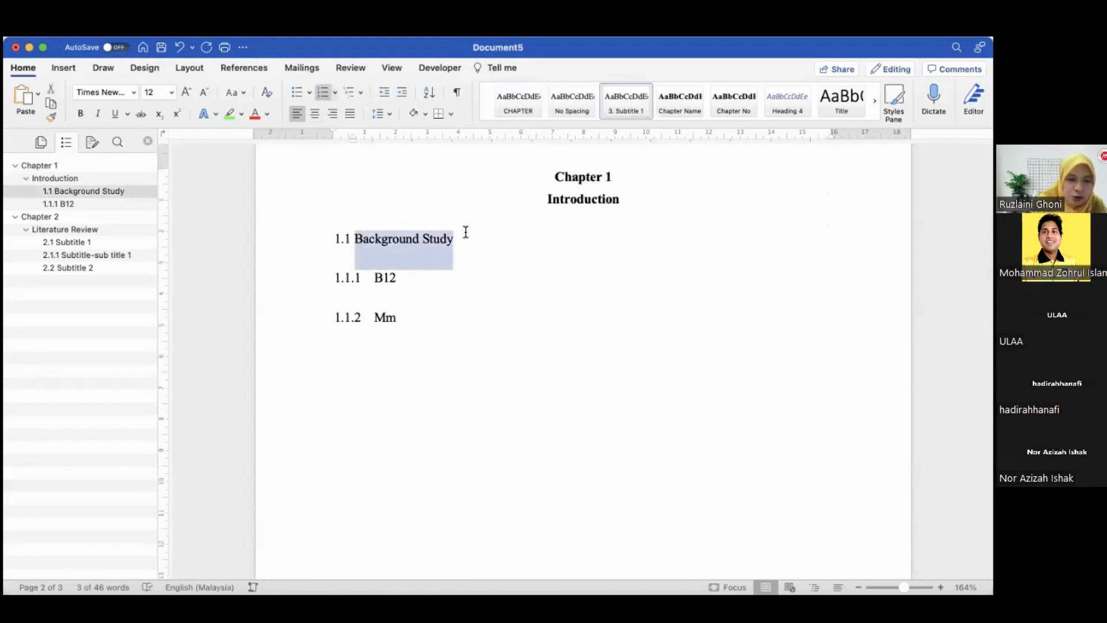
{"action": "key", "text": "BackSpace"}
{"action": "type", "text": "Def"}
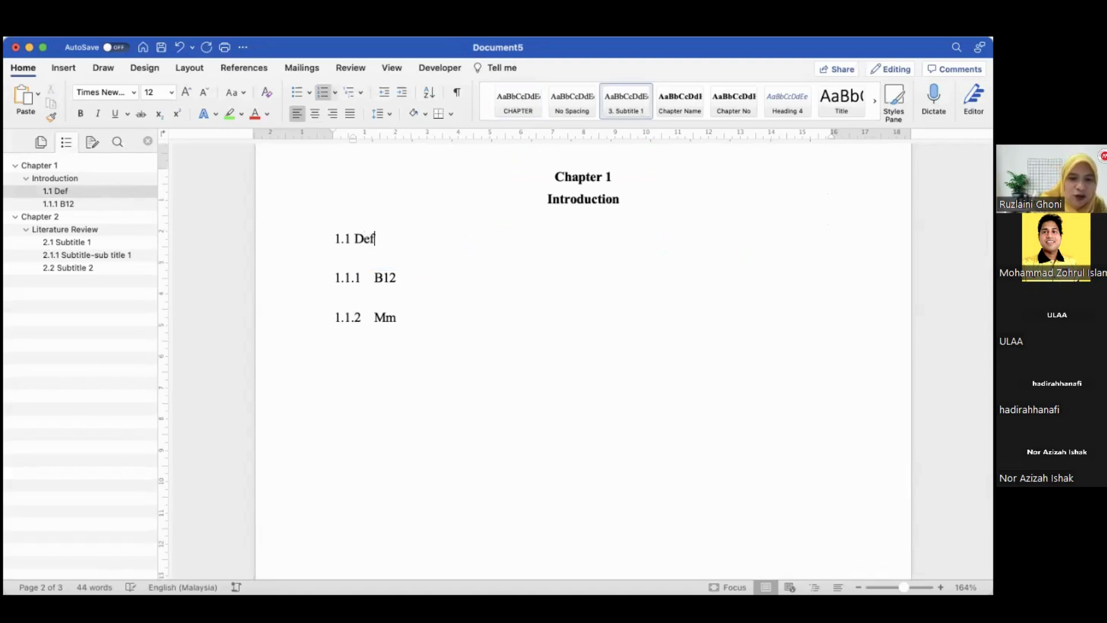
{"action": "type", "text": "inition r"}
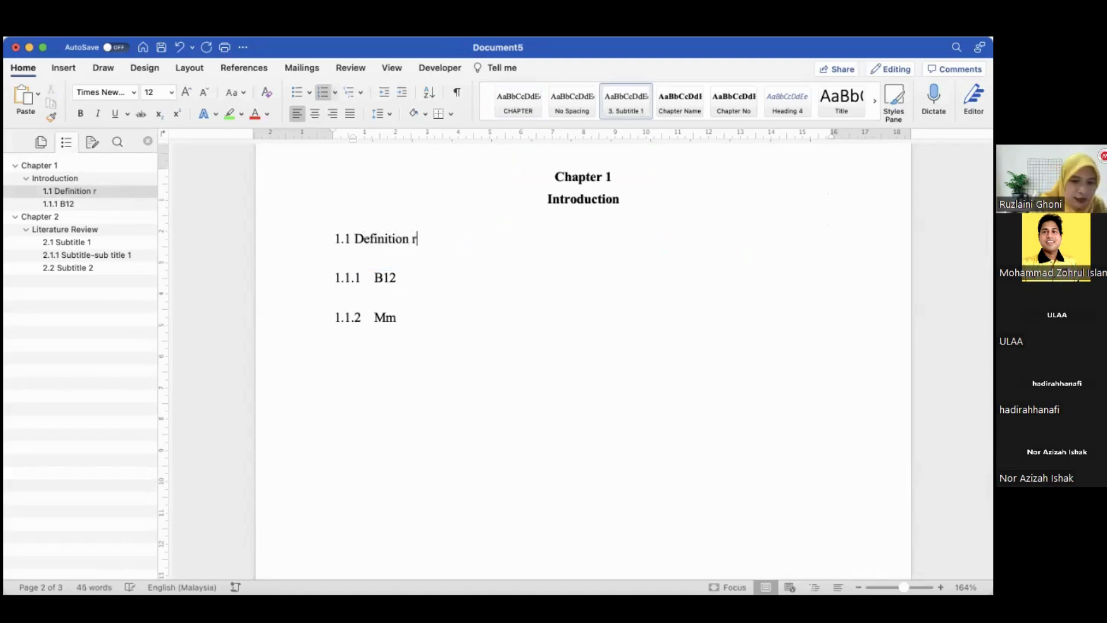
{"action": "type", "text": "oof"}
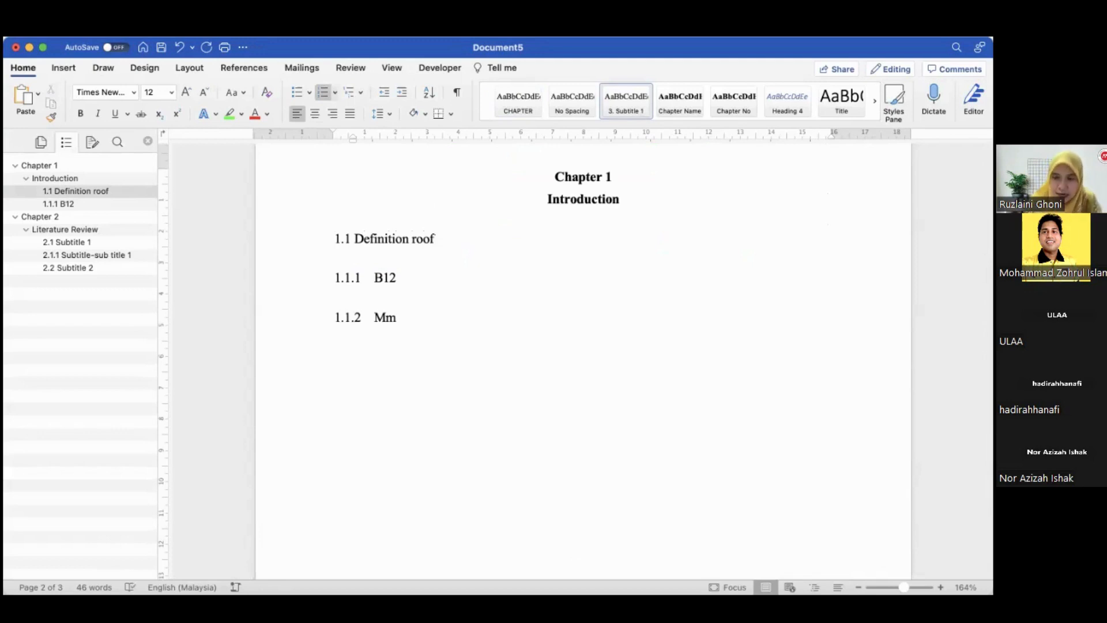
Rename the 1.1.1 B12 heading to "Roof Resident"
{"action": "key", "text": "Return"}
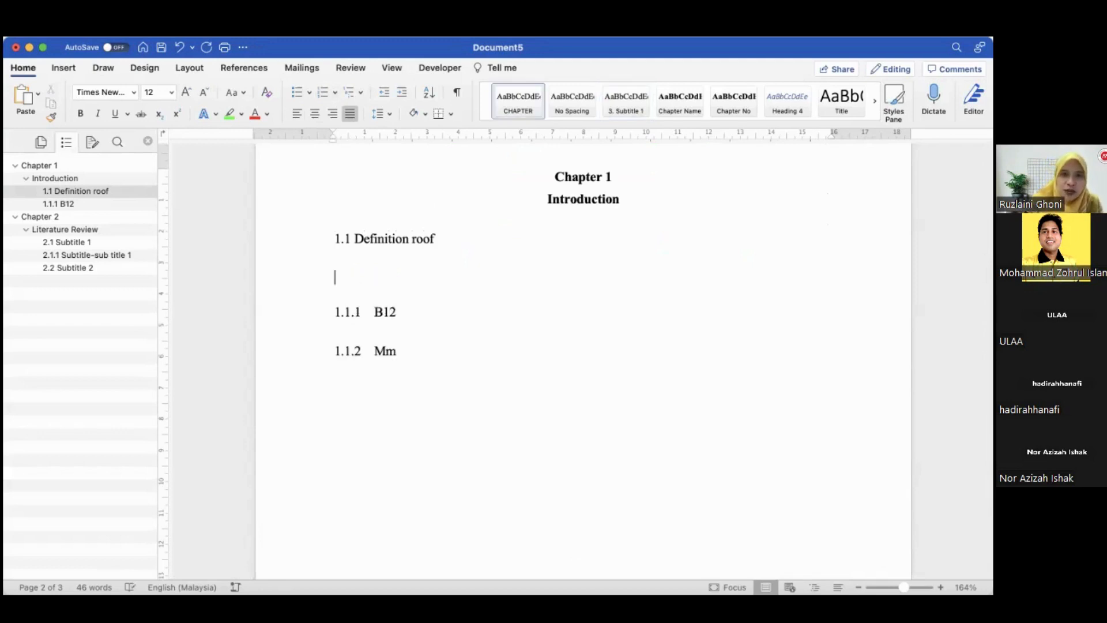
{"action": "key", "text": "BackSpace"}
{"action": "left_click_drag", "start_coordinate": [372, 278], "coordinate": [396, 277]}
{"action": "type", "text": "Roof R"}
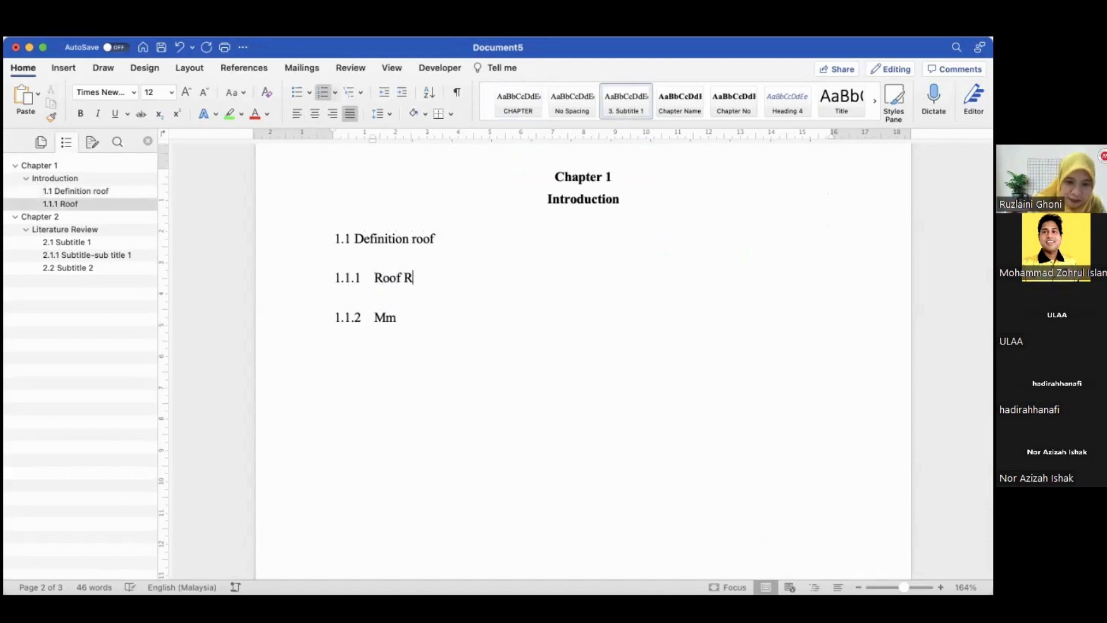
{"action": "type", "text": "esdident"}
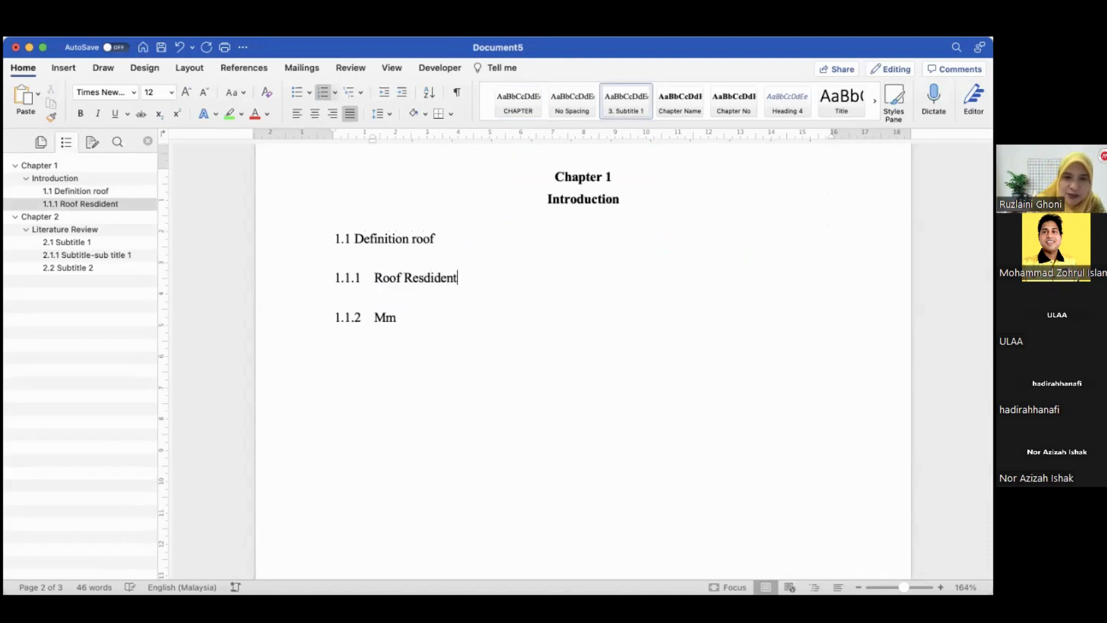
{"action": "key", "text": "BackSpace"}
{"action": "key", "text": "BackSpace"}
{"action": "key", "text": "BackSpace"}
{"action": "key", "text": "BackSpace"}
{"action": "key", "text": "BackSpace"}
{"action": "key", "text": "BackSpace"}
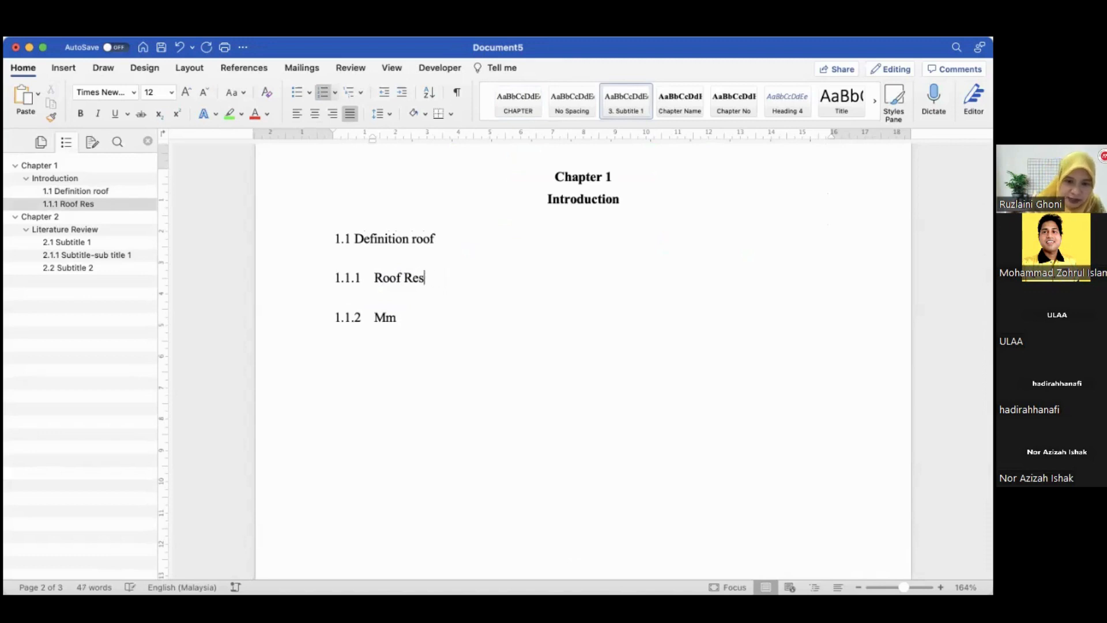
{"action": "type", "text": "ident"}
Add a new heading line "1.1.2 Roof for building" below 1.1.1 Roof Resident
{"action": "key", "text": "Return"}
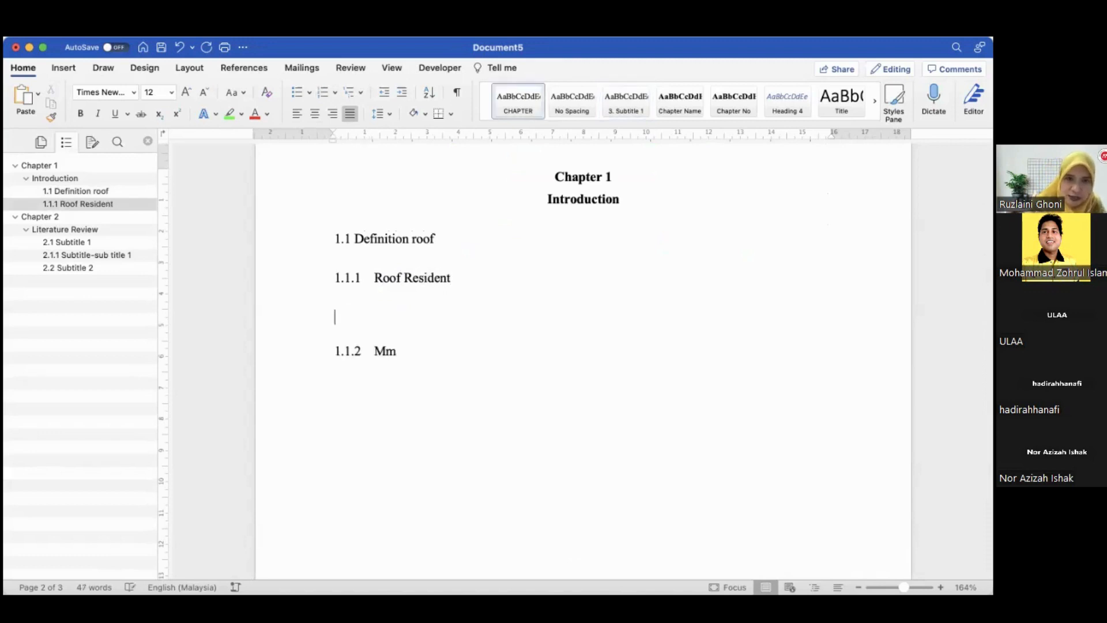
{"action": "type", "text": "1.1.2"}
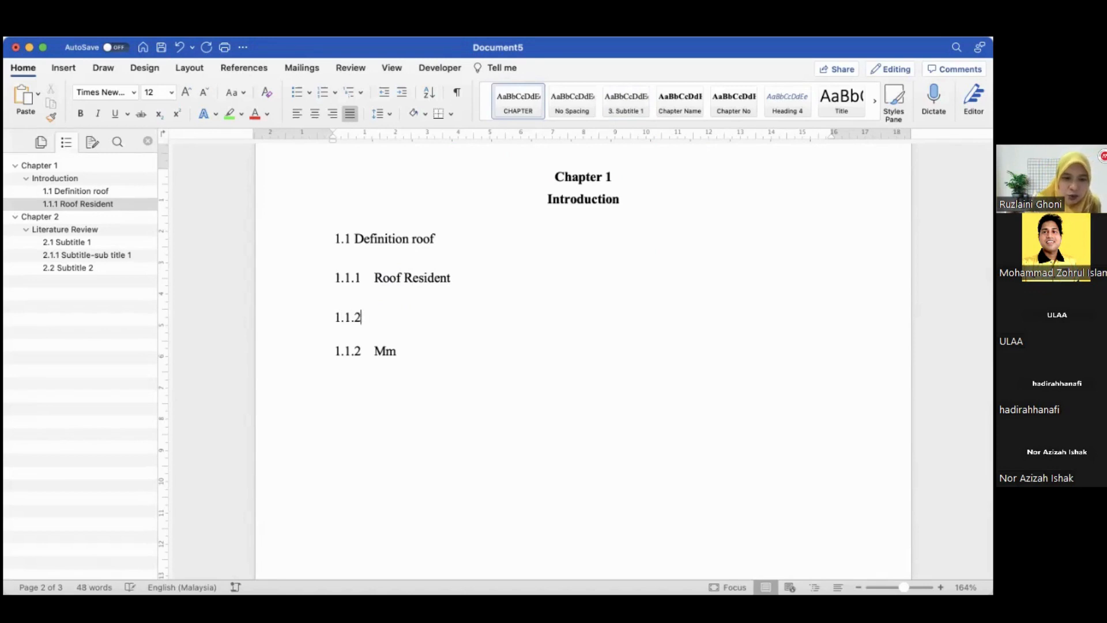
{"action": "type", "text": " Roof f"}
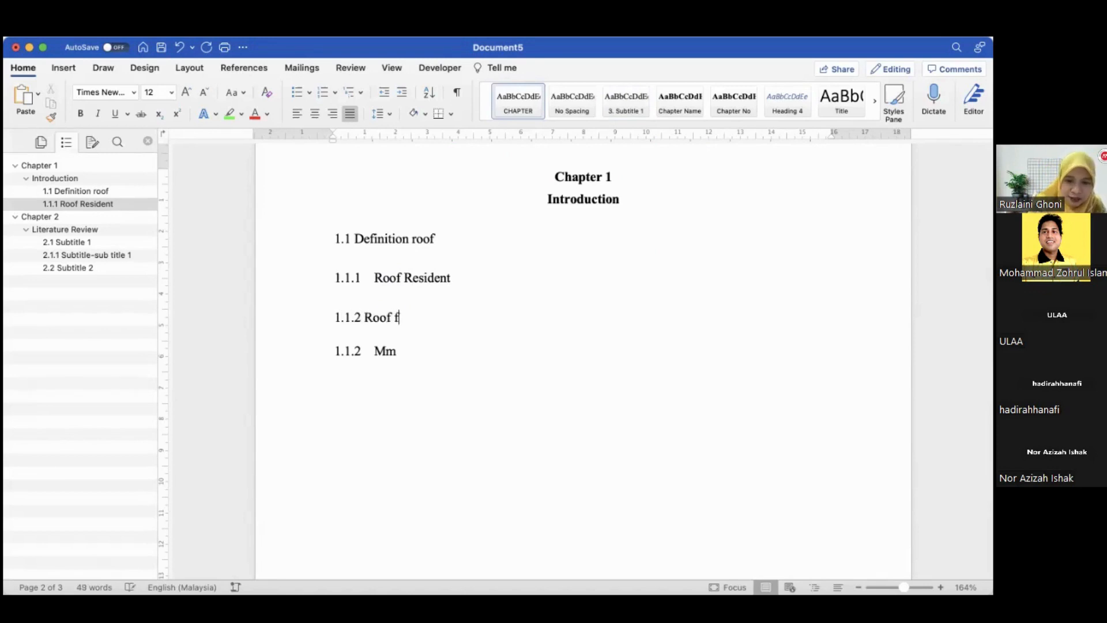
{"action": "type", "text": "or building"}
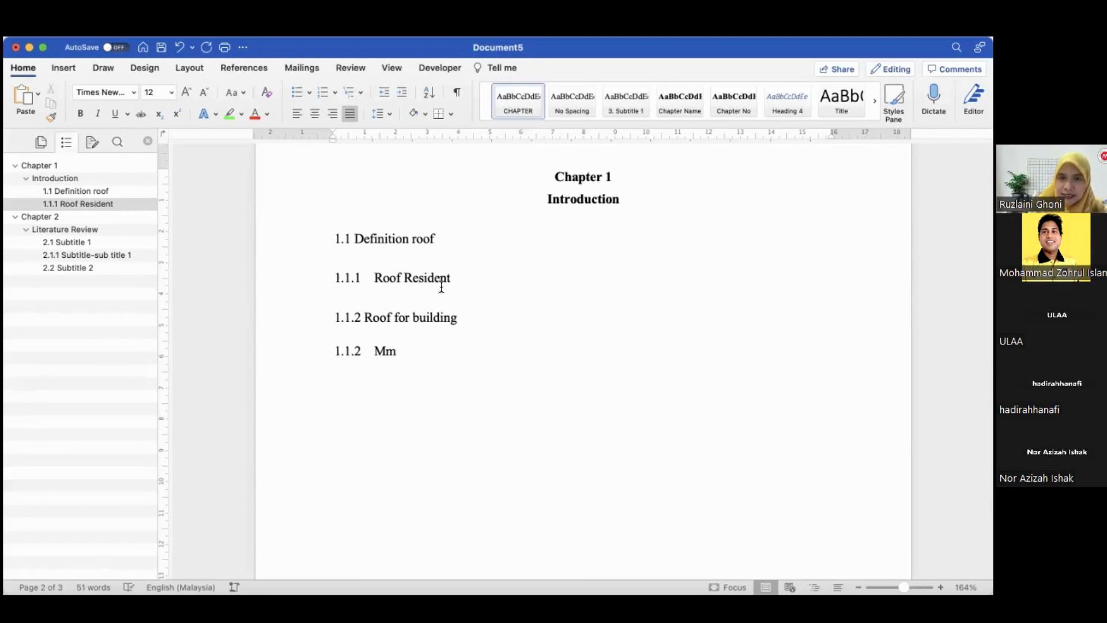
{"action": "scroll", "coordinate": [441, 286], "scroll_direction": "up", "scroll_amount": 10}
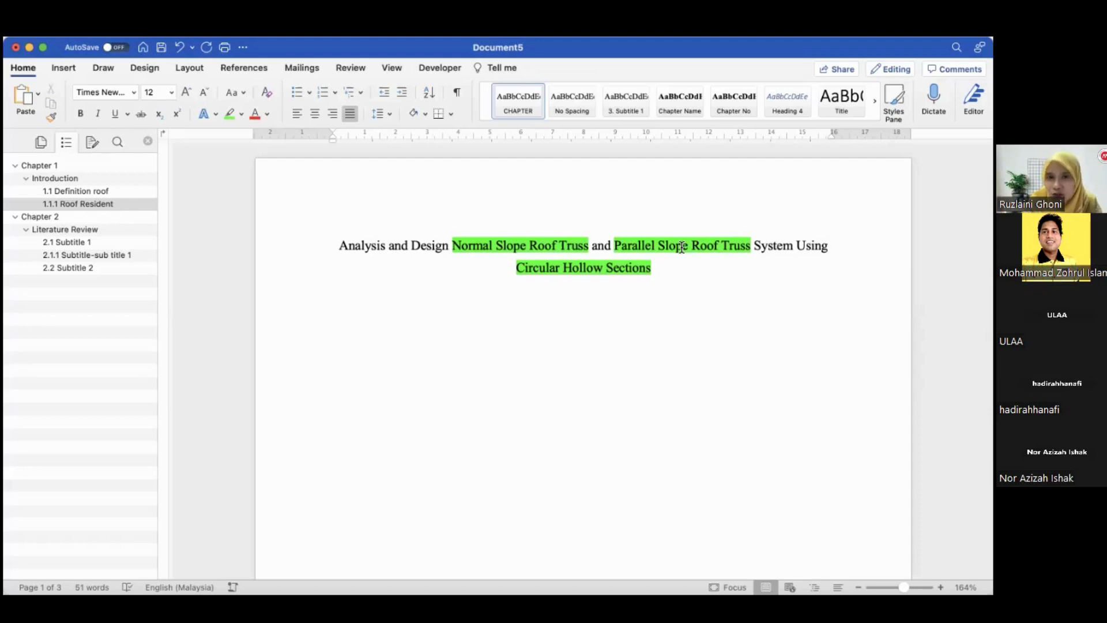
{"action": "scroll", "coordinate": [681, 247], "scroll_direction": "down", "scroll_amount": 10}
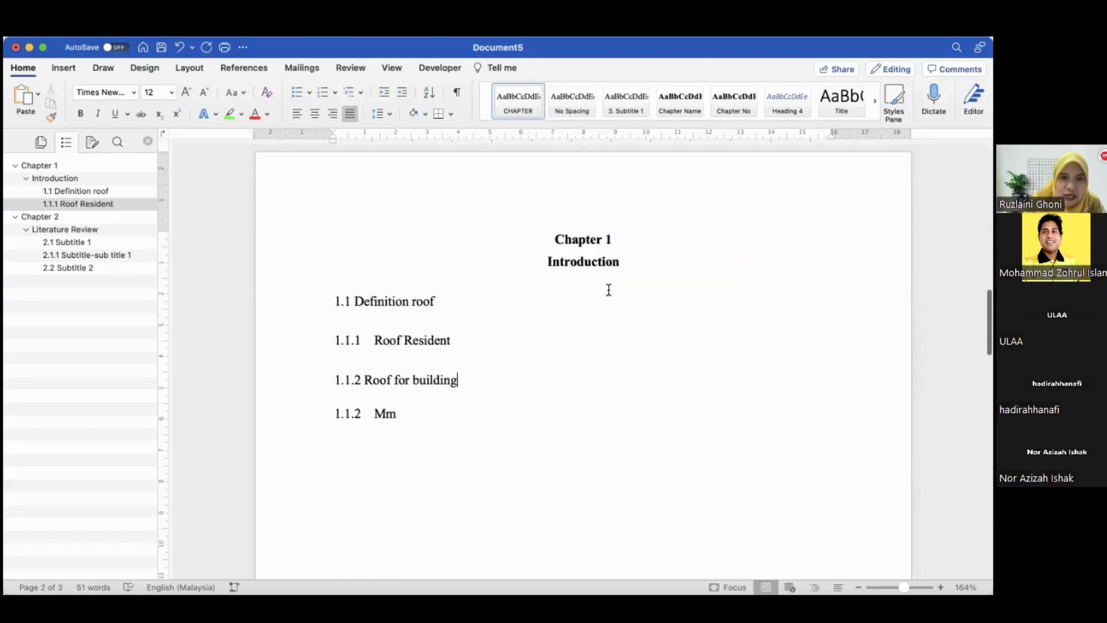
{"action": "left_click", "coordinate": [362, 414]}
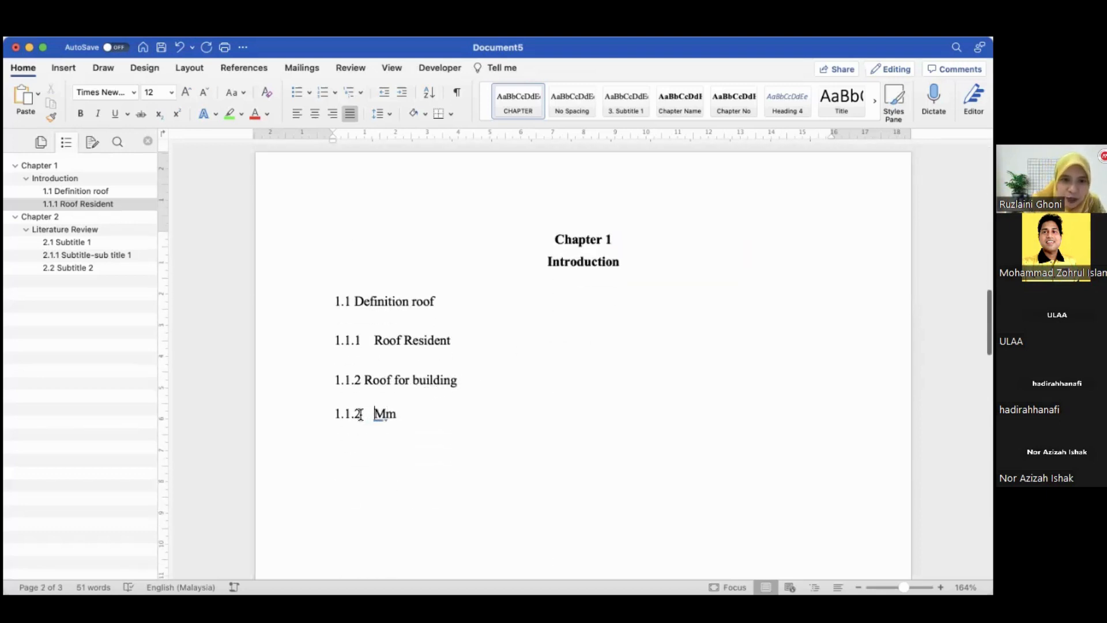
Rewrite the line below 1.1.2 as heading "1.2 Type of Roof" and start a placeholder line "mm" beneath it
{"action": "key", "text": "BackSpace"}
{"action": "key", "text": "BackSpace"}
{"action": "type", "text": "1.2 "}
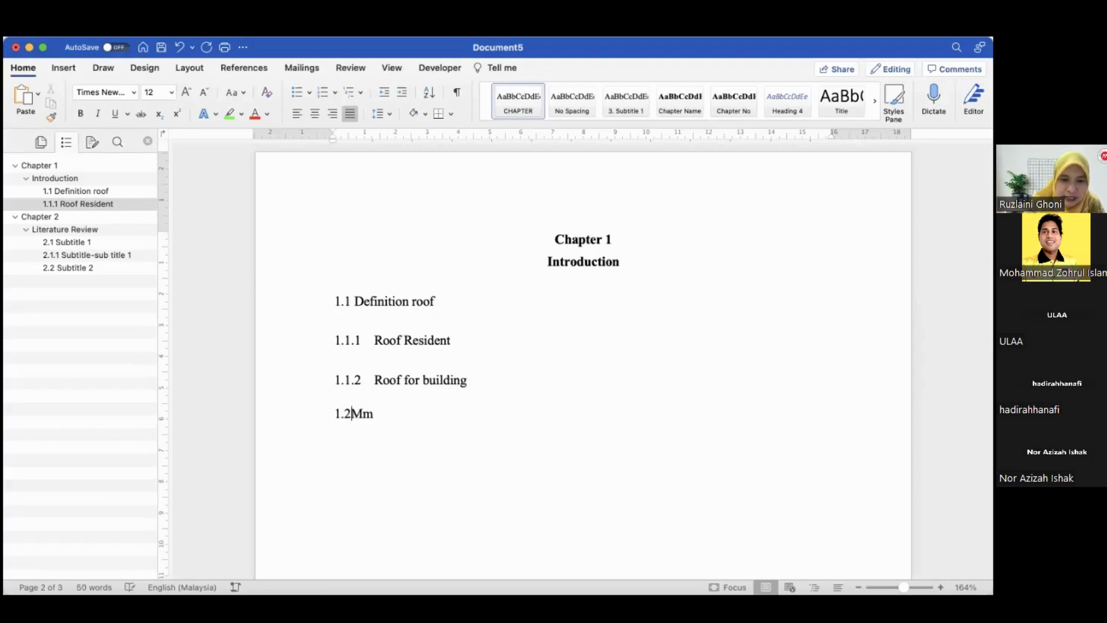
{"action": "type", "text": "The"}
{"action": "key", "text": "BackSpace"}
{"action": "key", "text": "BackSpace"}
{"action": "key", "text": "BackSpace"}
{"action": "key", "text": "BackSpace"}
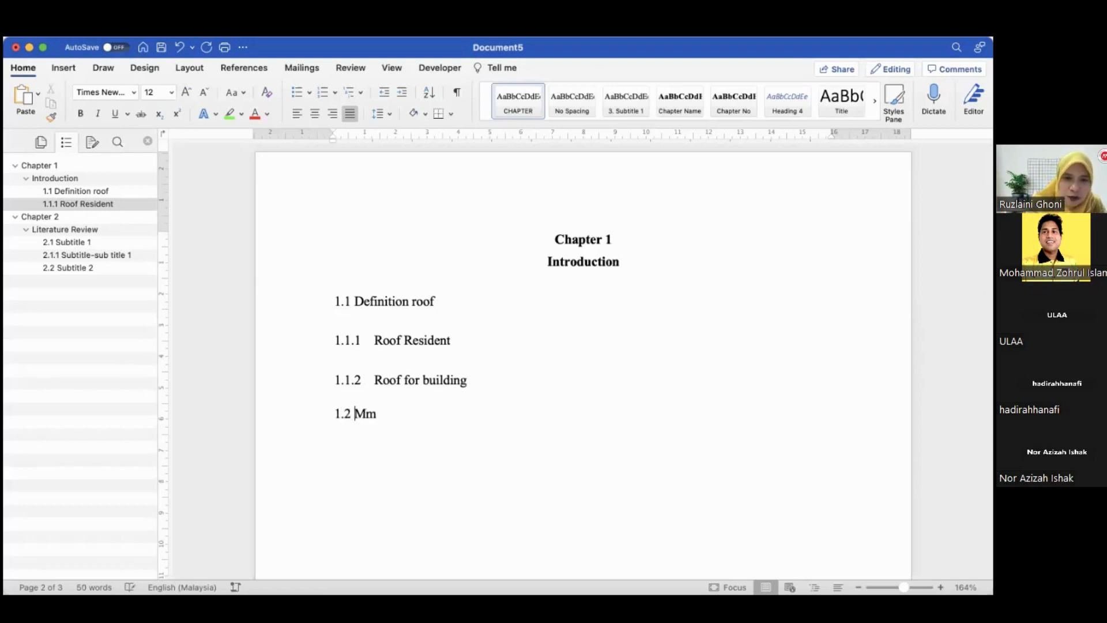
{"action": "left_click", "coordinate": [376, 414]}
{"action": "key", "text": "BackSpace"}
{"action": "key", "text": "BackSpace"}
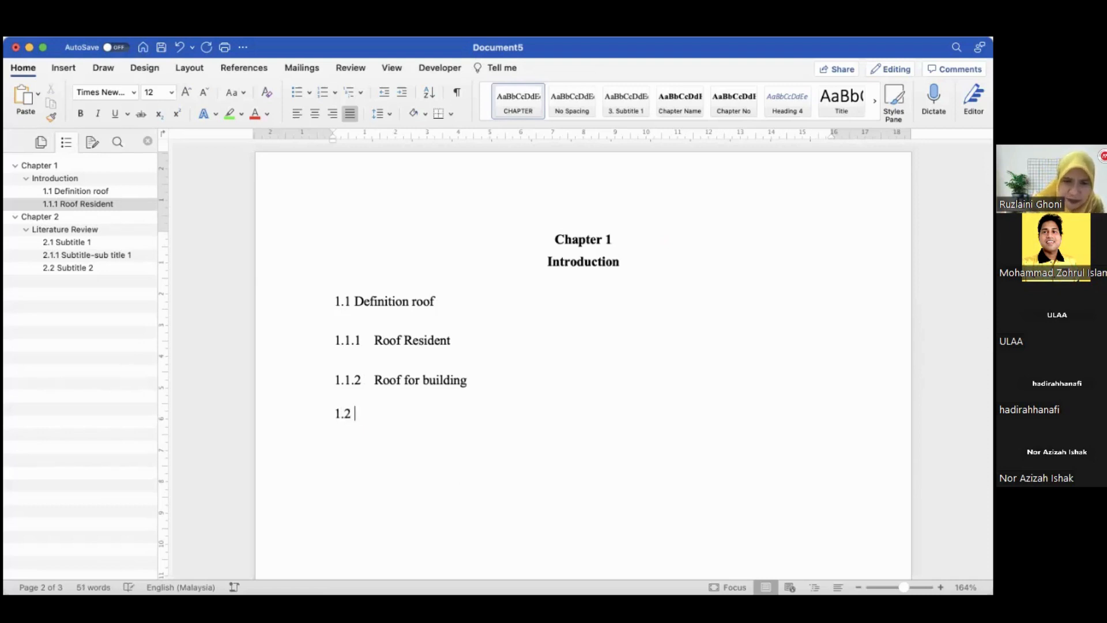
{"action": "type", "text": "Type"}
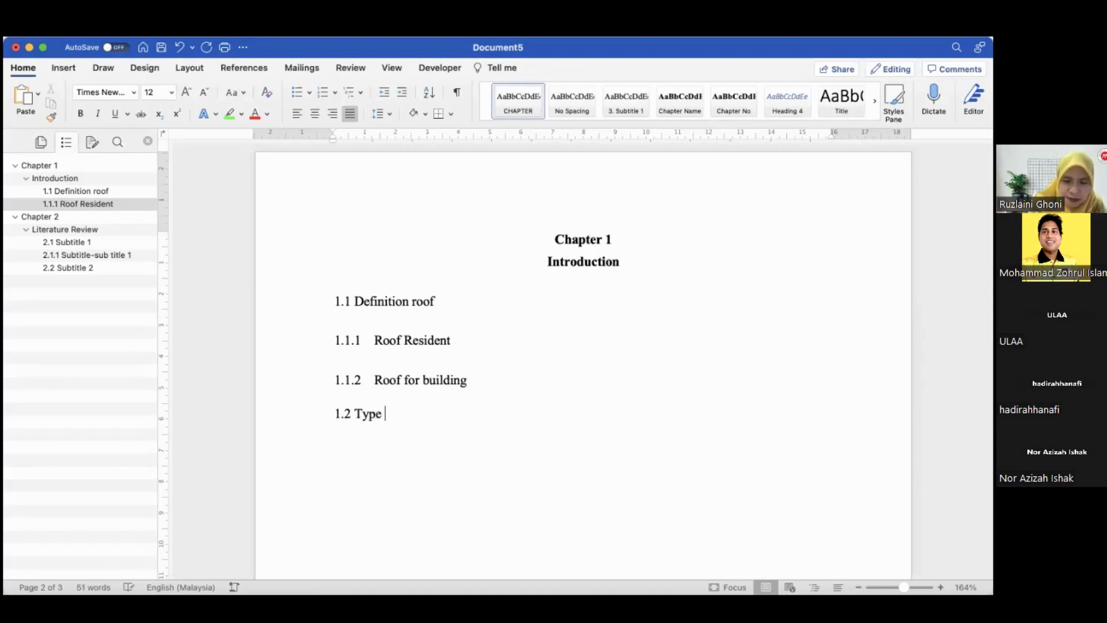
{"action": "type", "text": " of Roof"}
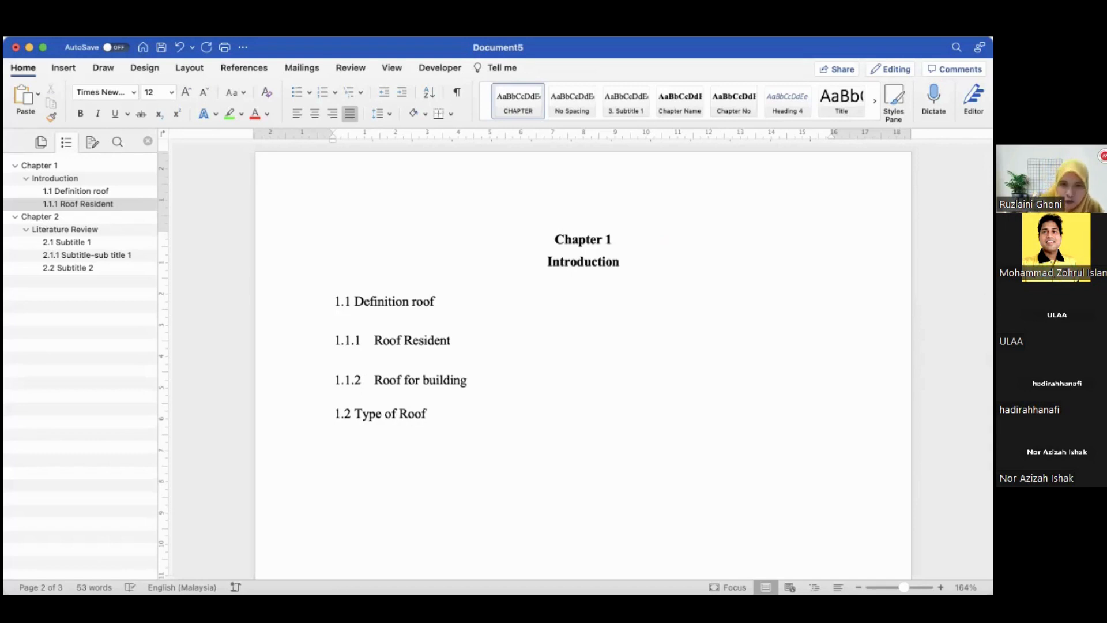
{"action": "key", "text": "Return"}
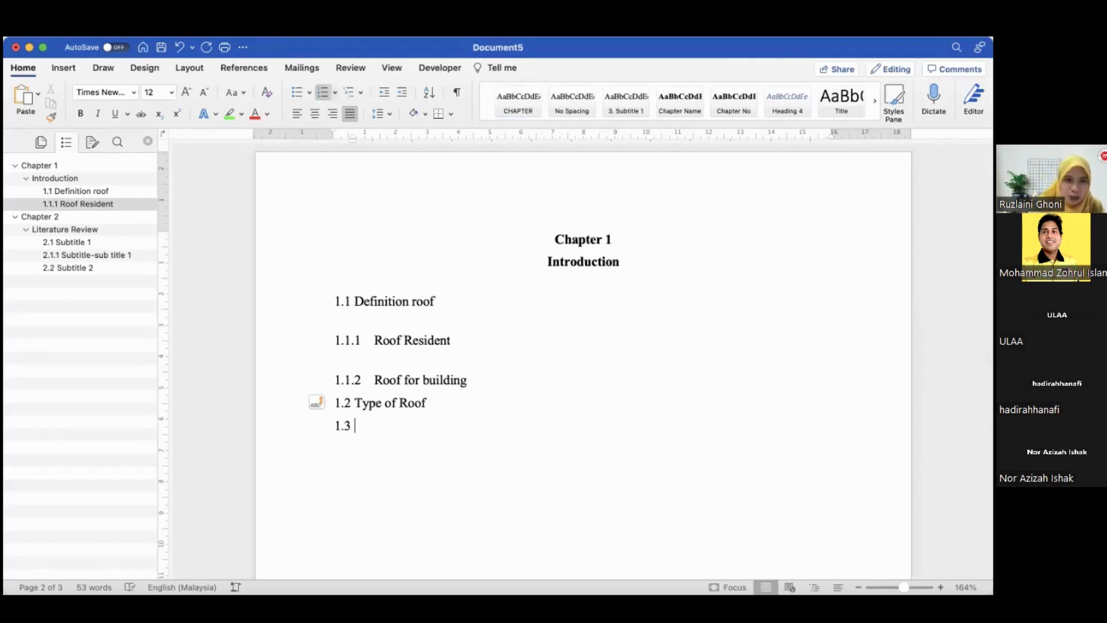
{"action": "type", "text": "mm"}
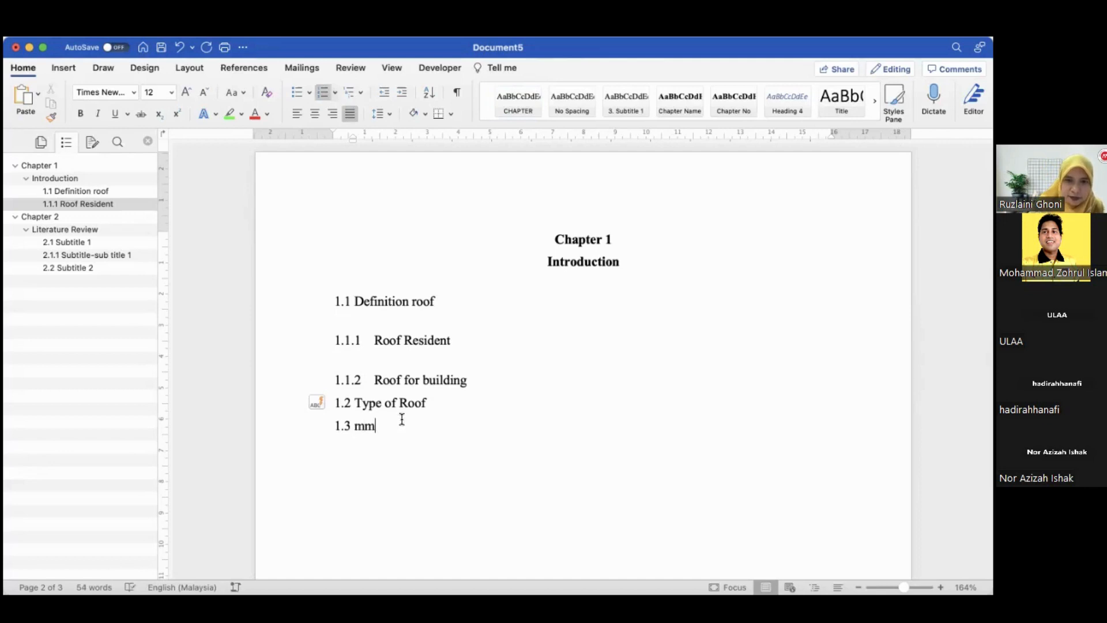
Insert subheading "1.2.1 Normal slope roof" directly below 1.2 Type of Roof
{"action": "left_click", "coordinate": [427, 403]}
{"action": "key", "text": "Return"}
{"action": "type", "text": "1.2.1"}
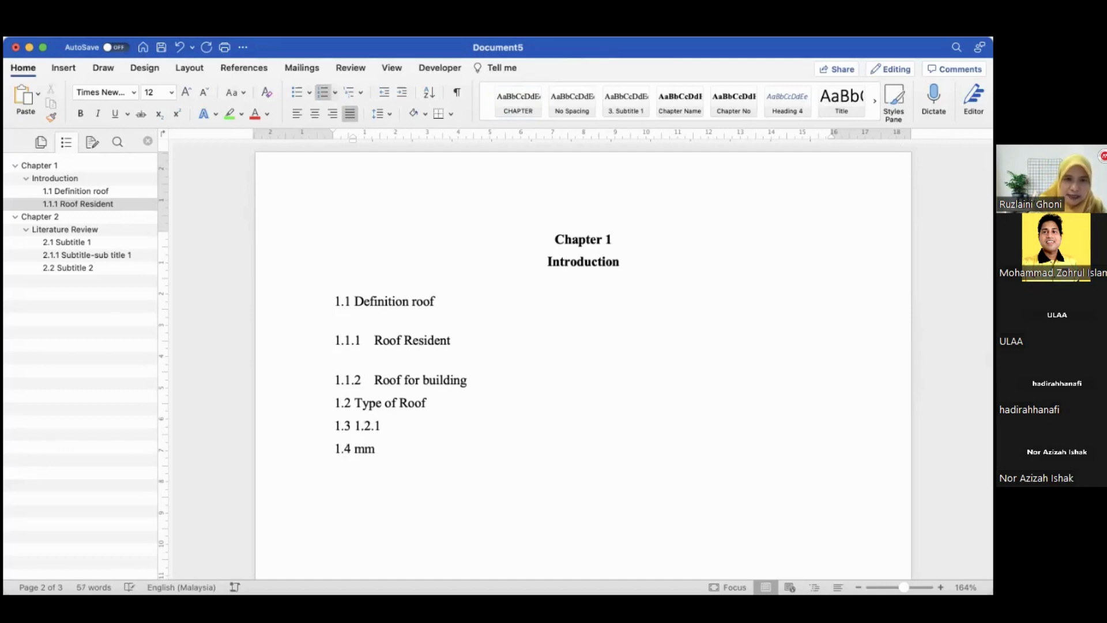
{"action": "left_click", "coordinate": [354, 425]}
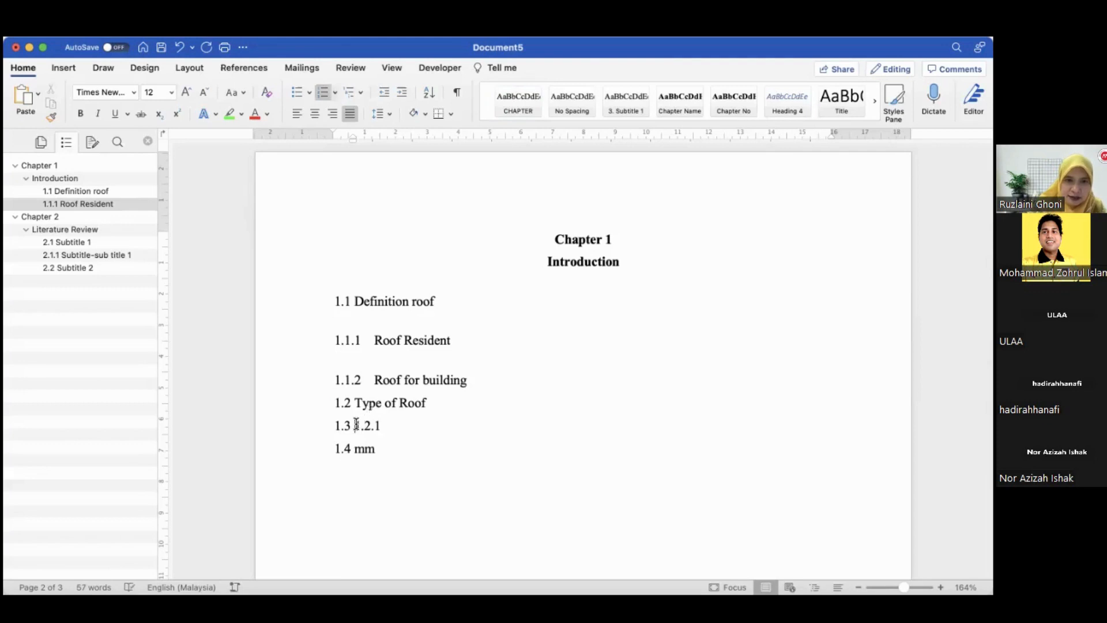
{"action": "key", "text": "BackSpace"}
{"action": "key", "text": "BackSpace"}
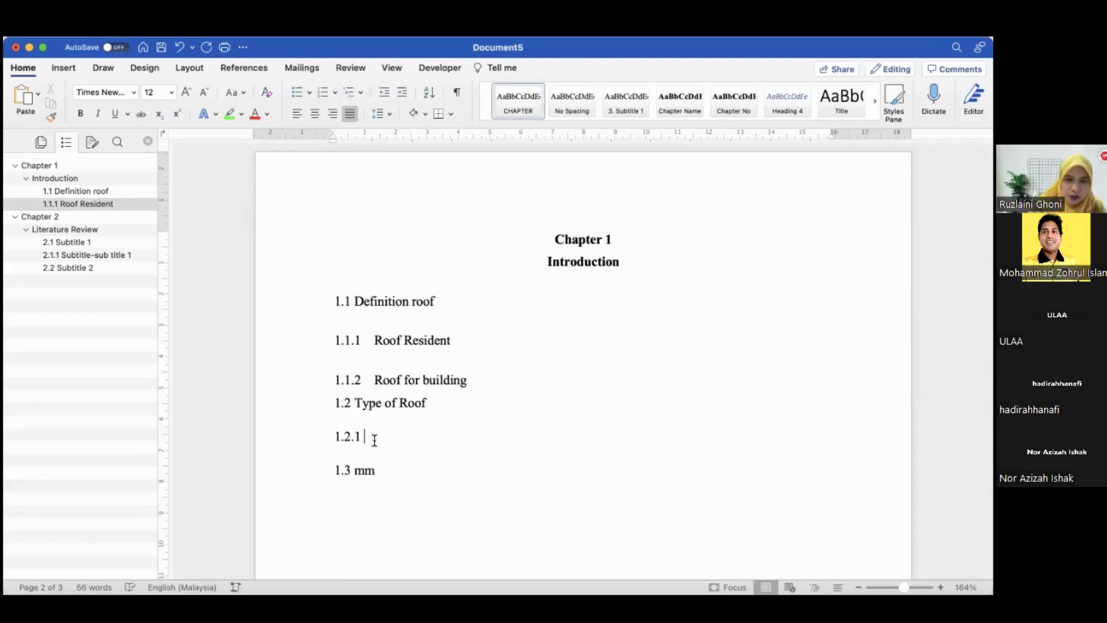
{"action": "type", "text": "Normal "}
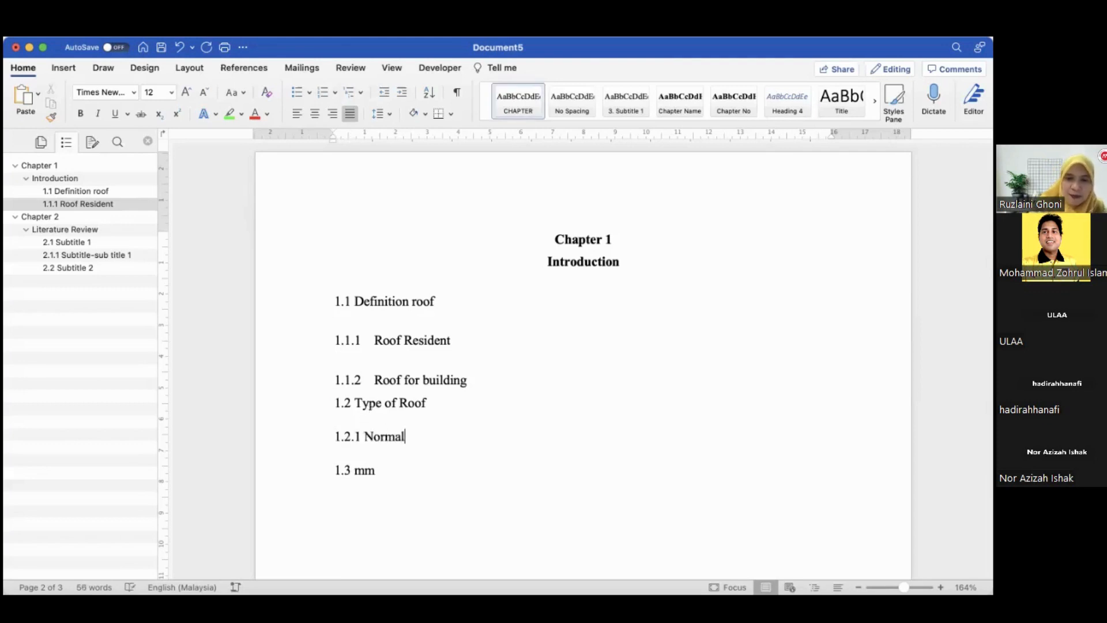
{"action": "type", "text": "slo"}
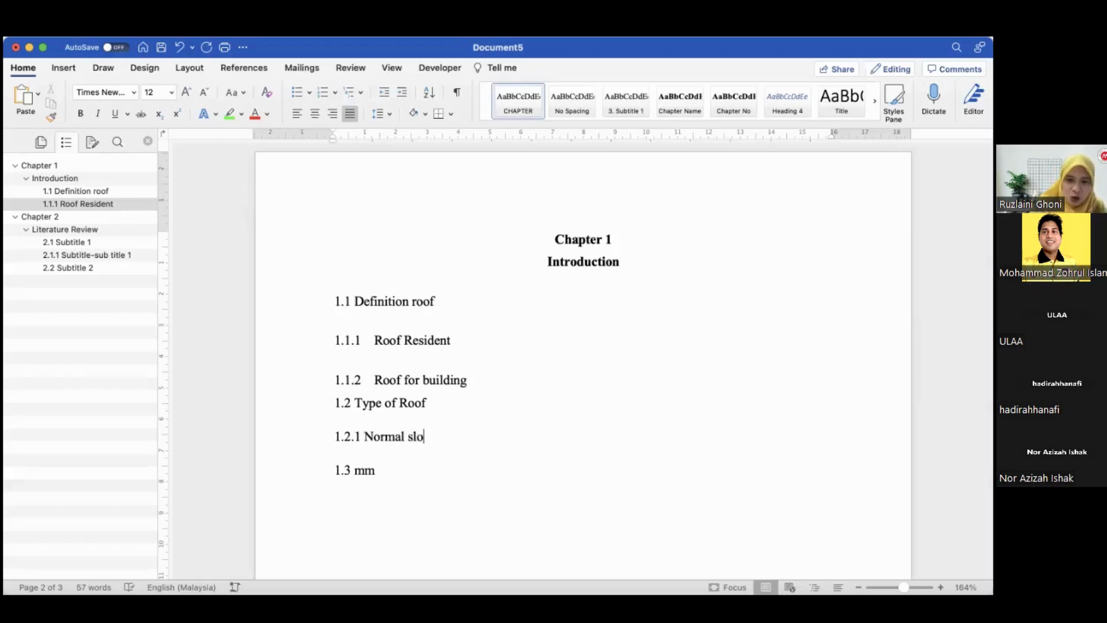
{"action": "type", "text": "pe roof"}
Add subheading "1.2.2 Parallel ...." below 1.2.1 Normal slope roof
{"action": "key", "text": "Return"}
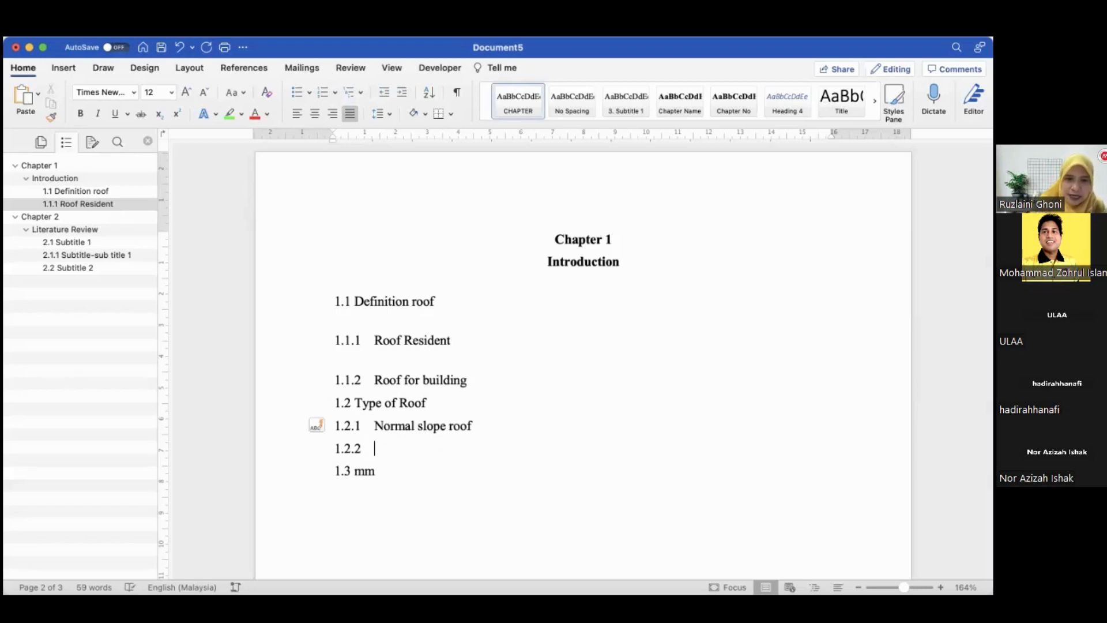
{"action": "type", "text": "Parallel"}
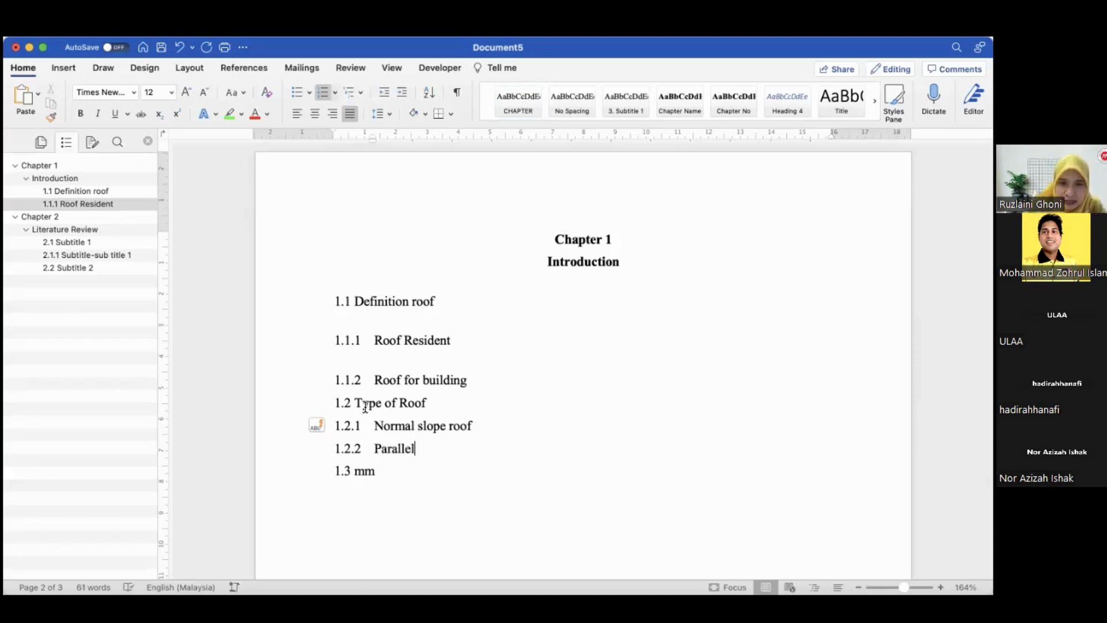
{"action": "type", "text": " ...."}
Replace the mm placeholder with heading "1.3 Frame..." and start a line numbered 1.4 below it
{"action": "scroll", "coordinate": [448, 431], "scroll_direction": "up", "scroll_amount": 10}
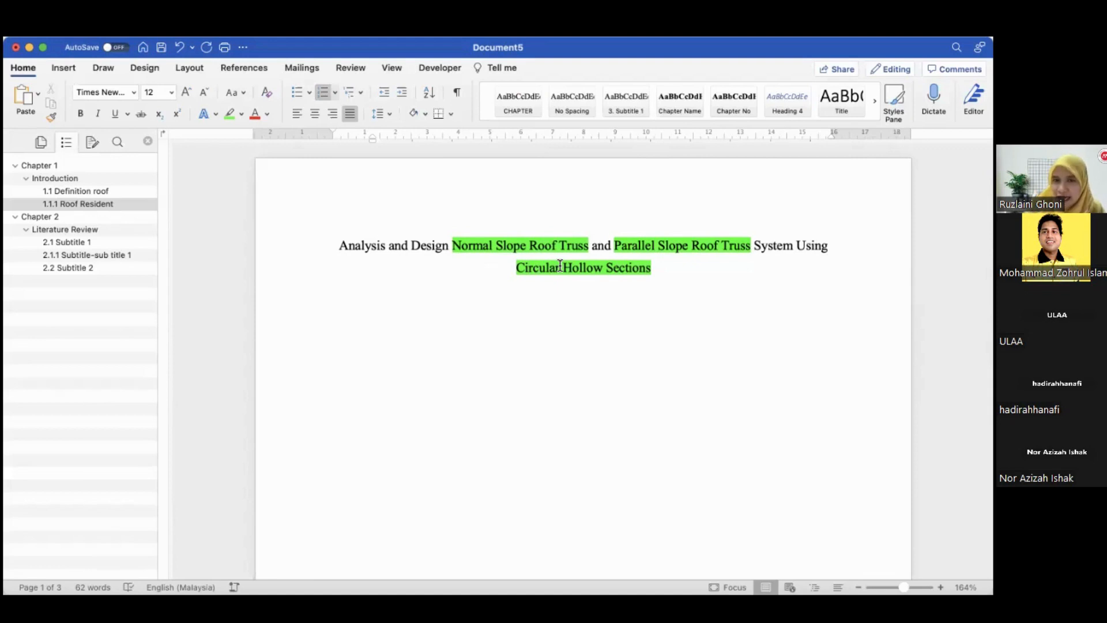
{"action": "scroll", "coordinate": [560, 264], "scroll_direction": "down", "scroll_amount": 10}
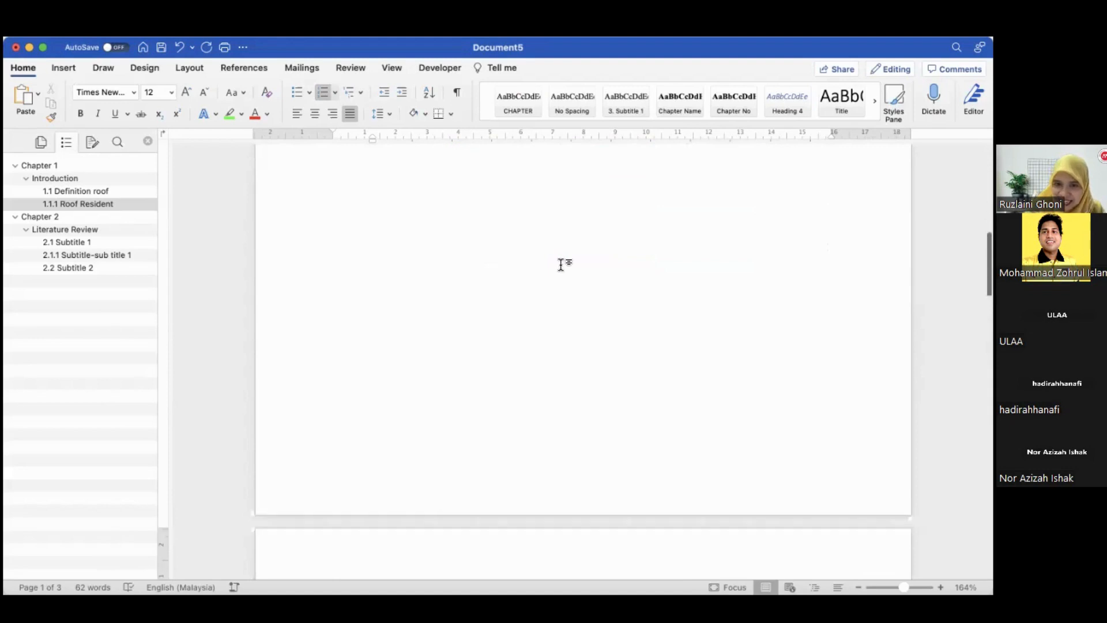
{"action": "left_click", "coordinate": [396, 514]}
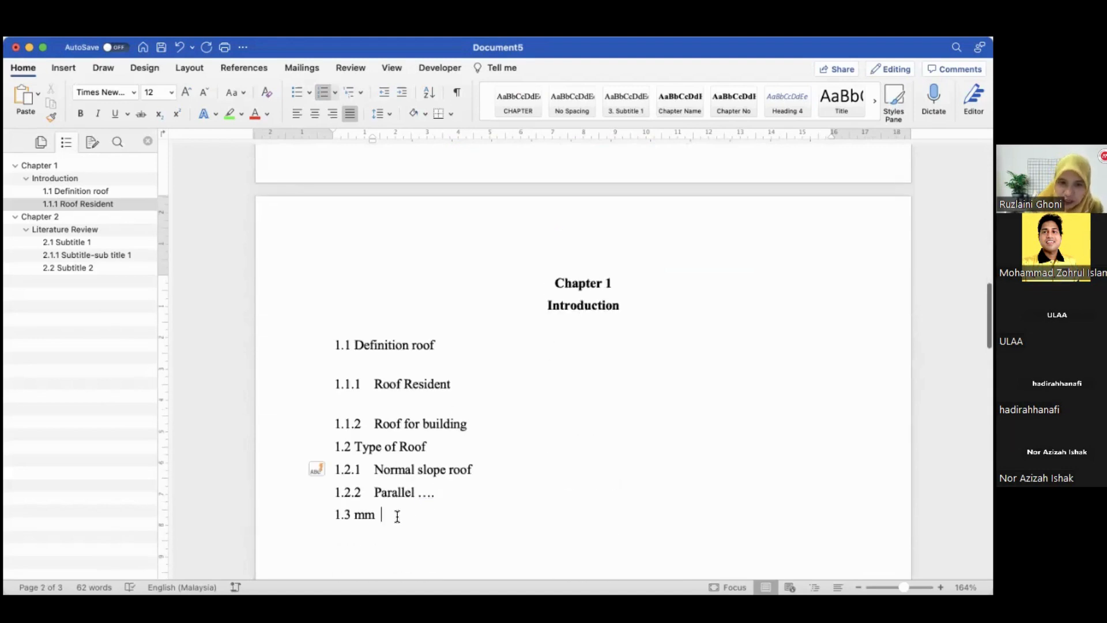
{"action": "key", "text": "BackSpace"}
{"action": "key", "text": "BackSpace"}
{"action": "key", "text": "BackSpace"}
{"action": "key", "text": "BackSpace"}
{"action": "key", "text": "Return"}
{"action": "type", "text": "1.3 Frame..."}
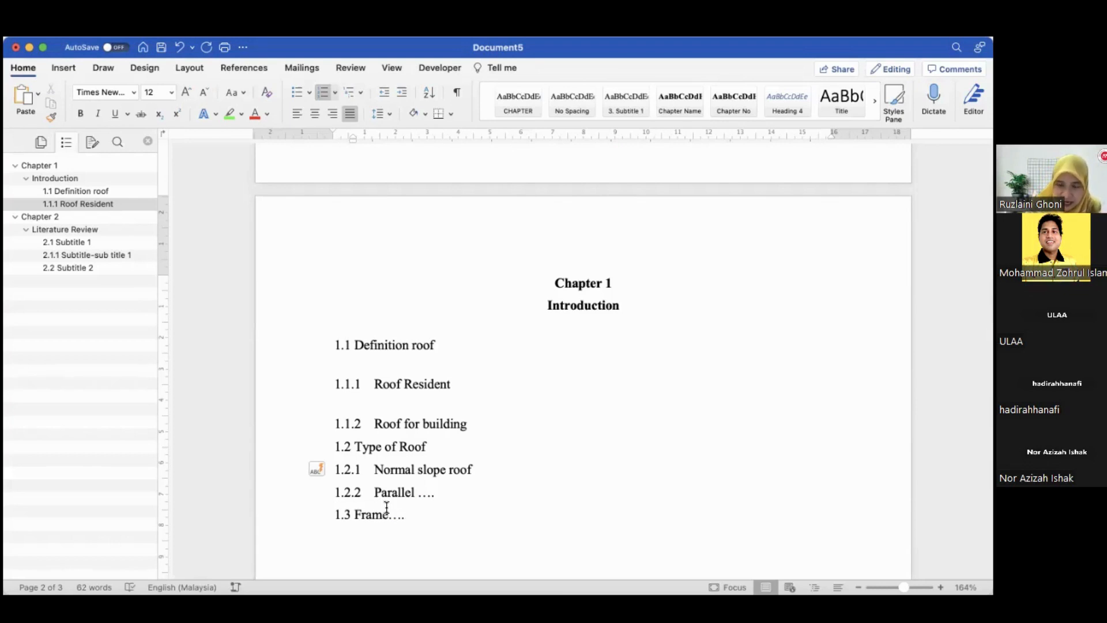
{"action": "key", "text": "Return"}
{"action": "type", "text": "1.4 1.4"}
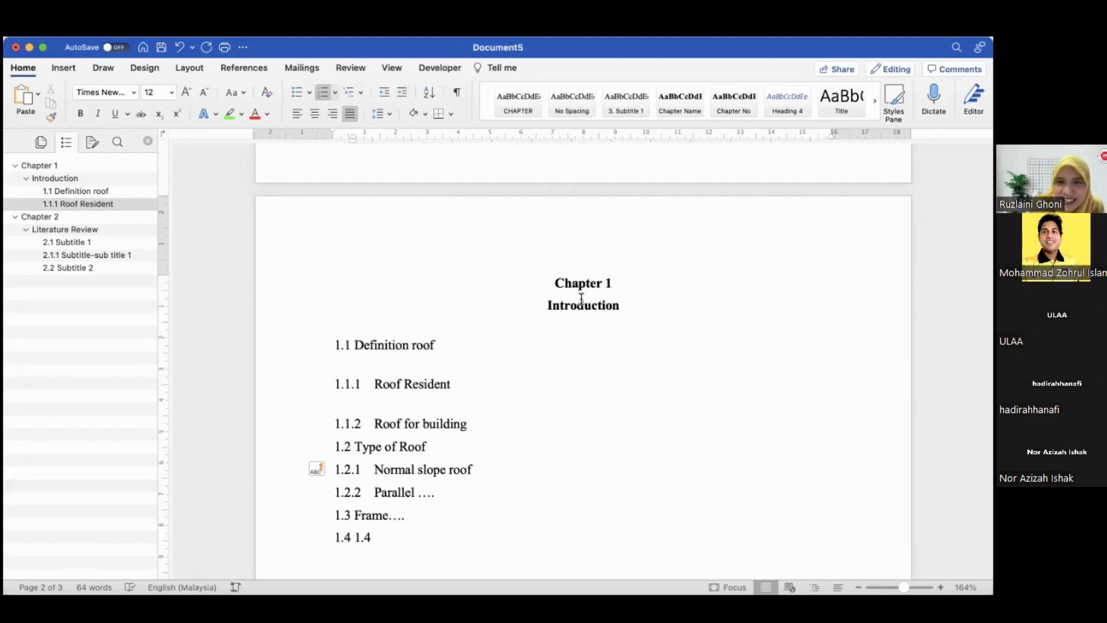
Change the chapter heading to "Chapter 2" and its title from Introduction to "LR"
{"action": "left_click", "coordinate": [609, 282]}
{"action": "key", "text": "BackSpace"}
{"action": "type", "text": "2"}
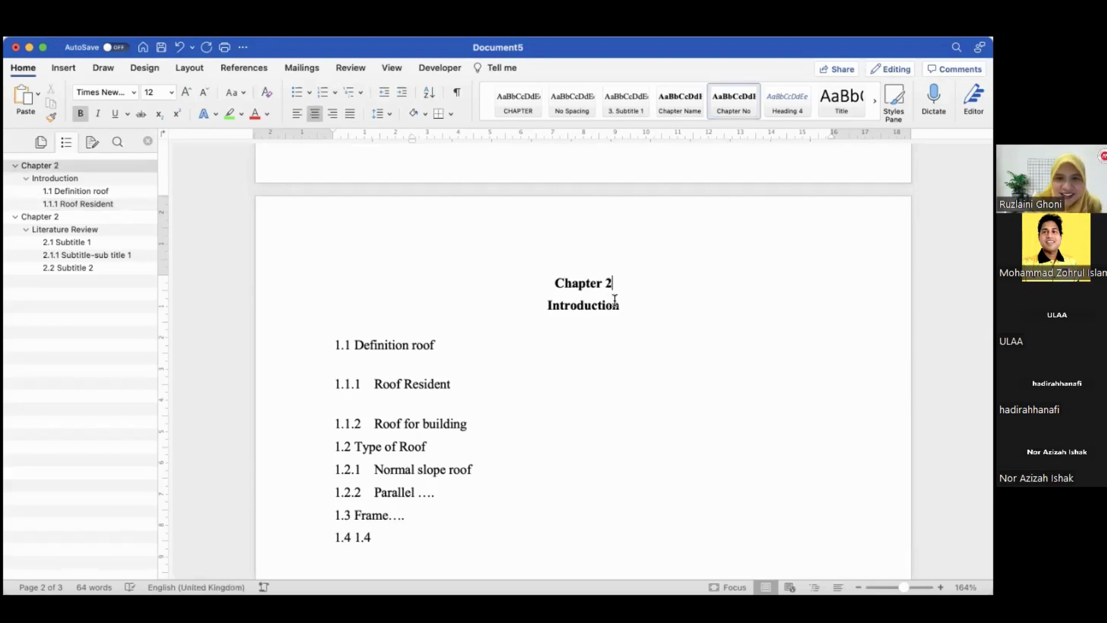
{"action": "left_click_drag", "start_coordinate": [543, 311], "coordinate": [618, 307]}
{"action": "type", "text": "LR"}
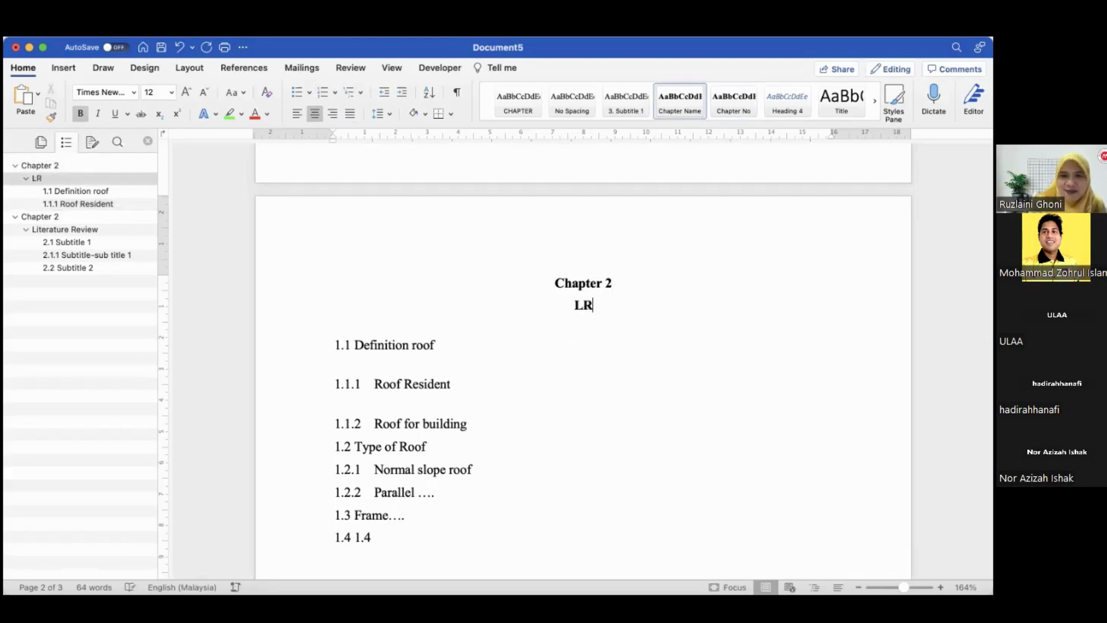
{"action": "left_click", "coordinate": [565, 364]}
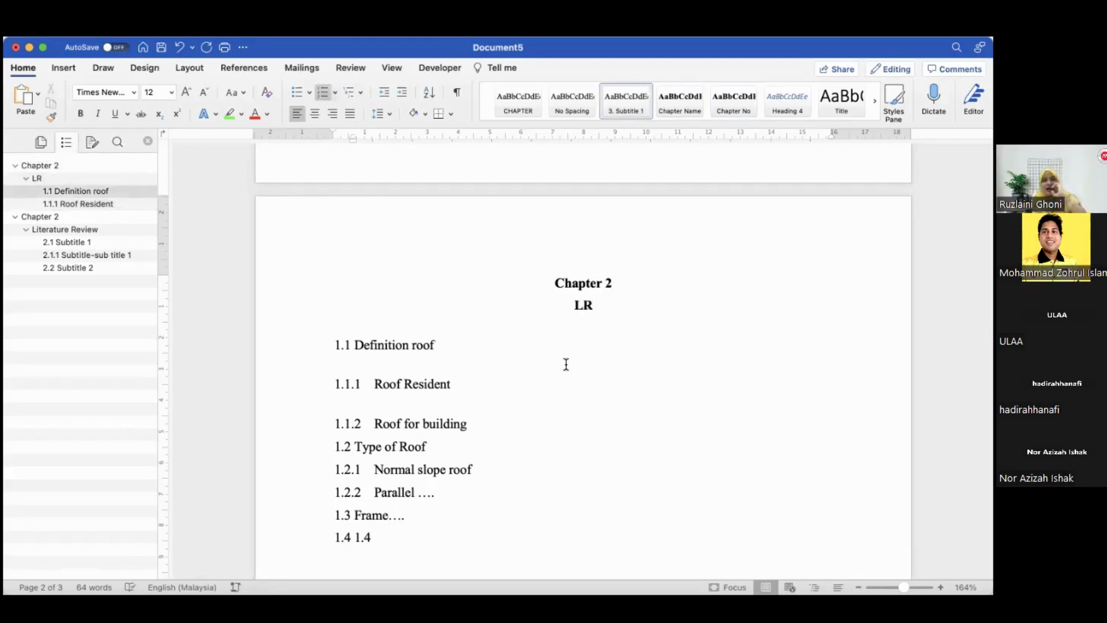
Rework the line below 1.3 Frame.... into a fresh heading line numbered 1.4
{"action": "left_click", "coordinate": [376, 537]}
{"action": "key", "text": "BackSpace"}
{"action": "key", "text": "BackSpace"}
{"action": "key", "text": "BackSpace"}
{"action": "key", "text": "BackSpace"}
{"action": "key", "text": "BackSpace"}
{"action": "key", "text": "BackSpace"}
{"action": "key", "text": "BackSpace"}
{"action": "key", "text": "BackSpace"}
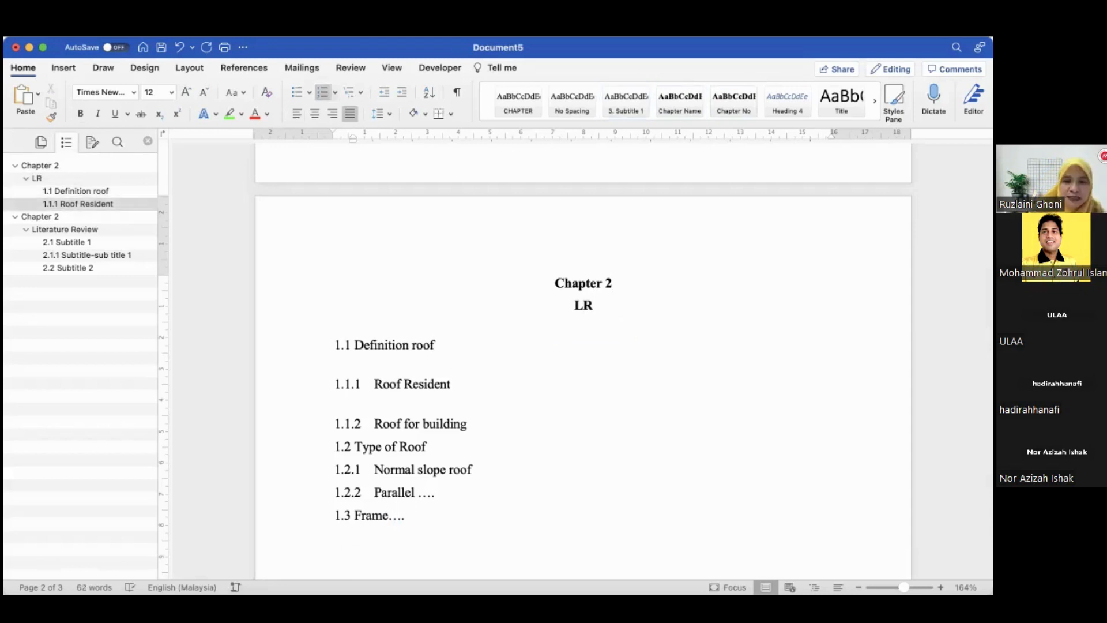
{"action": "key", "text": "super+z"}
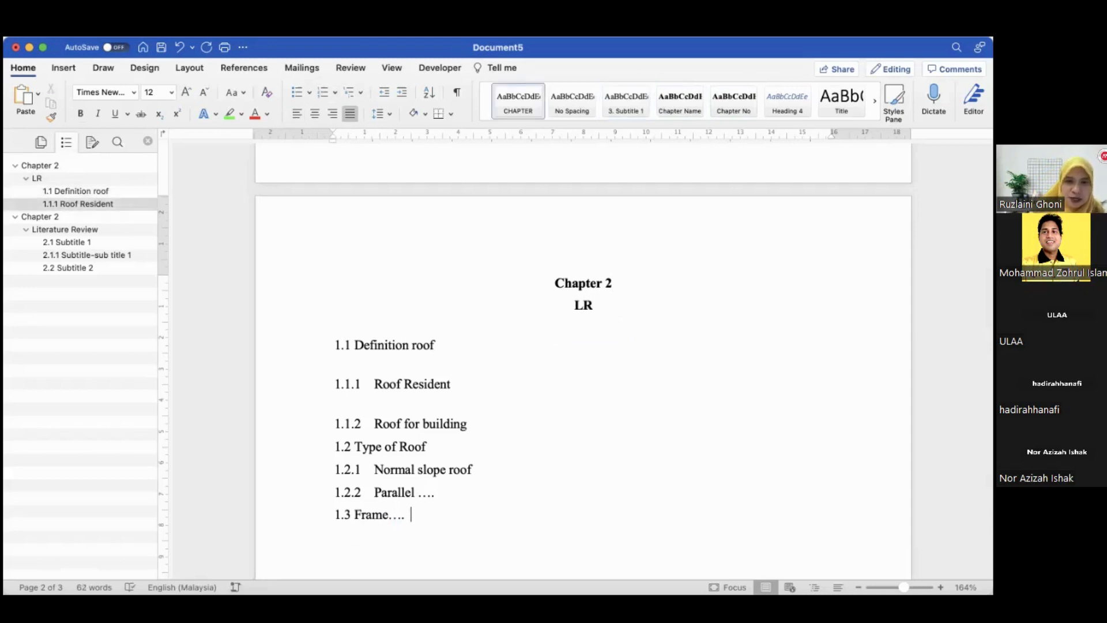
{"action": "key", "text": "Return"}
{"action": "type", "text": "1.4"}
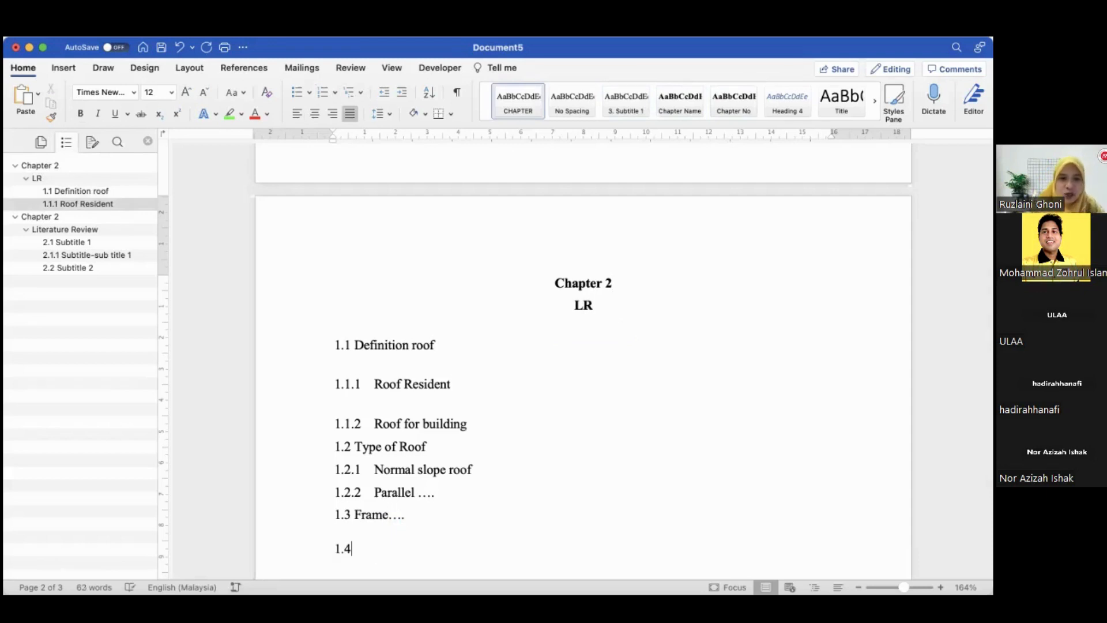
Copy "Design Normal Slope Roof Truss" from the title page into the 1.4 heading
{"action": "scroll", "coordinate": [380, 509], "scroll_direction": "up", "scroll_amount": 1}
{"action": "scroll", "coordinate": [381, 510], "scroll_direction": "up", "scroll_amount": 15}
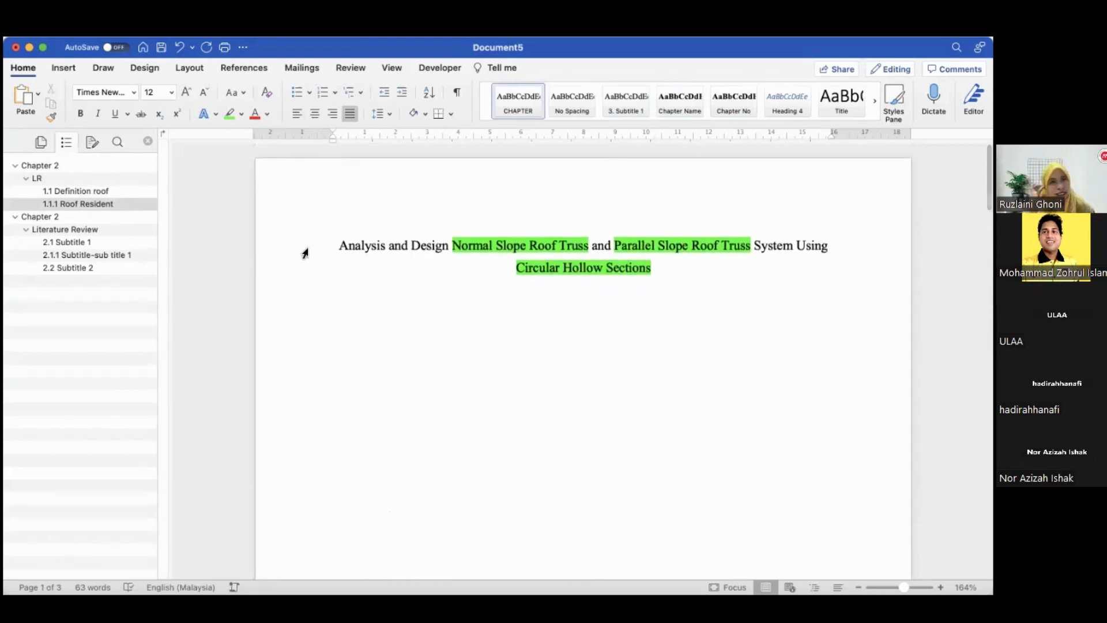
{"action": "scroll", "coordinate": [306, 254], "scroll_direction": "down", "scroll_amount": 3}
{"action": "scroll", "coordinate": [305, 253], "scroll_direction": "up", "scroll_amount": 3}
{"action": "scroll", "coordinate": [305, 254], "scroll_direction": "down", "scroll_amount": 3}
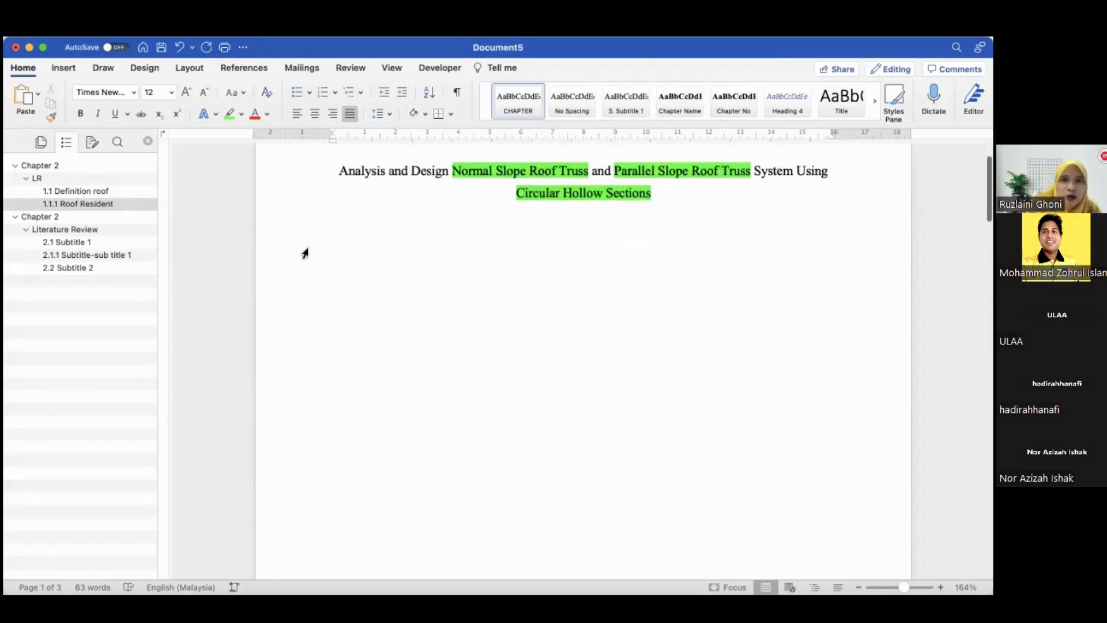
{"action": "scroll", "coordinate": [305, 254], "scroll_direction": "up", "scroll_amount": 2}
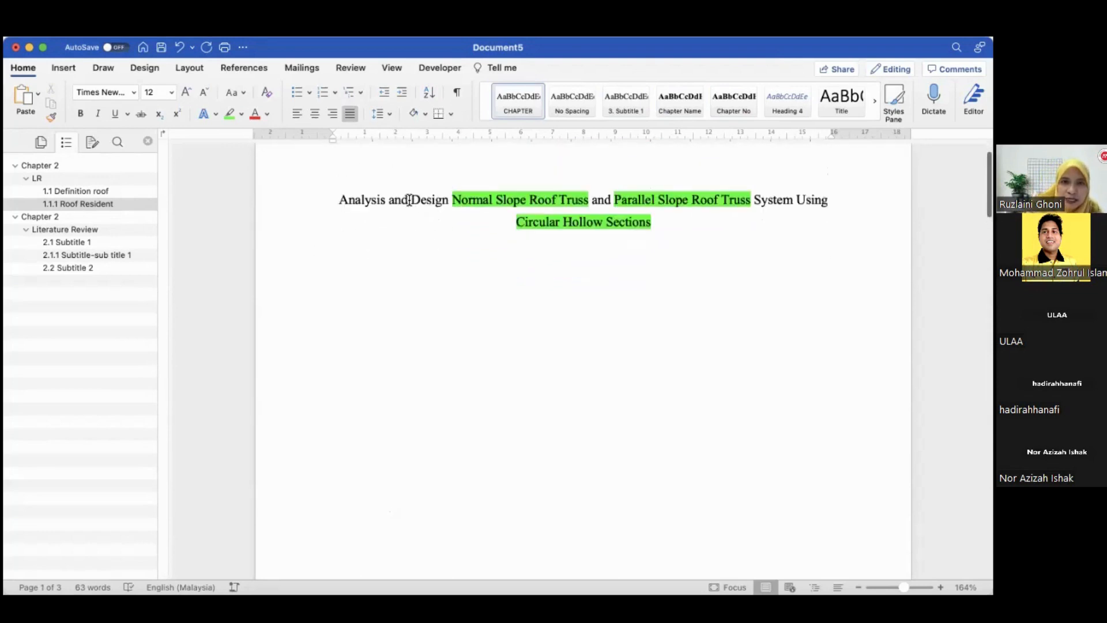
{"action": "left_click_drag", "start_coordinate": [411, 200], "coordinate": [574, 198]}
{"action": "key", "text": "super+c"}
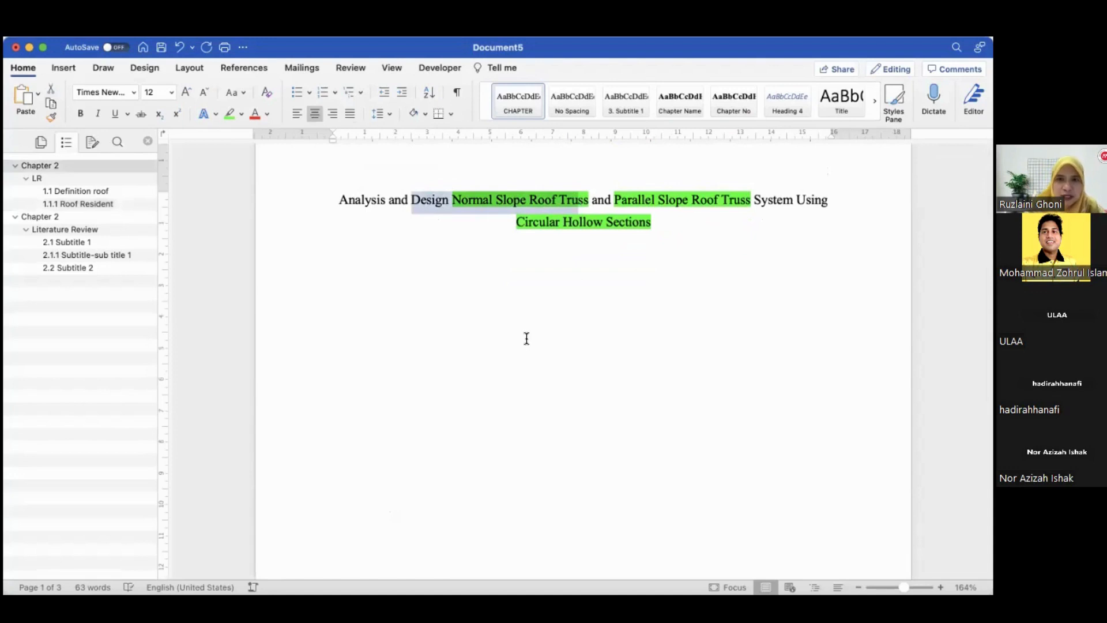
{"action": "scroll", "coordinate": [523, 323], "scroll_direction": "down", "scroll_amount": 10}
{"action": "scroll", "coordinate": [525, 294], "scroll_direction": "down", "scroll_amount": 6}
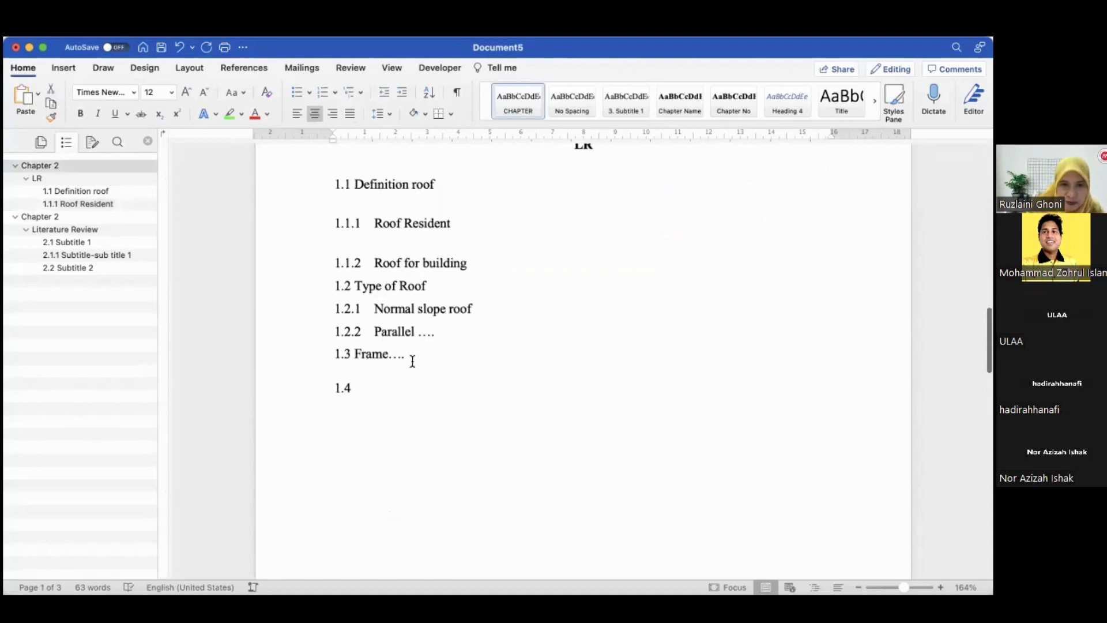
{"action": "left_click", "coordinate": [410, 386]}
{"action": "key", "text": "super+v"}
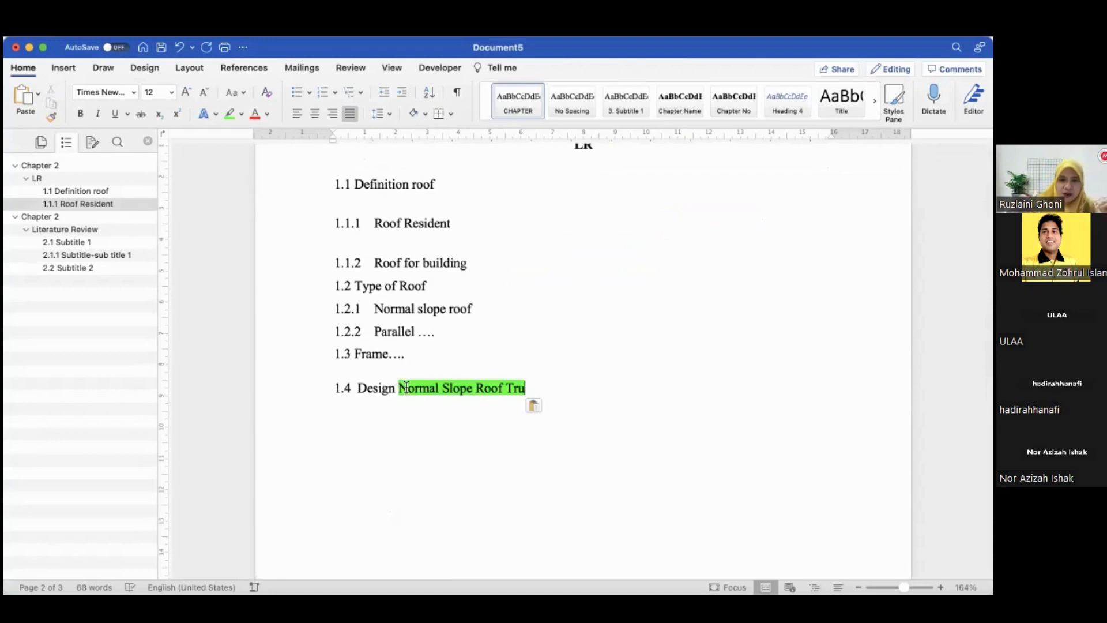
{"action": "type", "text": "ss"}
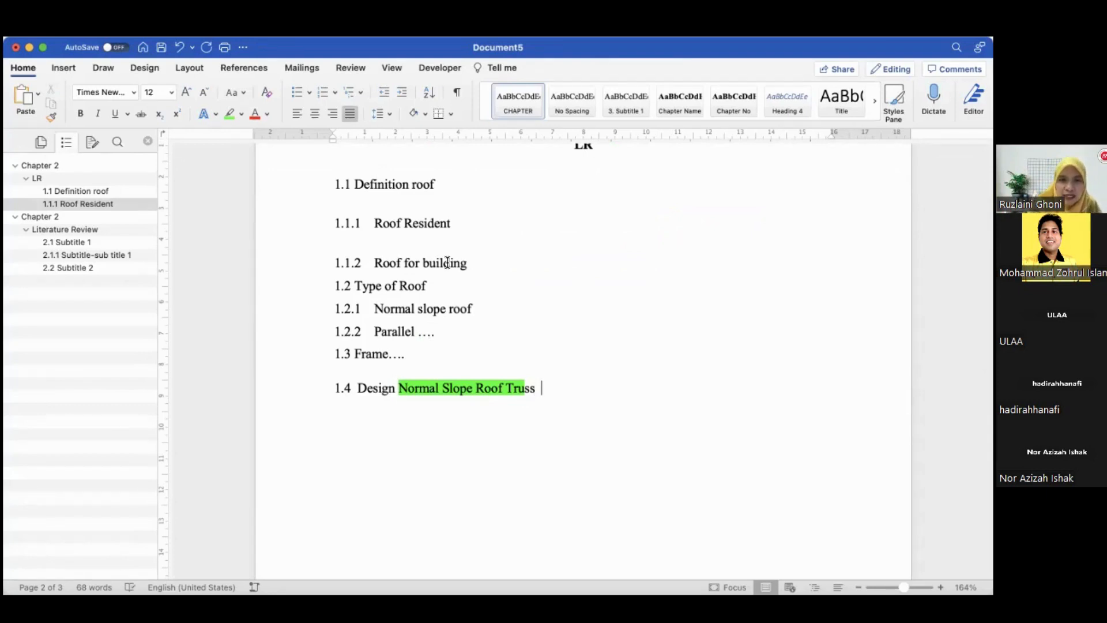
Start a subheading line numbered 1.4.1 with the text "Residen" below the 1.4 heading
{"action": "type", "text": "1."}
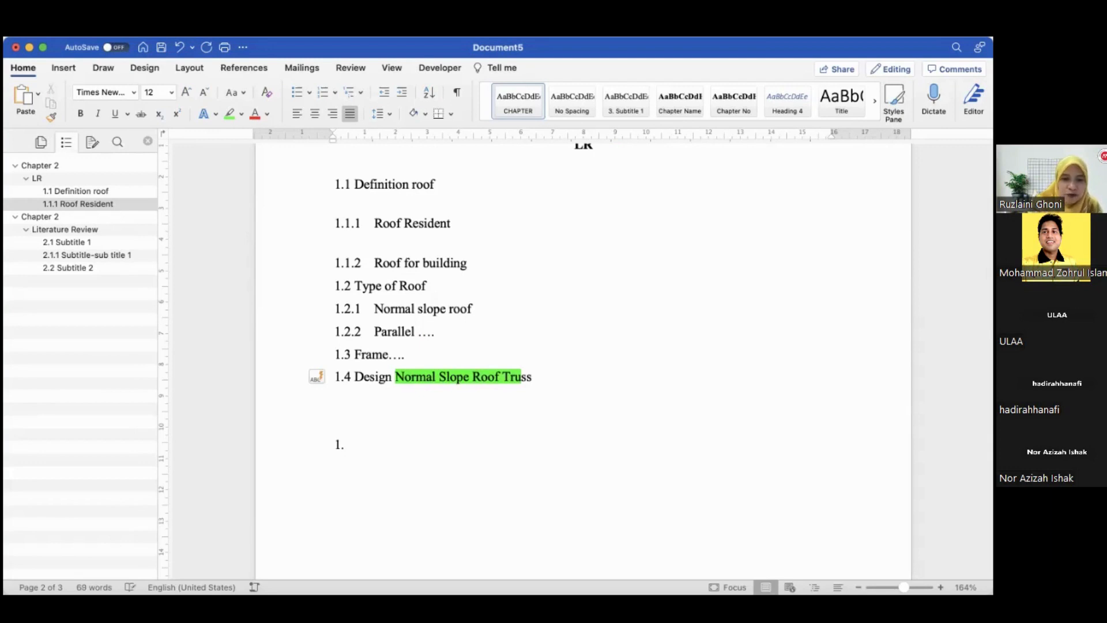
{"action": "type", "text": "4.1"}
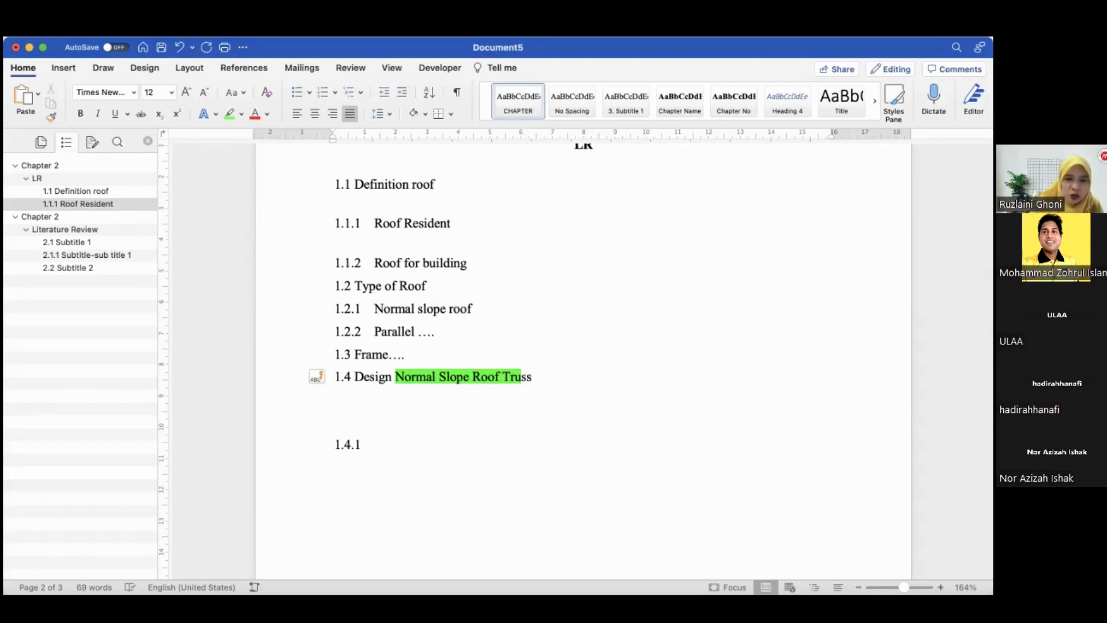
{"action": "type", "text": " Residen"}
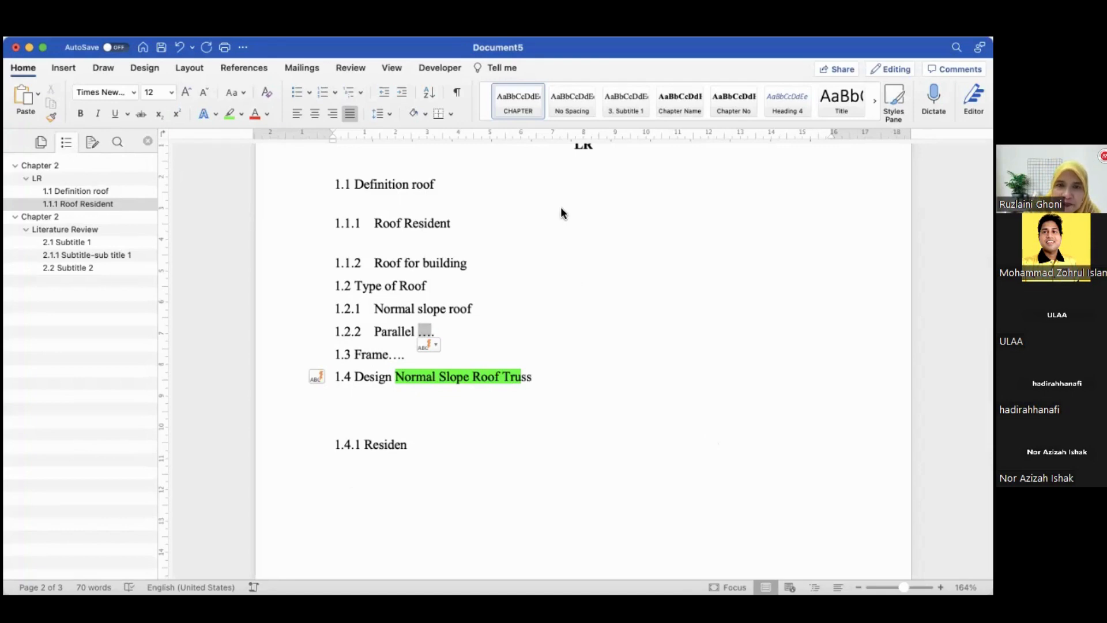
Open the first reference in the FYP Thesis collection and remove its "2.1.1 Wind" tag
{"action": "key", "text": "super+Tab"}
{"action": "scroll", "coordinate": [456, 317], "scroll_direction": "down", "scroll_amount": 2}
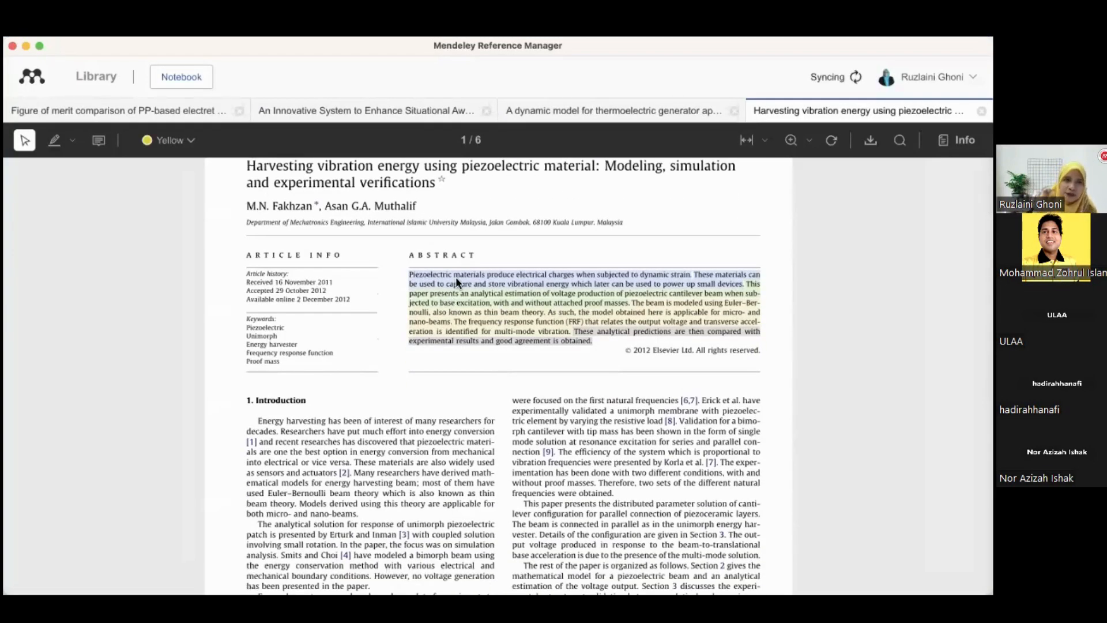
{"action": "left_click", "coordinate": [109, 96]}
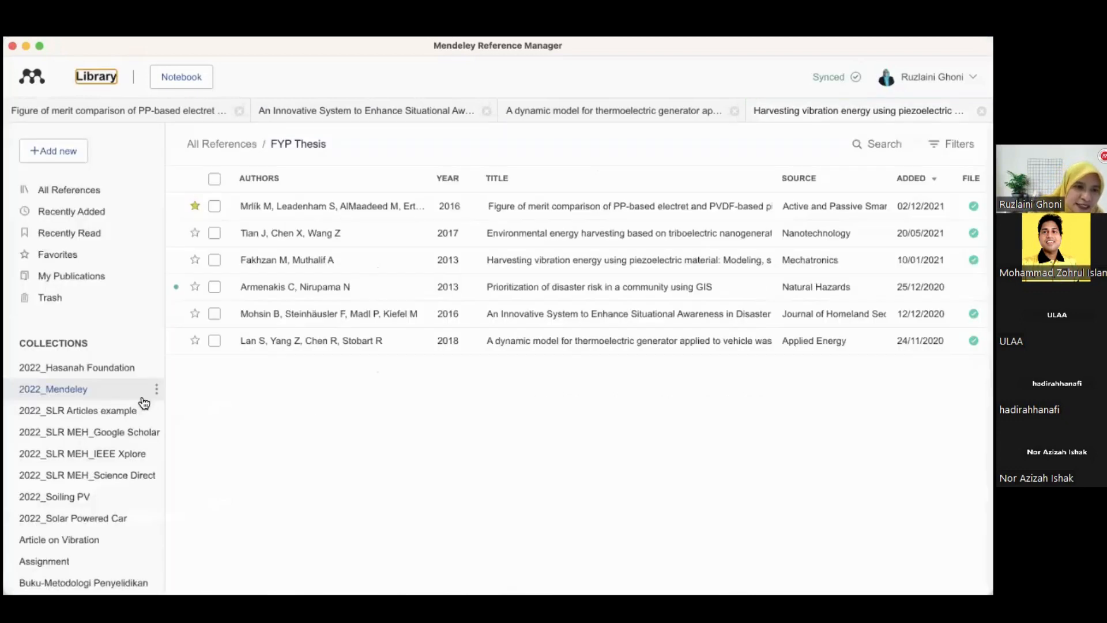
{"action": "scroll", "coordinate": [130, 428], "scroll_direction": "down", "scroll_amount": 5}
{"action": "left_click", "coordinate": [72, 518]}
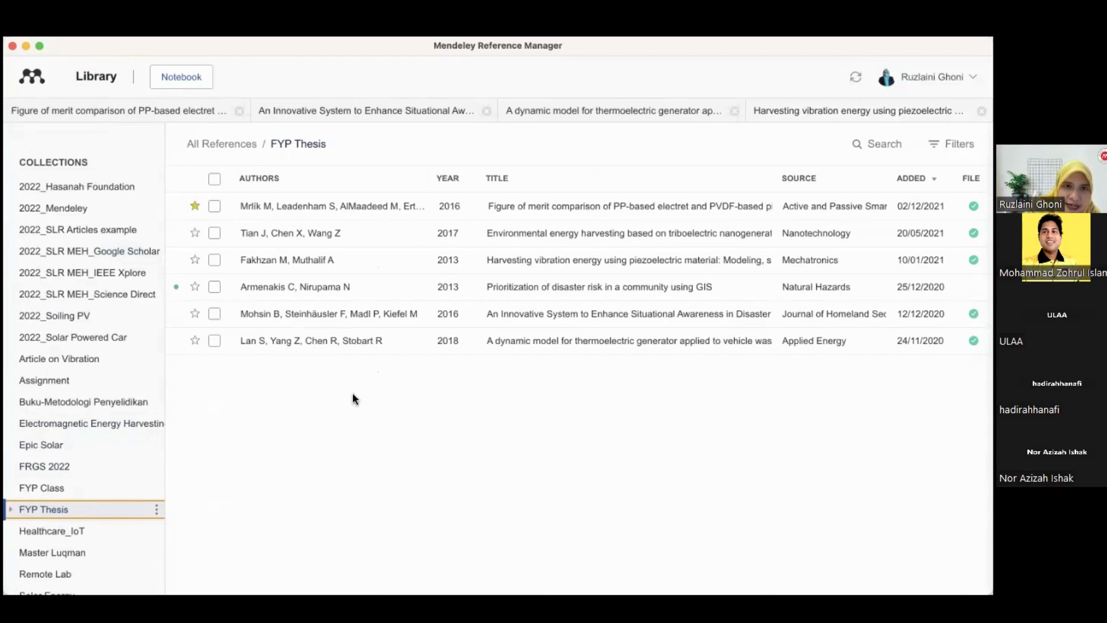
{"action": "double_click", "coordinate": [344, 212]}
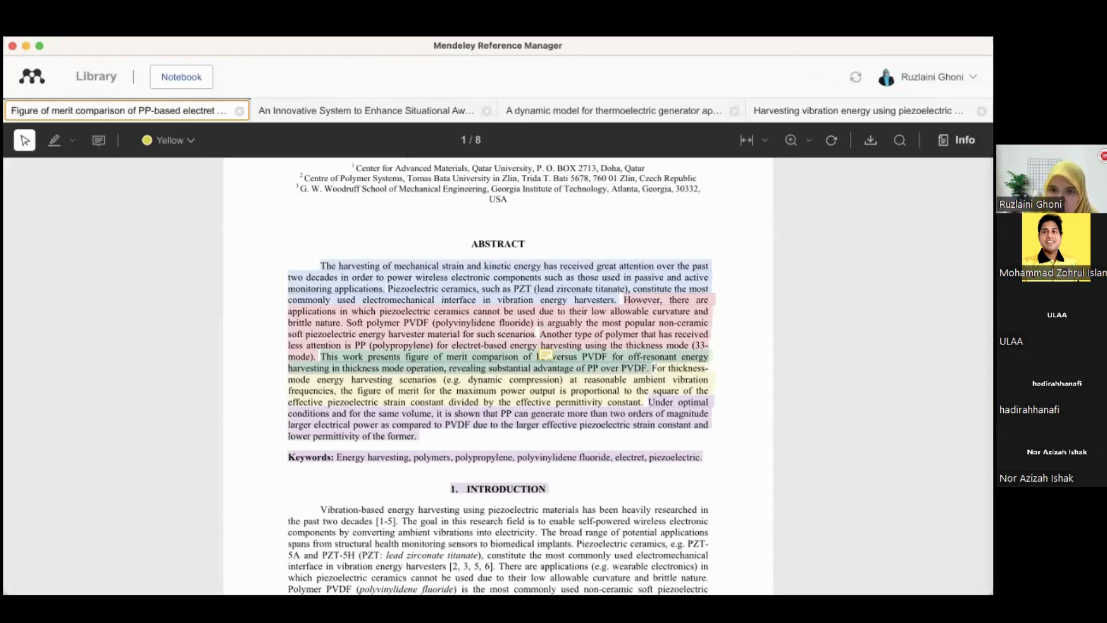
{"action": "left_click", "coordinate": [957, 140]}
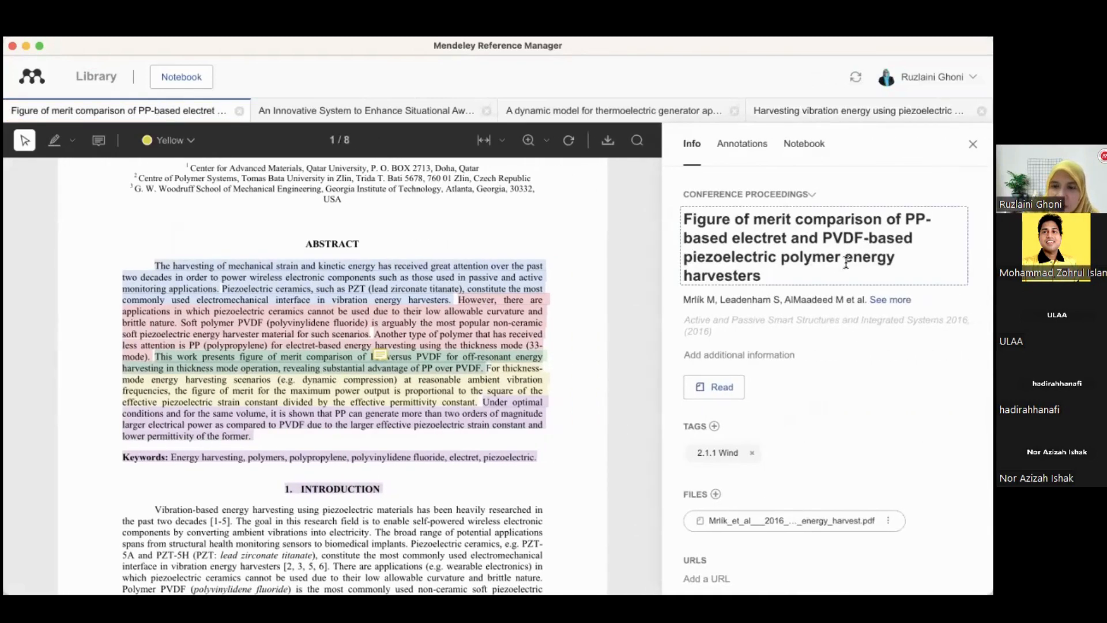
{"action": "scroll", "coordinate": [765, 337], "scroll_direction": "down", "scroll_amount": 2}
{"action": "left_click", "coordinate": [751, 346]}
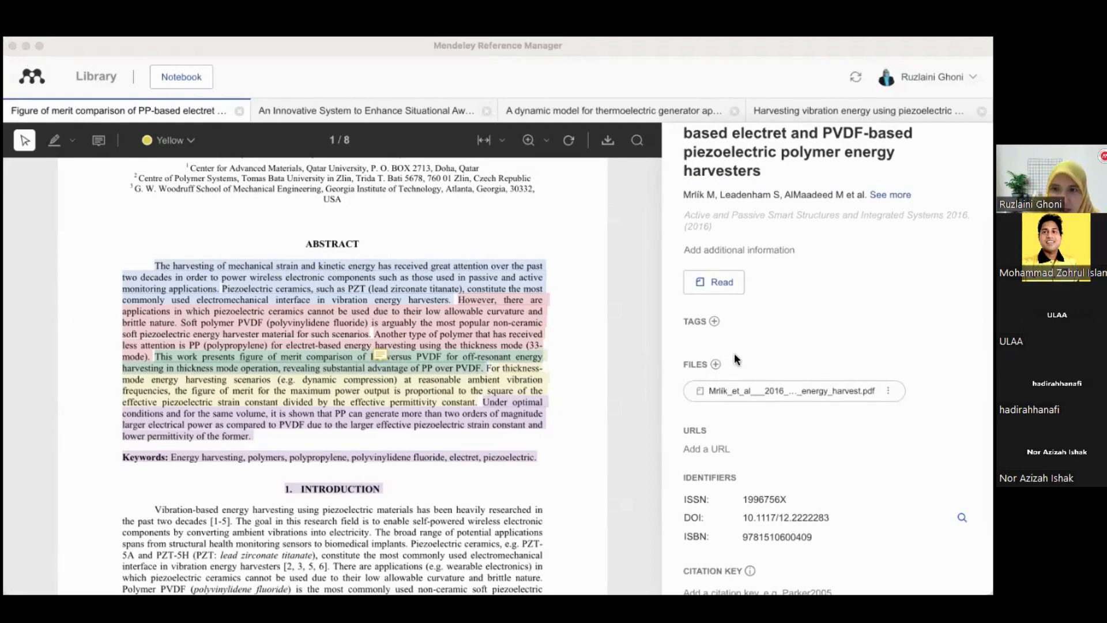
Add a tag "1.1.2Roof for building" to this reference and remove it again
{"action": "left_click", "coordinate": [714, 321]}
{"action": "left_click", "coordinate": [714, 321]}
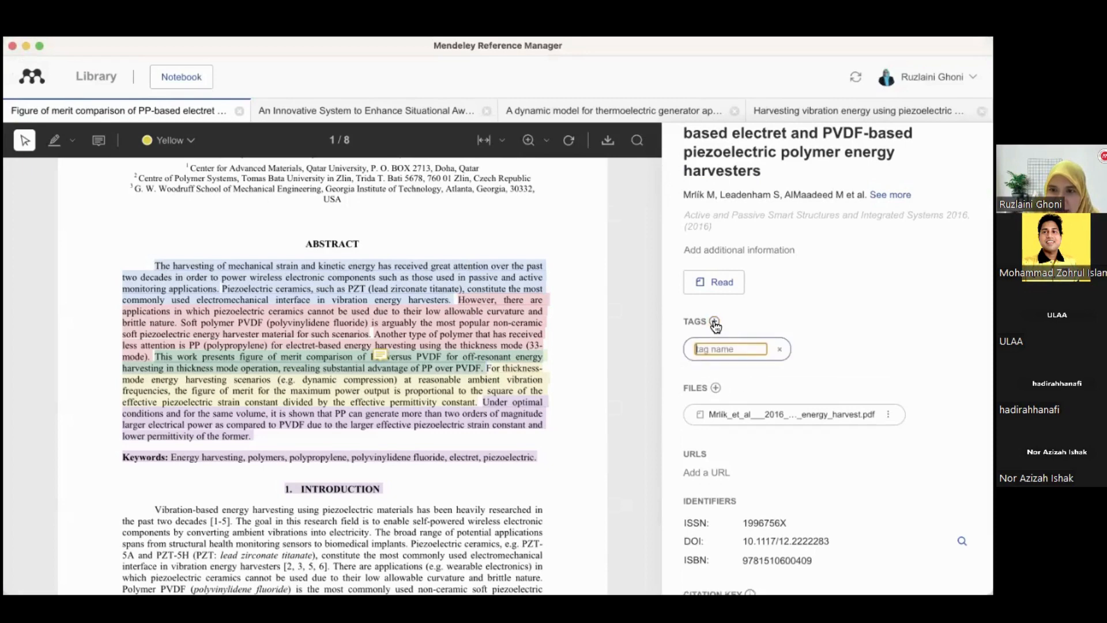
{"action": "type", "text": "1.1.2"}
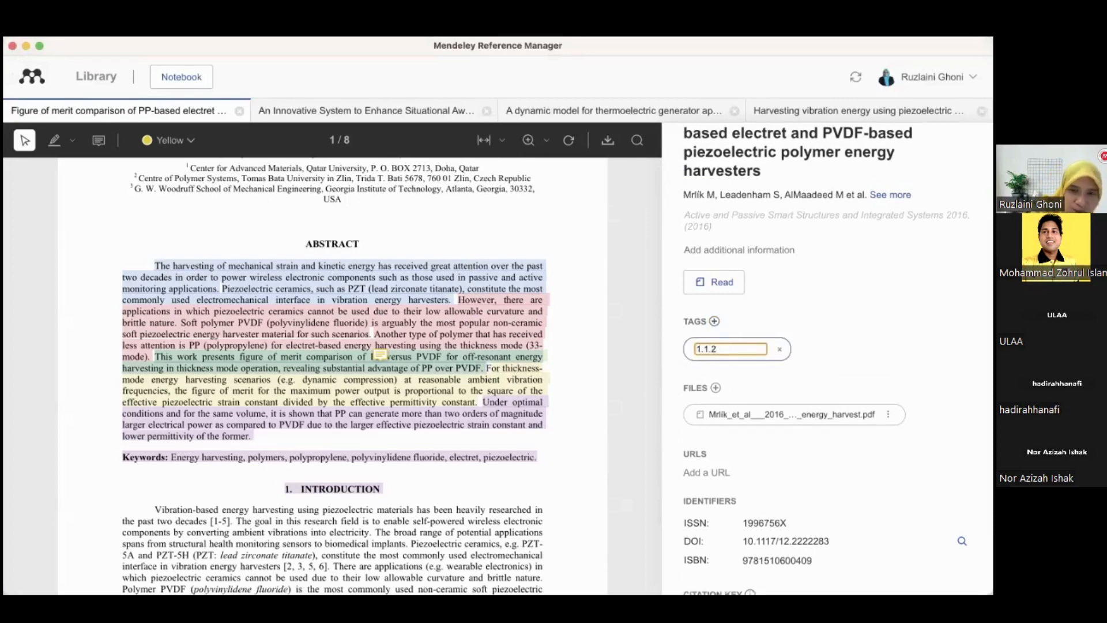
{"action": "type", "text": "Roof for building"}
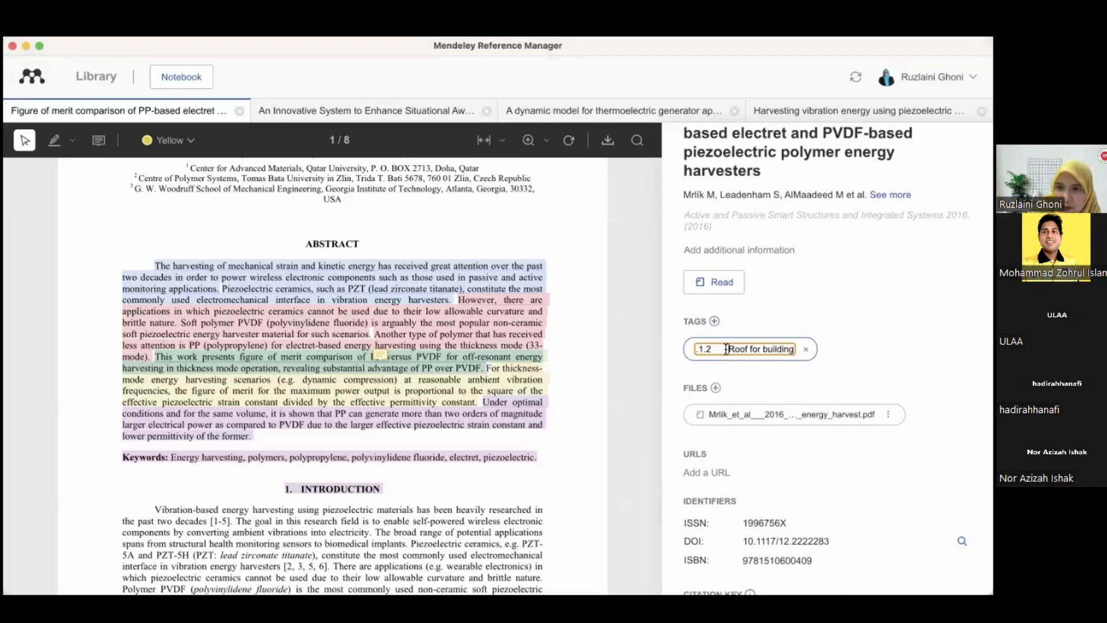
{"action": "key", "text": "BackSpace"}
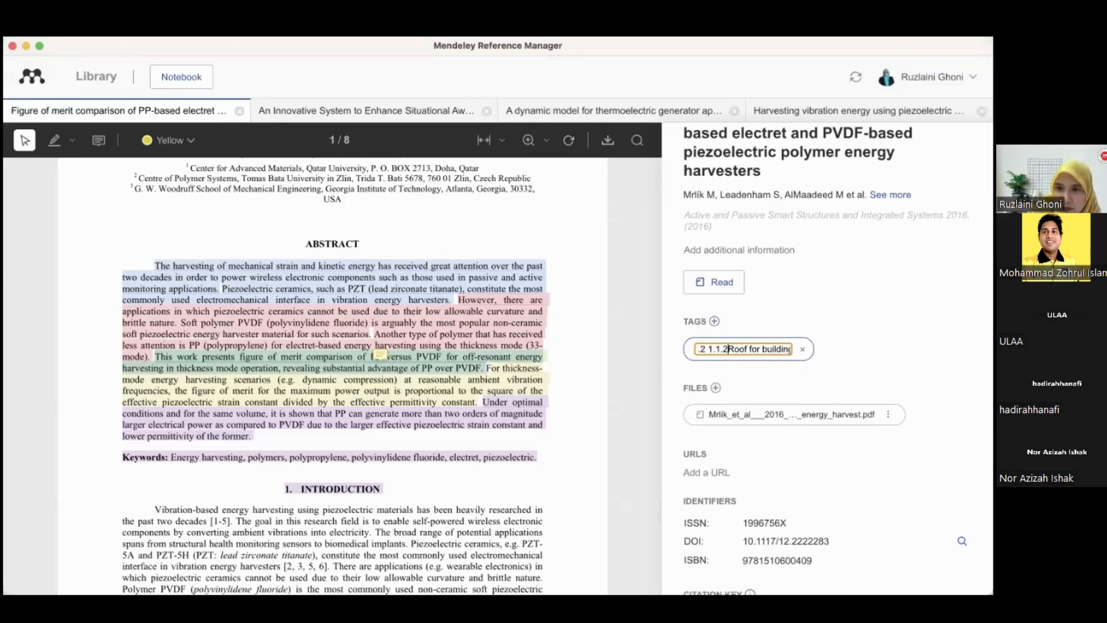
{"action": "left_click", "coordinate": [708, 349]}
{"action": "key", "text": "BackSpace"}
{"action": "key", "text": "BackSpace"}
{"action": "key", "text": "BackSpace"}
{"action": "key", "text": "BackSpace"}
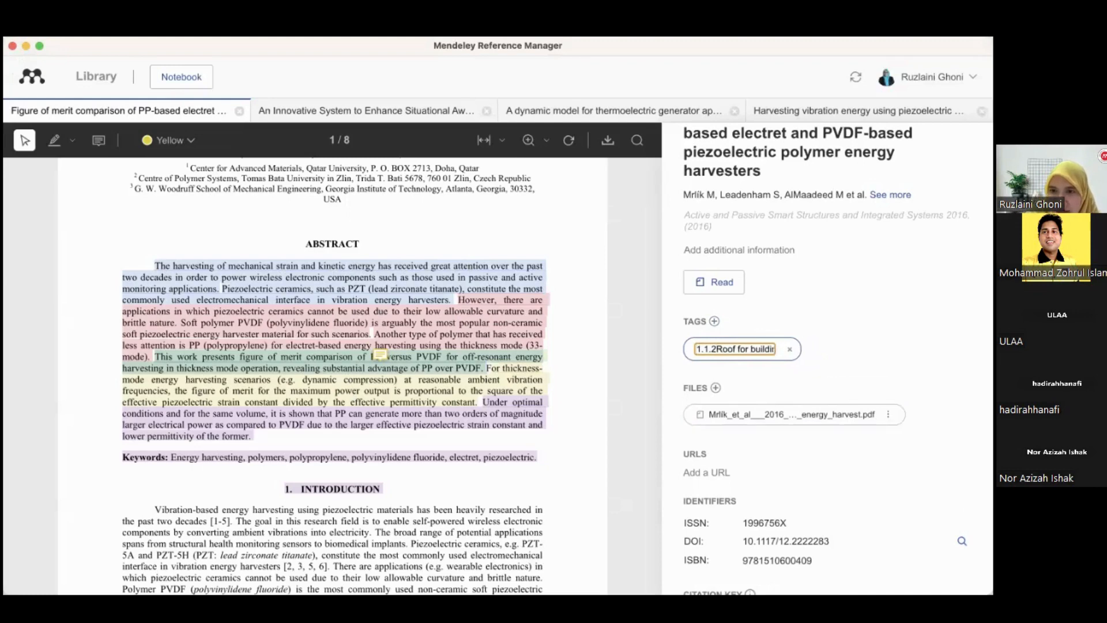
{"action": "key", "text": "Return"}
{"action": "double_click", "coordinate": [720, 344]}
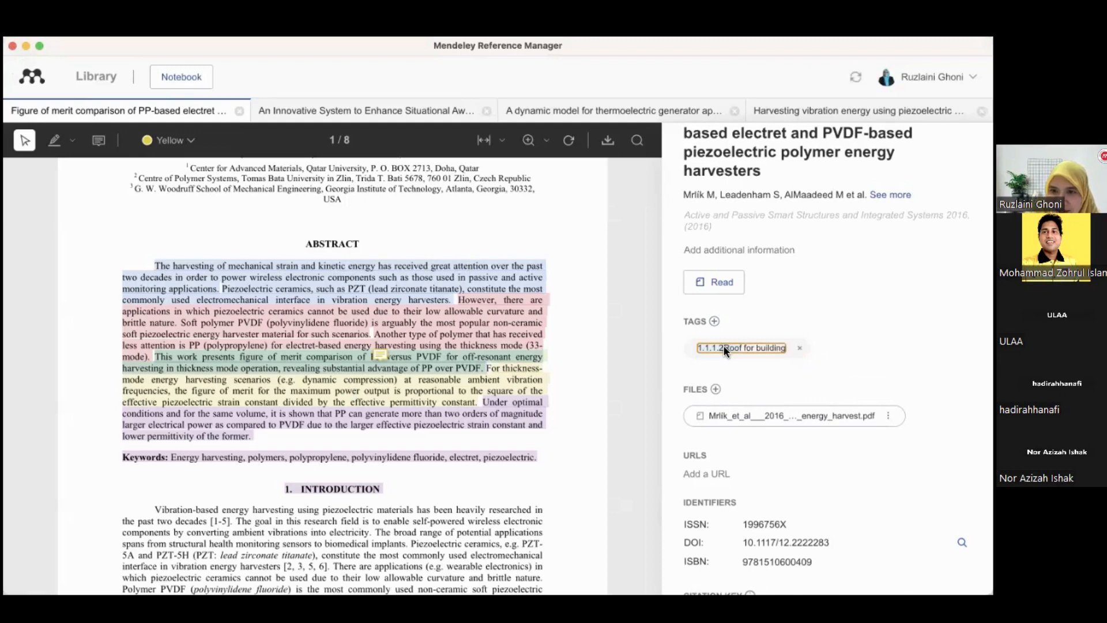
{"action": "left_click", "coordinate": [799, 348]}
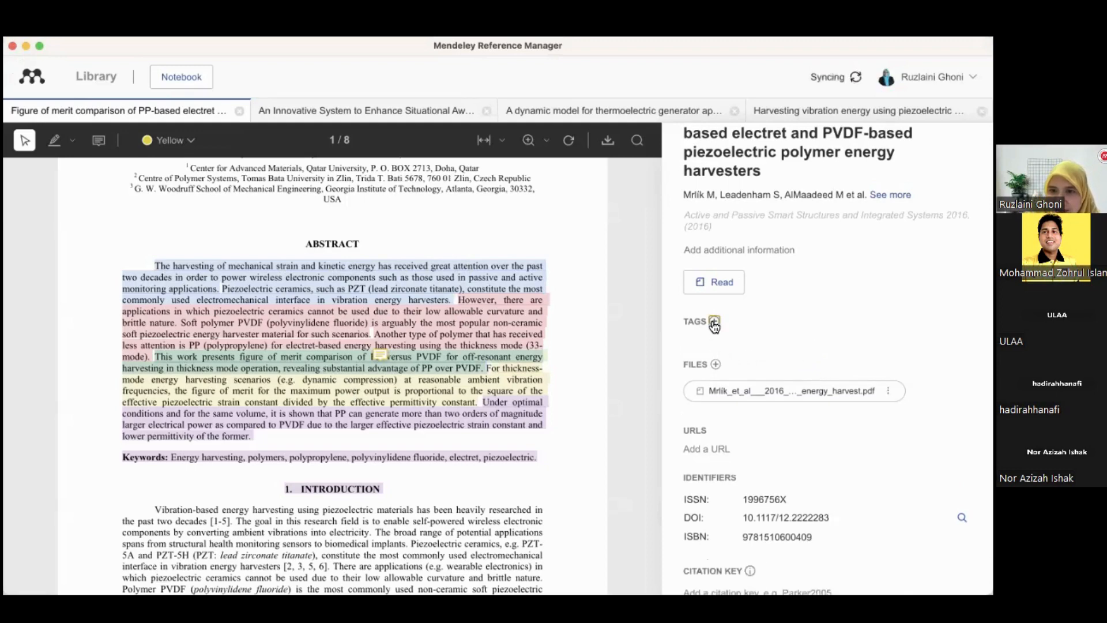
Tag the reference as "1.1.2 Roof building"
{"action": "left_click", "coordinate": [714, 322]}
{"action": "type", "text": "1.1"}
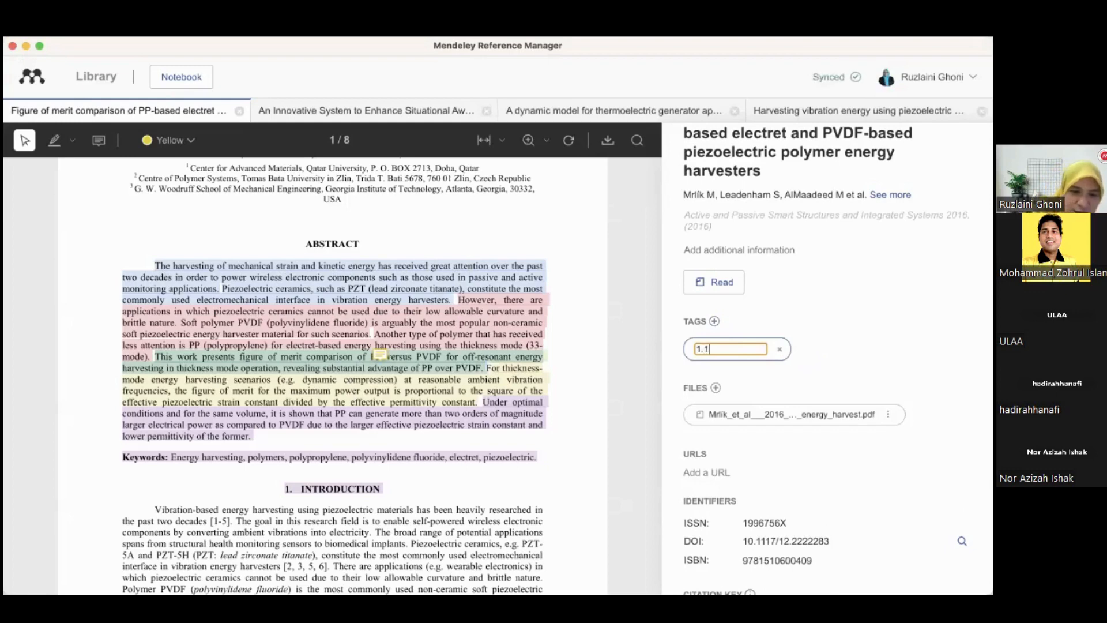
{"action": "type", "text": ".2"}
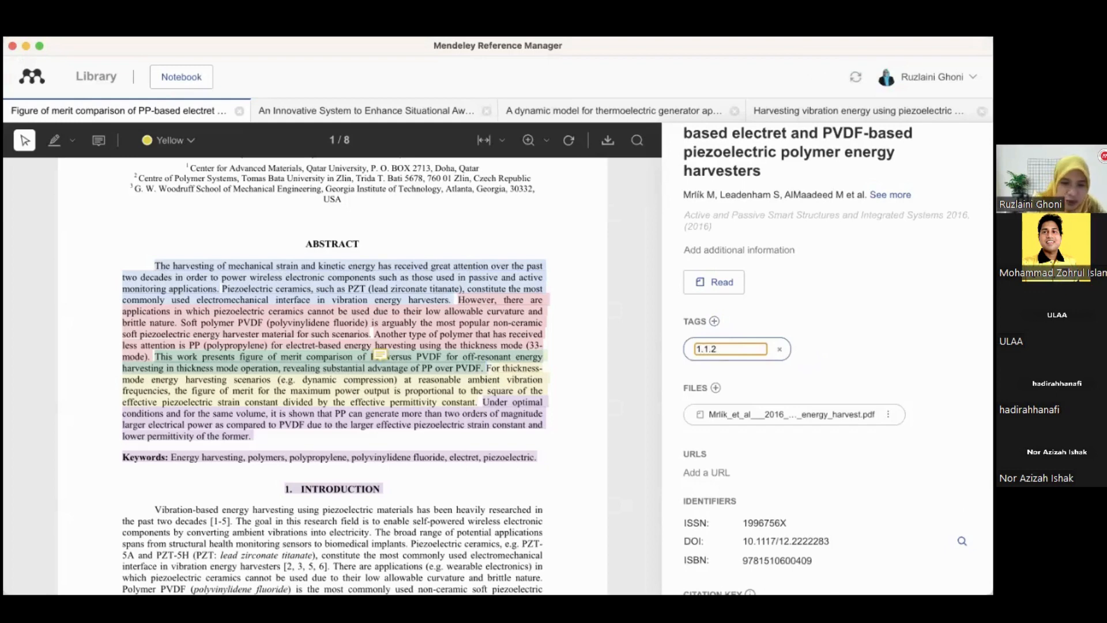
{"action": "type", "text": "Roof bu"}
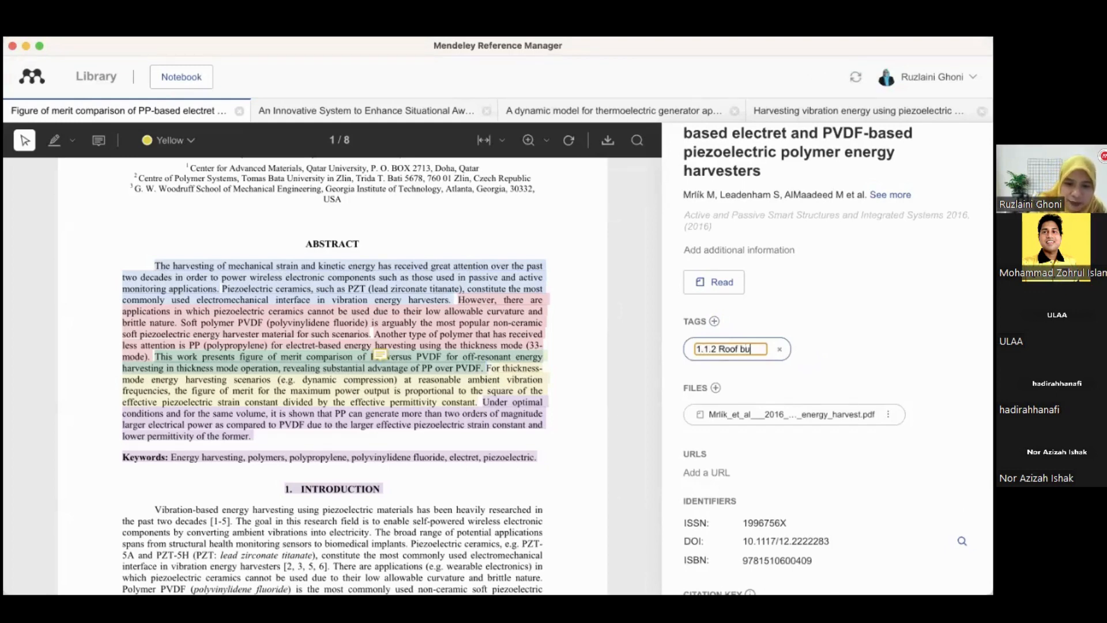
{"action": "key", "text": "BackSpace"}
{"action": "type", "text": "buil"}
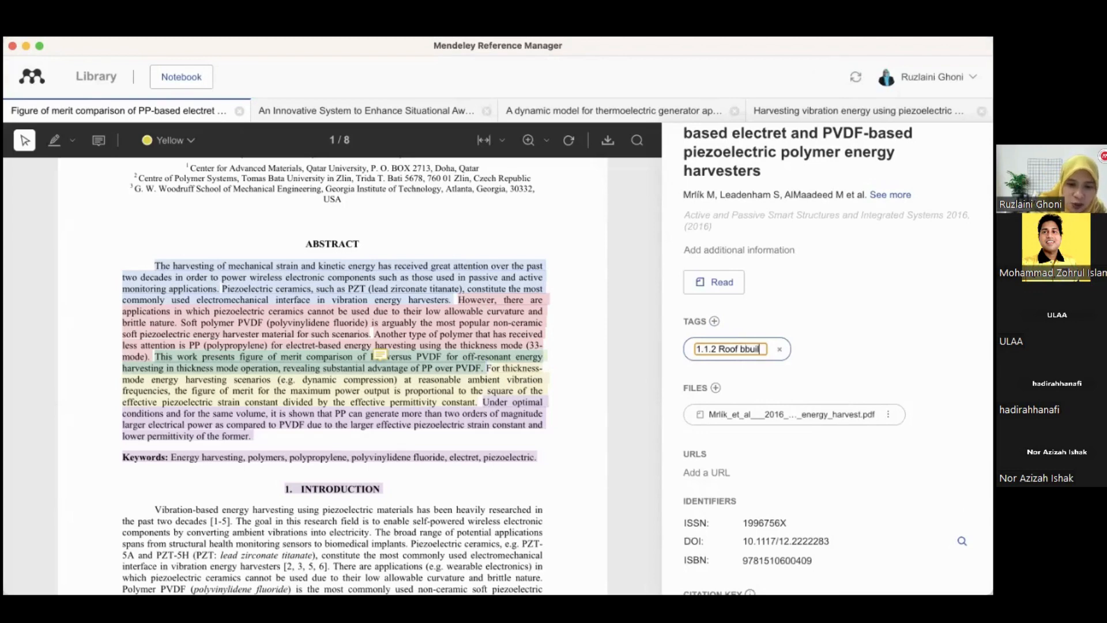
{"action": "type", "text": "ding"}
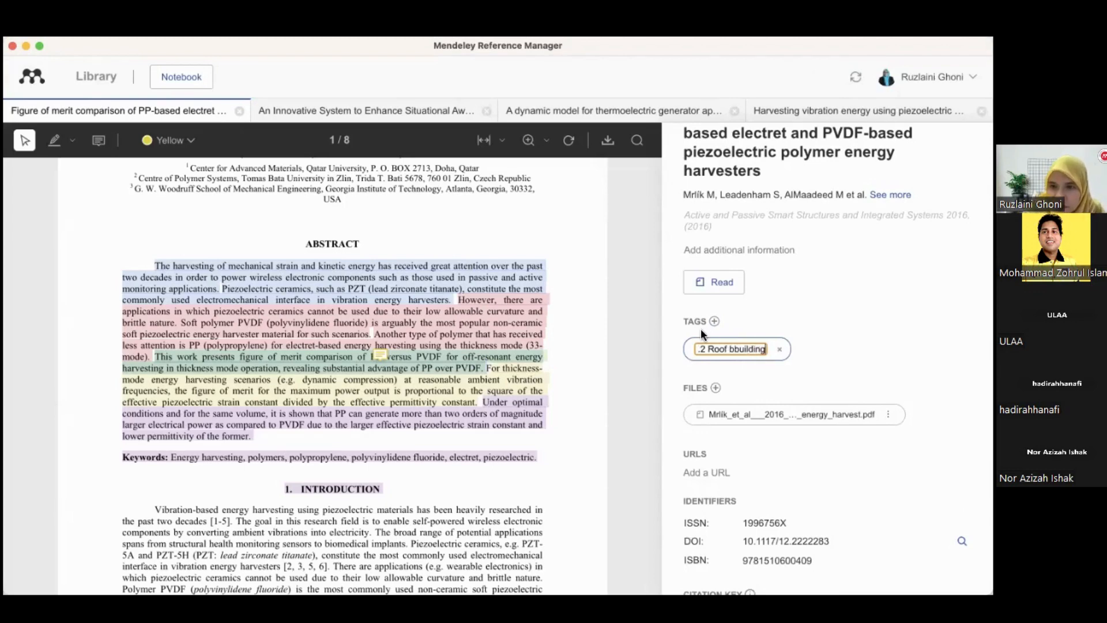
{"action": "left_click", "coordinate": [734, 353]}
{"action": "key", "text": "BackSpace"}
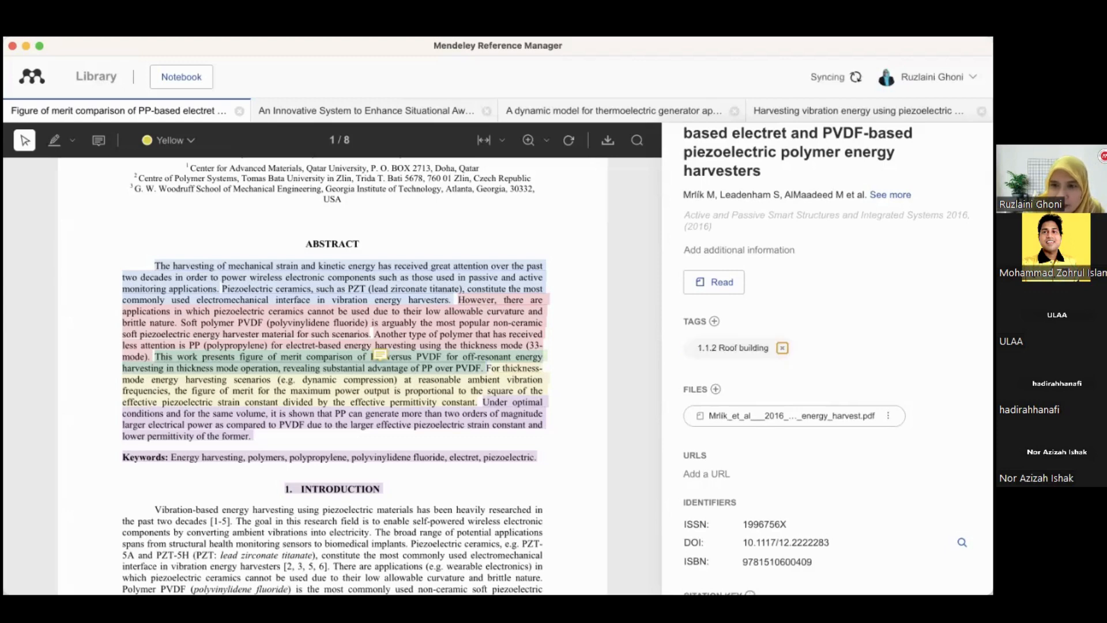
{"action": "key", "text": "Return"}
Open the Environmental energy harvesting reference and replace its "2.1.1 Wind" tag with "1.1.2 Roof building"
{"action": "left_click", "coordinate": [110, 82]}
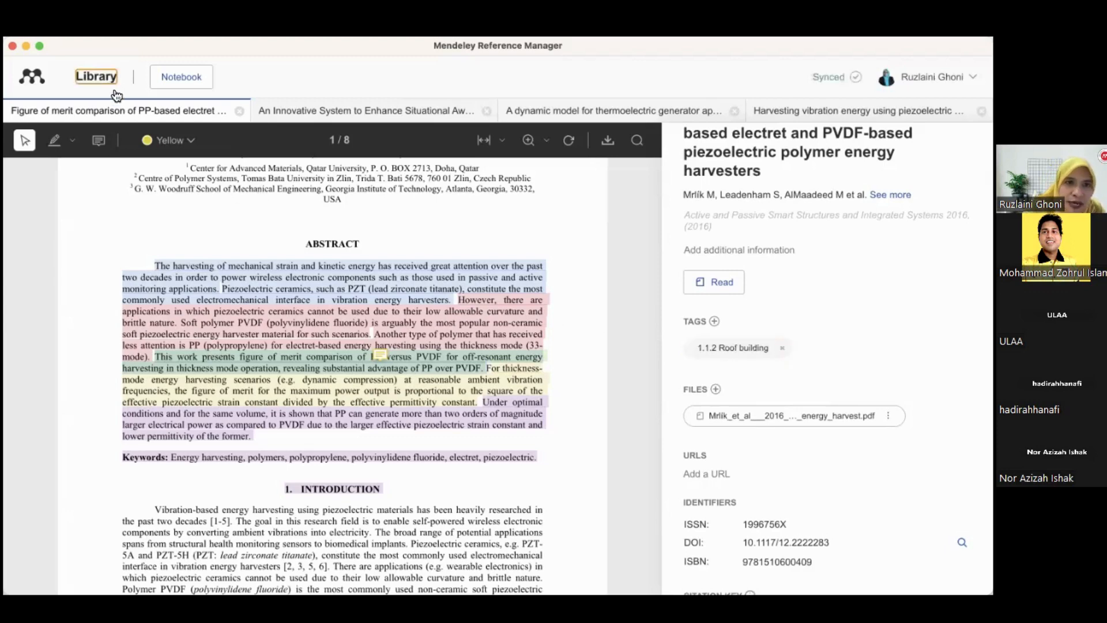
{"action": "double_click", "coordinate": [244, 240]}
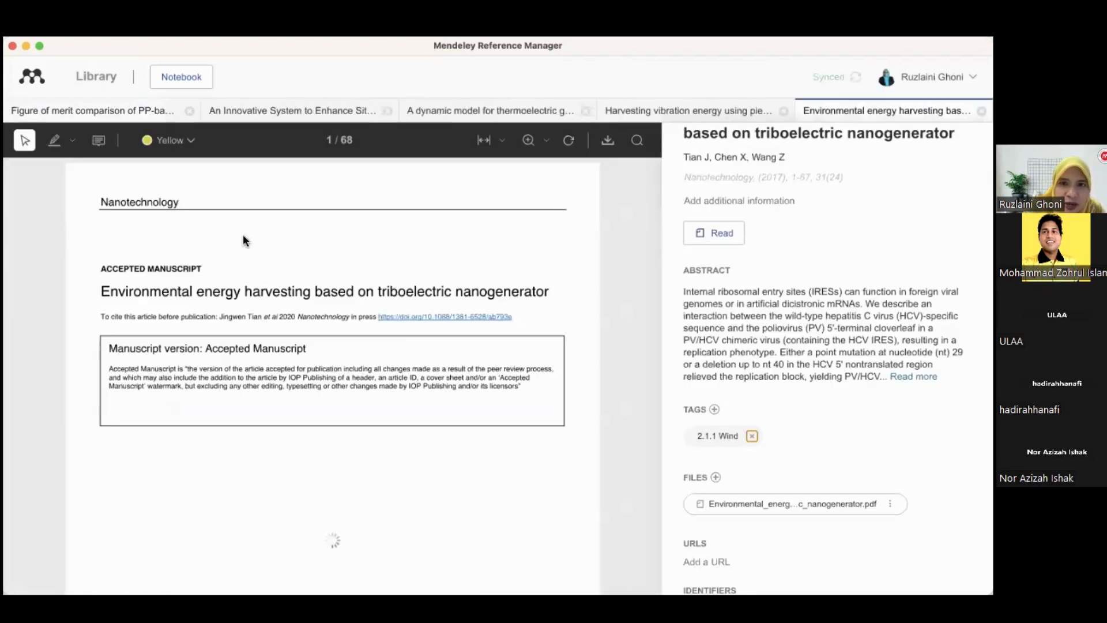
{"action": "left_click", "coordinate": [752, 436]}
{"action": "left_click", "coordinate": [714, 409]}
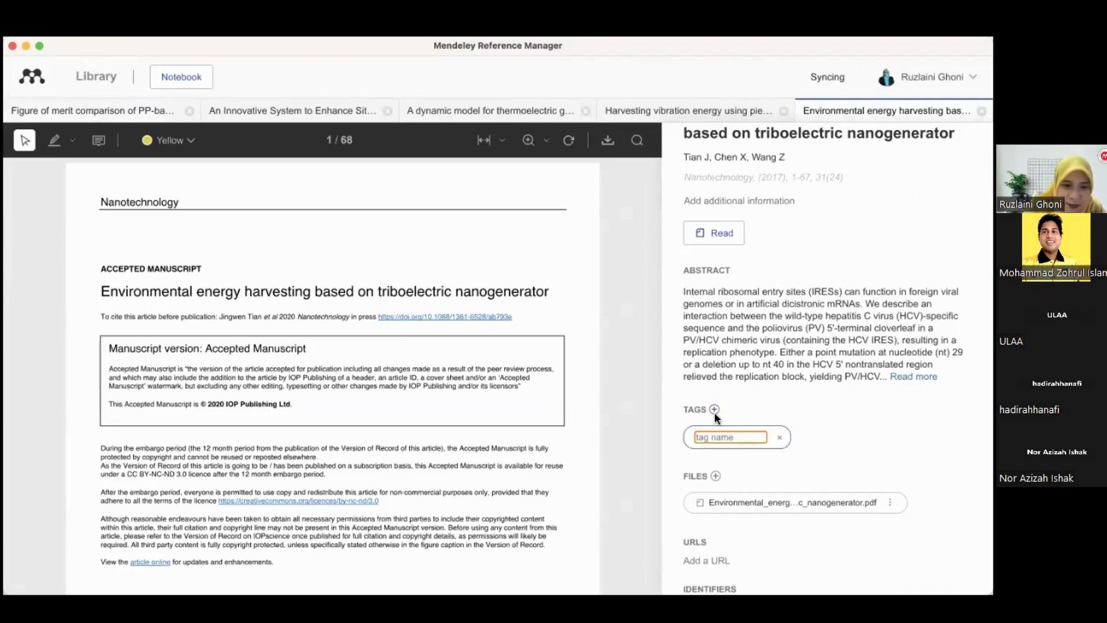
{"action": "type", "text": "1.1.2"}
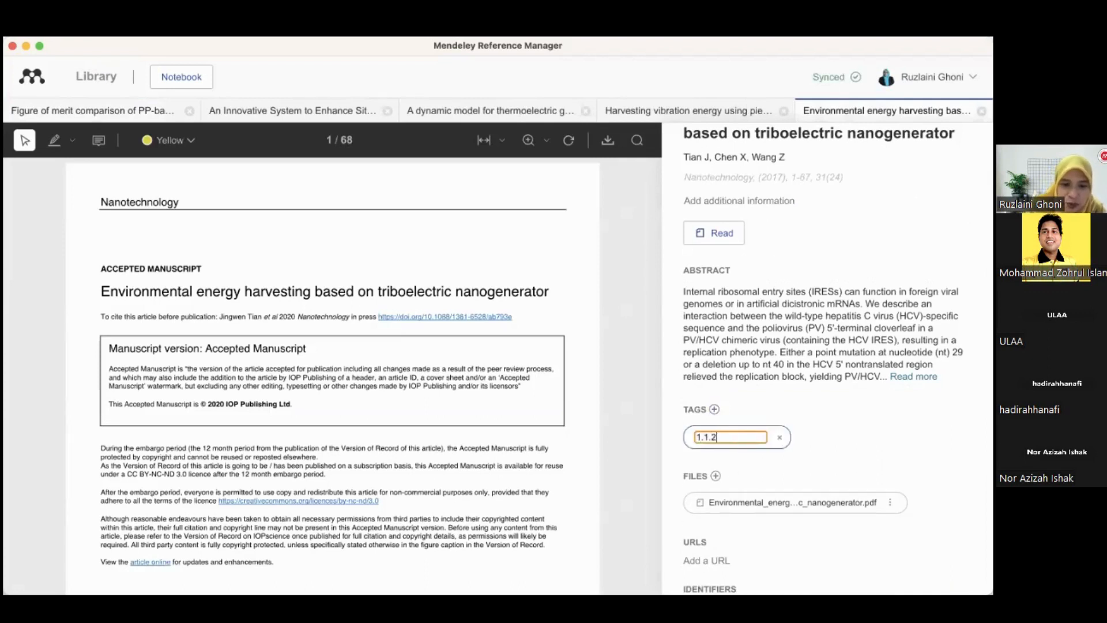
{"action": "type", "text": " Roof"}
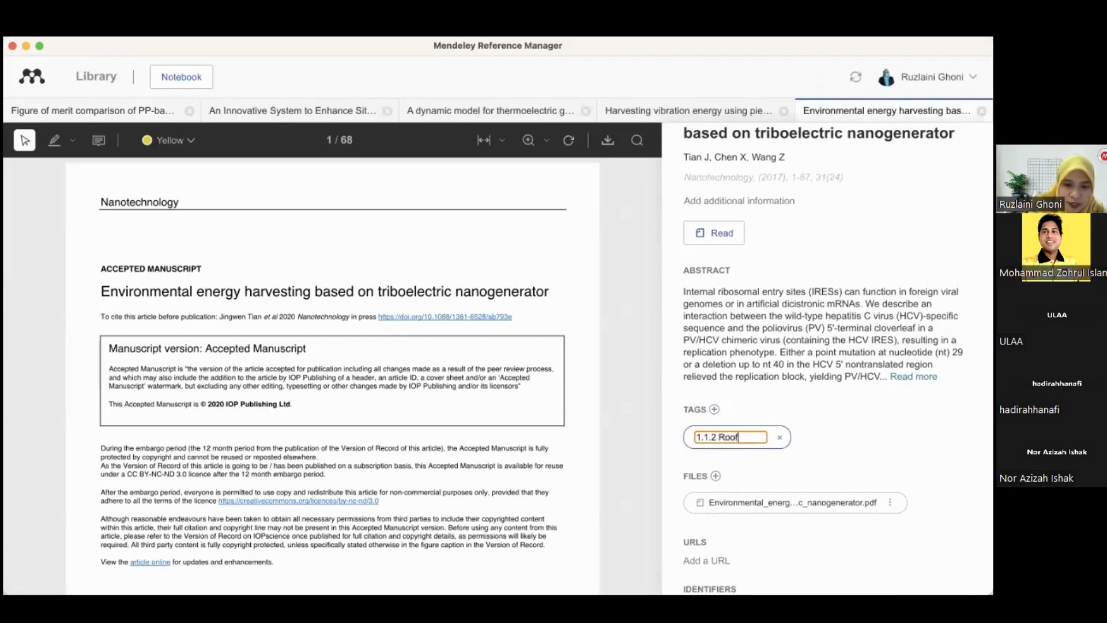
{"action": "type", "text": " building"}
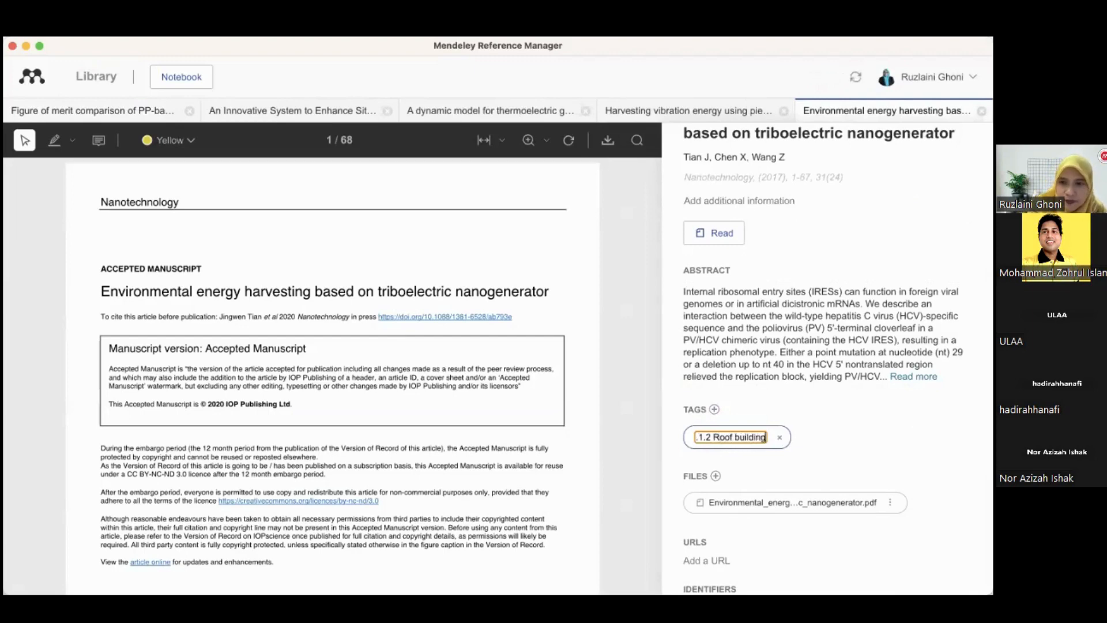
{"action": "key", "text": "Return"}
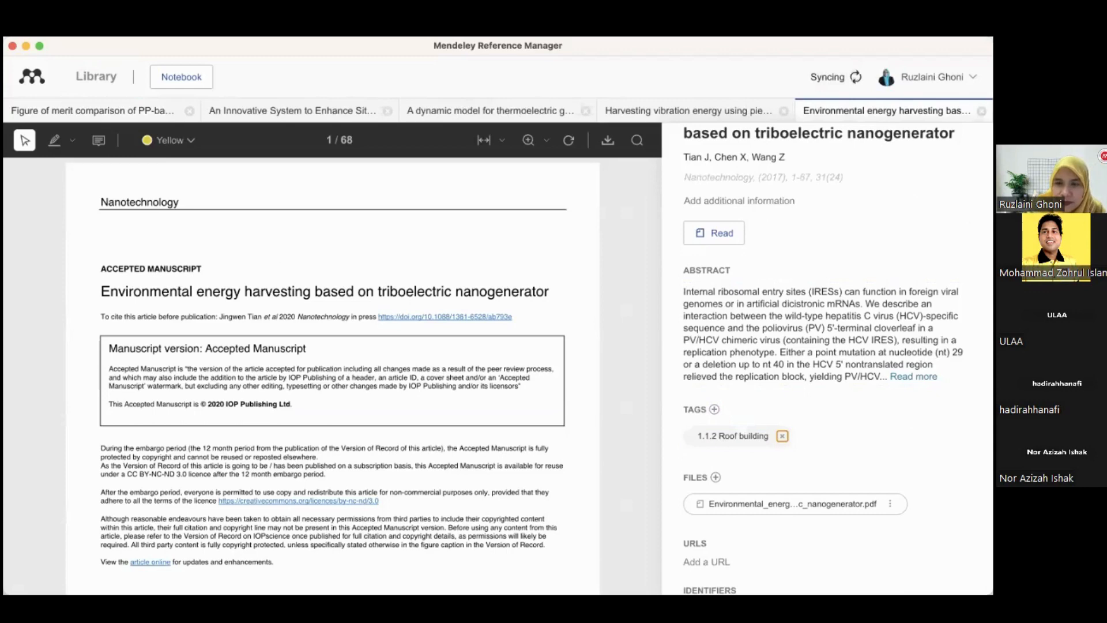
Tag the Prioritization of disaster risk reference as "1.3 Frame"
{"action": "left_click", "coordinate": [105, 75]}
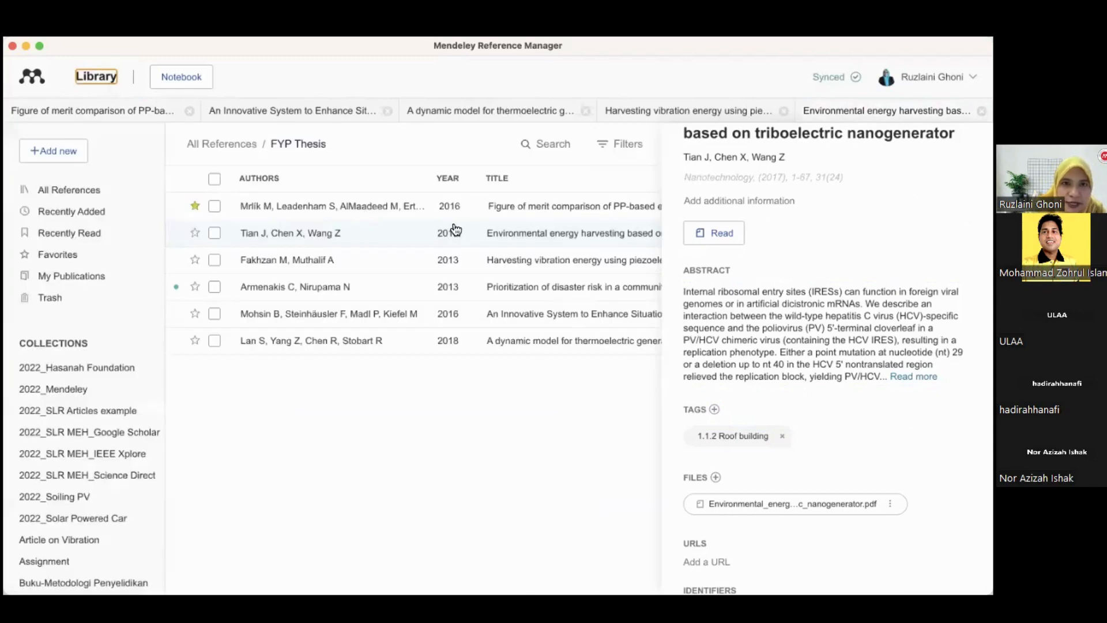
{"action": "left_click", "coordinate": [330, 291]}
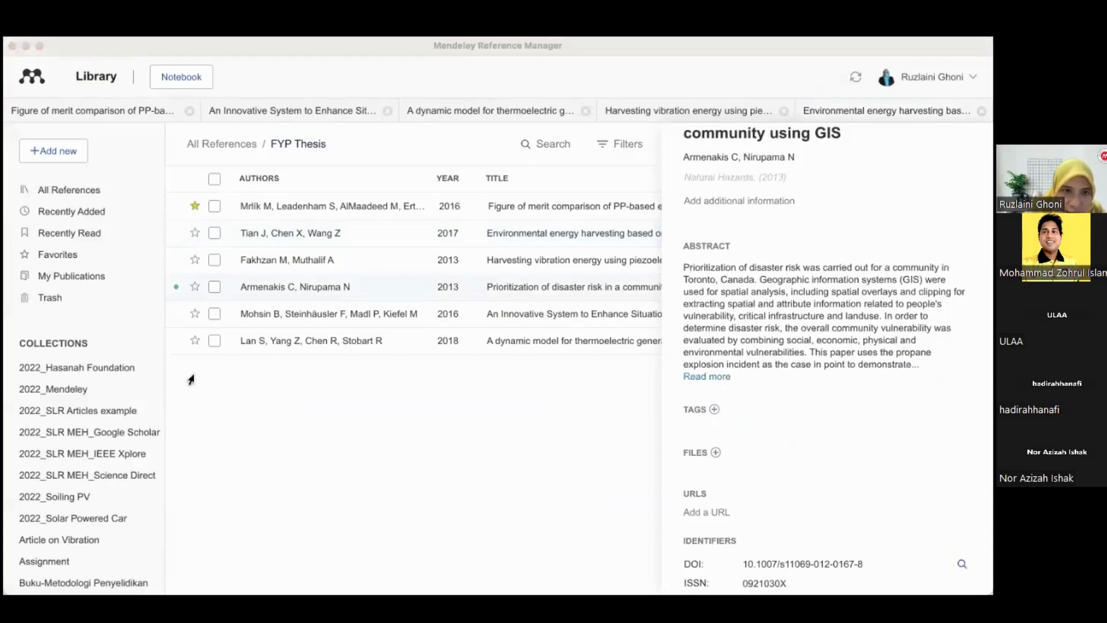
{"action": "left_click", "coordinate": [714, 409]}
{"action": "left_click", "coordinate": [714, 409]}
{"action": "type", "text": "1"}
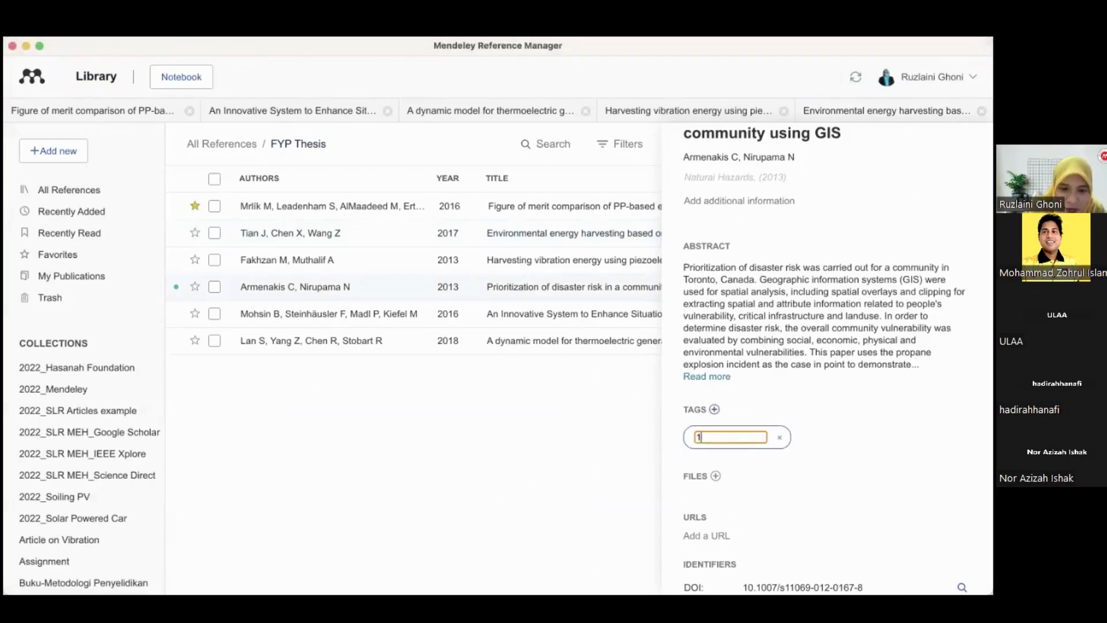
{"action": "type", "text": ".3 Frame"}
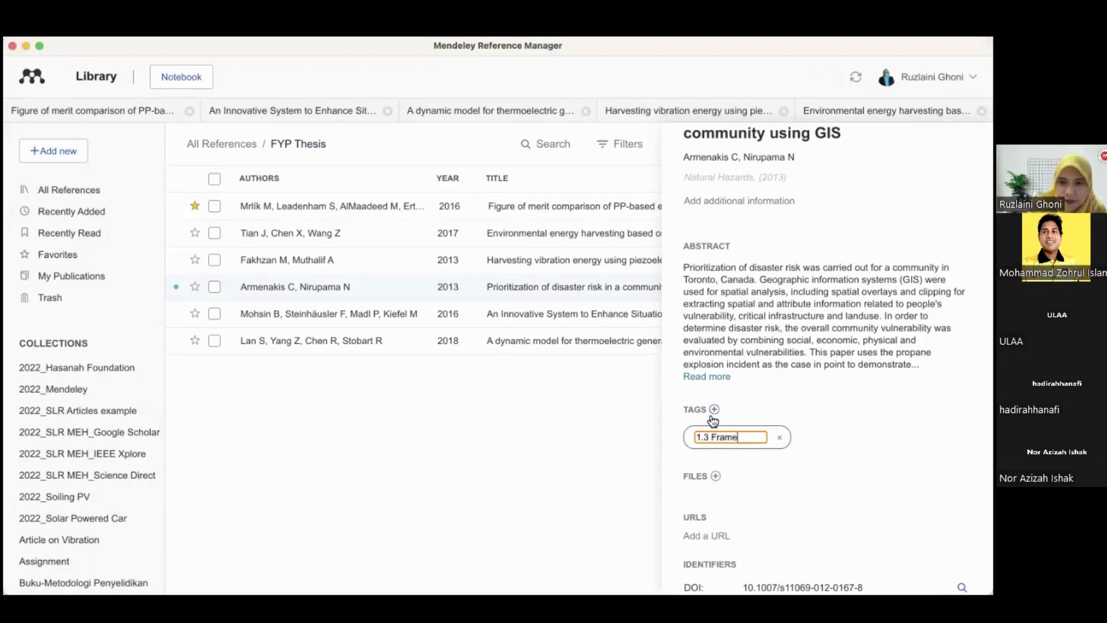
{"action": "key", "text": "Return"}
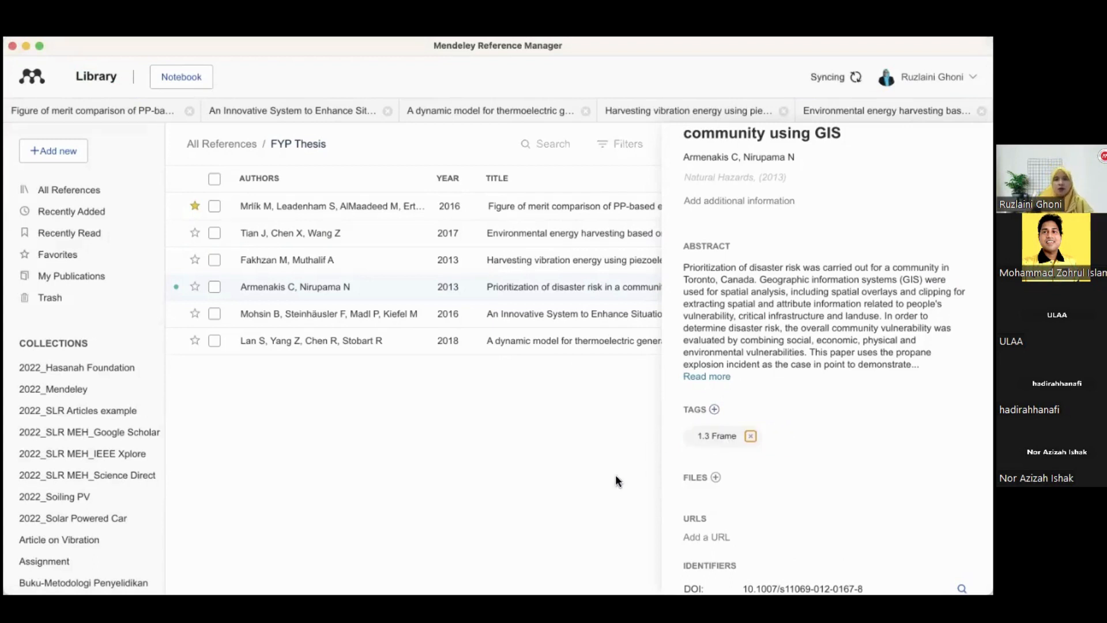
{"action": "scroll", "coordinate": [827, 358], "scroll_direction": "up", "scroll_amount": 3}
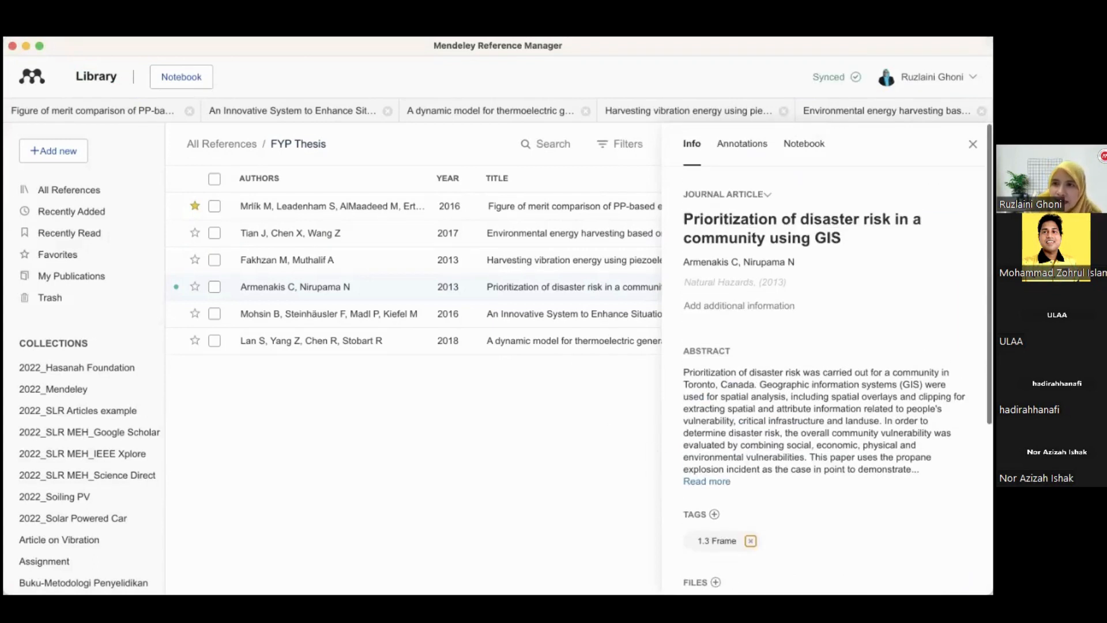
Filter the FYP Thesis references by the tag "1.1.2 Roof building"
{"action": "left_click", "coordinate": [974, 144]}
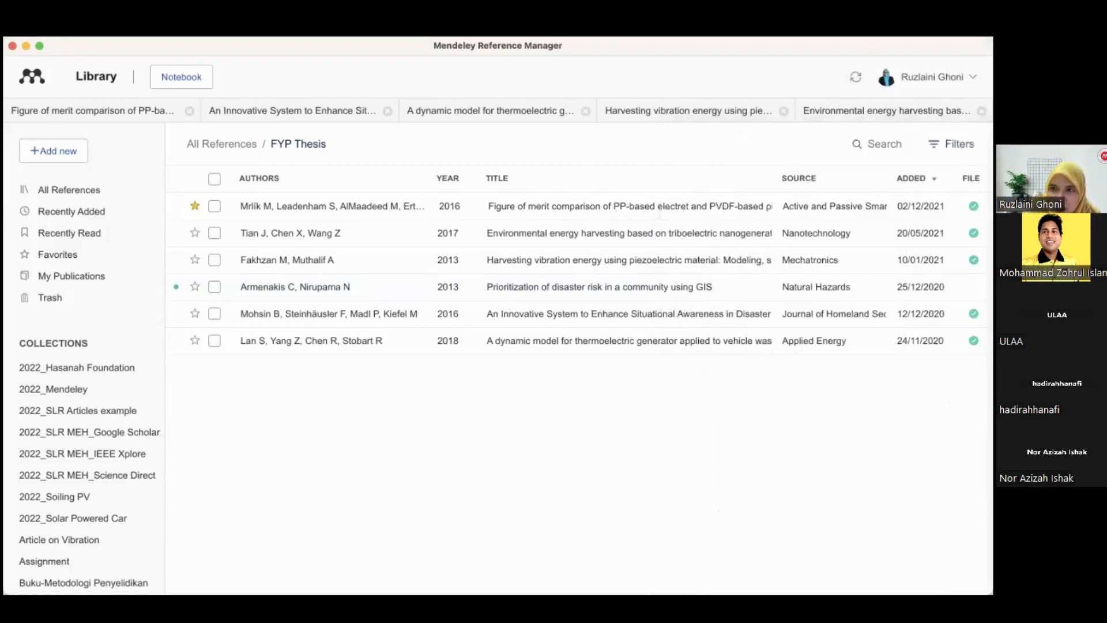
{"action": "left_click", "coordinate": [952, 144]}
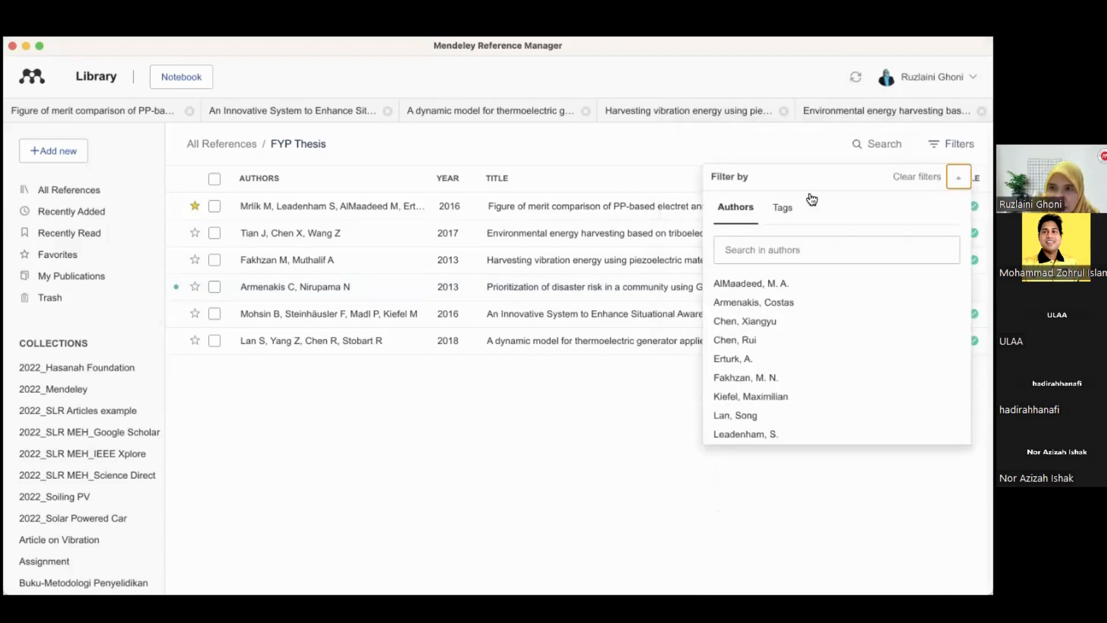
{"action": "left_click", "coordinate": [788, 212]}
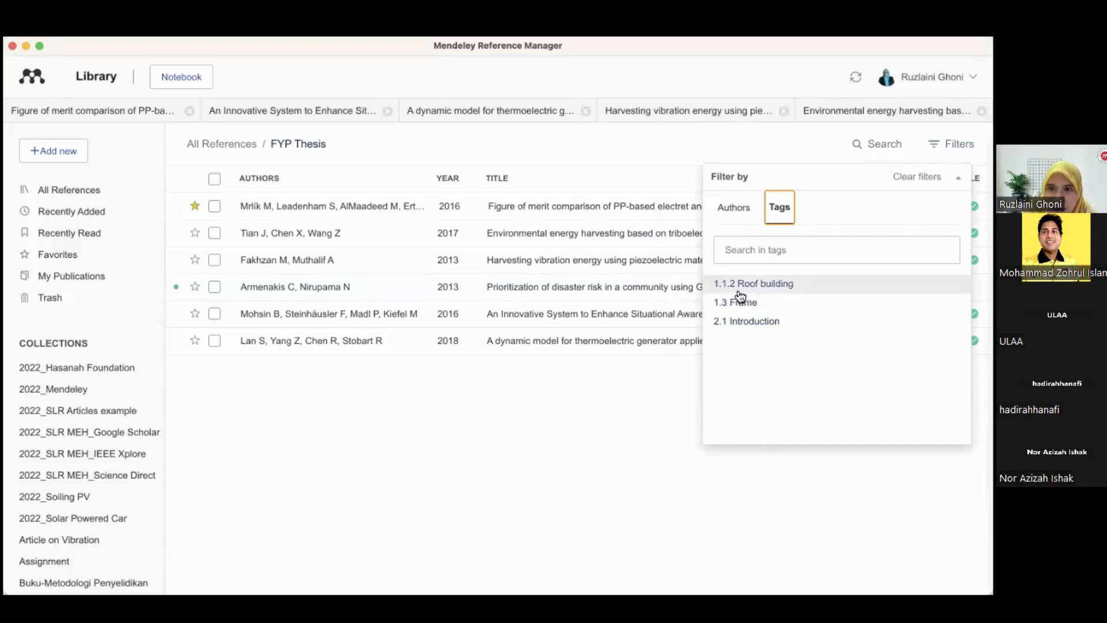
{"action": "left_click", "coordinate": [759, 288]}
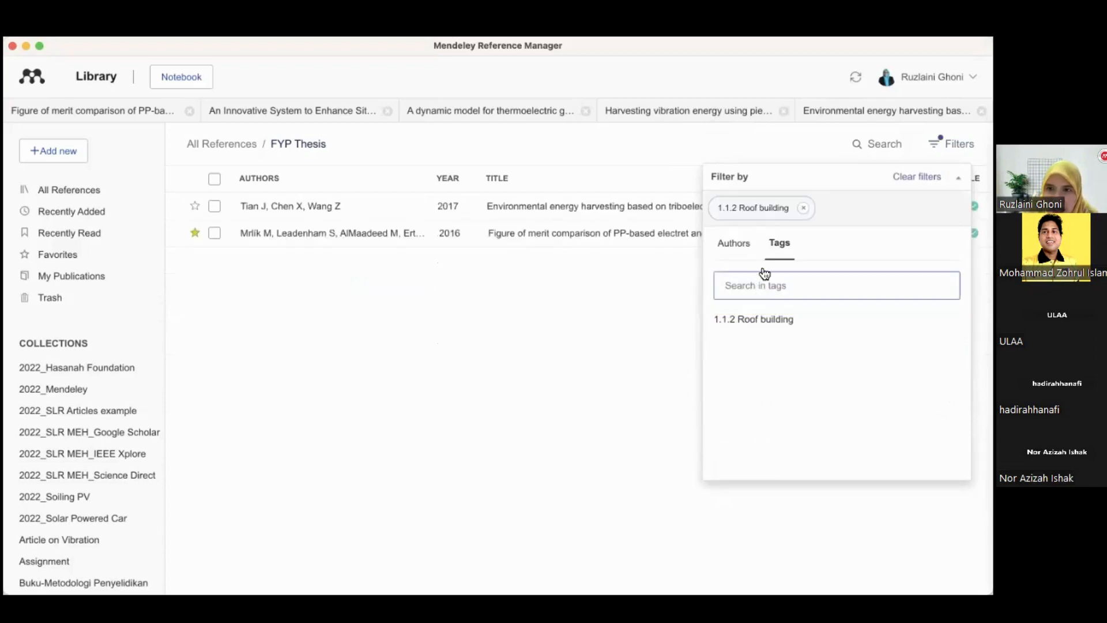
{"action": "left_click", "coordinate": [762, 323]}
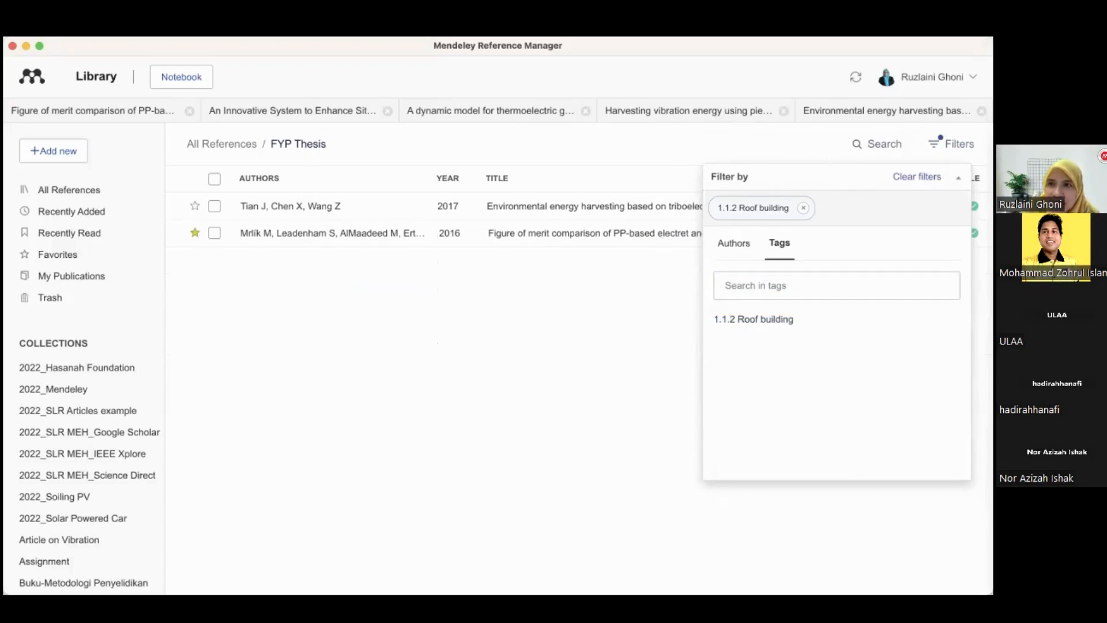
{"action": "left_click", "coordinate": [954, 143]}
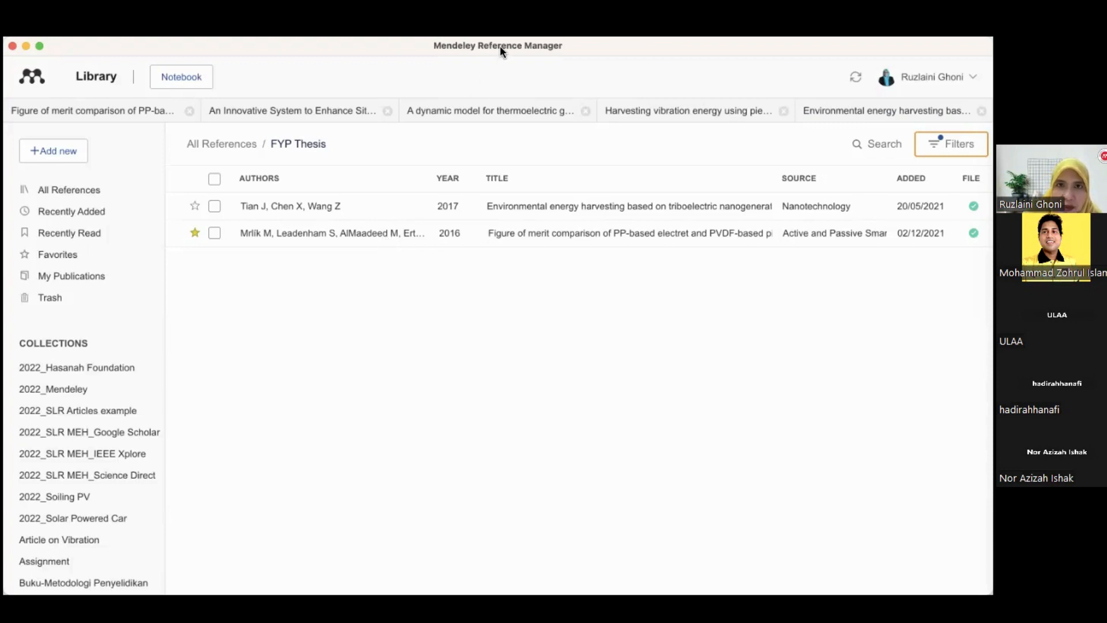
Open the Environmental energy harvesting reference's details and its PDF to review it, then return to the library
{"action": "left_click", "coordinate": [497, 262]}
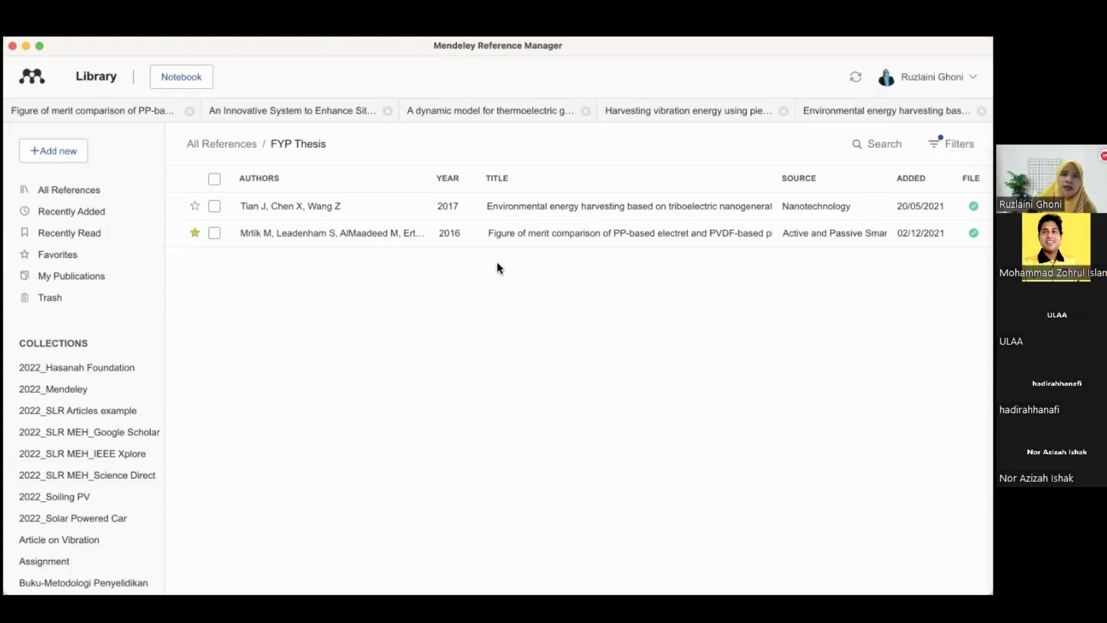
{"action": "left_click", "coordinate": [537, 218]}
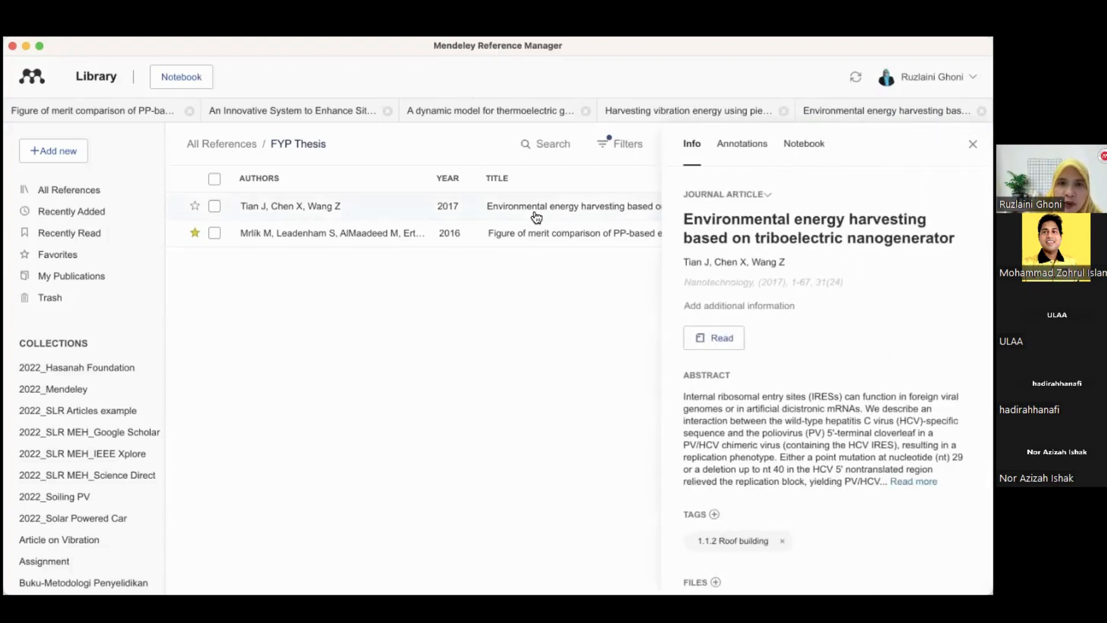
{"action": "left_click", "coordinate": [972, 144]}
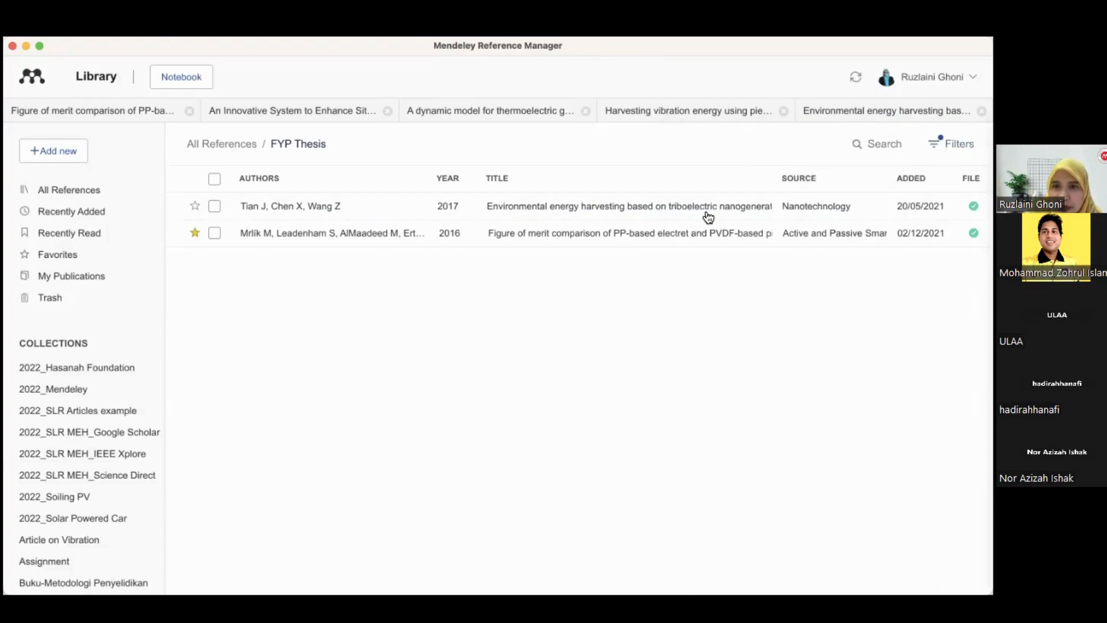
{"action": "double_click", "coordinate": [678, 211]}
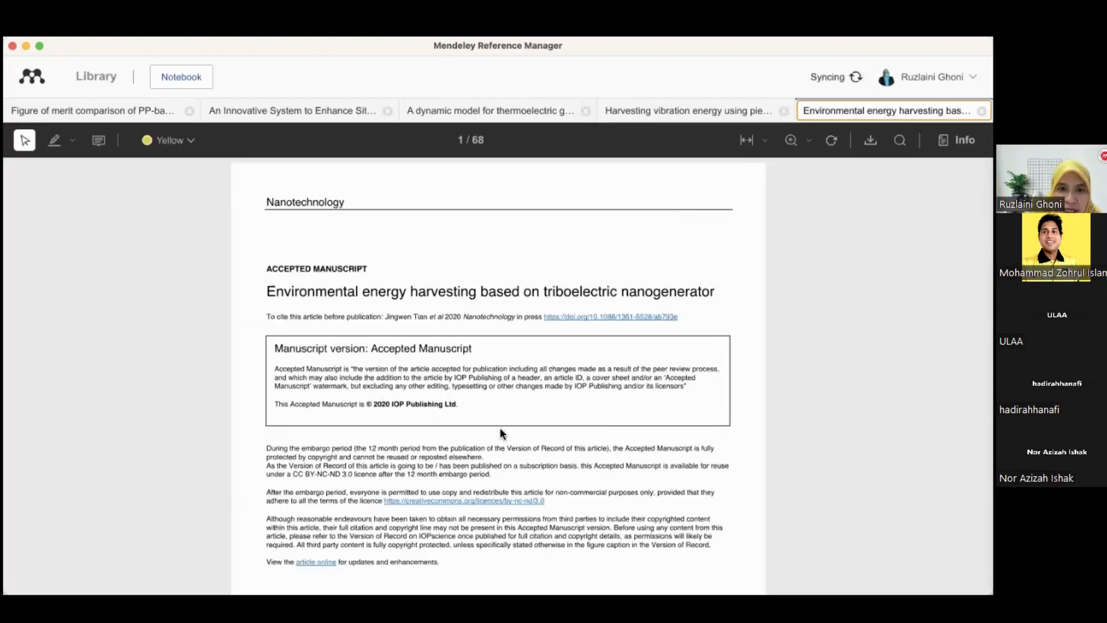
{"action": "scroll", "coordinate": [500, 427], "scroll_direction": "down", "scroll_amount": 15}
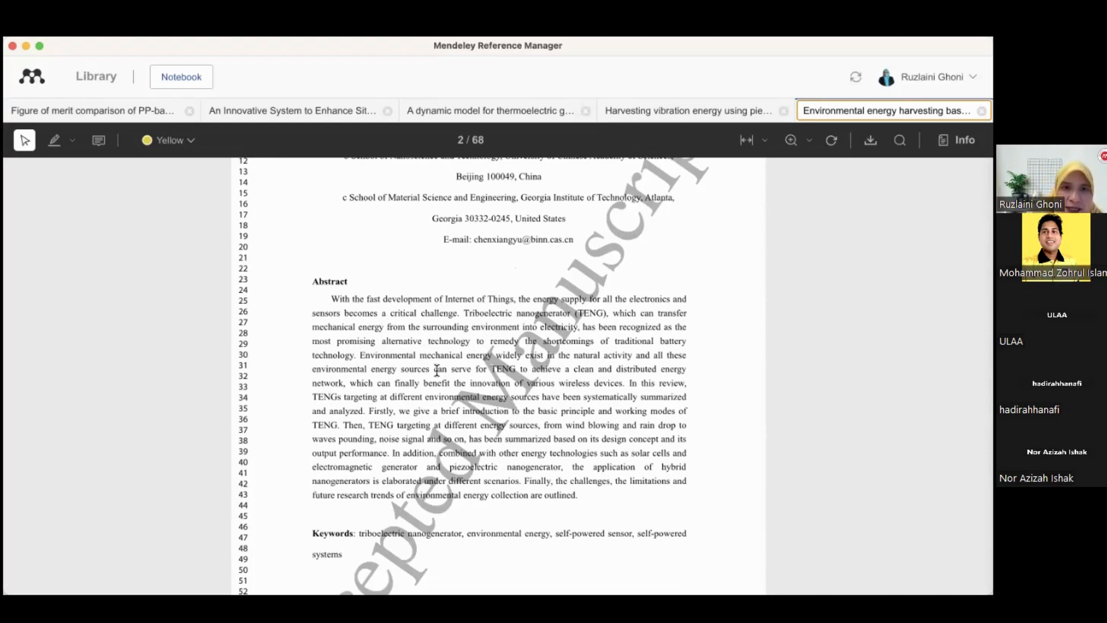
{"action": "left_click", "coordinate": [95, 77]}
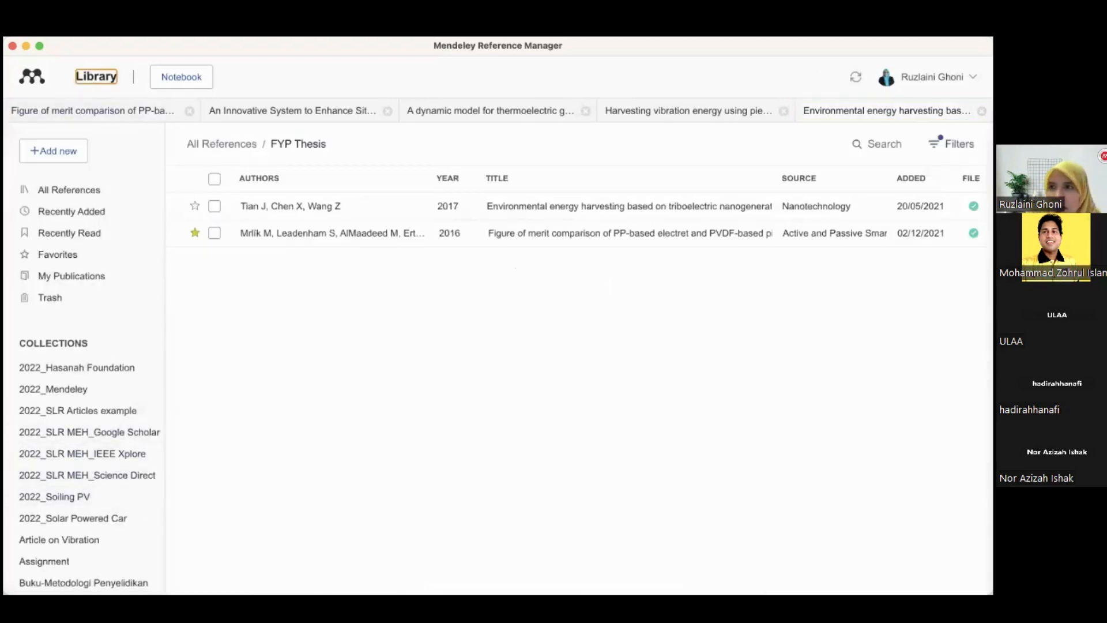
Clear the tag filter and open the PDF of the dynamic model for thermoelectric generator reference
{"action": "left_click", "coordinate": [951, 144]}
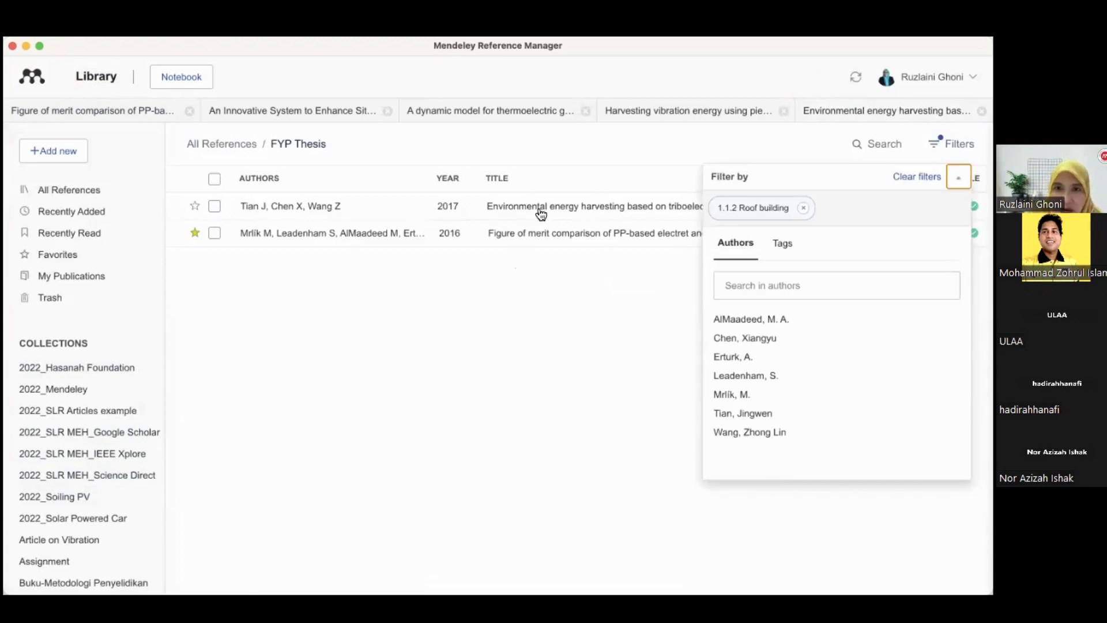
{"action": "left_click", "coordinate": [916, 177]}
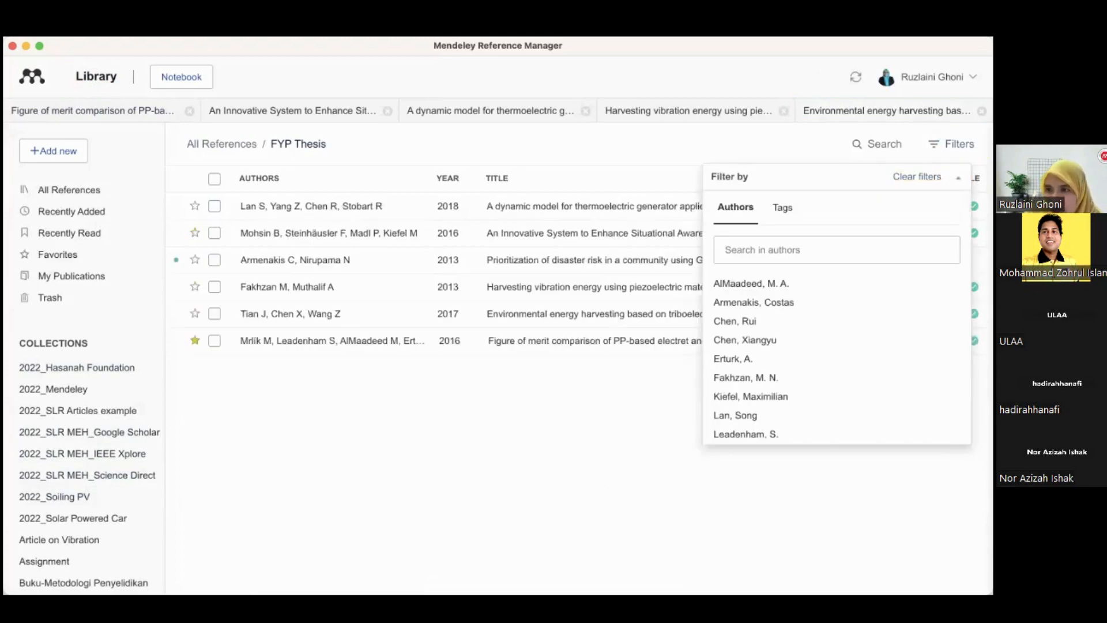
{"action": "double_click", "coordinate": [392, 212]}
{"action": "scroll", "coordinate": [456, 362], "scroll_direction": "down", "scroll_amount": 4}
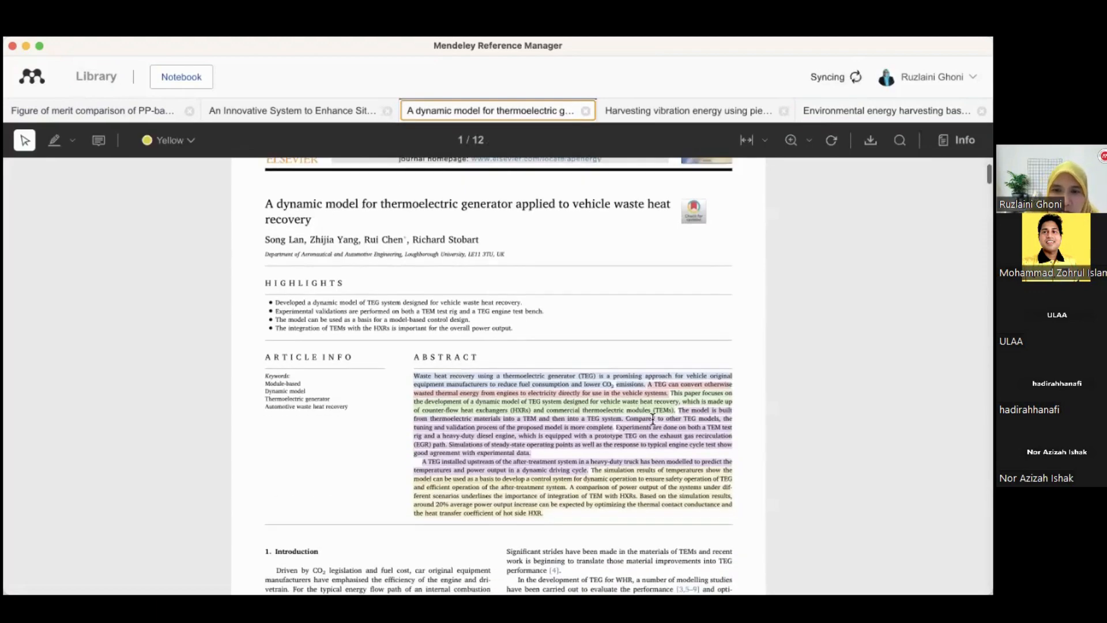
{"action": "scroll", "coordinate": [678, 406], "scroll_direction": "down", "scroll_amount": 2}
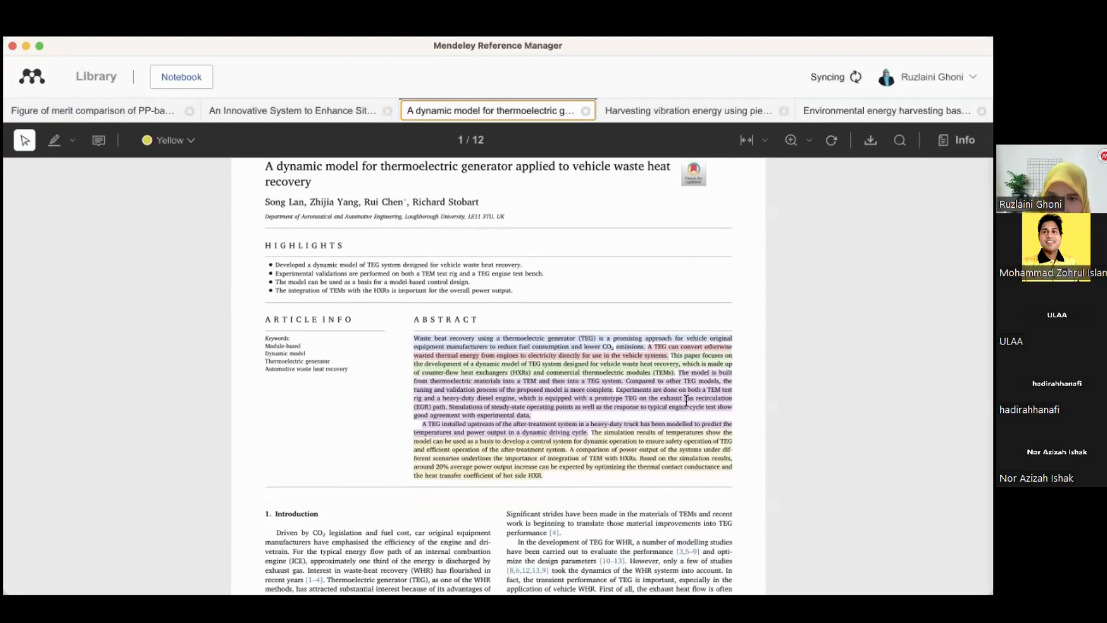
Select and copy the abstract passage from "The model is built" to "steady-state operating points"
{"action": "left_click_drag", "start_coordinate": [677, 372], "coordinate": [531, 415]}
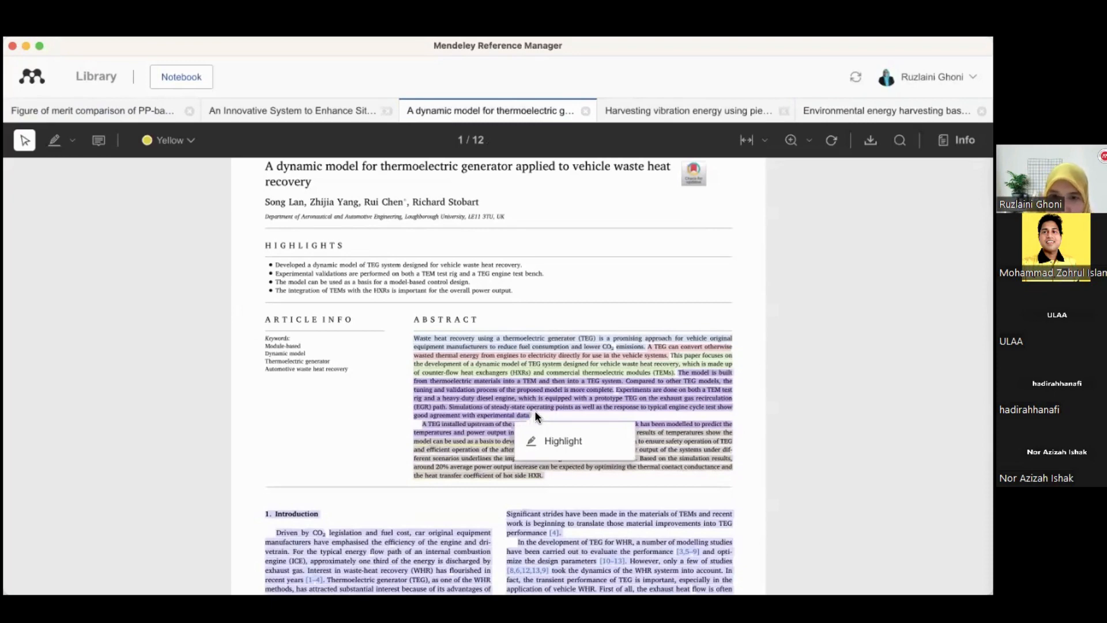
{"action": "left_click", "coordinate": [536, 414]}
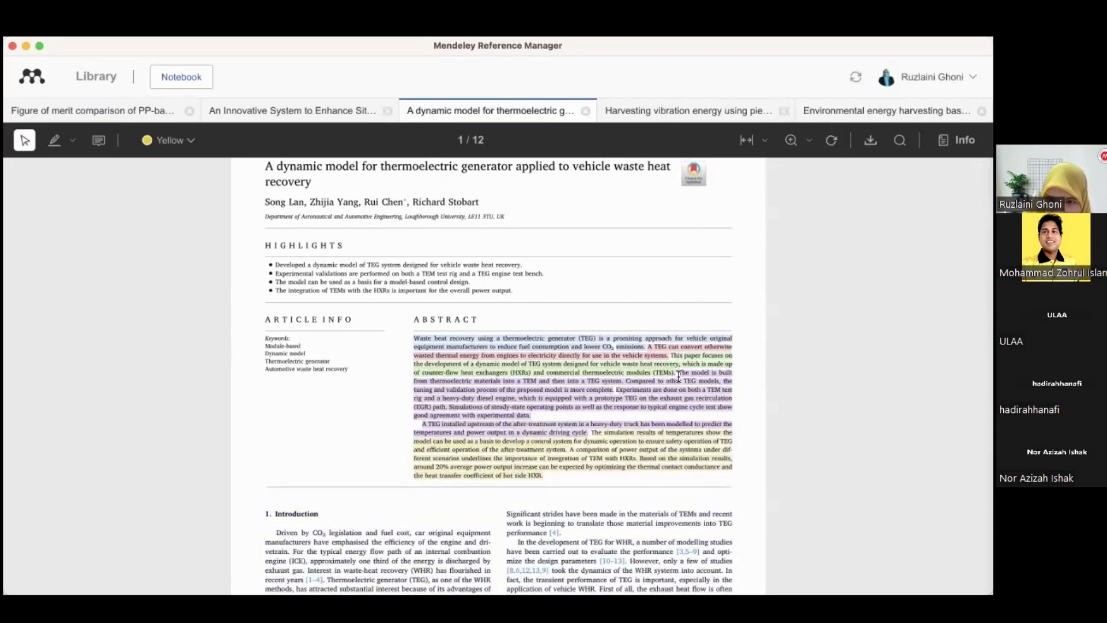
{"action": "left_click_drag", "start_coordinate": [677, 372], "coordinate": [575, 408]}
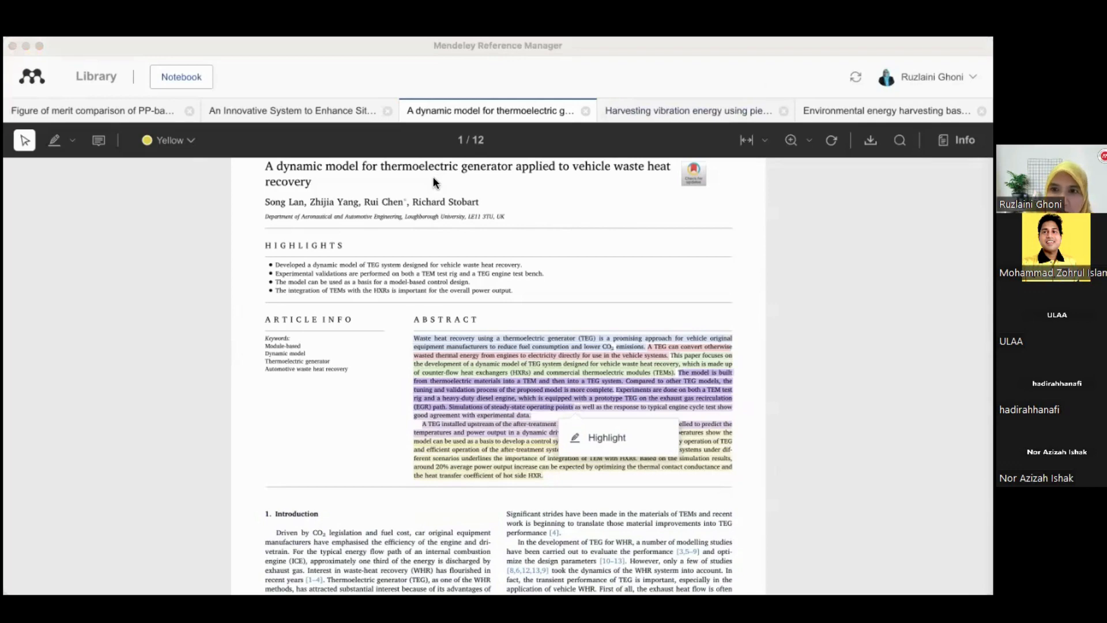
Switch to Word and paste the copied passage as a paragraph under heading 1.1.2 Roof for building
{"action": "key", "text": "super+Tab"}
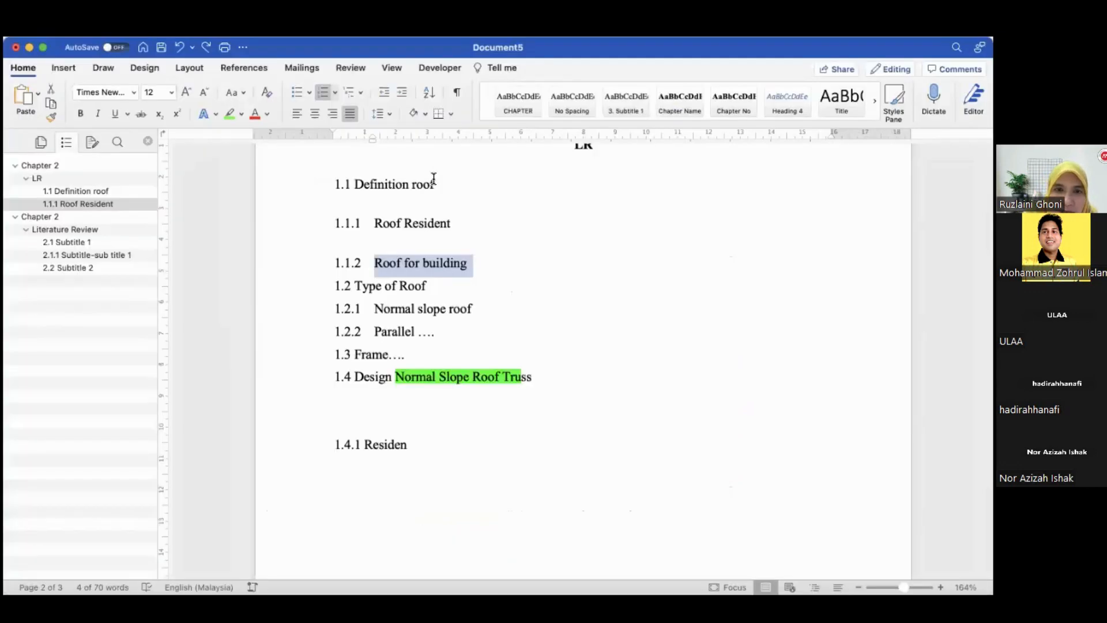
{"action": "left_click", "coordinate": [488, 267]}
{"action": "key", "text": "Return"}
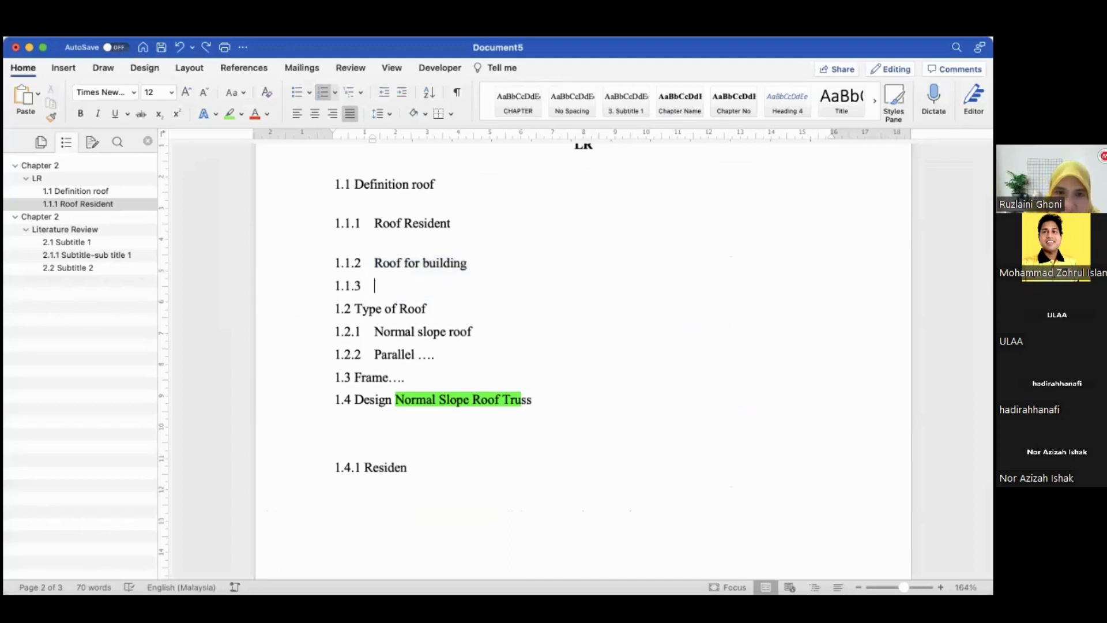
{"action": "key", "text": "BackSpace"}
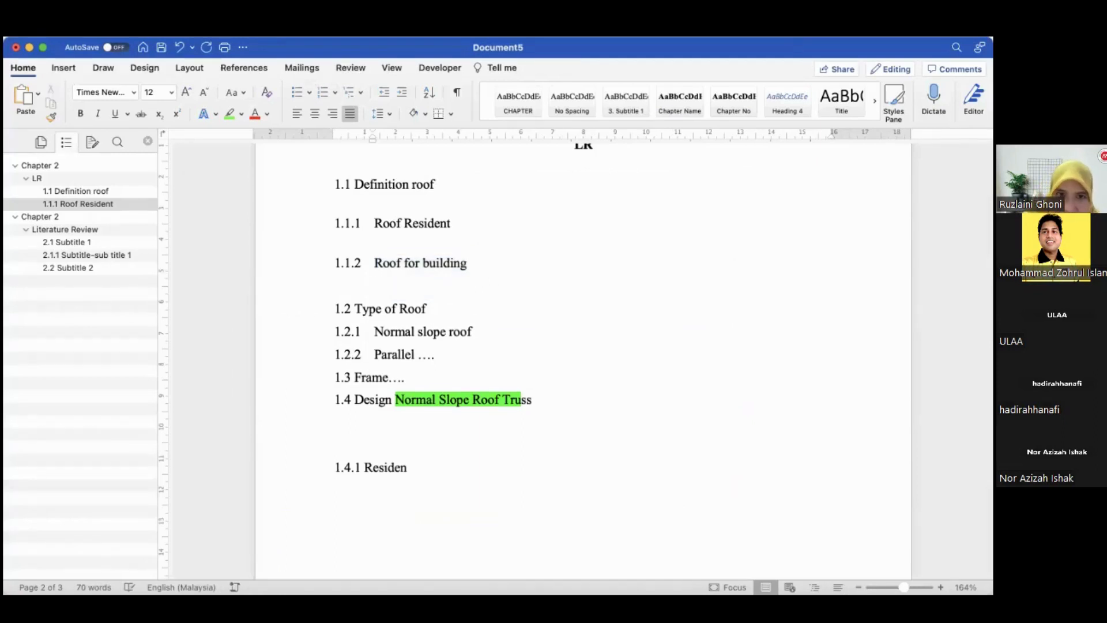
{"action": "type", "text": "The model is builtfrom thermoelectric materials into a TEM and then into a TEG system. Compared to other TEG models, thetuning and validation process of the proposed model is more complete. Experiments are done on both a TEM testrig and a heavy-duty diesel engine, which is equipped with a prototype TEG on the exhaust gas recirculation(EGR) path. Simulations of steady-state operating points"}
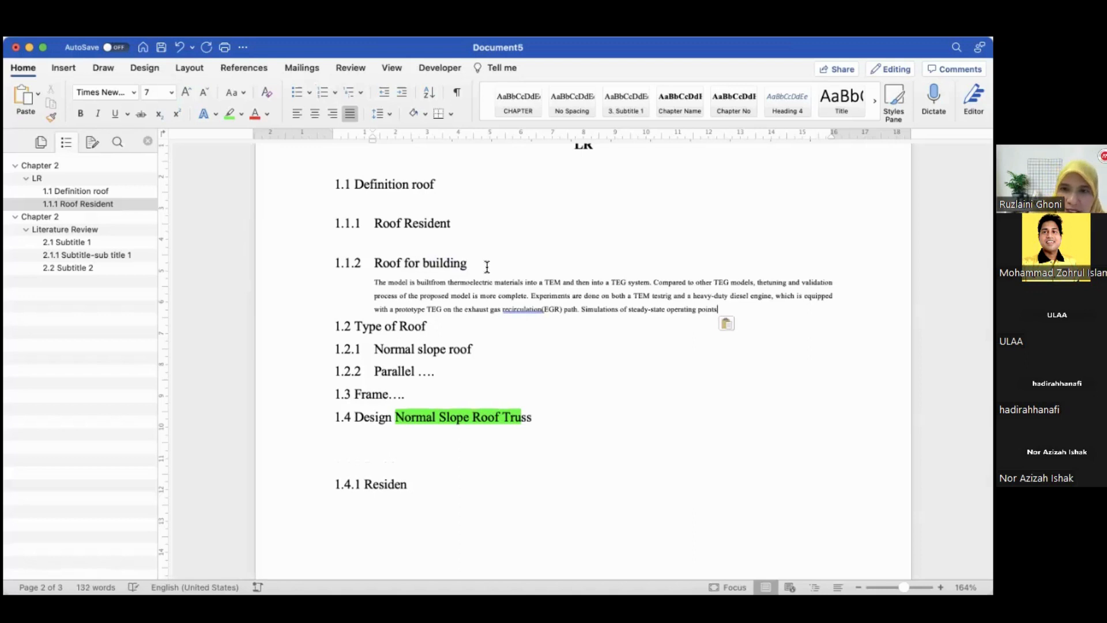
Cite the Harvesting vibration energy using piezoelectric material reference from the FYP Thesis collection at the paragraph's end with Mendeley Cite
{"action": "left_click", "coordinate": [543, 310]}
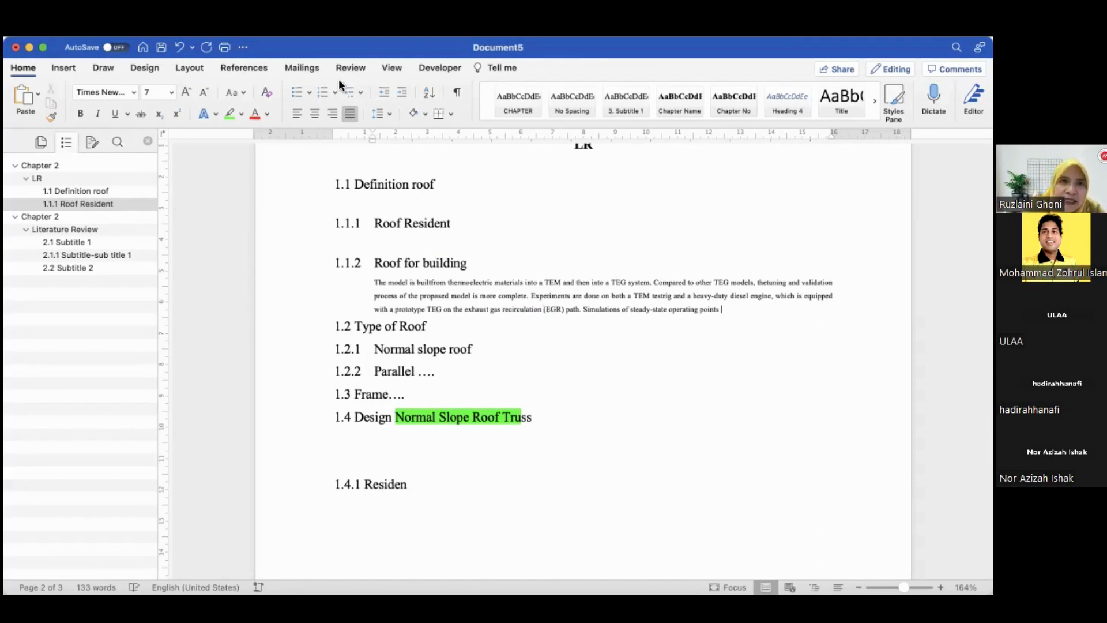
{"action": "left_click", "coordinate": [244, 68]}
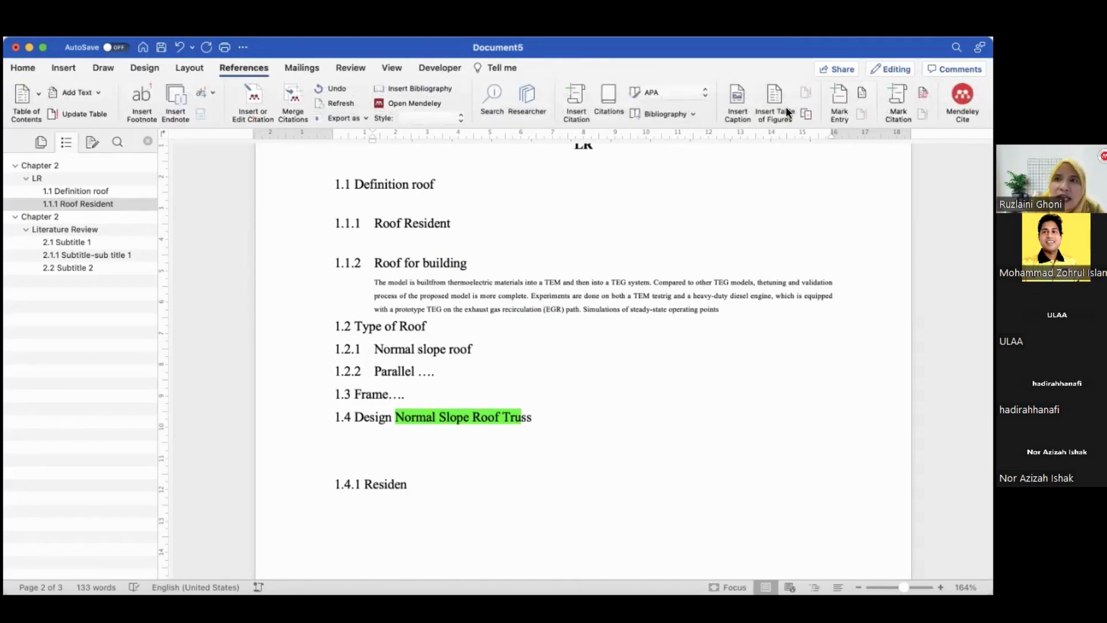
{"action": "left_click", "coordinate": [962, 94]}
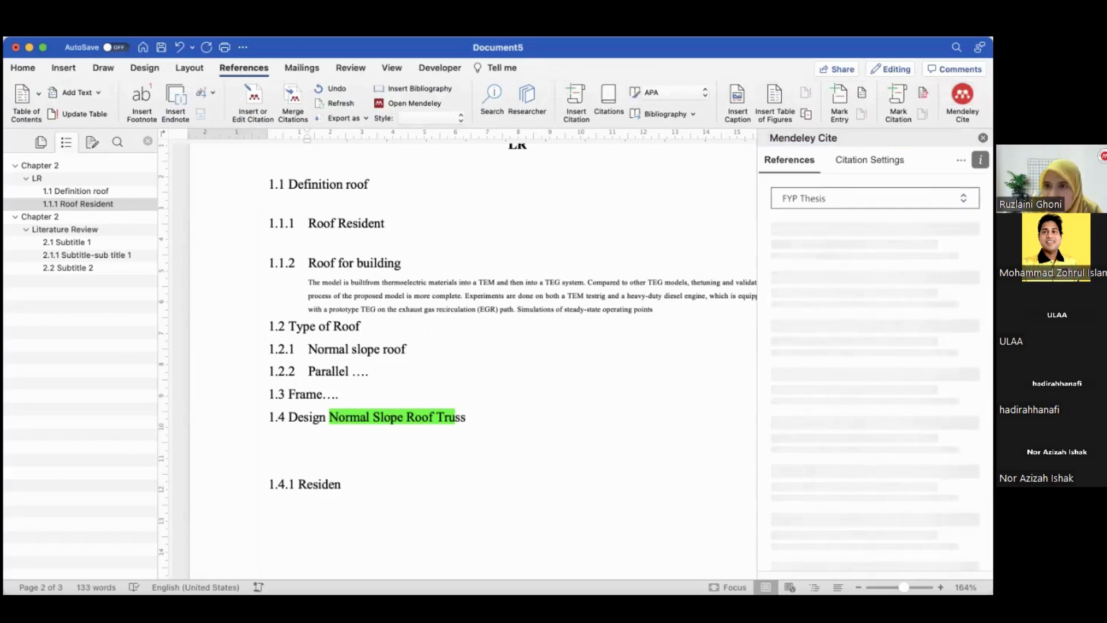
{"action": "left_click", "coordinate": [831, 200]}
{"action": "scroll", "coordinate": [829, 280], "scroll_direction": "down", "scroll_amount": 3}
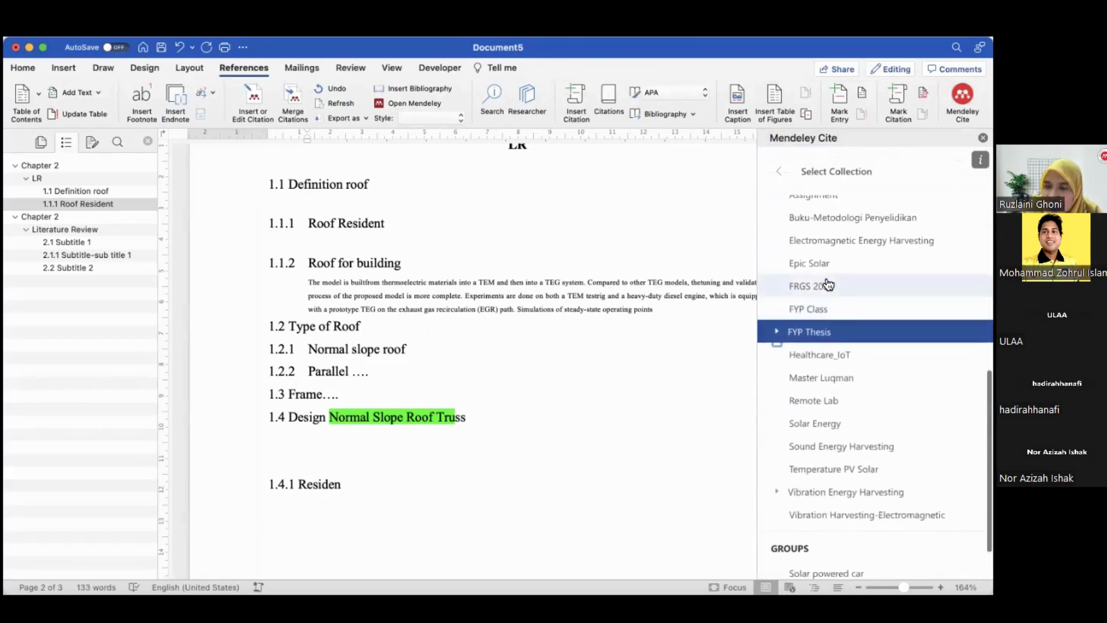
{"action": "left_click", "coordinate": [818, 334]}
{"action": "scroll", "coordinate": [818, 320], "scroll_direction": "down", "scroll_amount": 3}
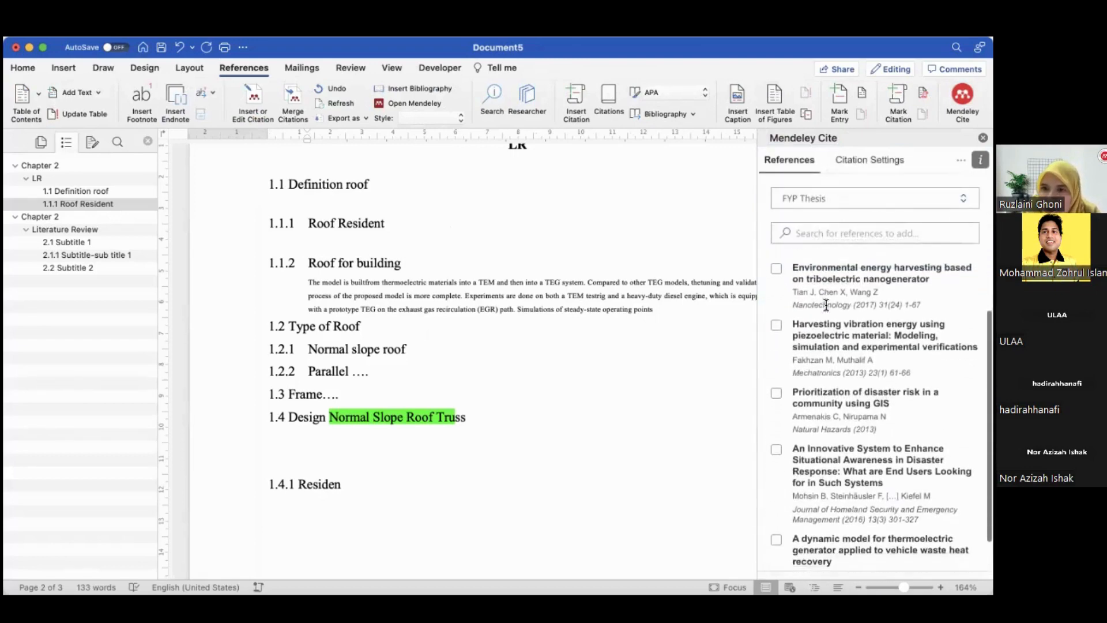
{"action": "left_click", "coordinate": [777, 310]}
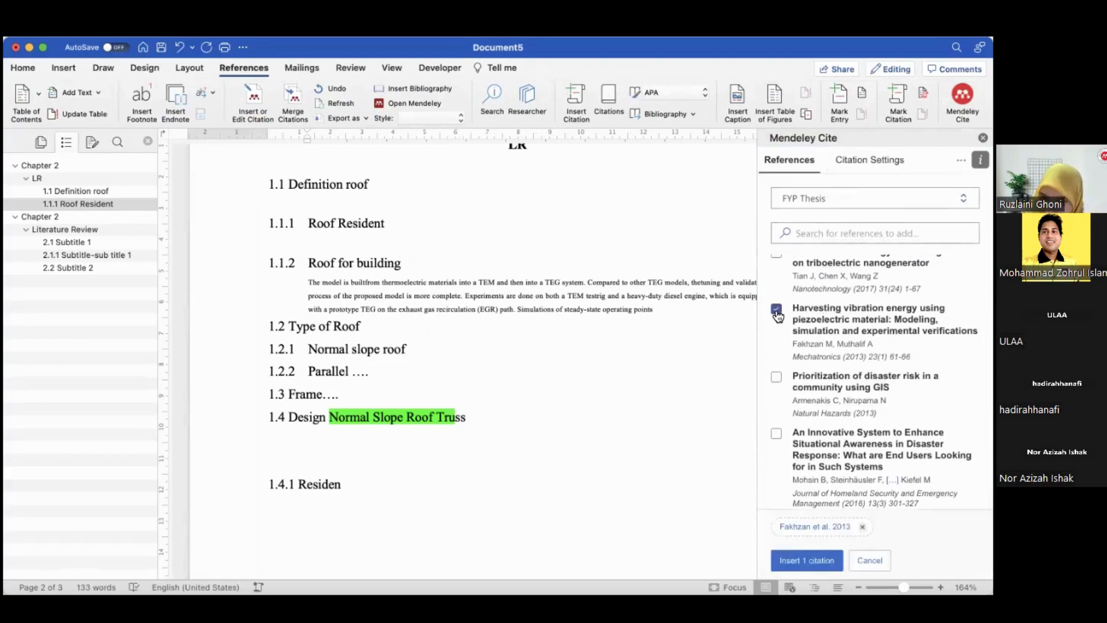
{"action": "left_click", "coordinate": [807, 560]}
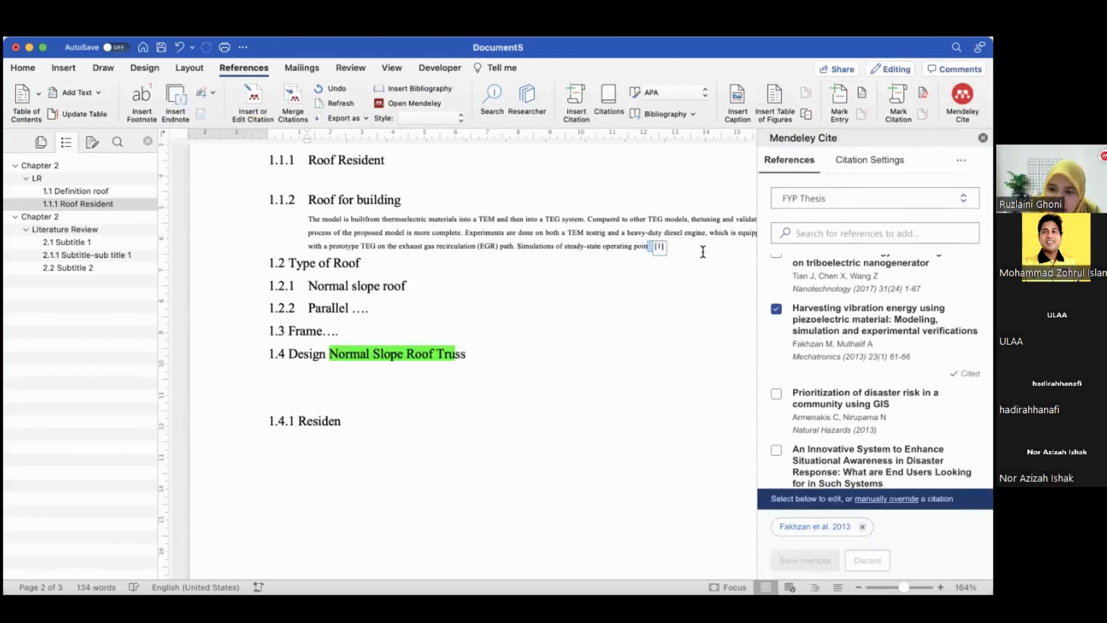
Add a blank line between the cited paragraph and heading 1.2 Type of Roof
{"action": "left_click", "coordinate": [728, 258]}
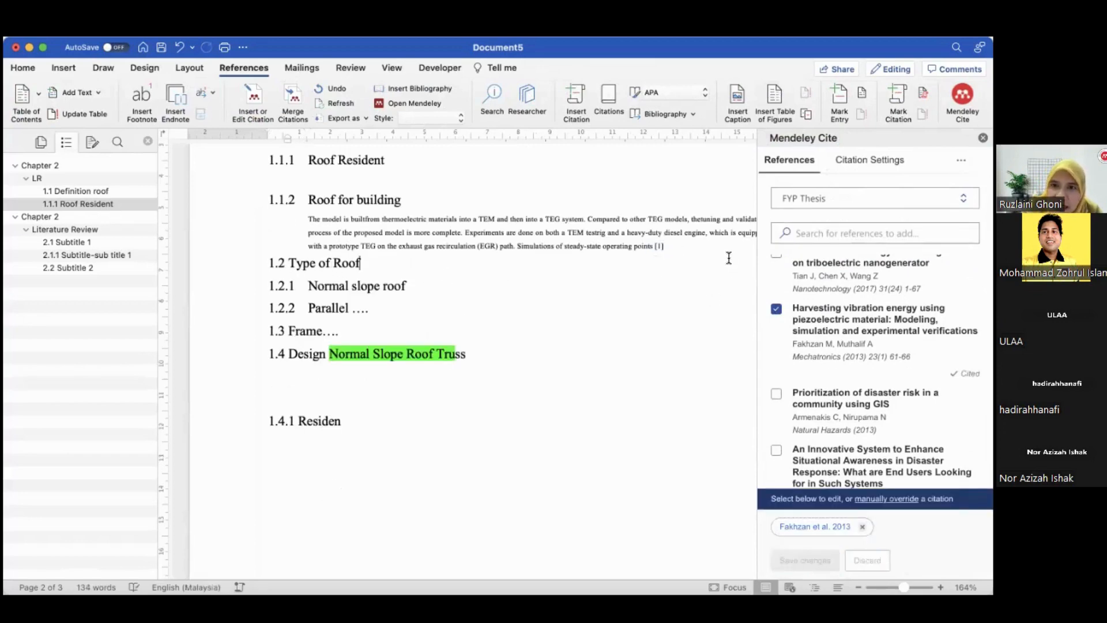
{"action": "left_click", "coordinate": [728, 247]}
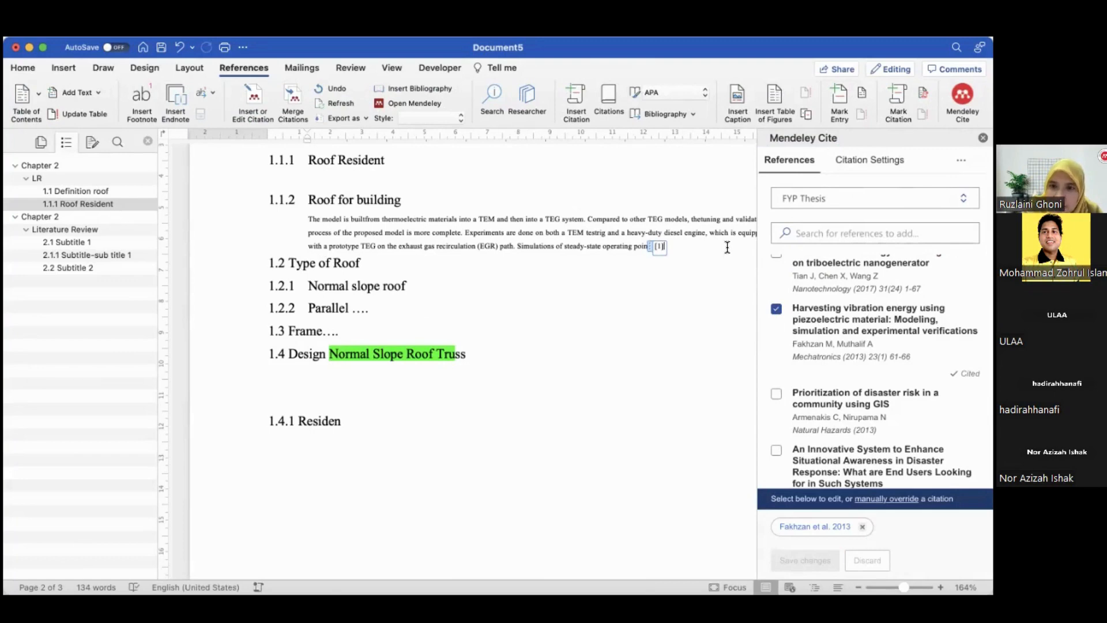
{"action": "left_click", "coordinate": [463, 233]}
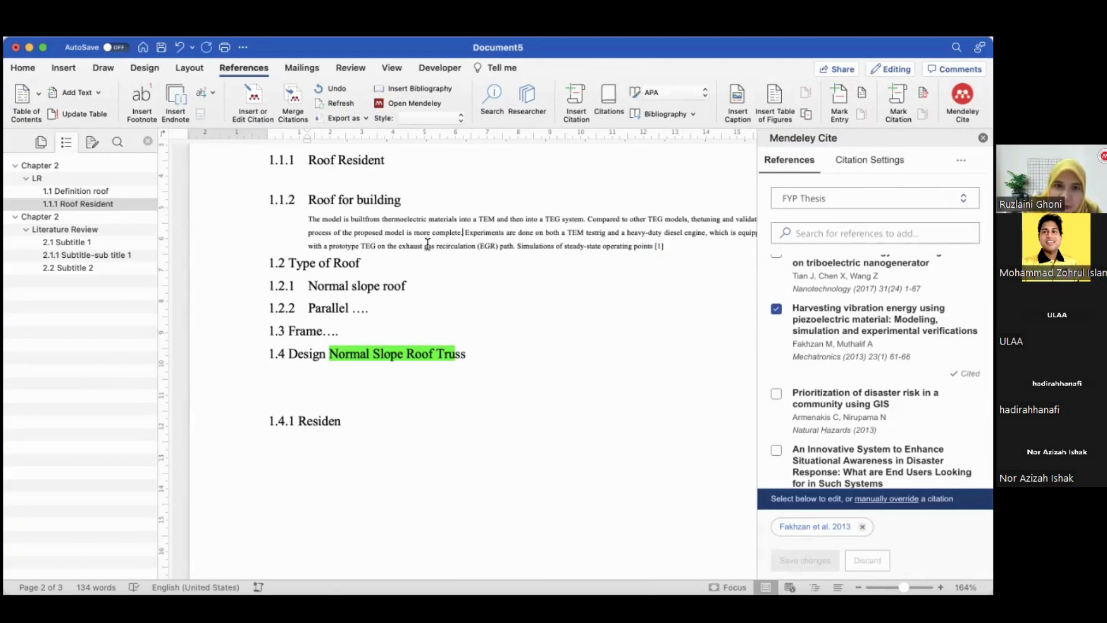
{"action": "left_click", "coordinate": [291, 260]}
{"action": "key", "text": "Return"}
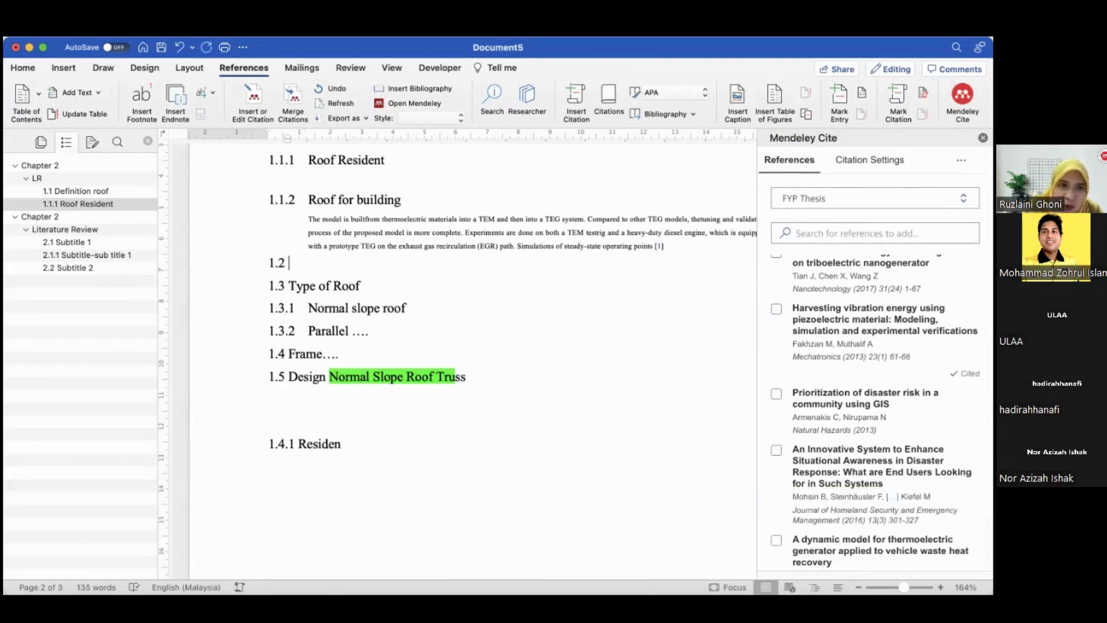
{"action": "key", "text": "BackSpace"}
{"action": "key", "text": "Return"}
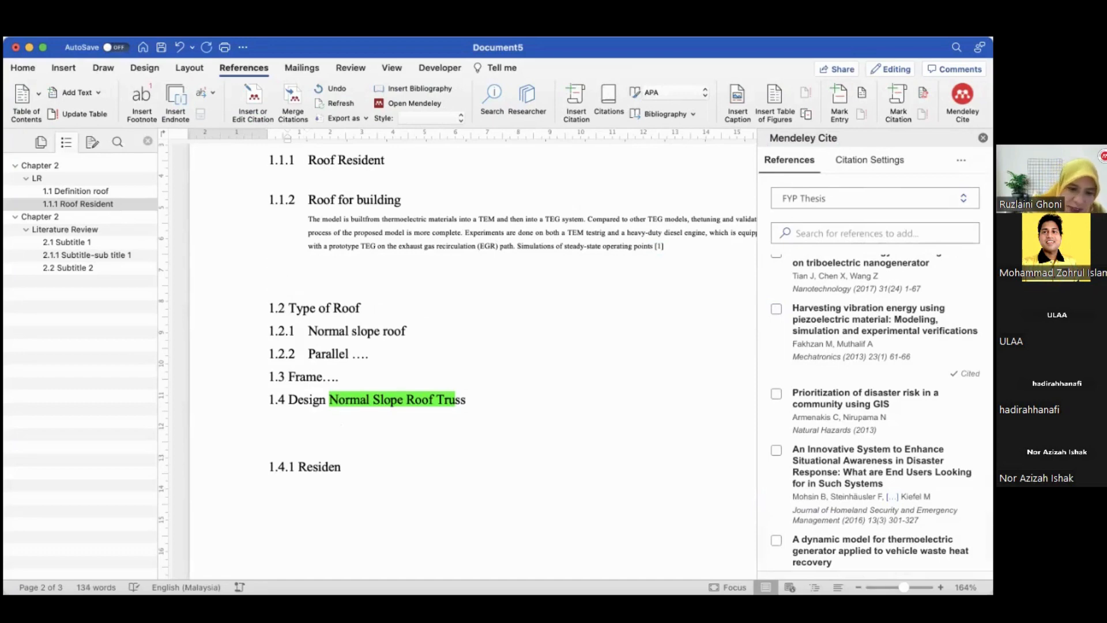
Save the document and paste the copied waste heat recovery passage as a second paragraph under heading 1.1.2 Roof for building
{"action": "key", "text": "super+s"}
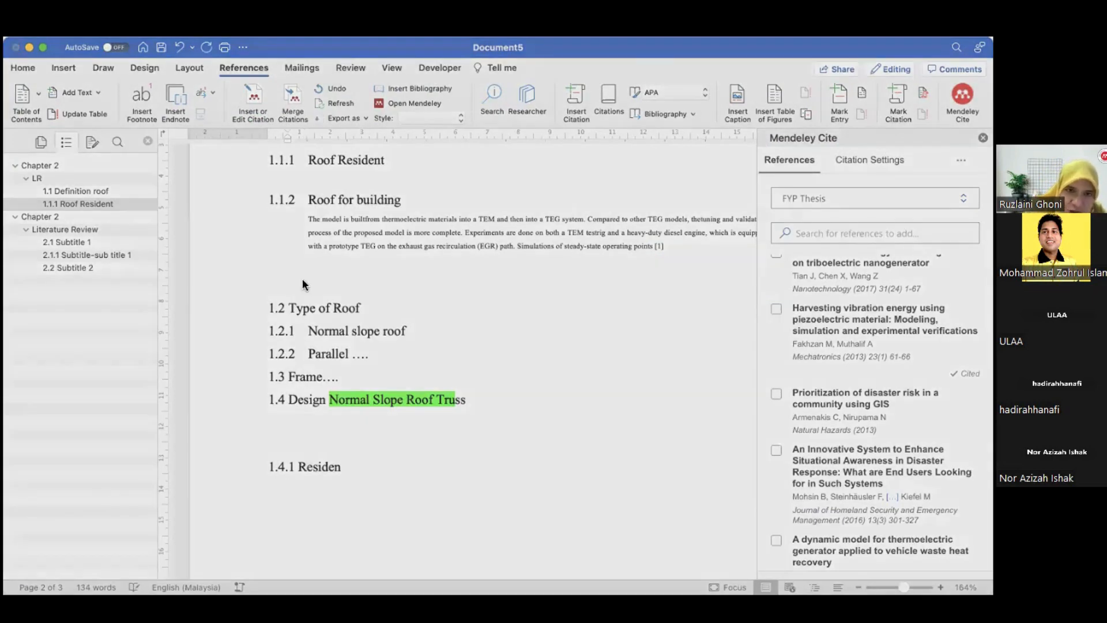
{"action": "left_click", "coordinate": [691, 452]}
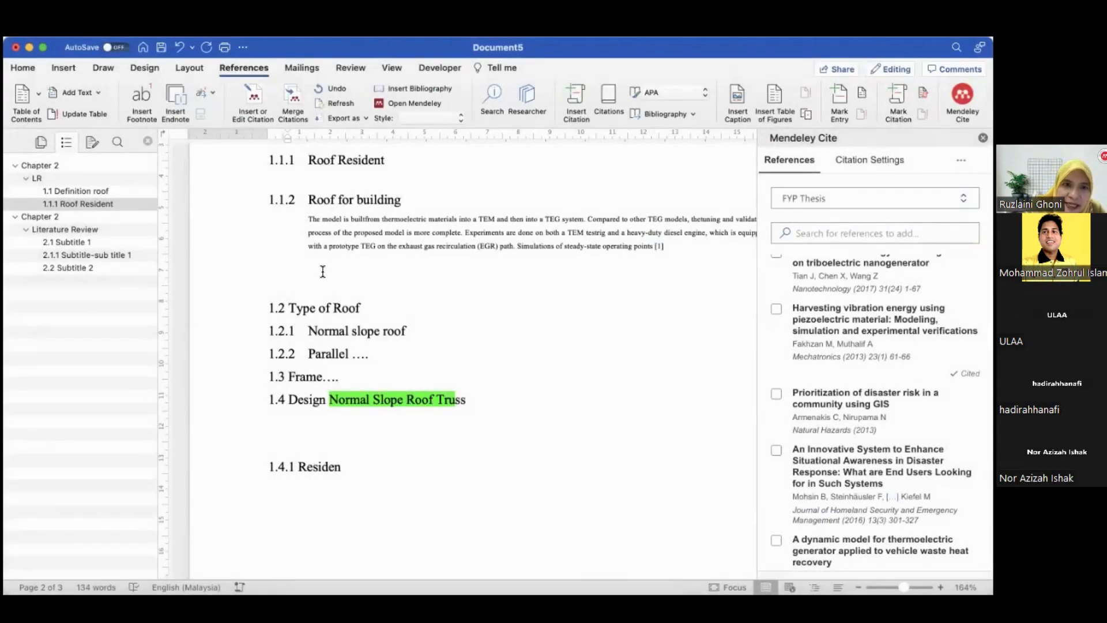
{"action": "left_click", "coordinate": [322, 271]}
{"action": "left_click", "coordinate": [322, 278]}
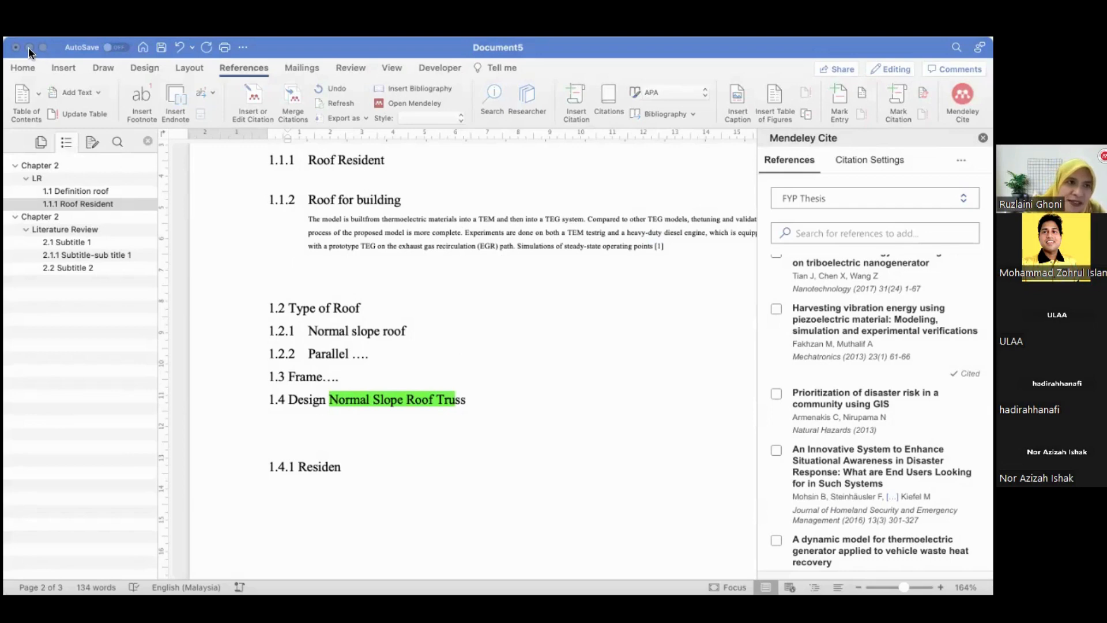
{"action": "left_click", "coordinate": [370, 268]}
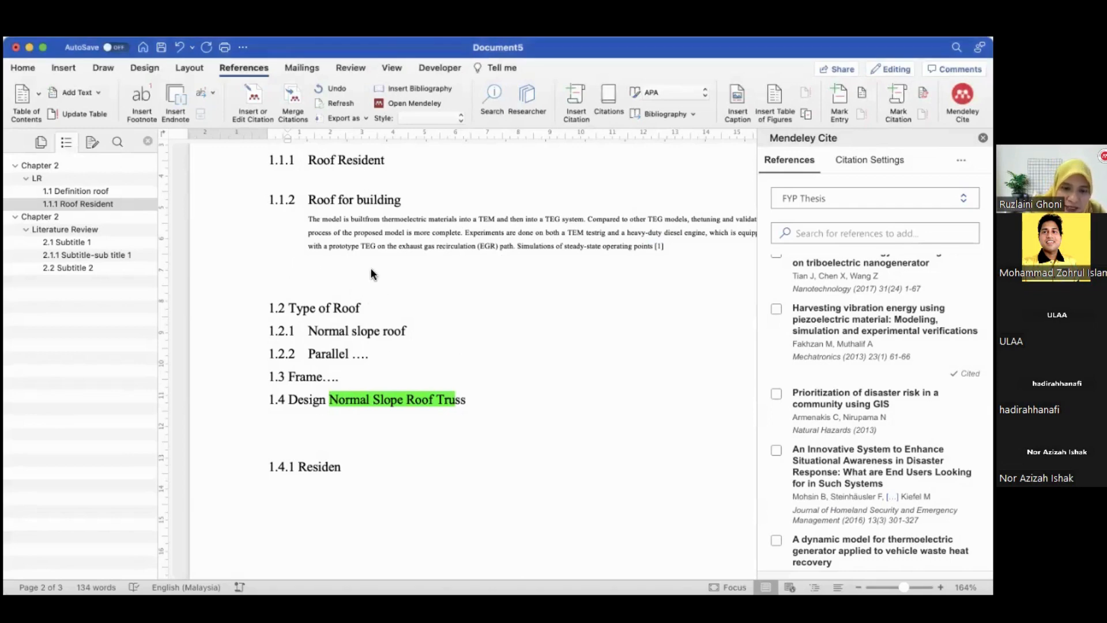
{"action": "type", "text": "Waste heat recovery using a thermoelectric generator (TEG) is a promising approach for vehicle originalequipment manufacturers to reduce fuel consumption and lower CO2emissions."}
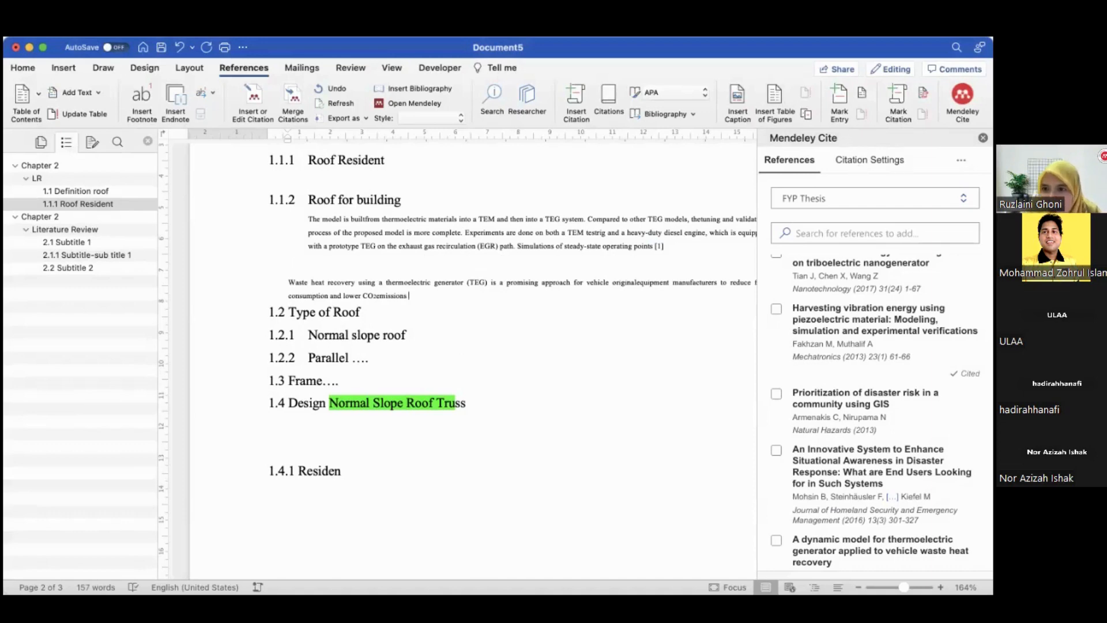
Cite the Prioritization of disaster risk in a community using GIS reference at the end of the second paragraph with Mendeley Cite
{"action": "left_click", "coordinate": [776, 394]}
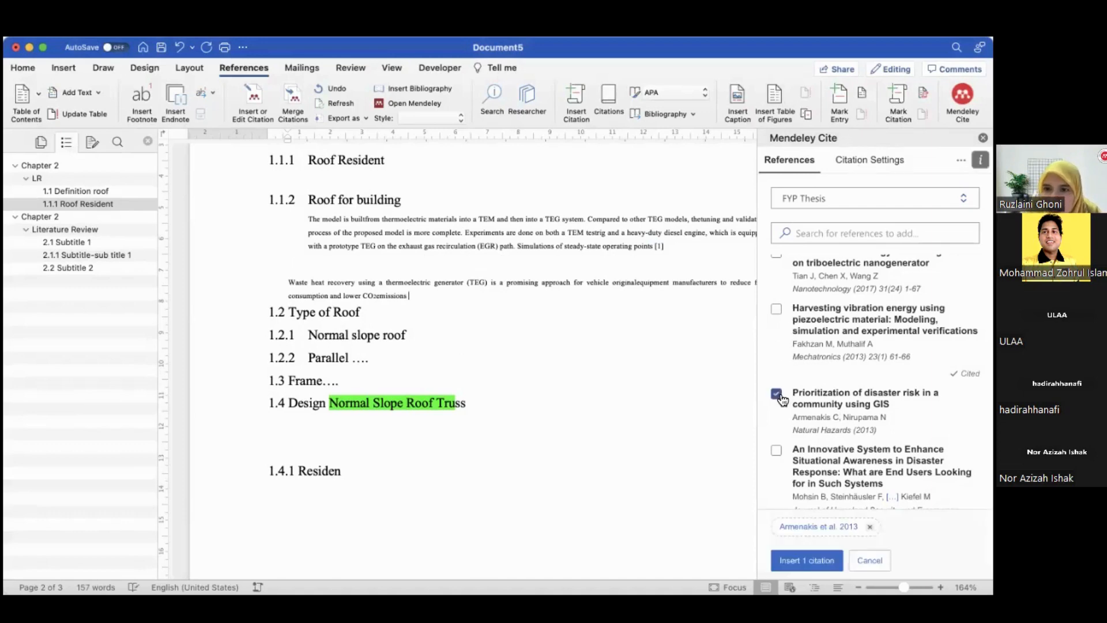
{"action": "left_click", "coordinate": [797, 564]}
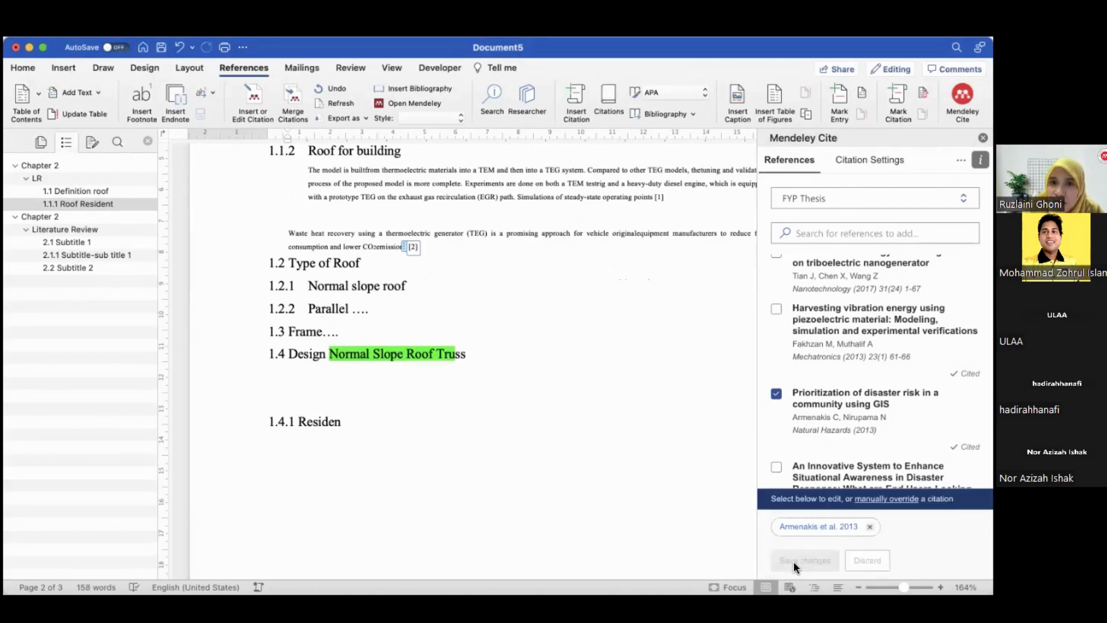
{"action": "left_click", "coordinate": [586, 303]}
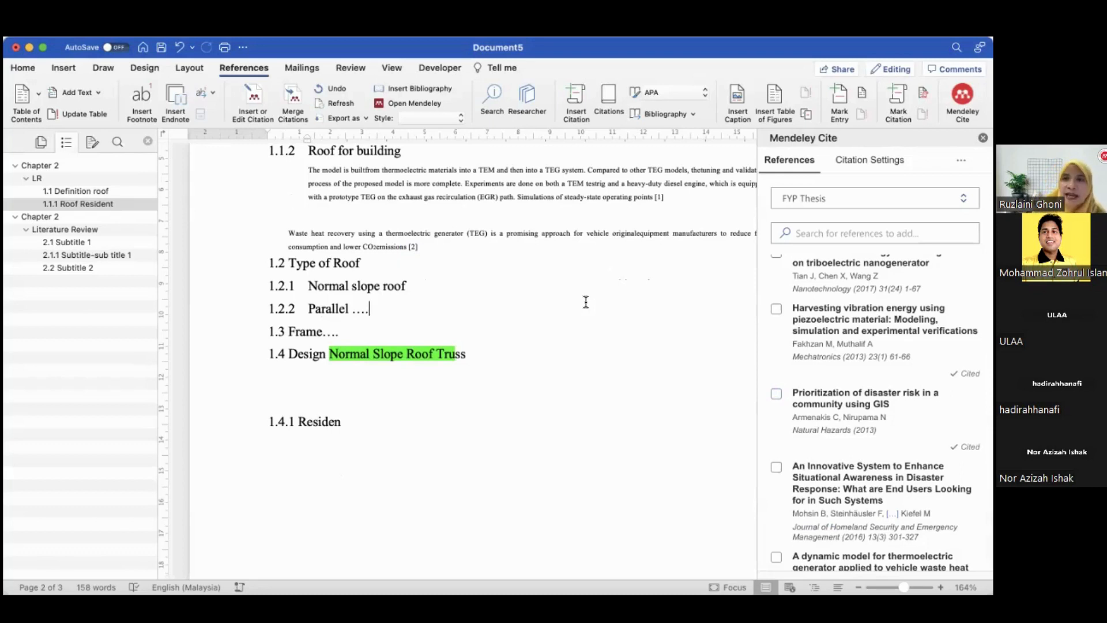
Insert an empty line between the second cited paragraph and heading 1.2 Type of Roof
{"action": "left_click", "coordinate": [495, 251]}
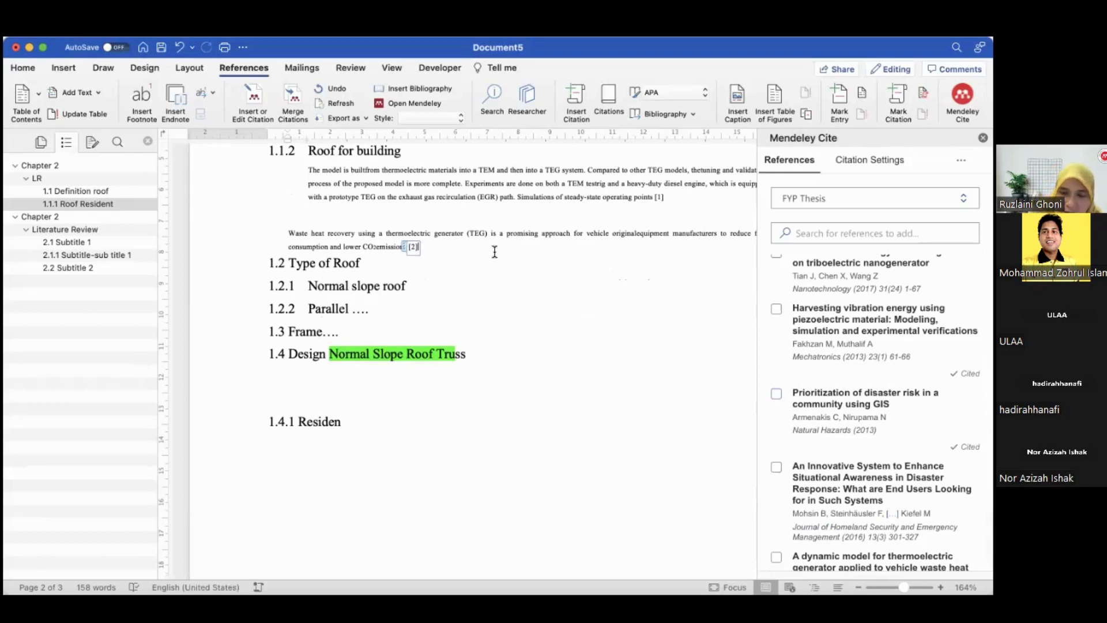
{"action": "left_click", "coordinate": [291, 259]}
{"action": "key", "text": "Return"}
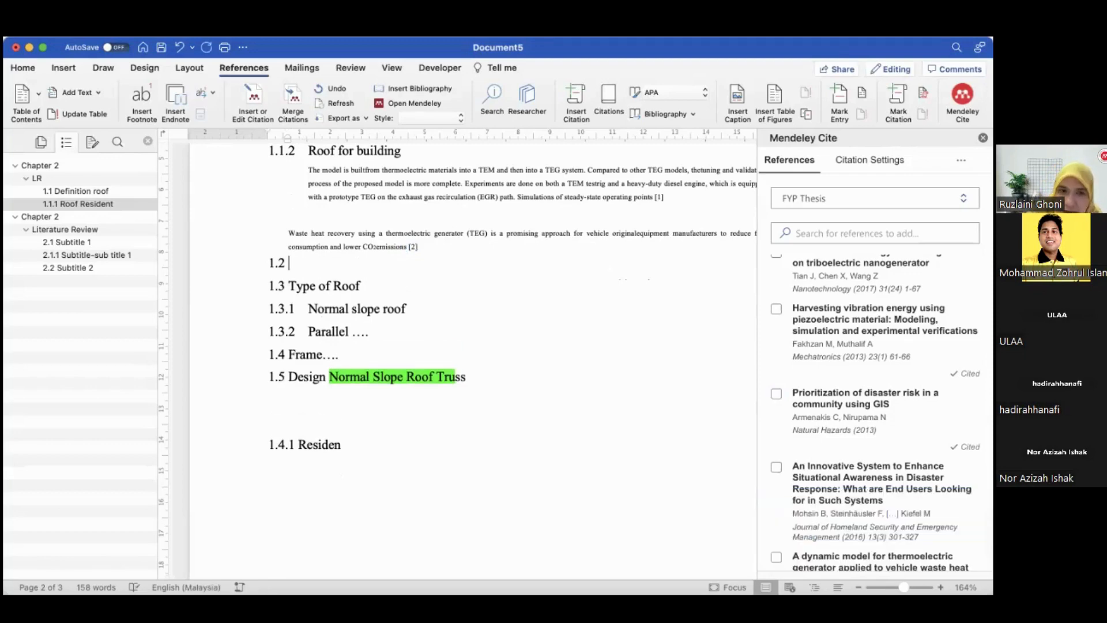
{"action": "key", "text": "BackSpace"}
{"action": "scroll", "coordinate": [457, 357], "scroll_direction": "up", "scroll_amount": 3}
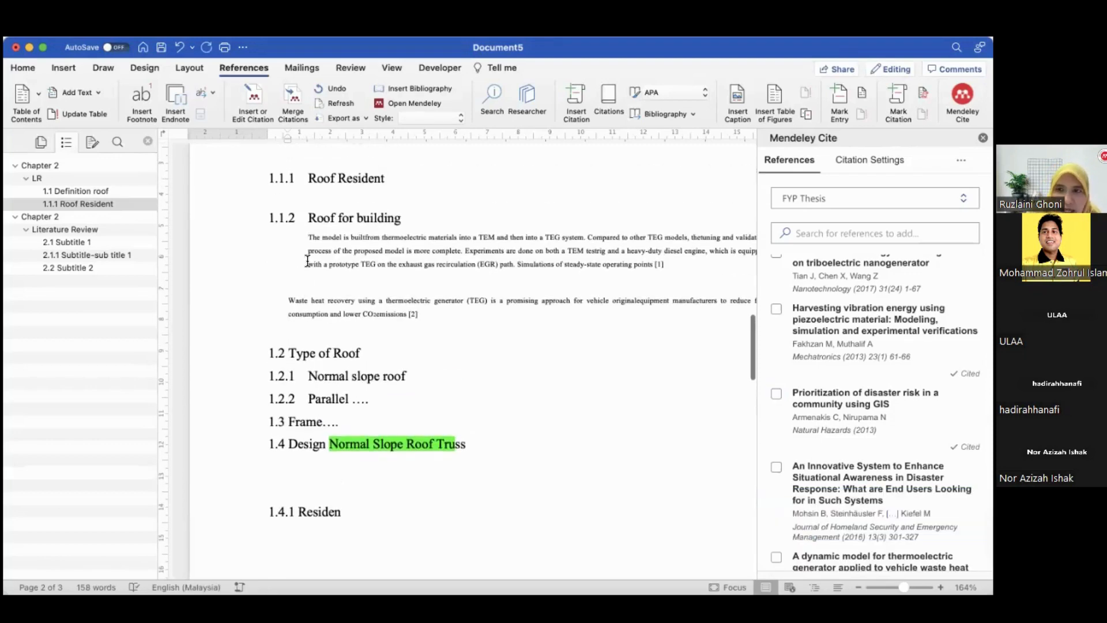
Close the Mendeley Cite pane and highlight "TEM and then into a TEG system" and "thermoelectric generator (TEG)" in green
{"action": "left_click", "coordinate": [983, 138]}
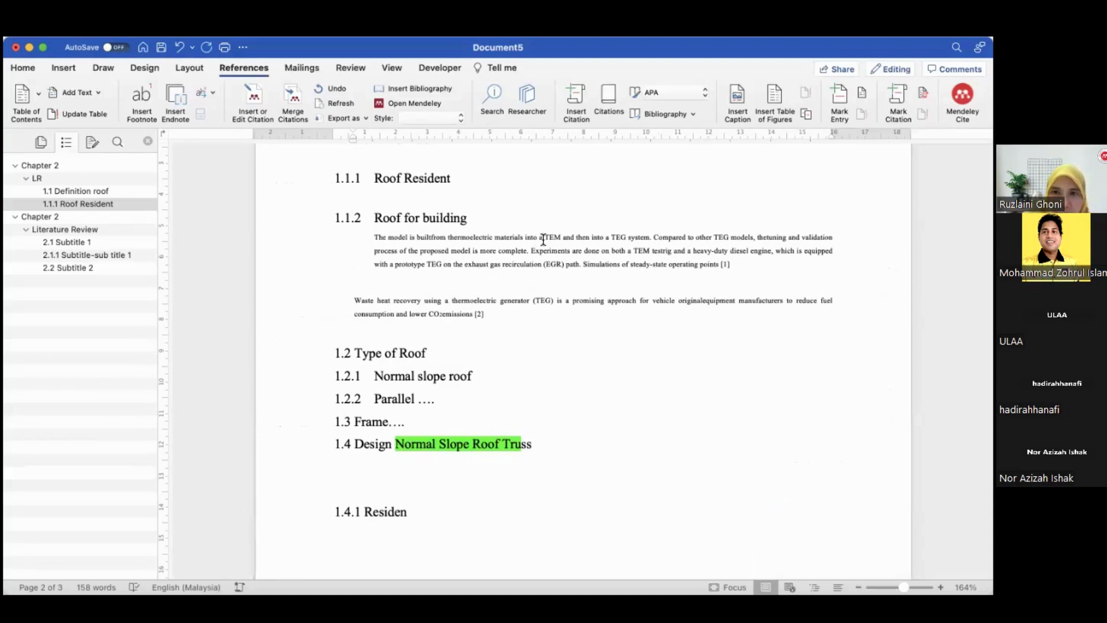
{"action": "left_click_drag", "start_coordinate": [544, 237], "coordinate": [650, 237]}
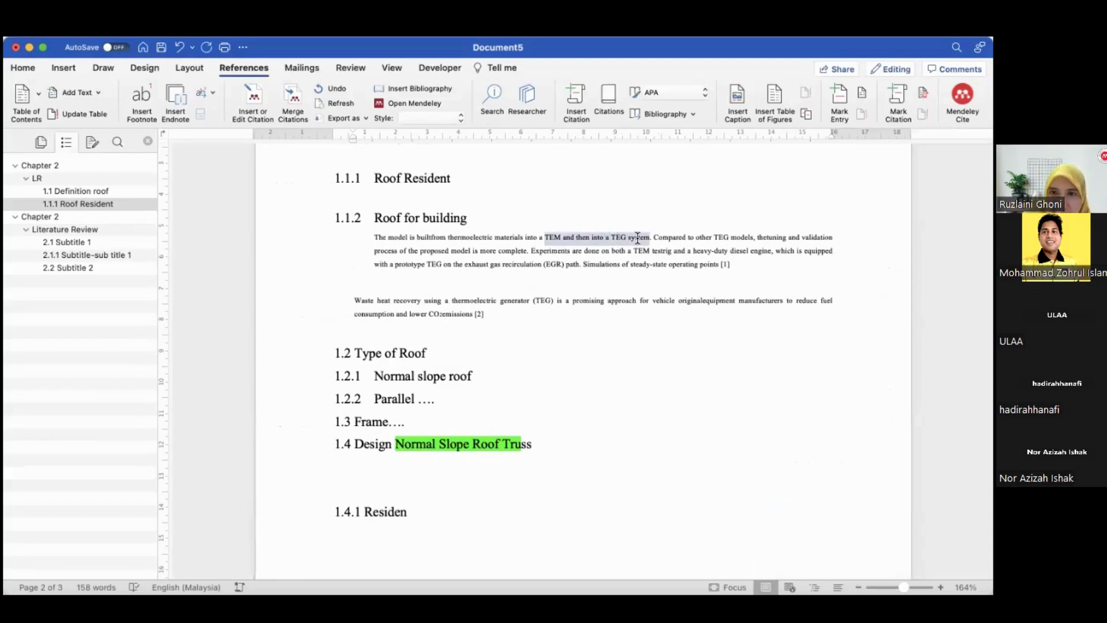
{"action": "left_click", "coordinate": [27, 67]}
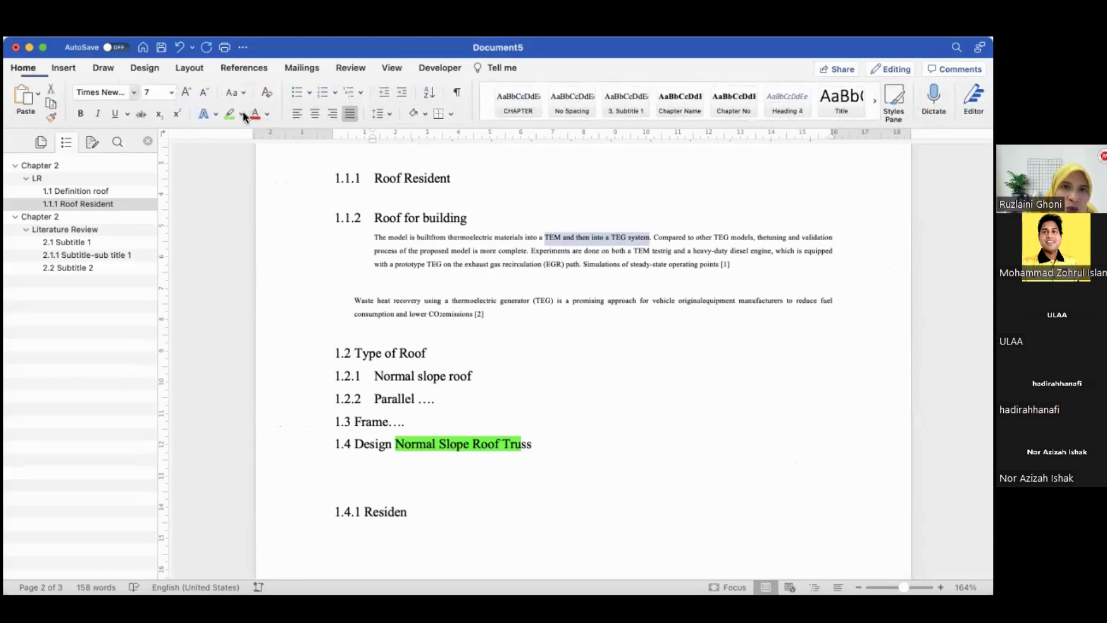
{"action": "left_click", "coordinate": [230, 113]}
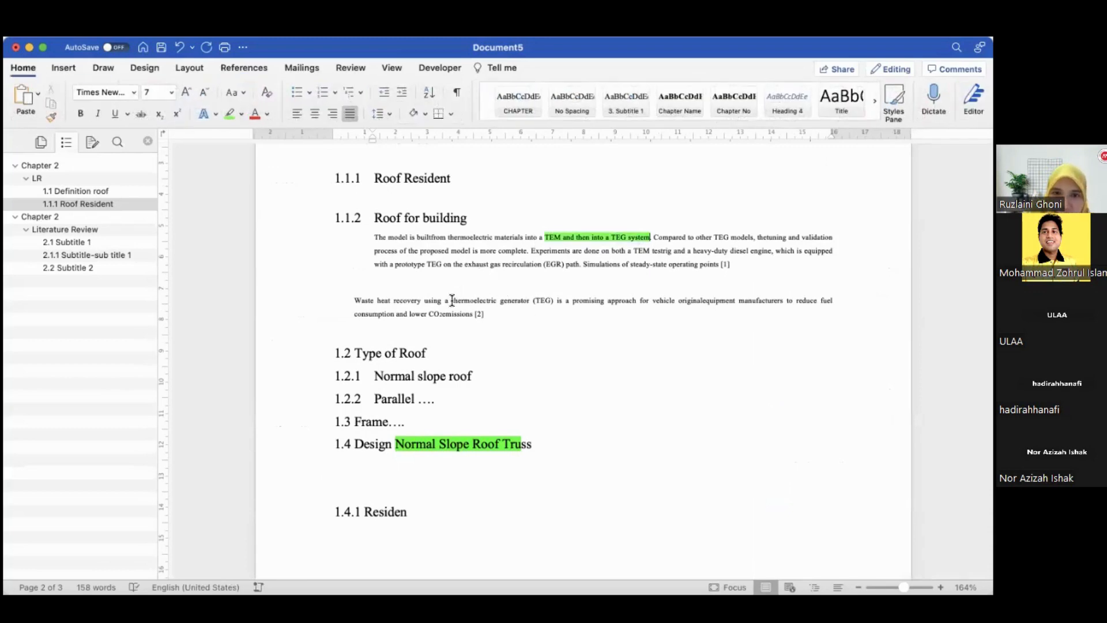
{"action": "left_click_drag", "start_coordinate": [452, 300], "coordinate": [552, 300]}
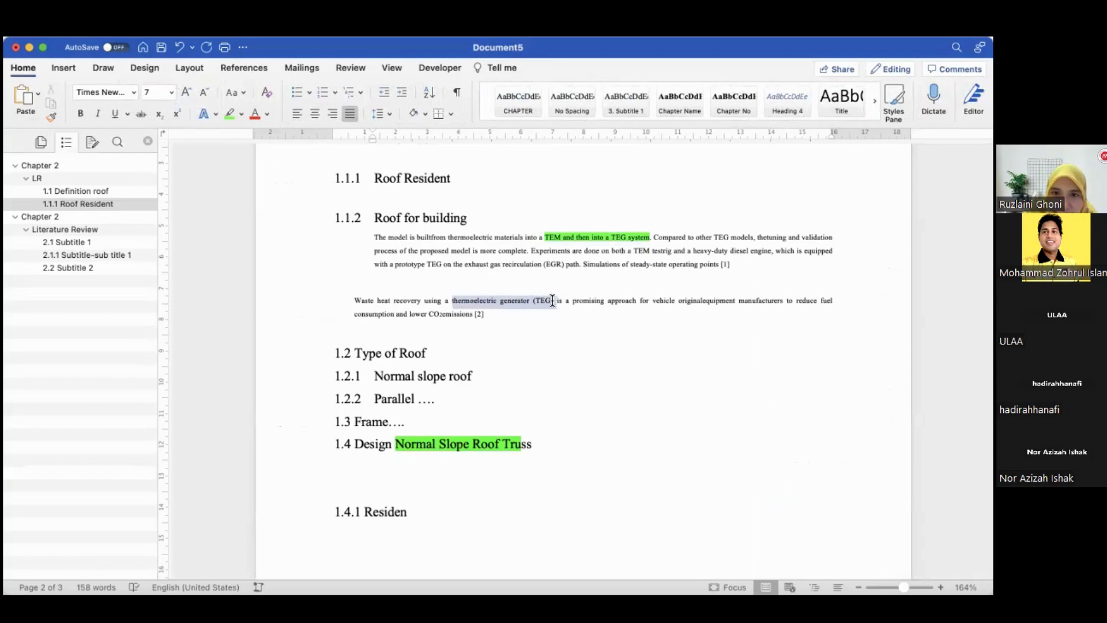
{"action": "left_click", "coordinate": [229, 113]}
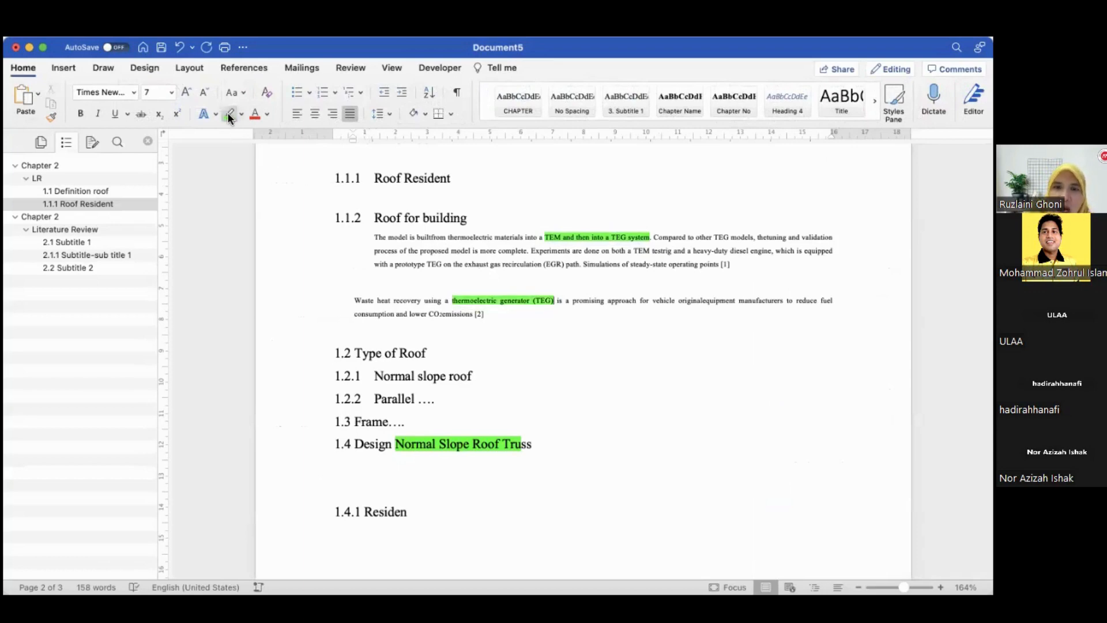
Add a "Para 1:" label line above the first paragraph under 1.1.2 Roof for building
{"action": "left_click", "coordinate": [372, 237]}
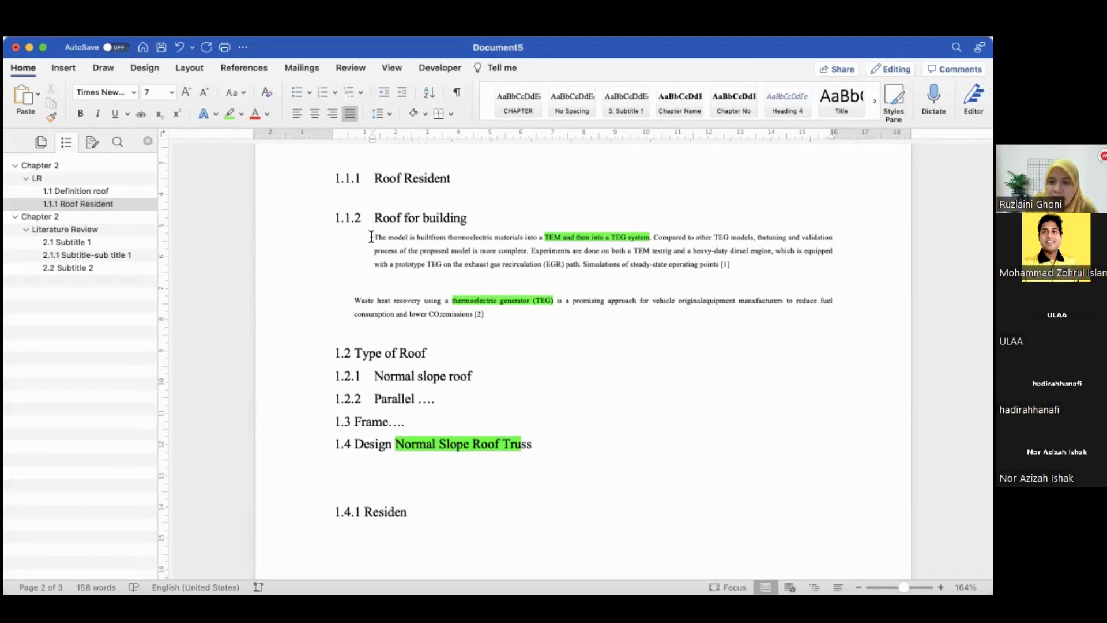
{"action": "key", "text": "Return"}
{"action": "type", "text": "P"}
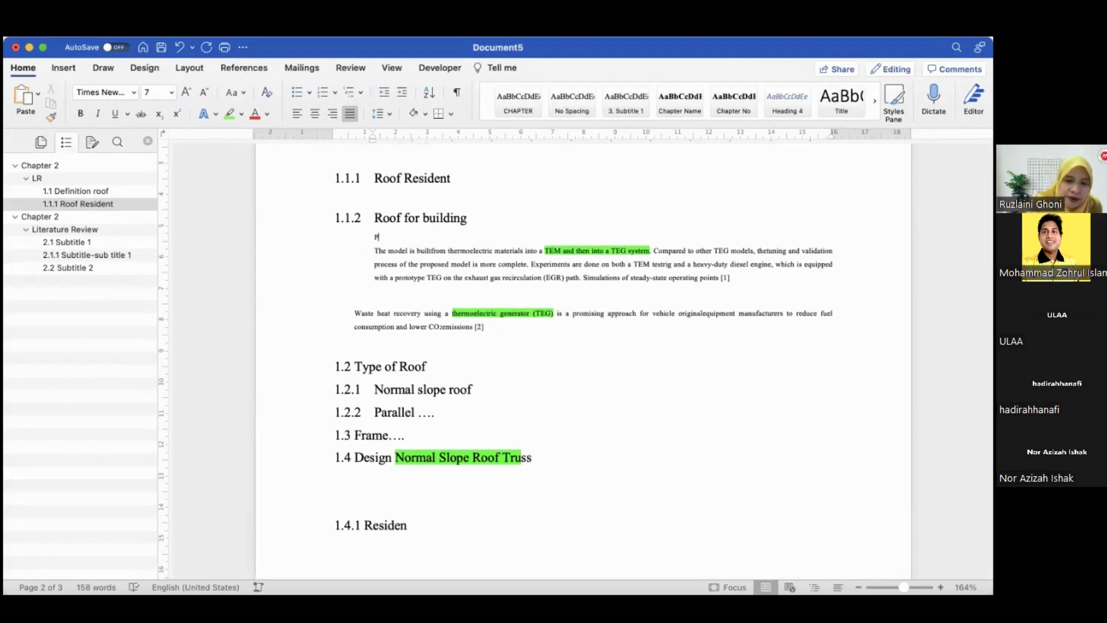
{"action": "type", "text": "ura 1:"}
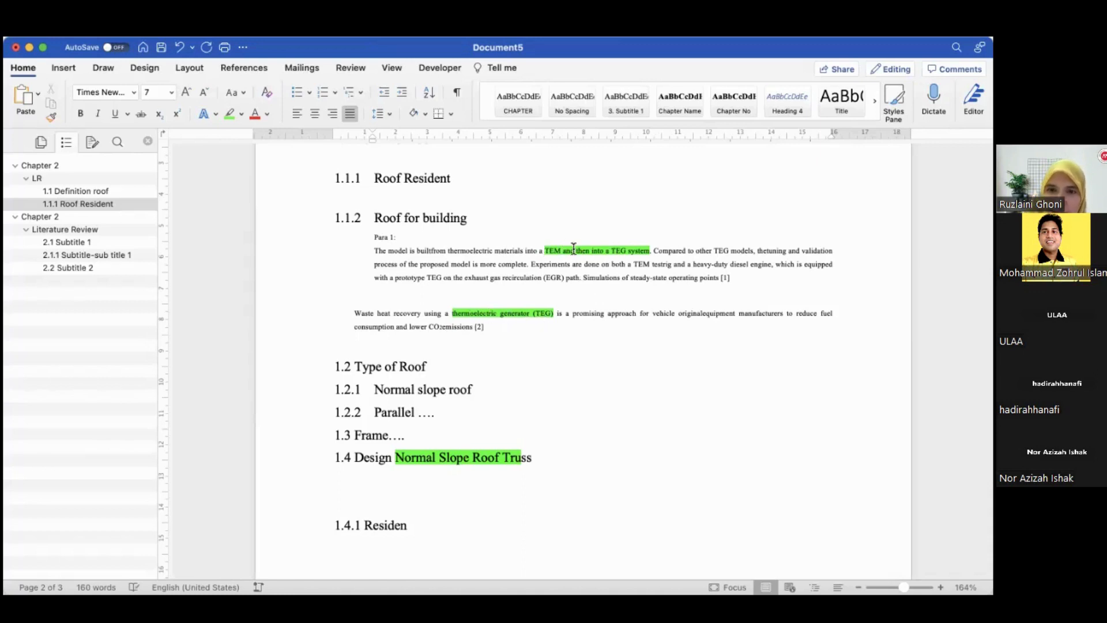
Copy the highlighted phrase "TEM and then into a TEG system" onto a new line below "Para 1:"
{"action": "double_click", "coordinate": [543, 249]}
{"action": "left_click_drag", "start_coordinate": [544, 249], "coordinate": [640, 258]}
{"action": "key", "text": "super+c"}
{"action": "left_click", "coordinate": [500, 237]}
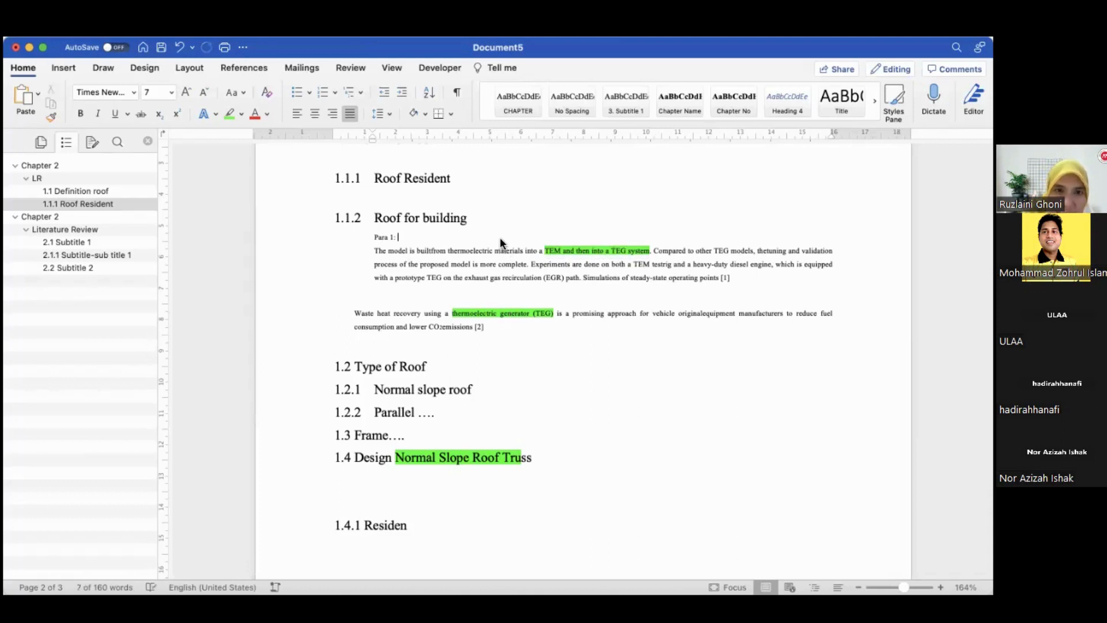
{"action": "key", "text": "Return"}
{"action": "key", "text": "super+v"}
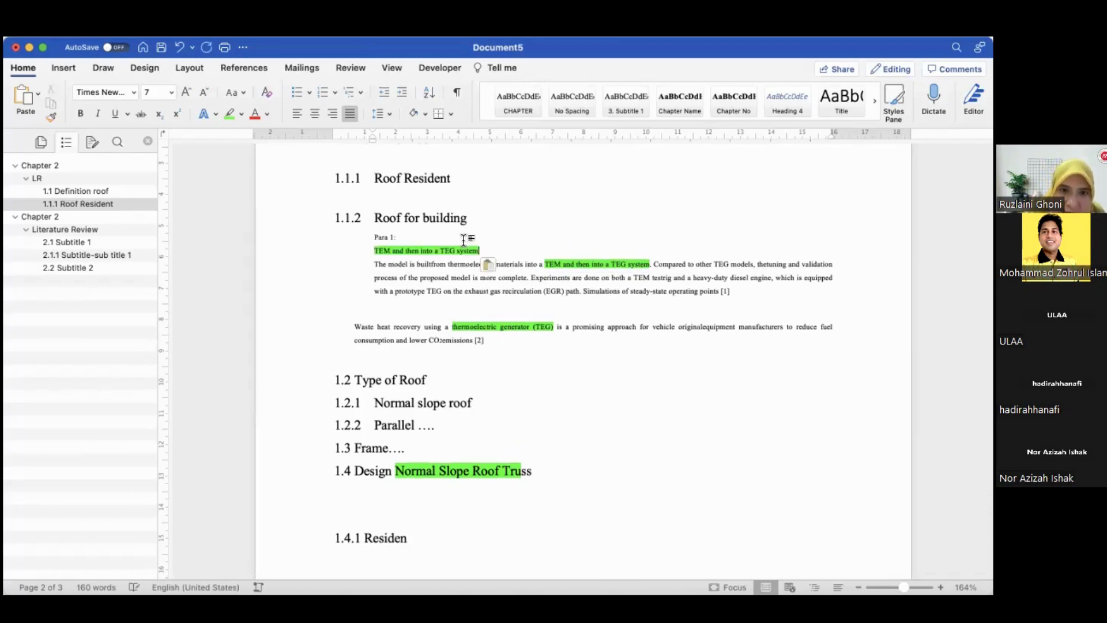
Copy the first paragraph's [1] citation and paste it after the copied phrase on the new line
{"action": "left_click_drag", "start_coordinate": [737, 296], "coordinate": [717, 297]}
{"action": "left_click", "coordinate": [715, 291]}
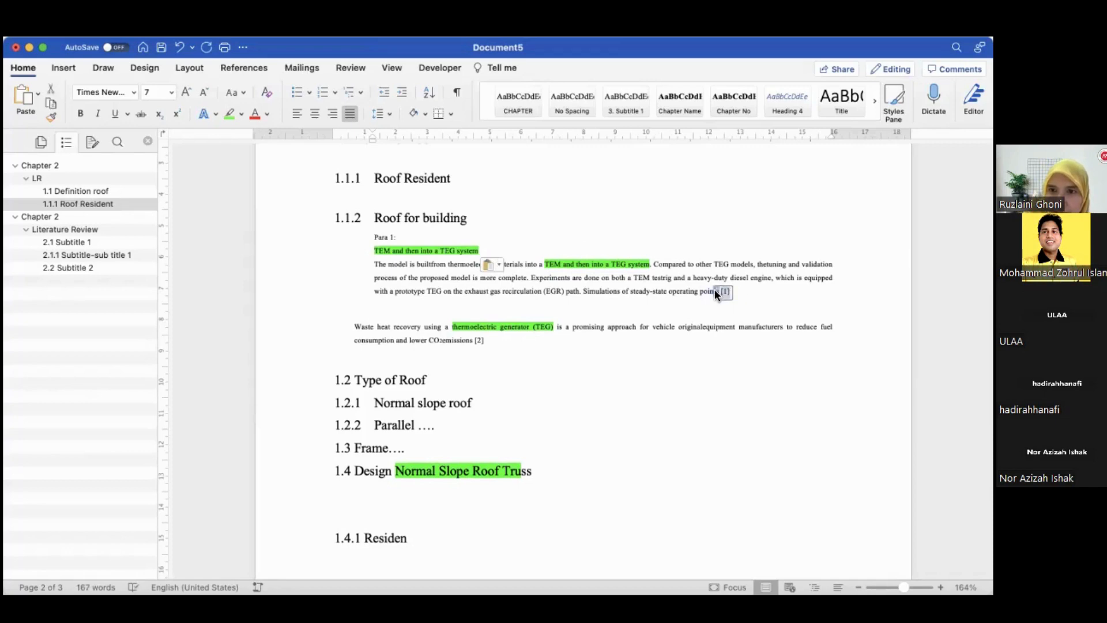
{"action": "key", "text": "super+c"}
{"action": "left_click", "coordinate": [494, 251]}
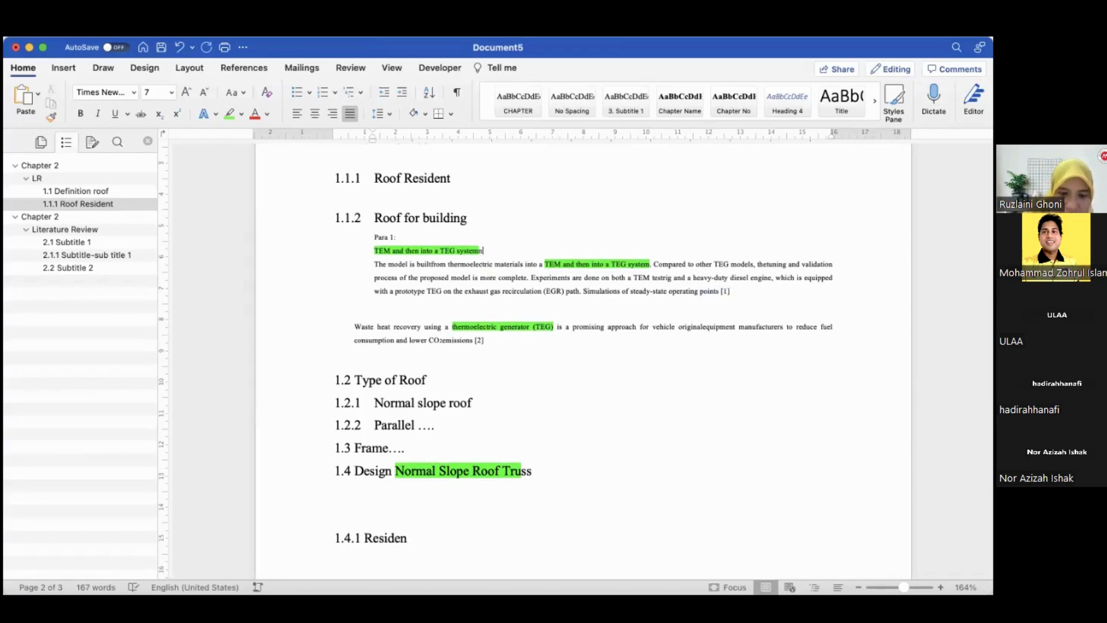
{"action": "key", "text": "super+v"}
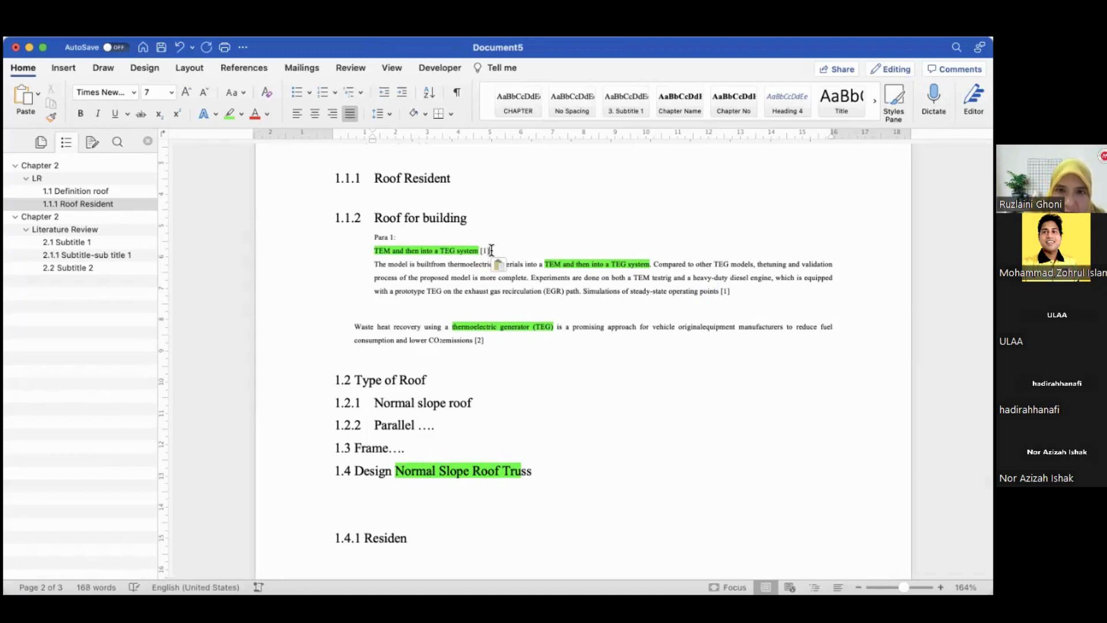
Select and copy "thermoelectric generator (TEG)" from the second paragraph
{"action": "left_click_drag", "start_coordinate": [452, 327], "coordinate": [554, 329]}
{"action": "key", "text": "super+c"}
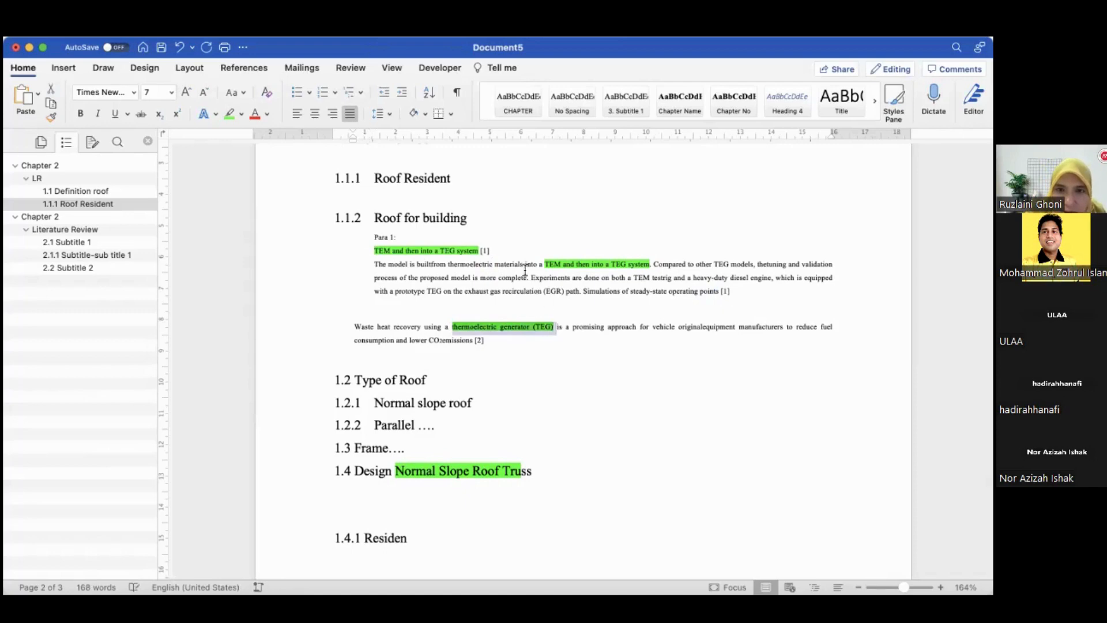
{"action": "left_click", "coordinate": [519, 250]}
{"action": "key", "text": "super+v"}
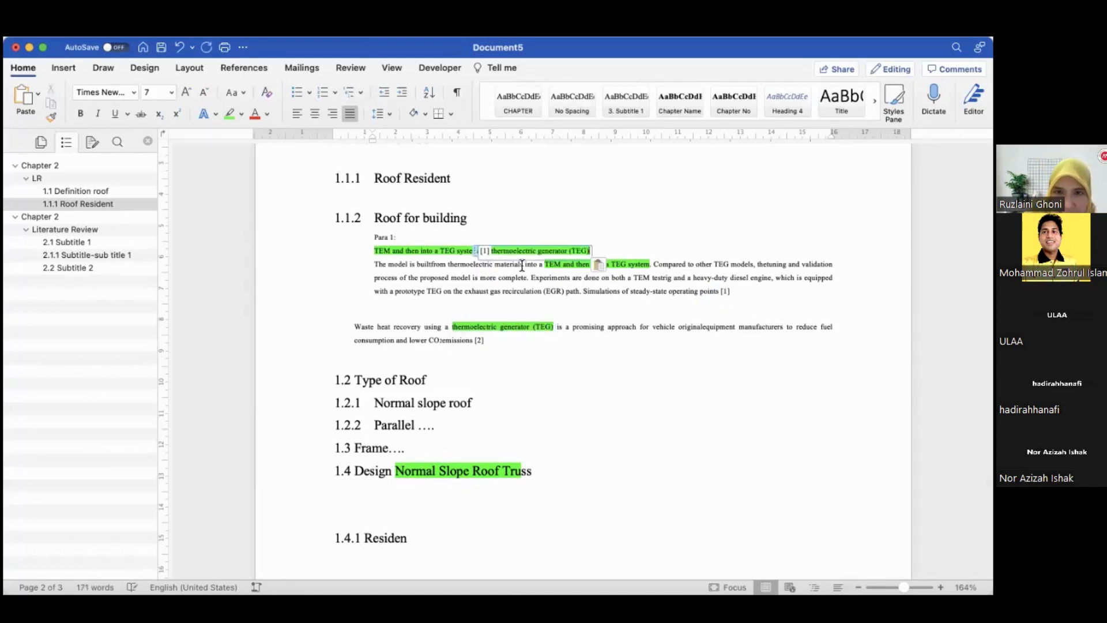
{"action": "key", "text": "super+z"}
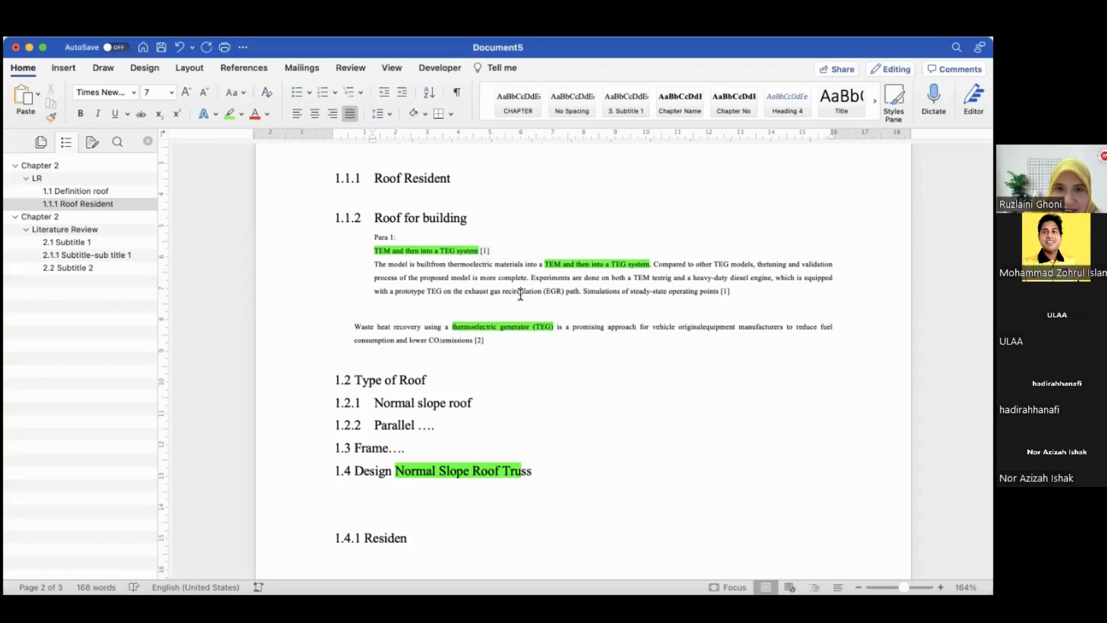
Paste "thermoelectric generator (TEG)" after the [1] citation on the phrase line and leave a blank line before the first paragraph
{"action": "left_click", "coordinate": [522, 248]}
{"action": "key", "text": "BackSpace"}
{"action": "key", "text": "BackSpace"}
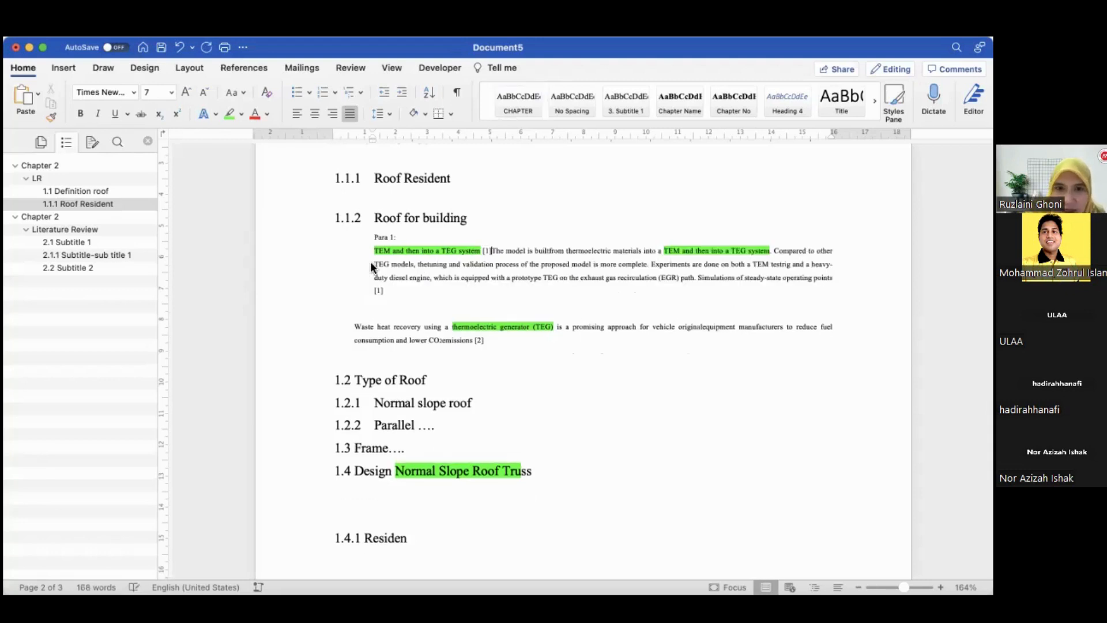
{"action": "key", "text": "super+v"}
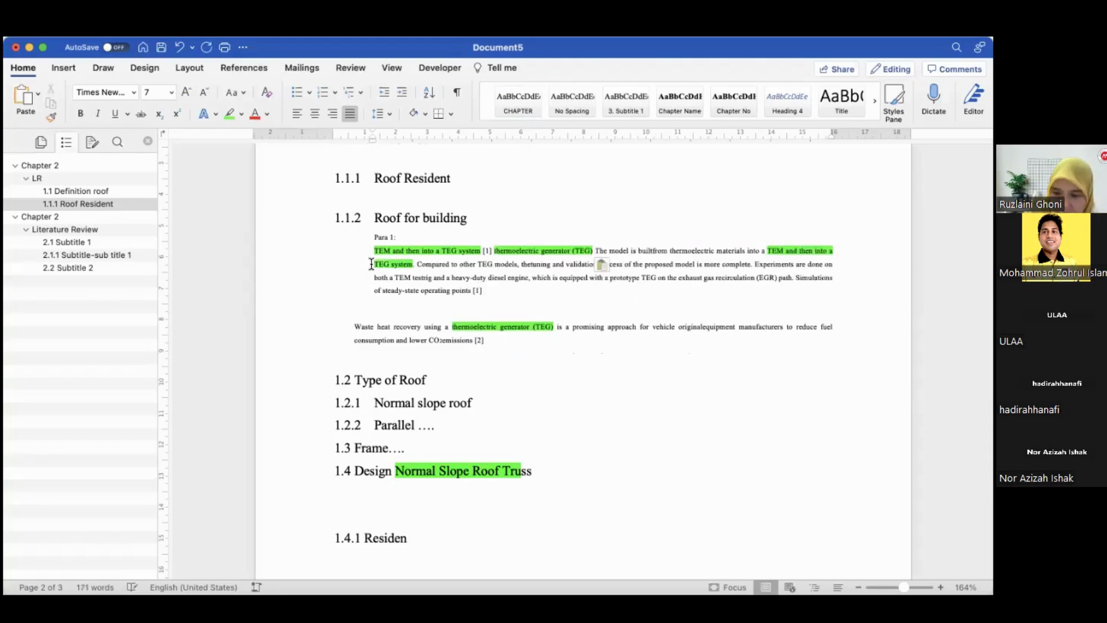
{"action": "key", "text": "Return"}
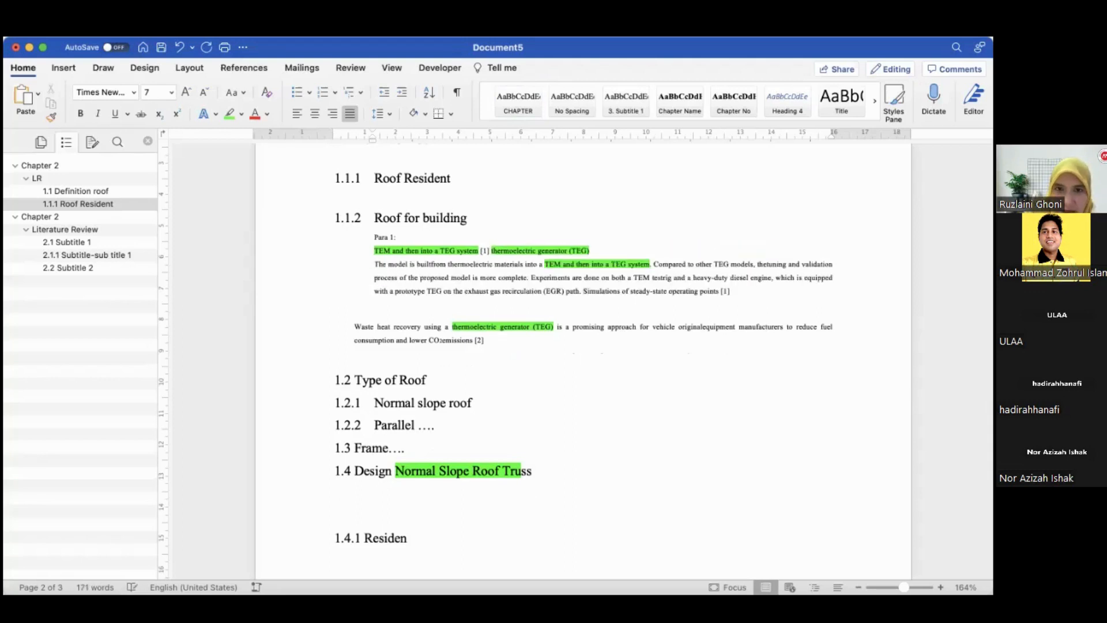
{"action": "key", "text": "Return"}
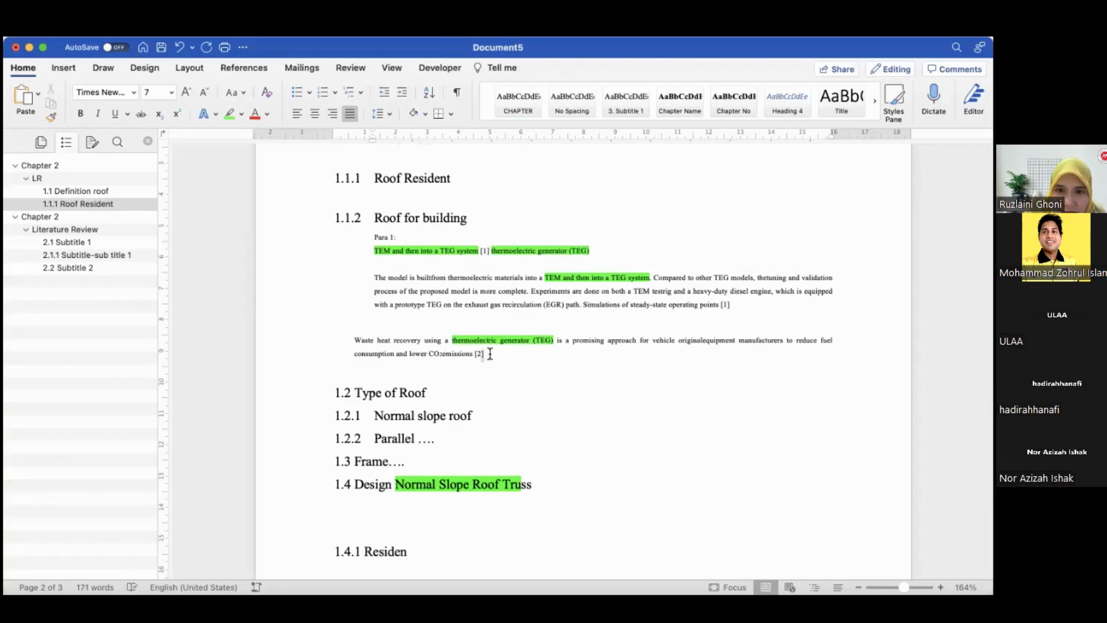
Copy the second paragraph's [2] citation to the end of the phrase line after "thermoelectric generator (TEG)"
{"action": "left_click_drag", "start_coordinate": [488, 353], "coordinate": [470, 355]}
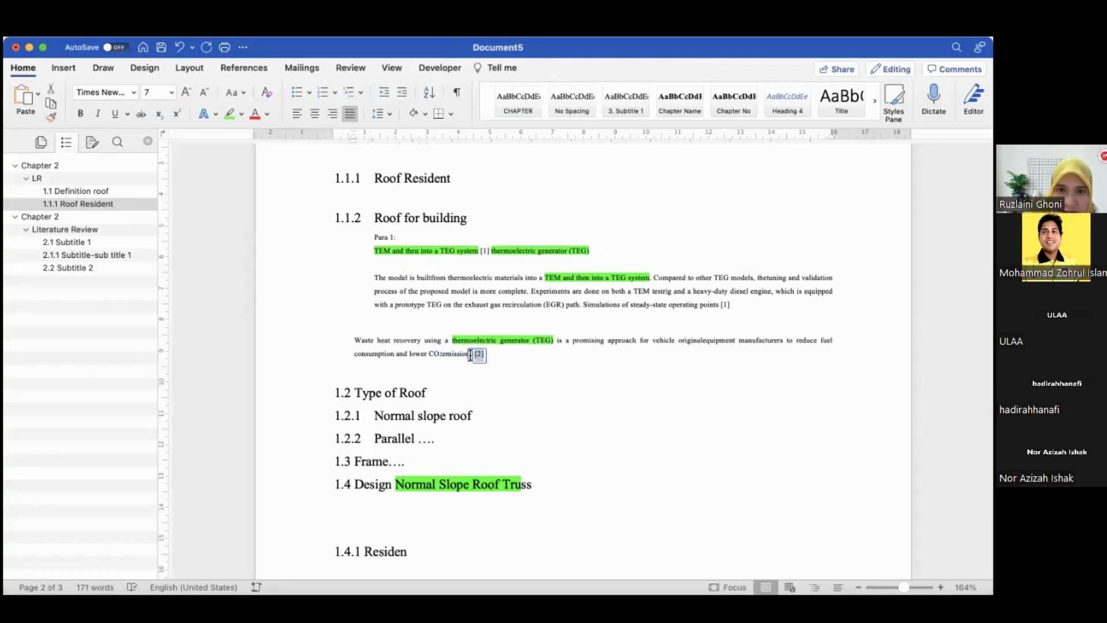
{"action": "left_click", "coordinate": [608, 249]}
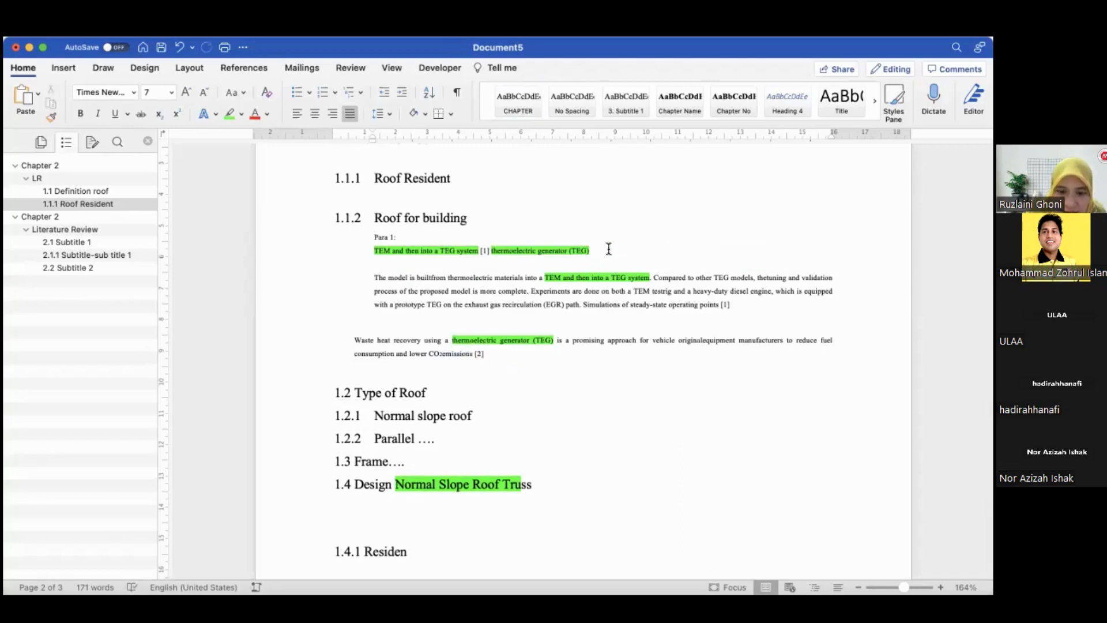
{"action": "key", "text": "super+v"}
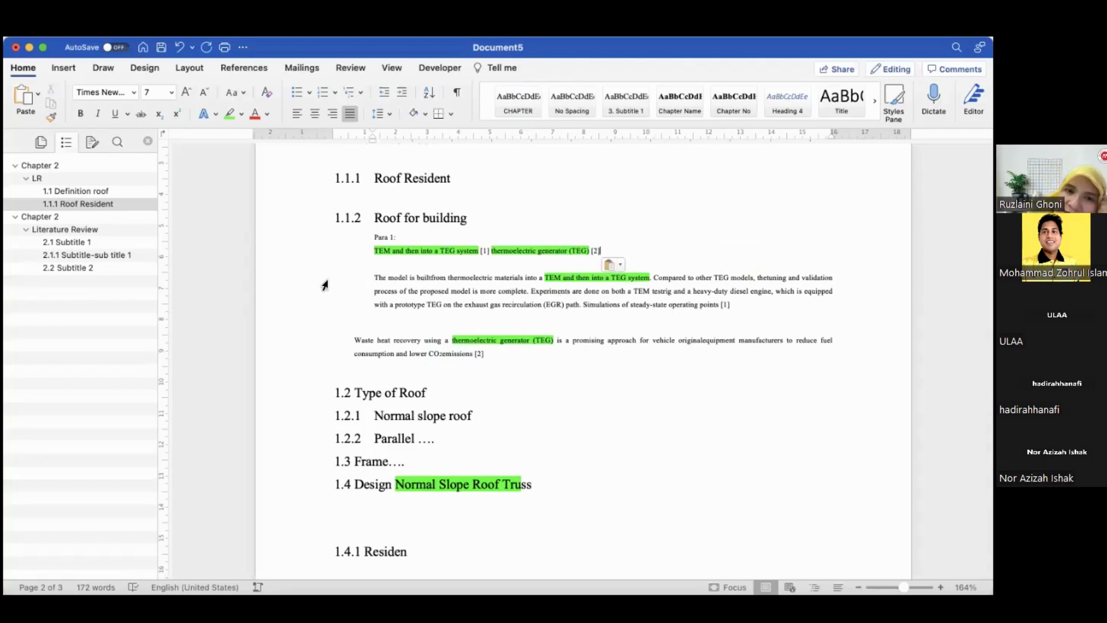
Delete the two source paragraphs below the phrase line
{"action": "left_click_drag", "start_coordinate": [329, 279], "coordinate": [337, 354]}
{"action": "key", "text": "BackSpace"}
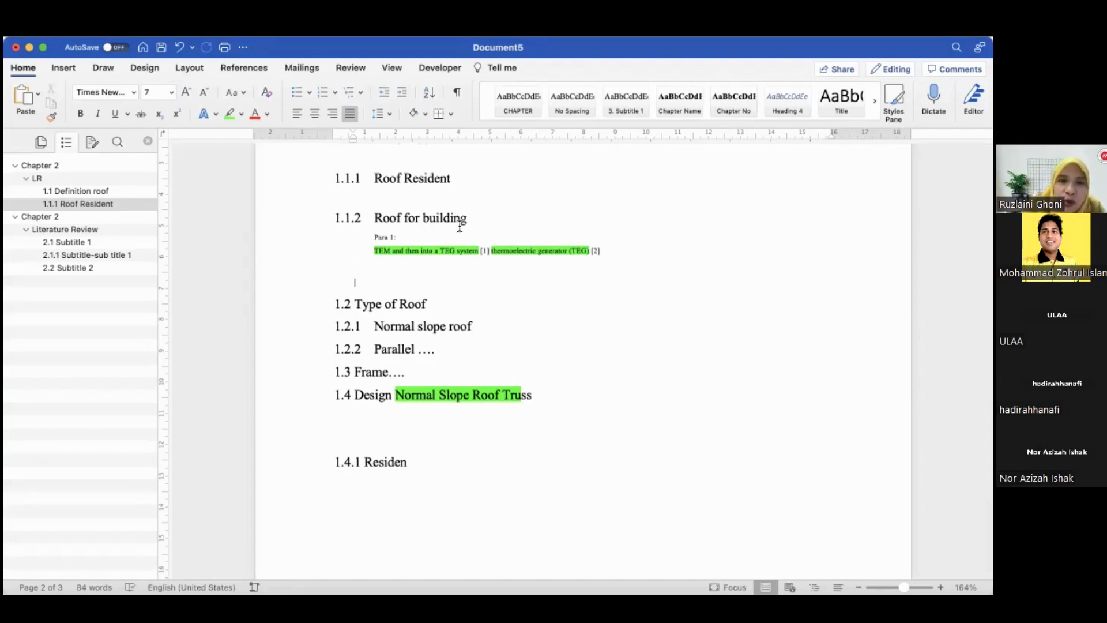
Write the sentence "The use method of Roof for building can be categorized bla..... most of the used roof is the teg" under Para 1
{"action": "left_click", "coordinate": [449, 239]}
{"action": "type", "text": "The use o"}
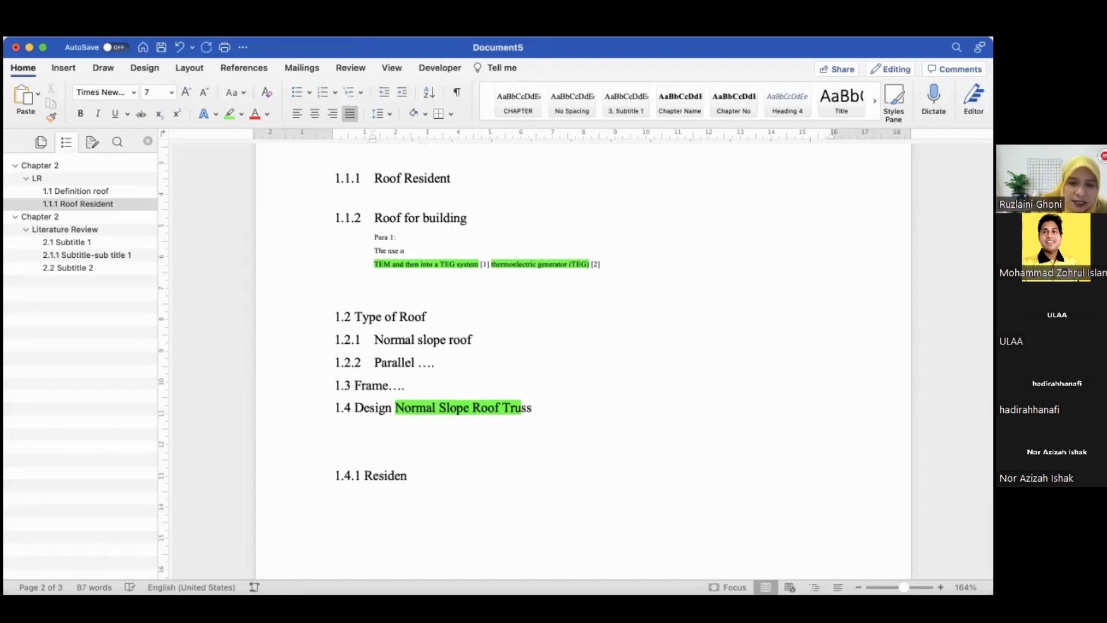
{"action": "key", "text": "BackSpace"}
{"action": "type", "text": "method of Roof fo"}
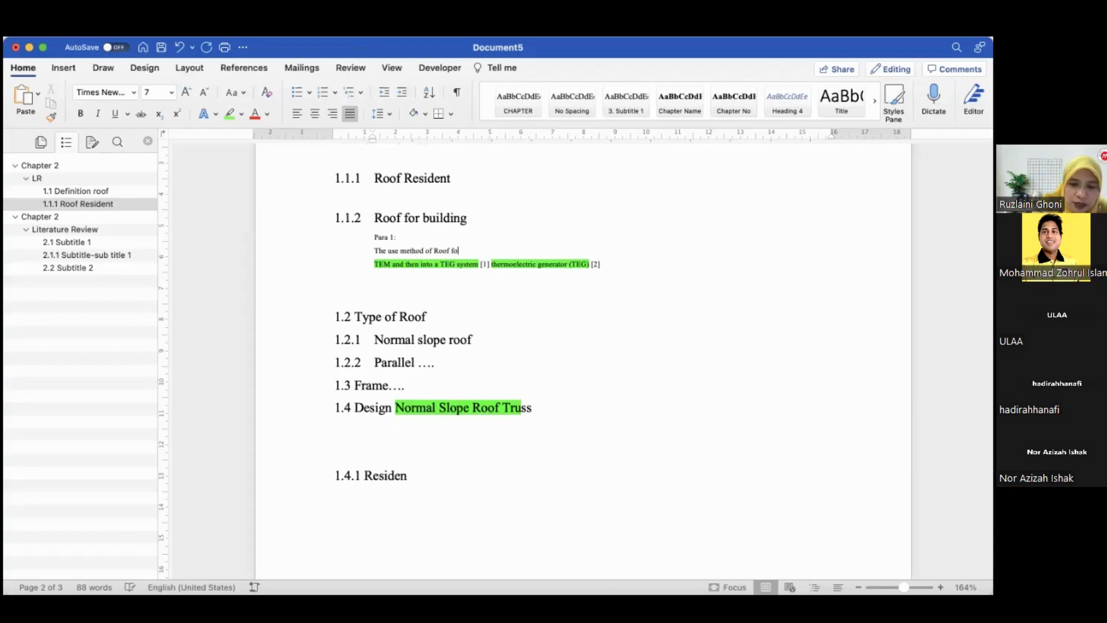
{"action": "type", "text": "r buildin"}
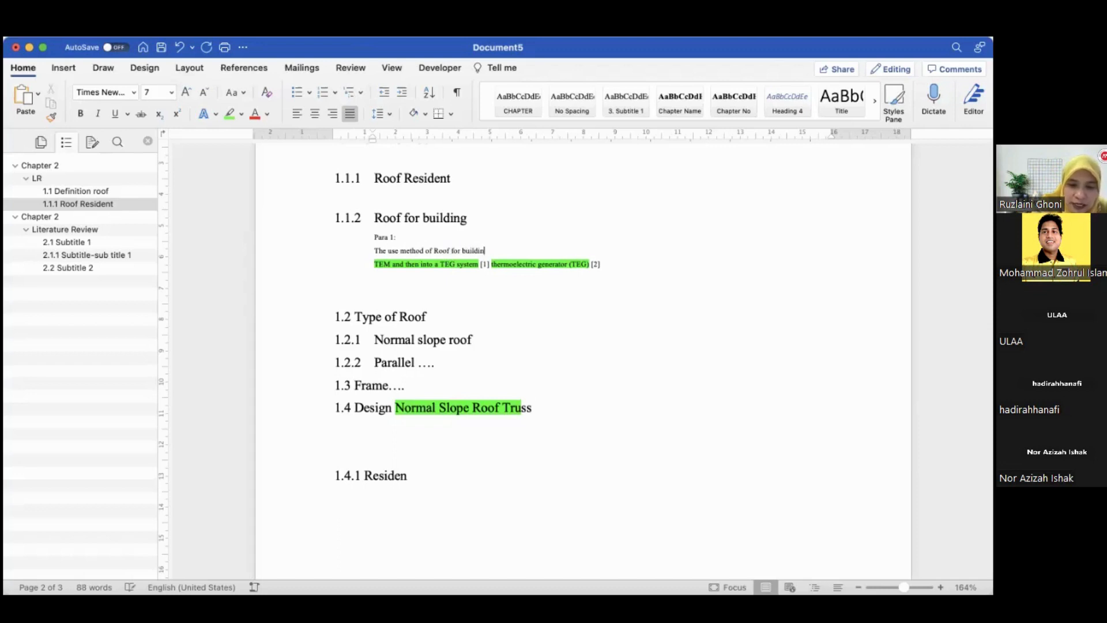
{"action": "type", "text": "g can be"}
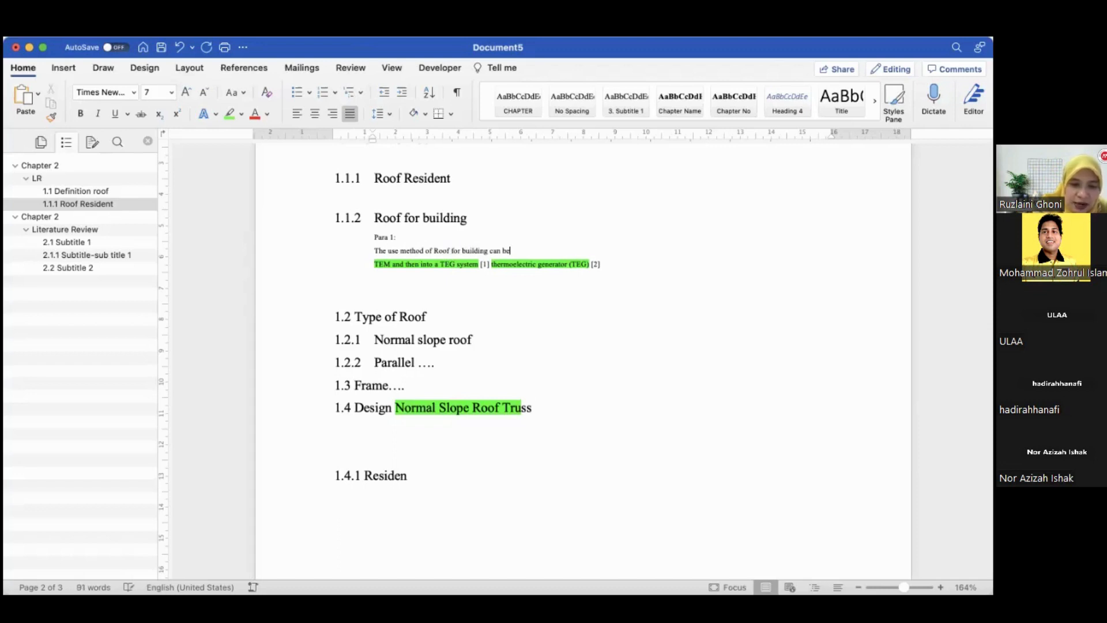
{"action": "type", "text": " categori"}
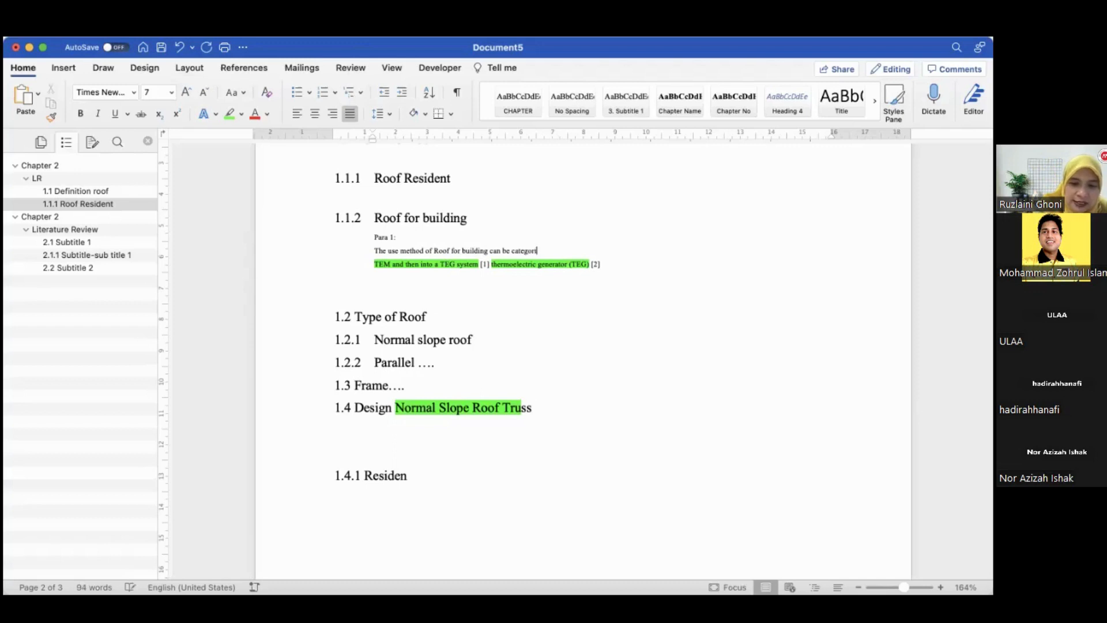
{"action": "type", "text": "zed "}
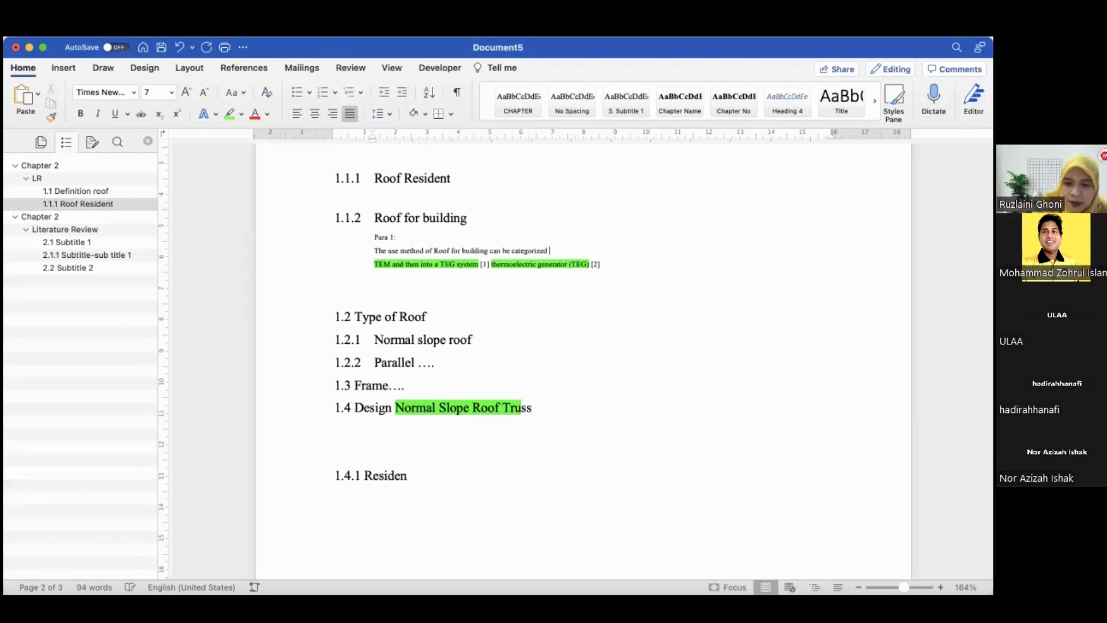
{"action": "type", "text": "bla....."}
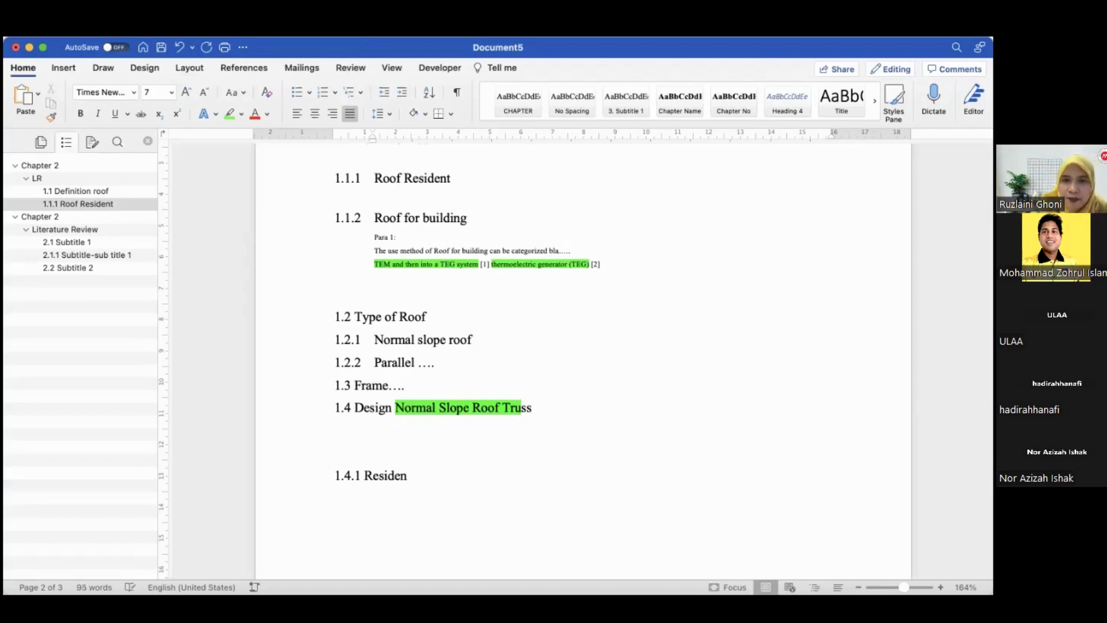
{"action": "type", "text": " most"}
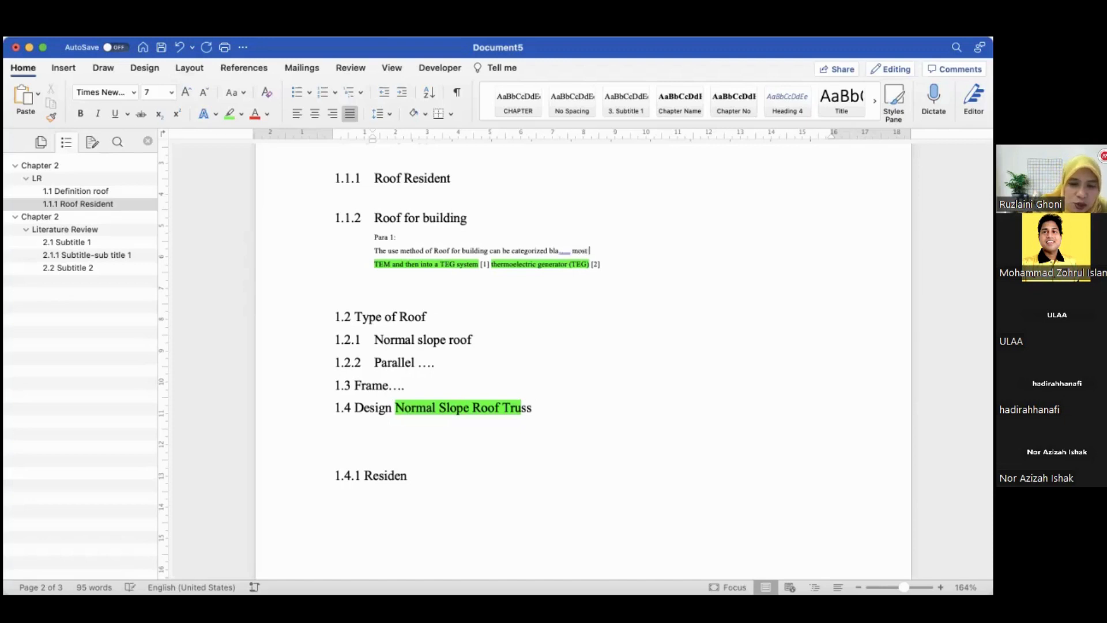
{"action": "type", "text": " of the"}
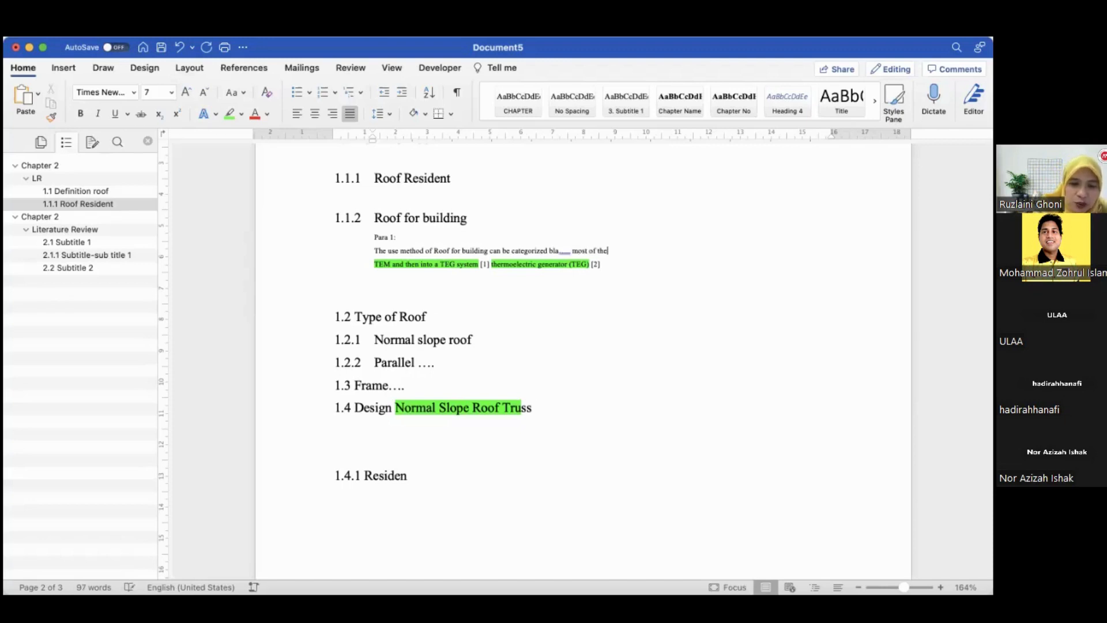
{"action": "type", "text": " used roof"}
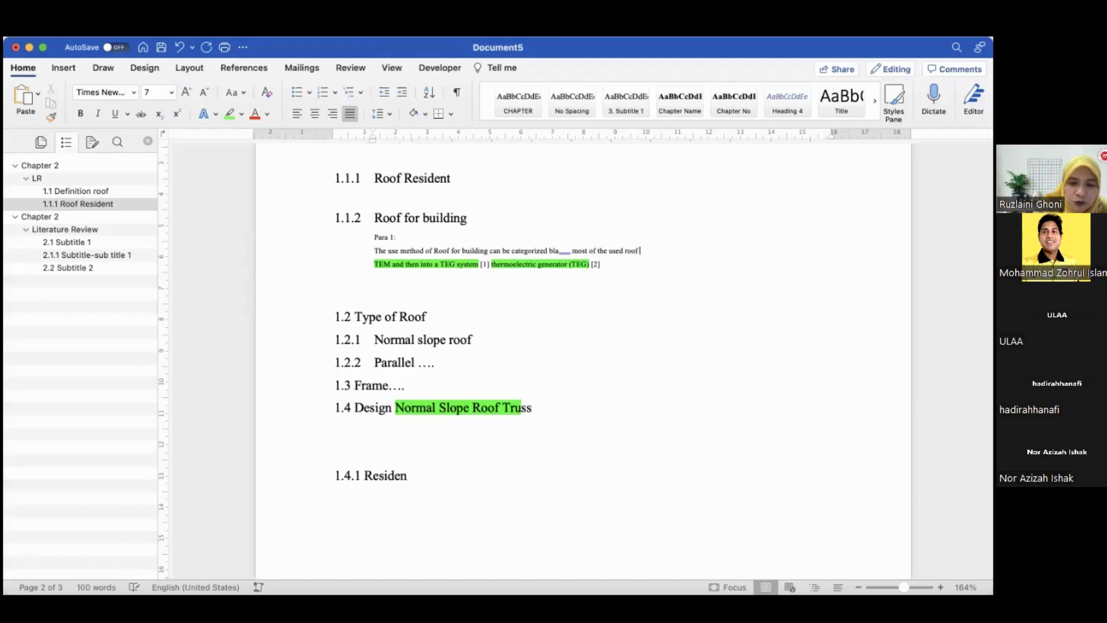
{"action": "type", "text": " is"}
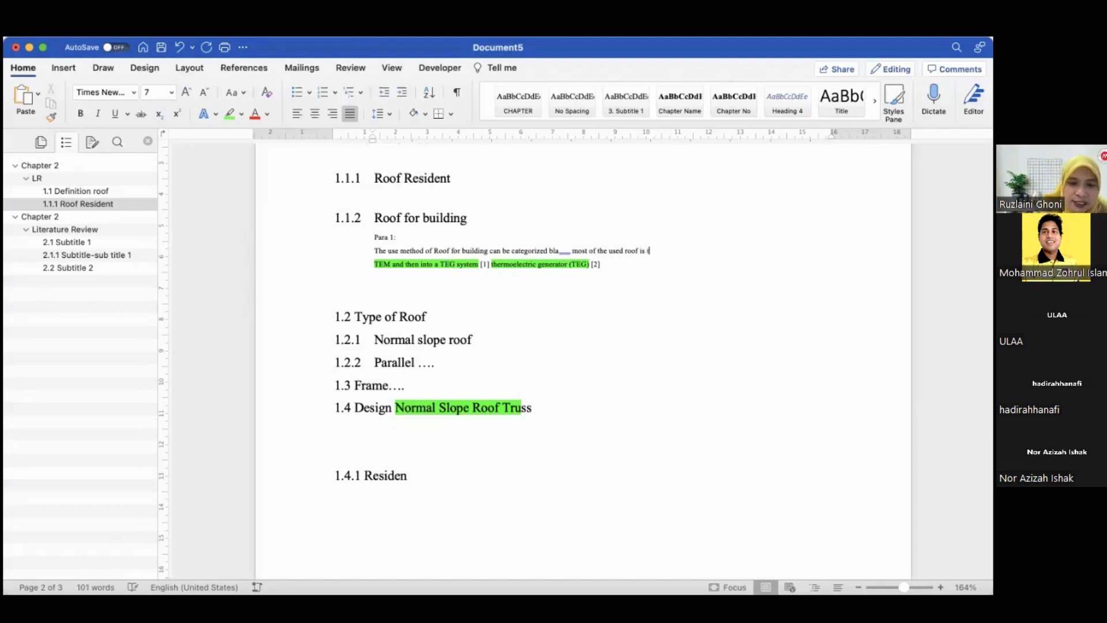
{"action": "type", "text": " the teg…"}
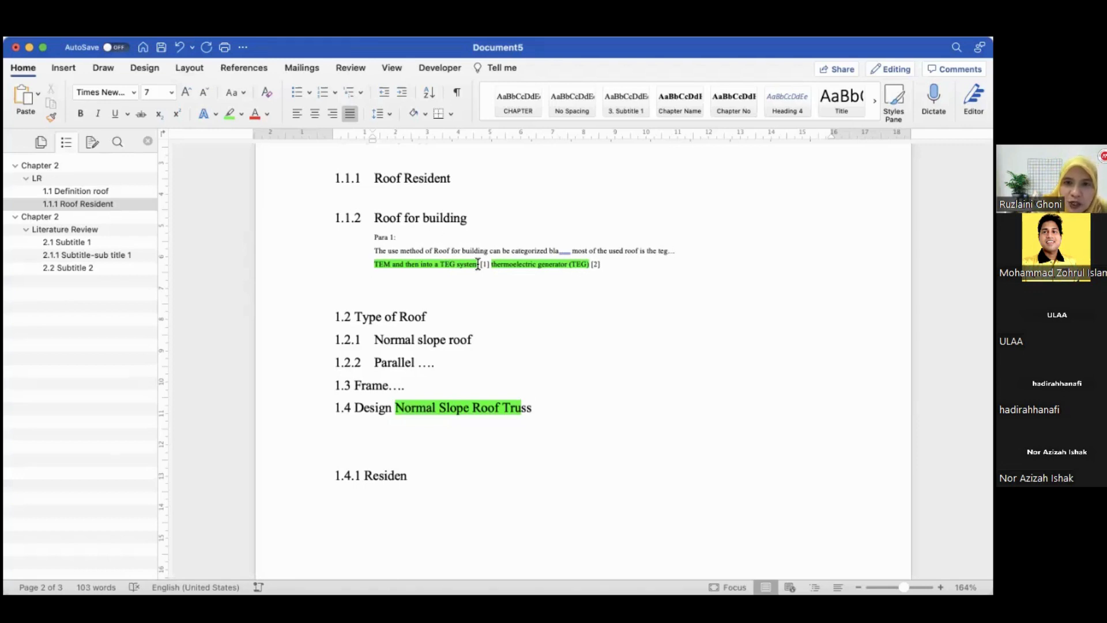
Move the [2] citation to the end of the new sentence and add a full stop after it
{"action": "left_click", "coordinate": [603, 266]}
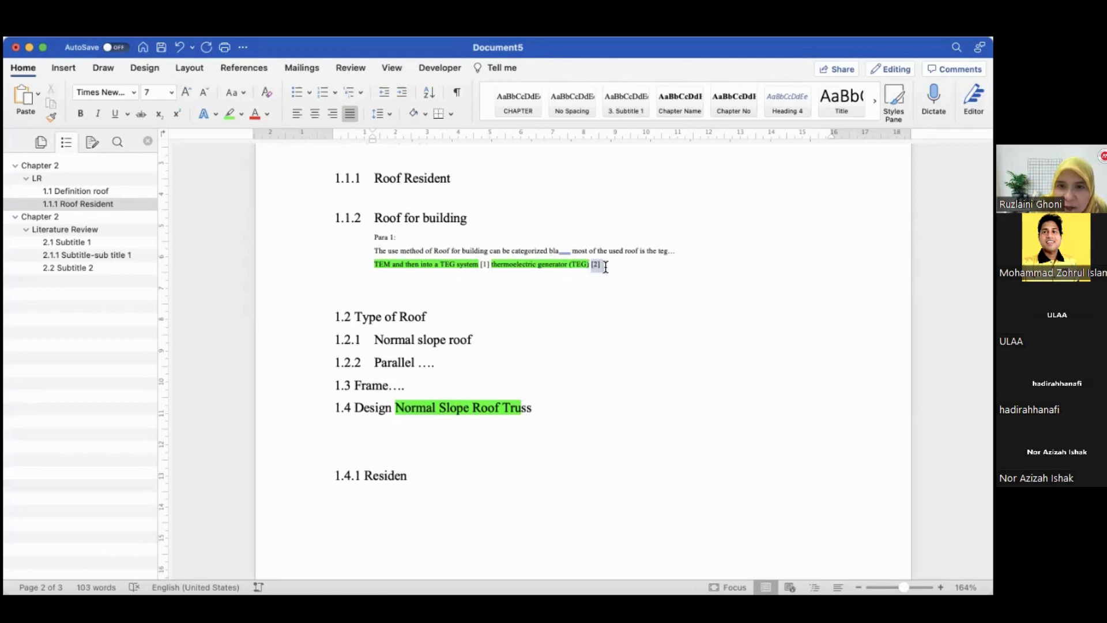
{"action": "left_click_drag", "start_coordinate": [605, 263], "coordinate": [680, 250]}
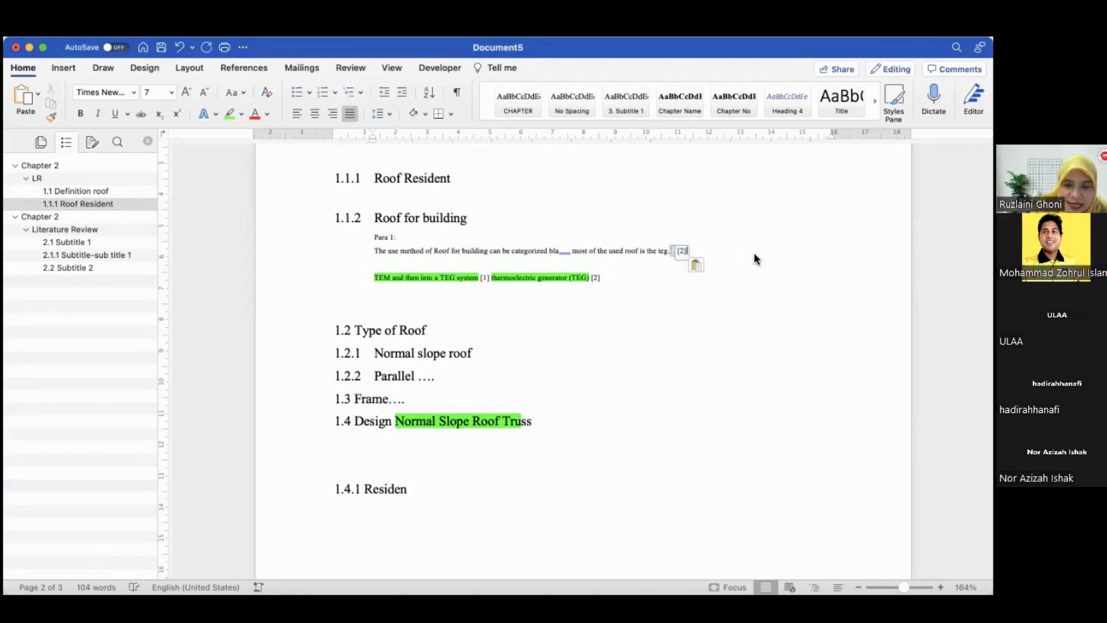
{"action": "type", "text": ". M"}
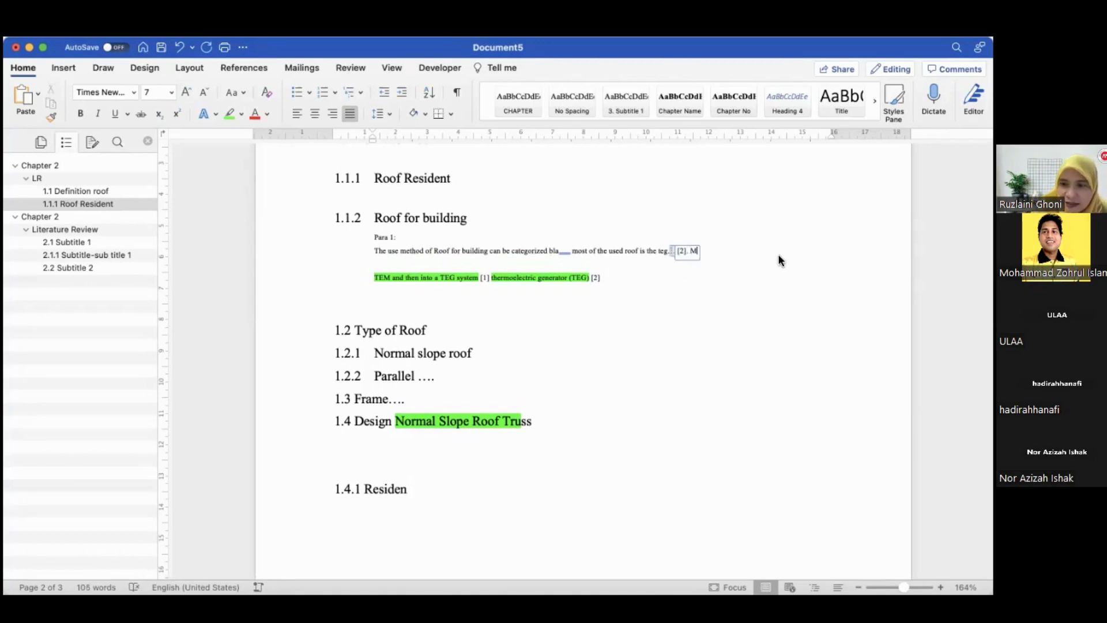
{"action": "key", "text": "BackSpace"}
{"action": "key", "text": "BackSpace"}
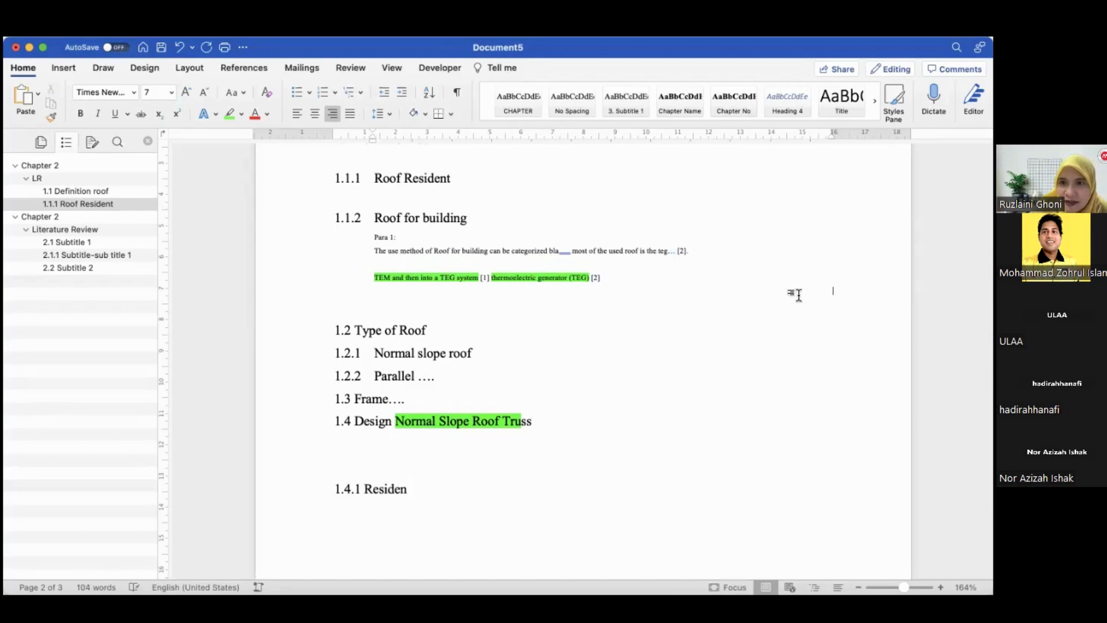
Write a second sentence "Meanwhile other researchers has combined TEG and TEM" on the next line
{"action": "left_click", "coordinate": [412, 265]}
{"action": "type", "text": "Me"}
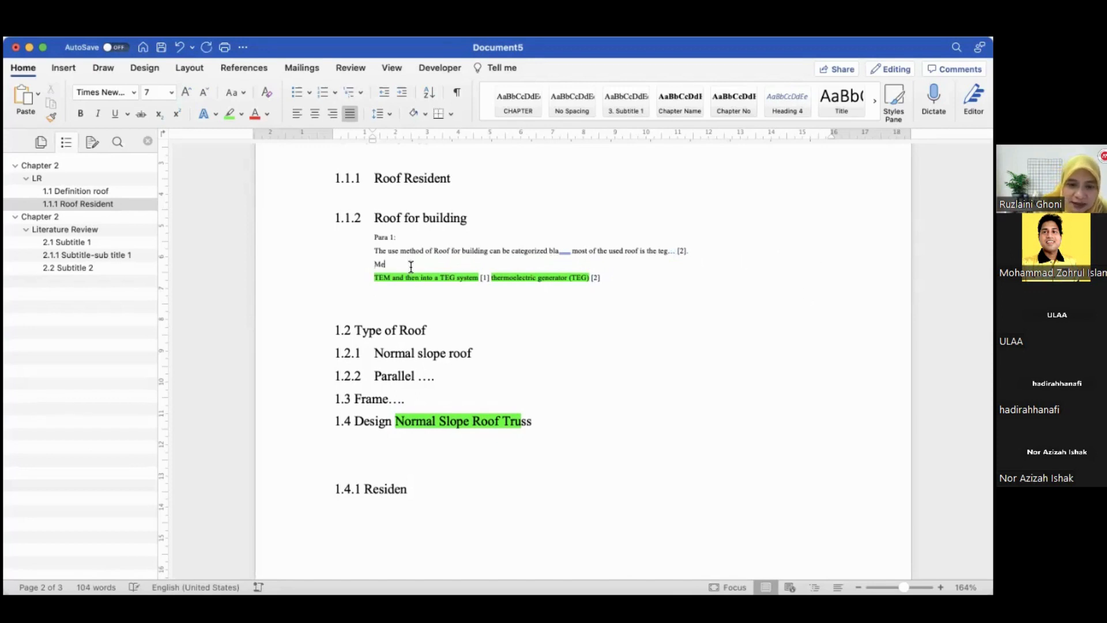
{"action": "type", "text": "anwhile Th"}
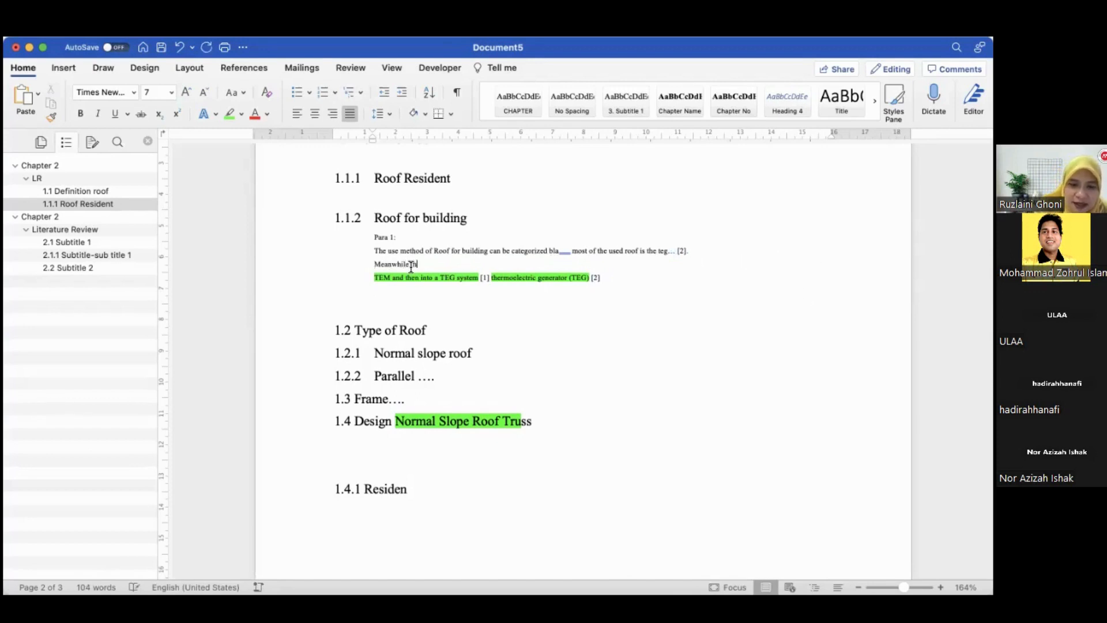
{"action": "type", "text": "e"}
{"action": "key", "text": "BackSpace"}
{"action": "key", "text": "BackSpace"}
{"action": "key", "text": "BackSpace"}
{"action": "type", "text": "t"}
{"action": "type", "text": "other re"}
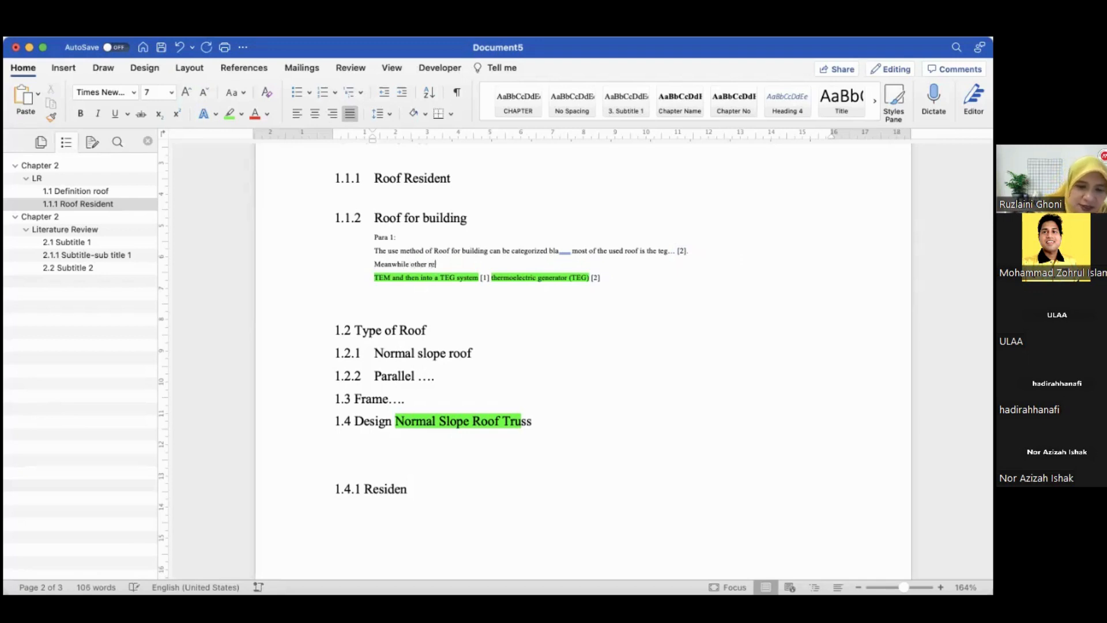
{"action": "type", "text": "searchers h"}
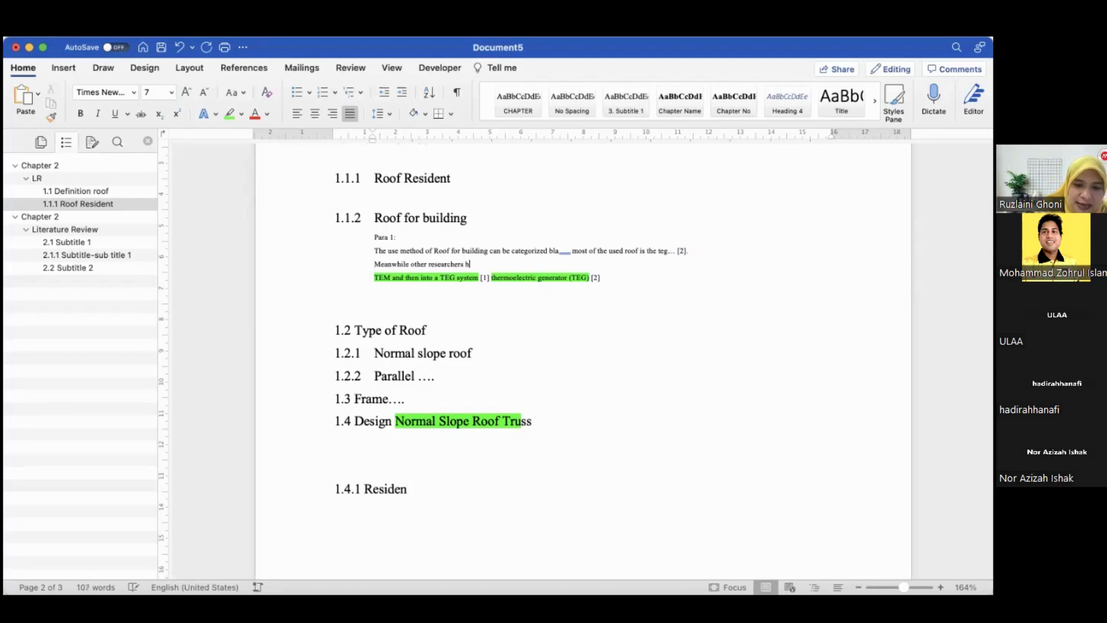
{"action": "type", "text": "as combine"}
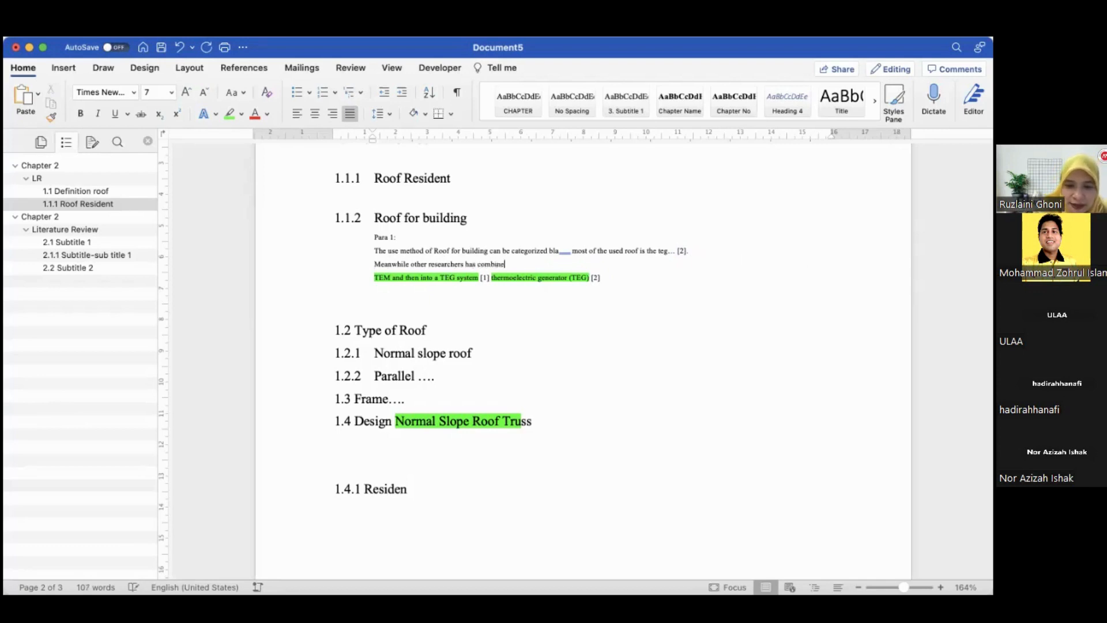
{"action": "type", "text": "d TEG a"}
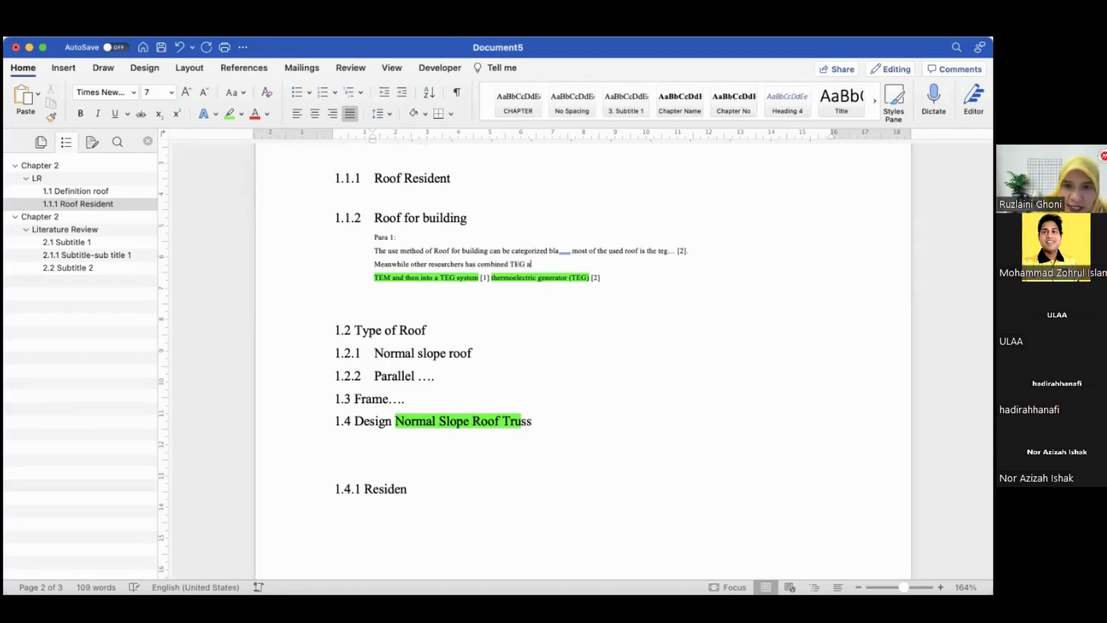
{"action": "type", "text": "nd TEM"}
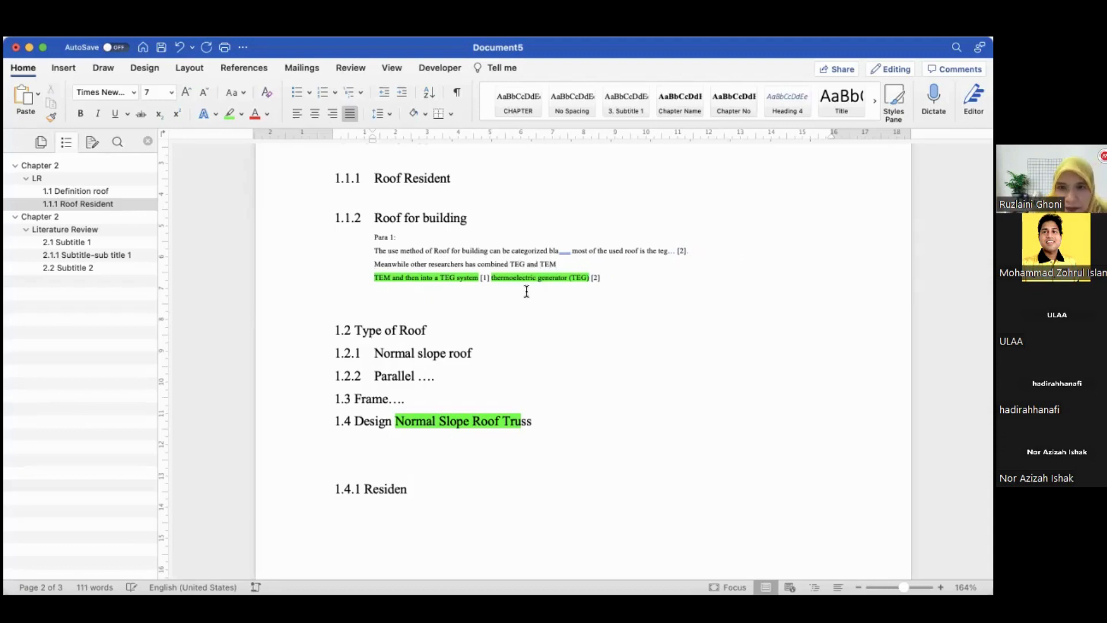
Copy the [1] citation to the end of the "Meanwhile" sentence and delete the highlighted phrase line
{"action": "left_click_drag", "start_coordinate": [479, 277], "coordinate": [491, 277]}
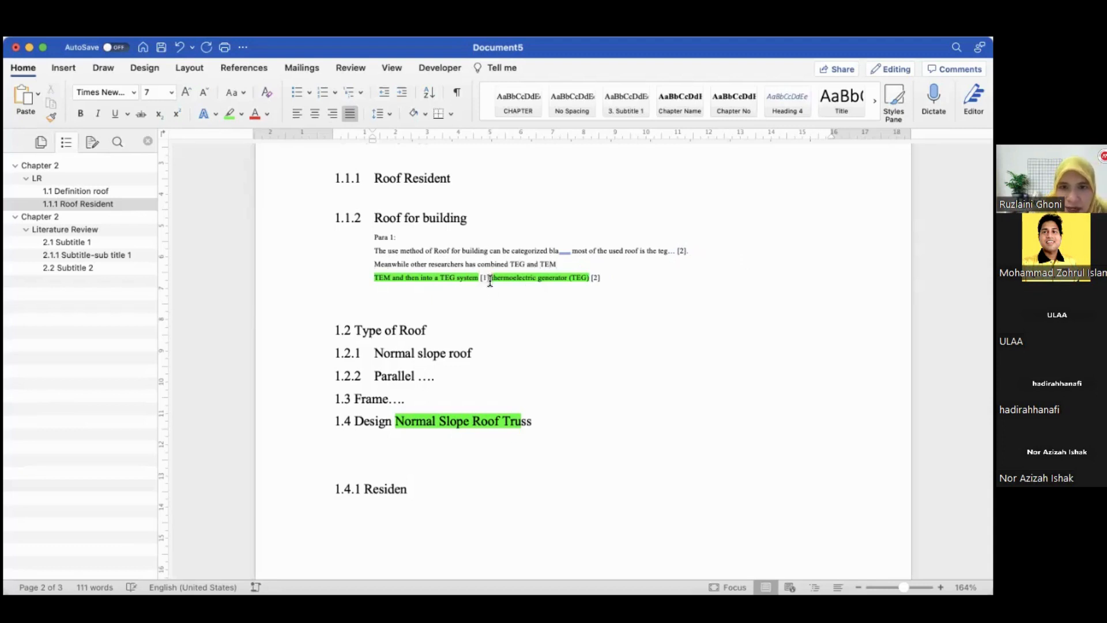
{"action": "key", "text": "super+c"}
{"action": "left_click", "coordinate": [557, 264]}
{"action": "key", "text": "super+v"}
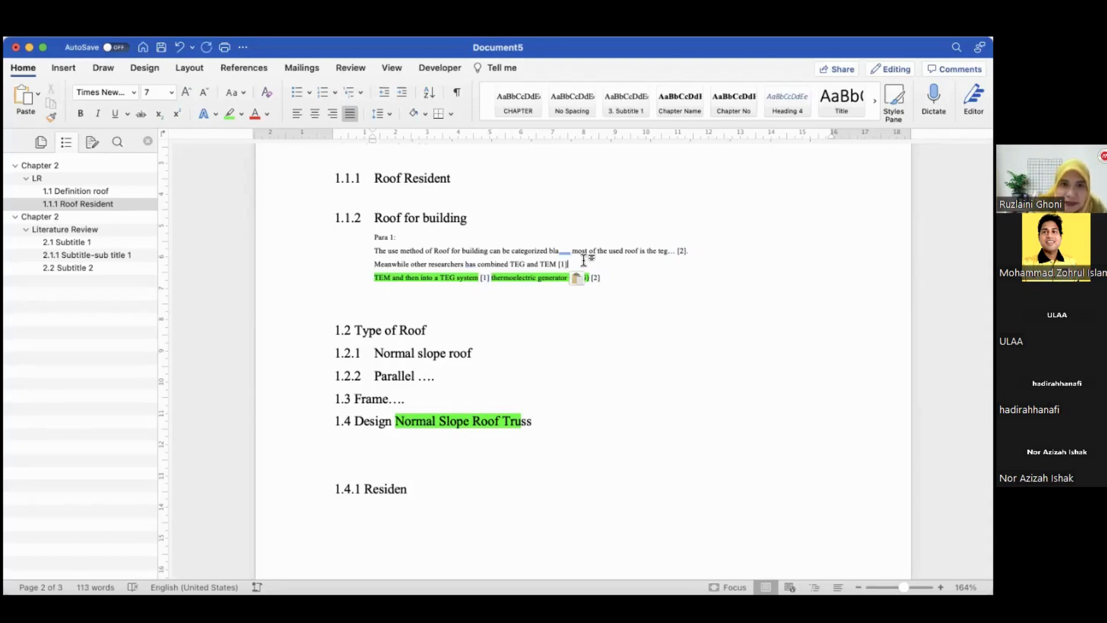
{"action": "left_click", "coordinate": [330, 278]}
{"action": "key", "text": "BackSpace"}
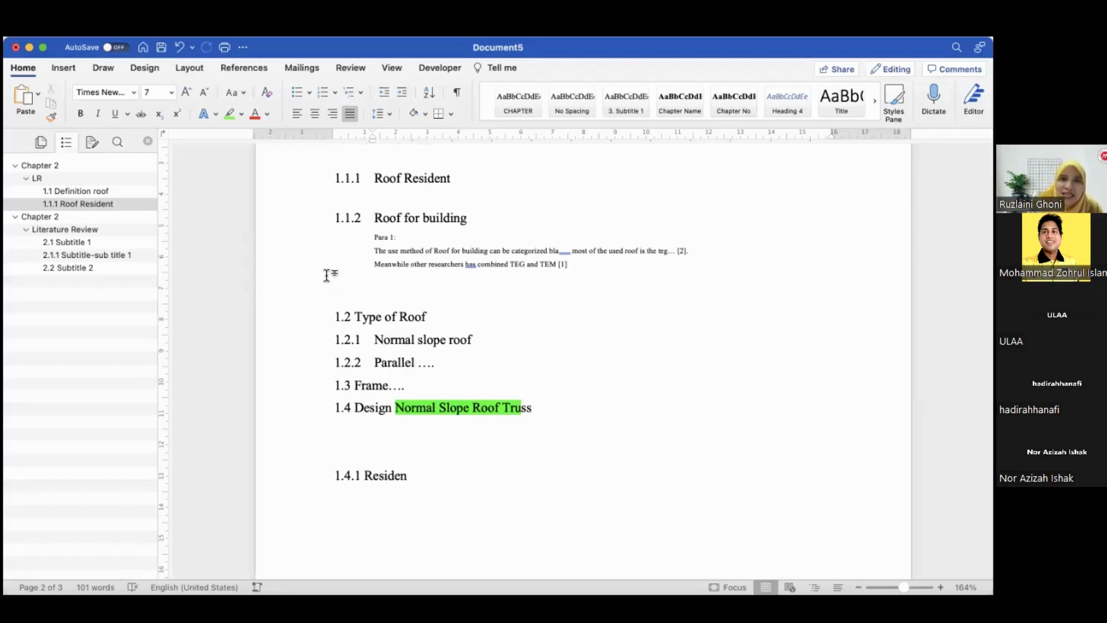
Open the Mendeley Cite pane from the References ribbon
{"action": "left_click", "coordinate": [243, 68]}
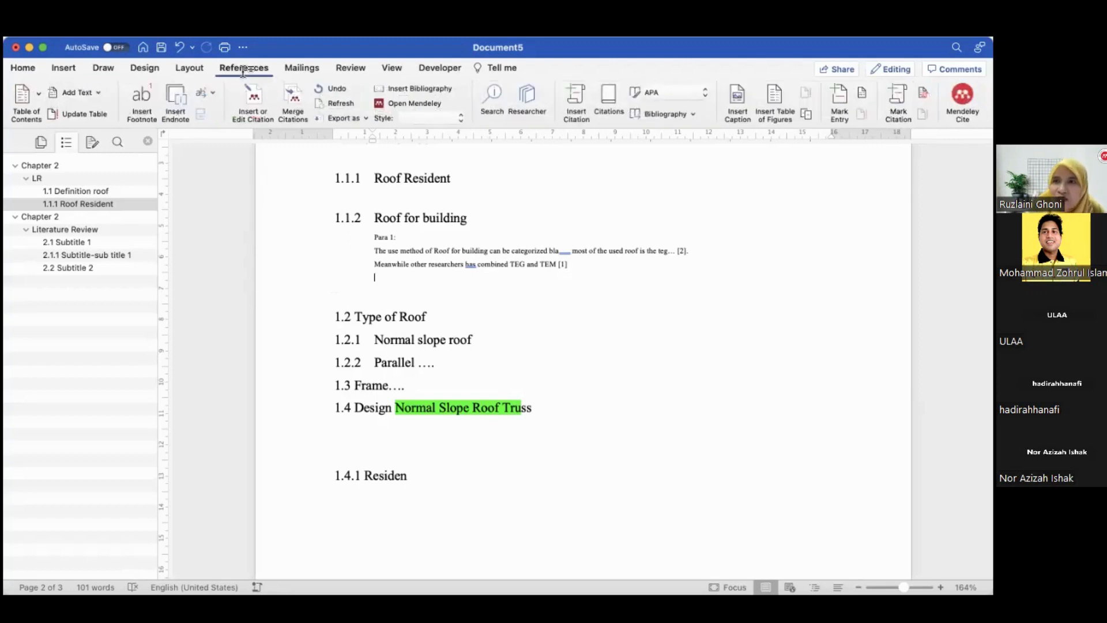
{"action": "left_click", "coordinate": [667, 255]}
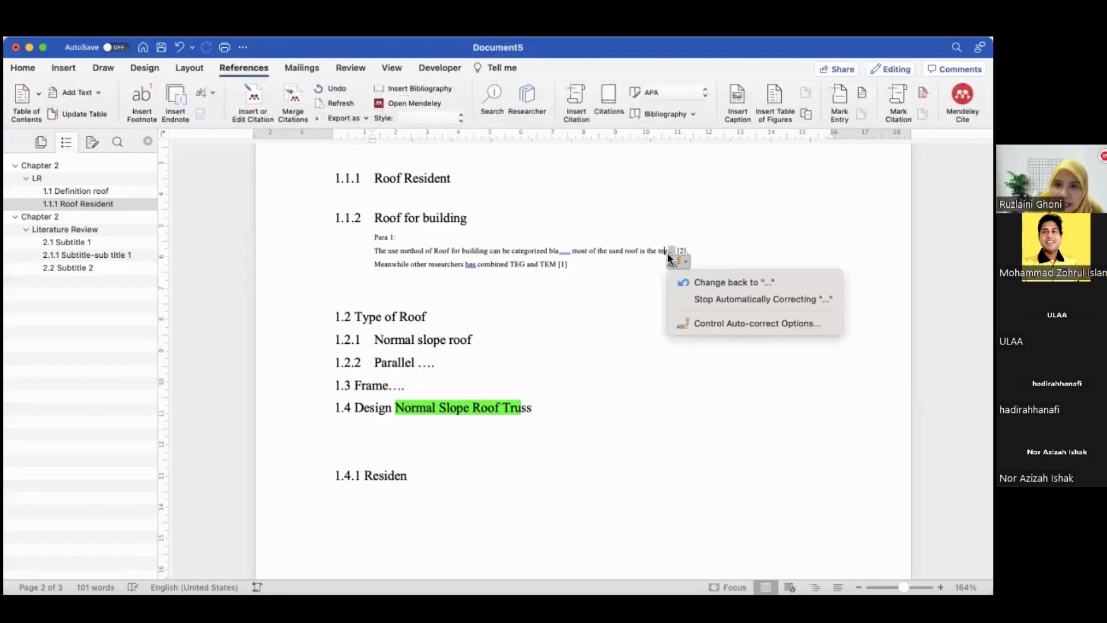
{"action": "left_click", "coordinate": [563, 263]}
{"action": "left_click", "coordinate": [561, 265]}
{"action": "left_click", "coordinate": [651, 277]}
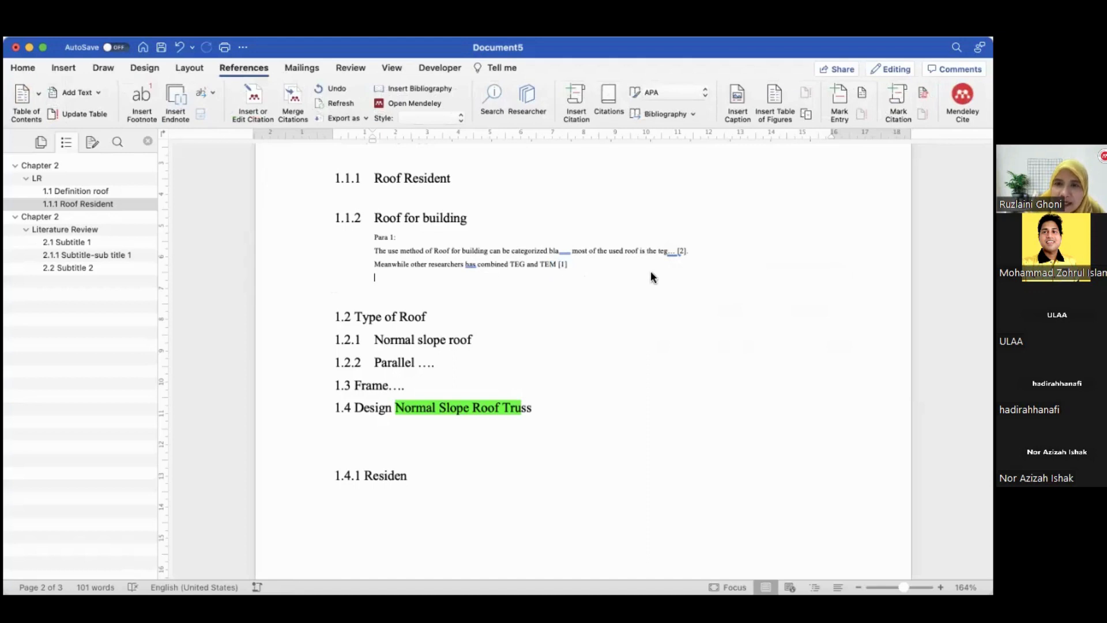
{"action": "left_click", "coordinate": [962, 95]}
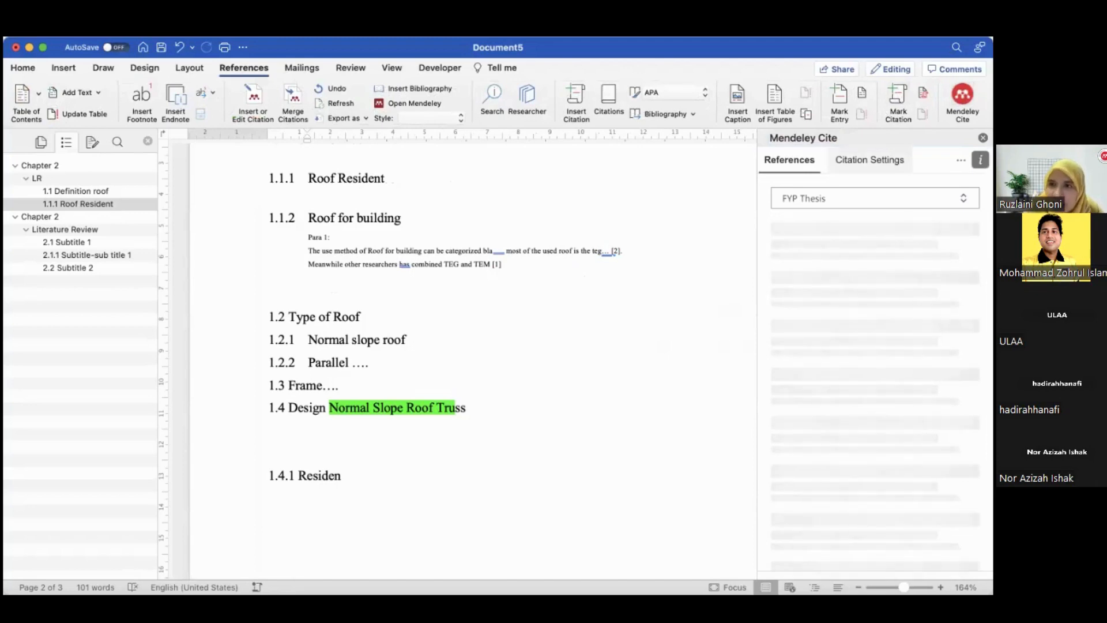
Change the citation style to American Psychological Association 7th edition in Mendeley Cite's citation settings
{"action": "left_click", "coordinate": [870, 160]}
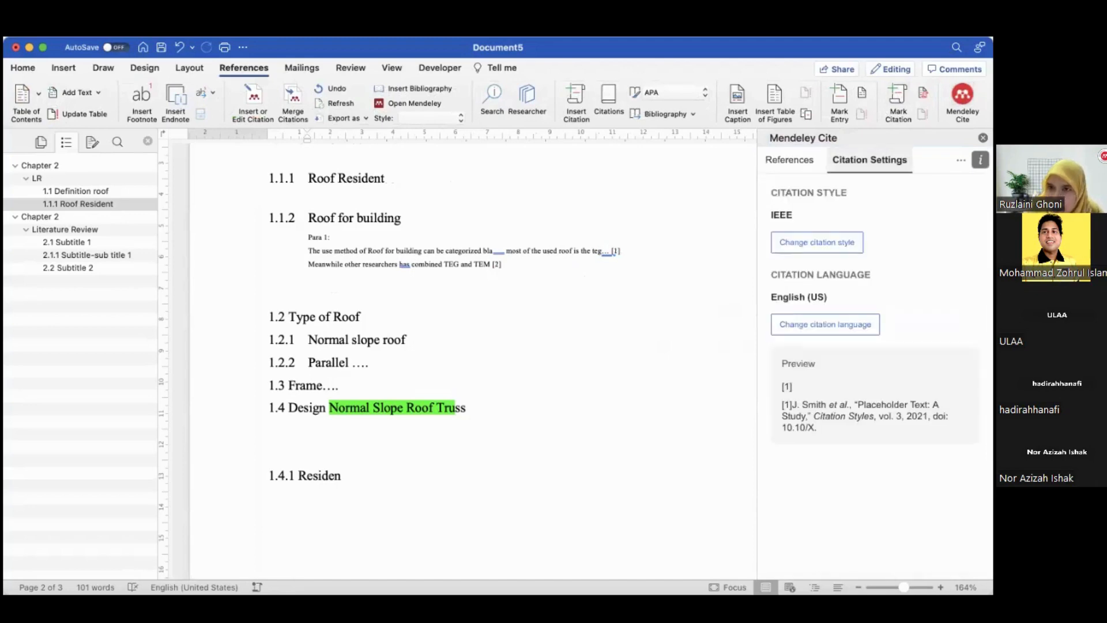
{"action": "left_click", "coordinate": [840, 241]}
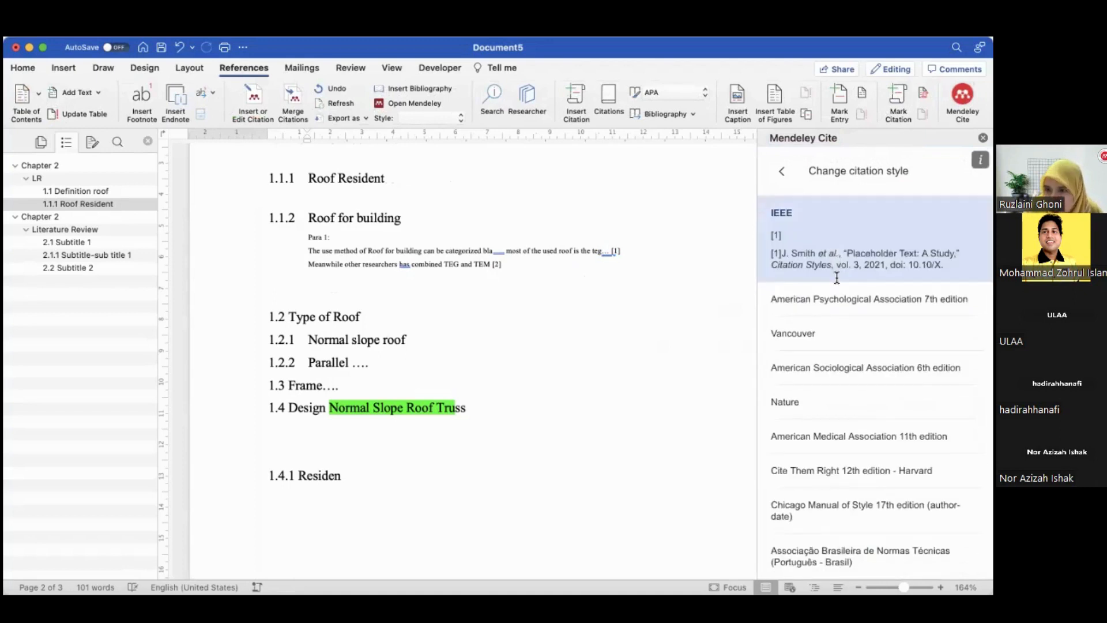
{"action": "left_click", "coordinate": [831, 310]}
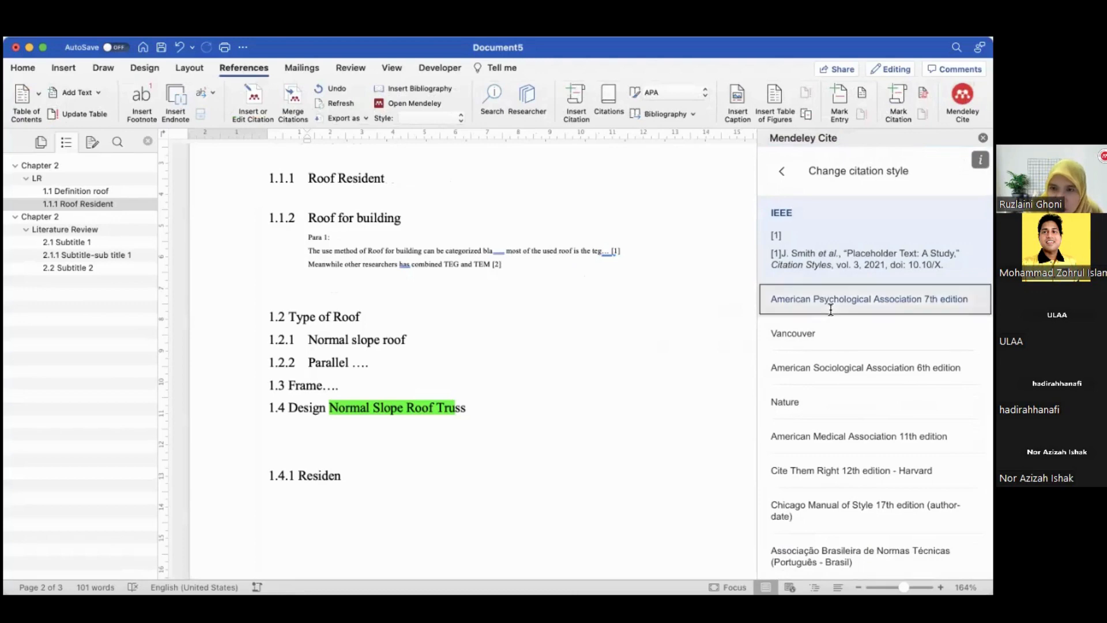
{"action": "left_click", "coordinate": [831, 560]}
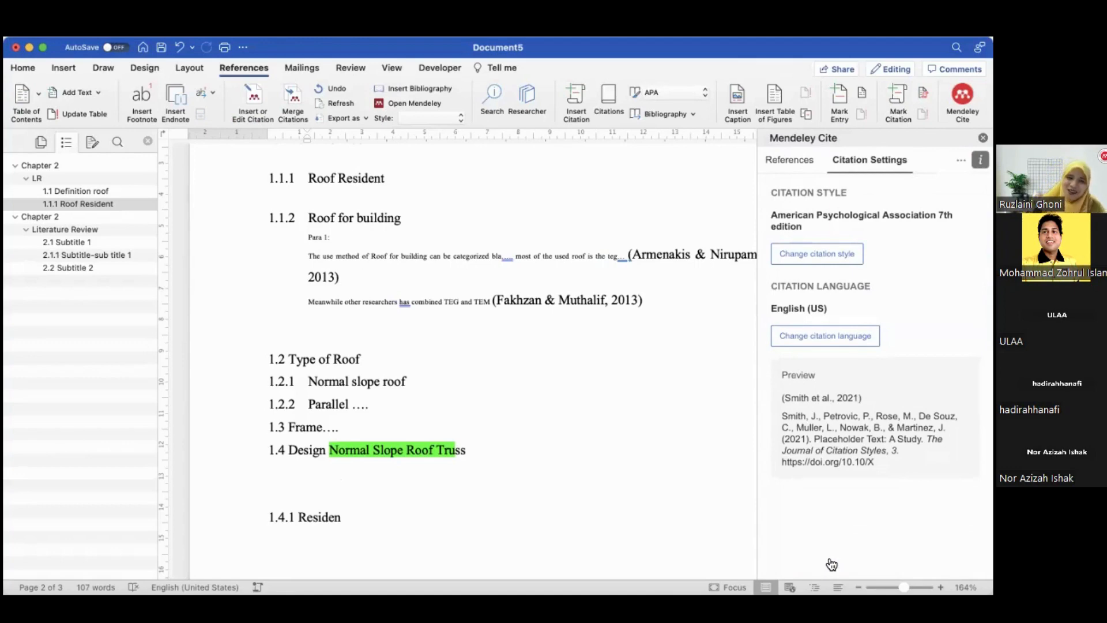
Insert a next-page section break after the 1.4.1 Residen heading
{"action": "scroll", "coordinate": [634, 452], "scroll_direction": "down", "scroll_amount": 5}
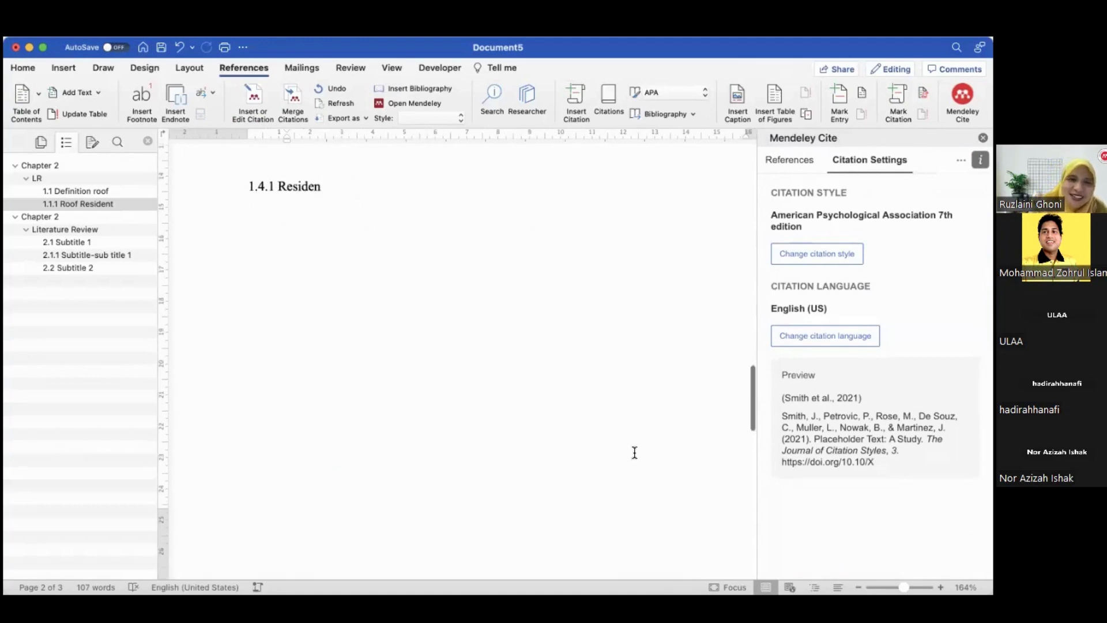
{"action": "left_click", "coordinate": [420, 210]}
{"action": "key", "text": "Return"}
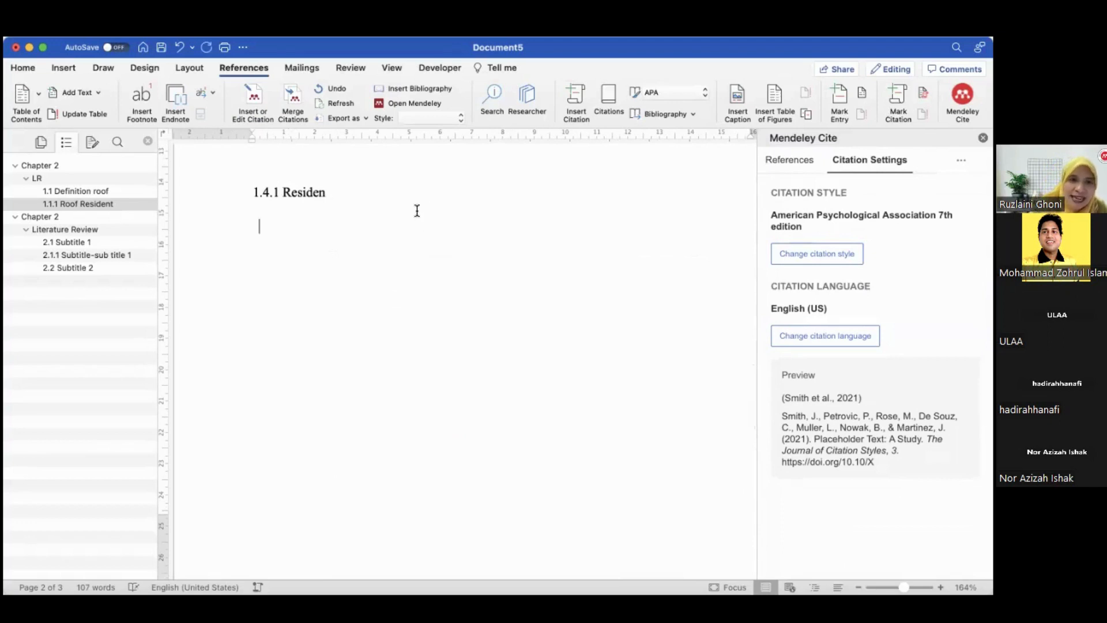
{"action": "left_click", "coordinate": [173, 30]}
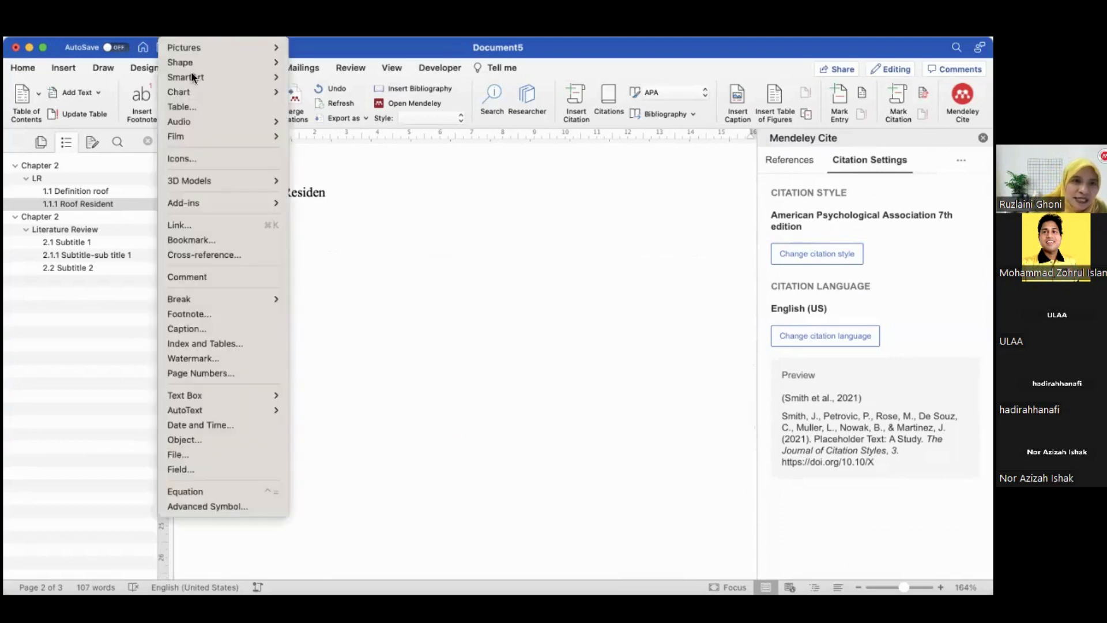
{"action": "mouse_move", "coordinate": [212, 298]}
{"action": "left_click", "coordinate": [336, 331]}
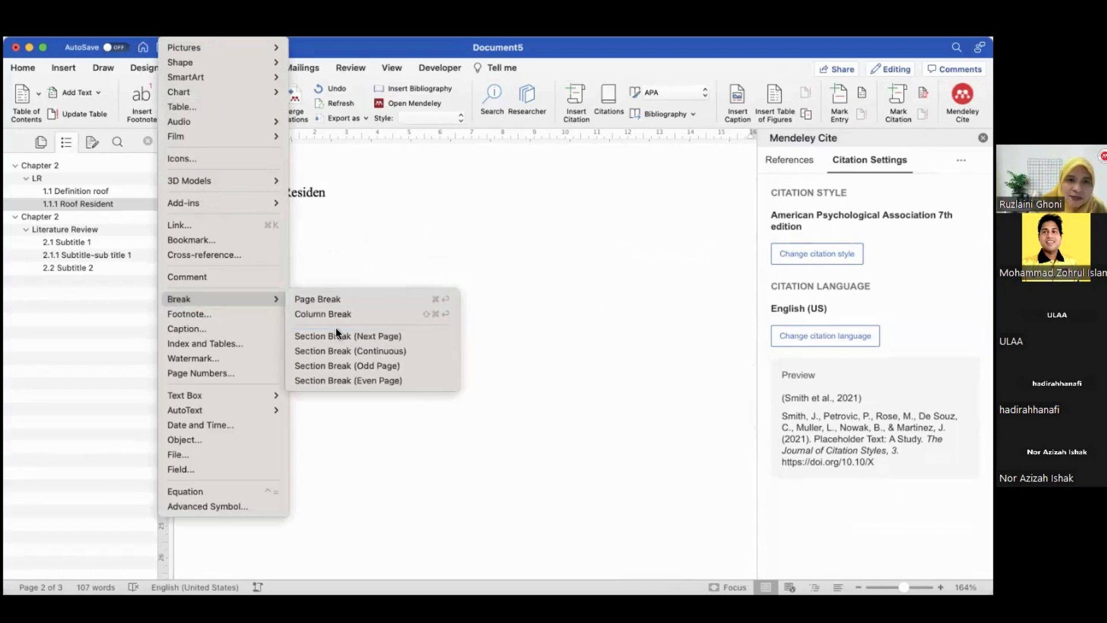
Write a "Reference" heading at the top of the new page and start a new line
{"action": "scroll", "coordinate": [407, 533], "scroll_direction": "down", "scroll_amount": 2}
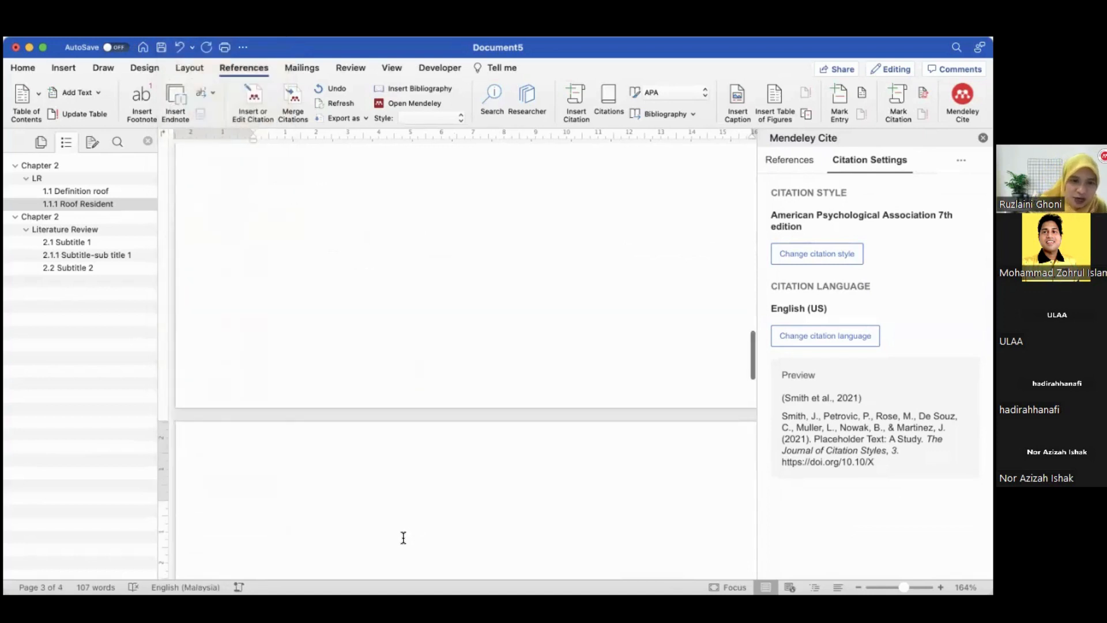
{"action": "scroll", "coordinate": [306, 505], "scroll_direction": "down", "scroll_amount": 5}
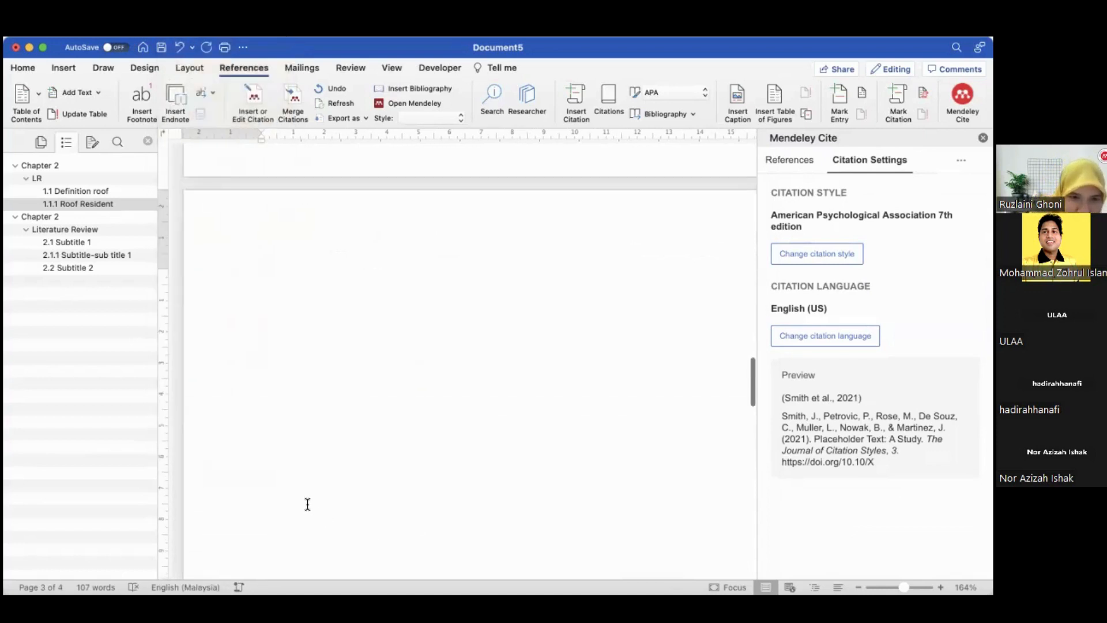
{"action": "left_click", "coordinate": [284, 502]}
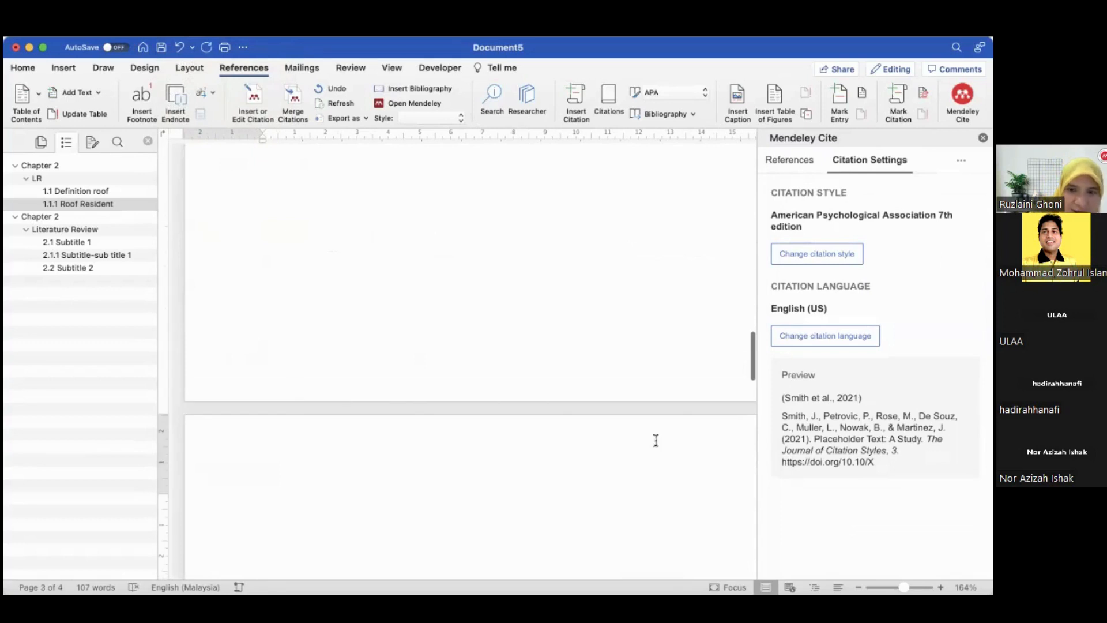
{"action": "type", "text": "Re"}
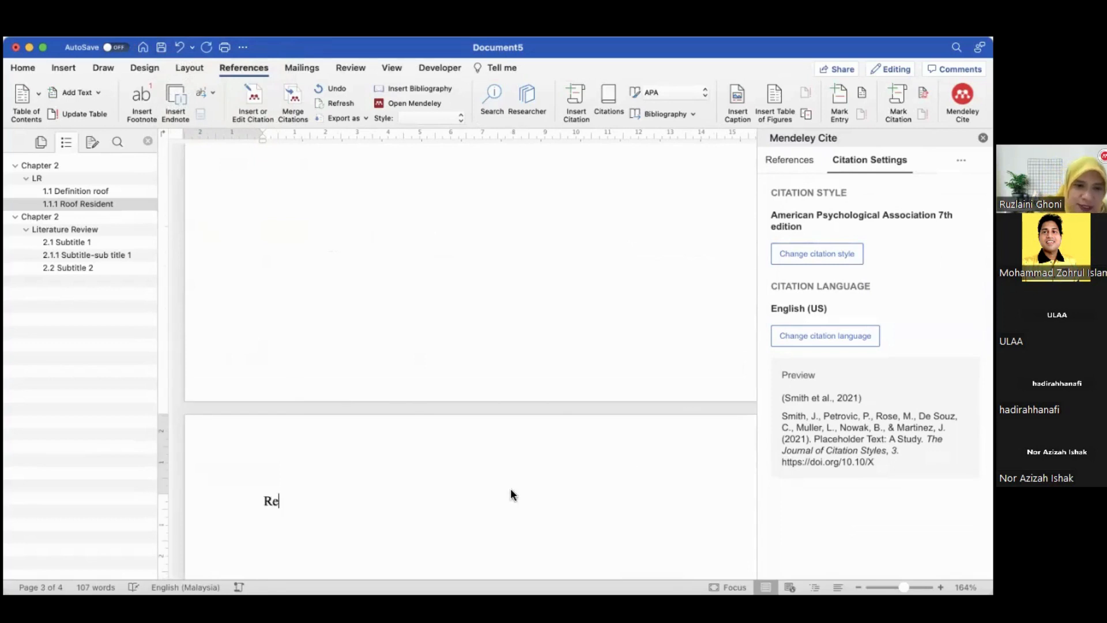
{"action": "type", "text": "ference"}
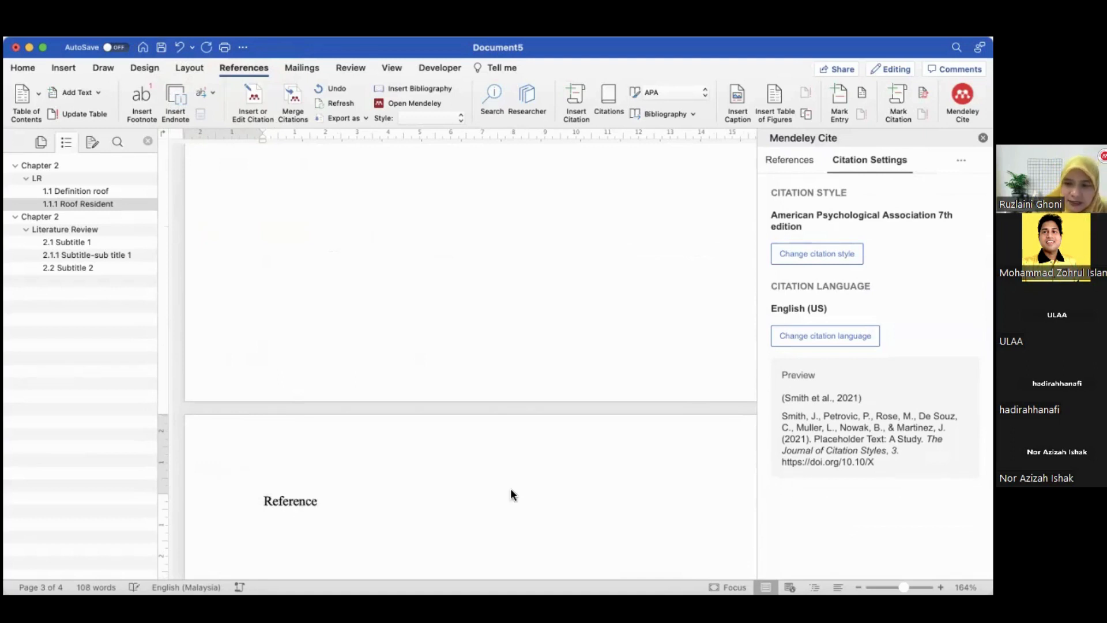
{"action": "key", "text": "Return"}
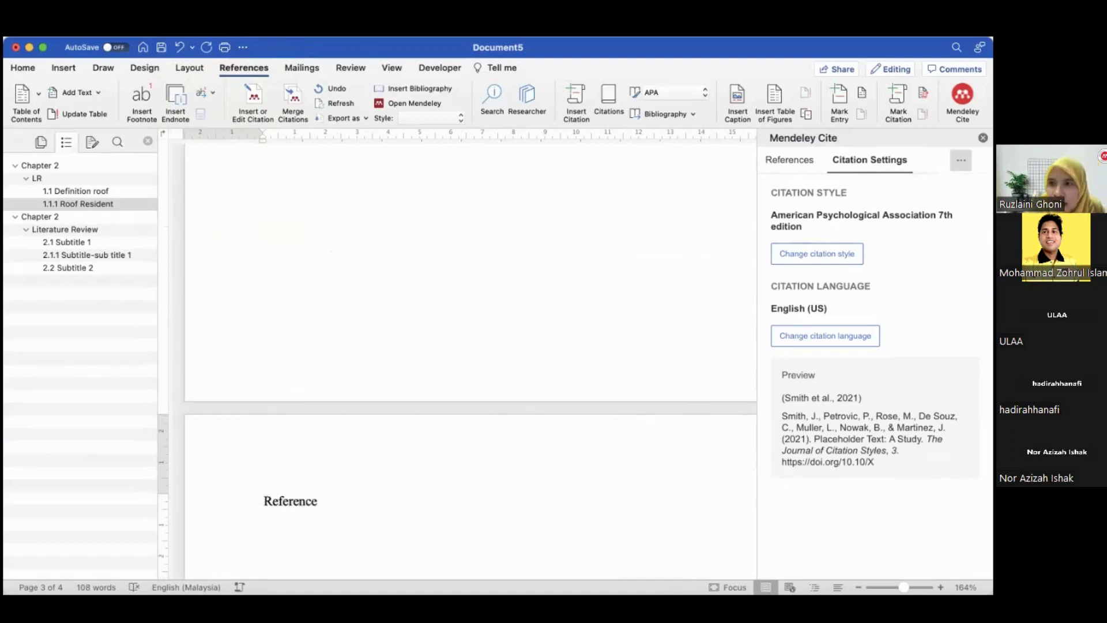
Insert the bibliography below the Reference heading using Mendeley Cite
{"action": "left_click", "coordinate": [960, 160]}
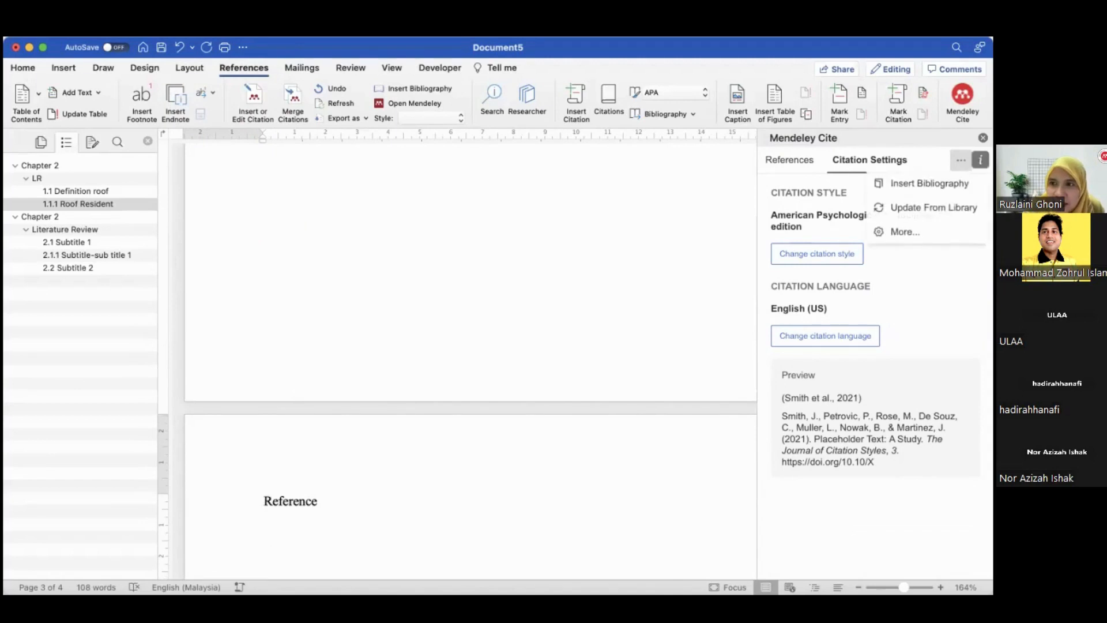
{"action": "left_click", "coordinate": [930, 183]}
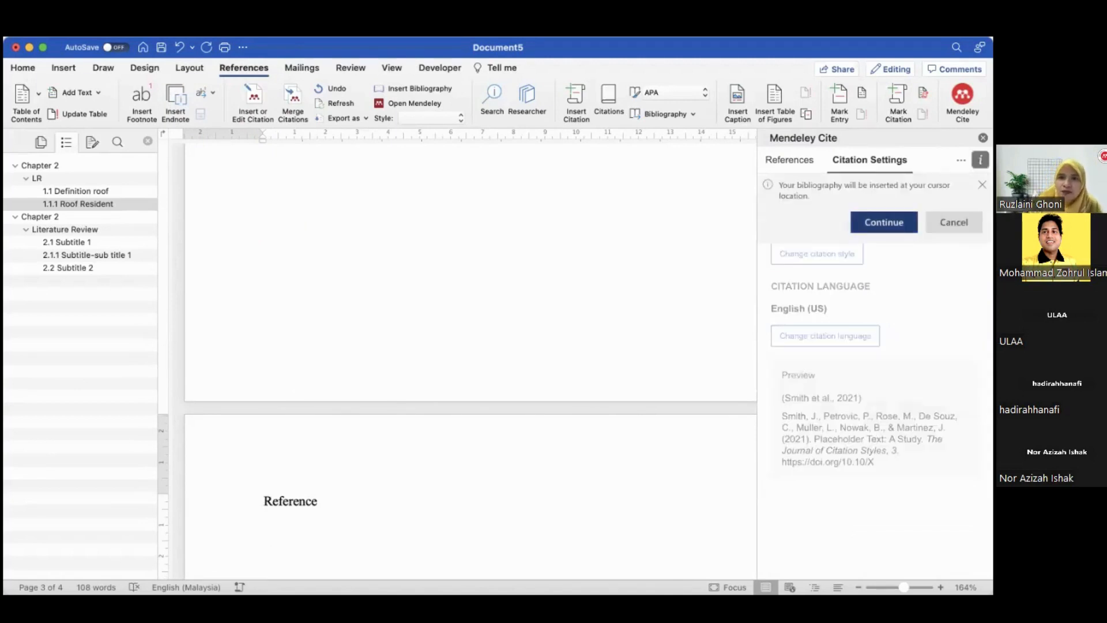
{"action": "left_click", "coordinate": [885, 222]}
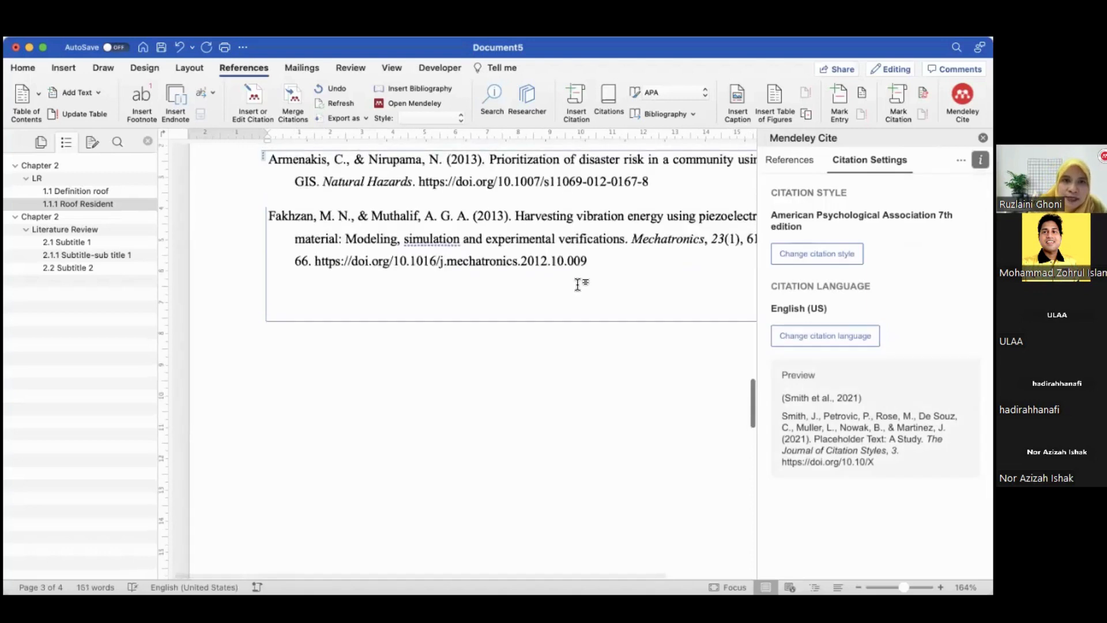
{"action": "scroll", "coordinate": [578, 284], "scroll_direction": "up", "scroll_amount": 2}
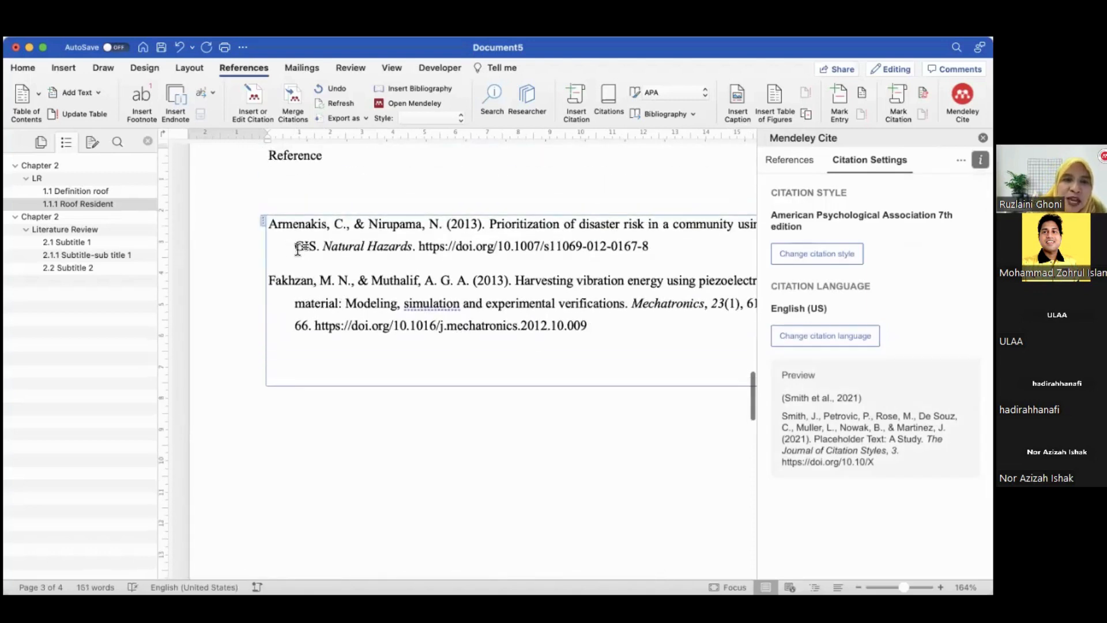
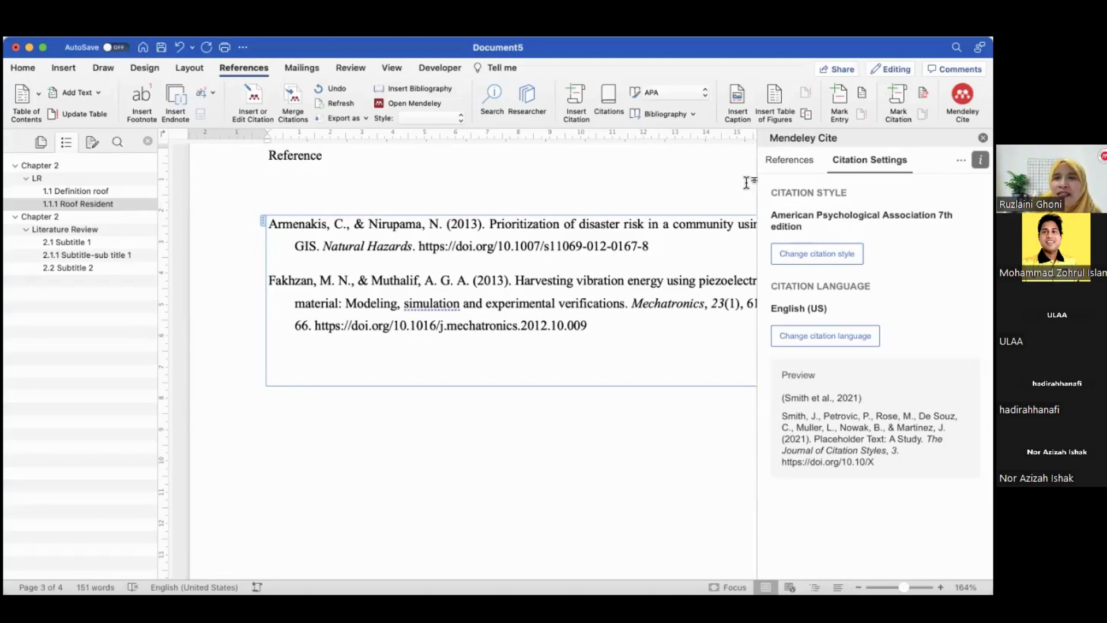
Change the citation style to IEEE and update the document's citations and bibliography
{"action": "left_click", "coordinate": [807, 257]}
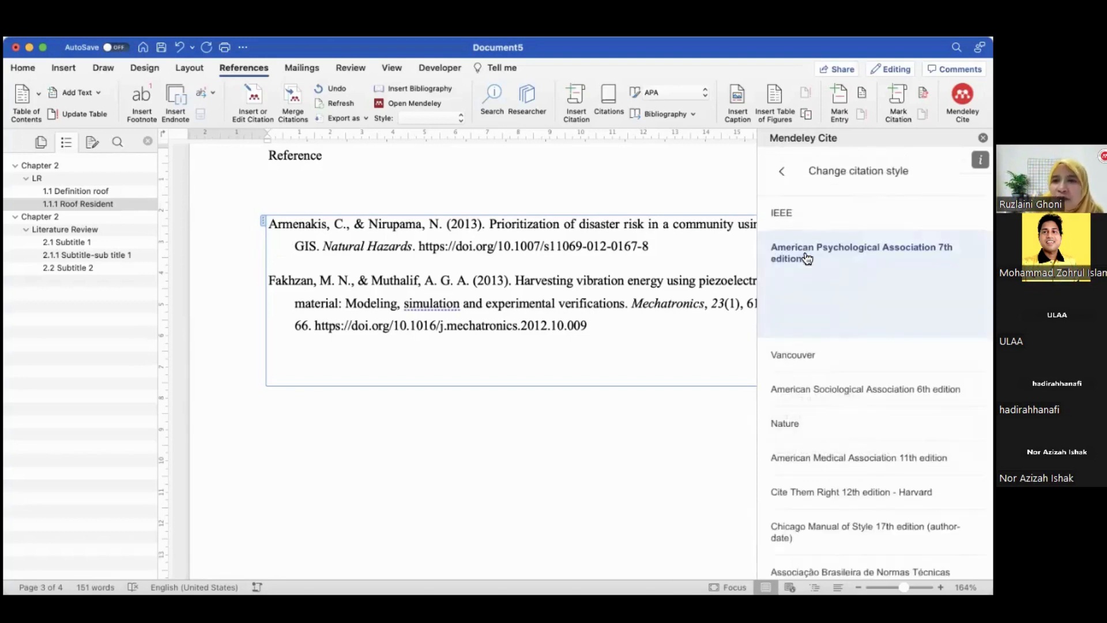
{"action": "left_click", "coordinate": [801, 220]}
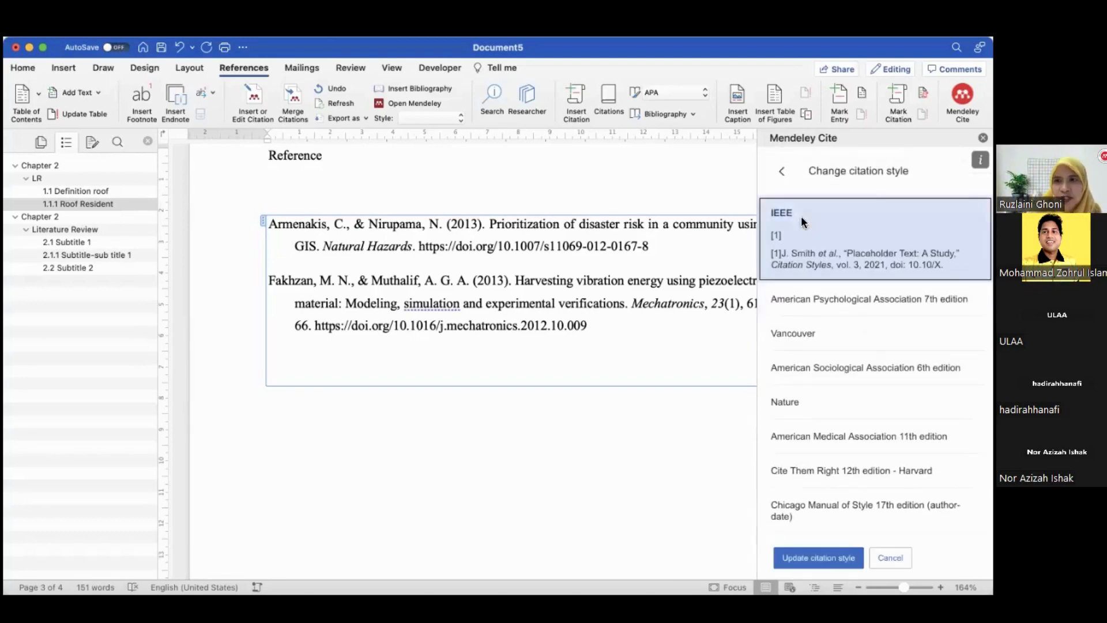
{"action": "left_click", "coordinate": [822, 558]}
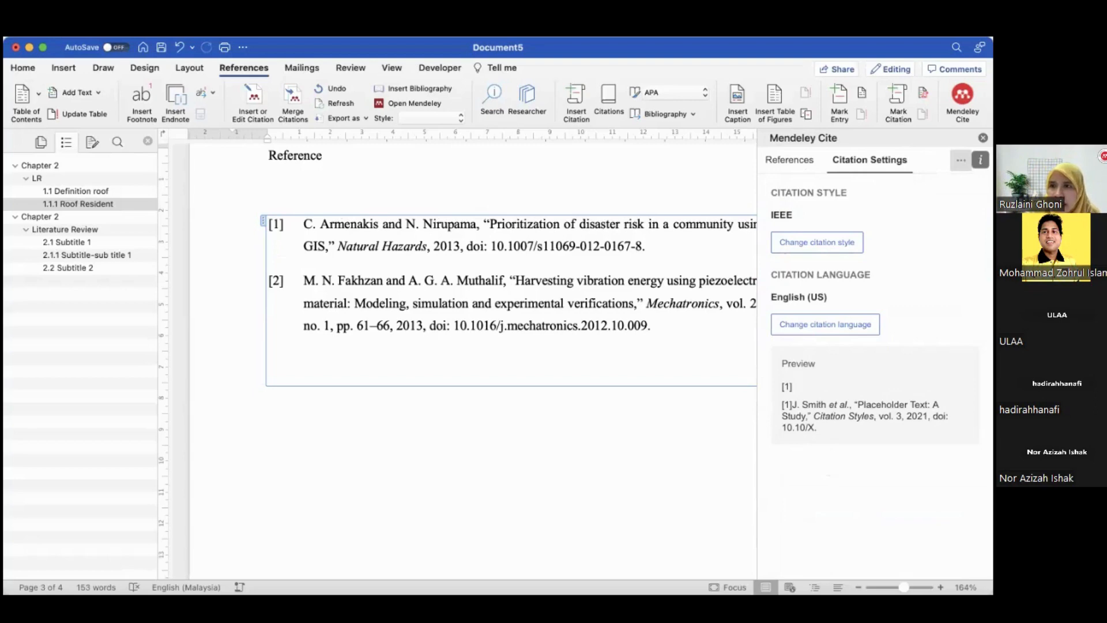
Update the document's references from the Mendeley library through Mendeley Cite
{"action": "left_click", "coordinate": [961, 160]}
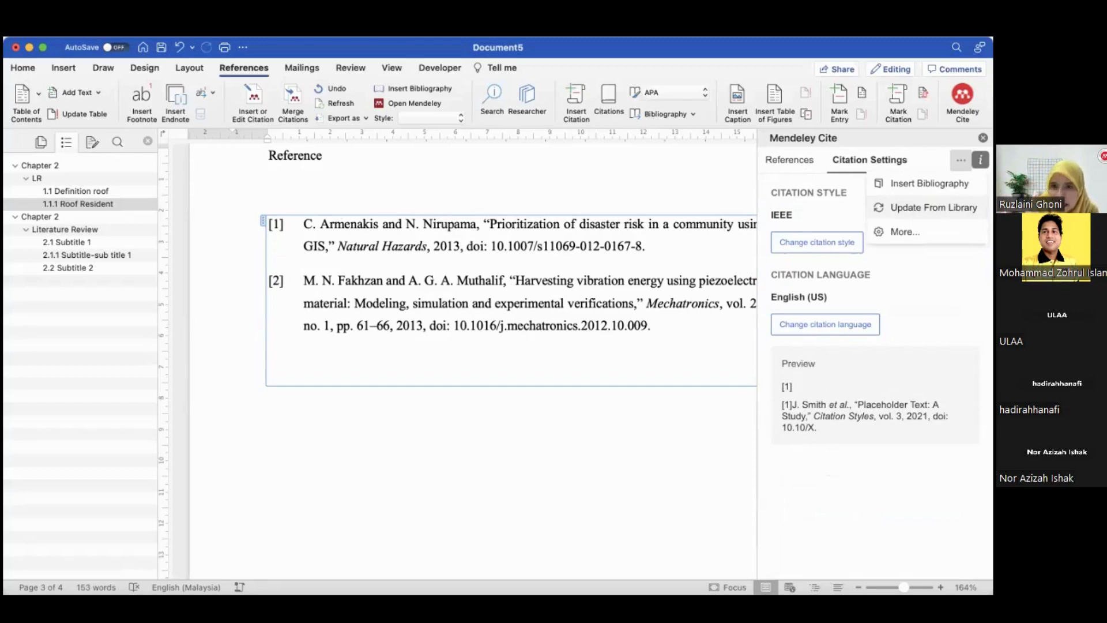
{"action": "left_click", "coordinate": [933, 207]}
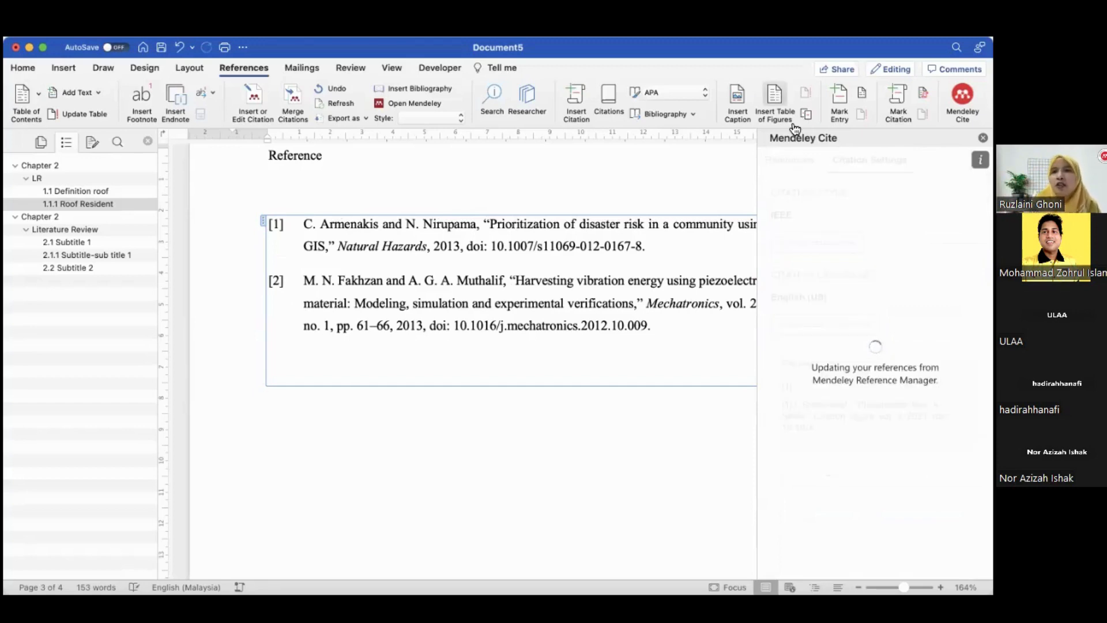
{"action": "left_click", "coordinate": [795, 166]}
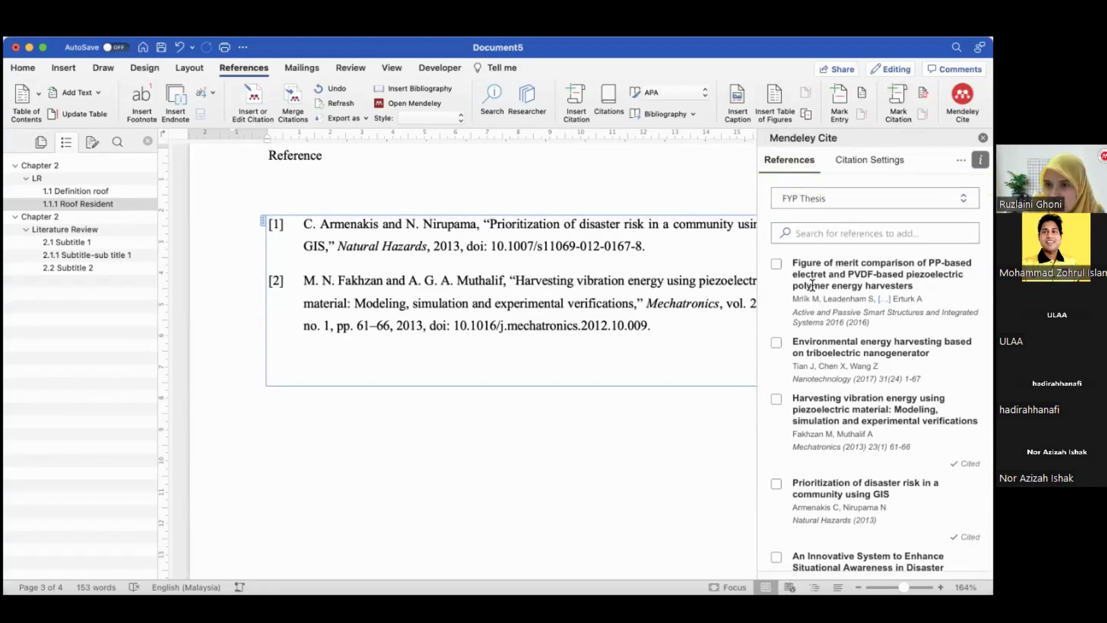
{"action": "left_click", "coordinate": [960, 160]}
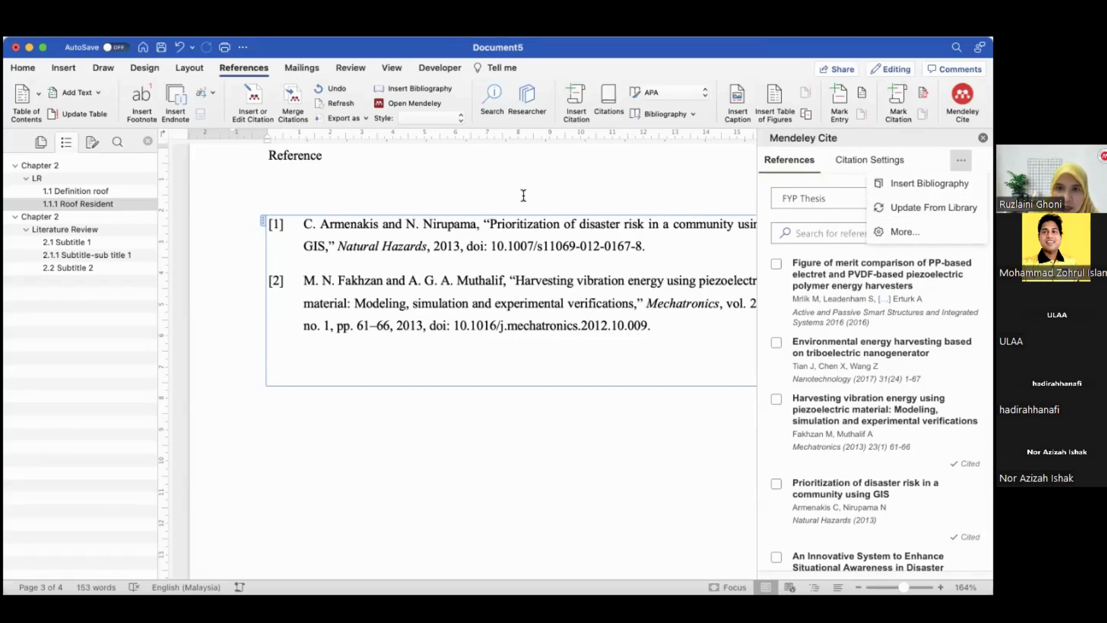
{"action": "left_click", "coordinate": [795, 545]}
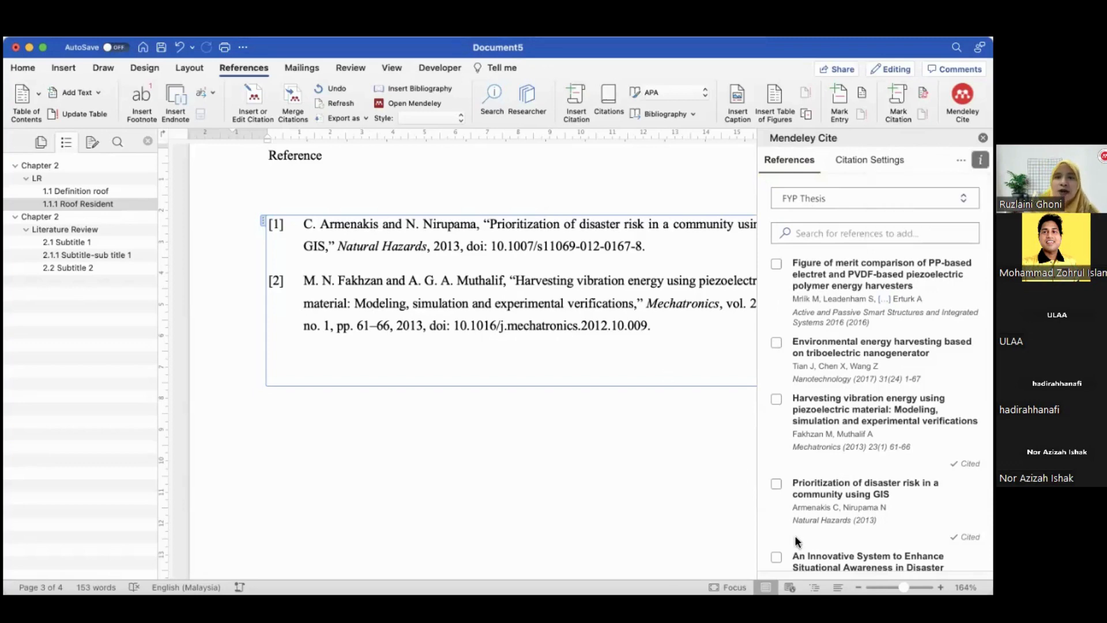
Switch to the browser and read through the Severe Weather 101 Floods page, selecting the paragraph on where floods occur
{"action": "key", "text": "super+Tab"}
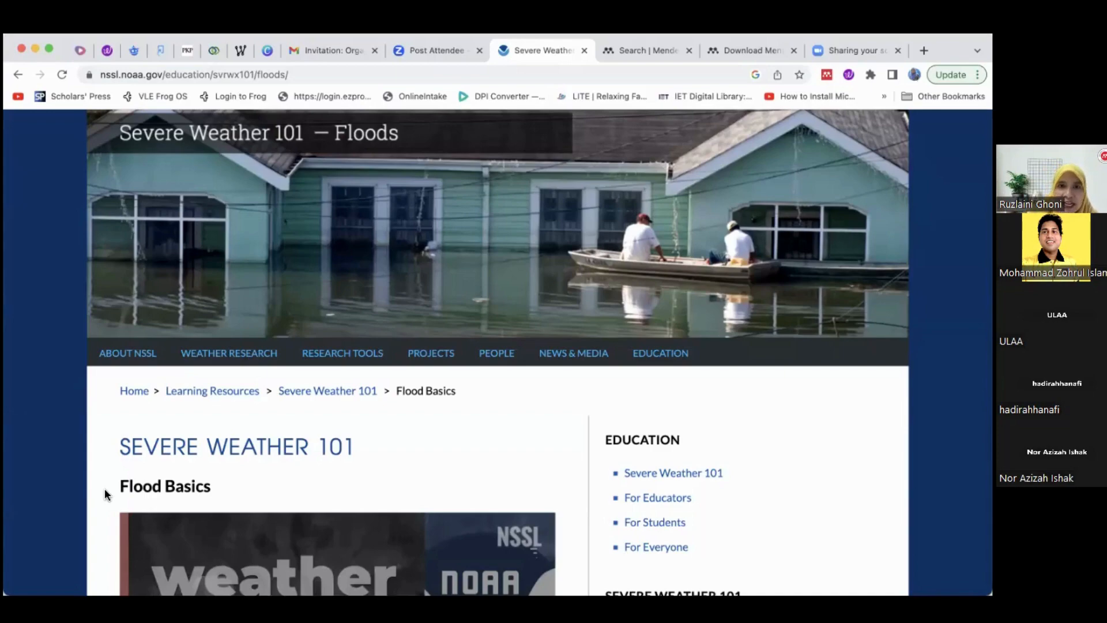
{"action": "scroll", "coordinate": [232, 455], "scroll_direction": "down", "scroll_amount": 10}
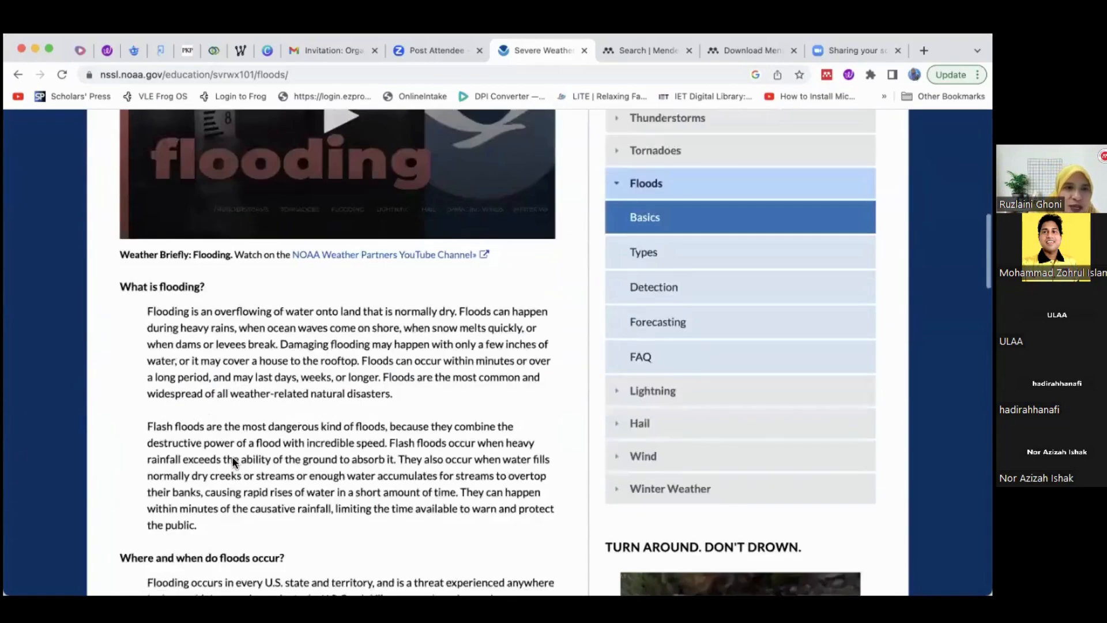
{"action": "scroll", "coordinate": [194, 241], "scroll_direction": "down", "scroll_amount": 3}
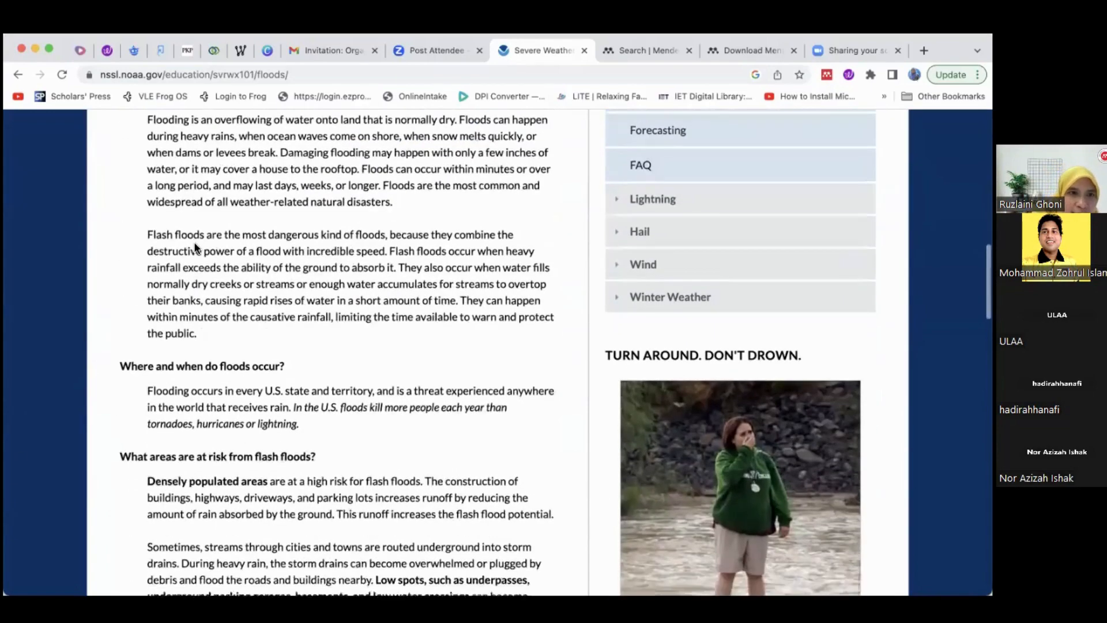
{"action": "scroll", "coordinate": [196, 248], "scroll_direction": "up", "scroll_amount": 3}
{"action": "scroll", "coordinate": [202, 269], "scroll_direction": "down", "scroll_amount": 3}
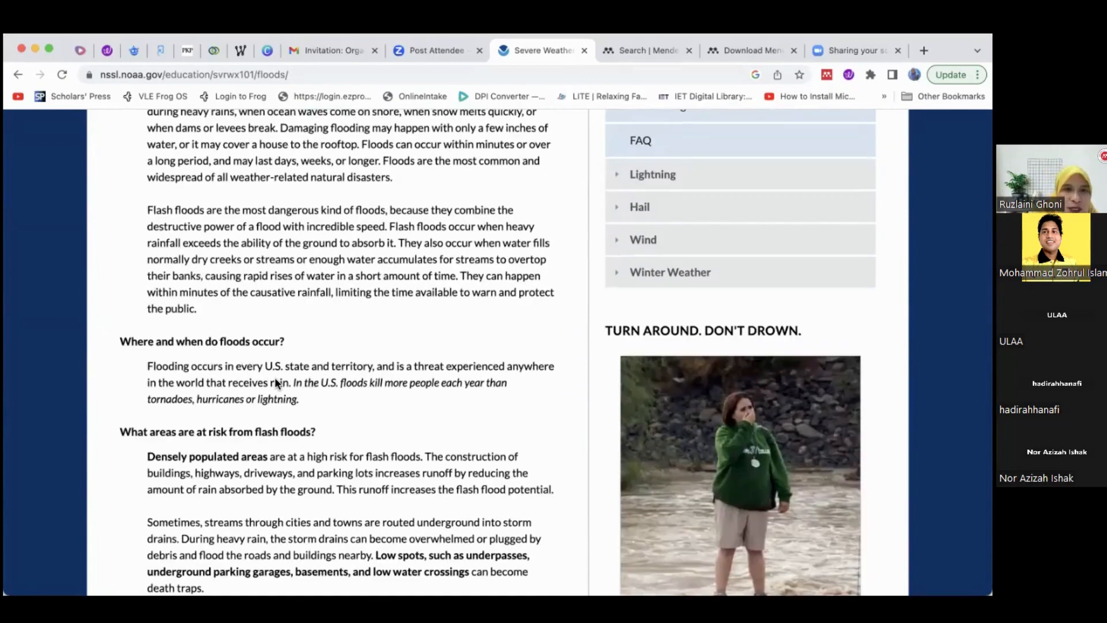
{"action": "left_click_drag", "start_coordinate": [148, 366], "coordinate": [306, 399]}
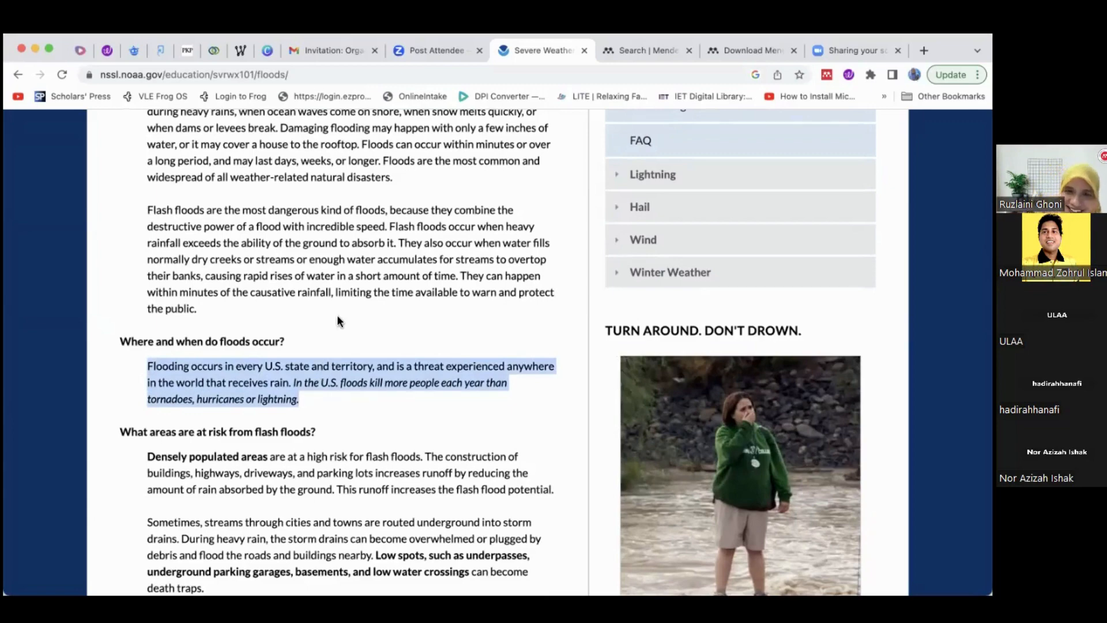
{"action": "scroll", "coordinate": [338, 316], "scroll_direction": "up", "scroll_amount": 12}
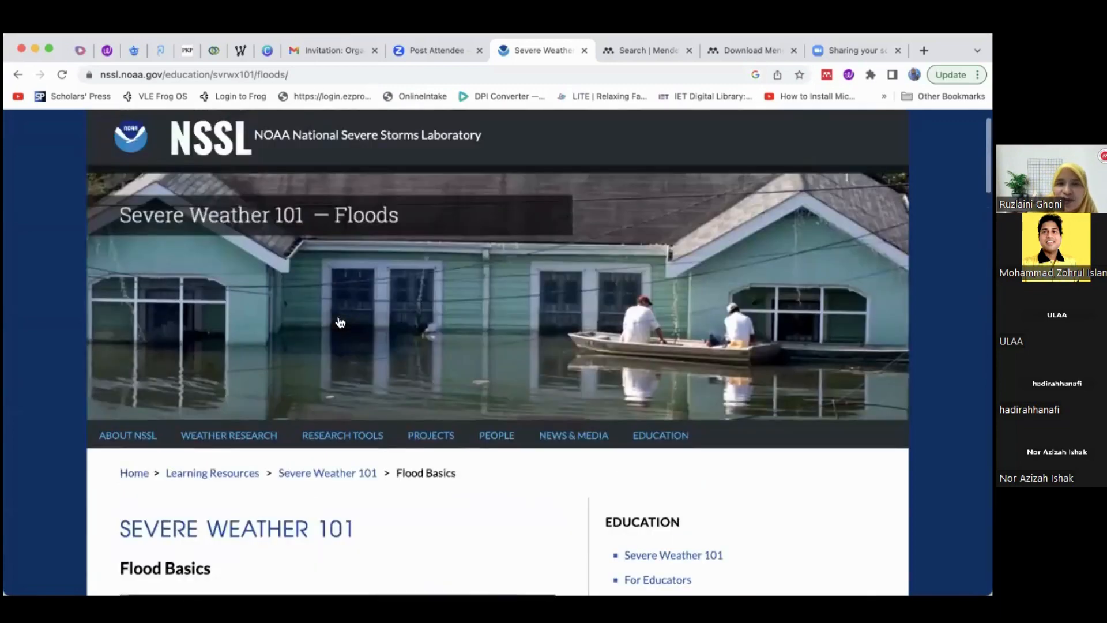
{"action": "scroll", "coordinate": [340, 323], "scroll_direction": "up", "scroll_amount": 2}
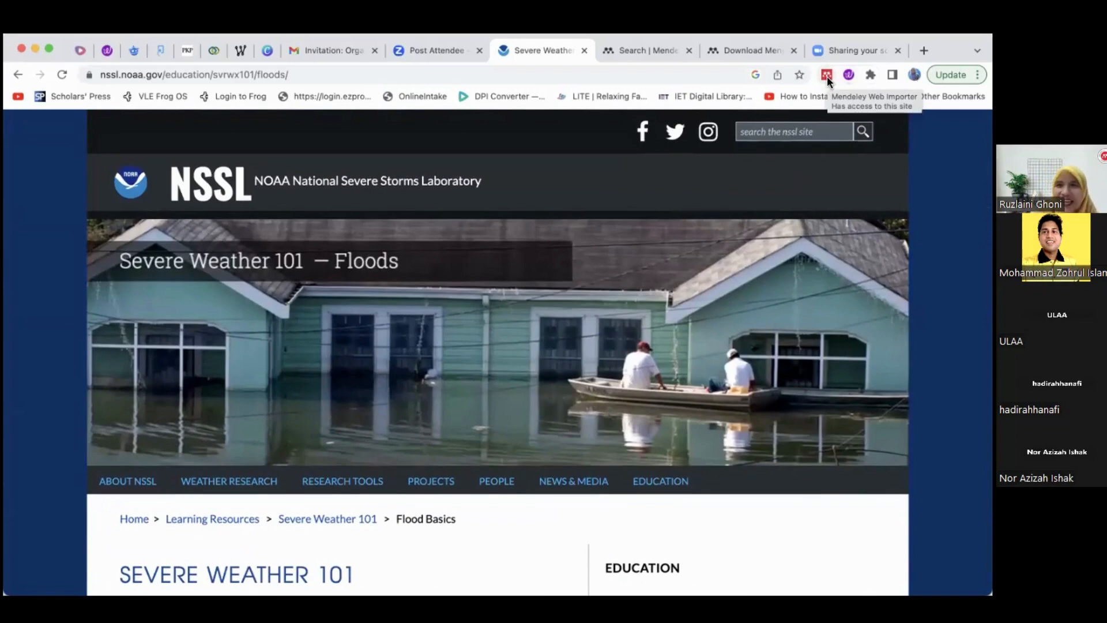
Try the Mendeley Web Importer extension and close the Mendeley search and download tabs
{"action": "left_click", "coordinate": [649, 50]}
{"action": "left_click", "coordinate": [542, 50]}
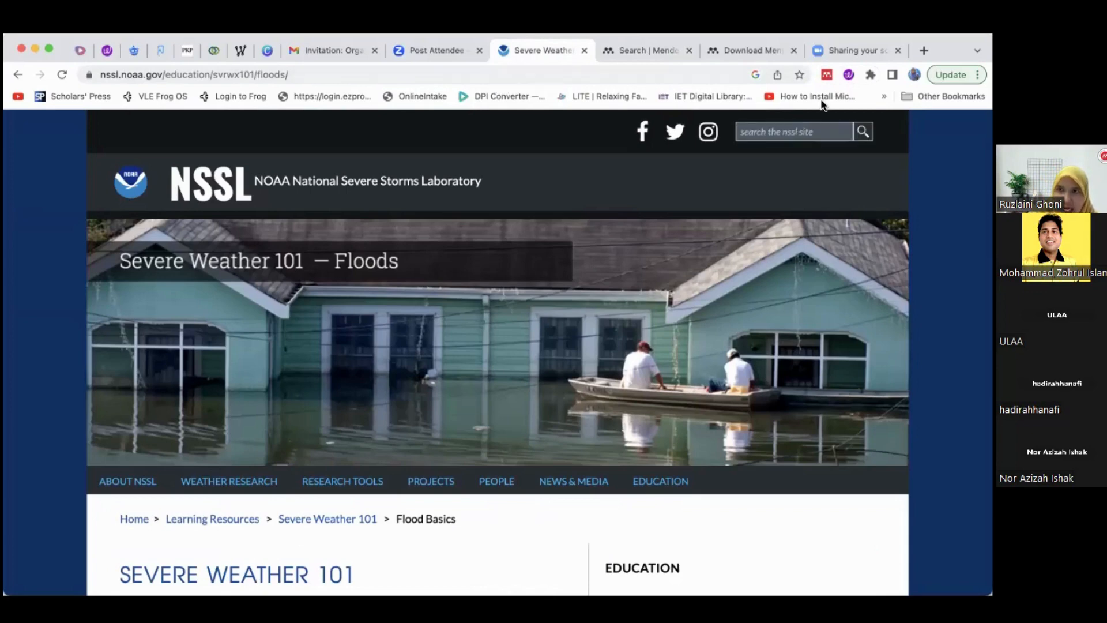
{"action": "left_click", "coordinate": [826, 75]}
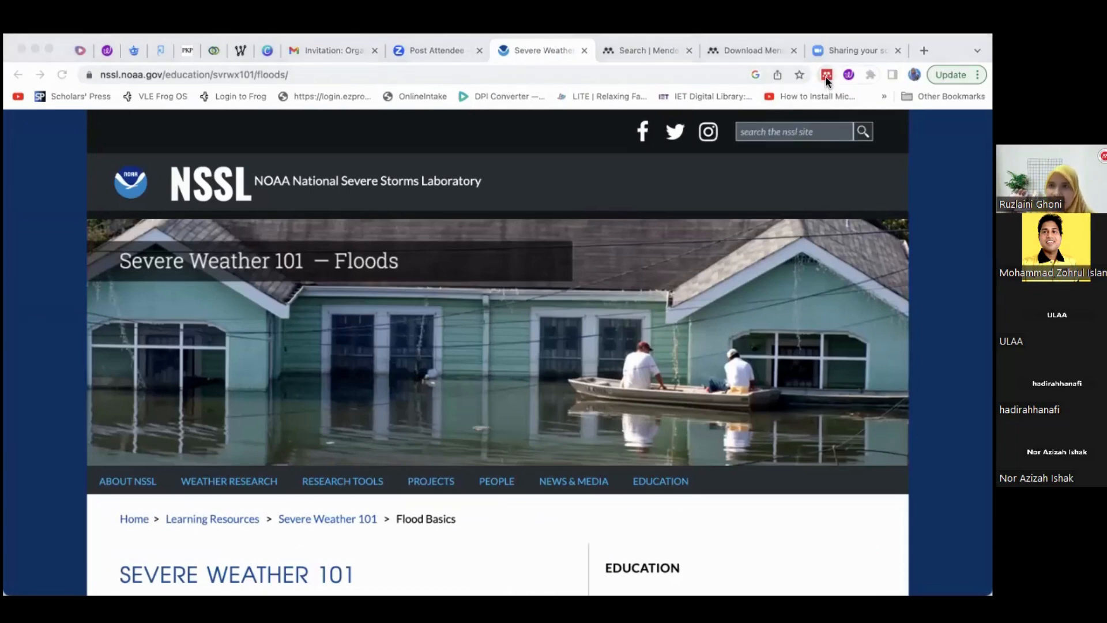
{"action": "left_click", "coordinate": [827, 80]}
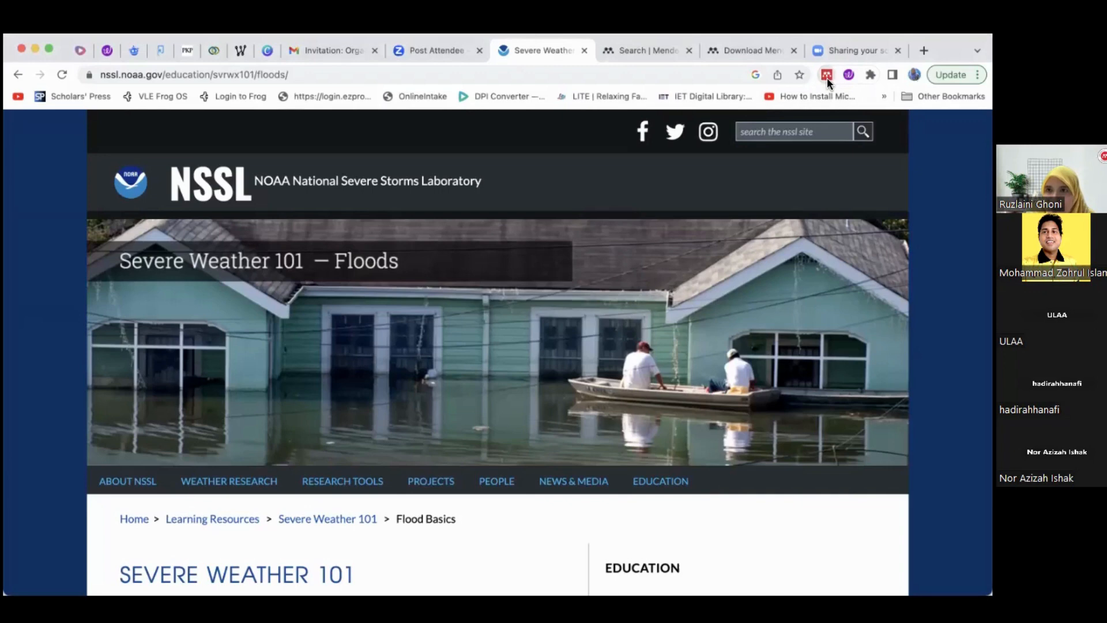
{"action": "left_click", "coordinate": [688, 51]}
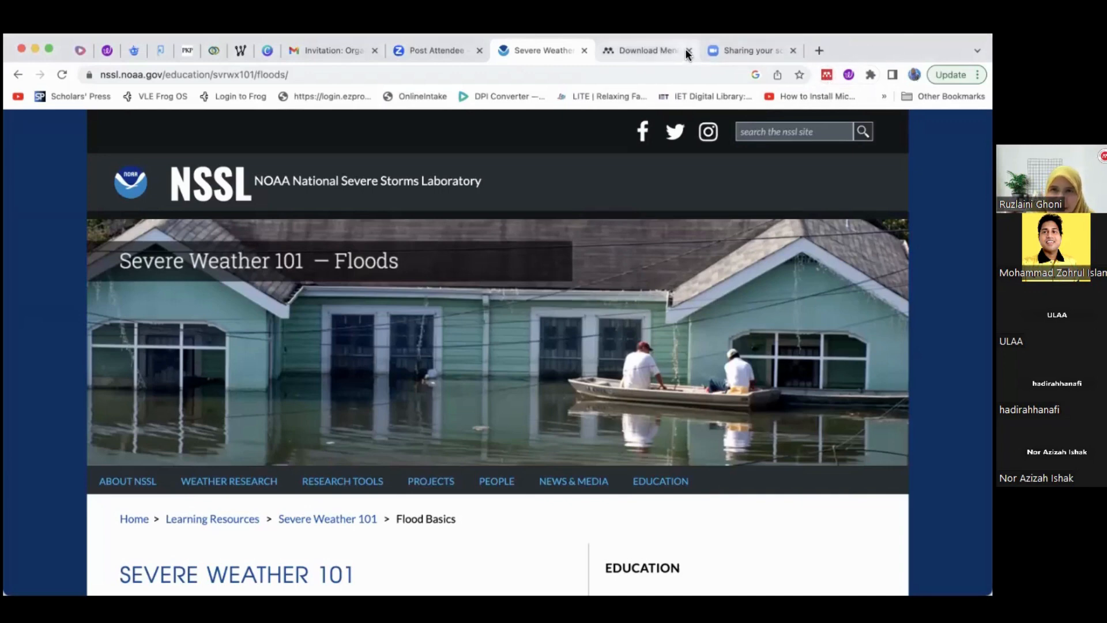
{"action": "left_click", "coordinate": [688, 50]}
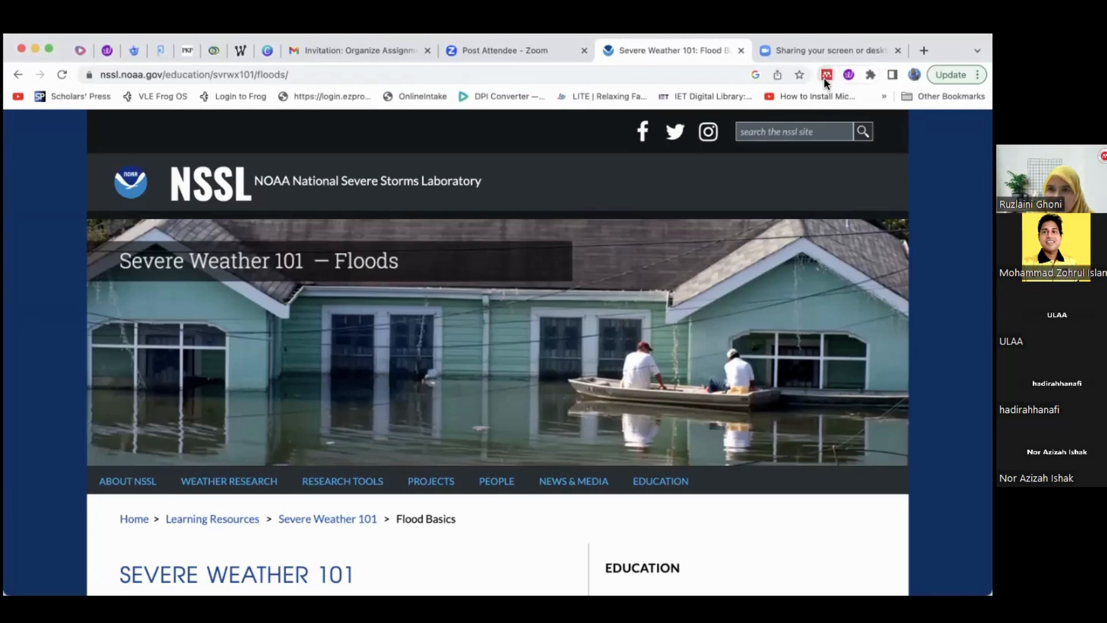
Inspect the Mendeley Web Importer extension's Chrome Web Store page and its options menu
{"action": "right_click", "coordinate": [823, 78]}
{"action": "left_click", "coordinate": [827, 99]}
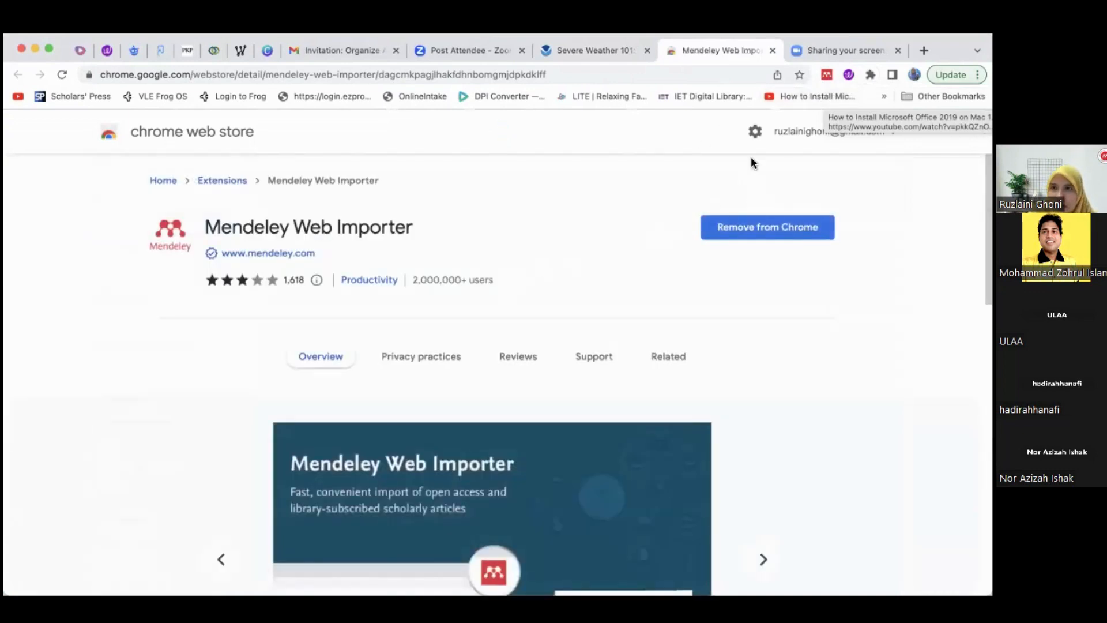
{"action": "left_click", "coordinate": [774, 51]}
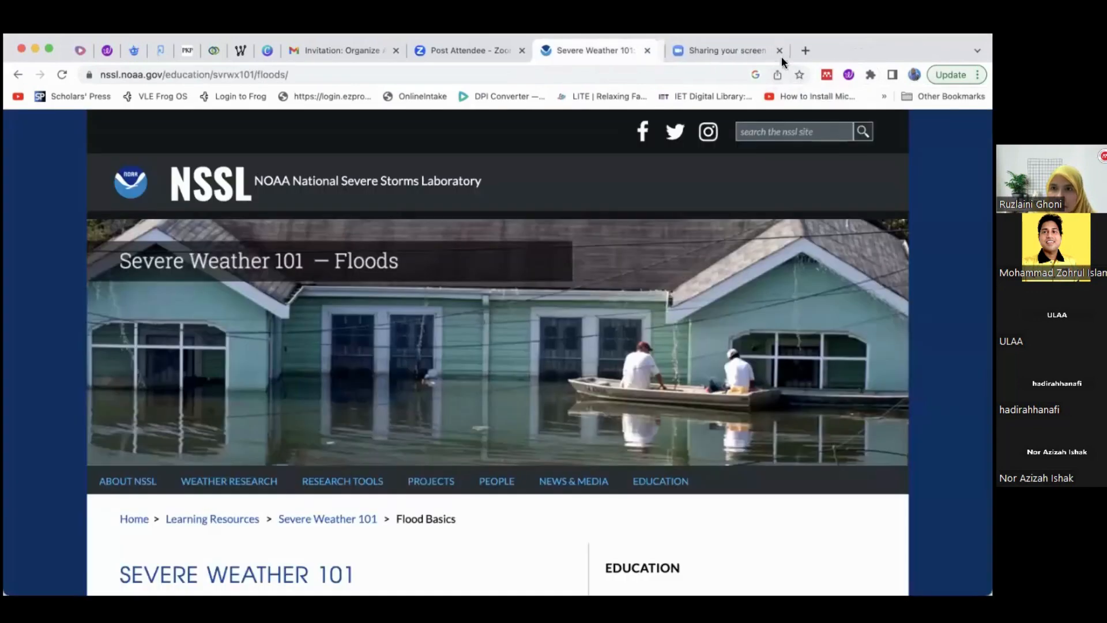
{"action": "right_click", "coordinate": [826, 77]}
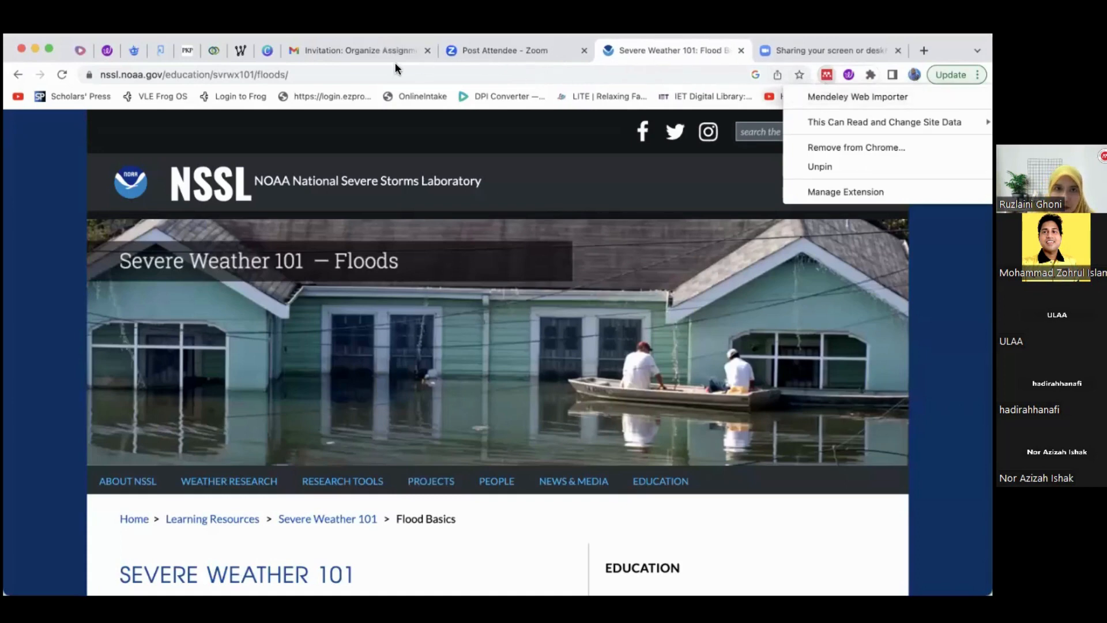
{"action": "left_click", "coordinate": [477, 64]}
Search the web for google scholar and open the Google Scholar site
{"action": "left_click", "coordinate": [486, 50]}
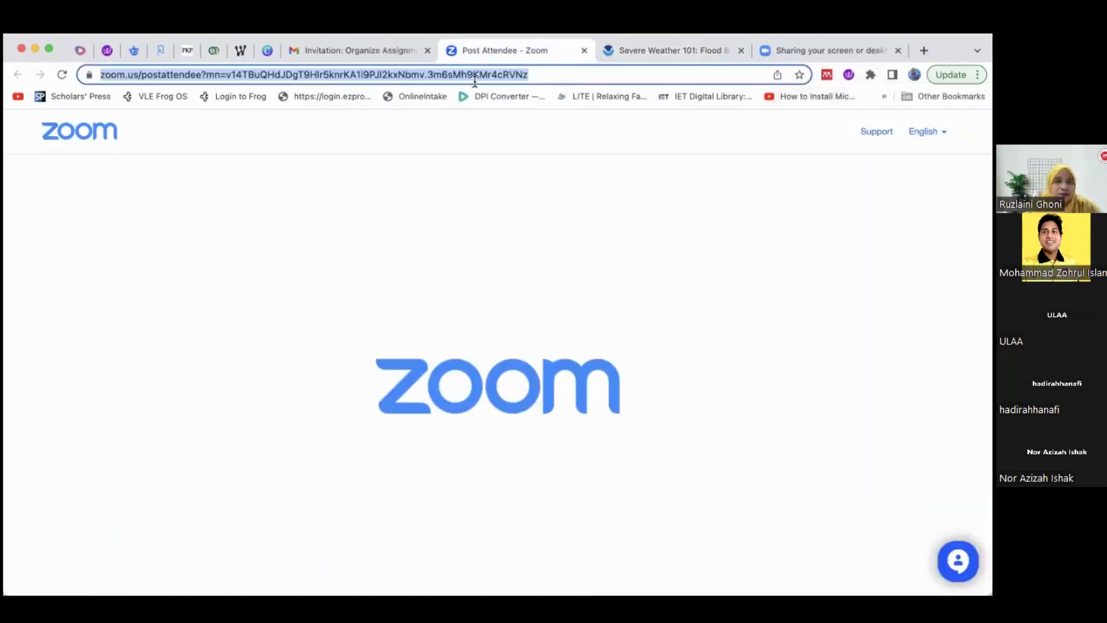
{"action": "type", "text": "goog"}
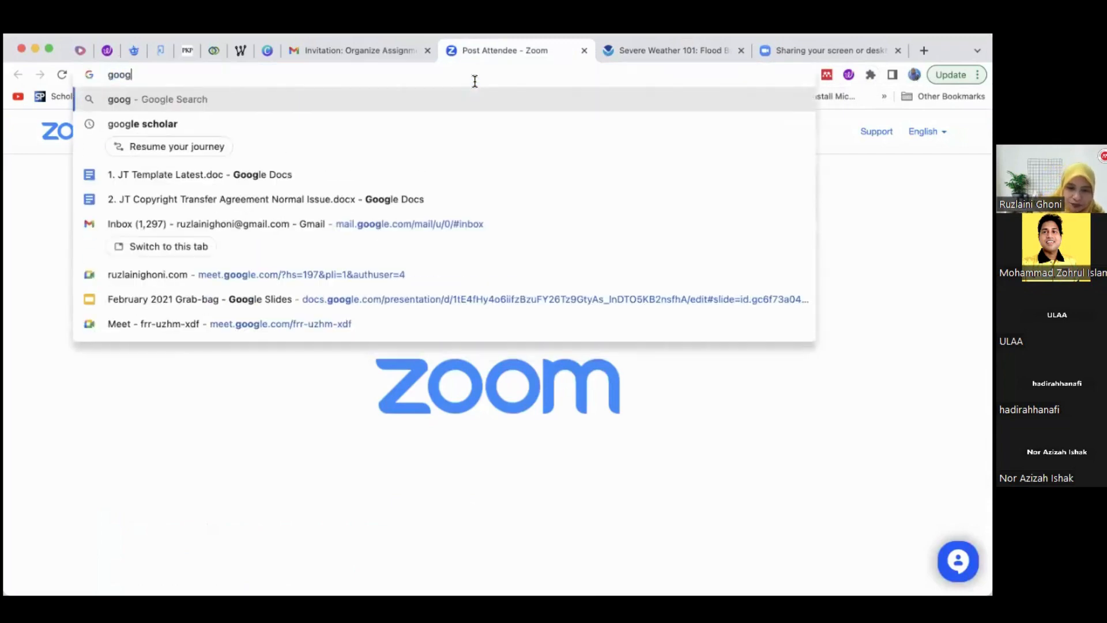
{"action": "type", "text": "le scholar"}
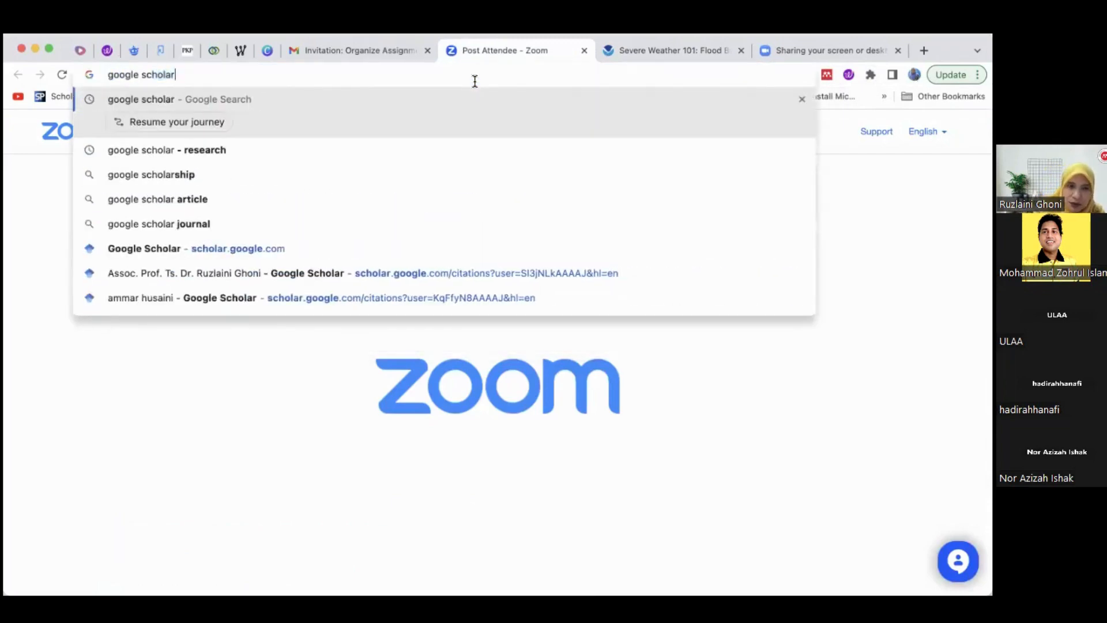
{"action": "key", "text": "Return"}
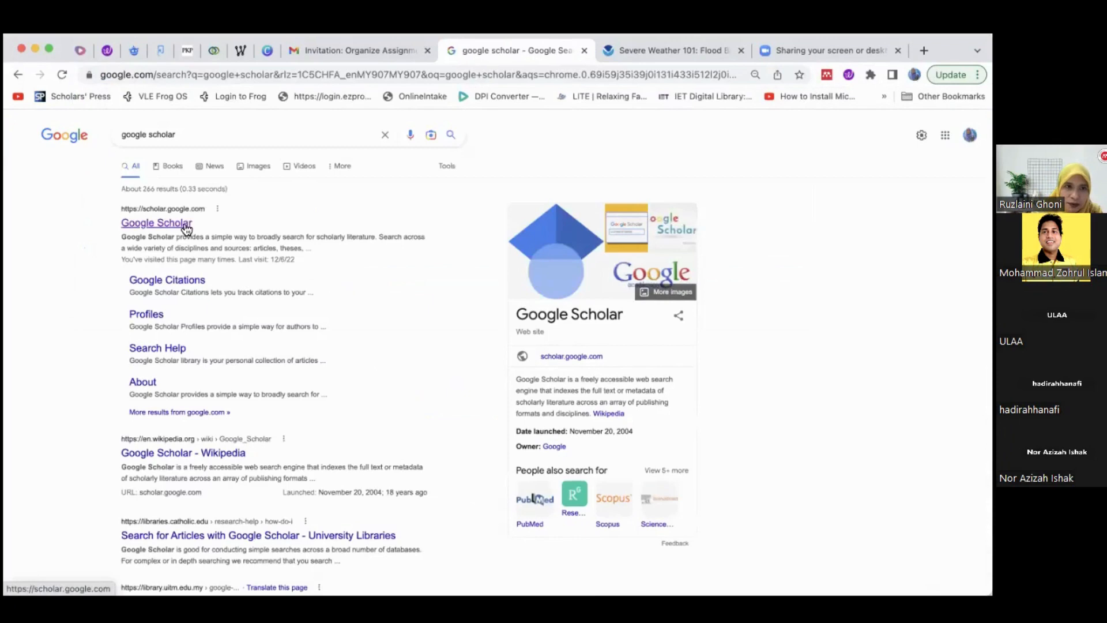
{"action": "left_click", "coordinate": [187, 228]}
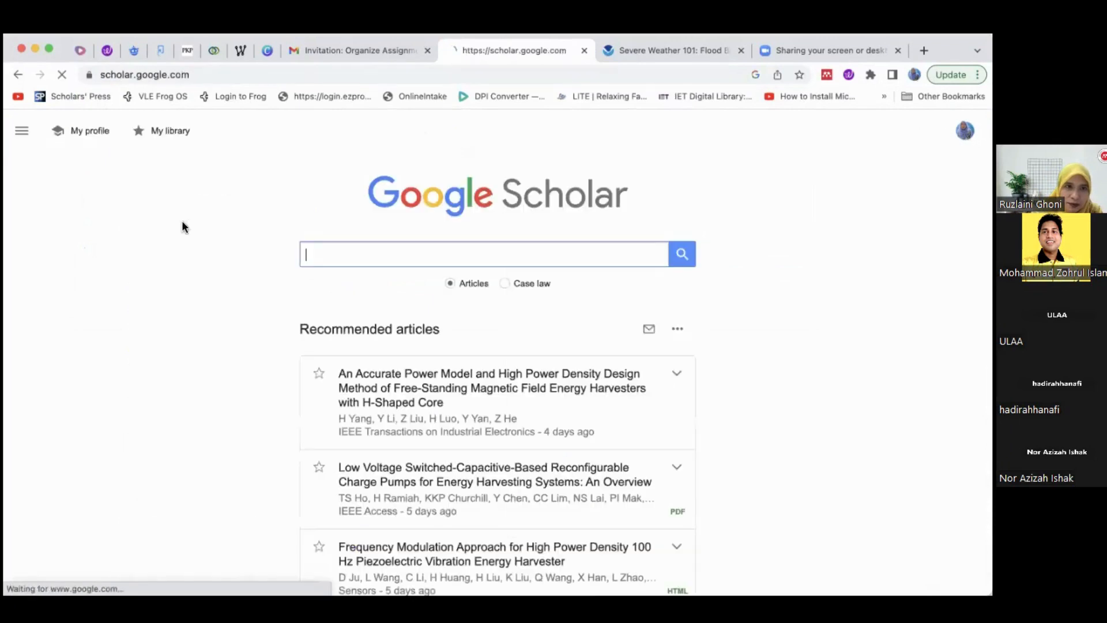
Open the recommended article on H-shaped core energy harvesters and launch the Mendeley Web Importer on it
{"action": "left_click", "coordinate": [412, 376]}
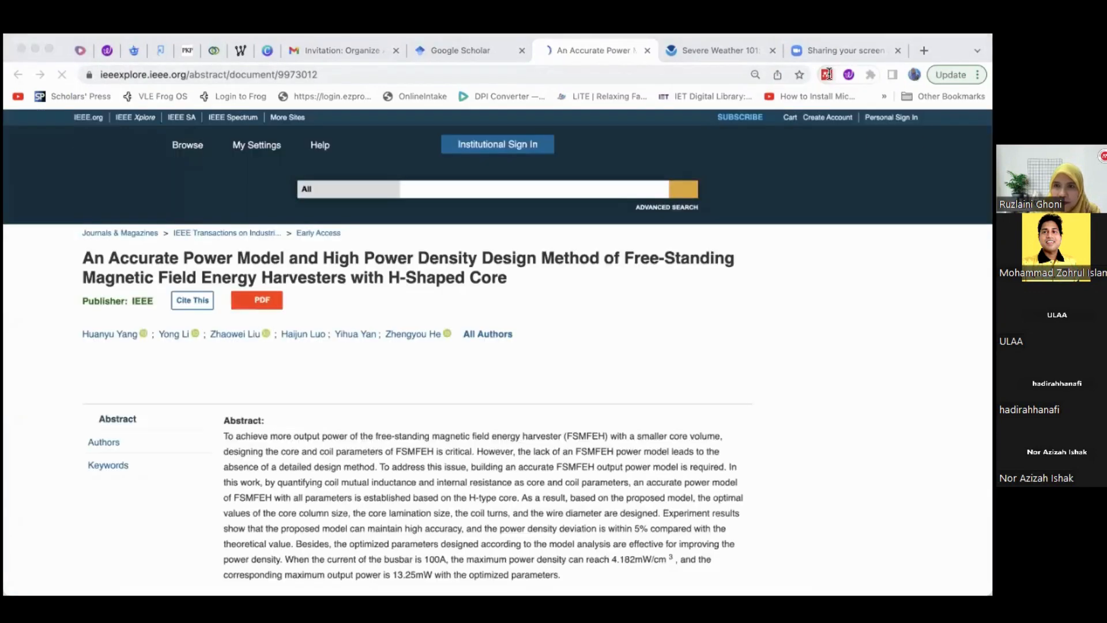
{"action": "left_click", "coordinate": [827, 75]}
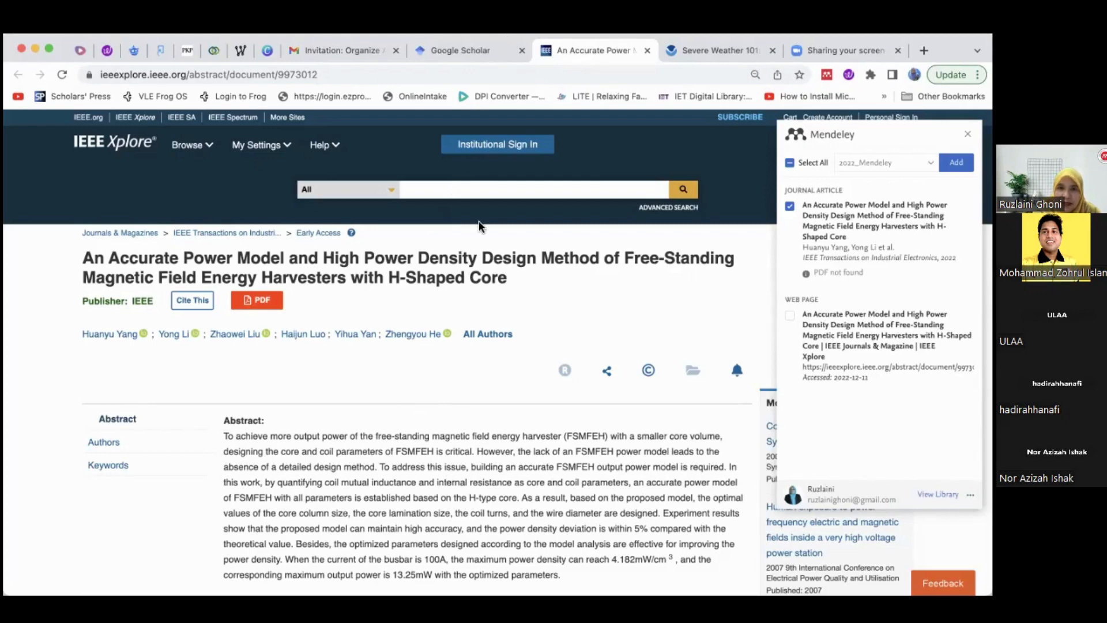
Check Mendeley Reference Manager's menu for the Install Mendeley Web Importer option
{"action": "key", "text": "super+Tab"}
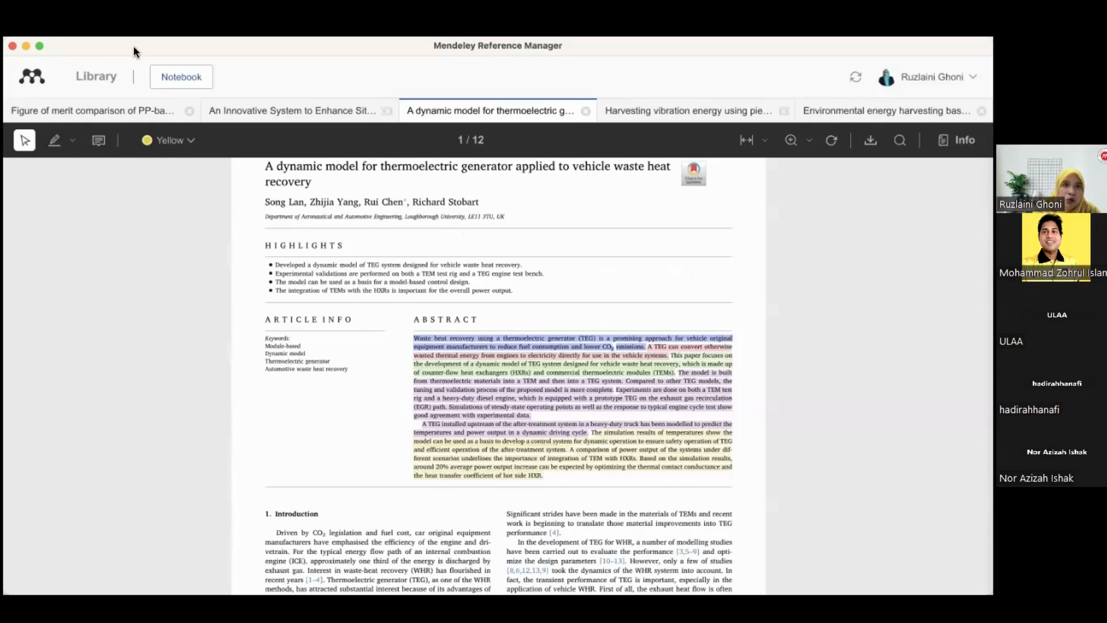
{"action": "left_click", "coordinate": [247, 32]}
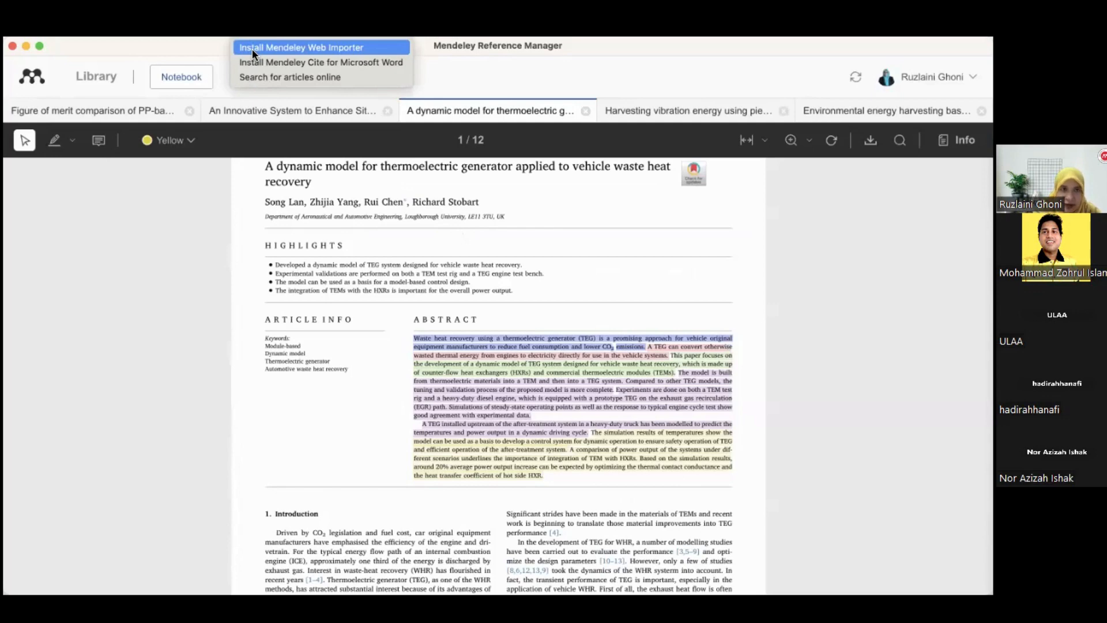
{"action": "left_click", "coordinate": [642, 44]}
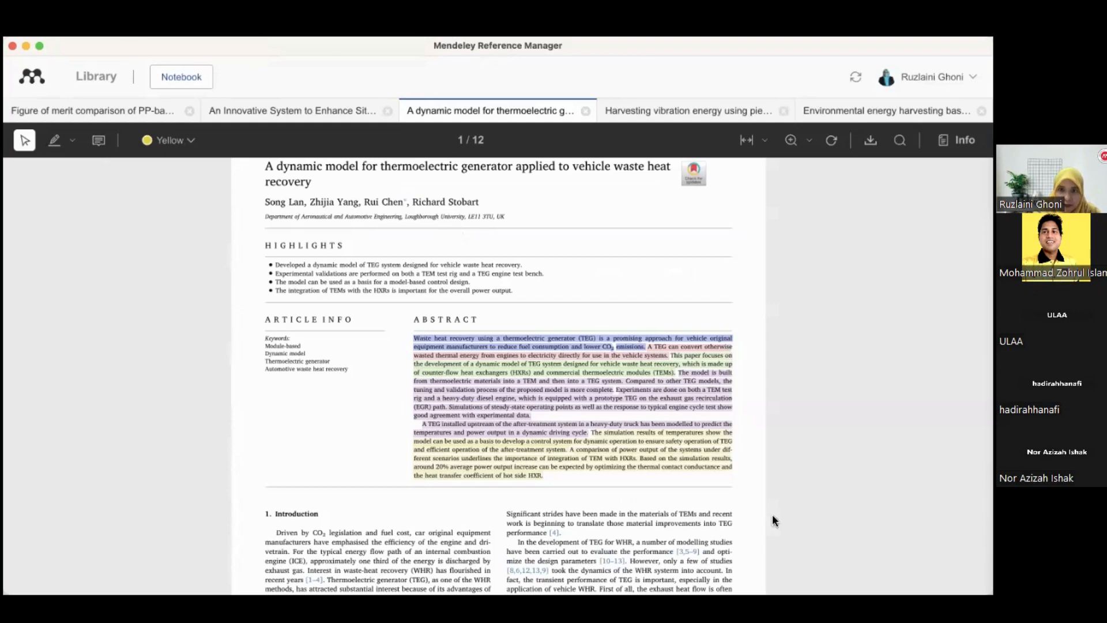
Add the H-shaped core article to the FYP Thesis > Chapter 2 collection with the Web Importer and review its reference details
{"action": "key", "text": "super+Tab"}
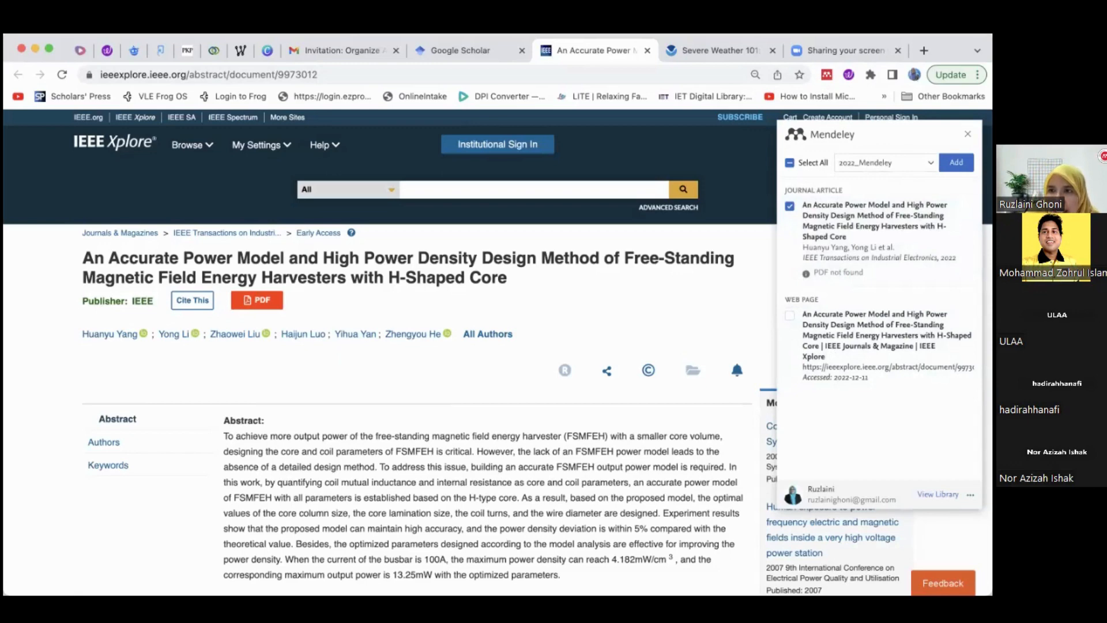
{"action": "left_click", "coordinate": [895, 162]}
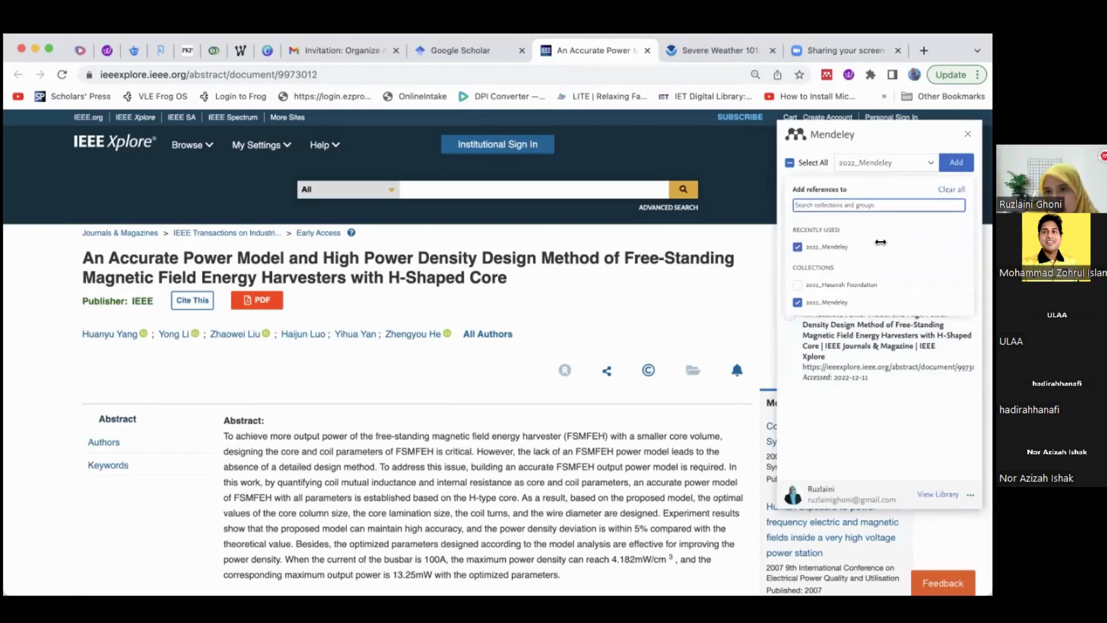
{"action": "scroll", "coordinate": [880, 242], "scroll_direction": "down", "scroll_amount": 2}
{"action": "scroll", "coordinate": [880, 242], "scroll_direction": "up", "scroll_amount": 2}
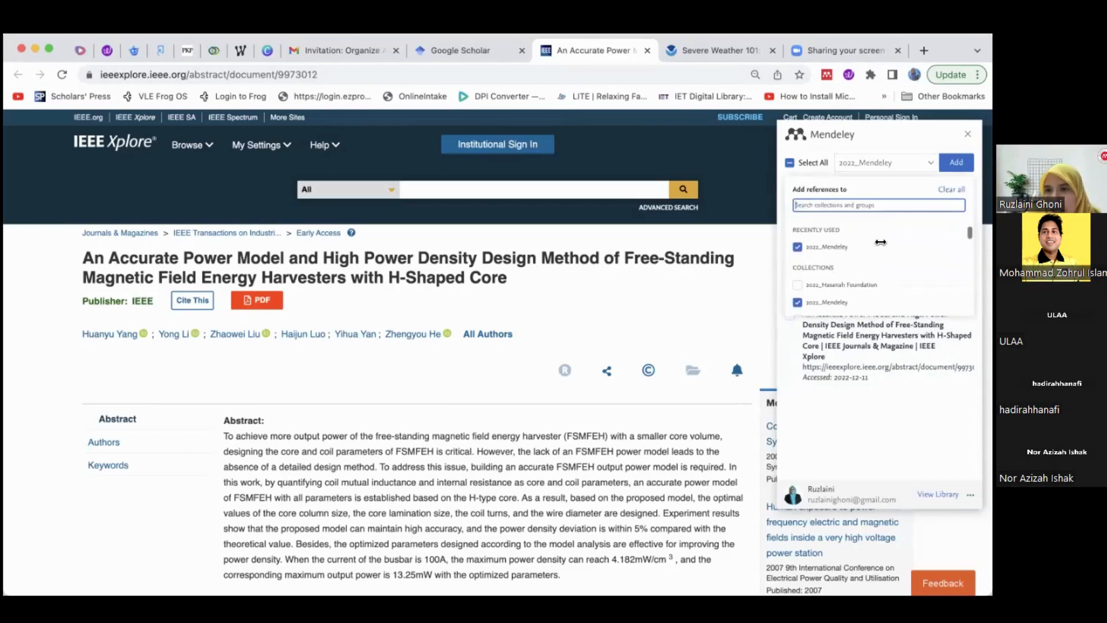
{"action": "left_click", "coordinate": [797, 246]}
{"action": "scroll", "coordinate": [847, 262], "scroll_direction": "down", "scroll_amount": 2}
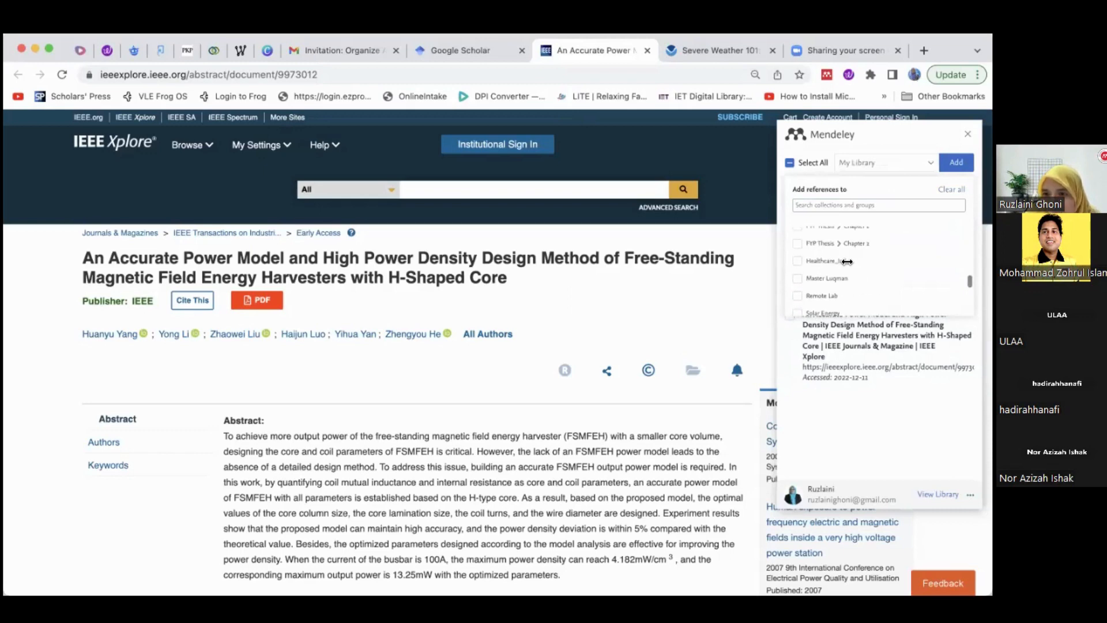
{"action": "left_click", "coordinate": [798, 245]}
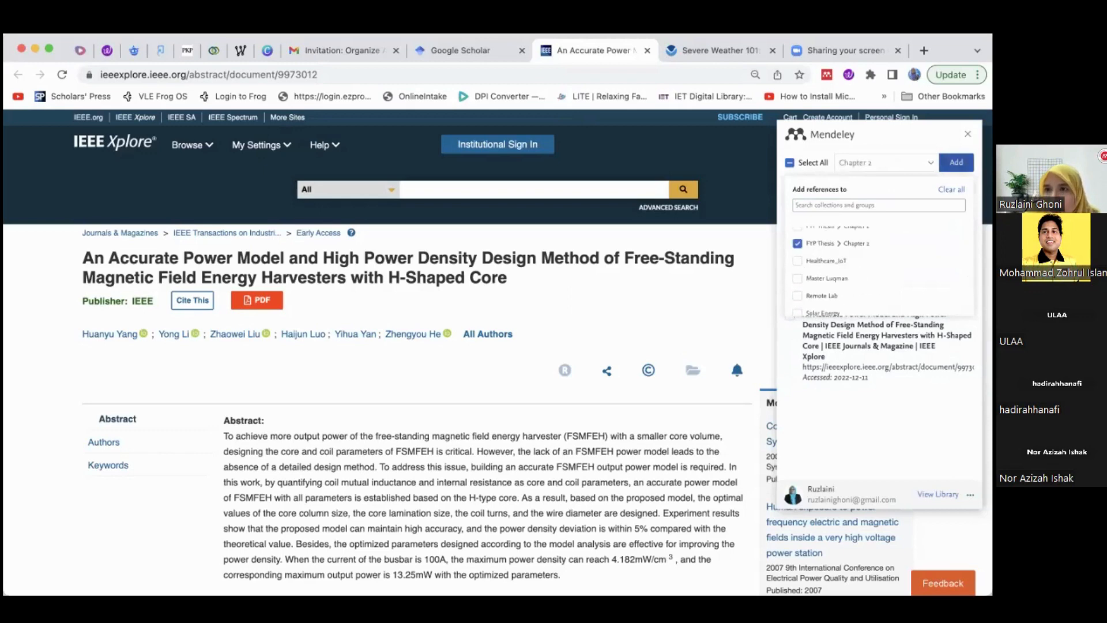
{"action": "left_click", "coordinate": [956, 162]}
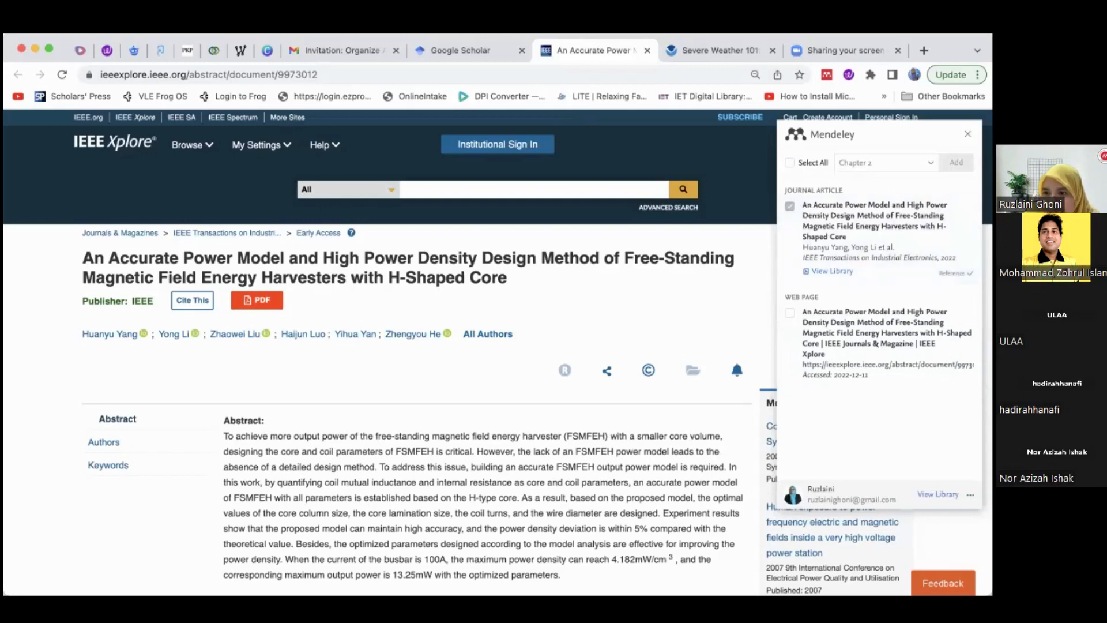
{"action": "left_click", "coordinate": [836, 217]}
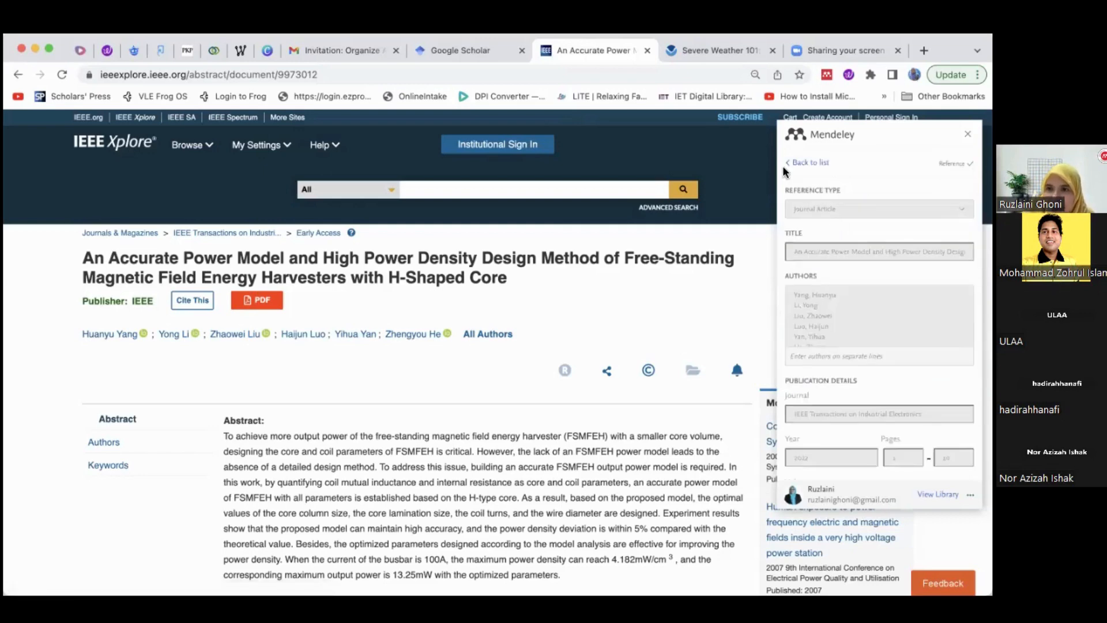
{"action": "left_click", "coordinate": [805, 162]}
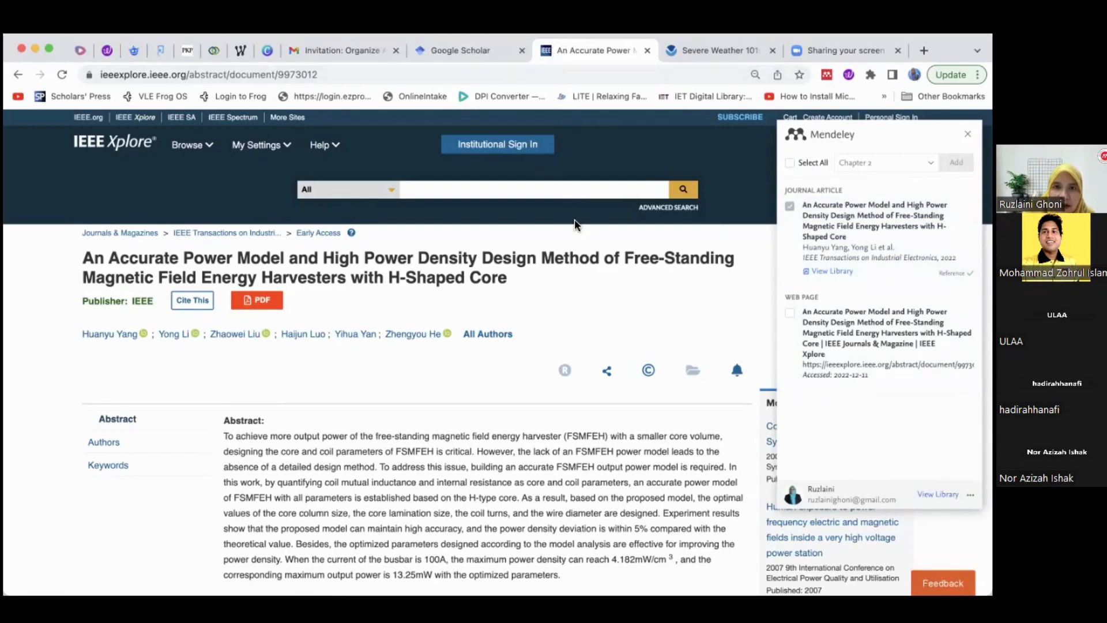
Switch to Mendeley Reference Manager, open the FYP Thesis > Chapter 2 collection in the library and sync it
{"action": "key", "text": "super+Tab"}
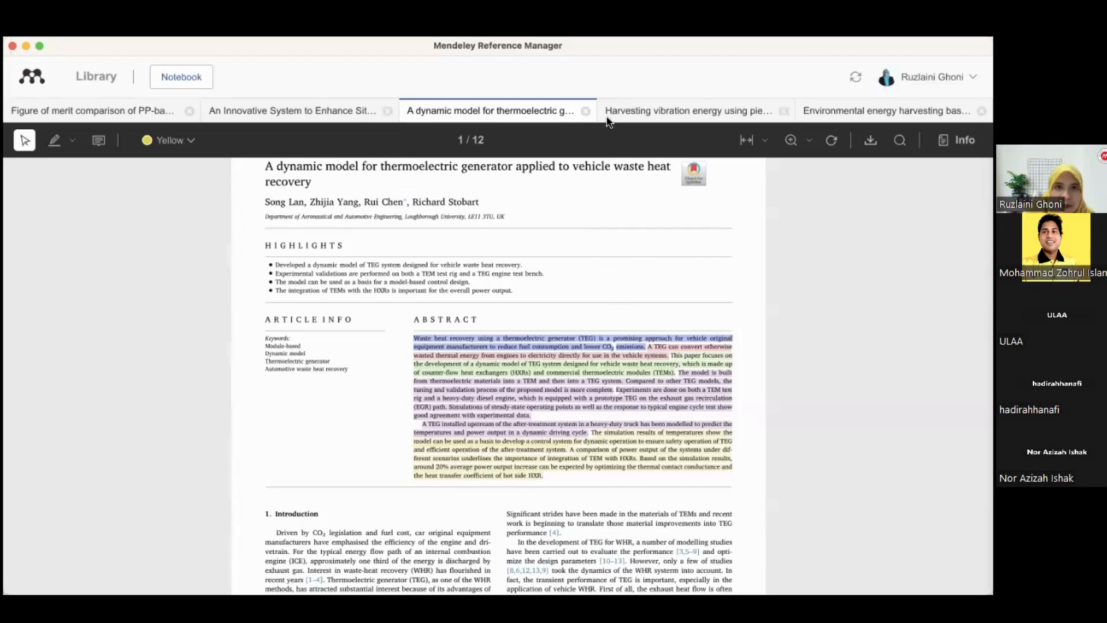
{"action": "left_click", "coordinate": [96, 76]}
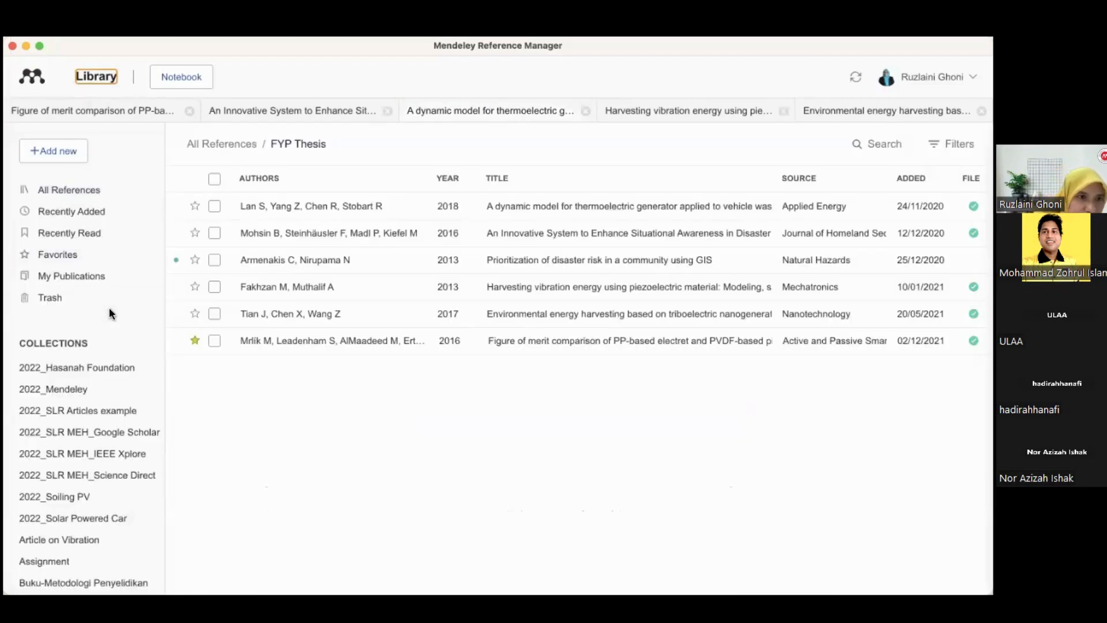
{"action": "scroll", "coordinate": [109, 323], "scroll_direction": "down", "scroll_amount": 5}
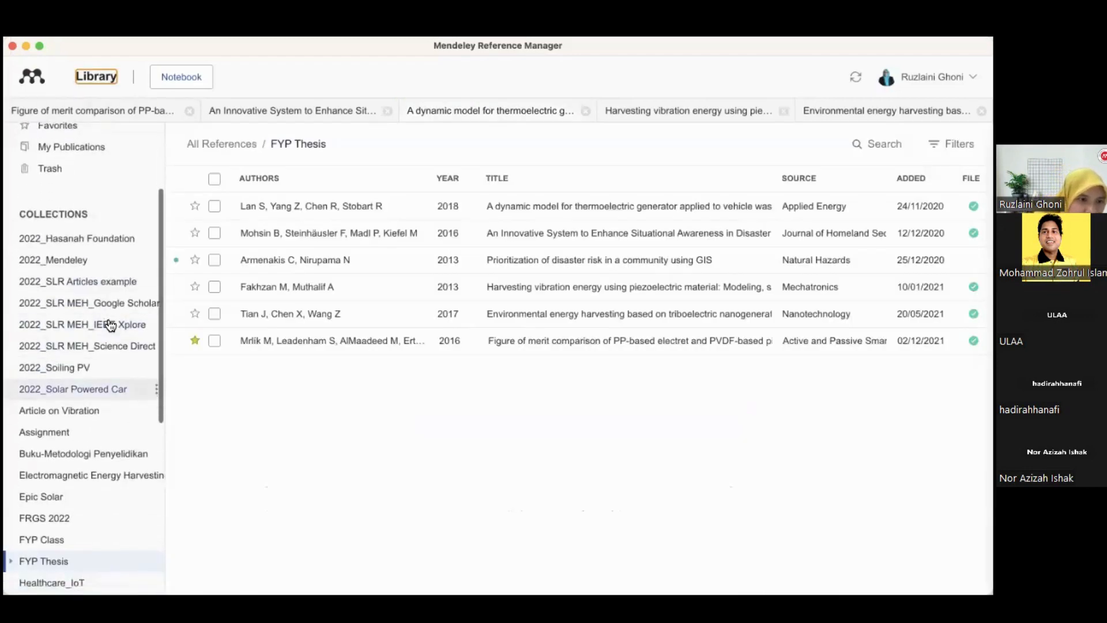
{"action": "left_click", "coordinate": [13, 530]}
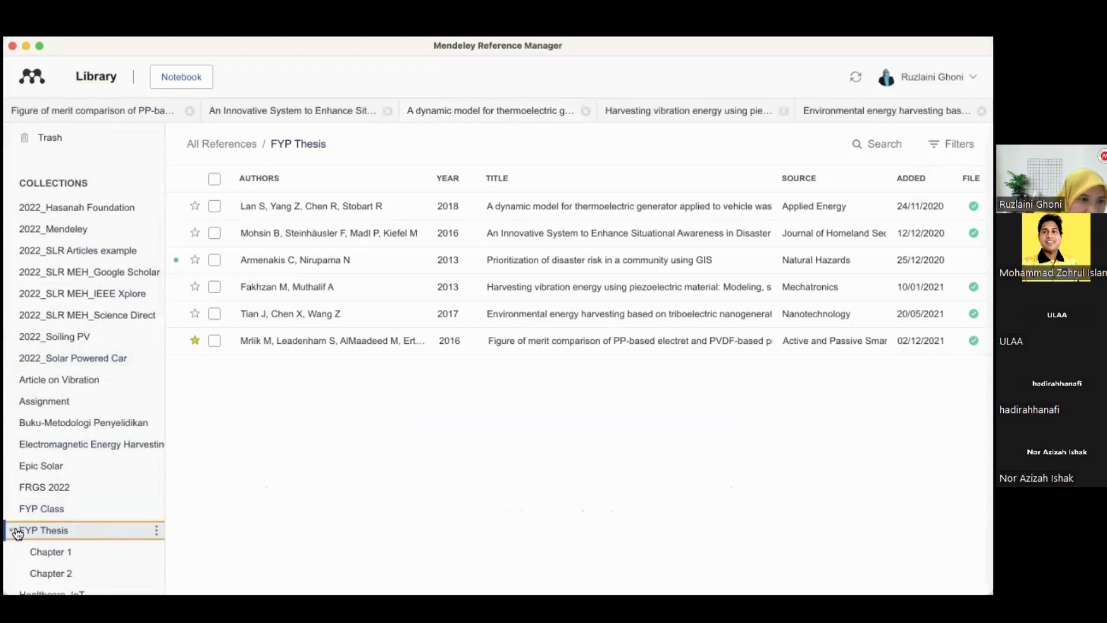
{"action": "scroll", "coordinate": [59, 541], "scroll_direction": "down", "scroll_amount": 2}
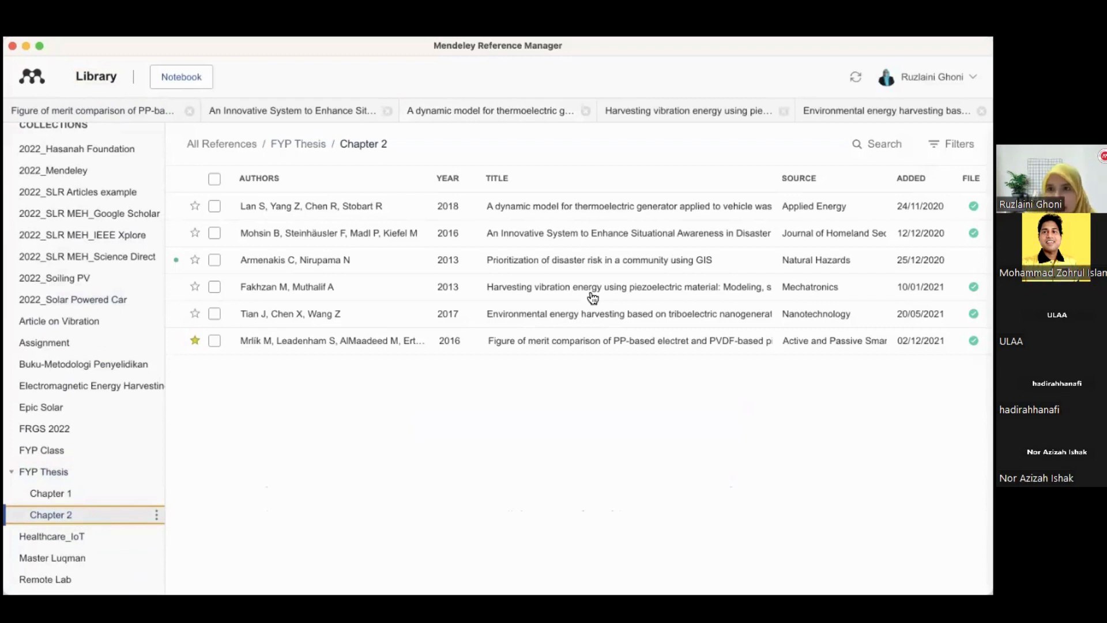
{"action": "left_click", "coordinate": [855, 77]}
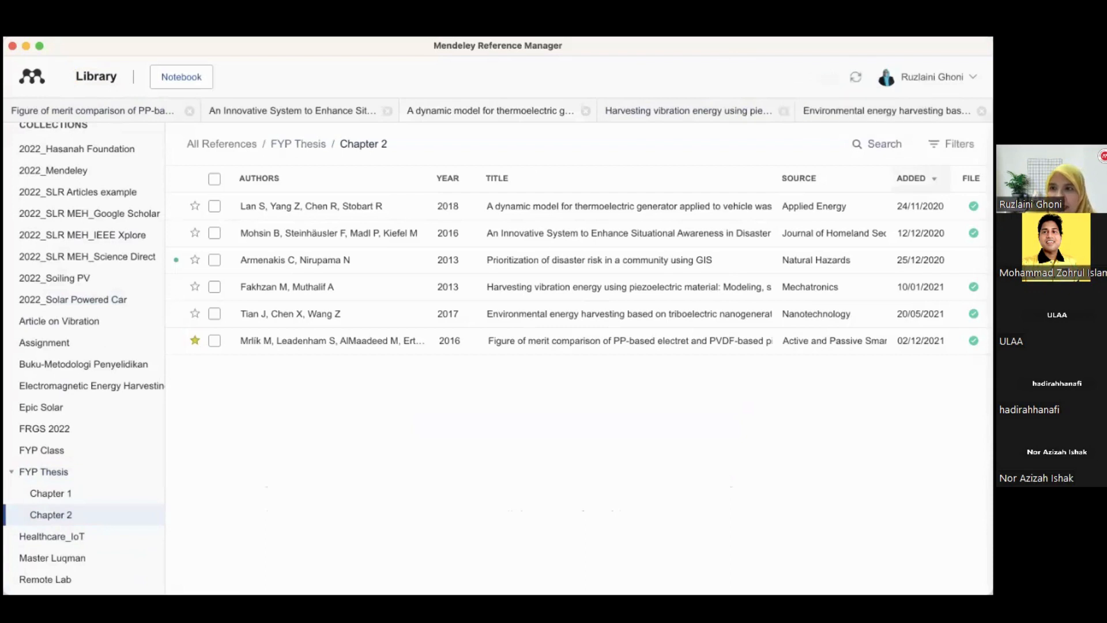
Sort the Chapter 2 collection and All References by date added to look for the newly imported article
{"action": "left_click", "coordinate": [914, 178]}
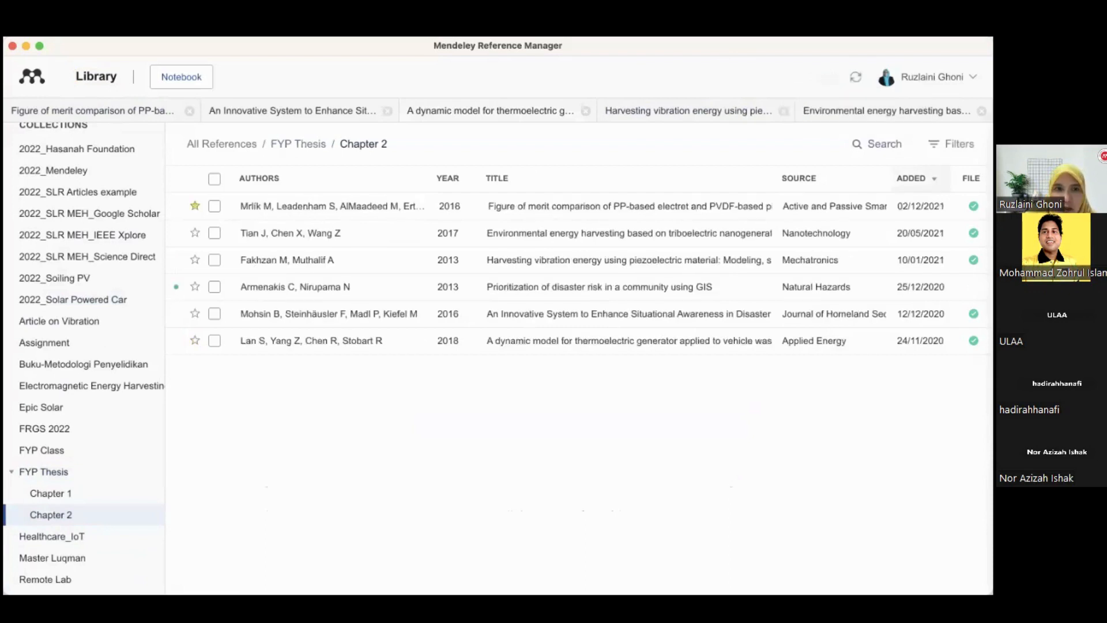
{"action": "left_click", "coordinate": [914, 178]}
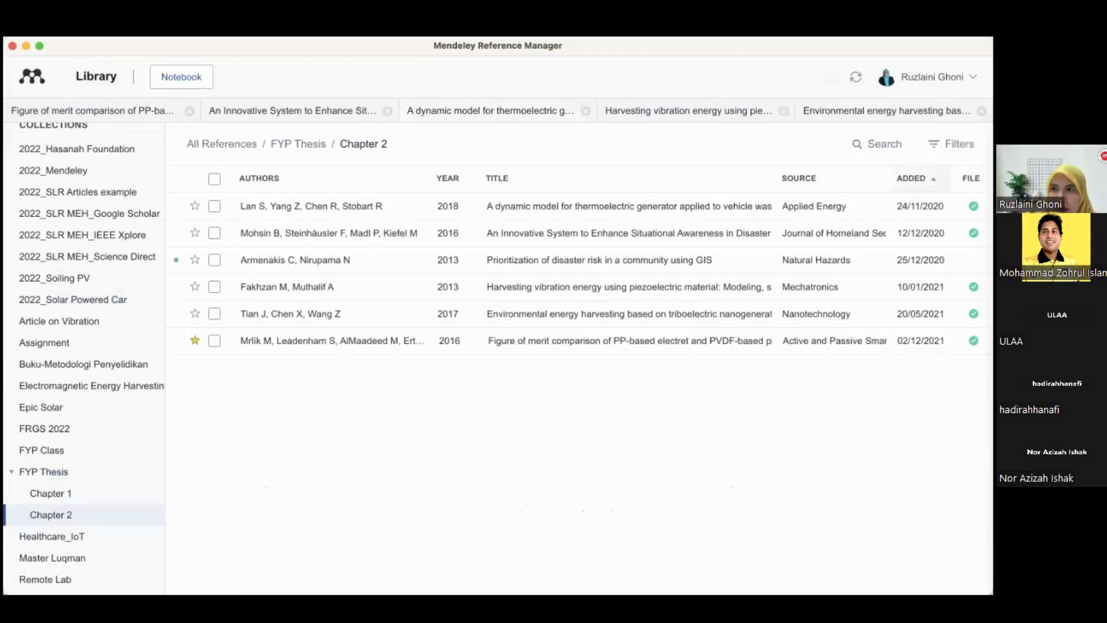
{"action": "left_click", "coordinate": [914, 178]}
{"action": "scroll", "coordinate": [49, 136], "scroll_direction": "up", "scroll_amount": 5}
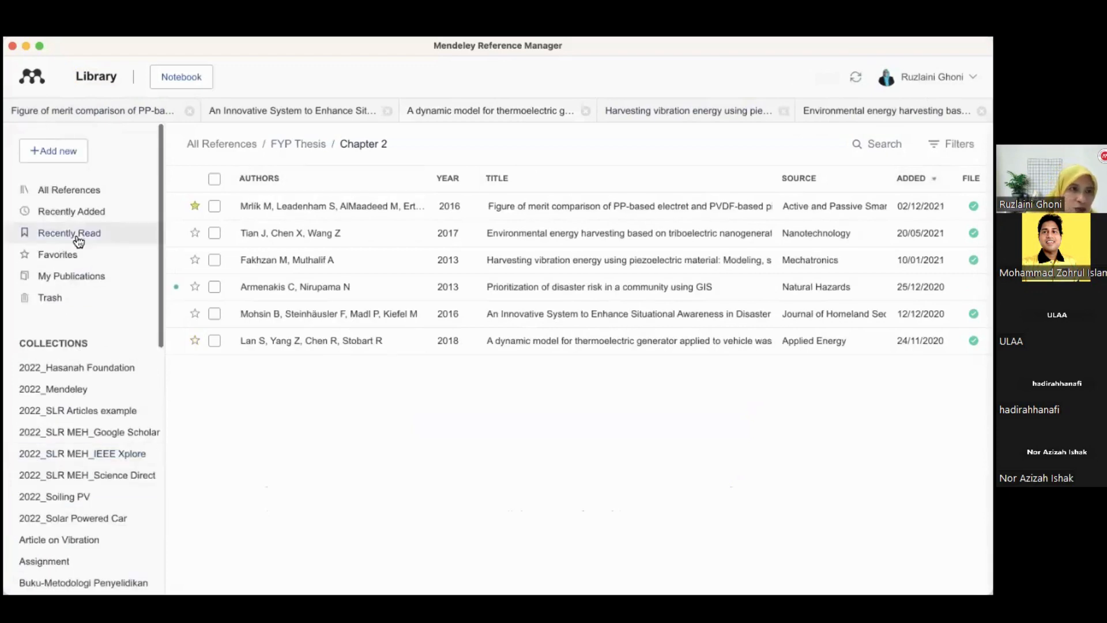
{"action": "left_click", "coordinate": [69, 192]}
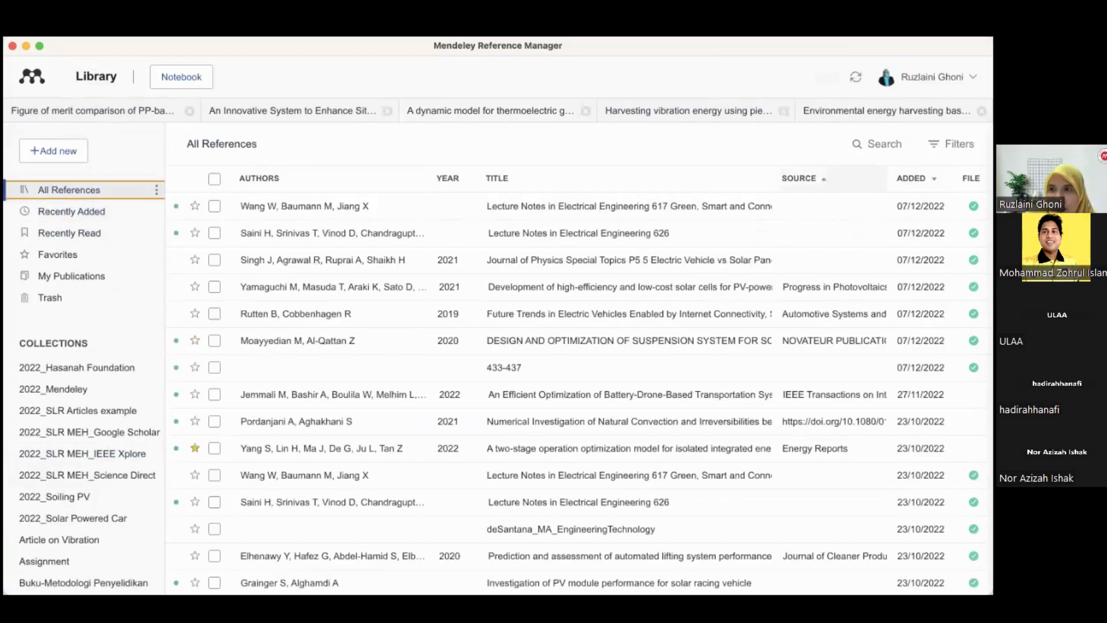
{"action": "left_click", "coordinate": [914, 178]}
{"action": "left_click", "coordinate": [914, 178]}
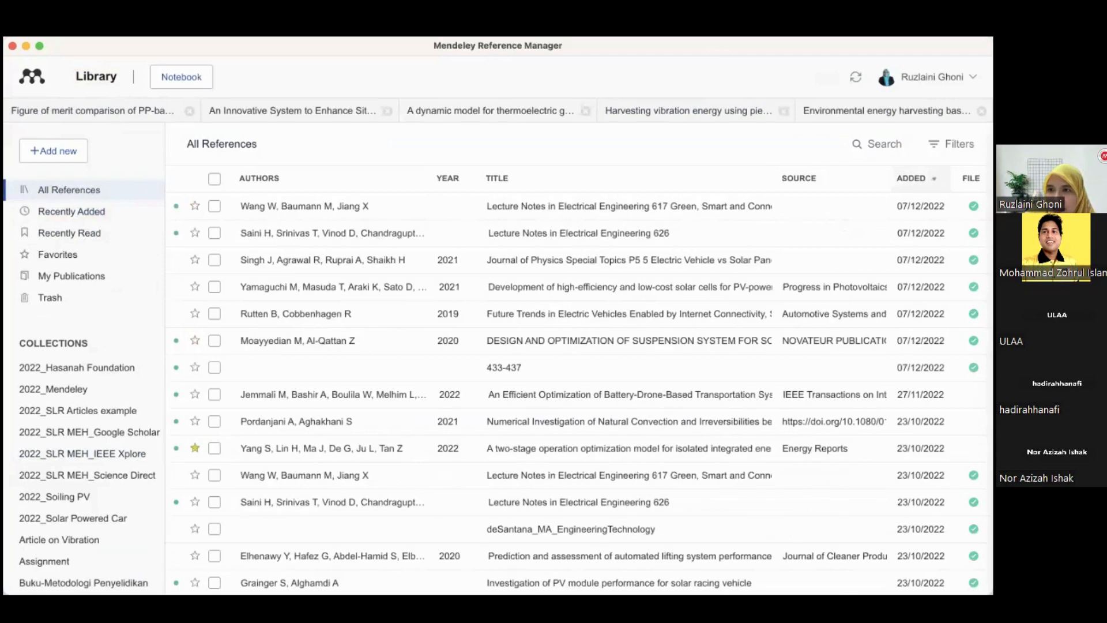
Return to the Chapter 2 collection and toggle its sort order by date added
{"action": "scroll", "coordinate": [369, 555], "scroll_direction": "down", "scroll_amount": 10}
{"action": "scroll", "coordinate": [369, 555], "scroll_direction": "up", "scroll_amount": 10}
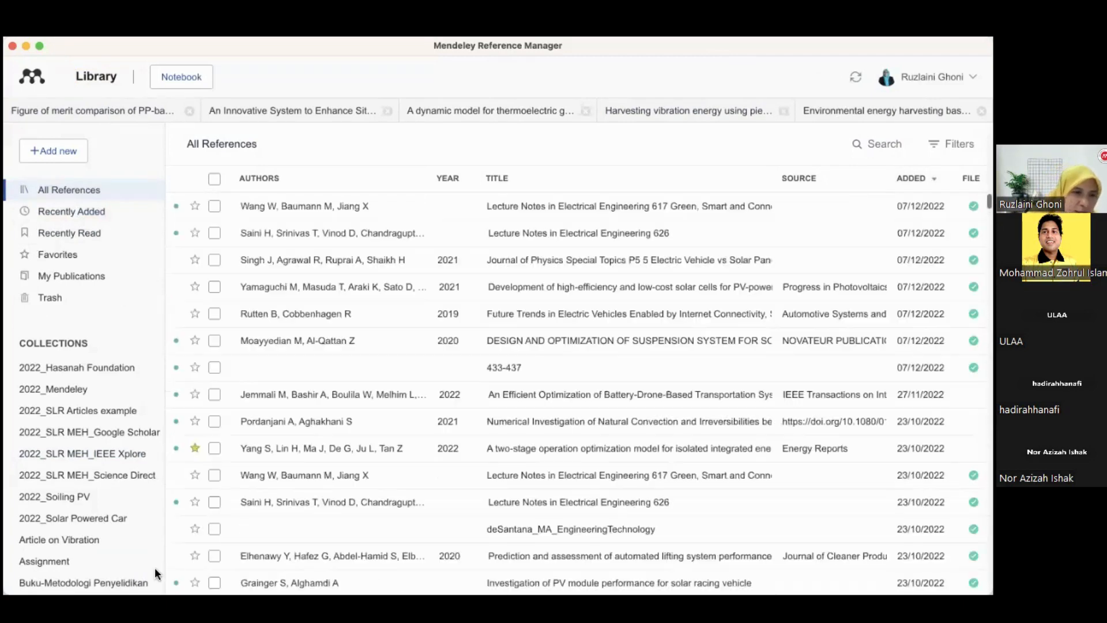
{"action": "scroll", "coordinate": [155, 567], "scroll_direction": "down", "scroll_amount": 3}
{"action": "left_click", "coordinate": [75, 564]}
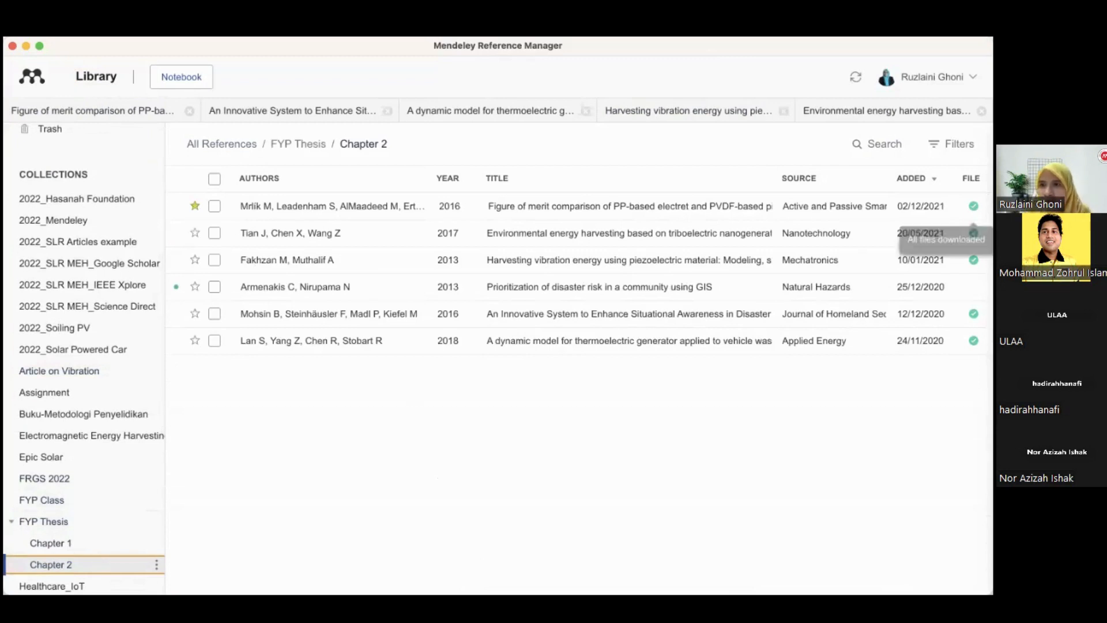
{"action": "left_click", "coordinate": [912, 178]}
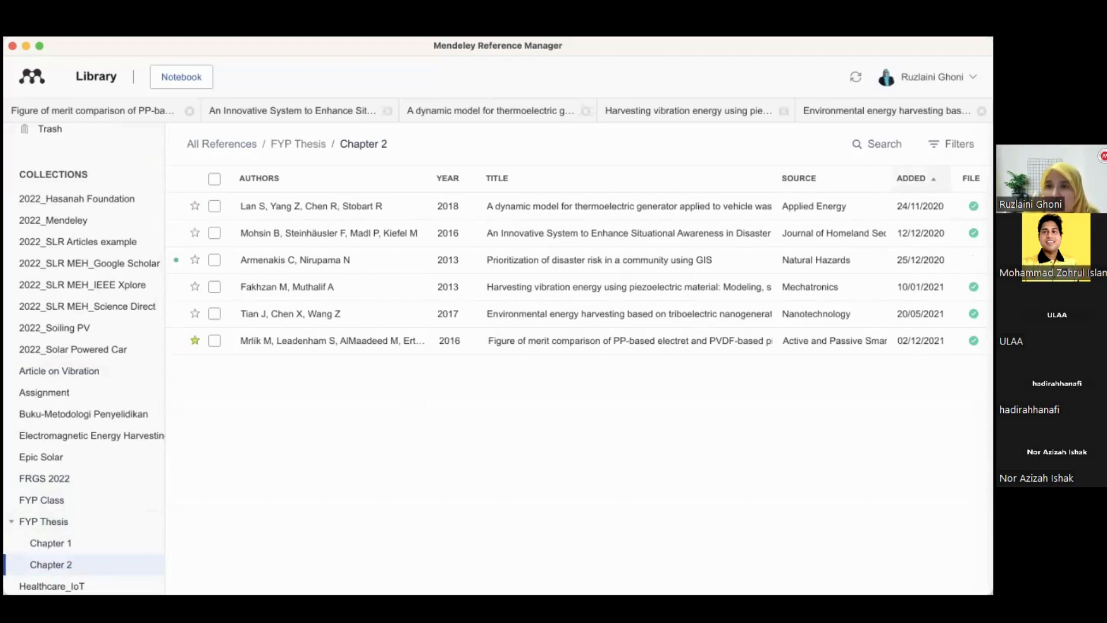
{"action": "left_click", "coordinate": [913, 178]}
{"action": "left_click", "coordinate": [913, 179]}
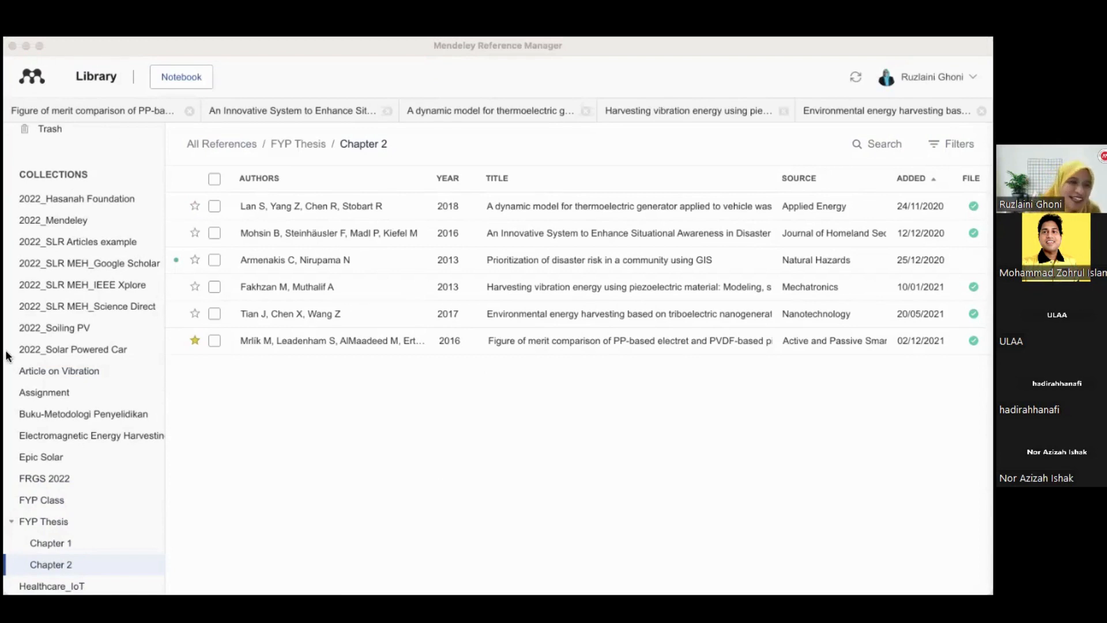
Sync the library again and re-sort the Chapter 2 collection by date added
{"action": "left_click", "coordinate": [857, 76]}
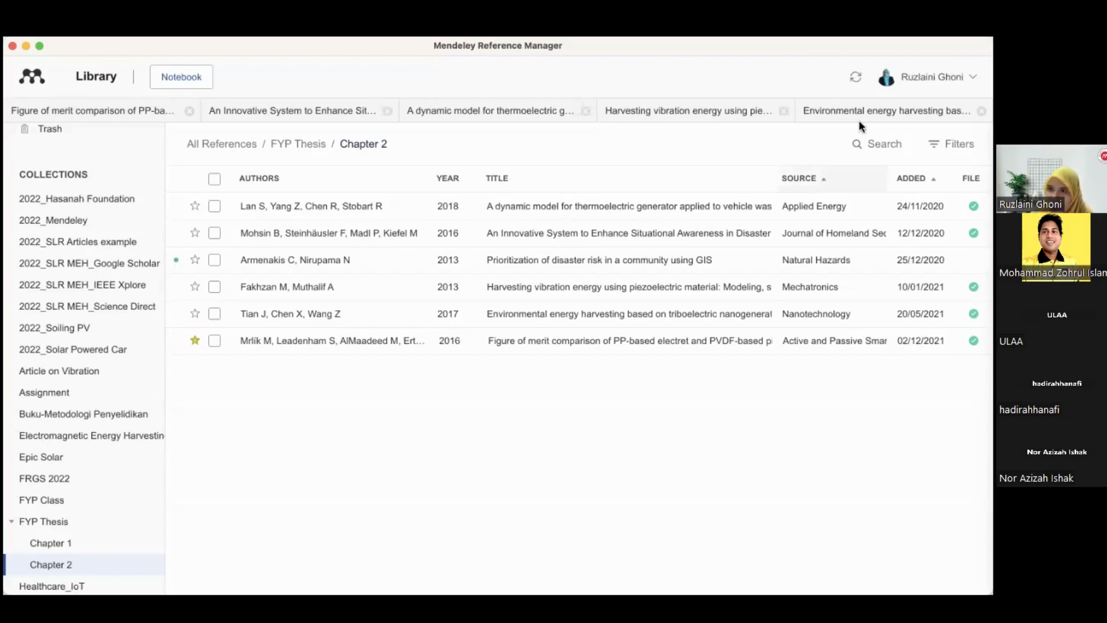
{"action": "left_click", "coordinate": [856, 81]}
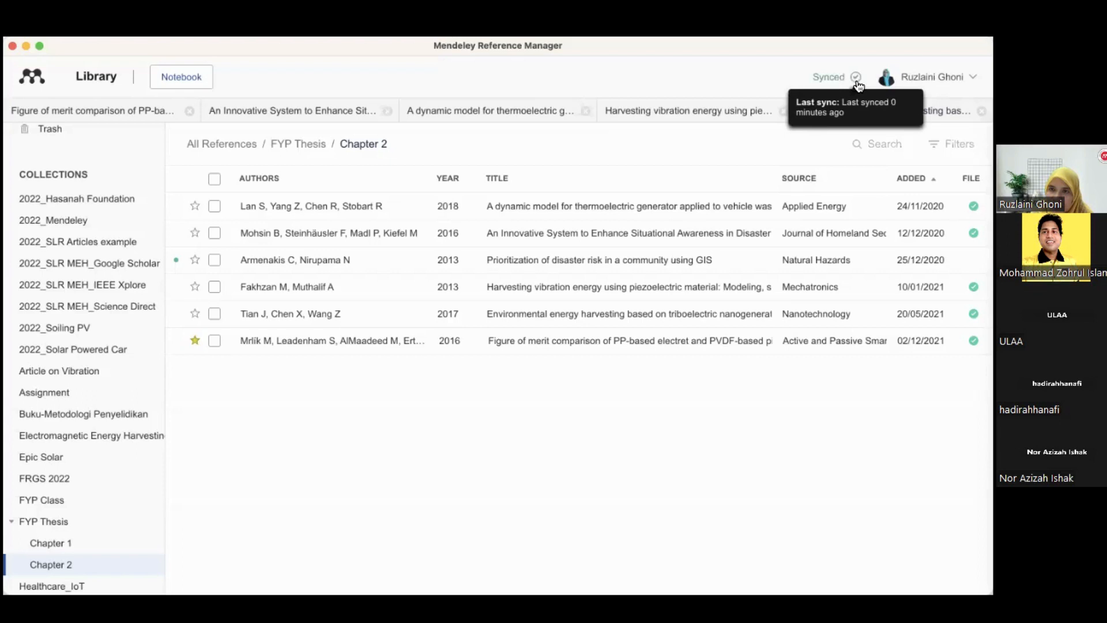
{"action": "left_click", "coordinate": [912, 178]}
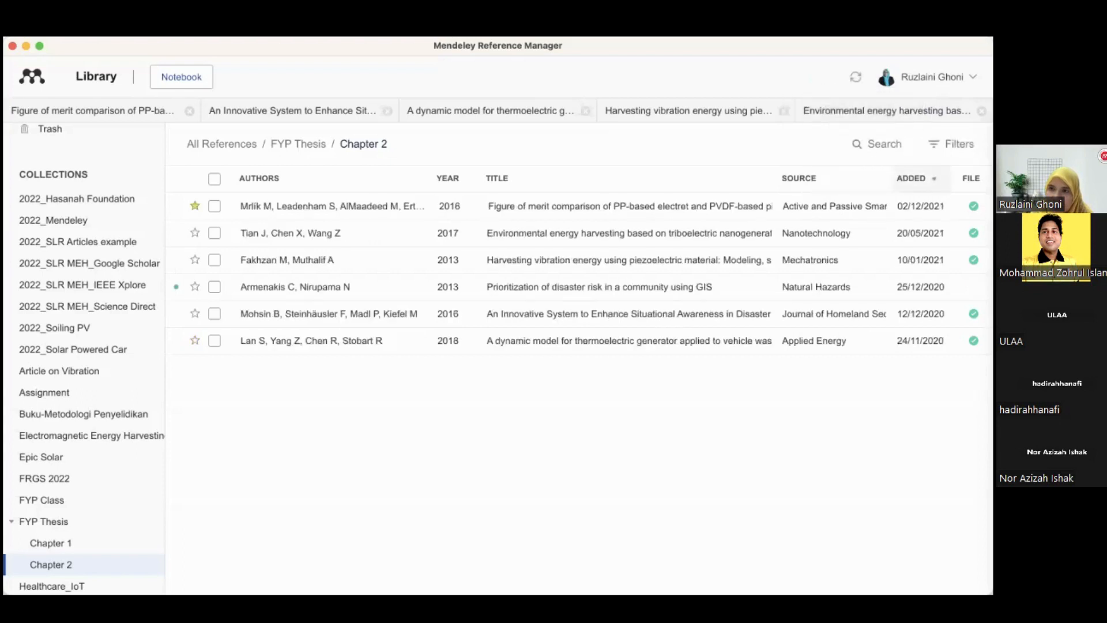
{"action": "left_click", "coordinate": [913, 178]}
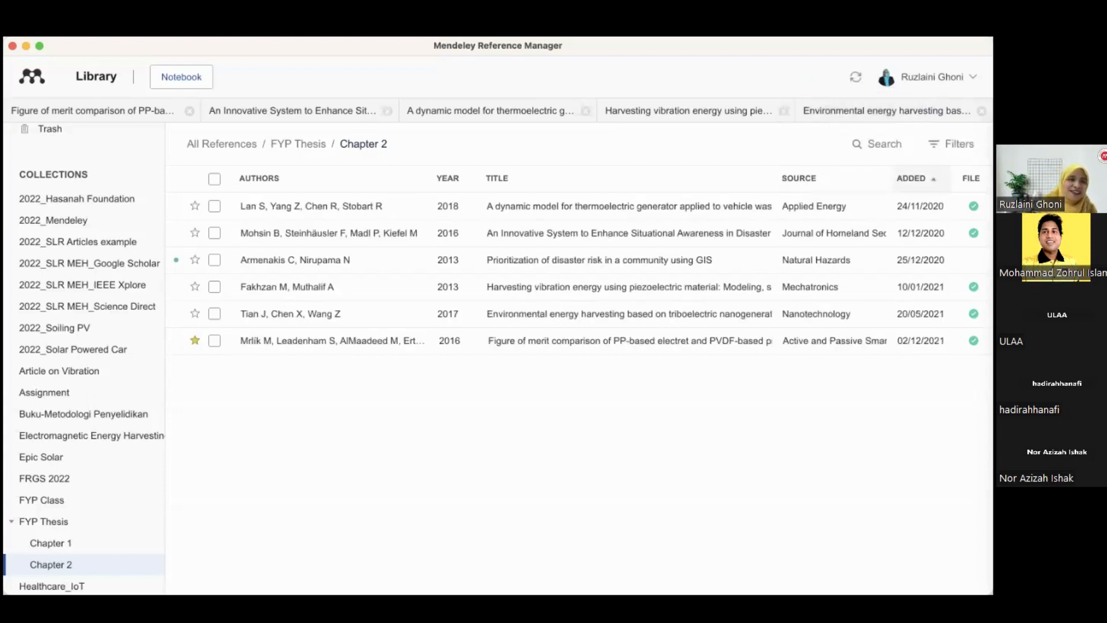